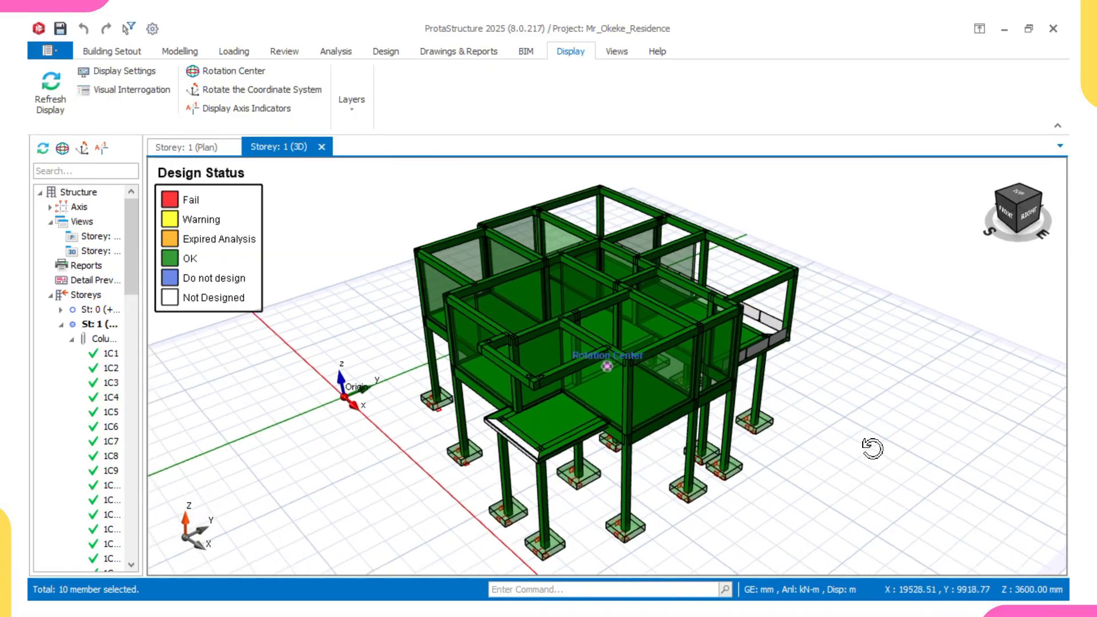
middle_drag(872, 450, 886, 449)
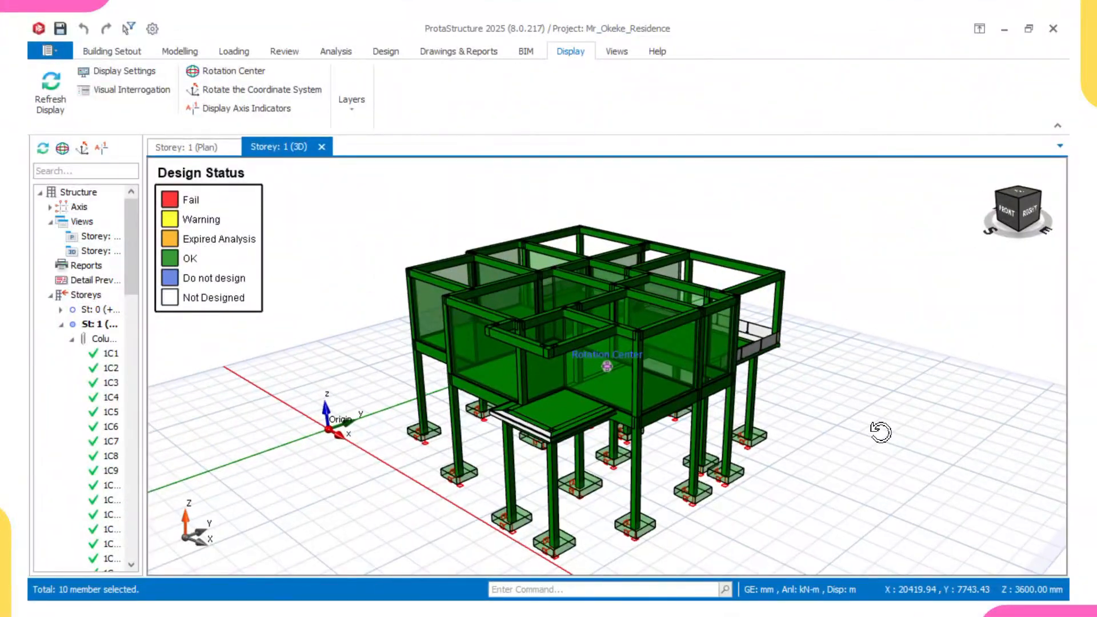
middle_drag(877, 431, 891, 433)
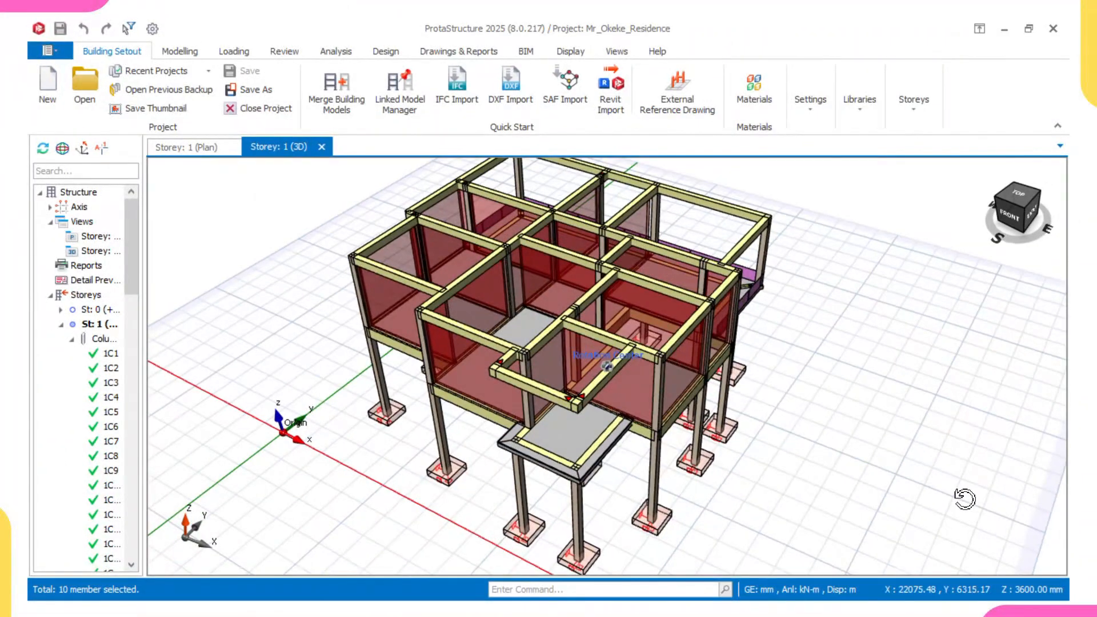
mouse_move(962, 499)
middle_down()
mouse_move(953, 504)
mouse_move(963, 494)
middle_up()
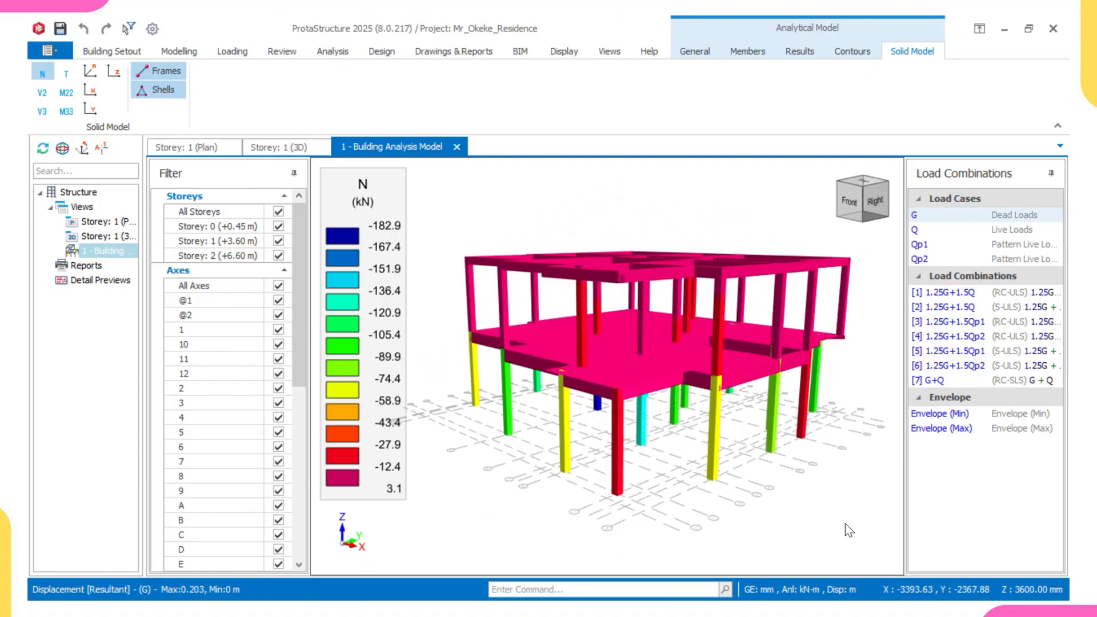
middle_drag(845, 523, 879, 544)
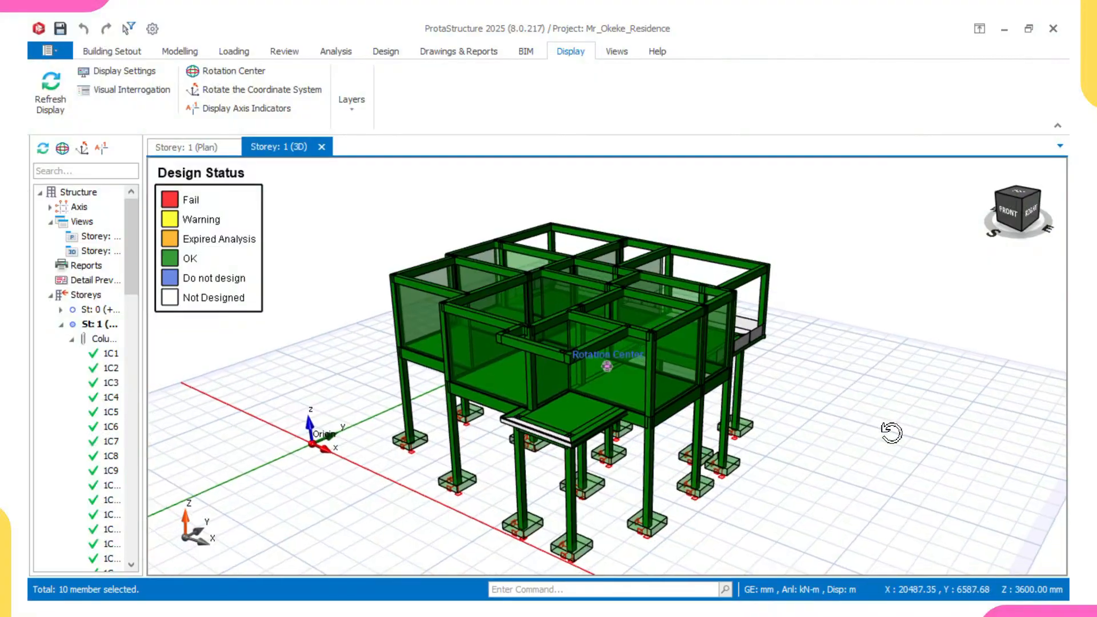
middle_drag(892, 434, 928, 447)
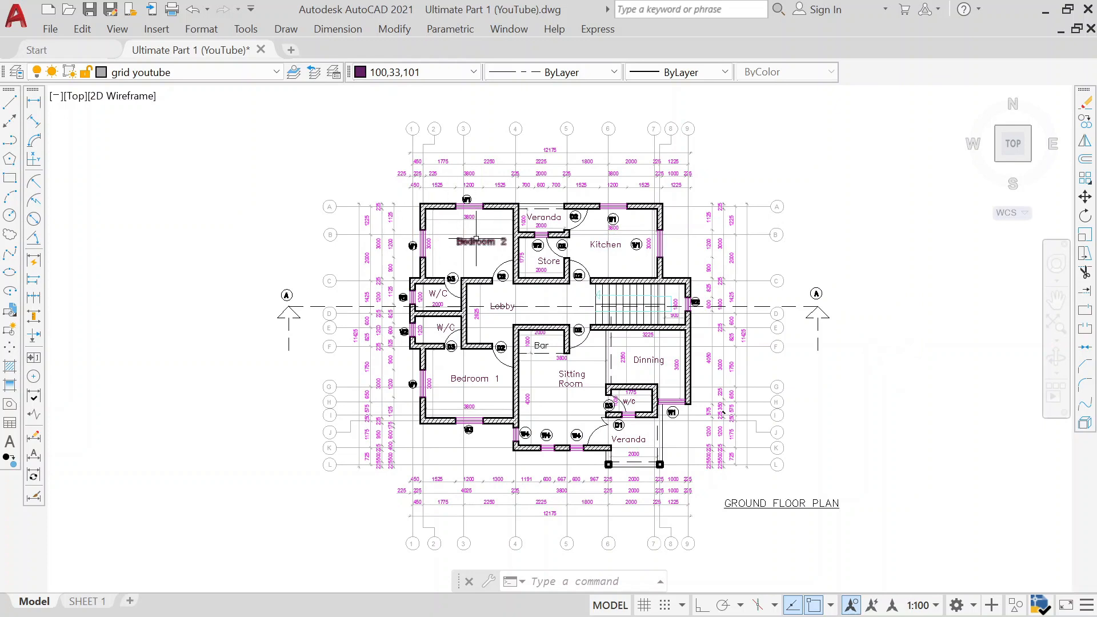
Examine the ground floor and first floor plans of the architectural drawing.
scroll(484, 229, down, 4)
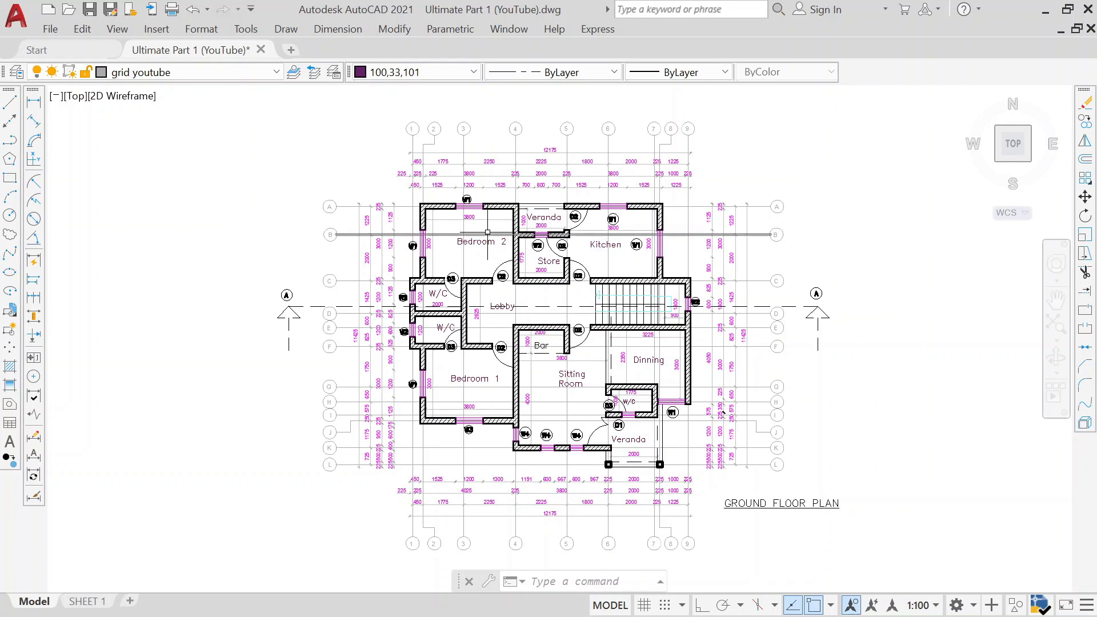
middle_drag(782, 283, 592, 287)
scroll(551, 269, up, 5)
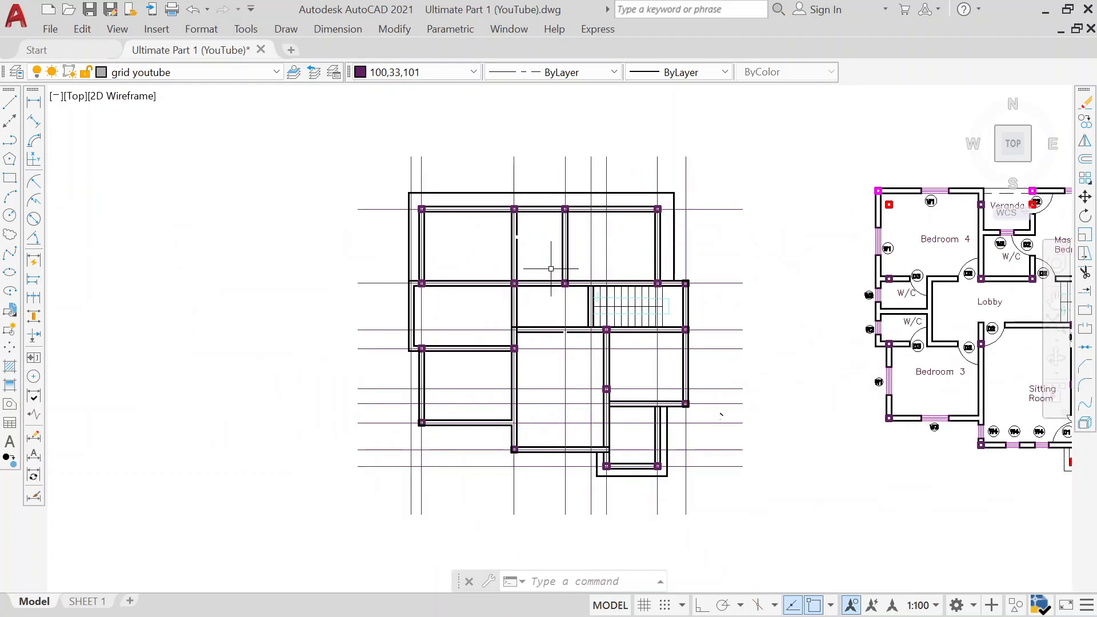
scroll(551, 268, up, 2)
scroll(531, 252, down, 2)
middle_drag(581, 259, 435, 260)
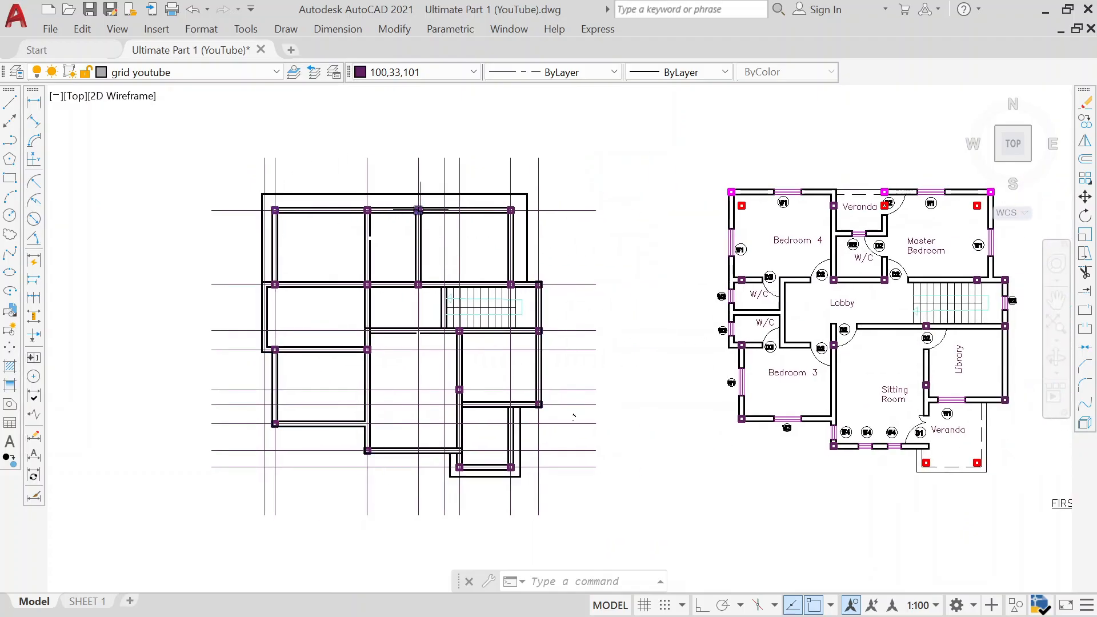
middle_drag(710, 307, 615, 304)
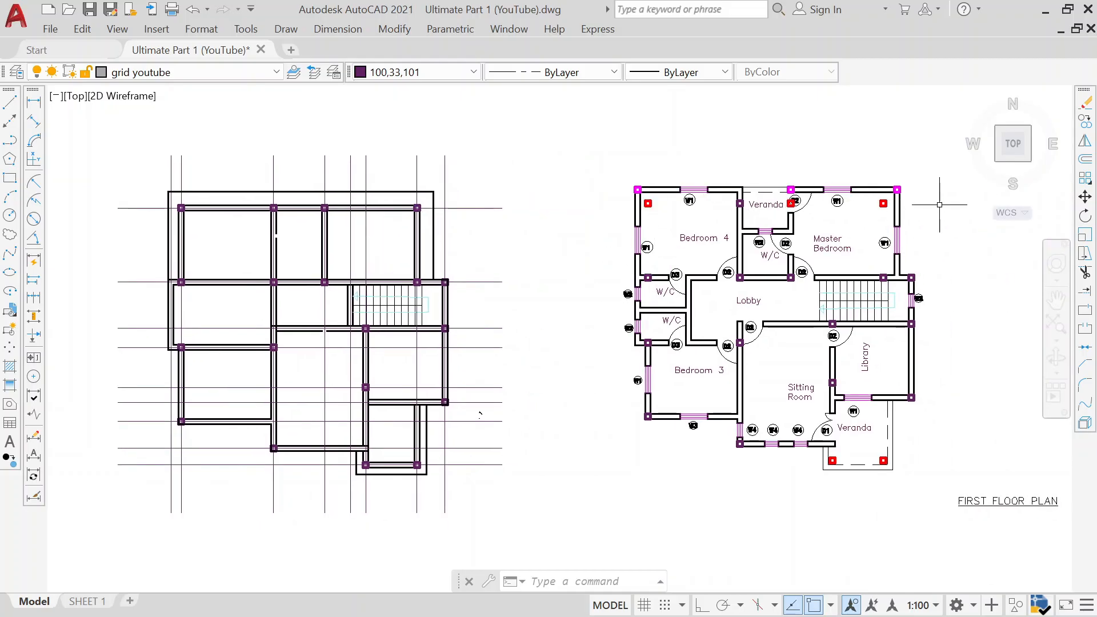
middle_drag(784, 323, 665, 341)
scroll(541, 232, up, 2)
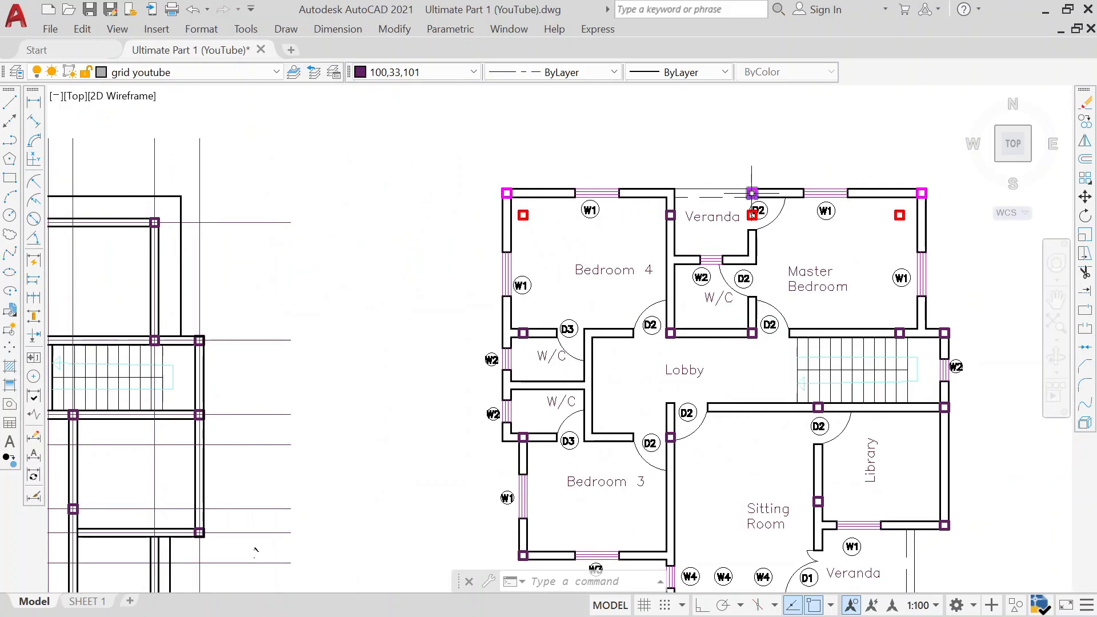
mouse_move(869, 221)
middle_down()
mouse_move(742, 219)
mouse_move(705, 190)
middle_up()
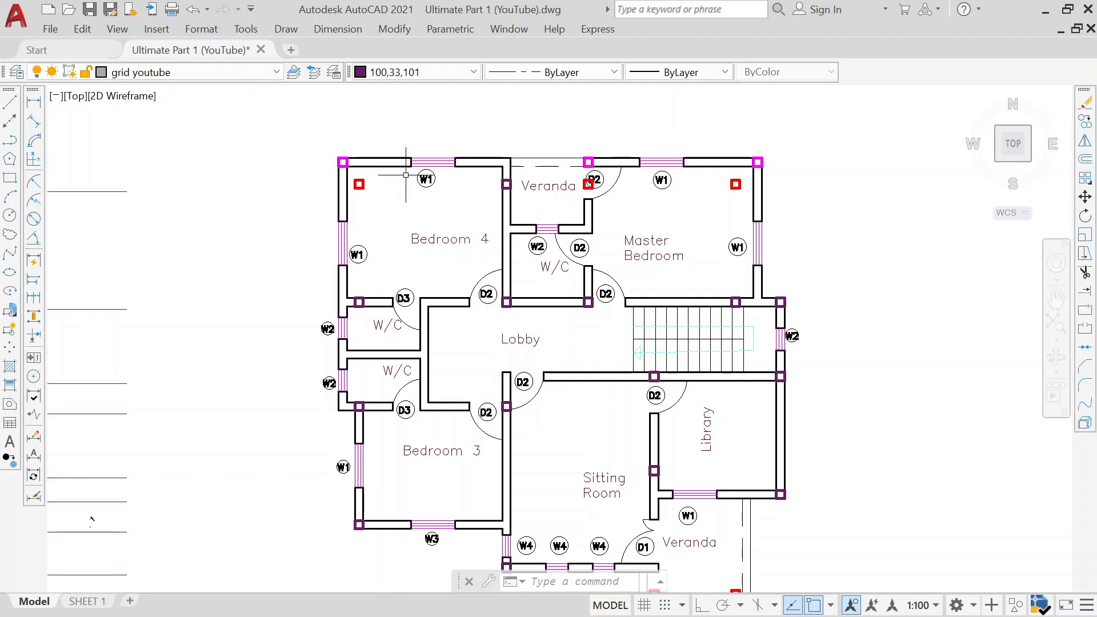
middle_drag(489, 243, 444, 184)
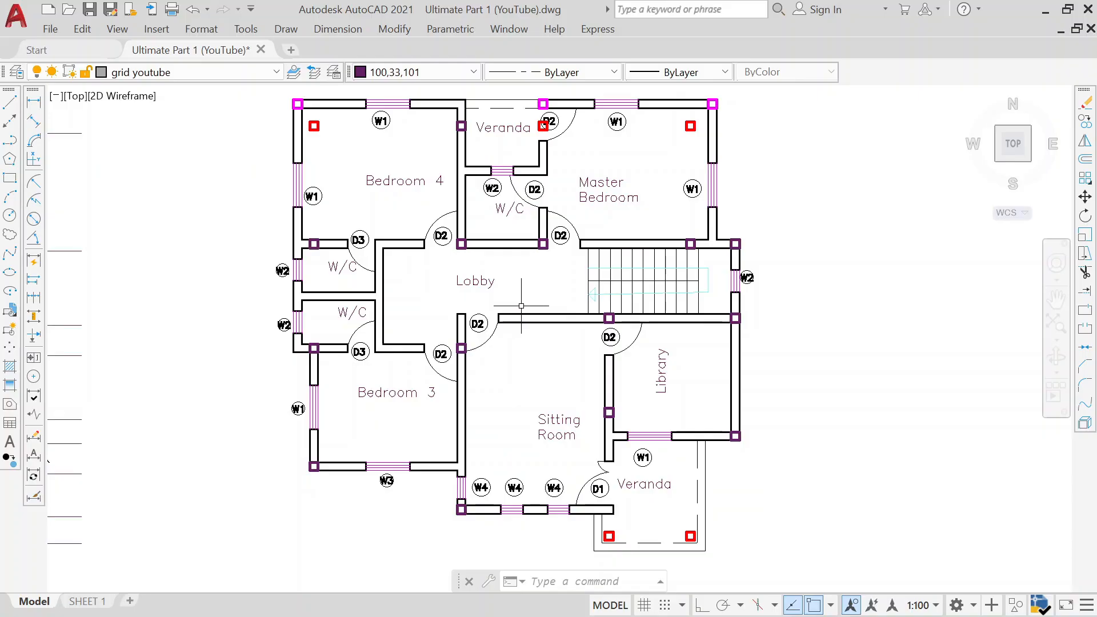
scroll(512, 308, down, 2)
mouse_move(511, 308)
middle_down()
mouse_move(513, 291)
mouse_move(642, 300)
middle_up()
scroll(641, 300, down, 2)
middle_drag(261, 305, 557, 307)
middle_drag(371, 318, 732, 341)
scroll(669, 340, up, 2)
middle_drag(587, 339, 702, 368)
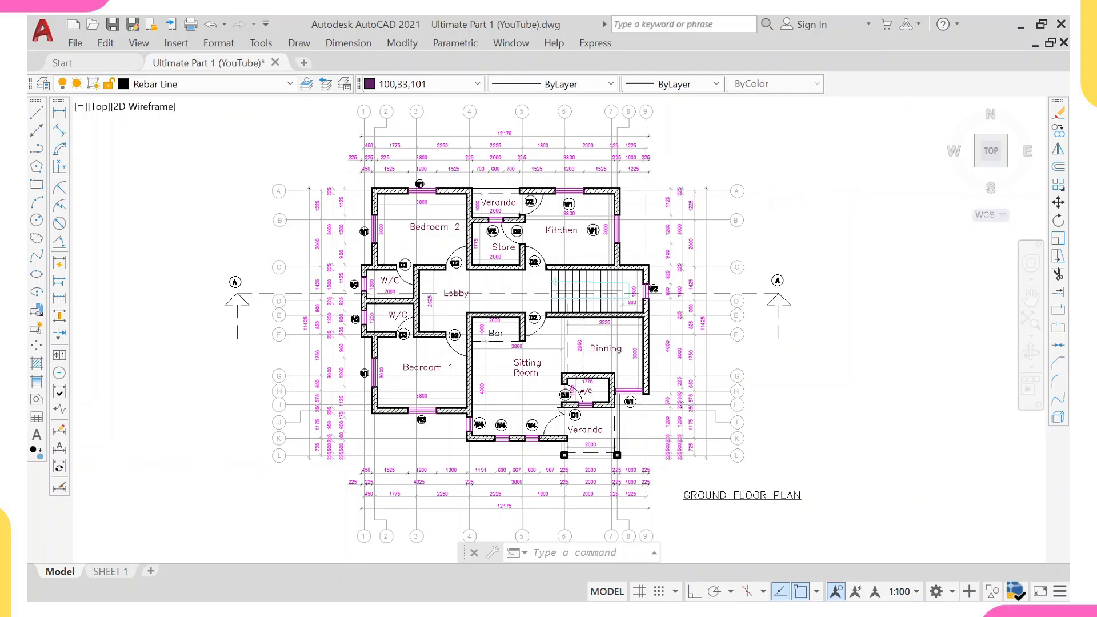
Copy the row of floor plans, elevations and sections to an empty area above the originals.
scroll(771, 206, down, 10)
mouse_move(781, 220)
middle_down()
mouse_move(543, 276)
mouse_move(472, 260)
middle_up()
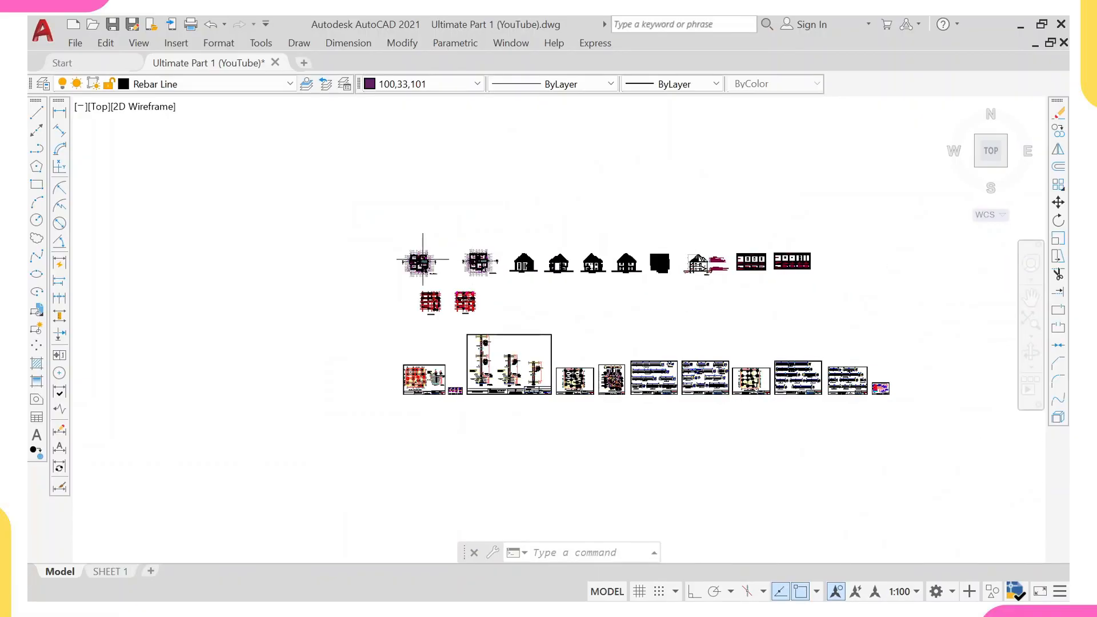
click(331, 177)
click(877, 296)
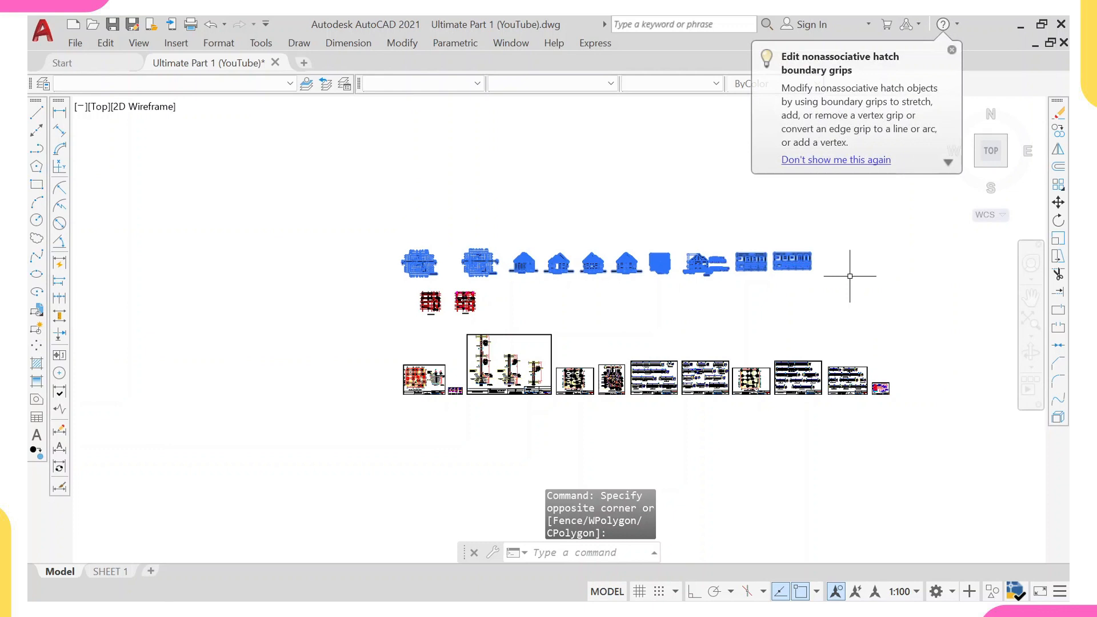
text(co)
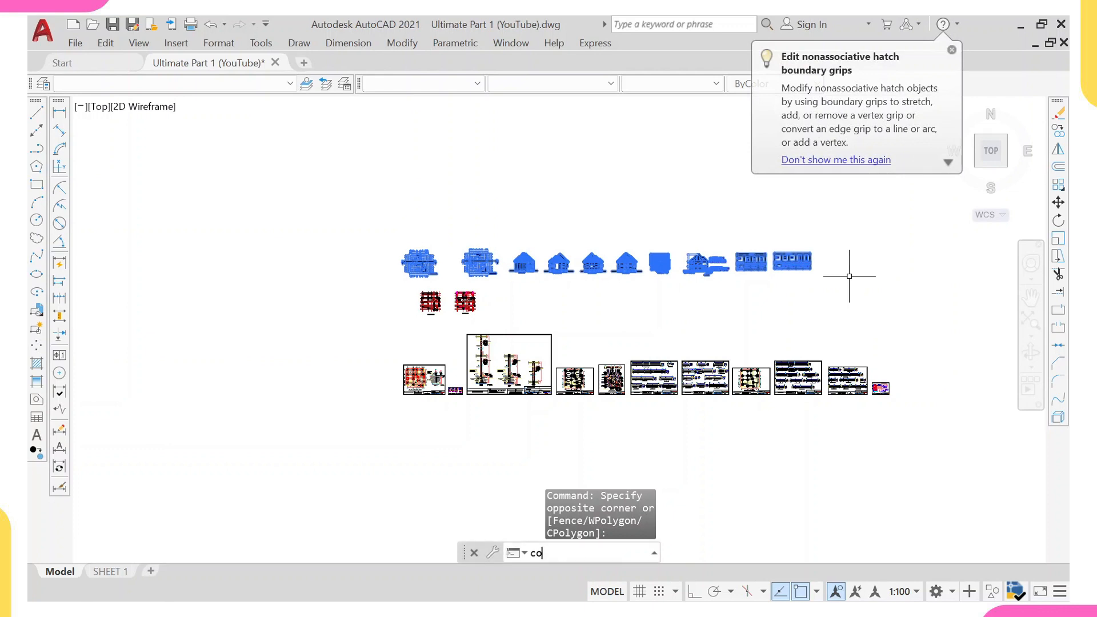
key(Return)
click(699, 242)
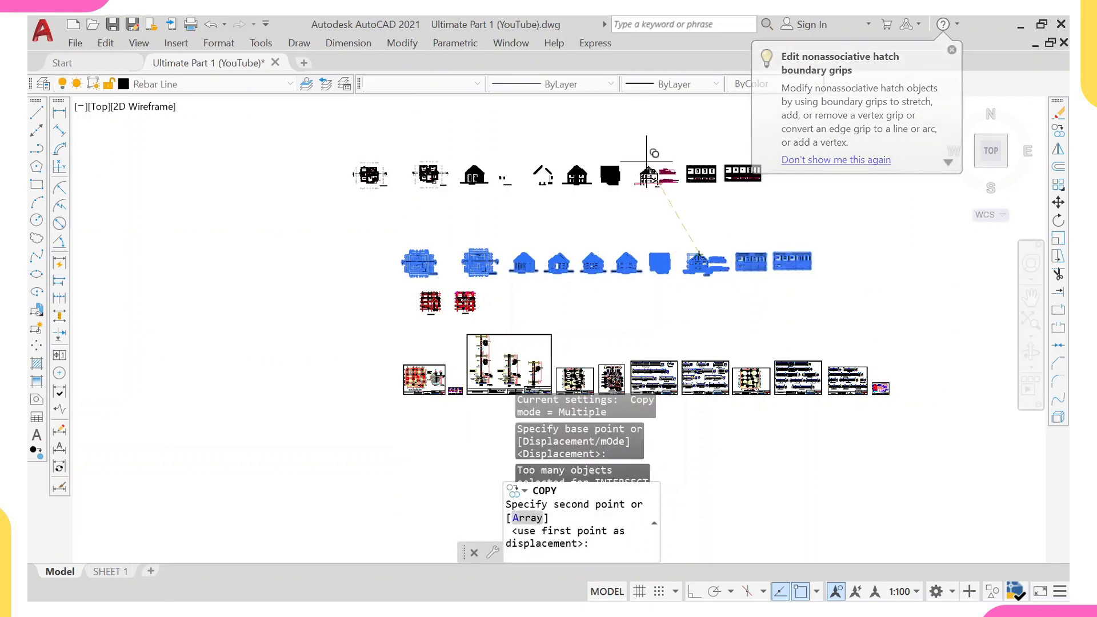
scroll(635, 184, down, 3)
middle_drag(646, 292, 611, 151)
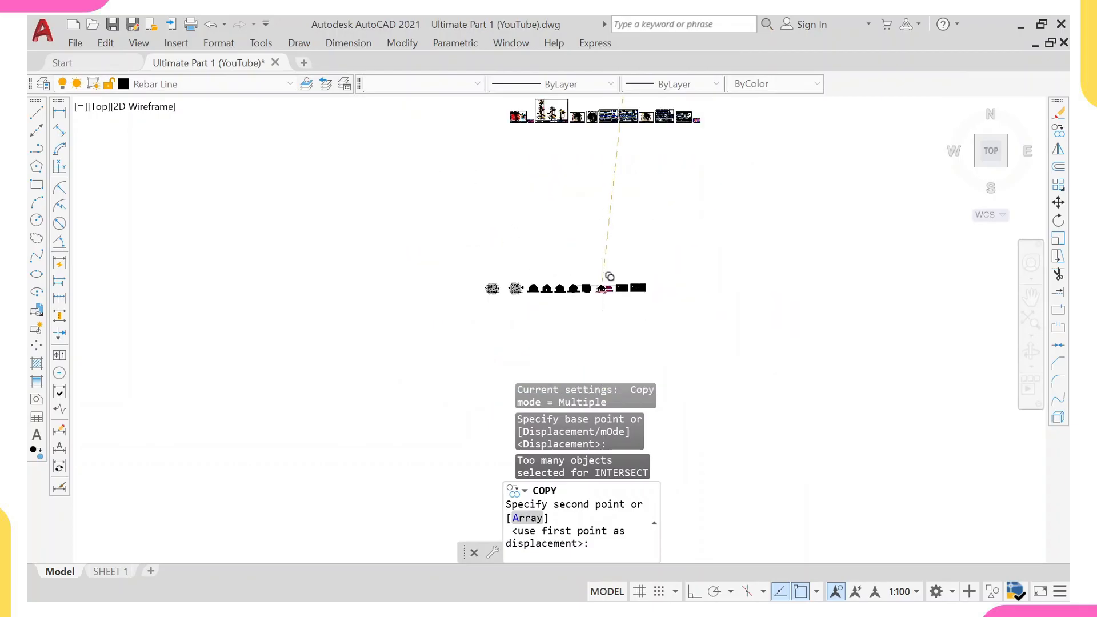
click(603, 286)
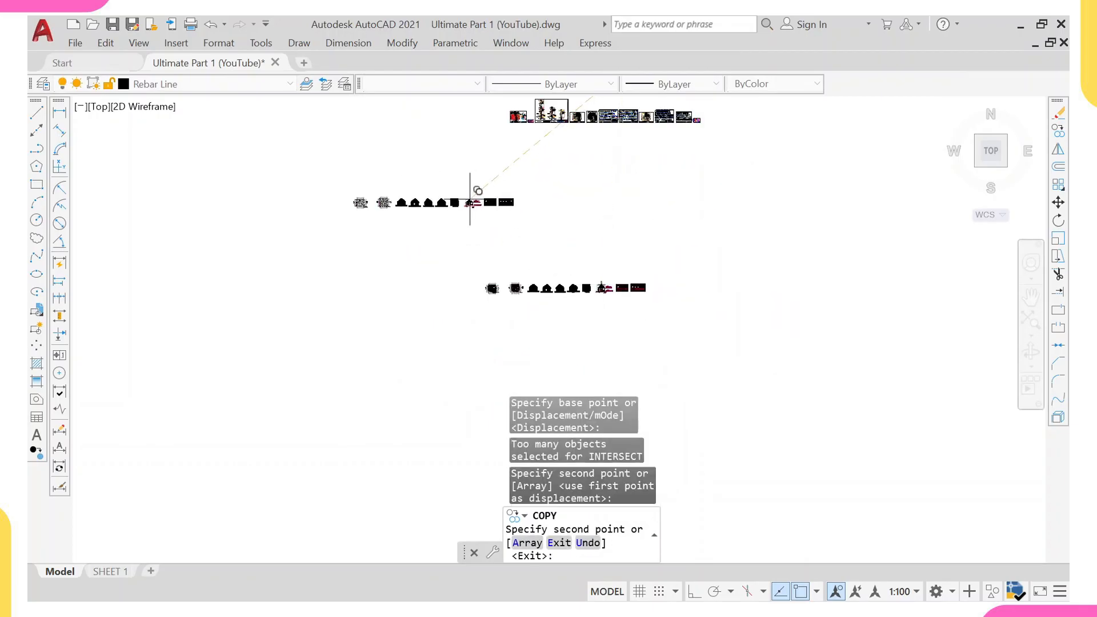
key(Escape)
Inspect the copied ground floor and first floor plans up close.
scroll(479, 286, up, 8)
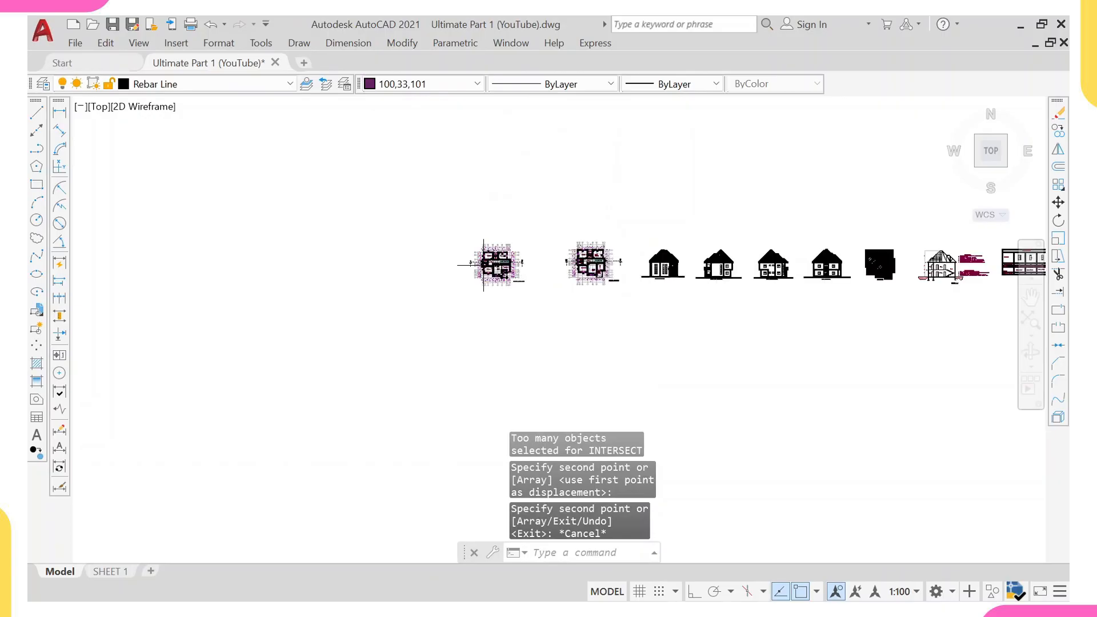
scroll(550, 291, up, 6)
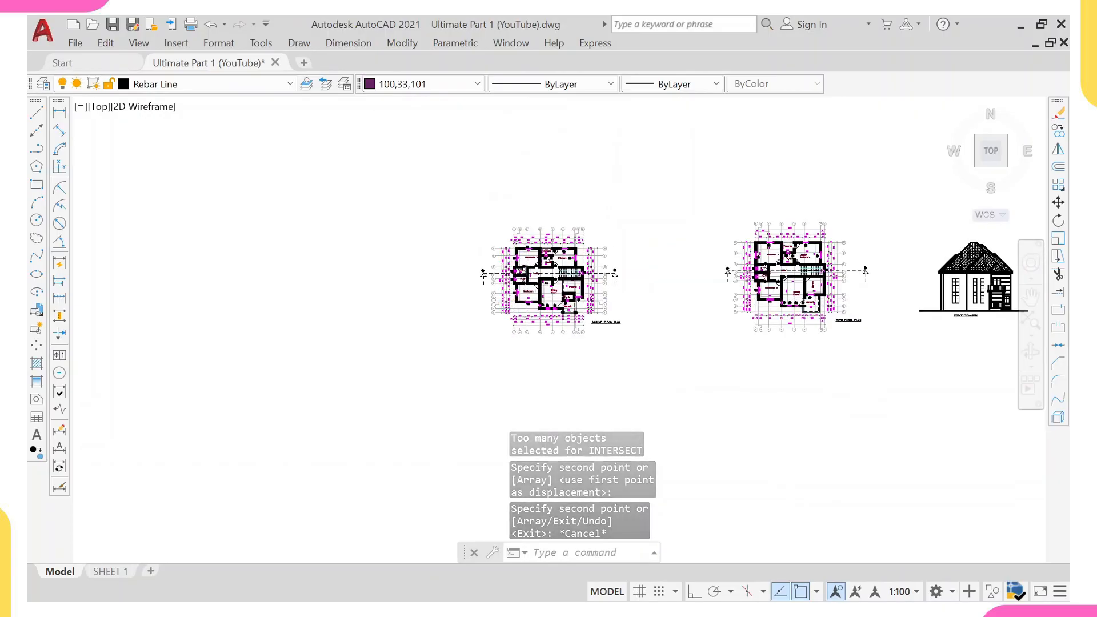
middle_drag(550, 260, 546, 320)
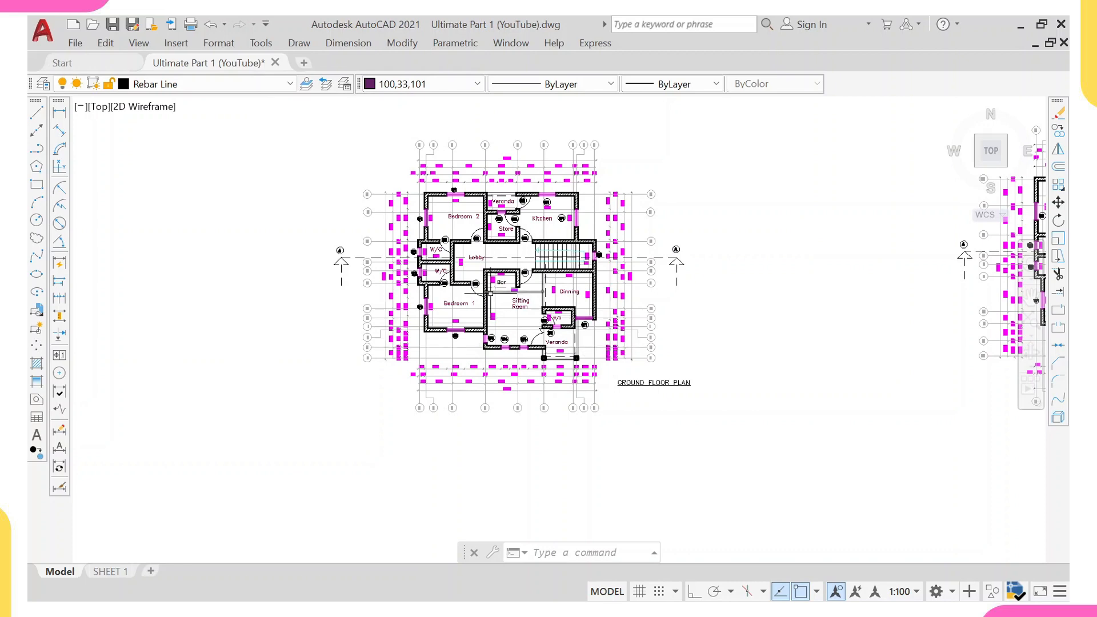
scroll(430, 284, up, 2)
scroll(426, 293, up, 3)
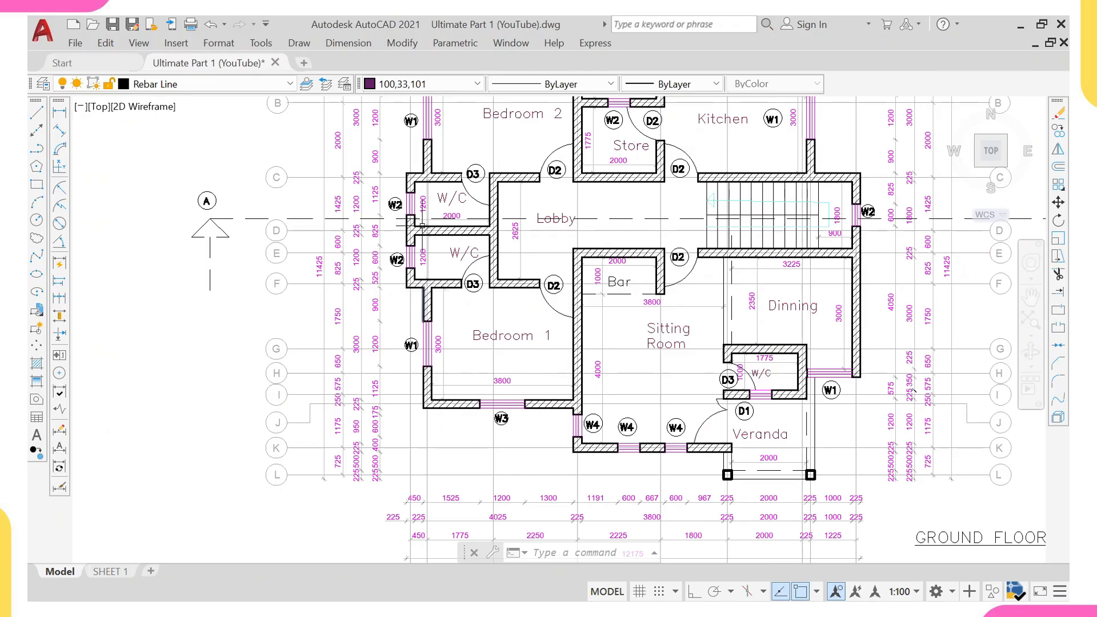
scroll(423, 226, up, 1)
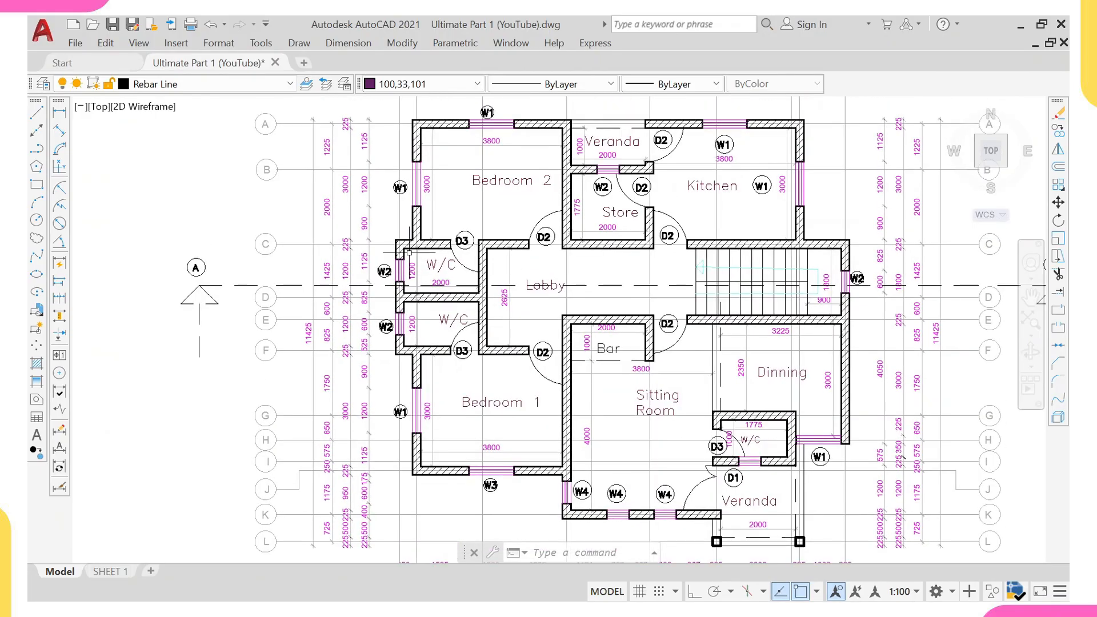
scroll(406, 247, up, 1)
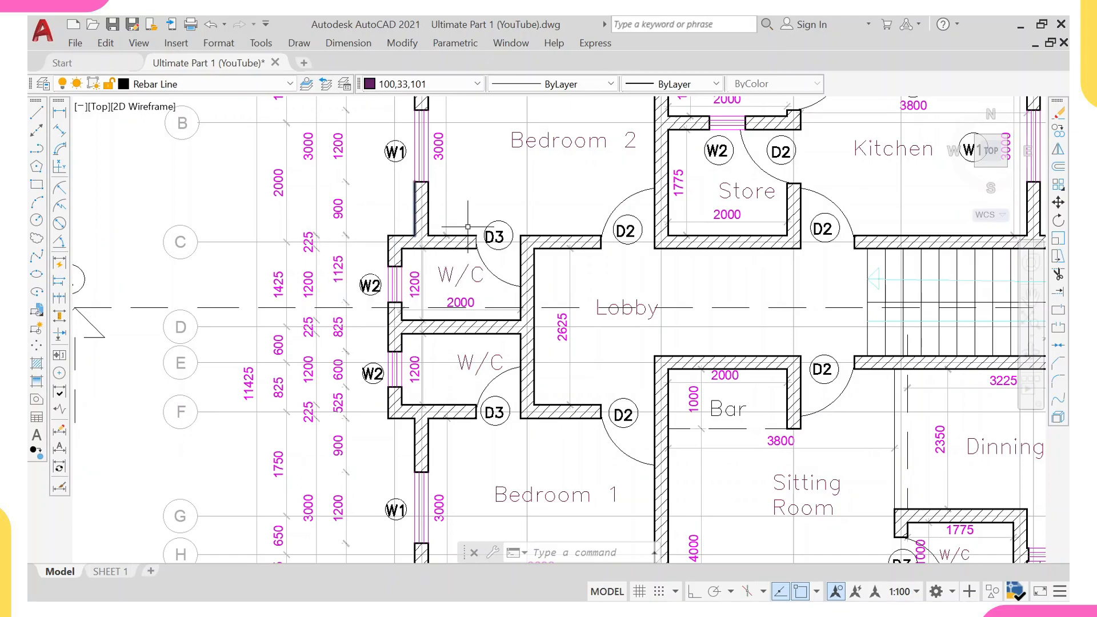
scroll(497, 228, down, 6)
middle_drag(751, 260, 453, 241)
scroll(589, 187, up, 6)
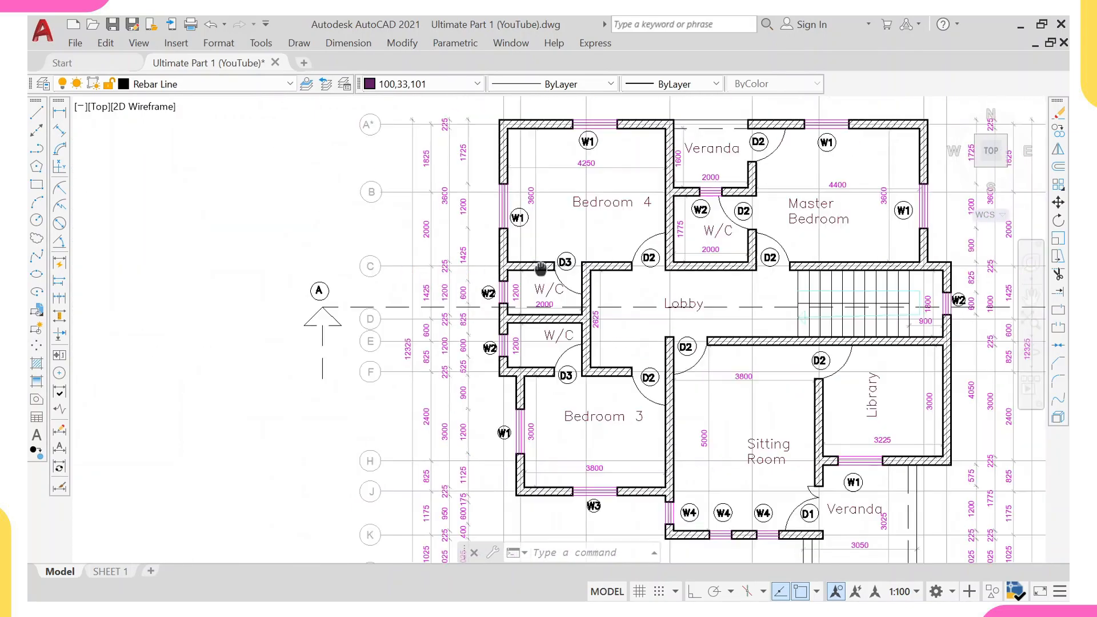
scroll(502, 175, down, 10)
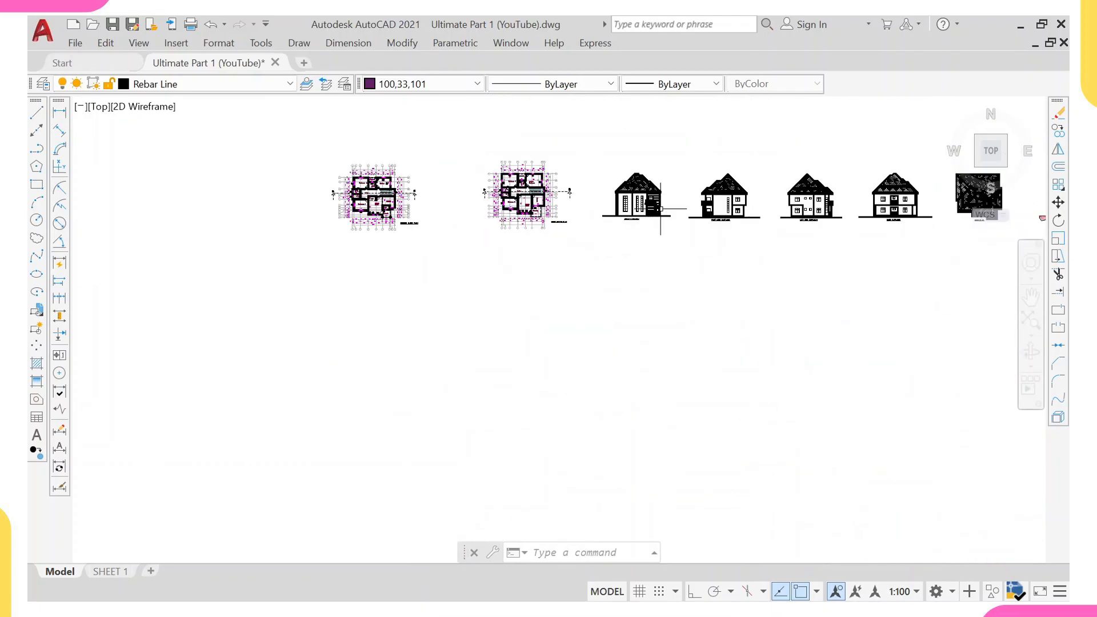
Inspect the copied elevations, then return to the ground floor plan and zoom into it.
middle_drag(662, 216, 488, 256)
scroll(617, 243, up, 6)
scroll(651, 259, up, 2)
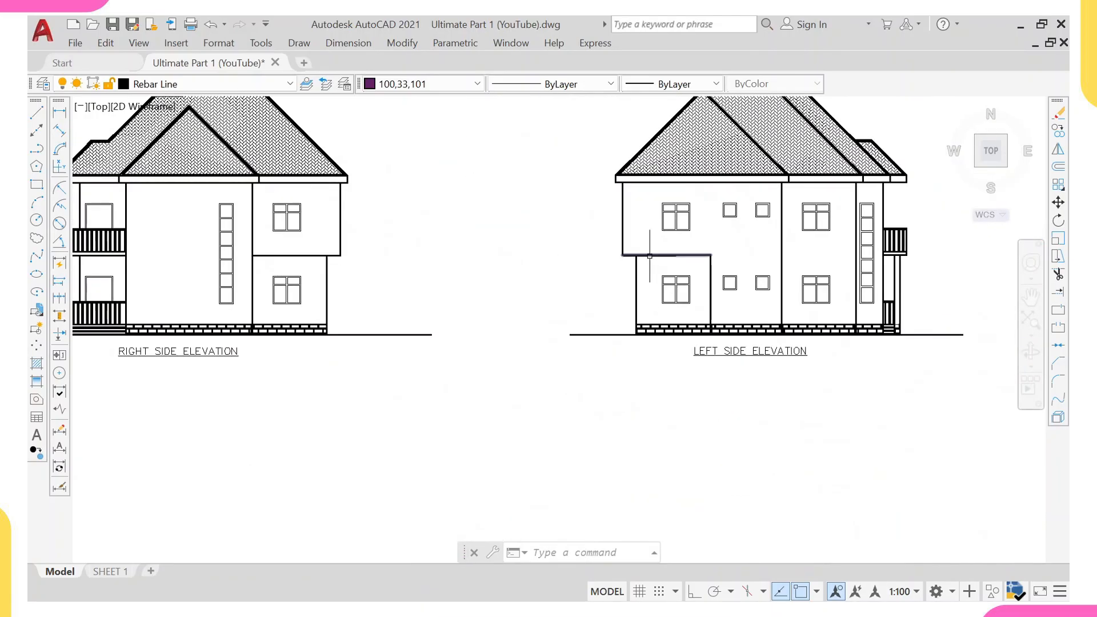
scroll(251, 255, down, 4)
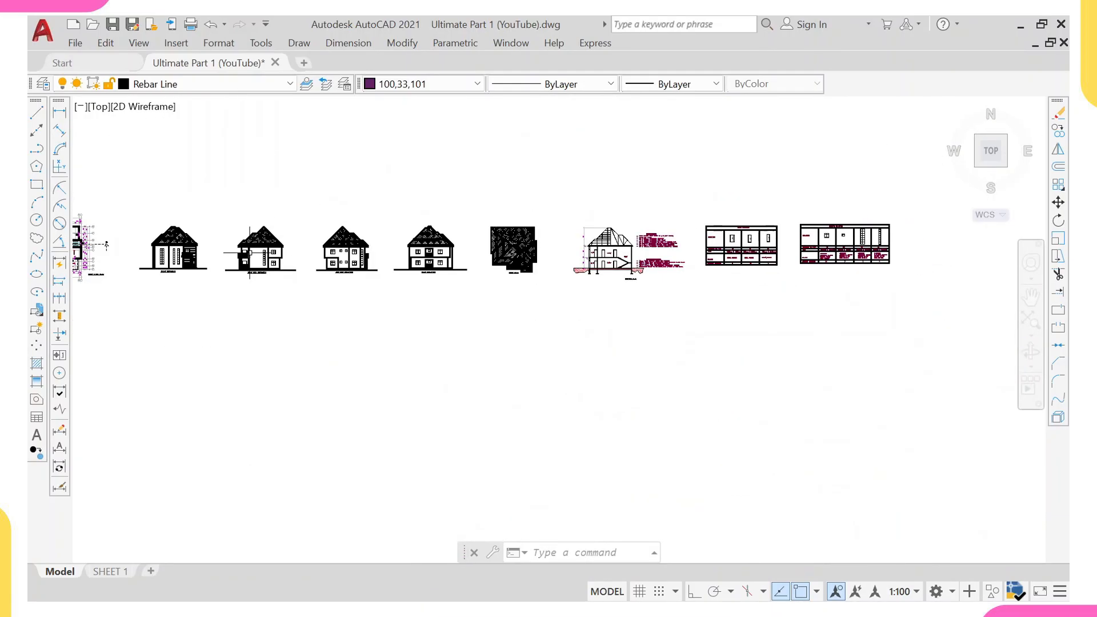
mouse_move(250, 252)
middle_down()
mouse_move(331, 281)
mouse_move(630, 297)
middle_up()
scroll(360, 284, up, 1)
scroll(409, 282, up, 3)
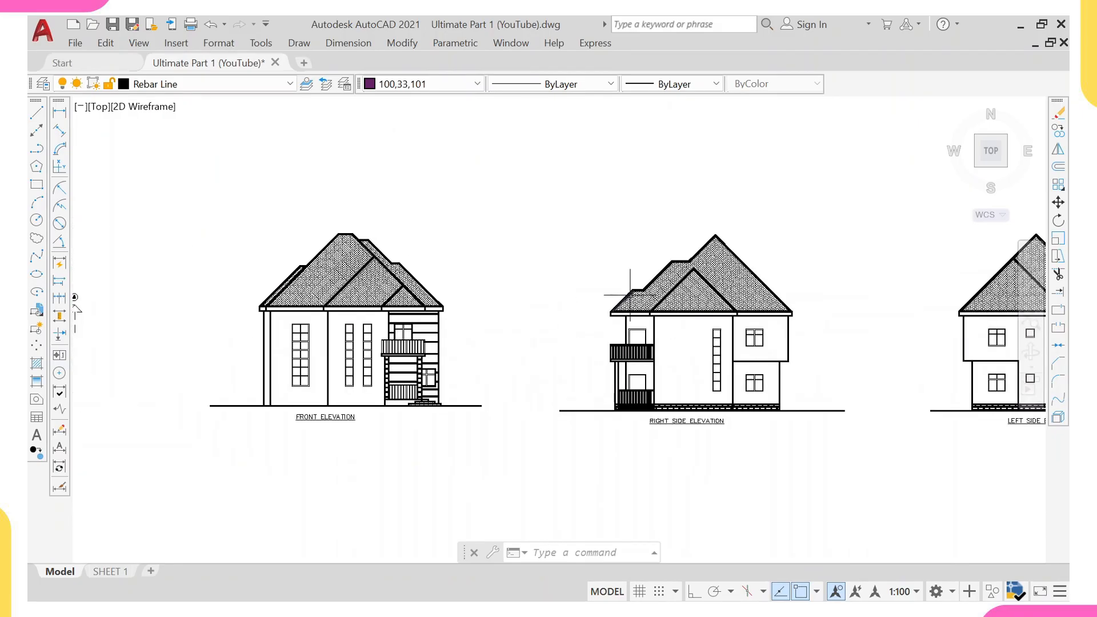
scroll(502, 294, down, 2)
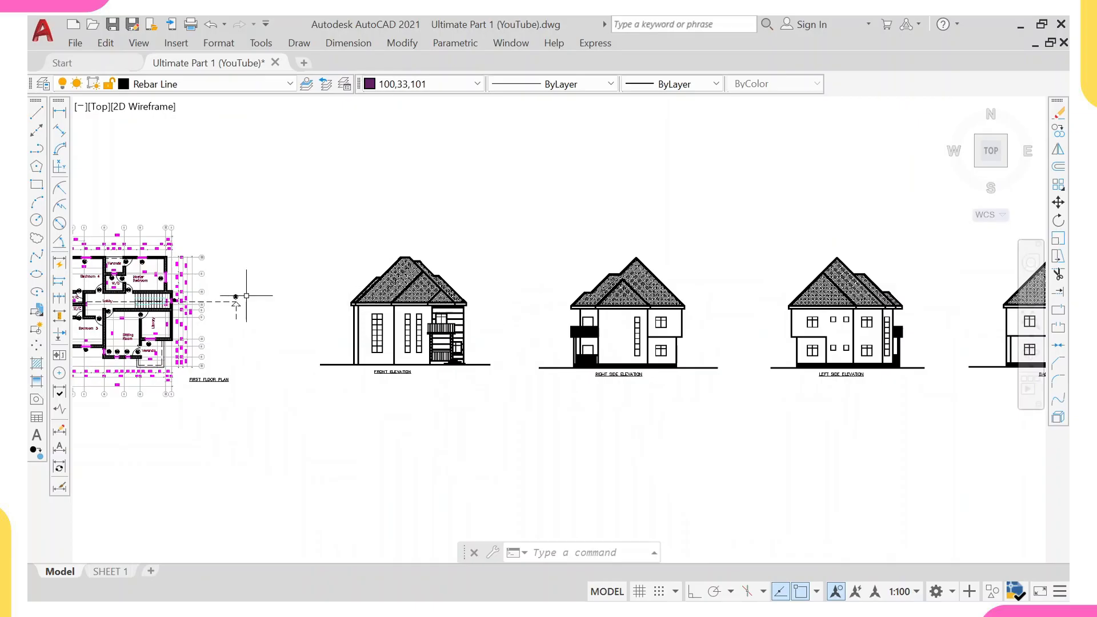
middle_drag(240, 294, 509, 303)
scroll(438, 304, down, 2)
middle_drag(374, 308, 521, 324)
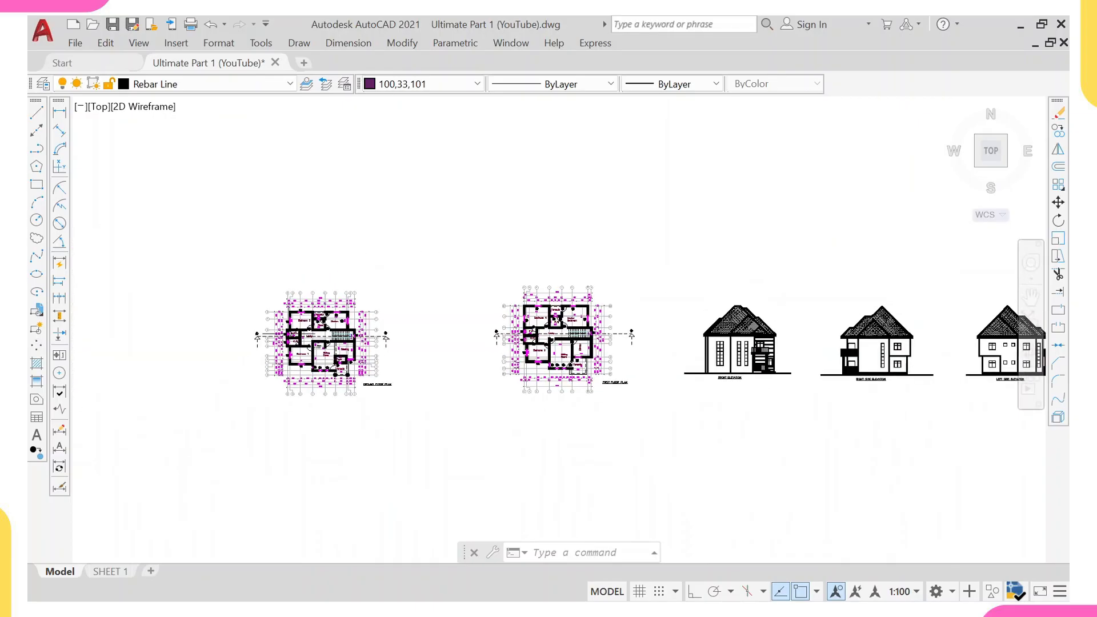
scroll(270, 358, up, 6)
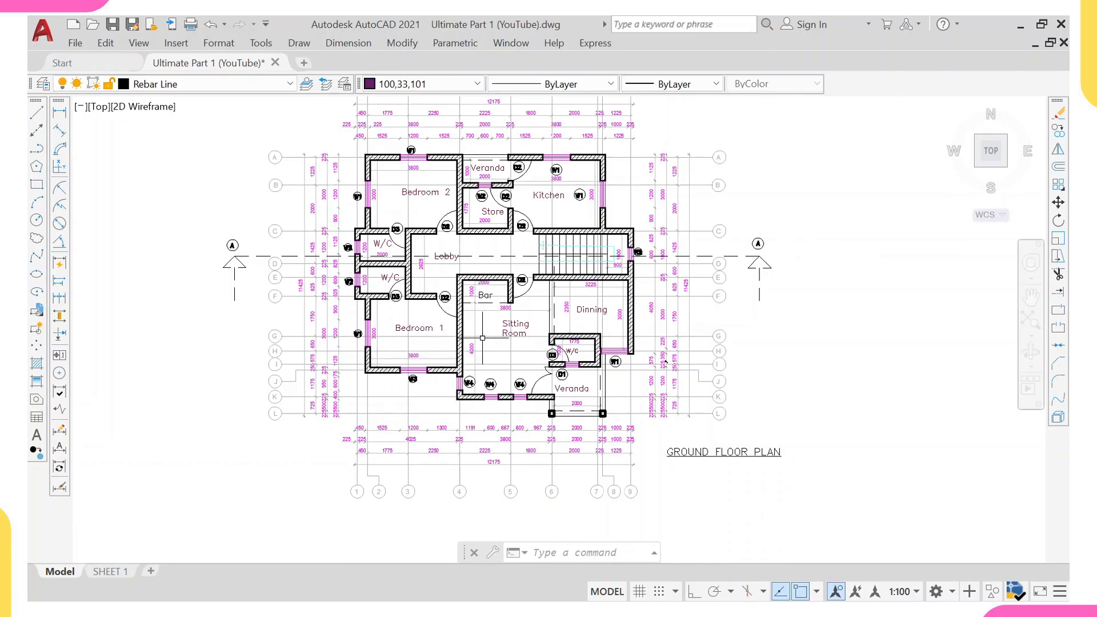
middle_drag(482, 338, 480, 362)
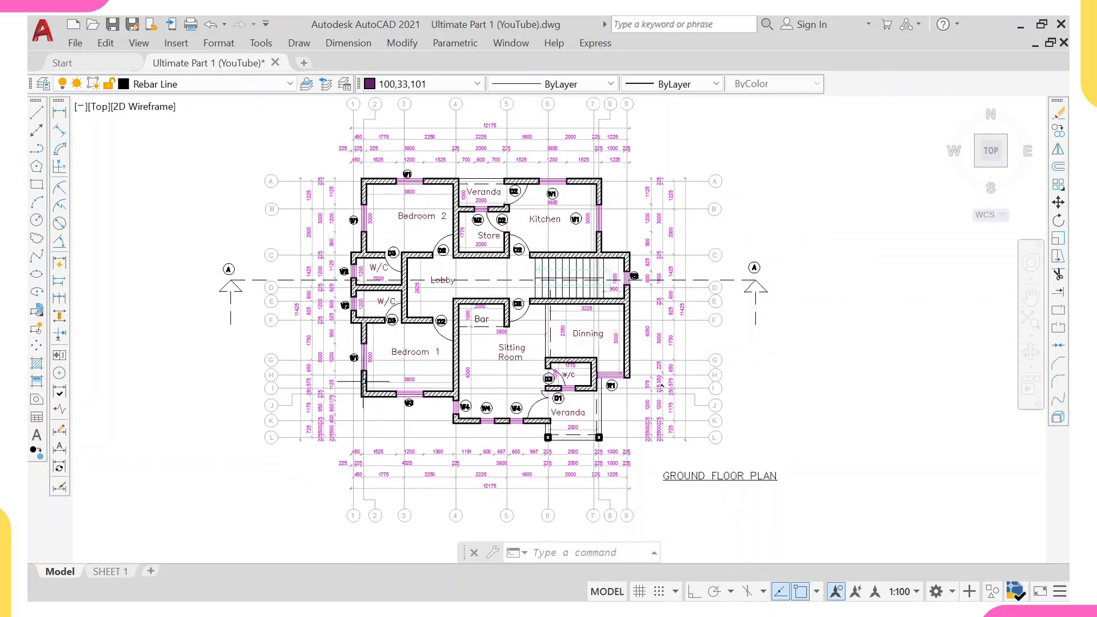
scroll(346, 344, up, 2)
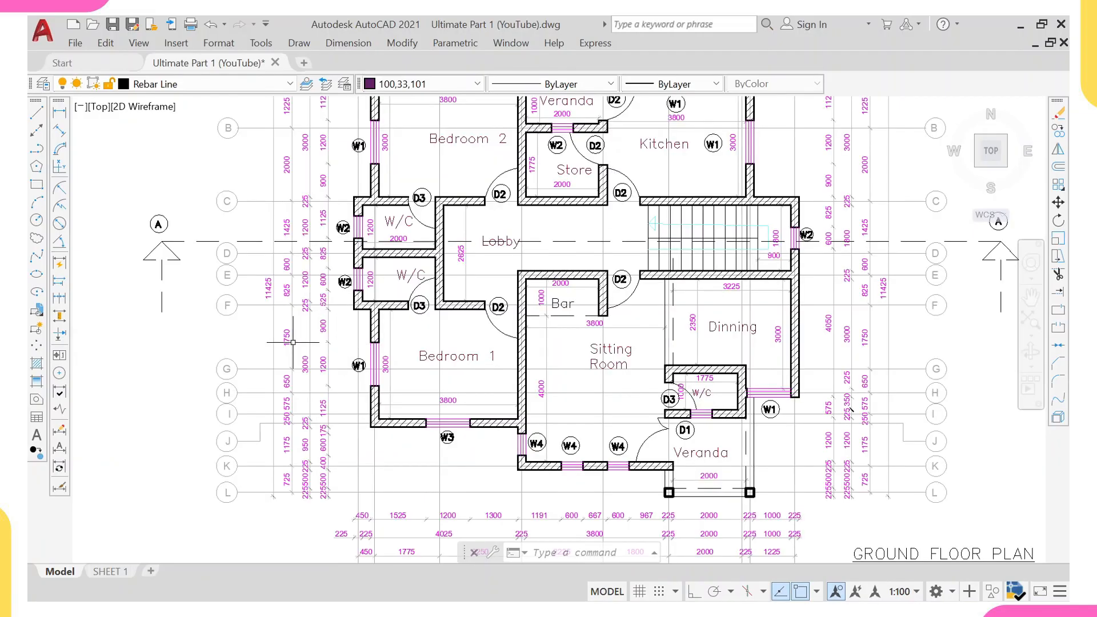
Select the grid lines, grid bubbles and dimensions of the copied floor plans using Select Similar, and erase them.
click(258, 339)
click(208, 386)
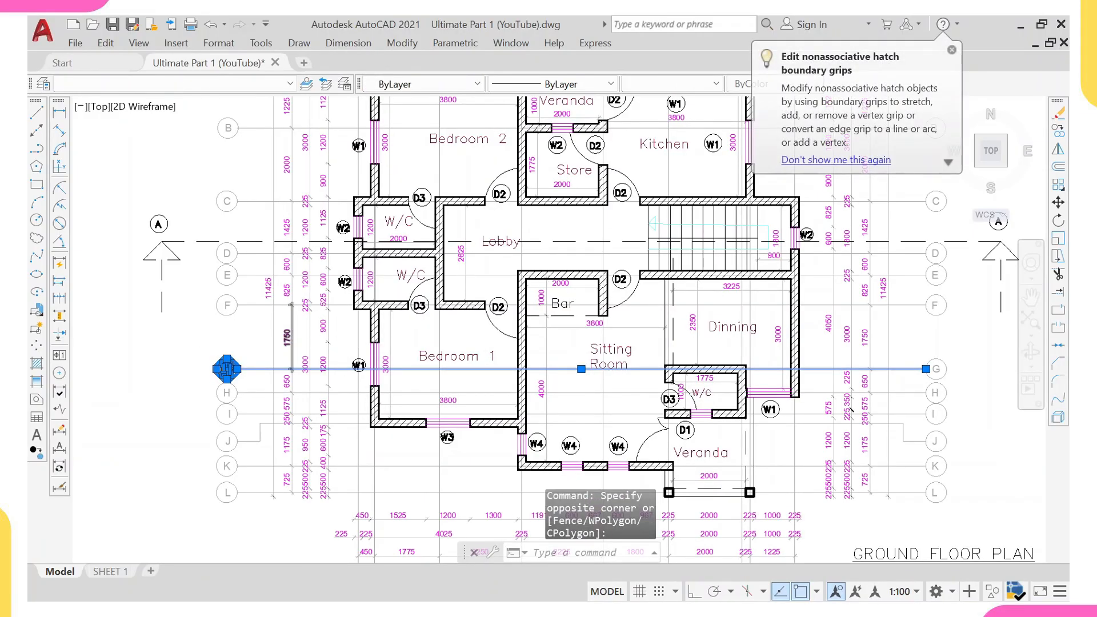
scroll(294, 334, up, 4)
click(314, 320)
click(264, 354)
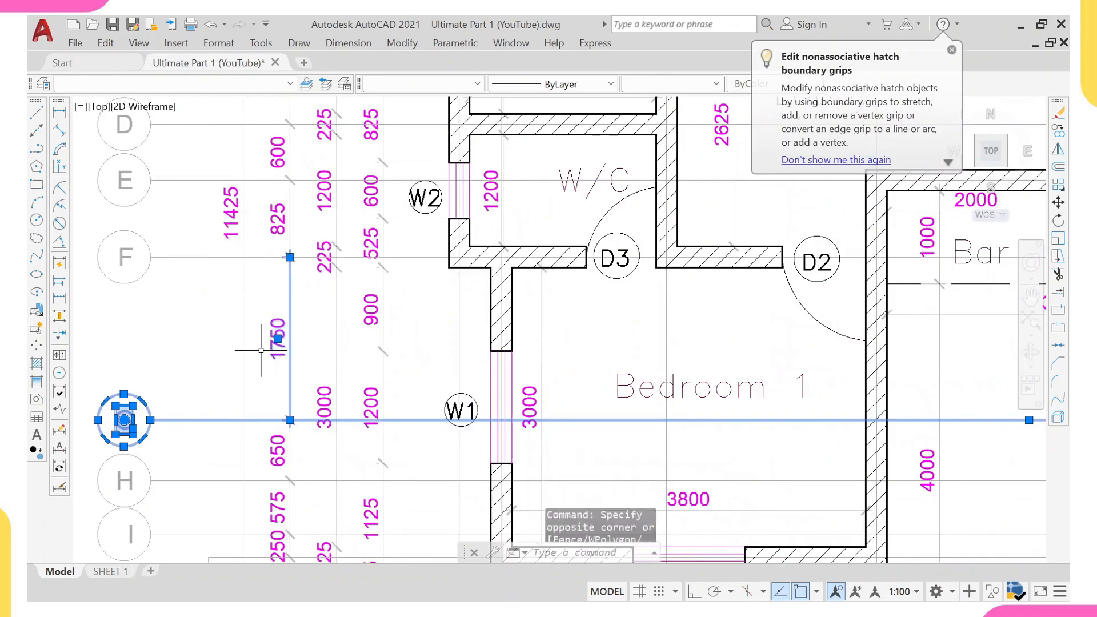
scroll(272, 330, down, 4)
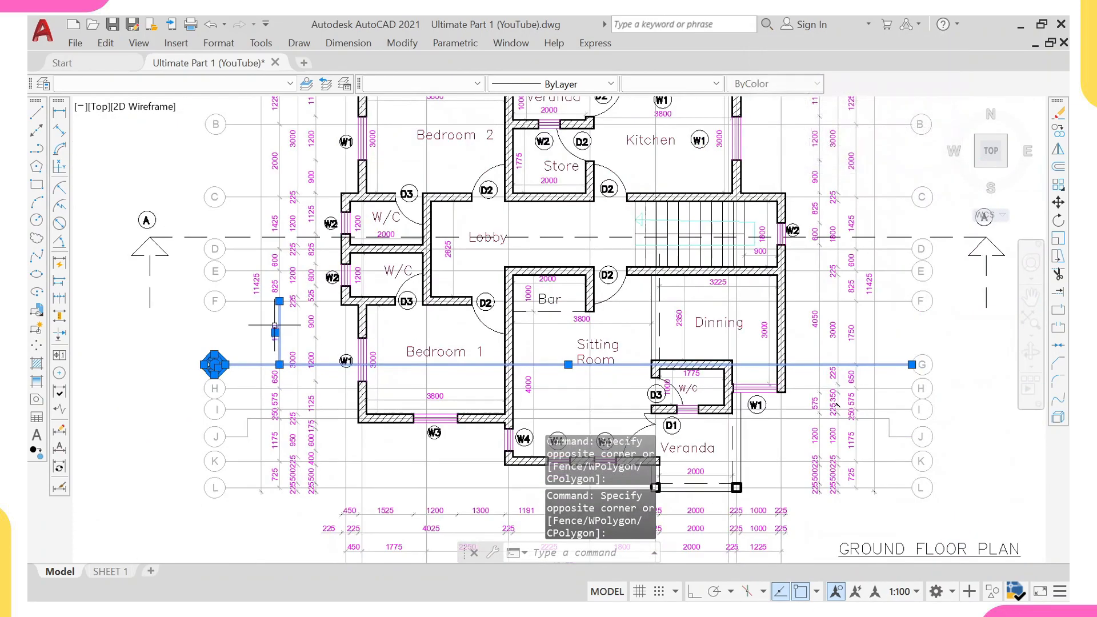
scroll(277, 320, down, 3)
scroll(321, 170, up, 5)
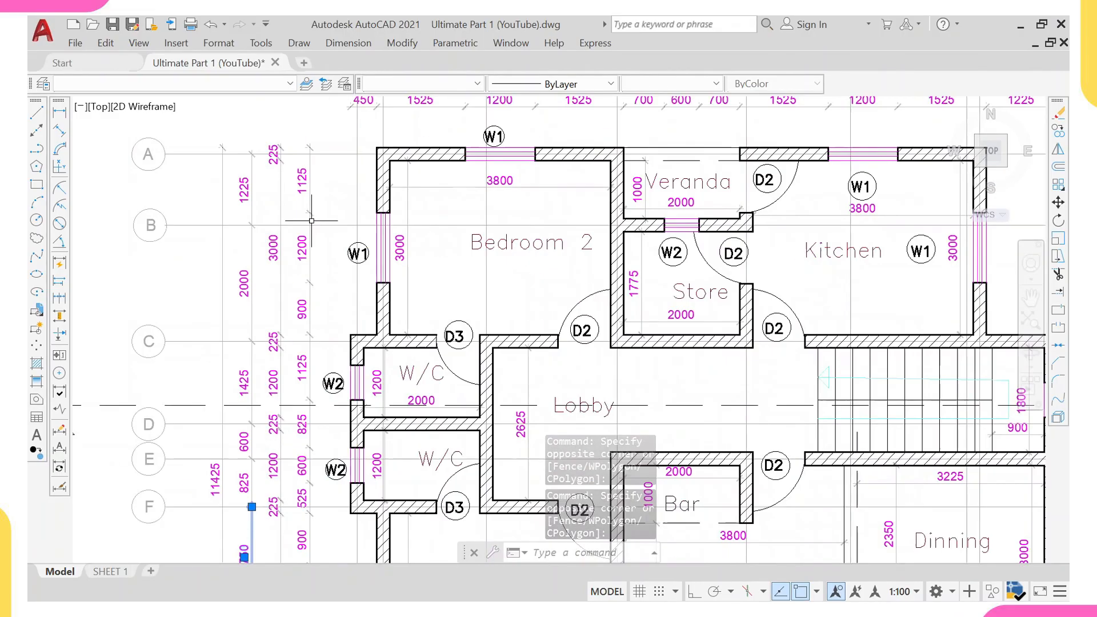
click(322, 121)
click(127, 255)
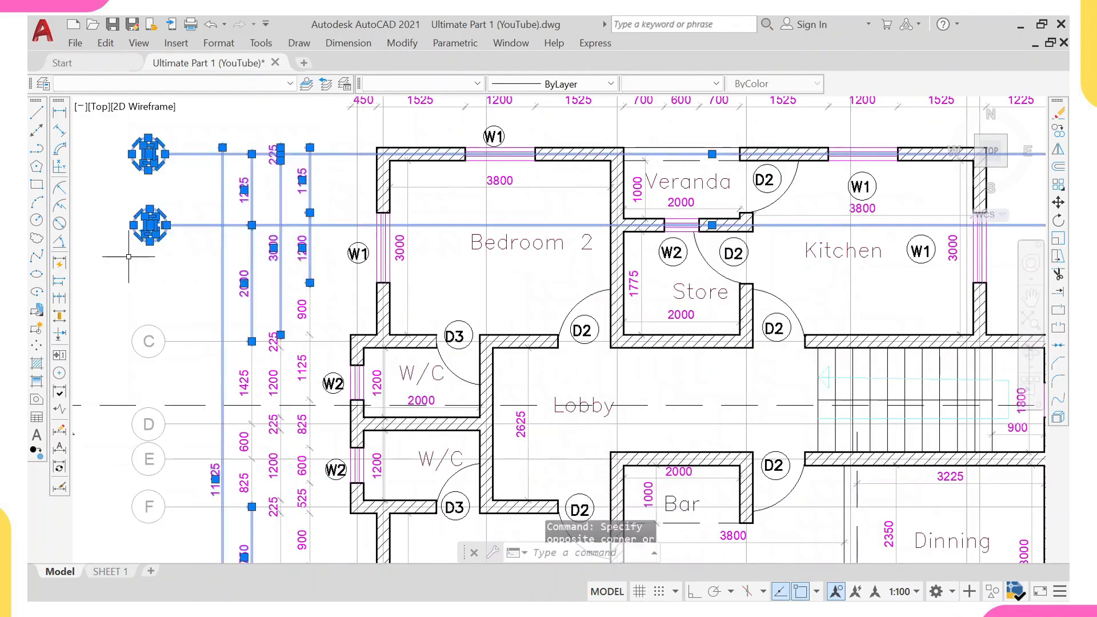
scroll(170, 249, down, 4)
right_click(349, 187)
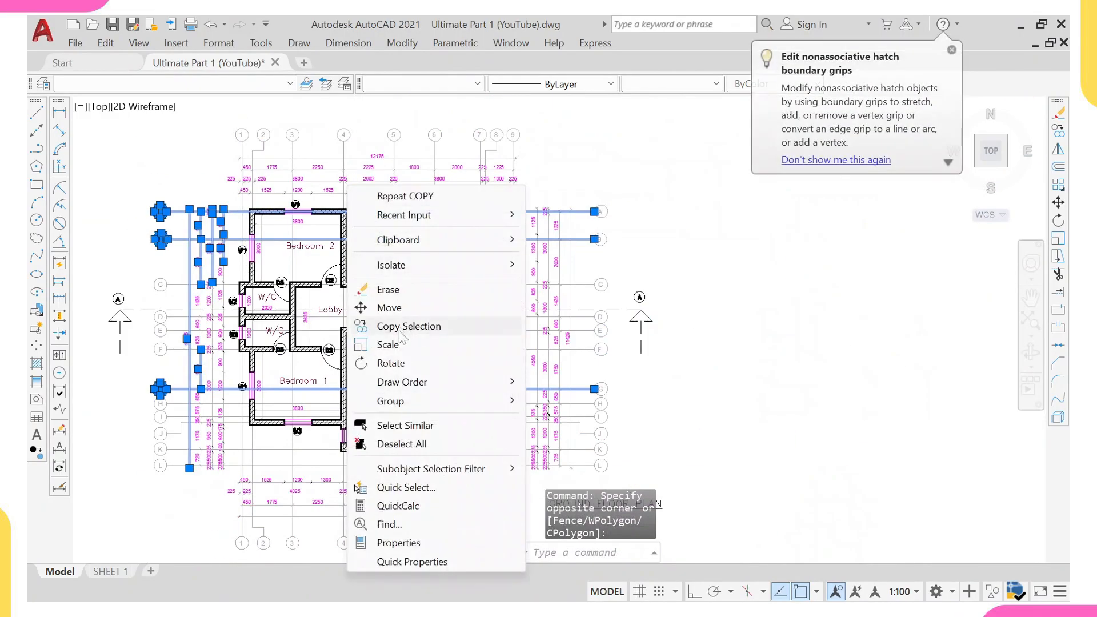
click(400, 428)
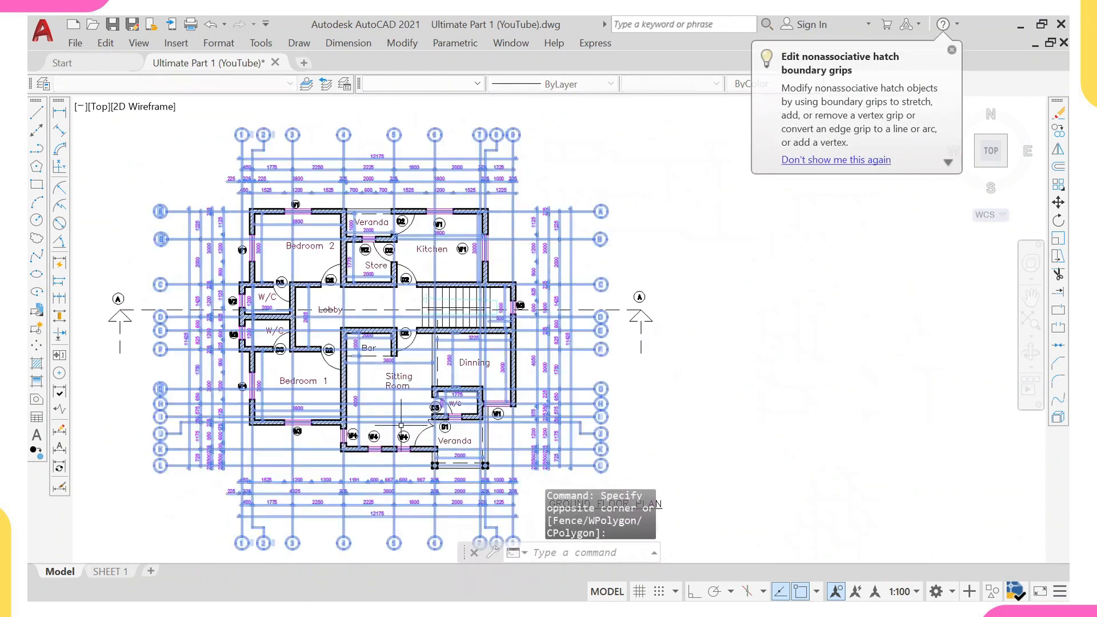
scroll(404, 386, down, 10)
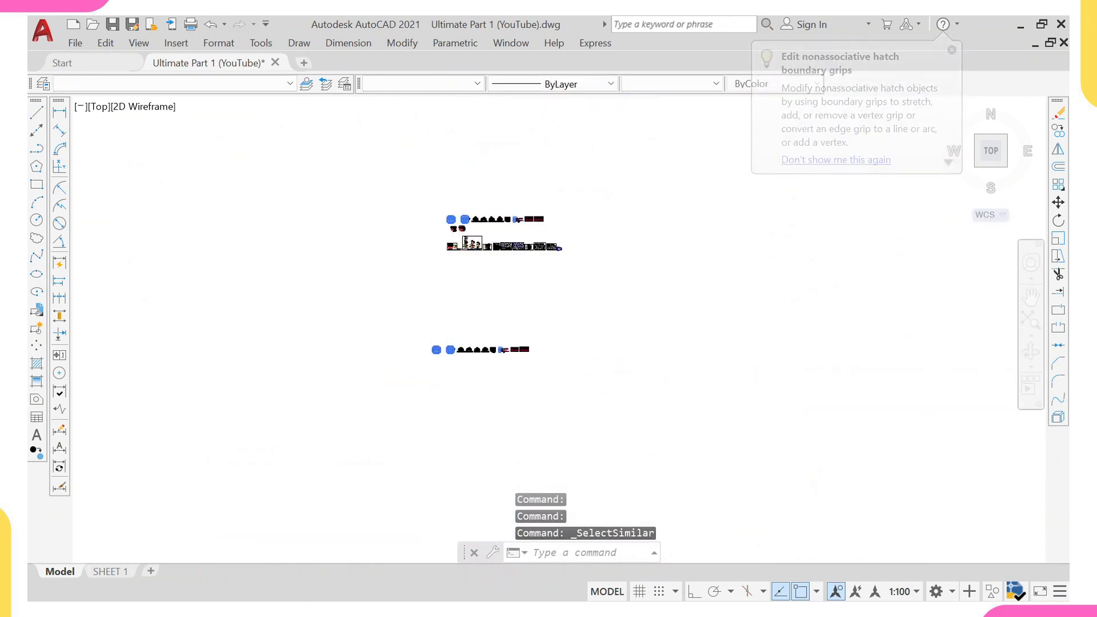
click(436, 243)
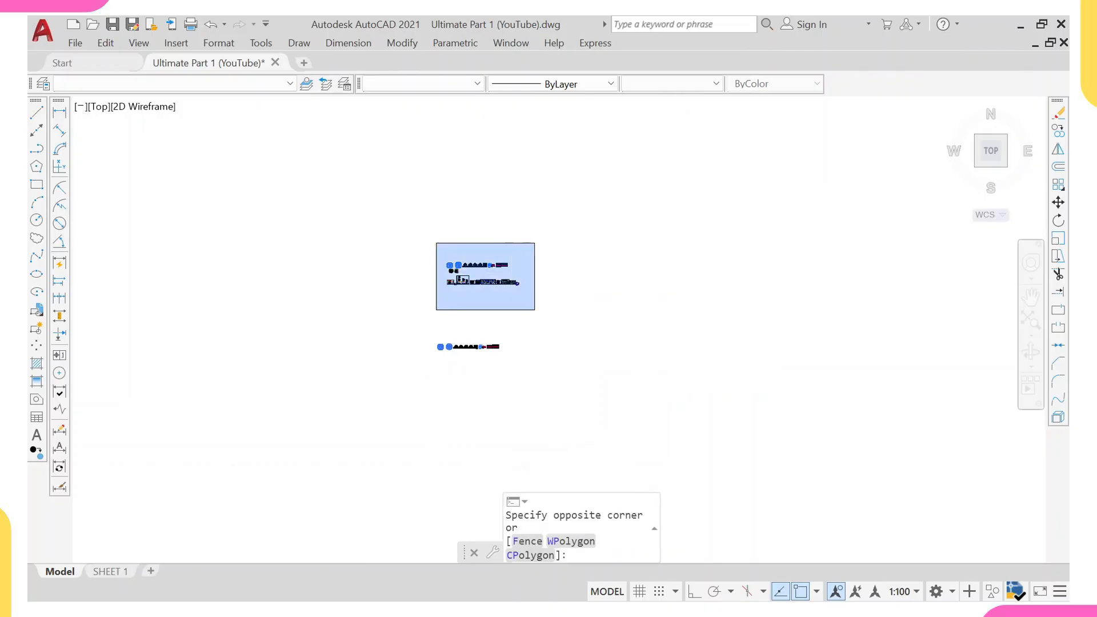
shift+click(535, 309)
click(467, 325)
click(527, 363)
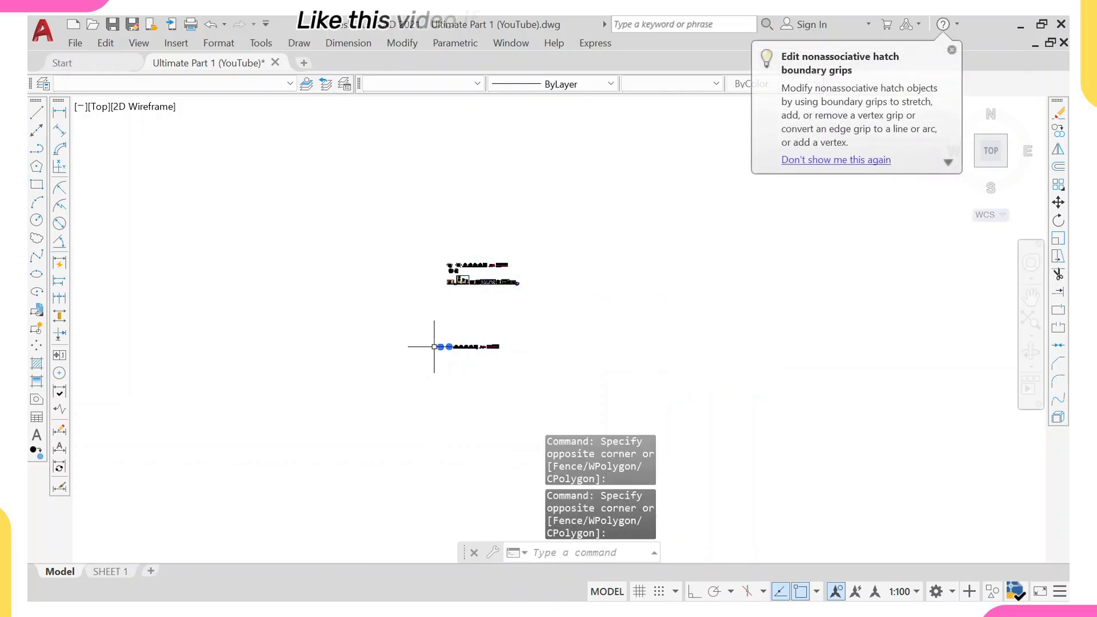
scroll(466, 343, up, 5)
scroll(529, 392, up, 4)
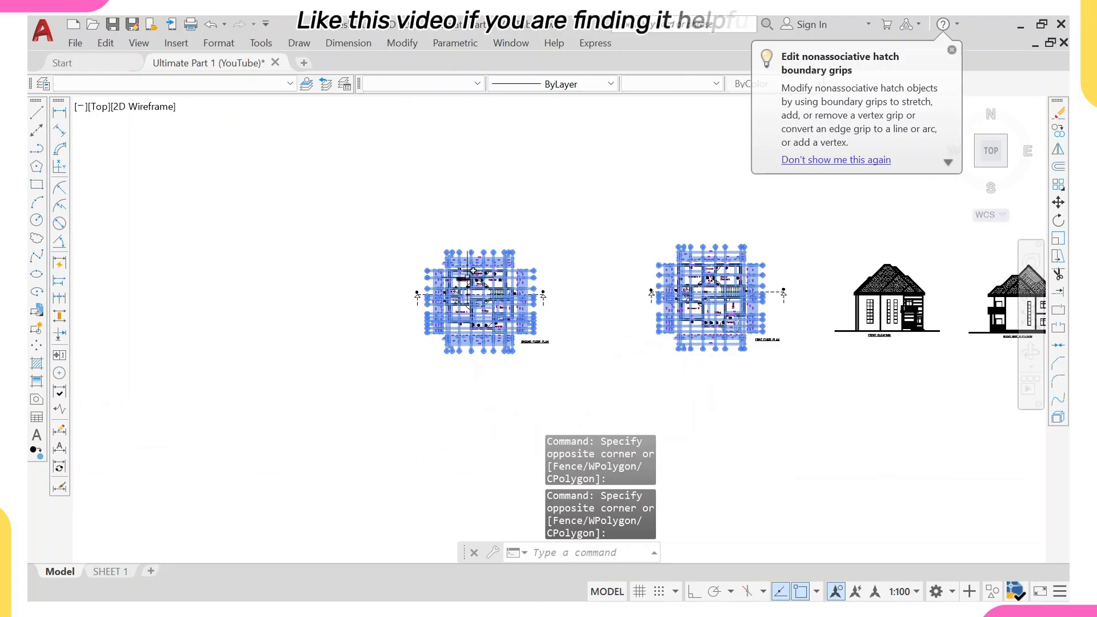
text(e)
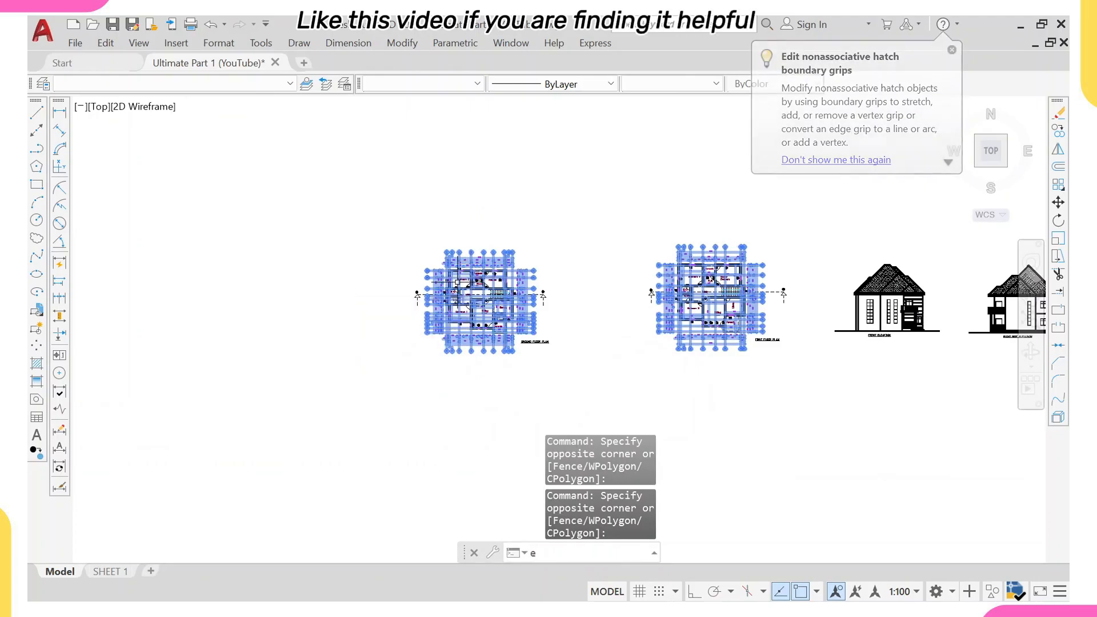
key(Return)
Erase the A–A section line and its two section markers across the copied ground floor plan.
scroll(443, 290, up, 6)
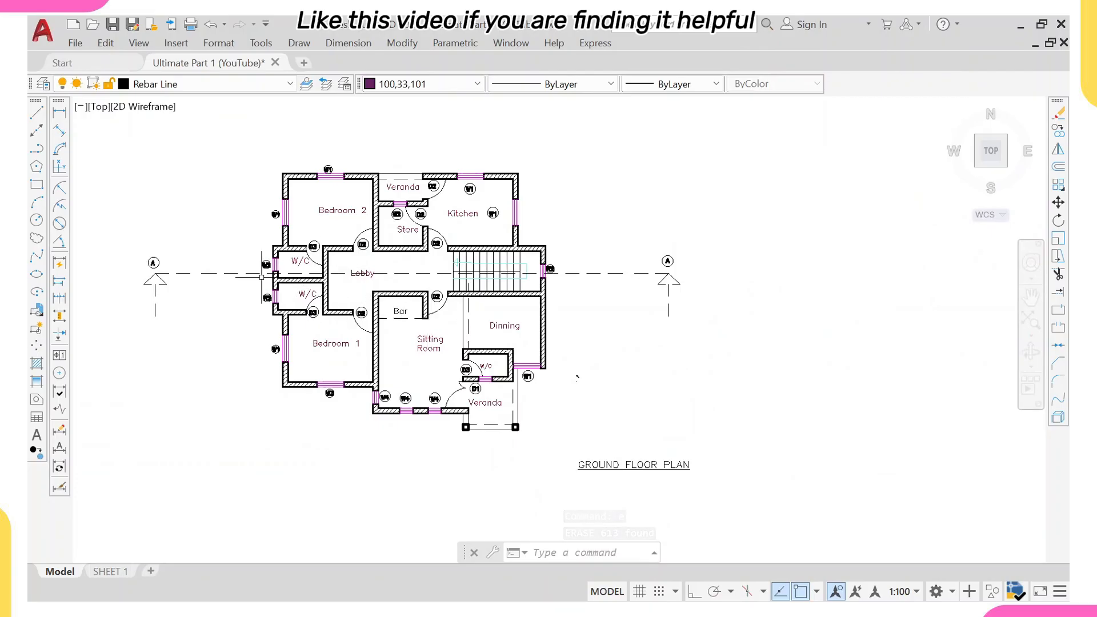
click(227, 201)
click(115, 332)
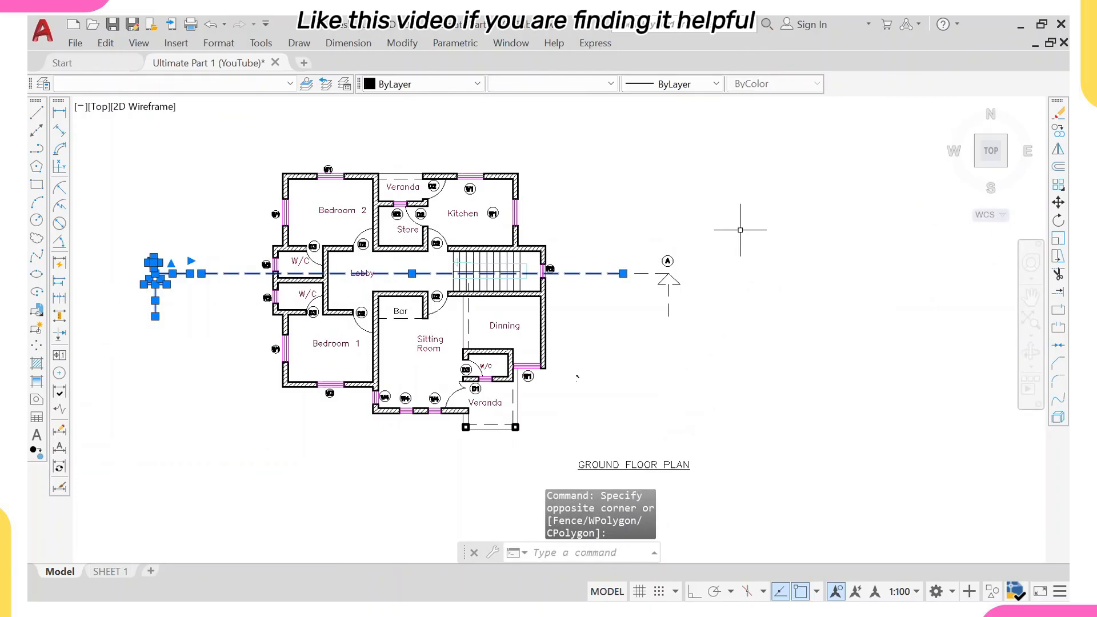
click(738, 226)
click(583, 380)
text(e)
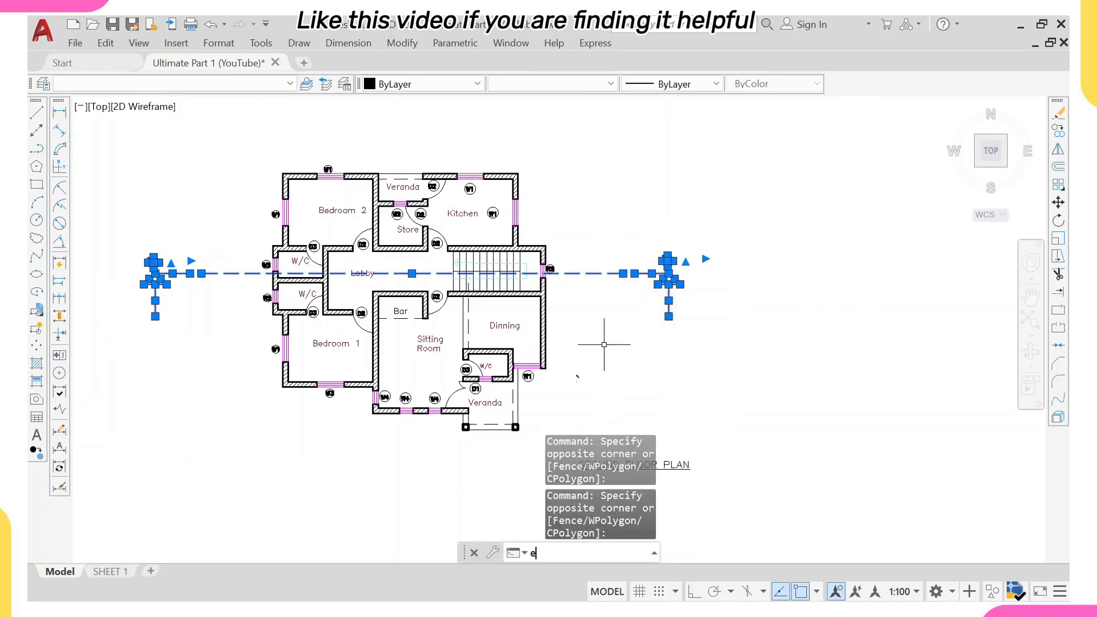
key(Return)
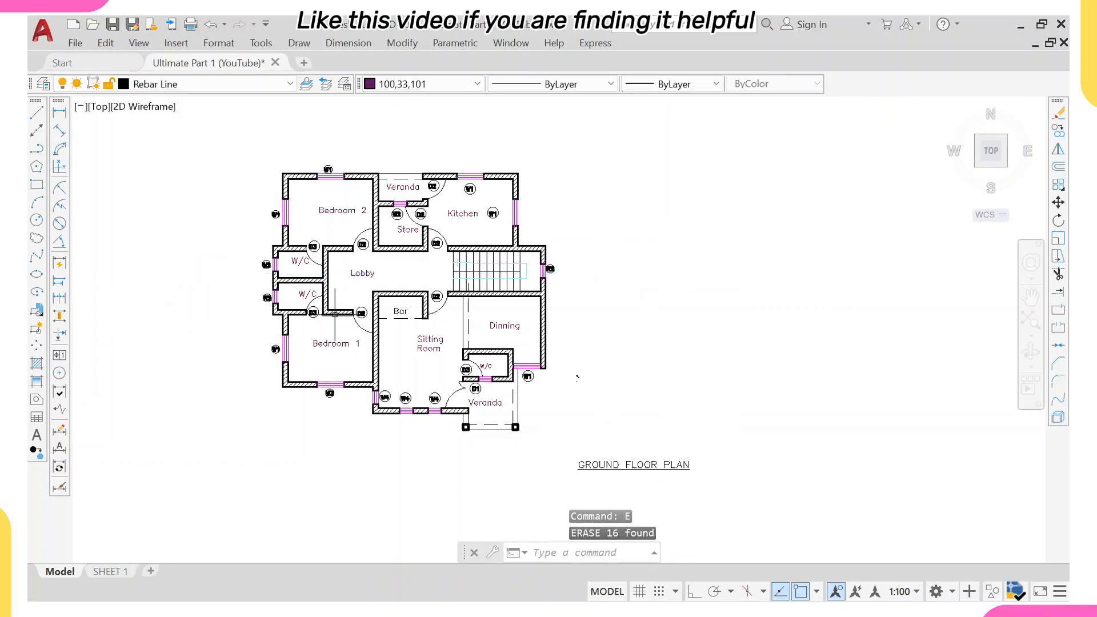
Erase the wall hatching from the copied ground floor plan.
scroll(324, 318, up, 4)
click(333, 305)
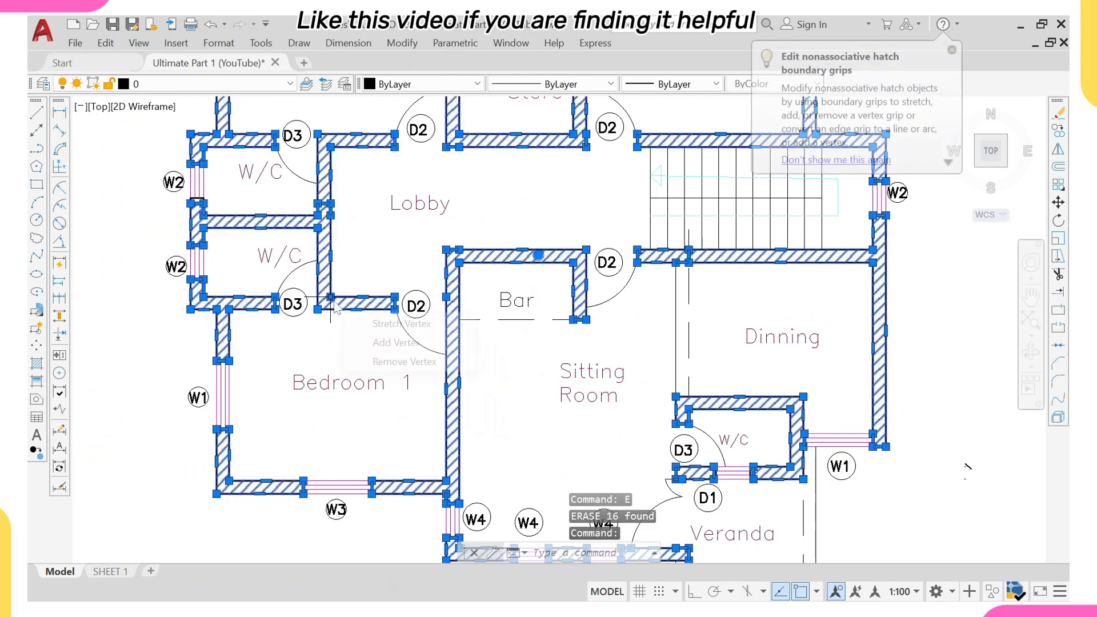
text(e)
key(Return)
scroll(337, 304, down, 2)
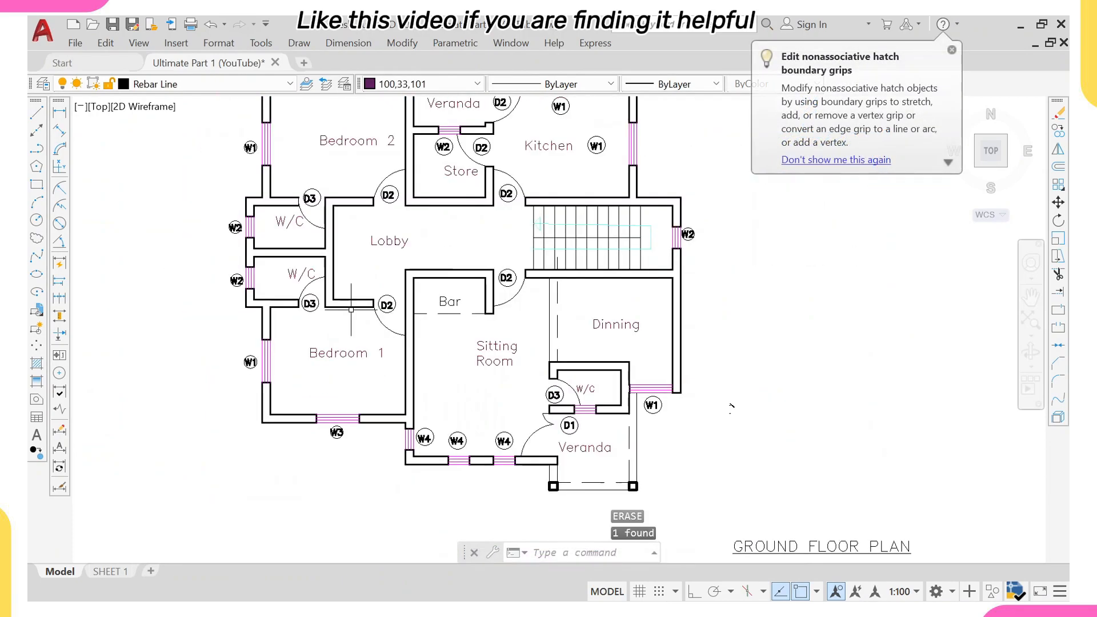
scroll(351, 309, down, 2)
scroll(347, 306, up, 2)
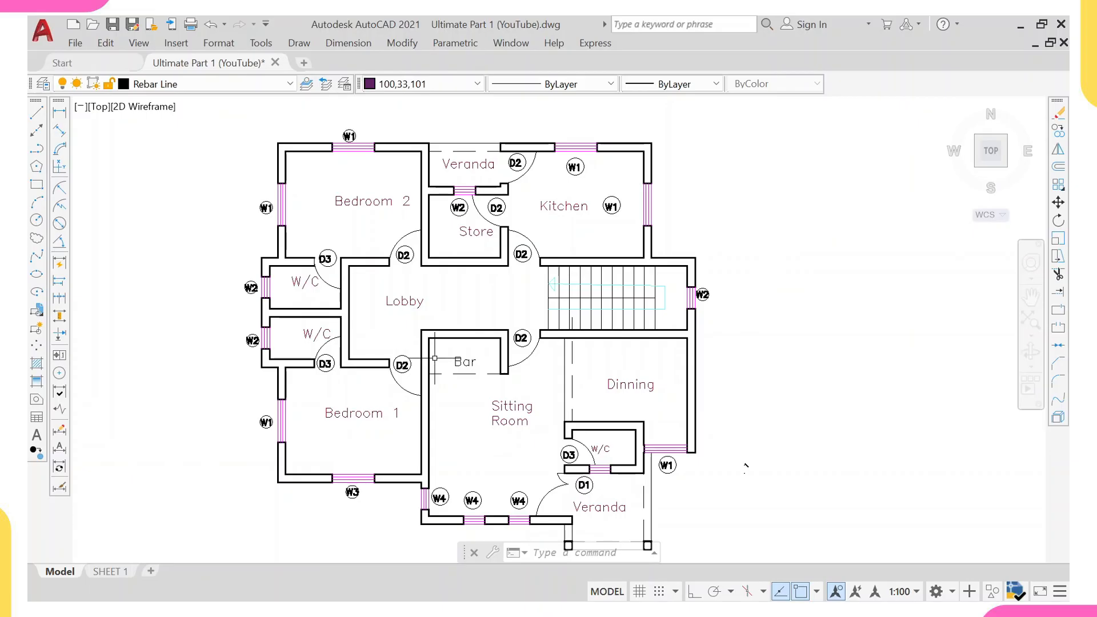
Open the layer manager and create a new layer named grid youtube with colour 170,170,170 and Default lineweight.
text(LAYER)
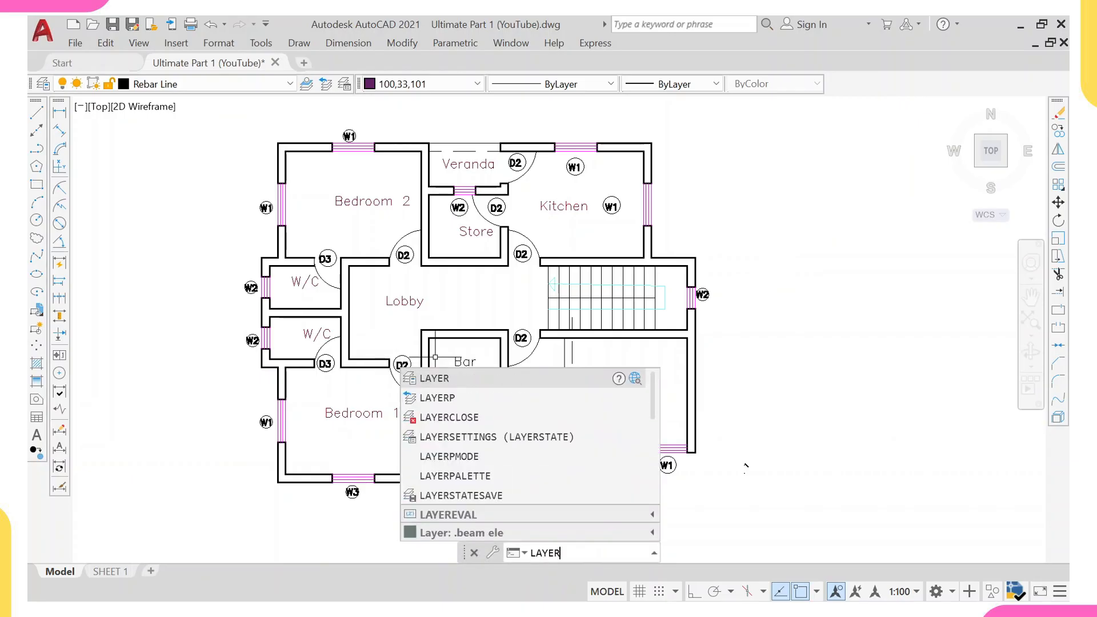
key(Return)
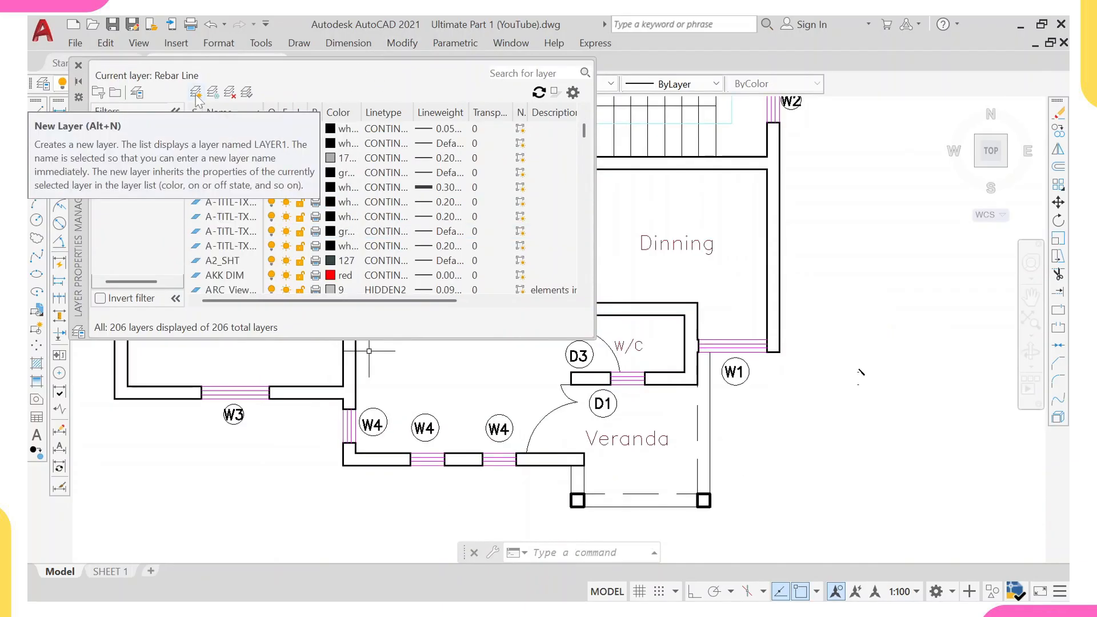
click(196, 94)
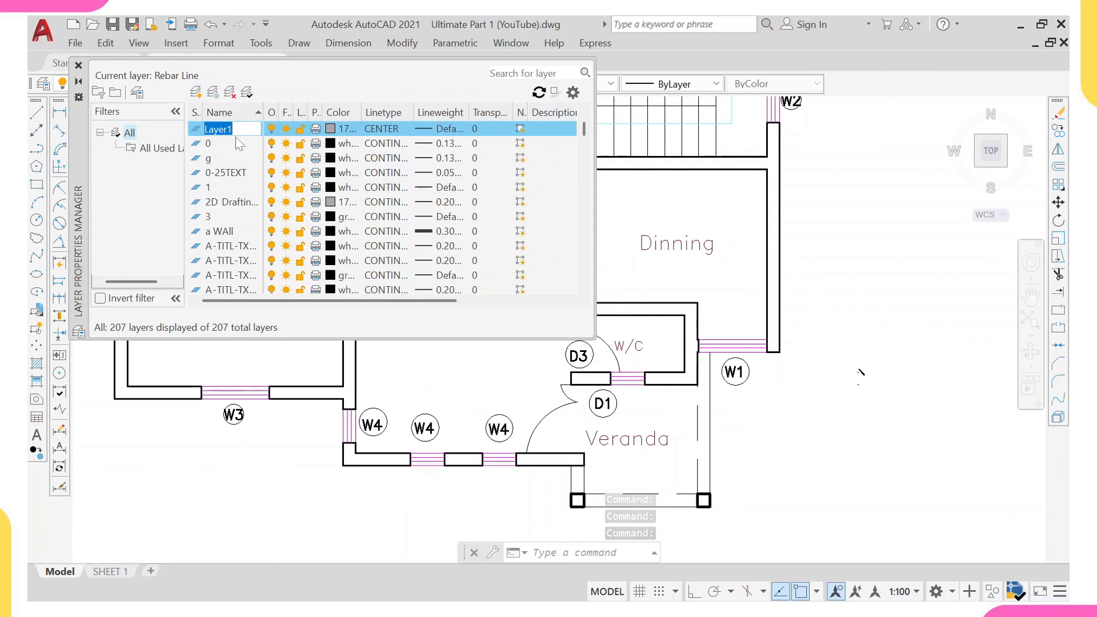
text(grid youtuv)
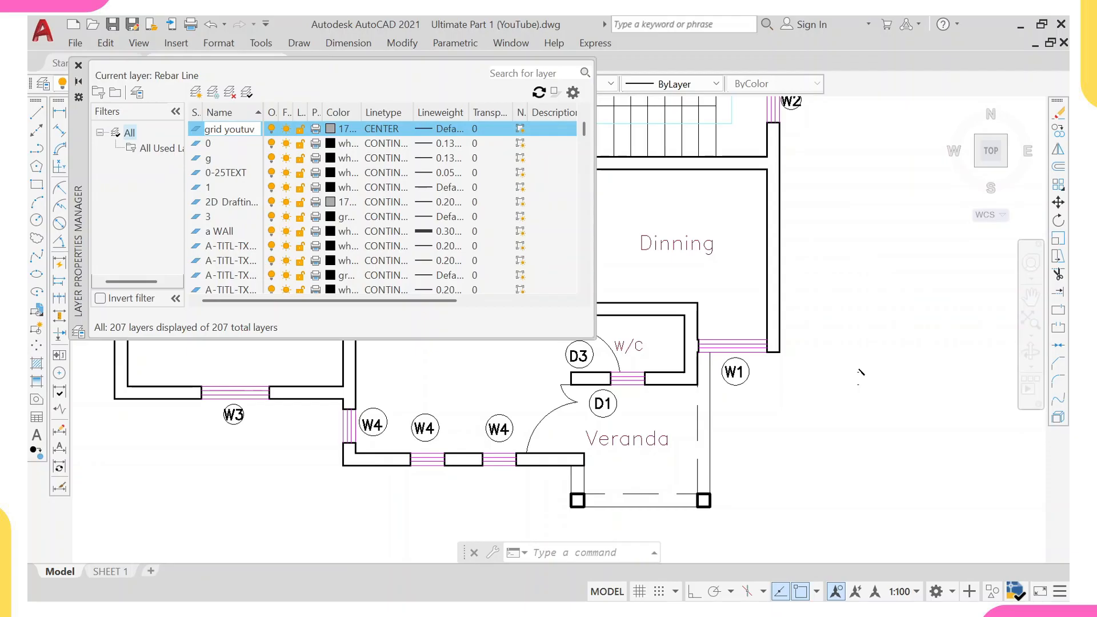
key(BackSpace)
text(be)
click(341, 129)
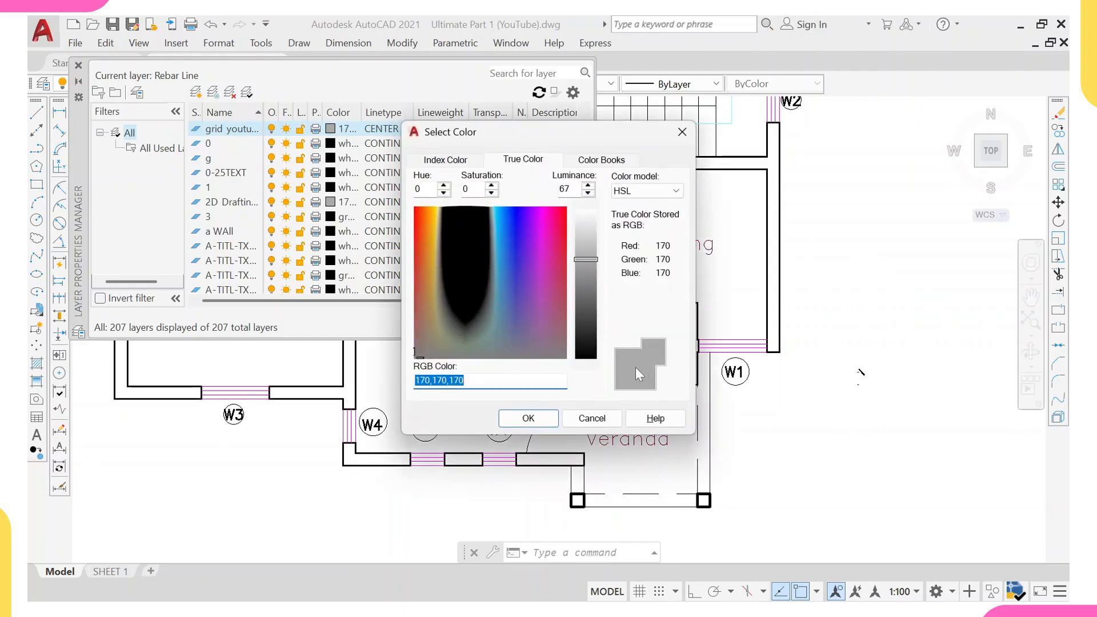
click(528, 418)
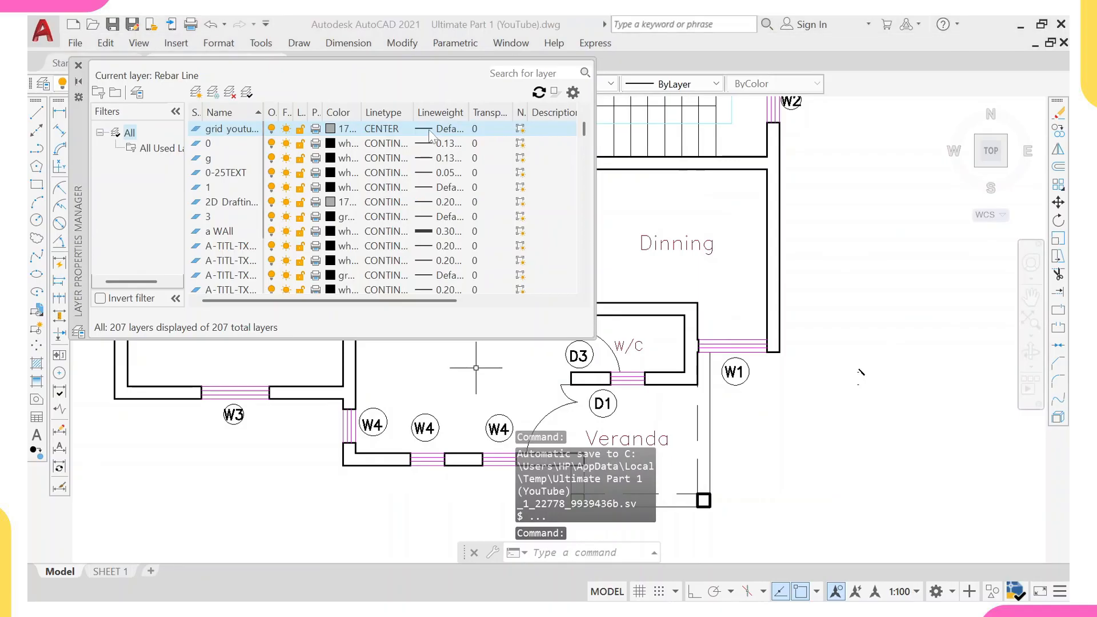
click(447, 131)
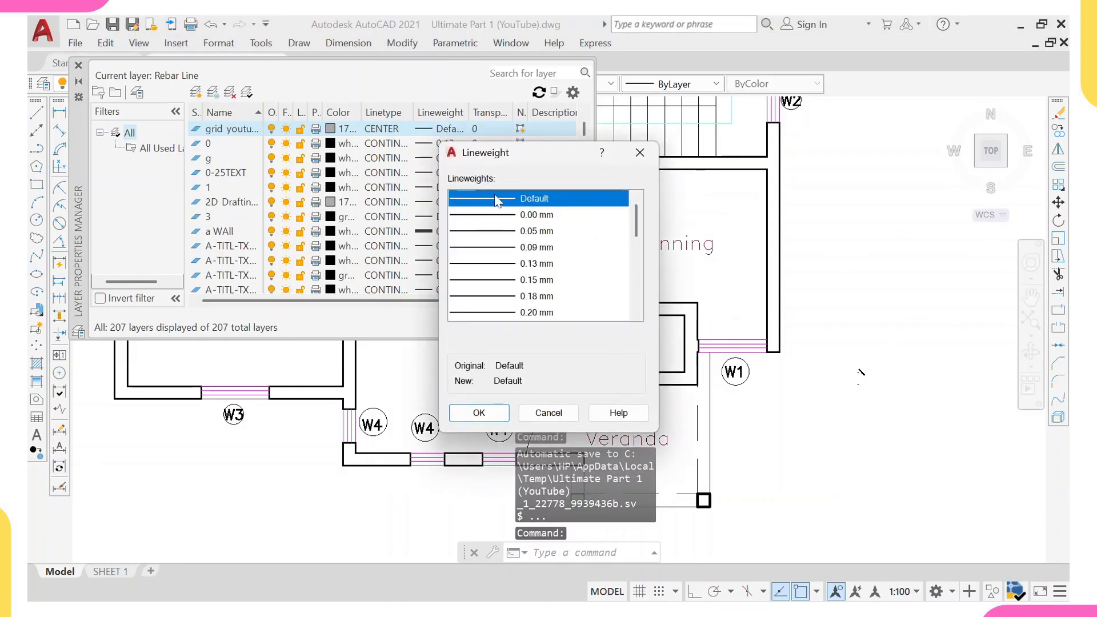
click(478, 413)
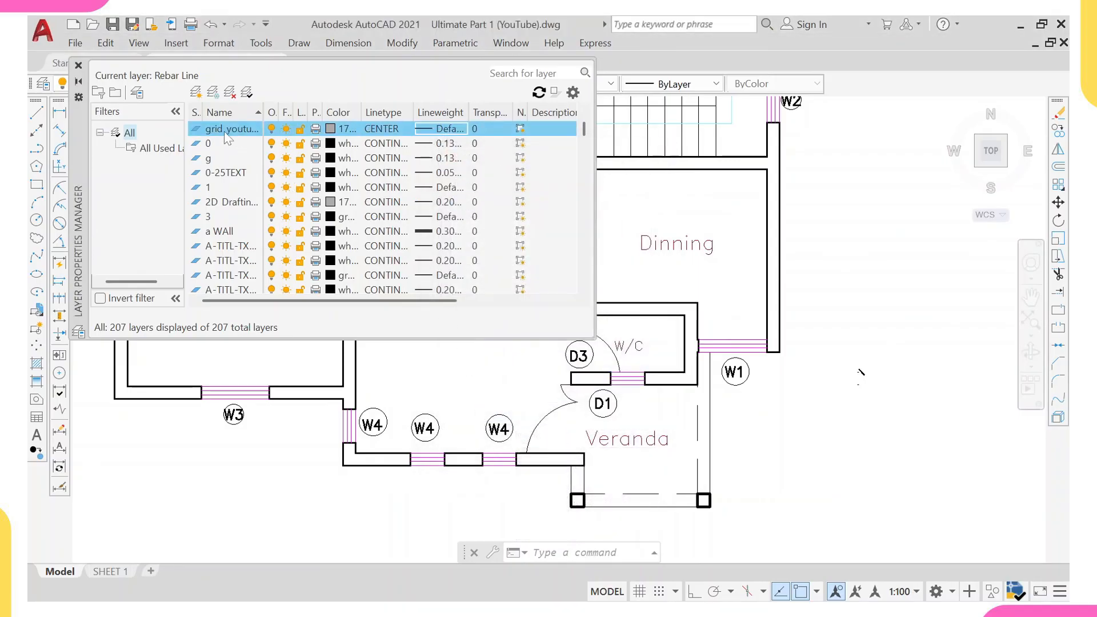
Create a new layer named column youtube and set its true colour to 231,171,111.
click(196, 93)
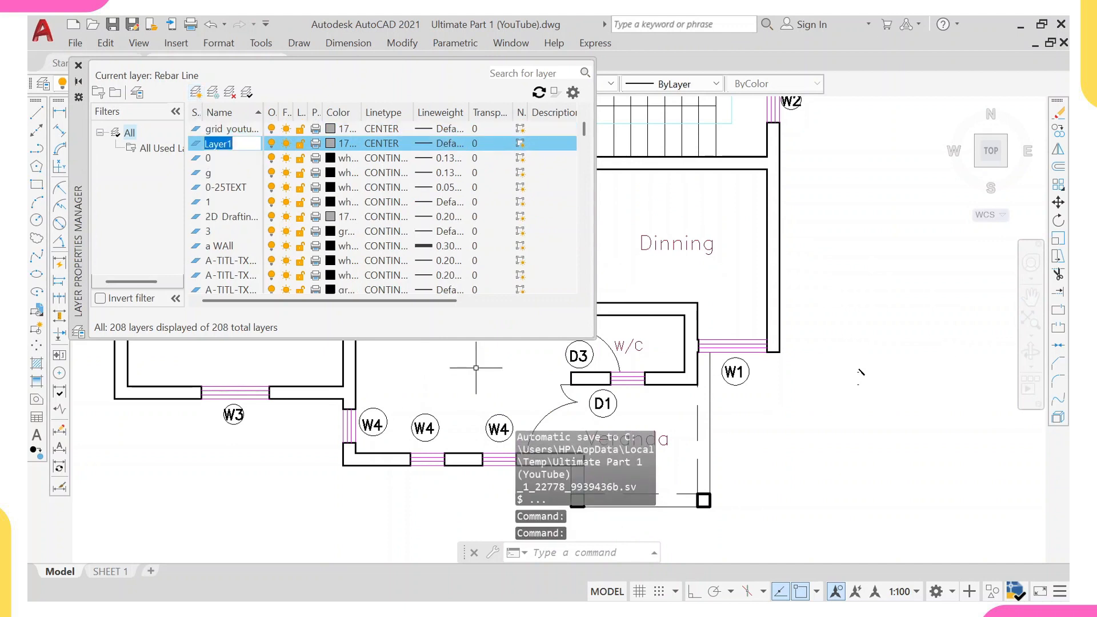
text(col)
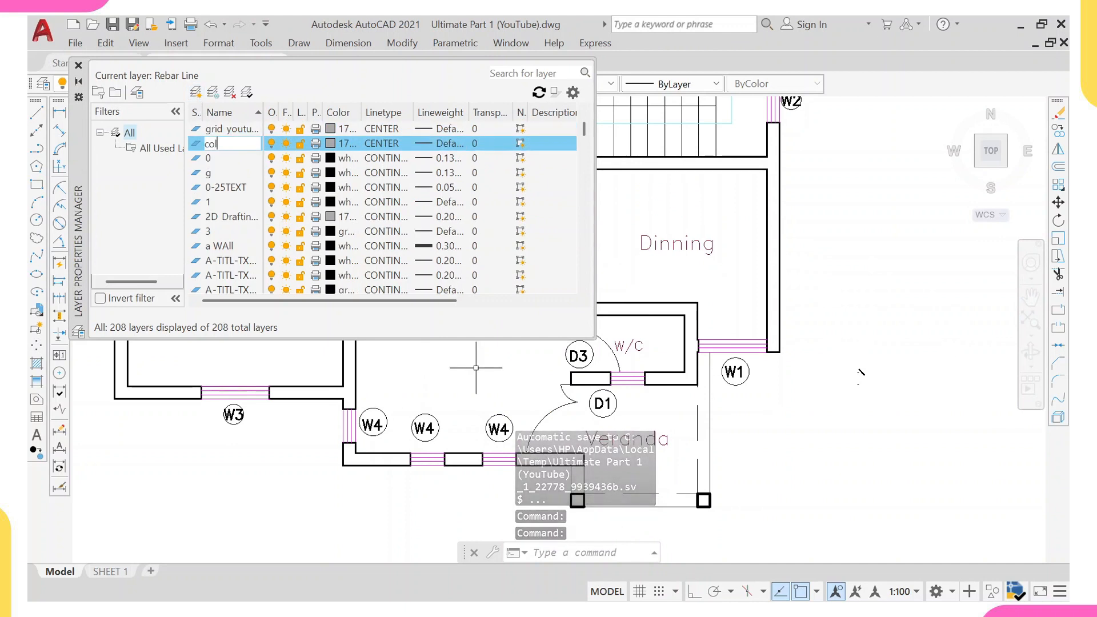
text(umn)
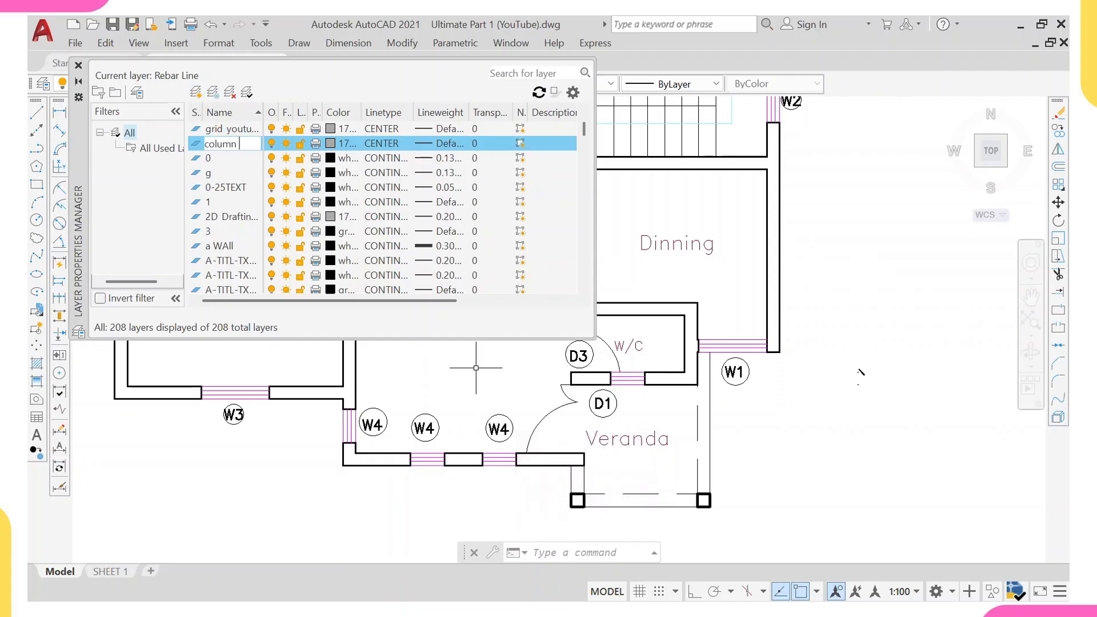
text( youtbe)
click(330, 144)
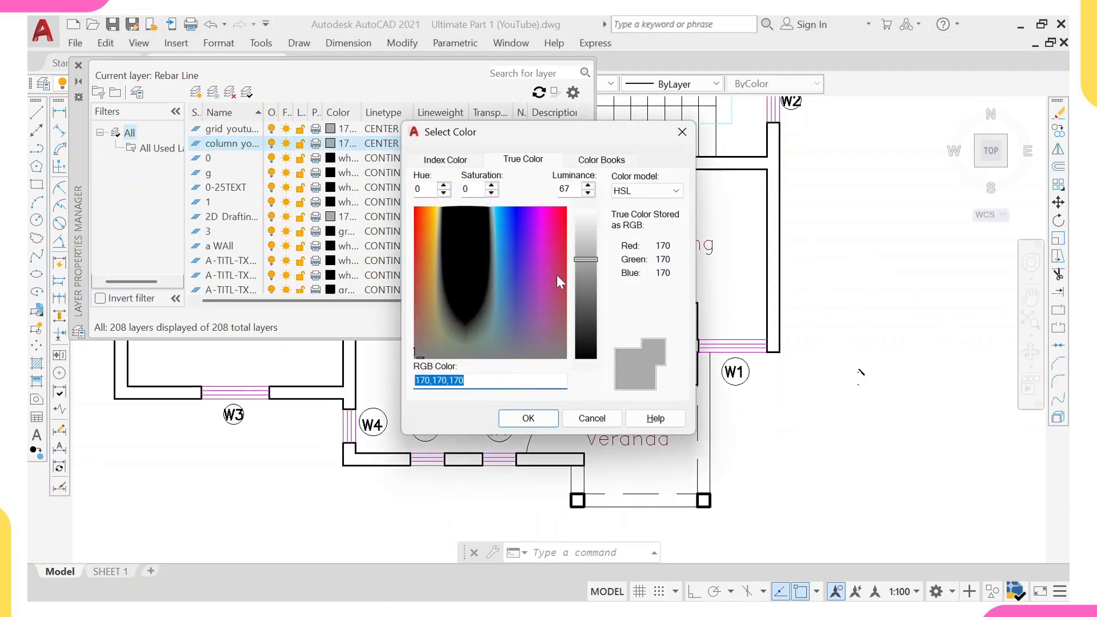
click(556, 262)
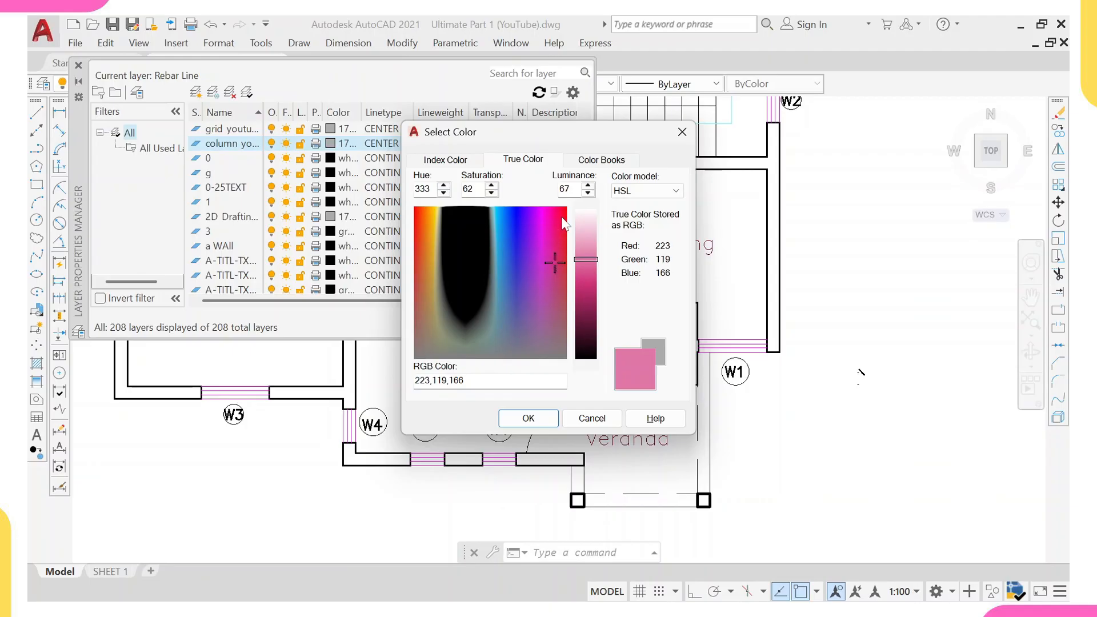
click(427, 250)
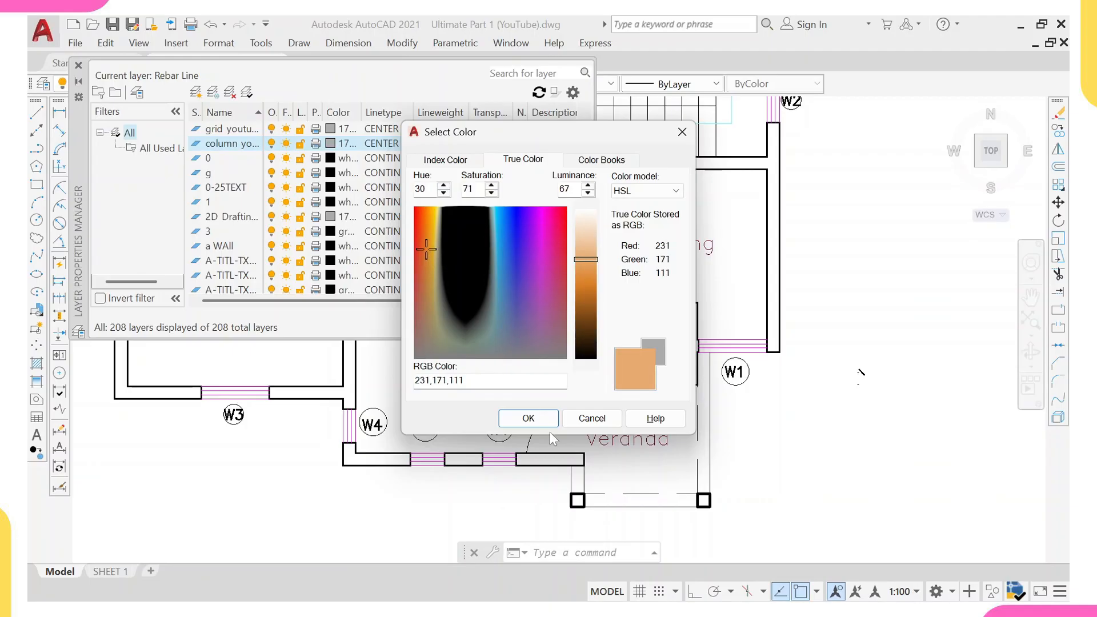
click(529, 419)
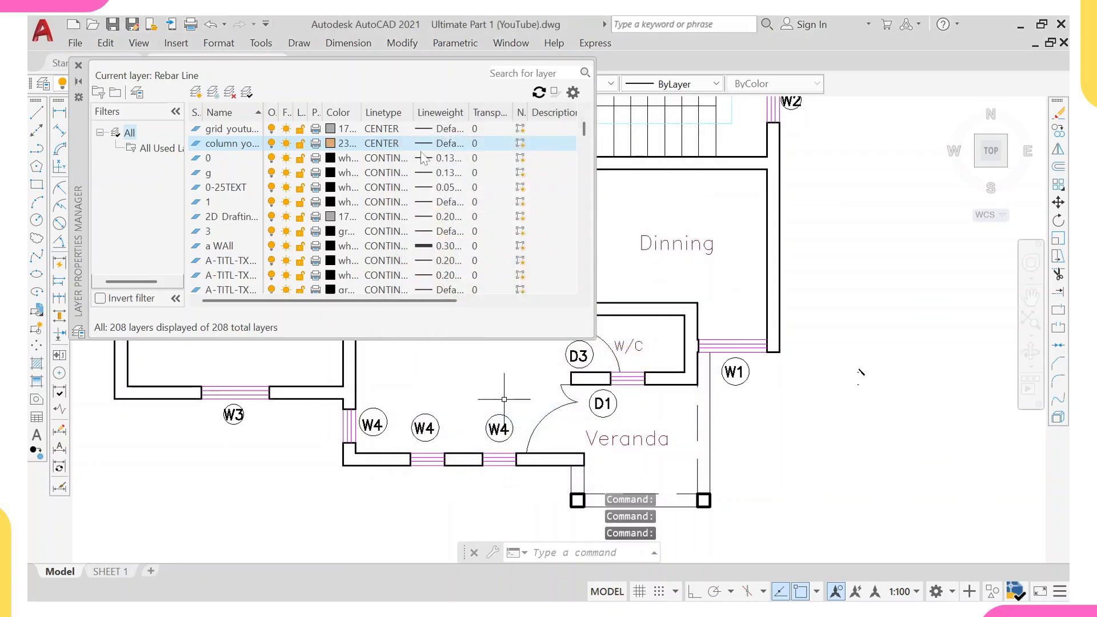
Adjust the column youtube layer's lineweight in the Lineweight dialog, then close the layer manager.
click(428, 144)
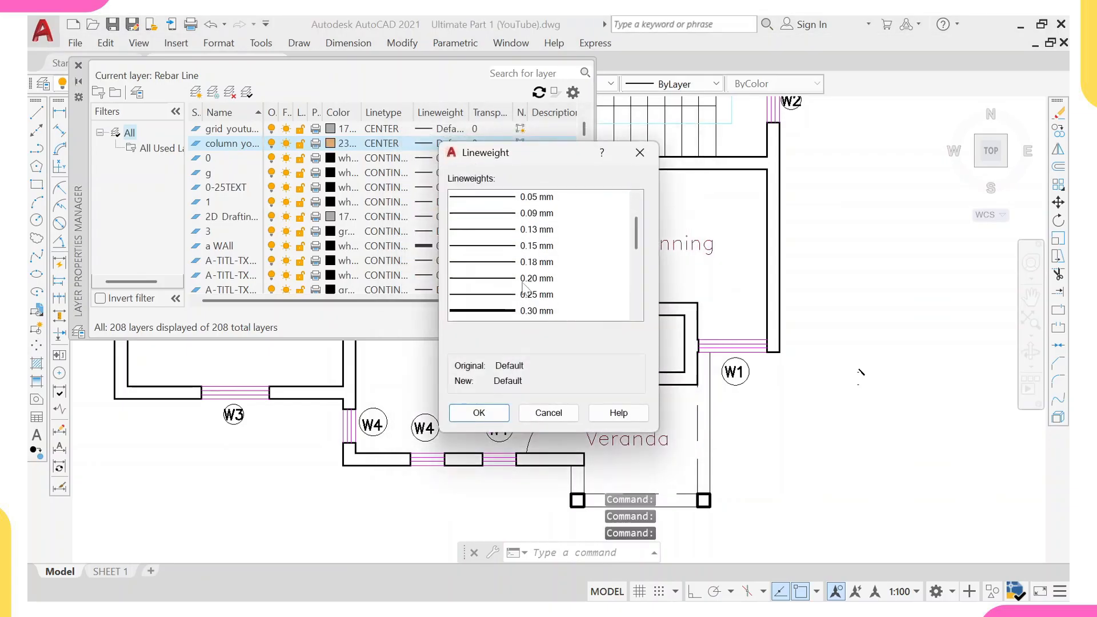
scroll(522, 303, down, 3)
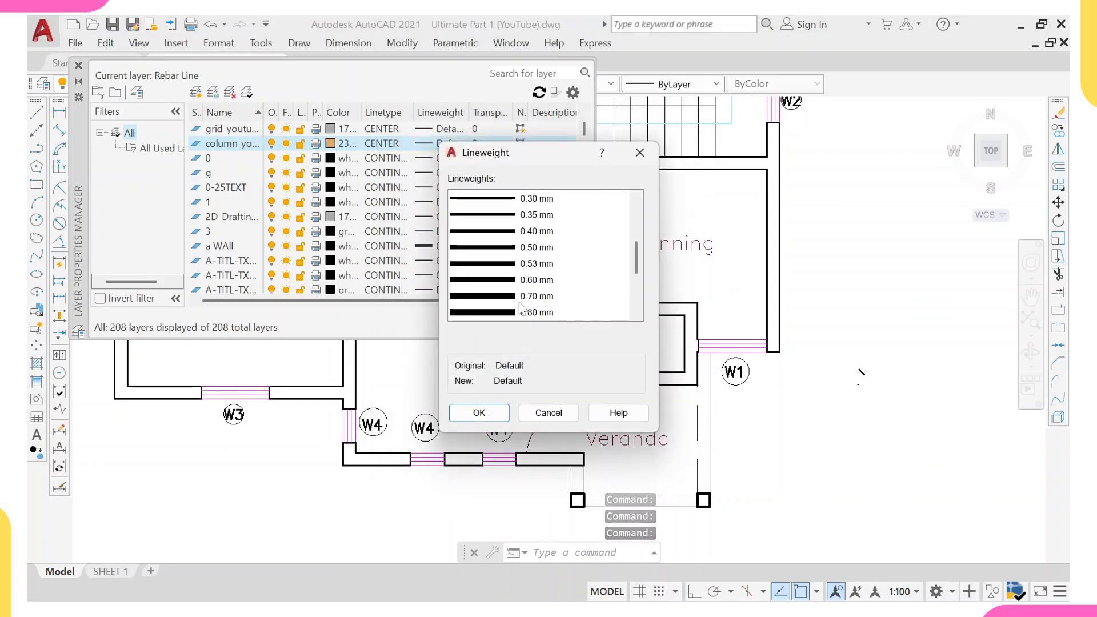
click(520, 252)
click(485, 421)
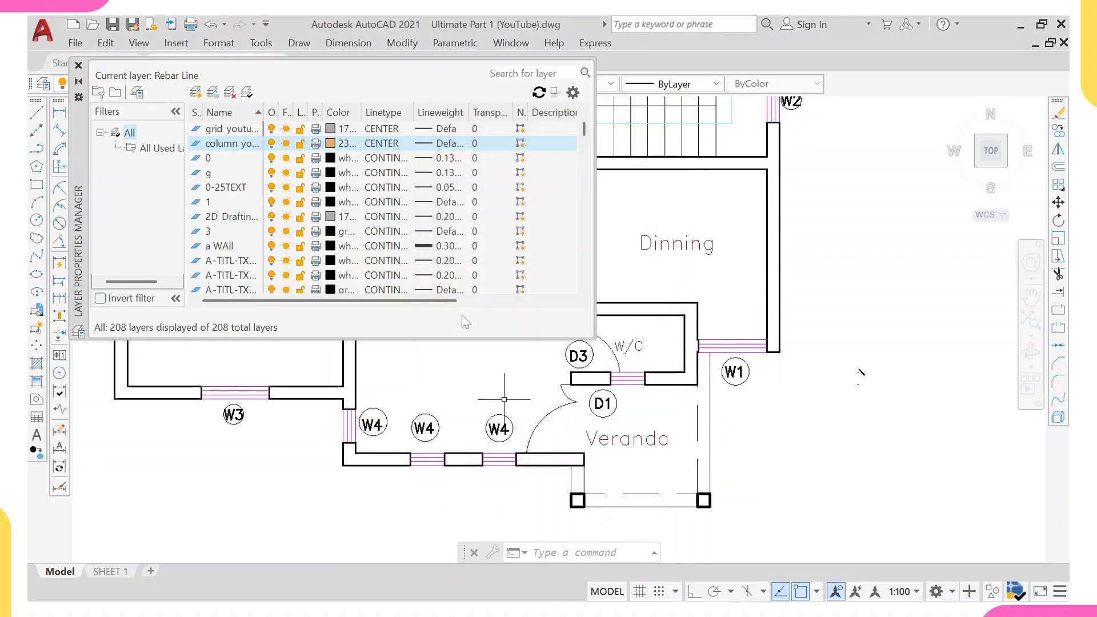
click(78, 67)
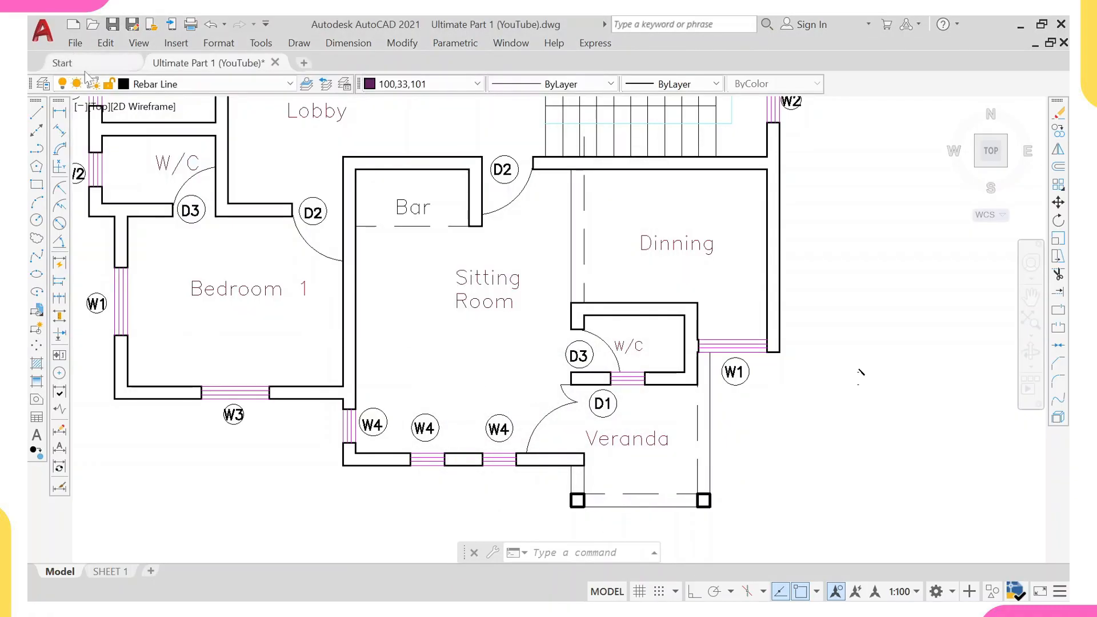
With Ortho on, draw a short vertical line across the thickness of the top wall near Bedroom 2's corner.
scroll(387, 310, down, 4)
scroll(375, 275, up, 6)
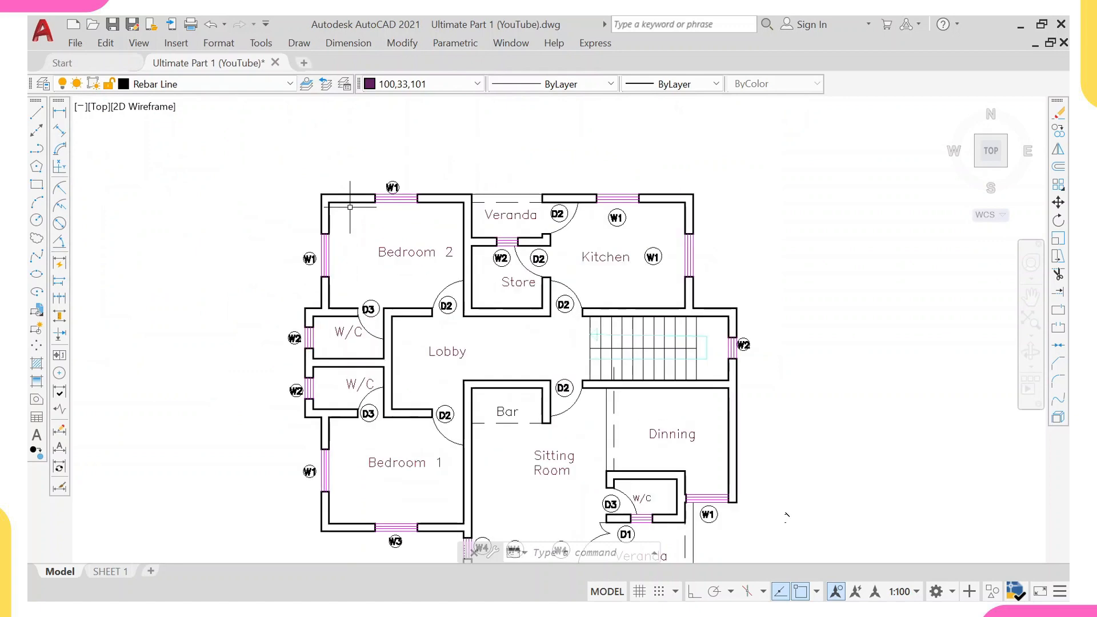
scroll(331, 224, down, 3)
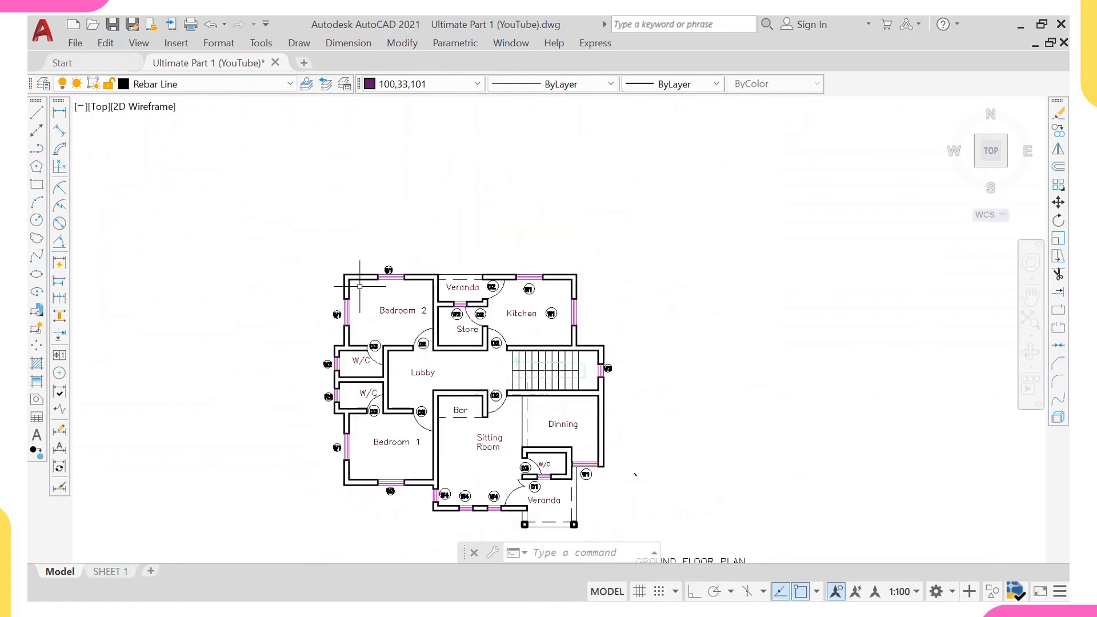
middle_drag(635, 476, 605, 430)
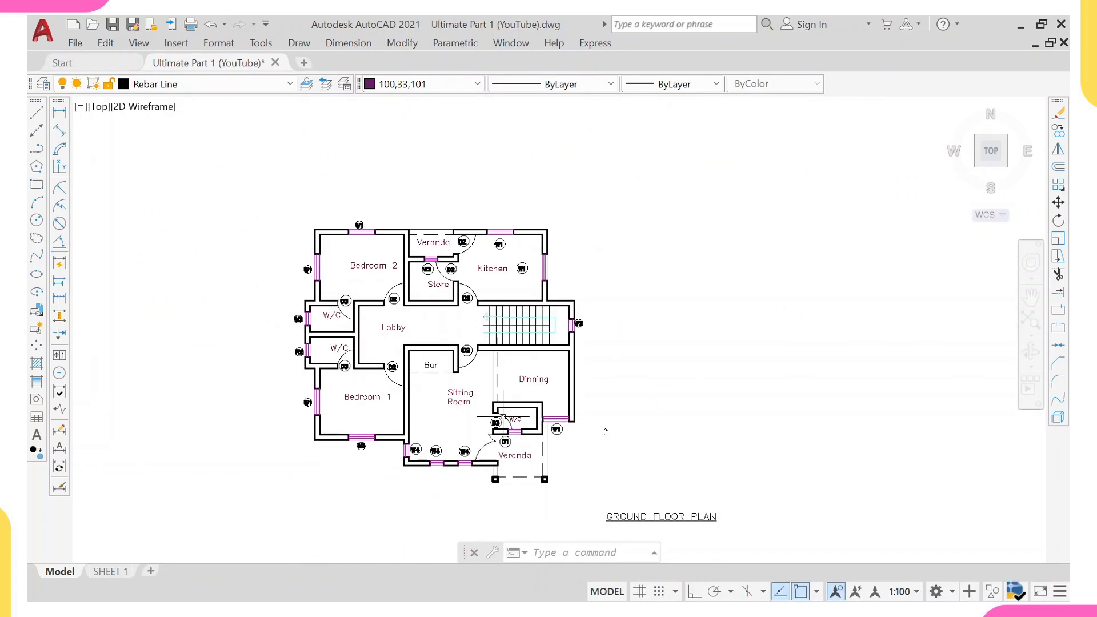
scroll(305, 228, up, 8)
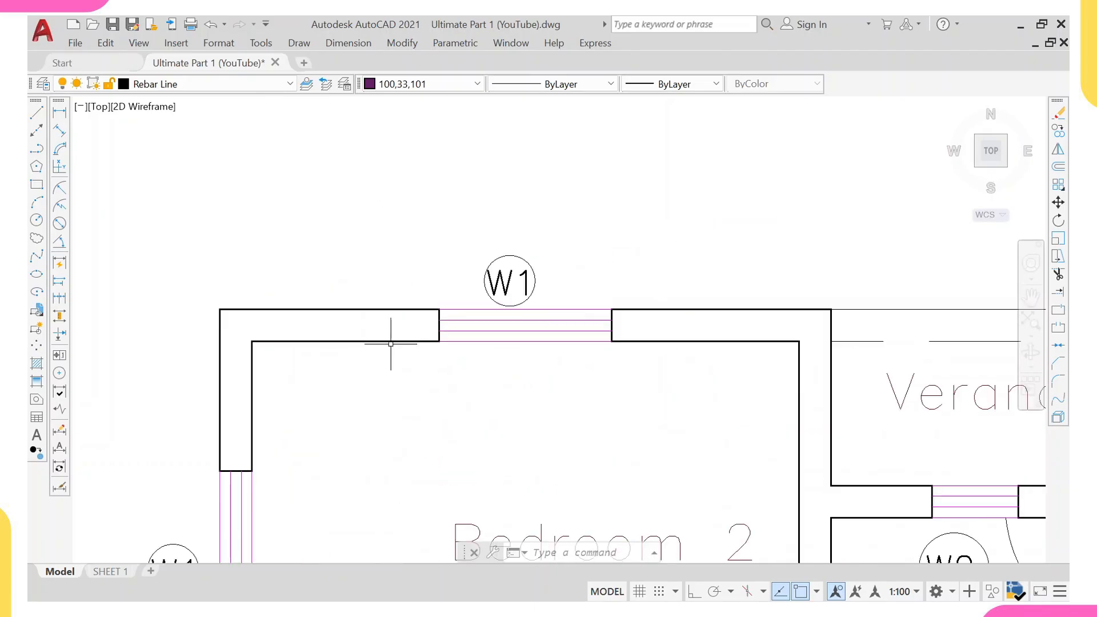
key(Return)
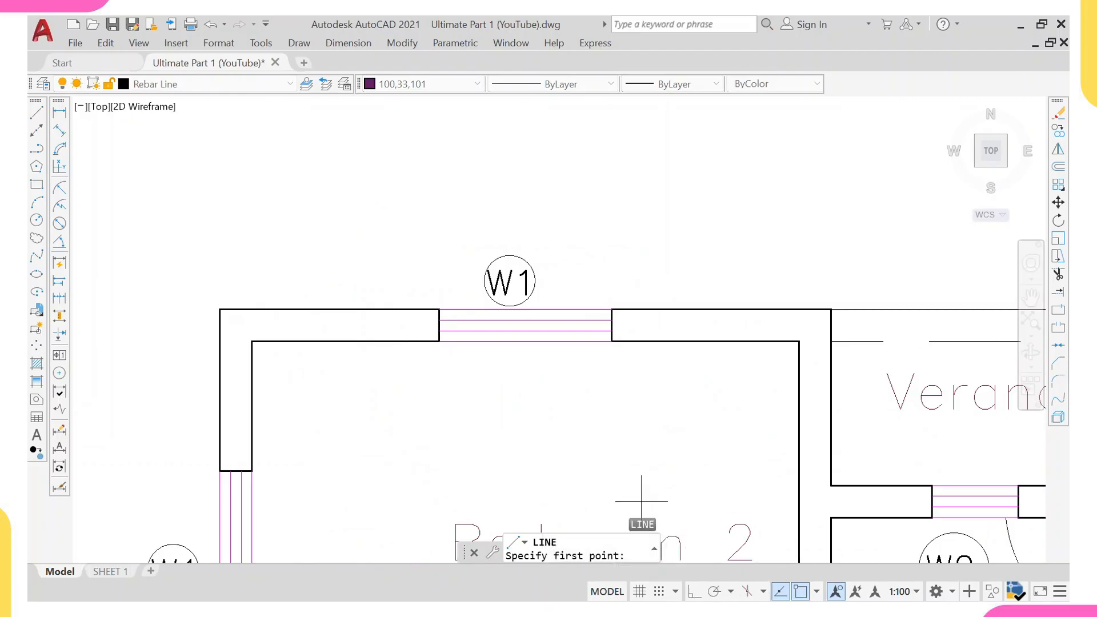
key(F8)
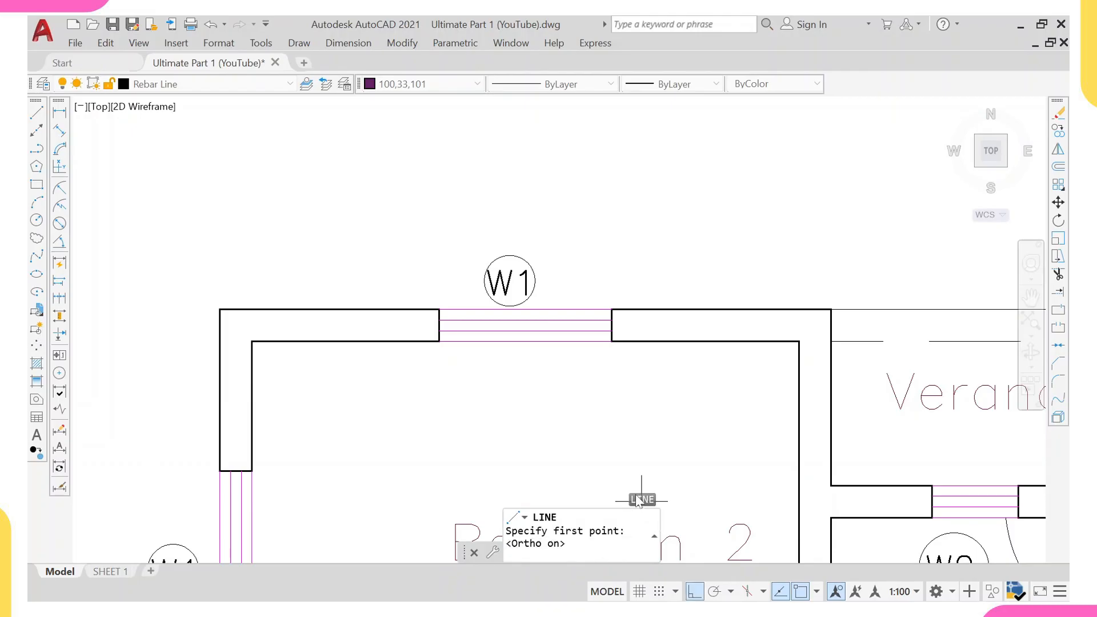
click(308, 341)
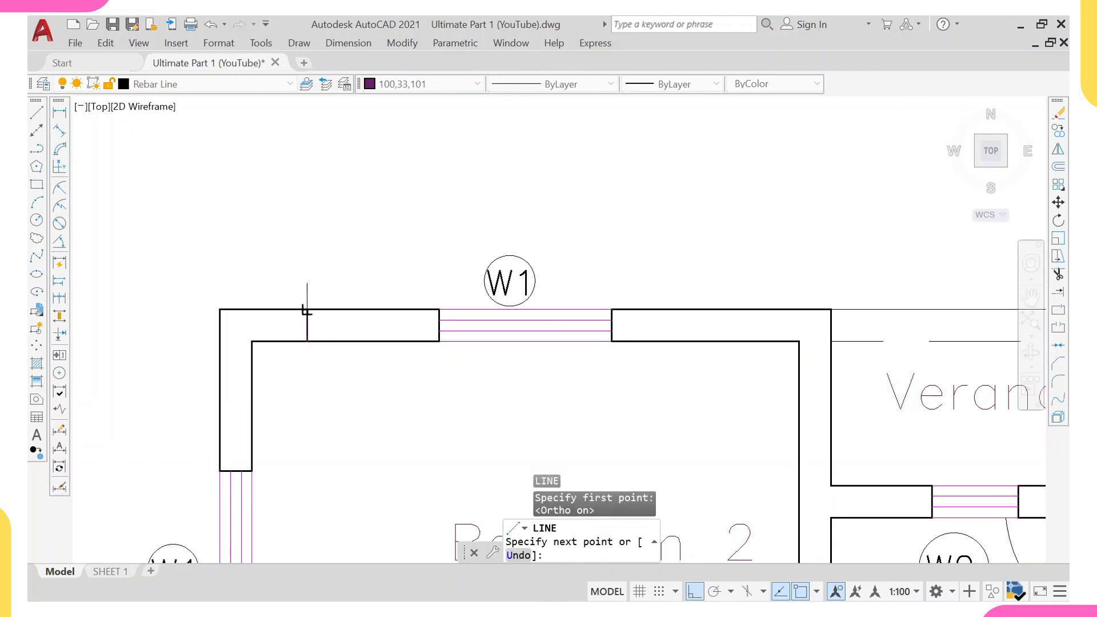
click(307, 310)
key(Escape)
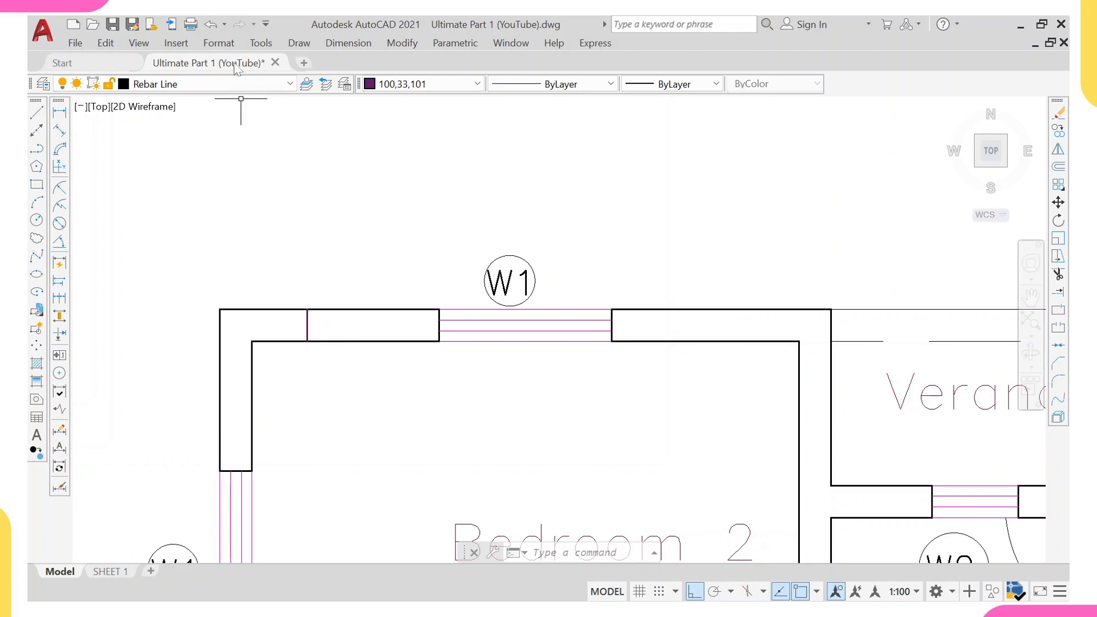
Make grid youtube the current layer.
click(234, 86)
scroll(190, 294, down, 3)
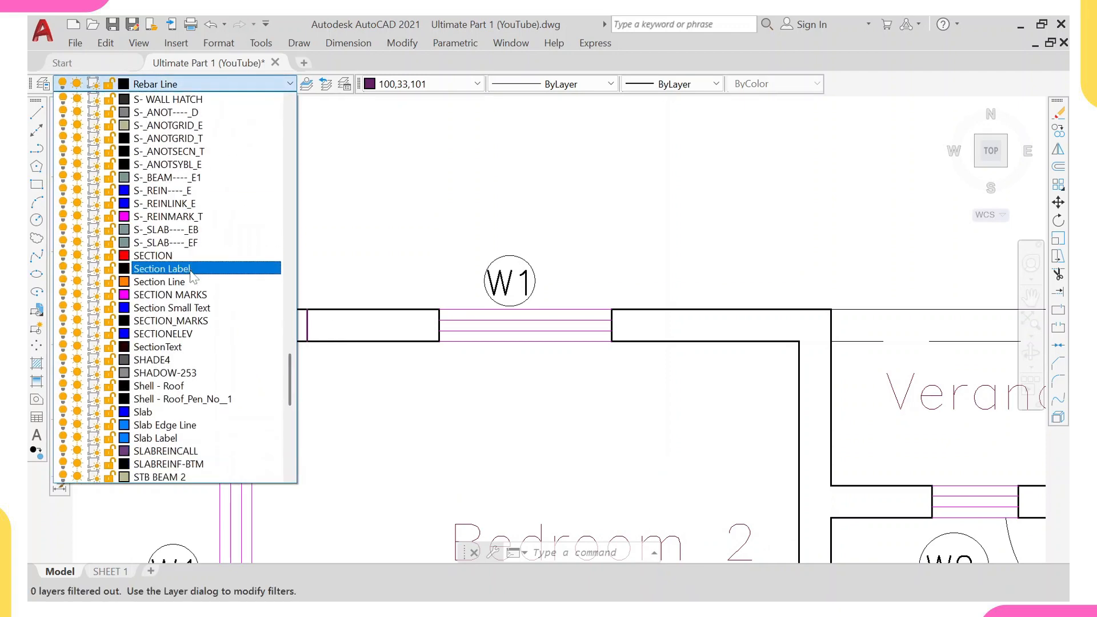
scroll(190, 294, down, 1)
scroll(277, 291, up, 4)
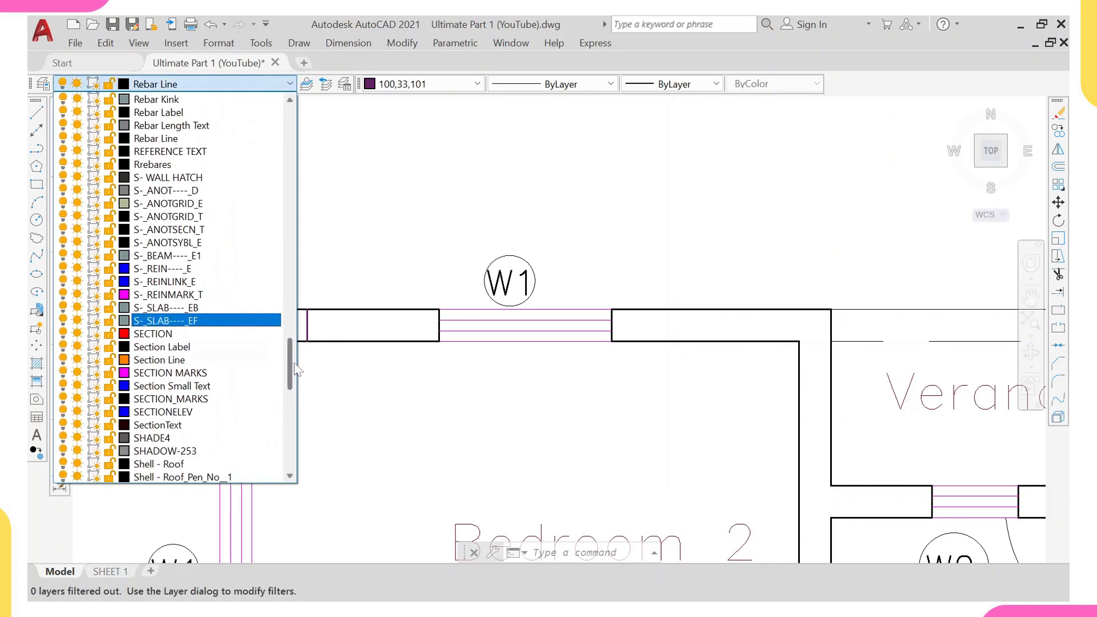
scroll(288, 315, up, 15)
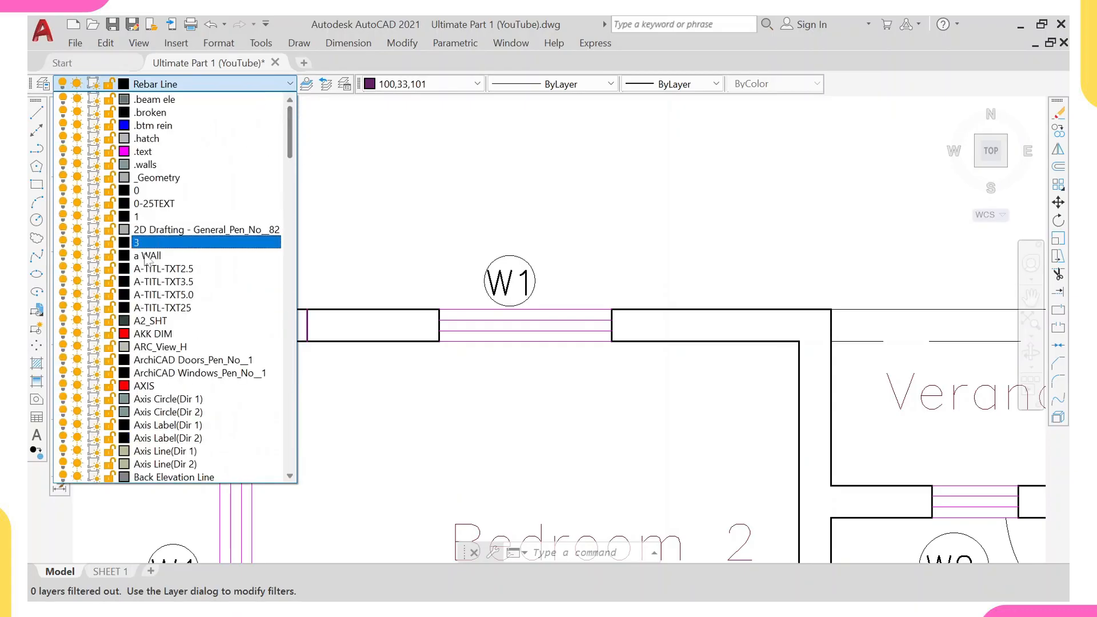
scroll(166, 323, down, 9)
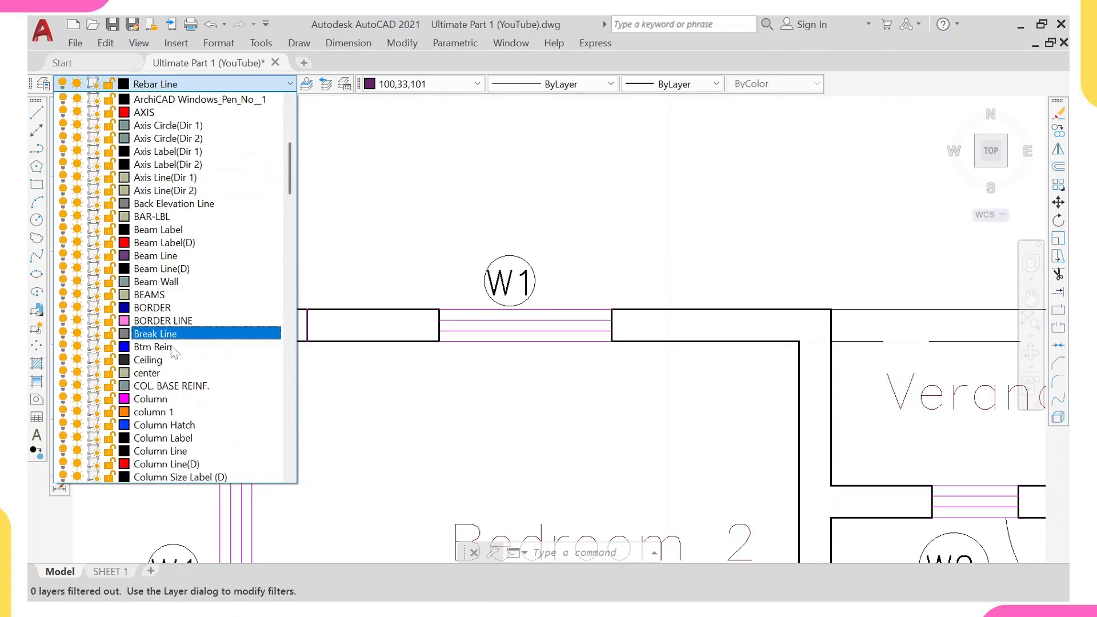
scroll(174, 366, down, 7)
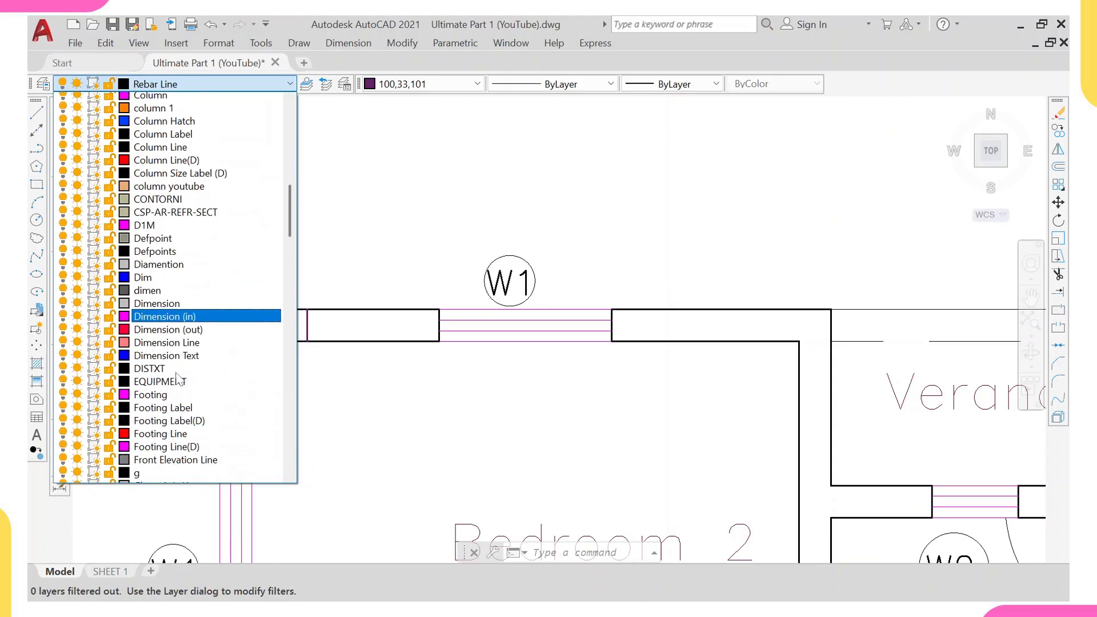
scroll(177, 377, down, 4)
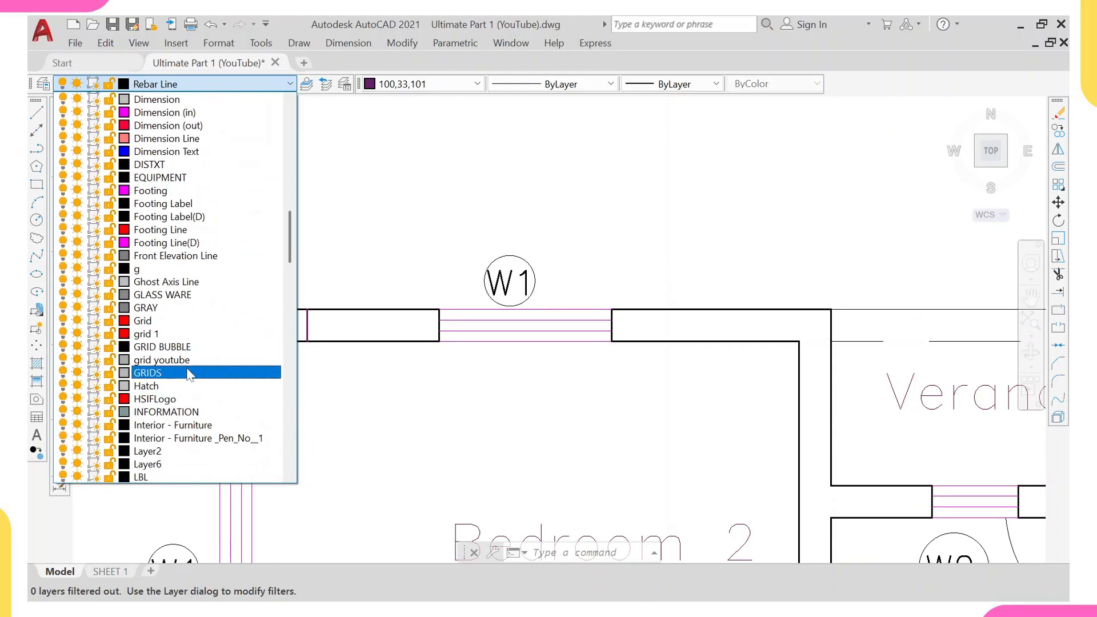
click(188, 360)
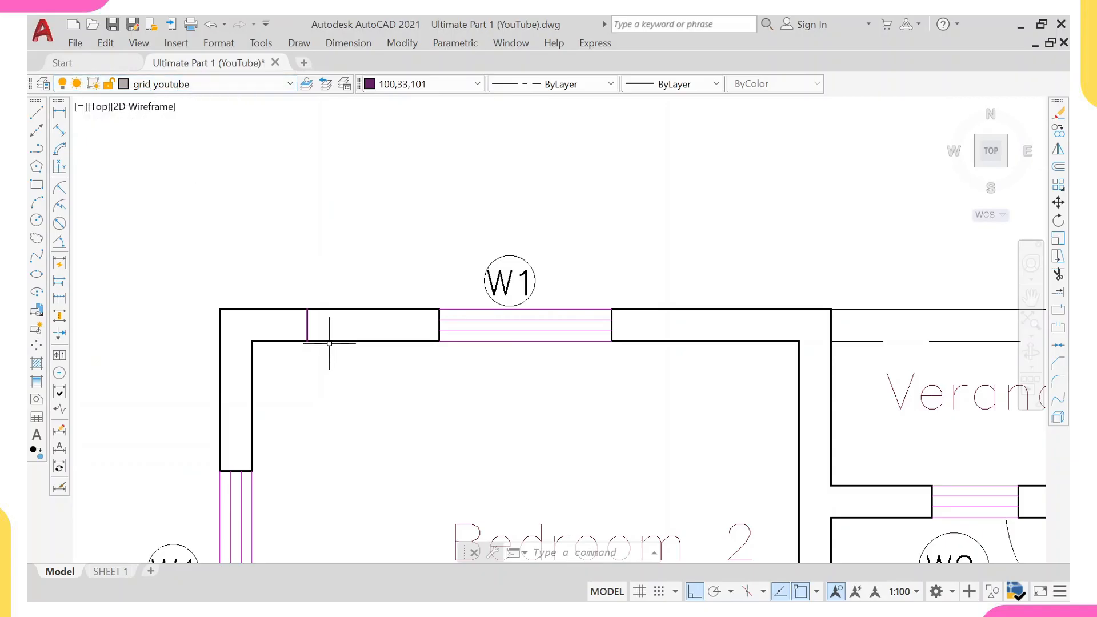
Create a horizontal construction line through the midpoint of the short line across the top wall.
text(XL)
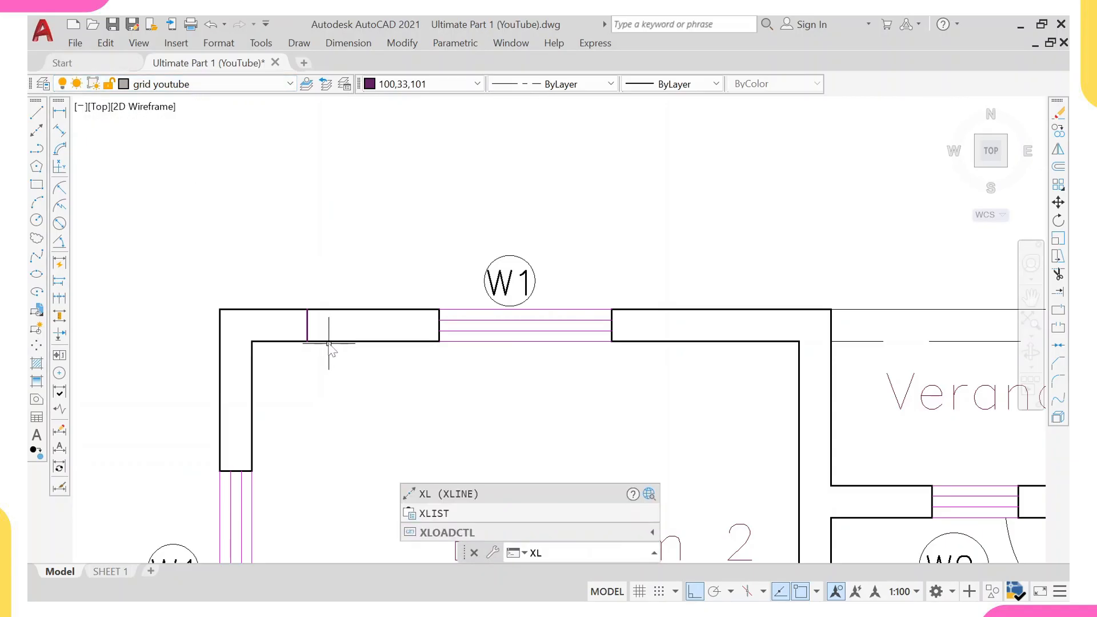
key(Return)
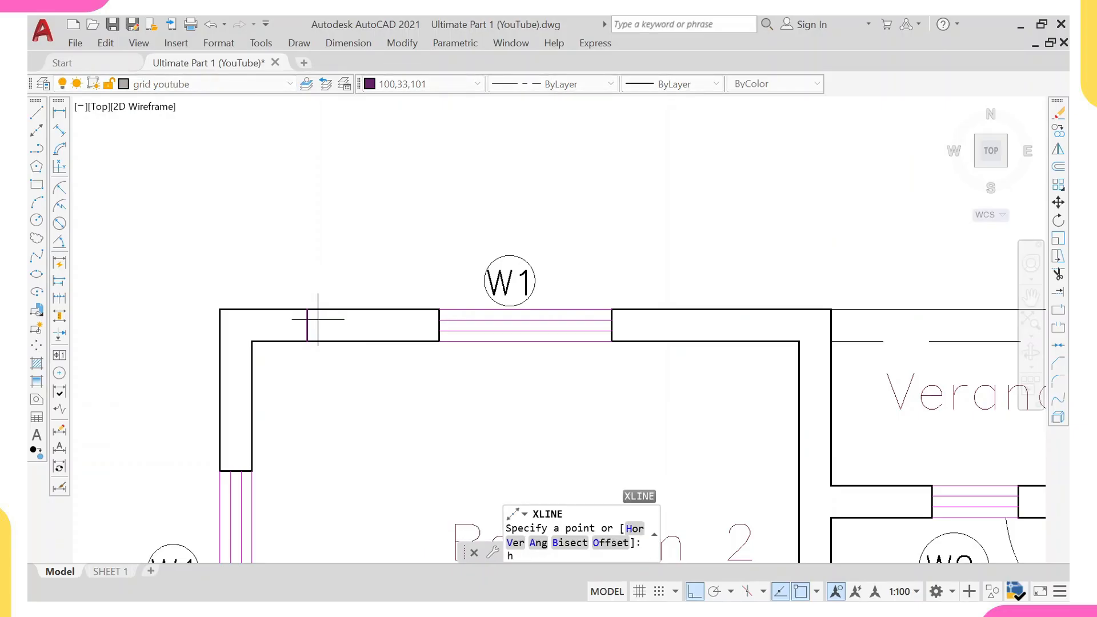
text(h)
key(Return)
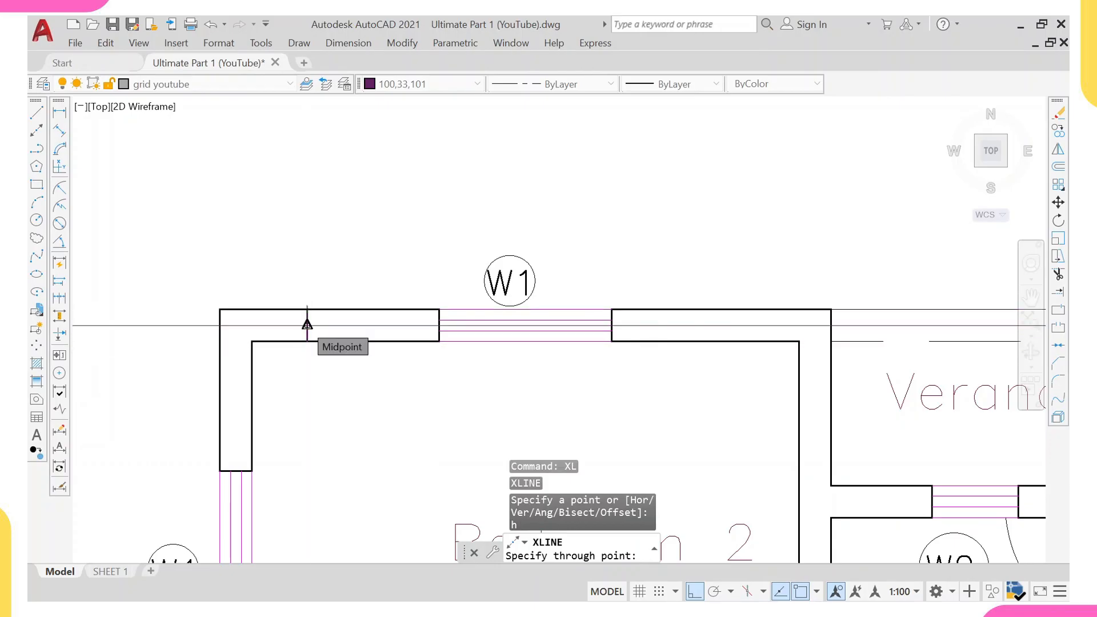
click(308, 324)
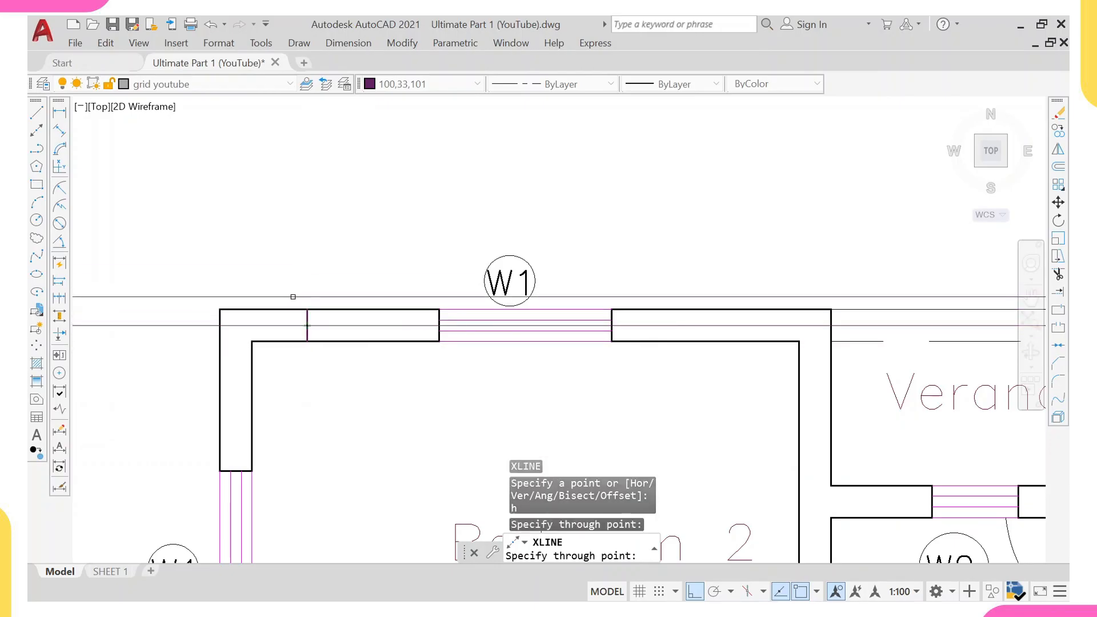
key(Escape)
Erase the short helper line drawn across the top wall.
click(284, 289)
click(348, 389)
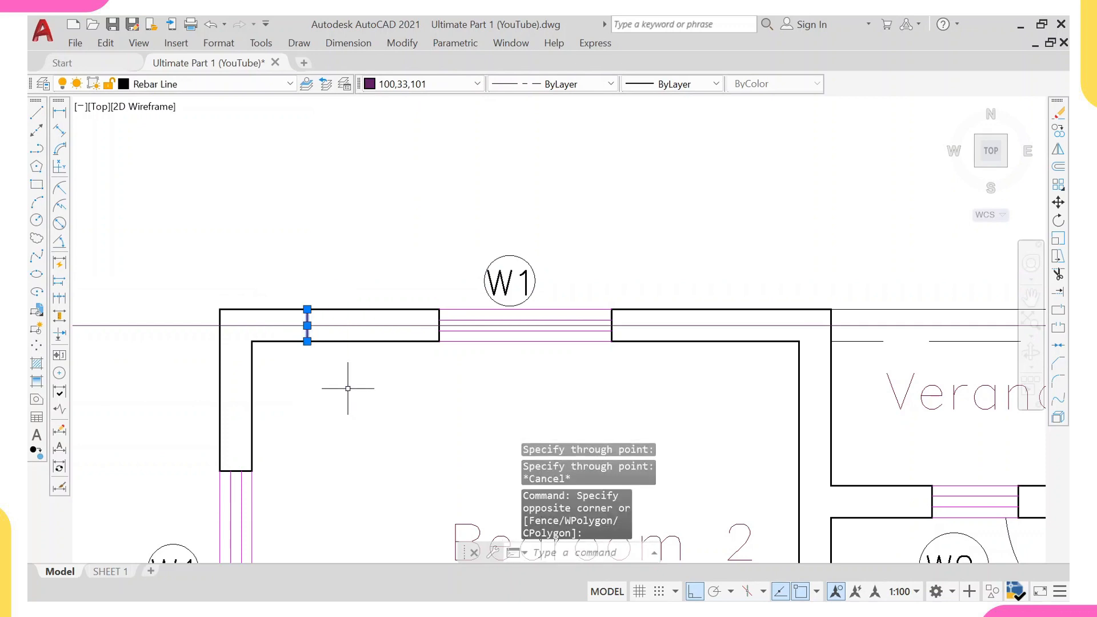
key(Return)
Copy the top horizontal grid line down to the wall between the Veranda and the Store.
scroll(332, 345, down, 4)
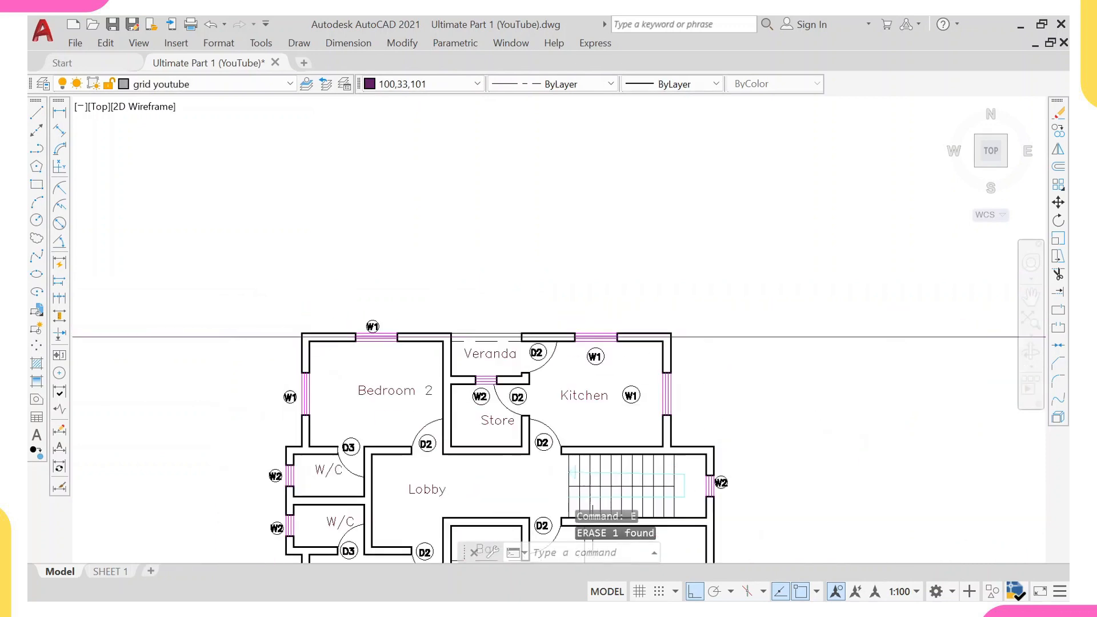
scroll(356, 341, up, 3)
scroll(356, 341, up, 2)
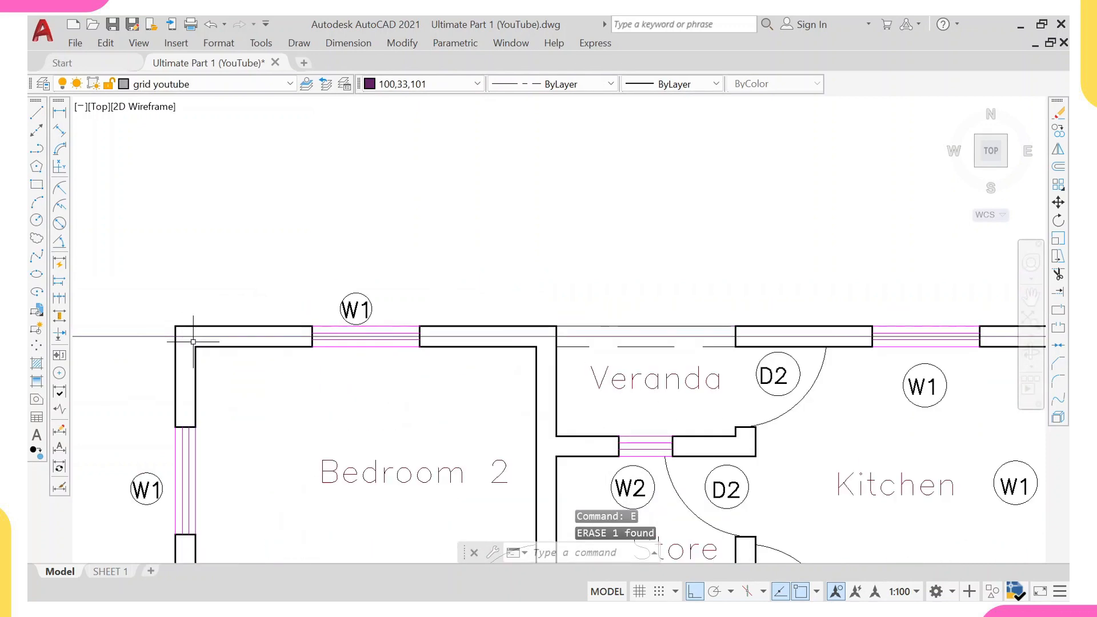
scroll(377, 331, down, 4)
scroll(365, 323, up, 2)
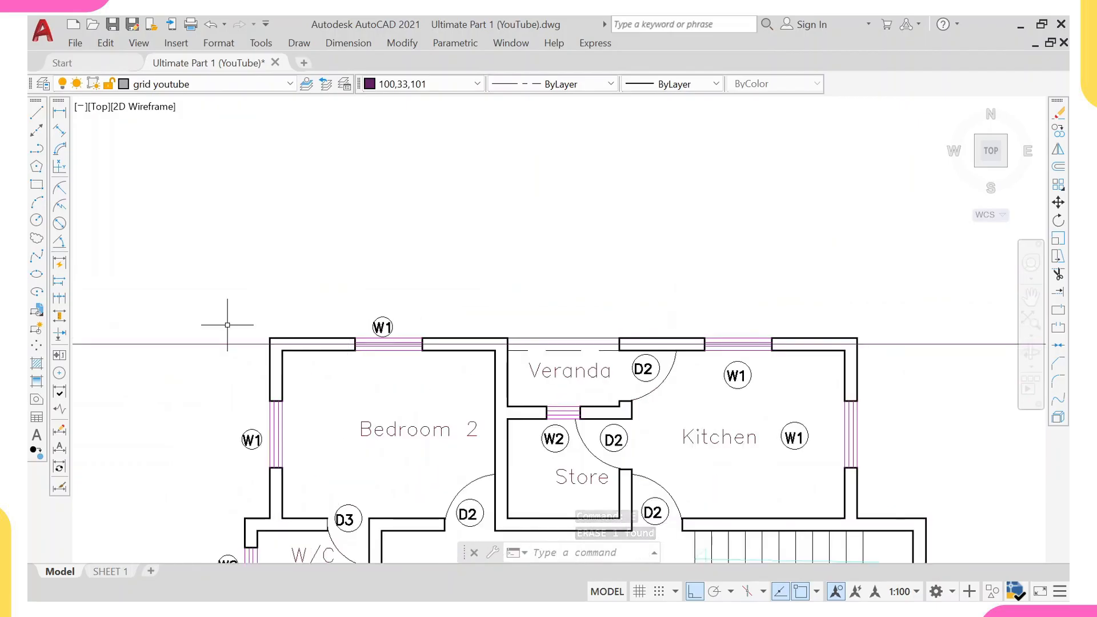
click(228, 324)
click(200, 368)
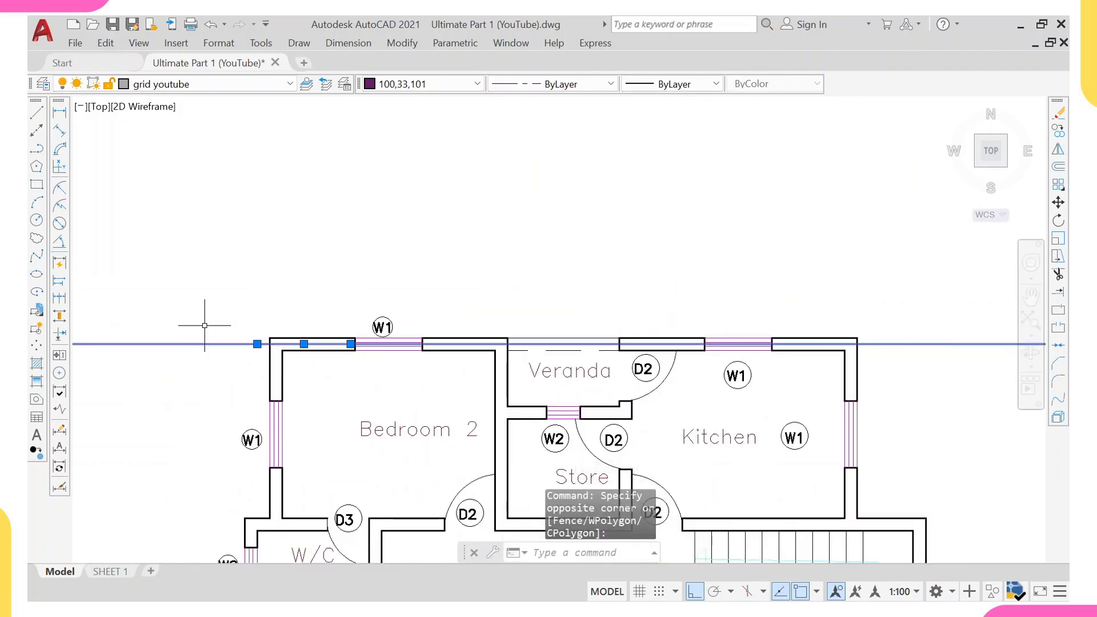
text(co)
key(Return)
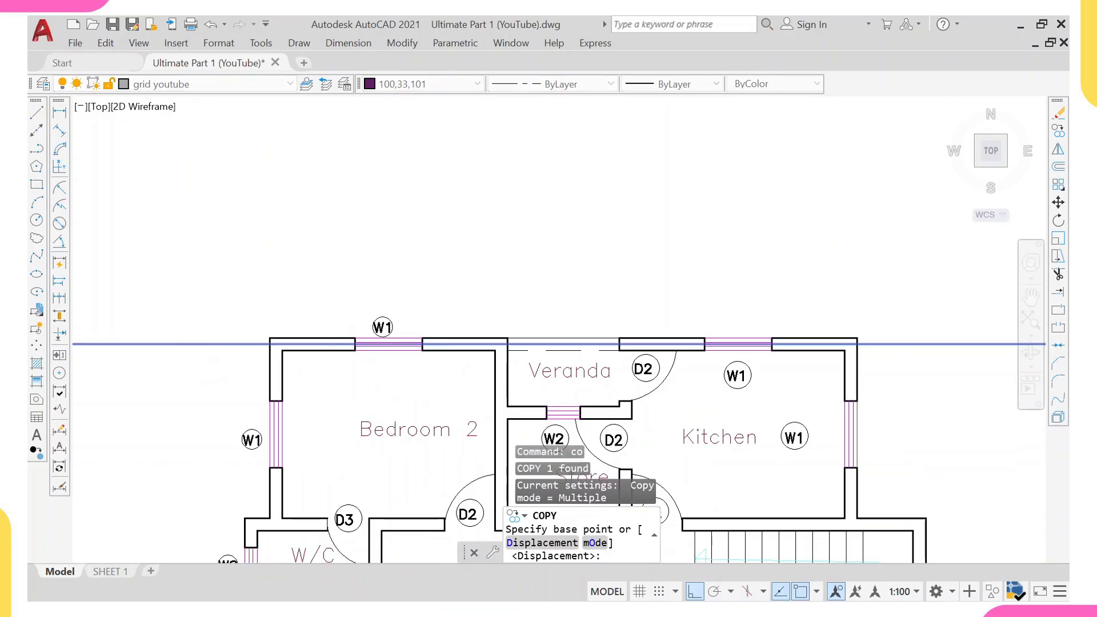
scroll(286, 357, up, 4)
click(276, 333)
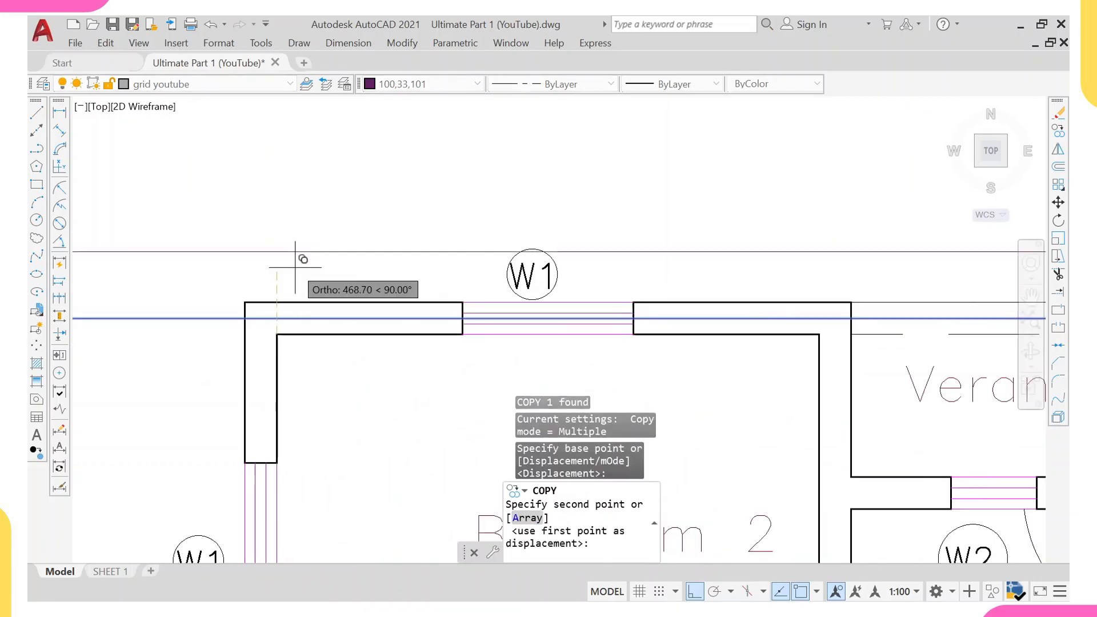
scroll(300, 254, down, 4)
scroll(343, 315, up, 5)
scroll(340, 316, up, 2)
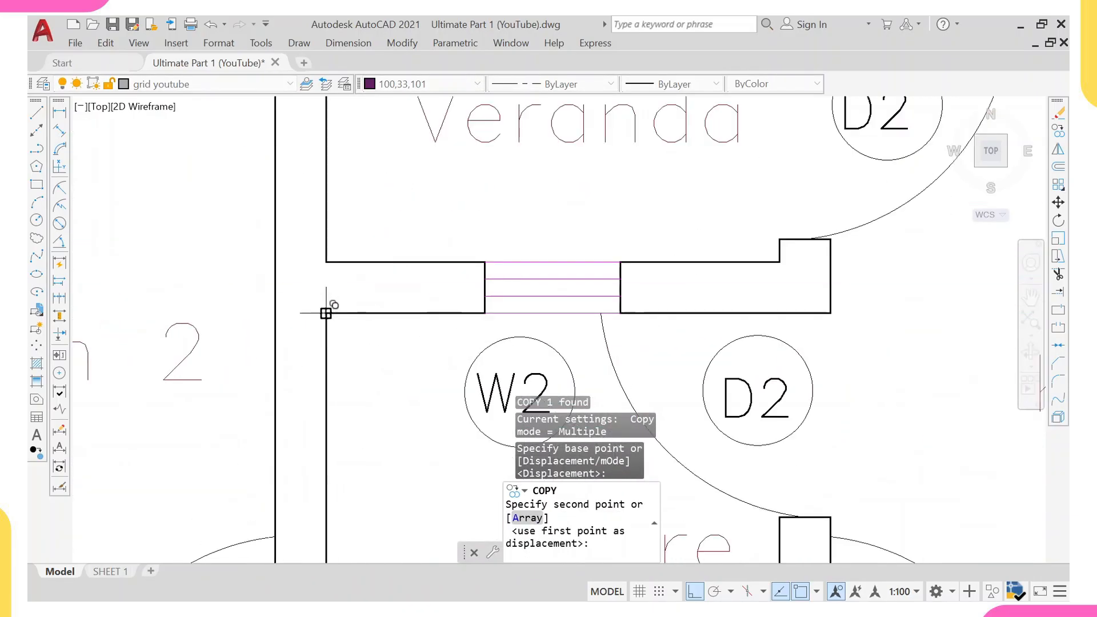
click(327, 312)
Copy the horizontal grid line down to the Lobby and W/C walls, adding three more grid lines.
scroll(340, 286, down, 5)
scroll(325, 341, up, 5)
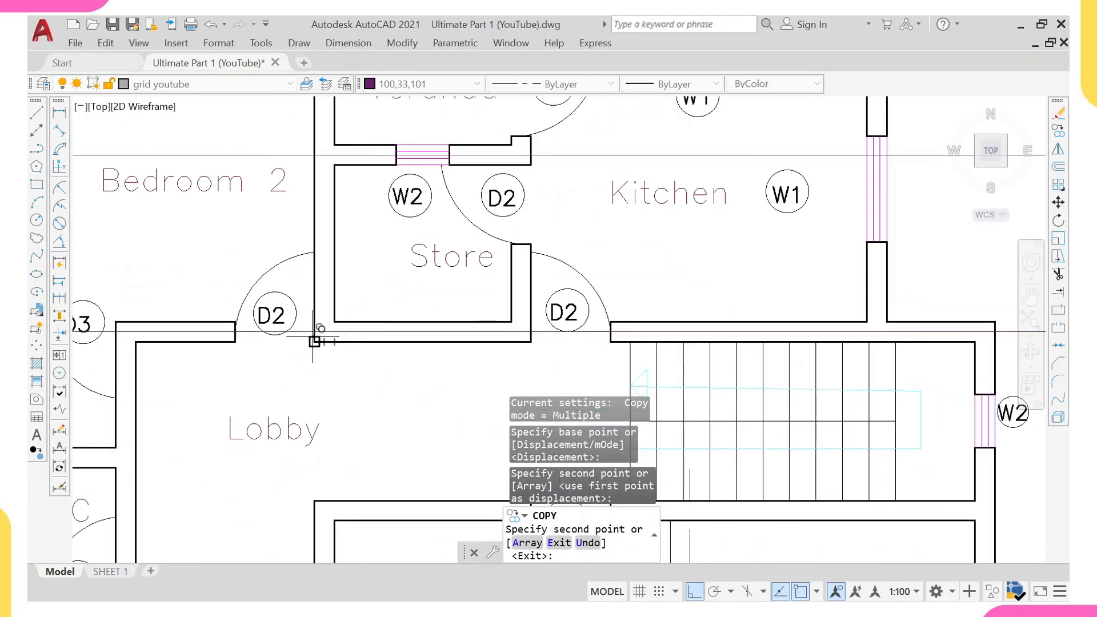
click(314, 341)
scroll(314, 341, down, 5)
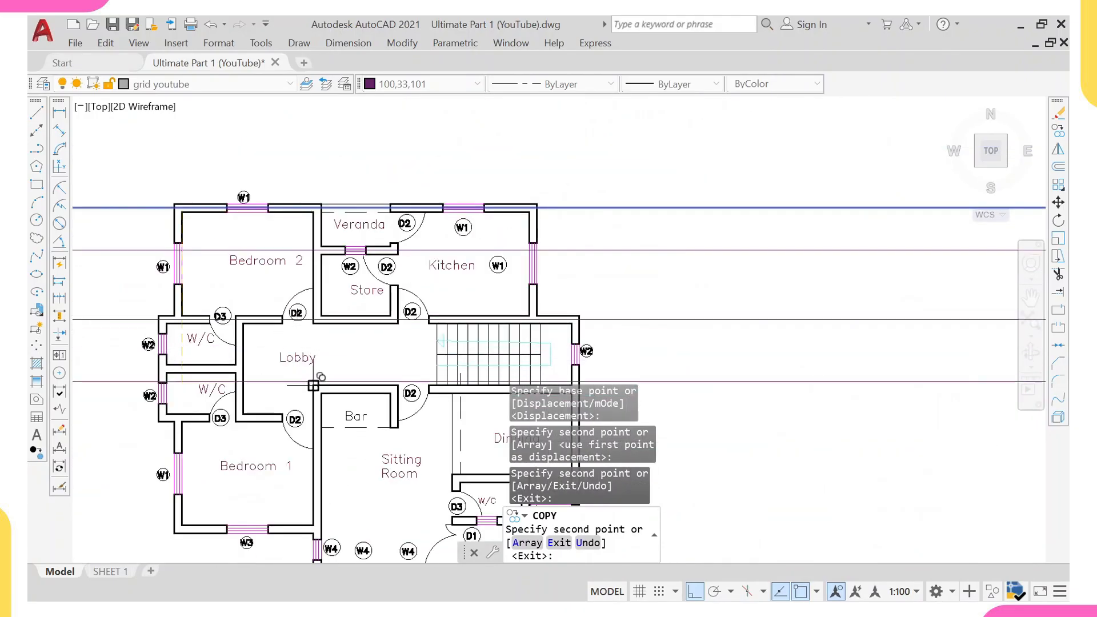
middle_drag(315, 383, 321, 326)
scroll(321, 327, up, 2)
click(330, 341)
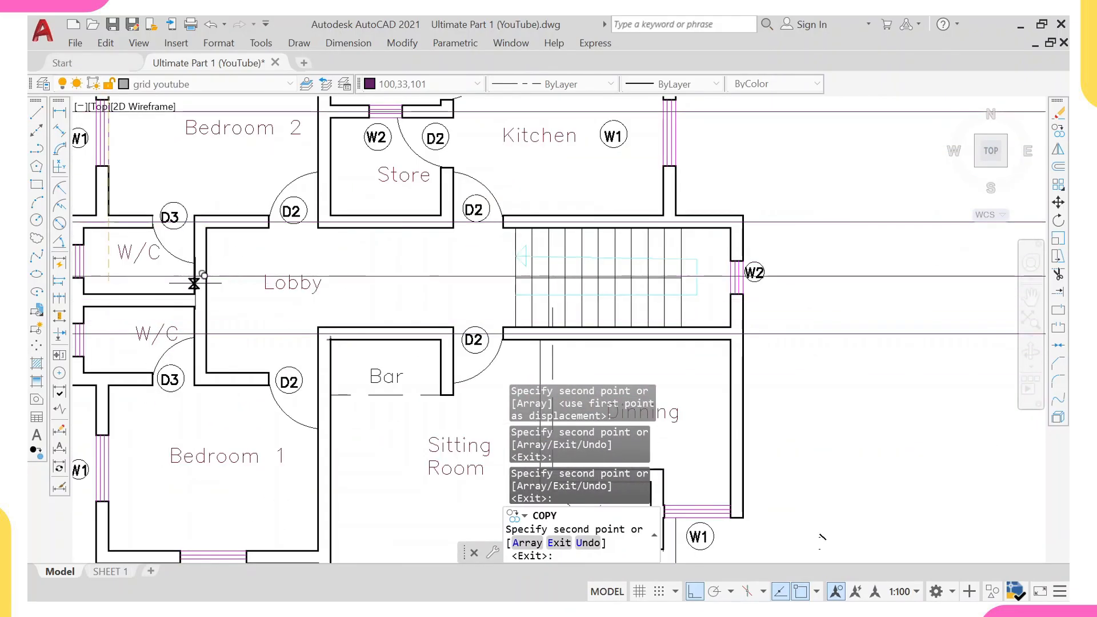
scroll(172, 297, up, 5)
click(269, 340)
Copy the grid line to the bottom wall near the Veranda, then undo that copy.
scroll(265, 324, down, 5)
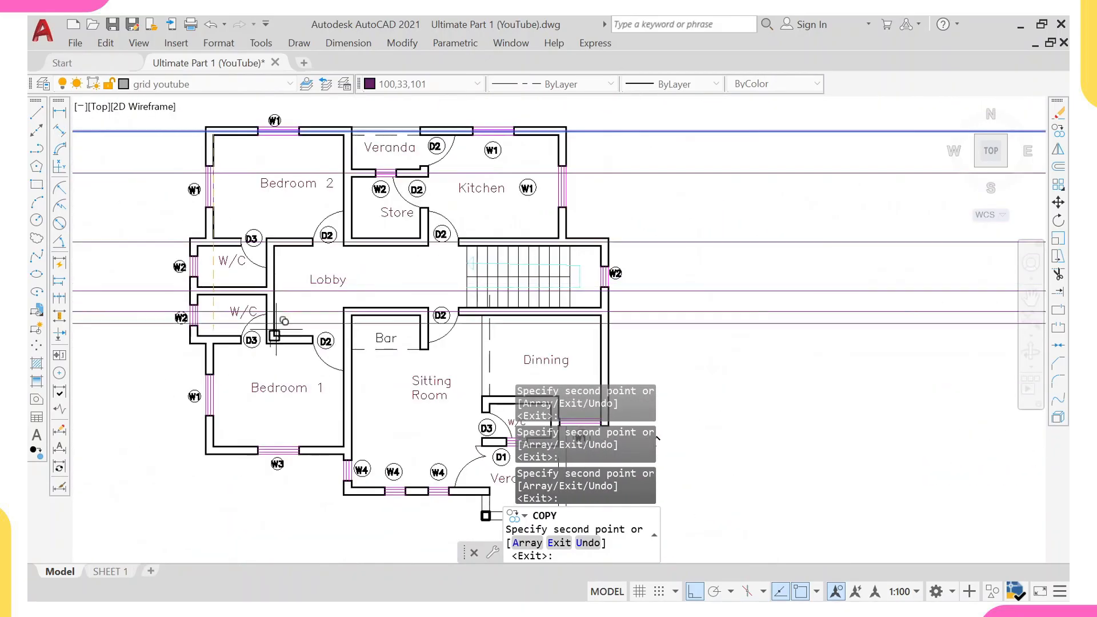
scroll(274, 338, up, 6)
scroll(247, 339, down, 5)
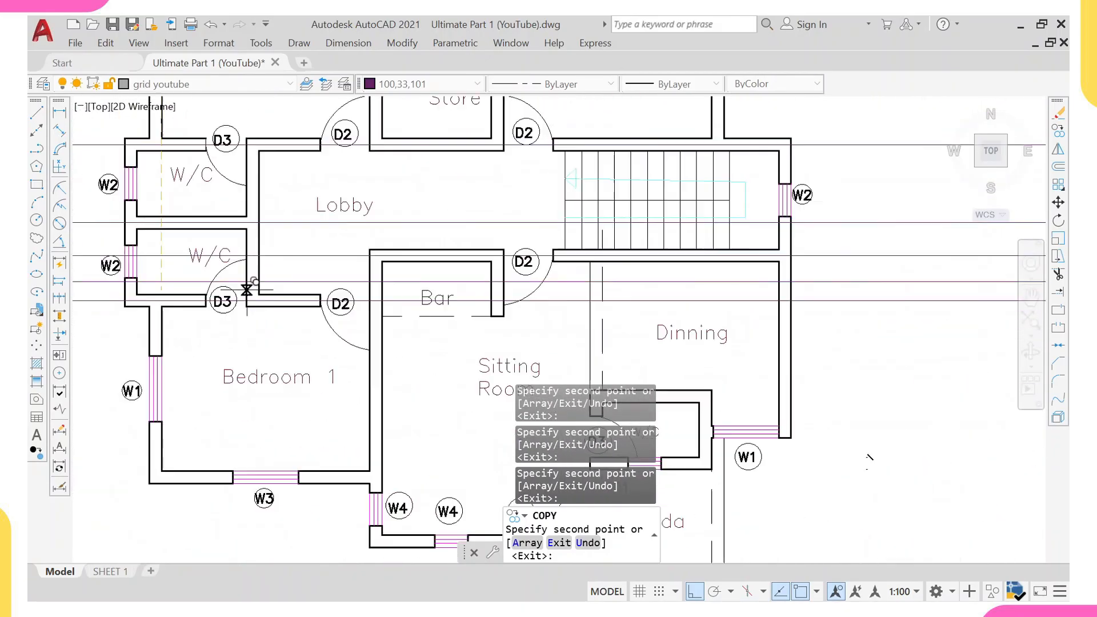
scroll(189, 366, up, 6)
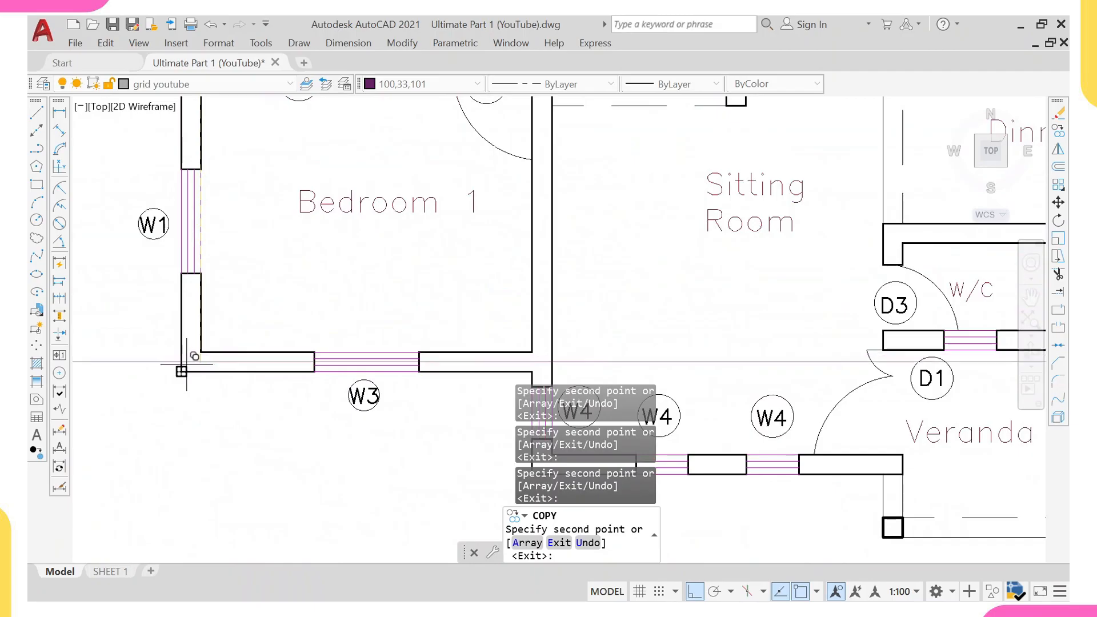
scroll(303, 309, down, 3)
scroll(436, 343, up, 4)
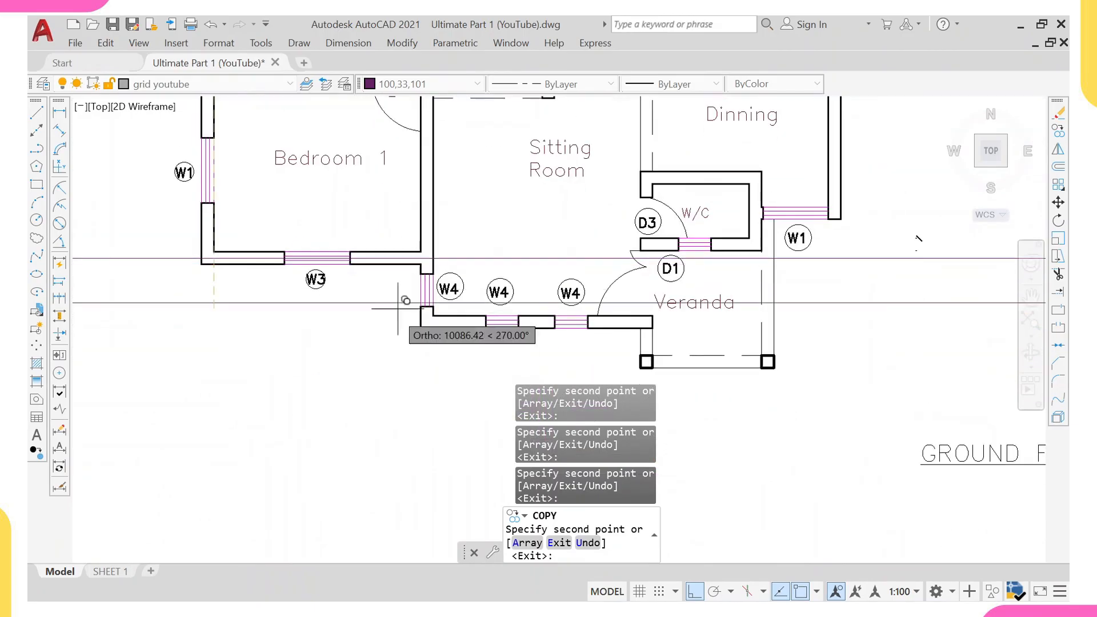
scroll(428, 321, down, 3)
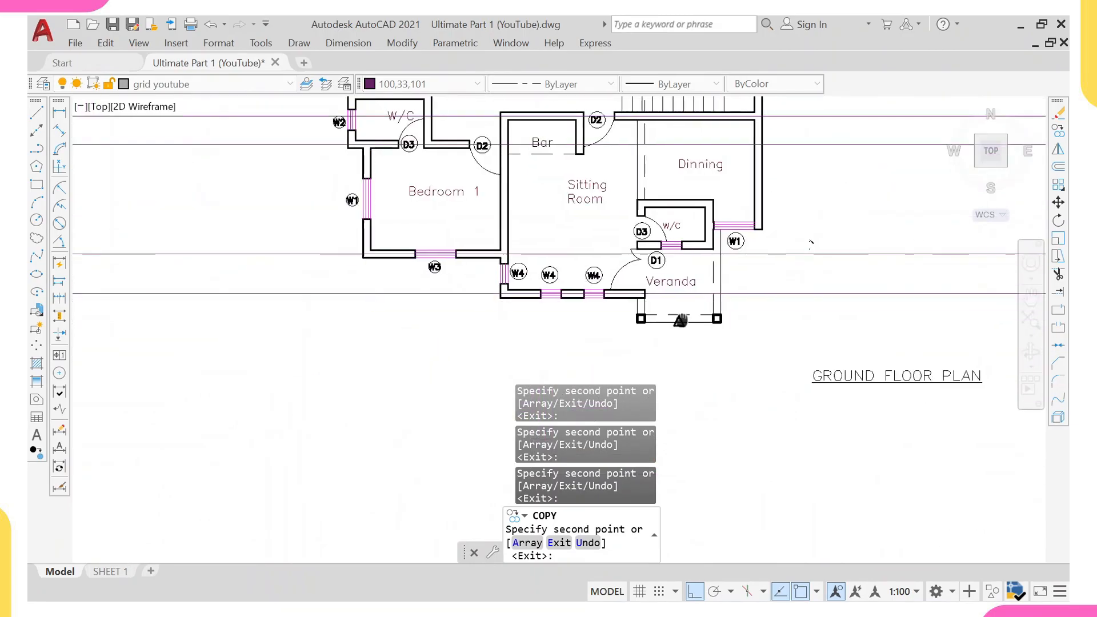
scroll(575, 297, up, 3)
click(547, 279)
middle_drag(595, 160, 532, 232)
key(ctrl+z)
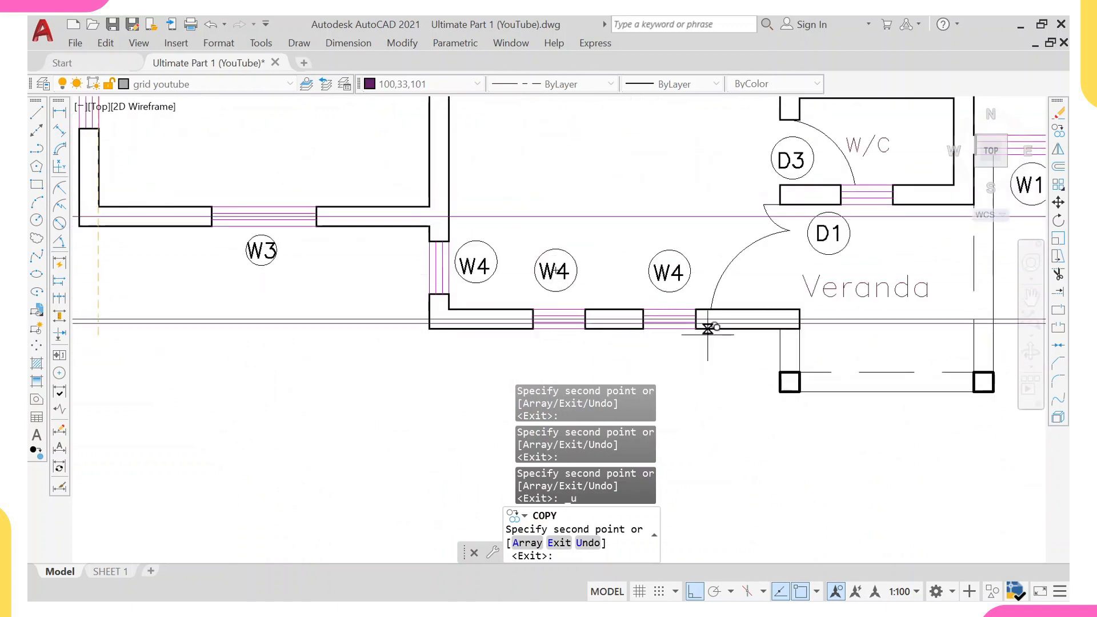
Inspect the horizontal grid lines across the whole plan and leave the Copy command.
middle_drag(729, 361, 650, 222)
scroll(669, 249, up, 2)
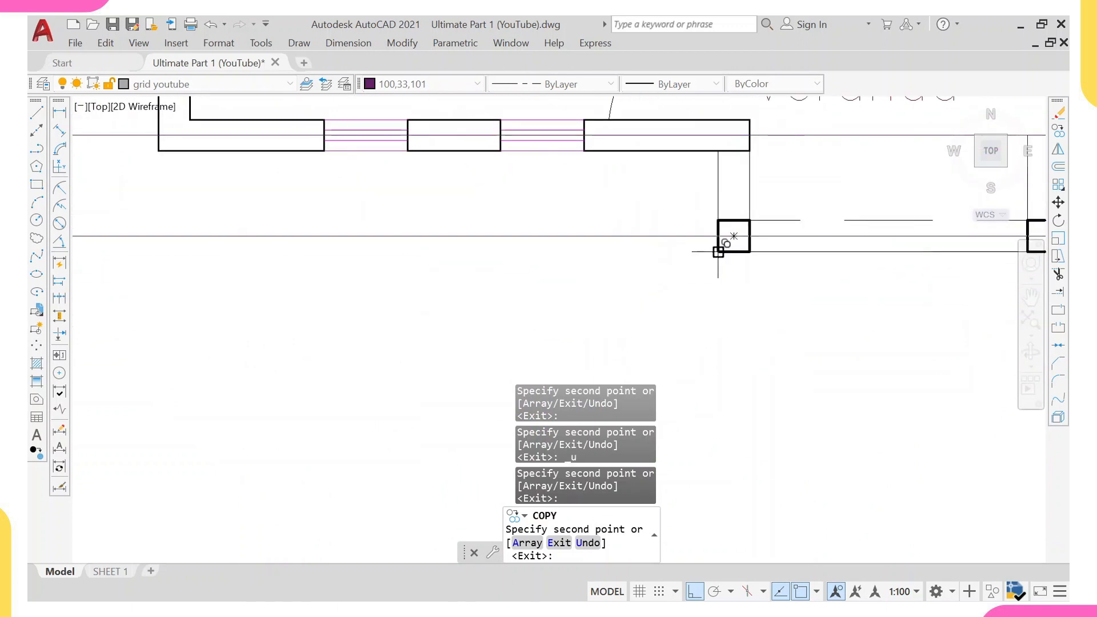
scroll(734, 236, down, 4)
scroll(718, 264, up, 6)
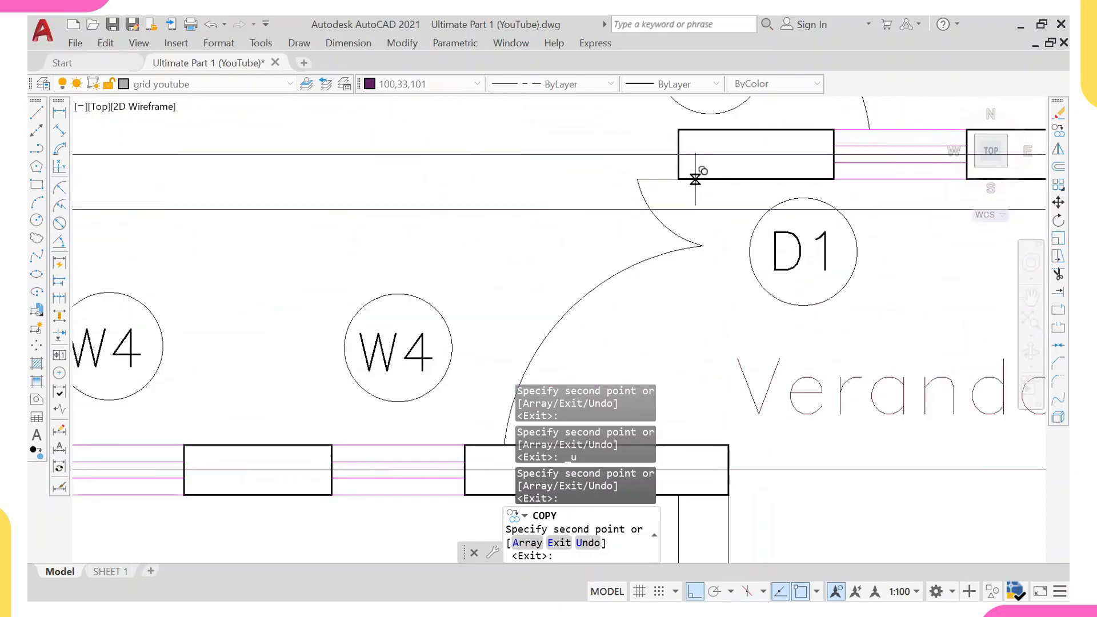
scroll(680, 153, down, 3)
scroll(697, 150, up, 4)
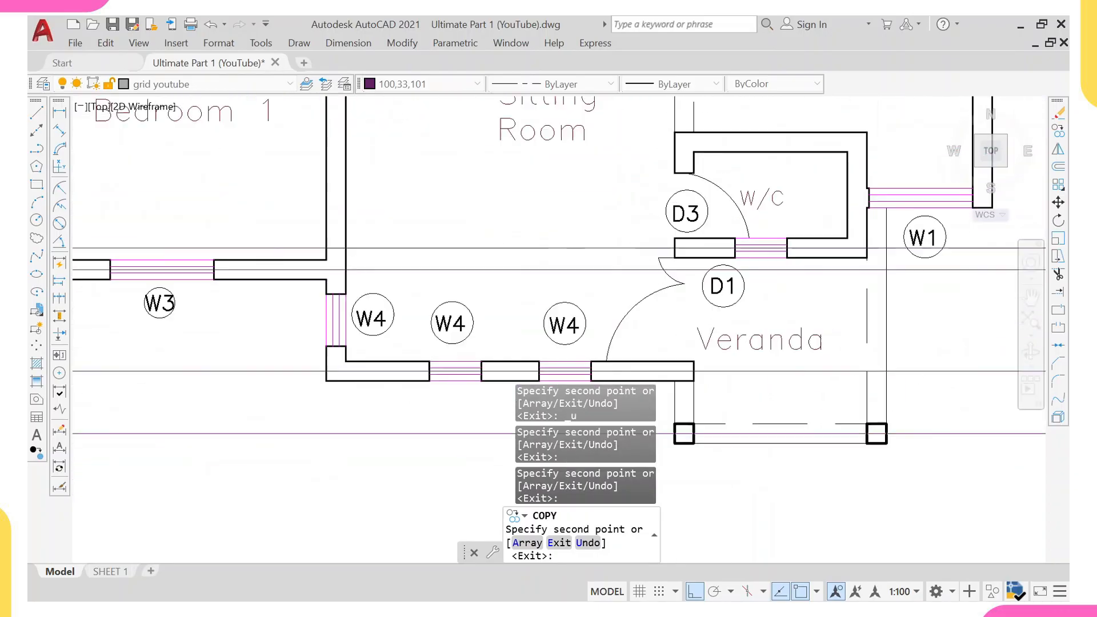
scroll(704, 146, down, 4)
middle_drag(679, 174, 647, 278)
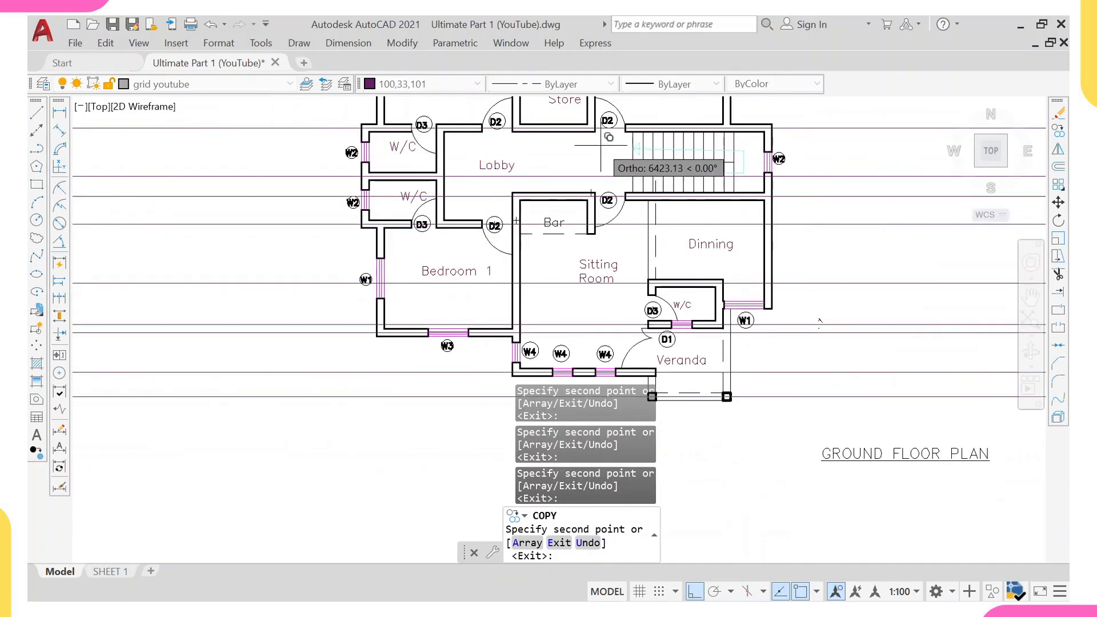
middle_drag(602, 139, 520, 166)
scroll(521, 166, down, 2)
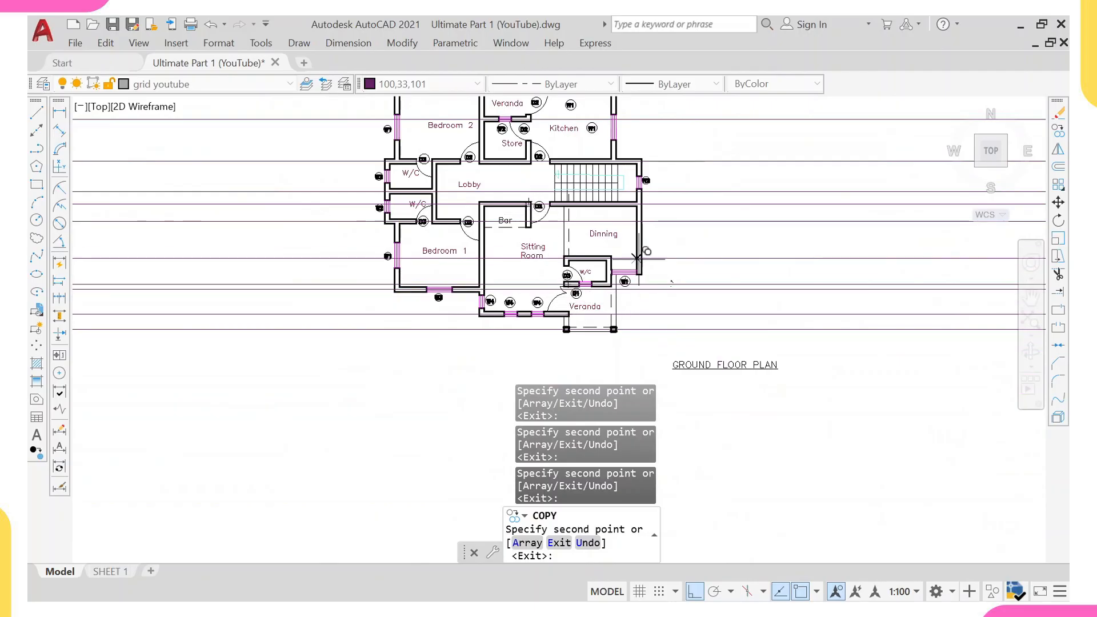
scroll(640, 276, up, 5)
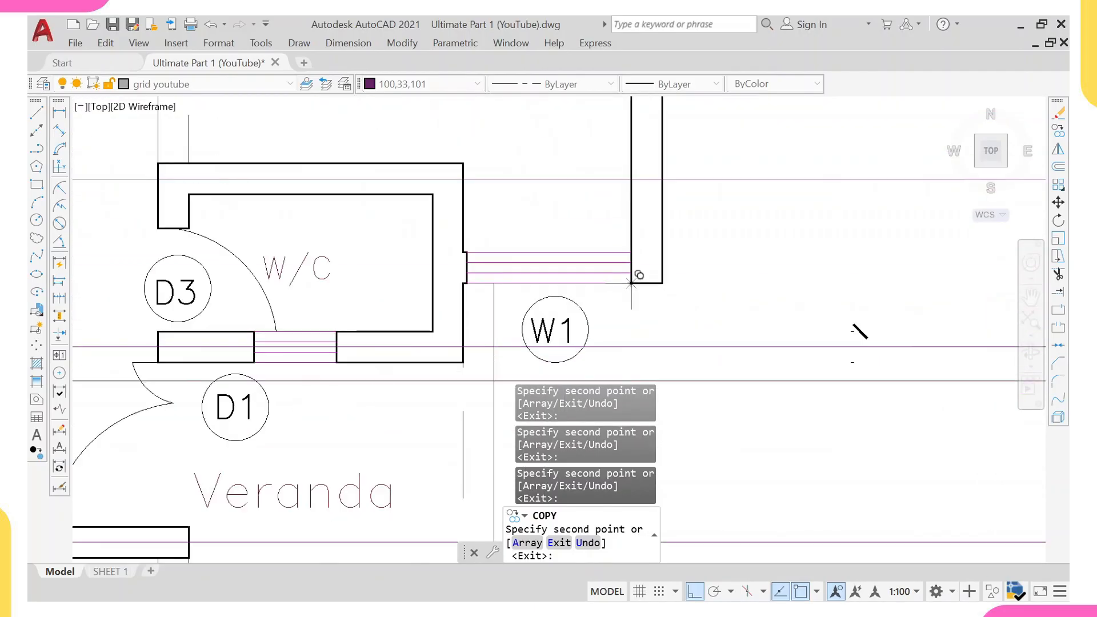
scroll(460, 284, up, 3)
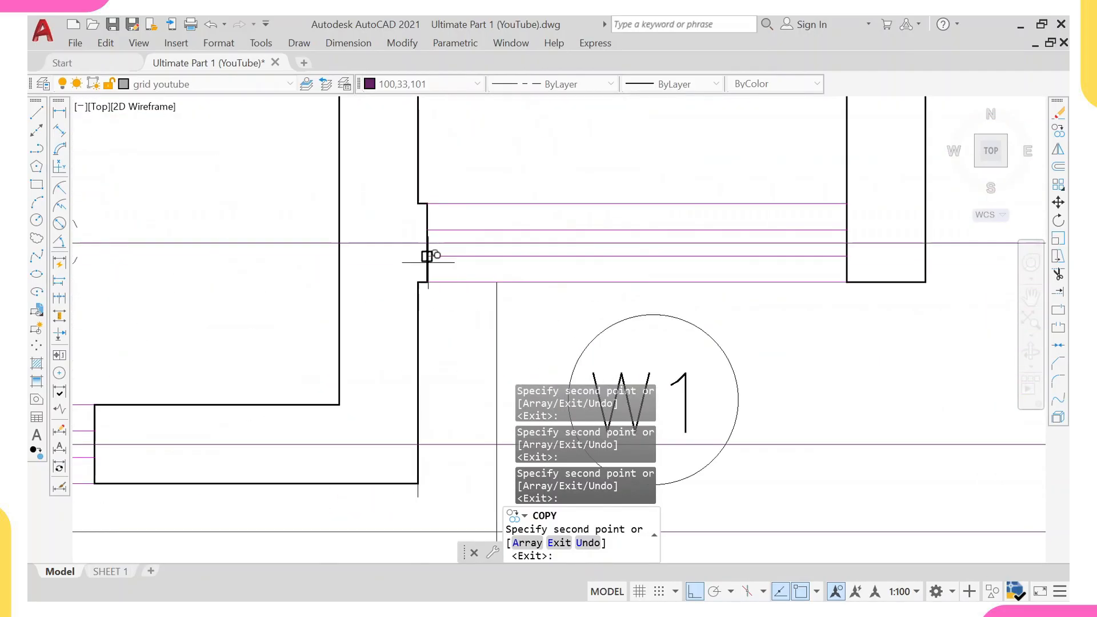
scroll(429, 257, down, 8)
middle_drag(466, 255, 467, 304)
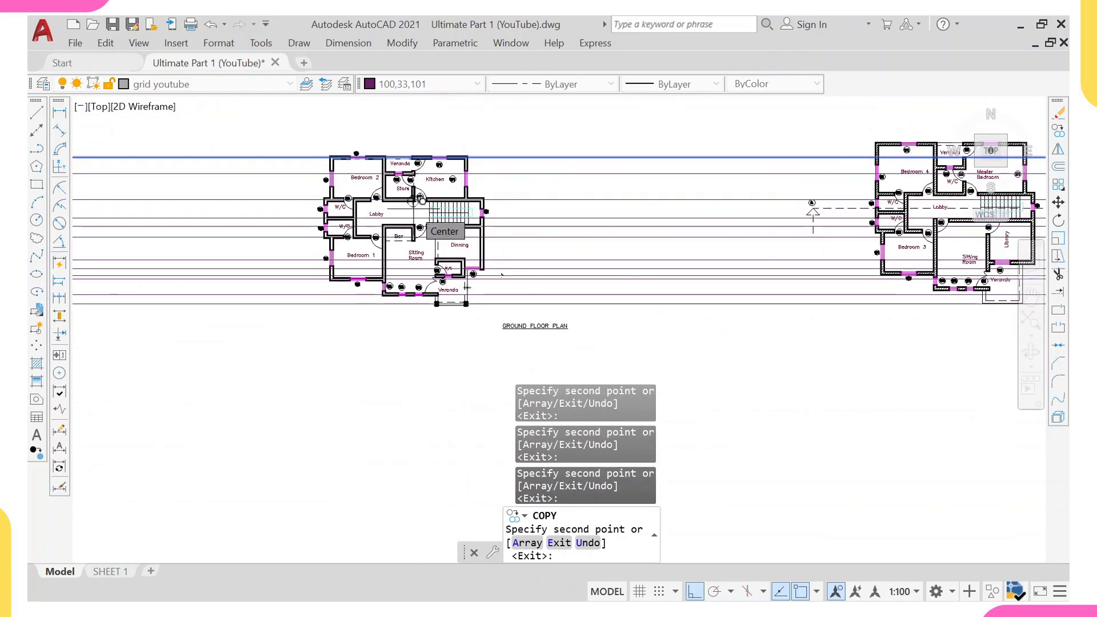
key(Escape)
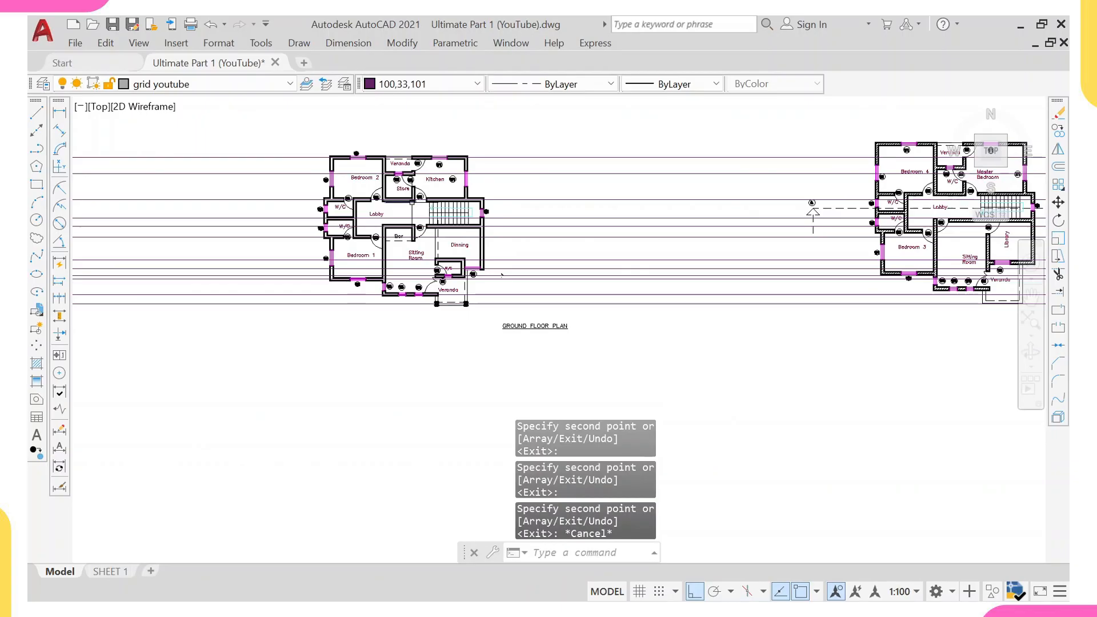
Draw a short line across the left wall of Bedroom 2.
middle_drag(352, 221, 386, 302)
scroll(366, 290, up, 4)
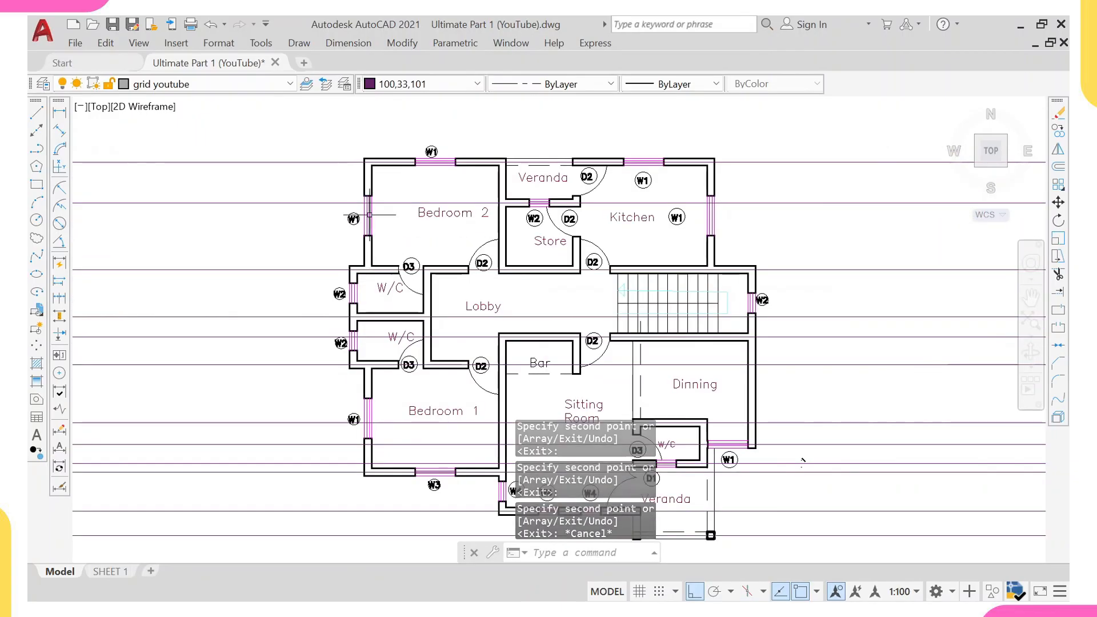
middle_drag(368, 164, 393, 293)
scroll(384, 303, up, 2)
scroll(385, 303, up, 2)
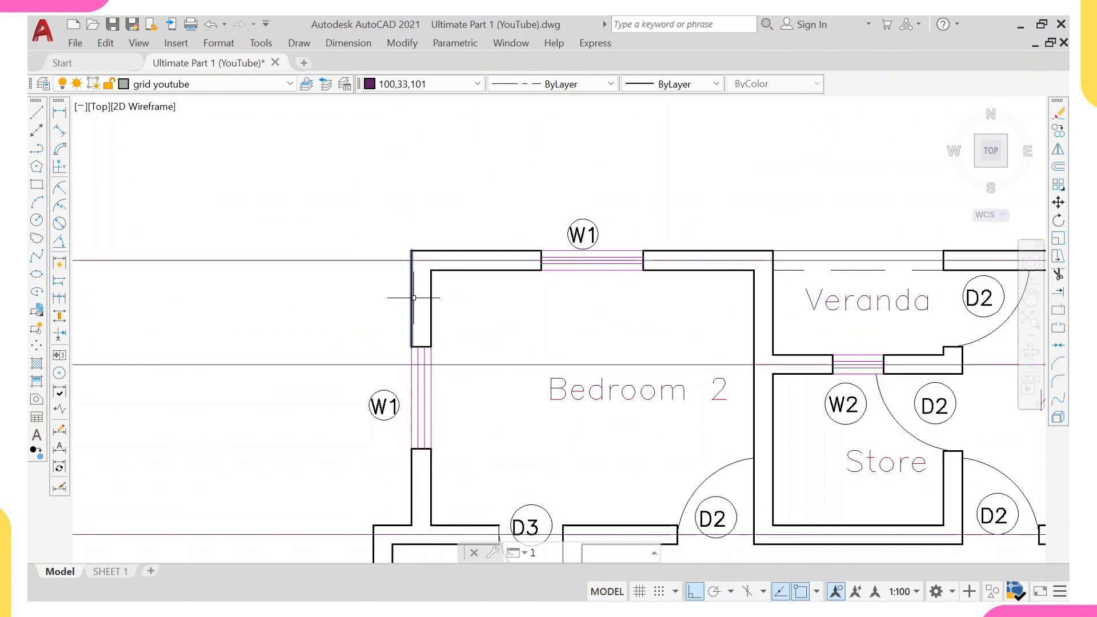
text(l)
key(Return)
click(411, 291)
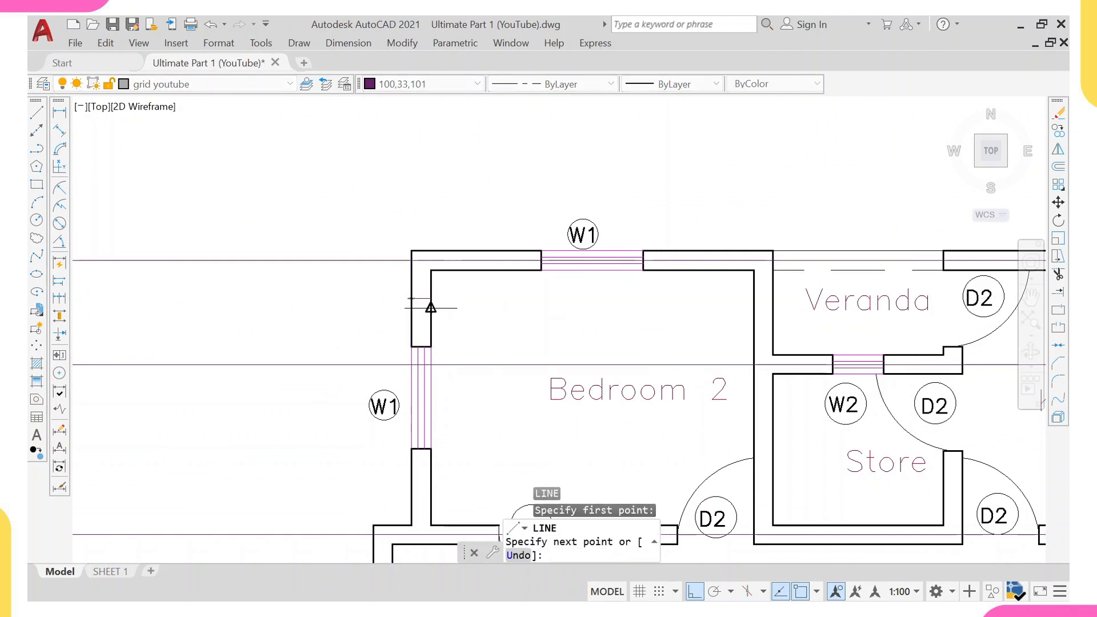
scroll(429, 305, up, 4)
click(430, 280)
key(Escape)
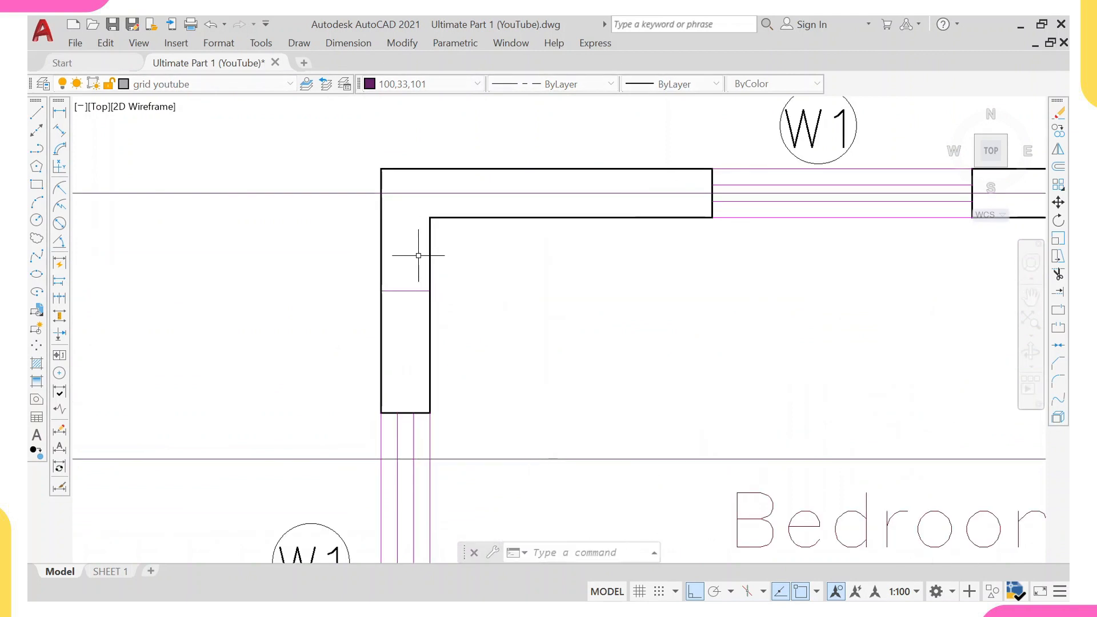
Create a vertical construction line through the midpoint of the short line across the left wall.
text(xl)
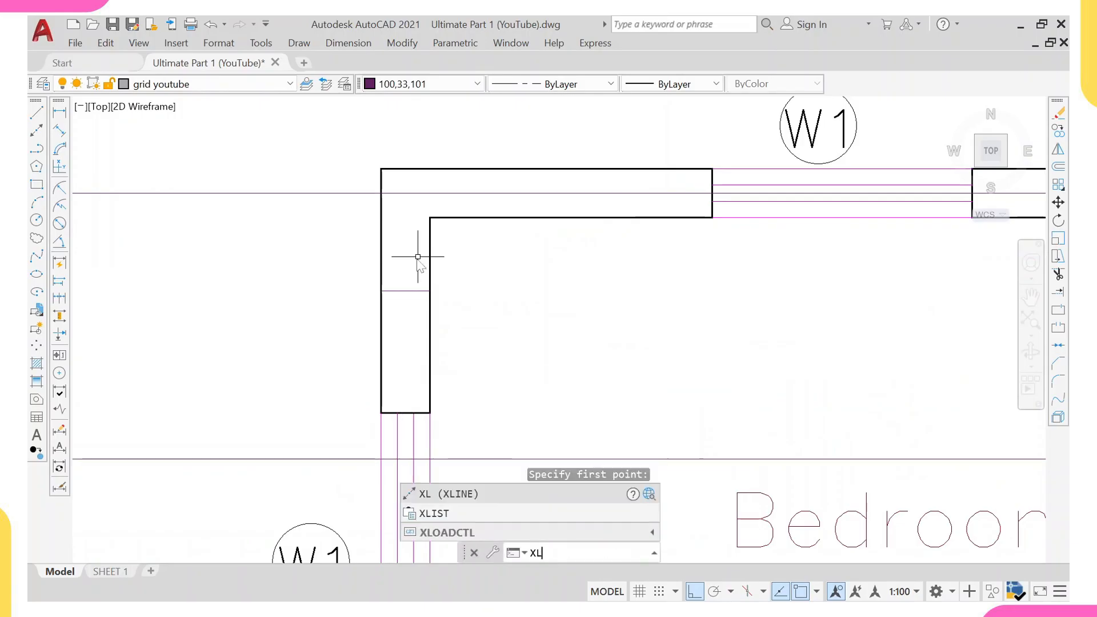
key(Return)
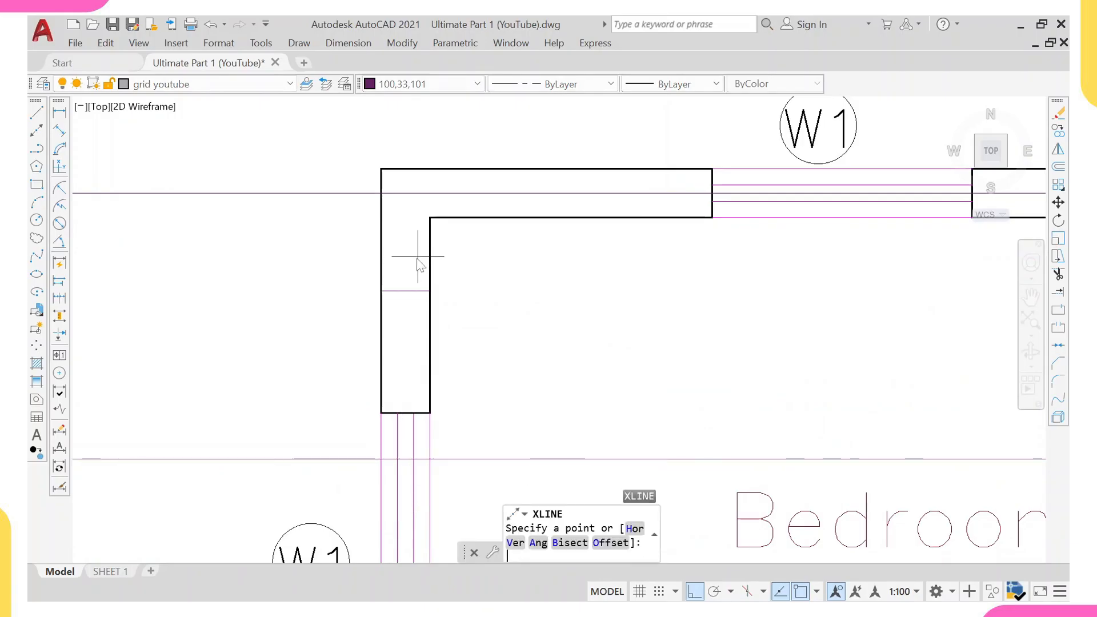
text(v)
key(Return)
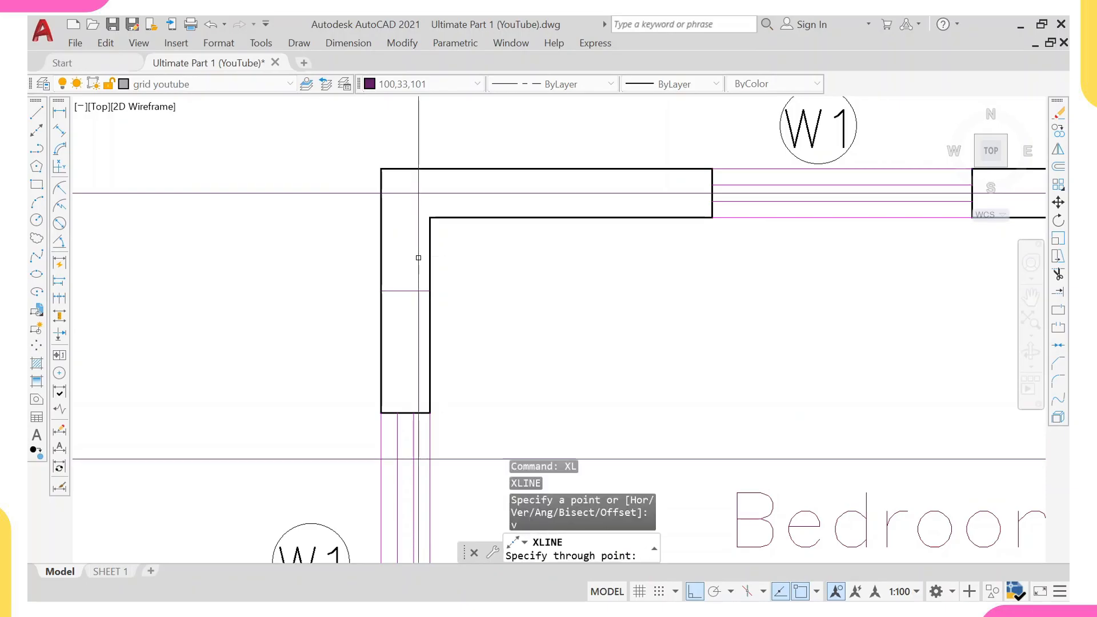
click(406, 290)
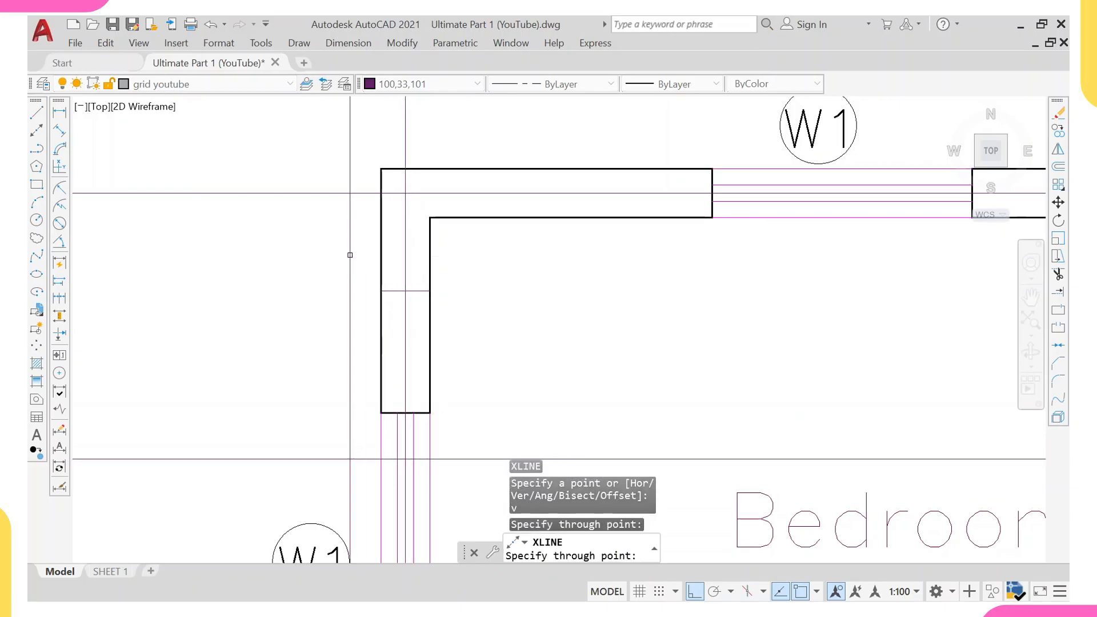
key(Escape)
Erase the short helper line drawn across the left wall.
click(341, 253)
click(434, 303)
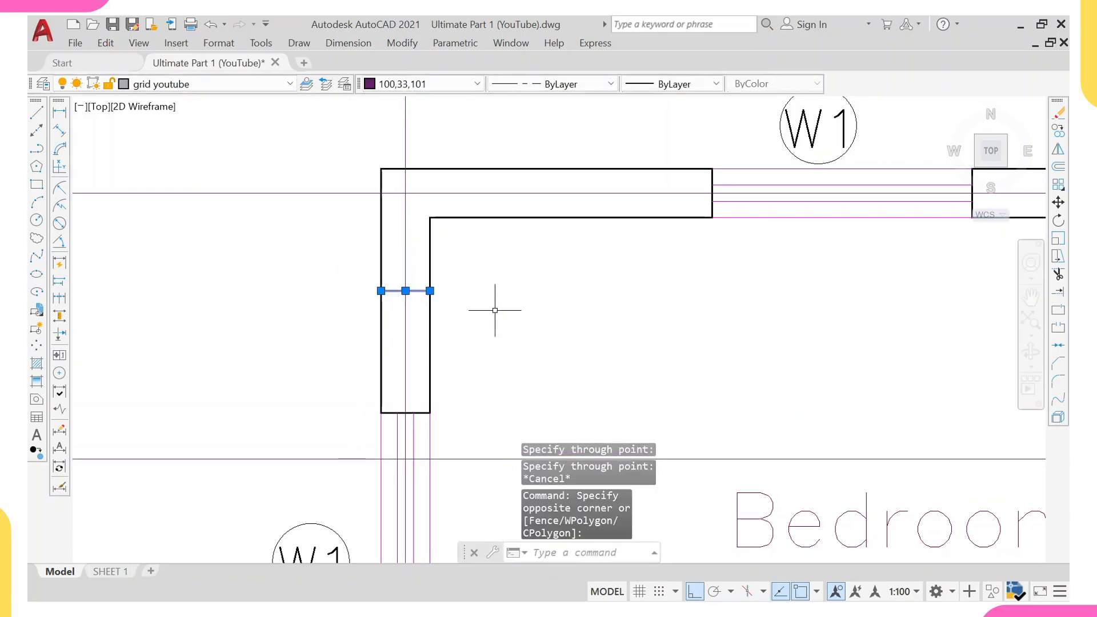
text(e)
key(Return)
Copy the vertical grid line to the inner wall of the W/C rooms.
scroll(474, 311, down, 2)
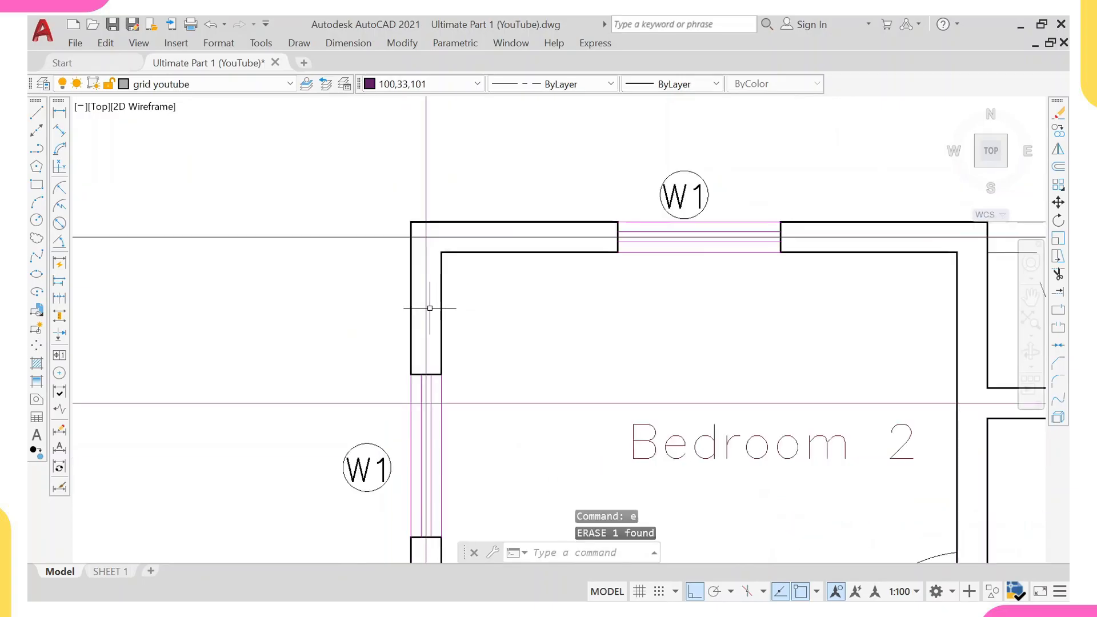
click(430, 308)
click(420, 304)
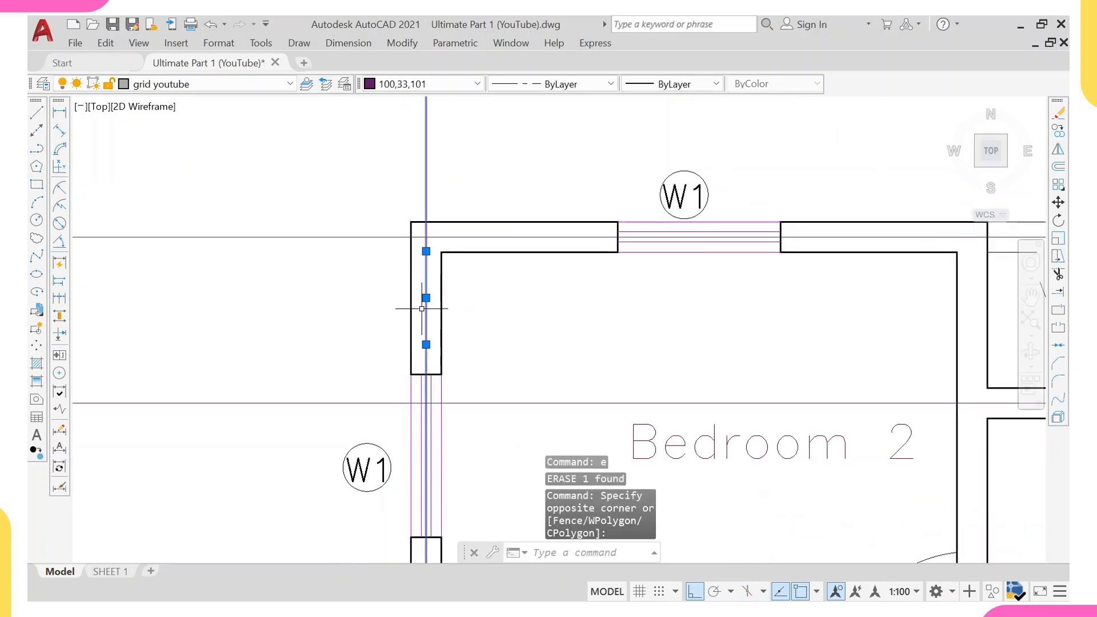
text(co)
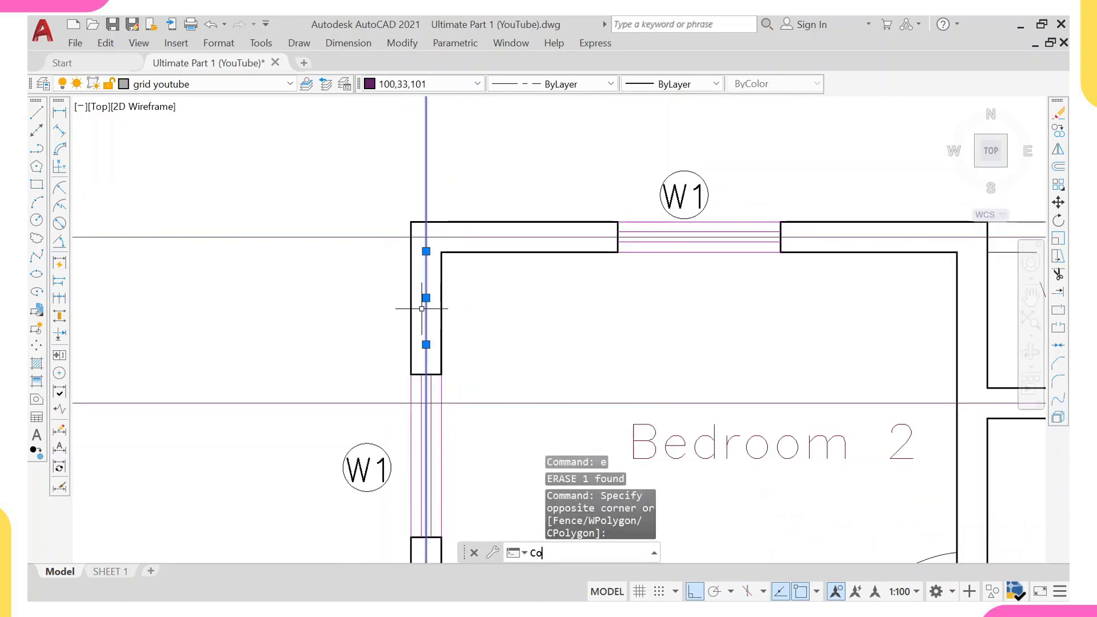
key(Return)
scroll(442, 254, up, 2)
click(440, 258)
scroll(440, 257, down, 3)
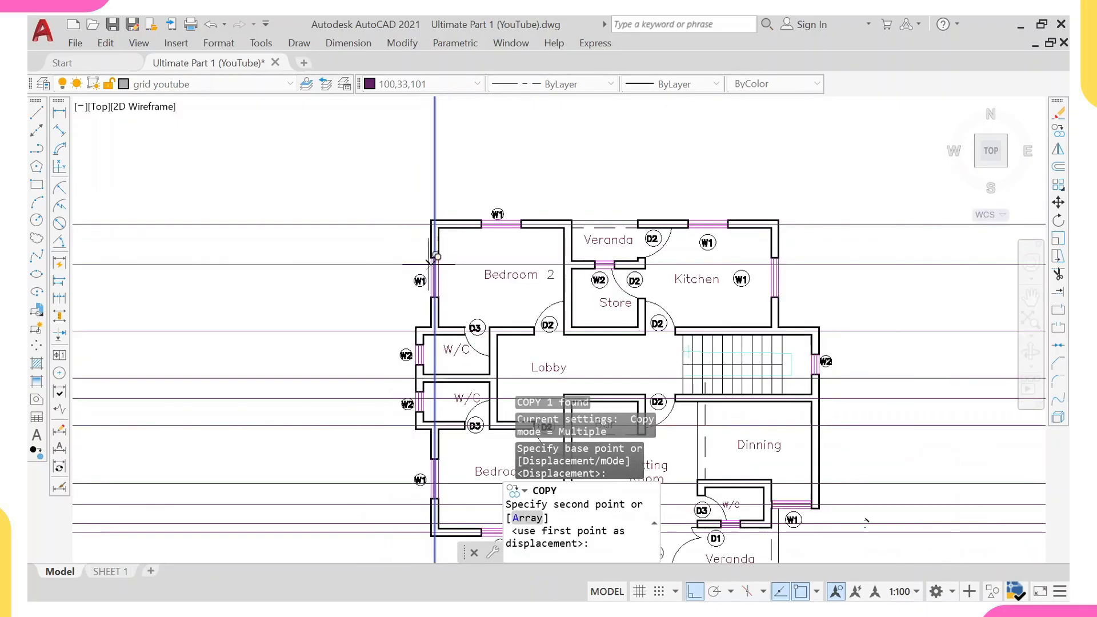
scroll(426, 329, up, 4)
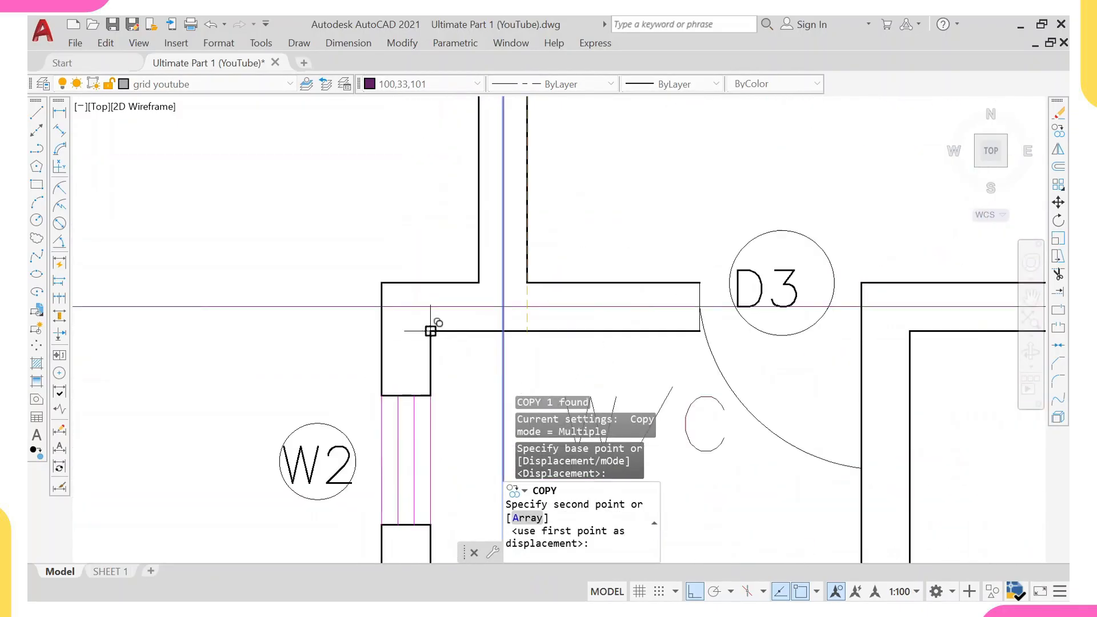
click(430, 331)
Copy the vertical grid line to the Lobby's left wall and the Store's left wall.
scroll(573, 265, down, 4)
scroll(548, 270, up, 5)
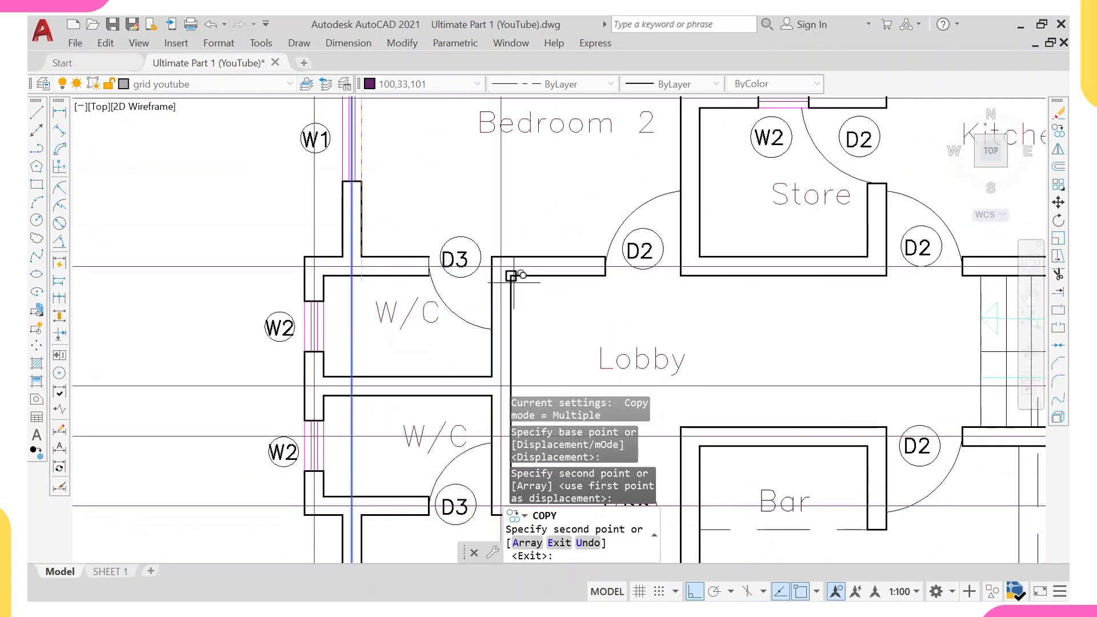
click(511, 276)
scroll(514, 268, down, 4)
scroll(639, 257, up, 5)
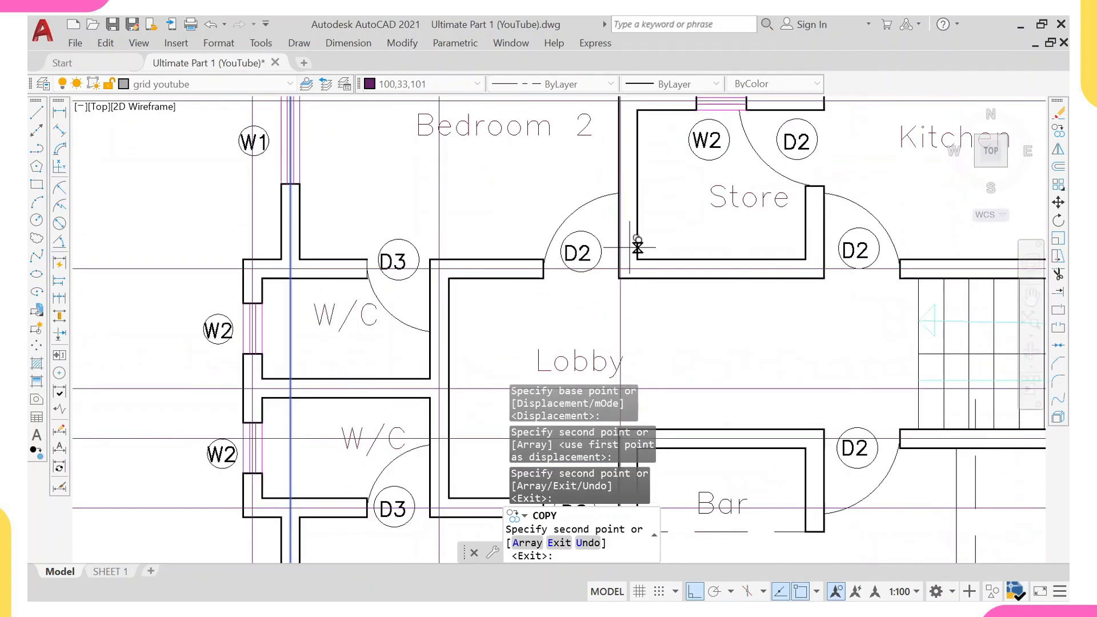
click(637, 259)
scroll(644, 248, down, 4)
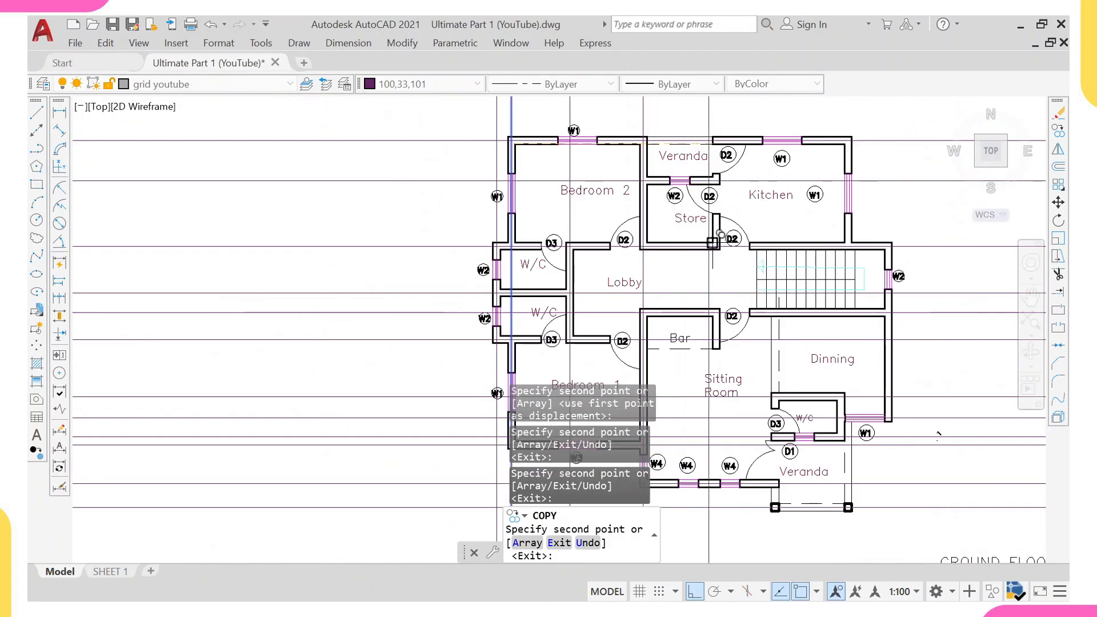
Copy the vertical grid line to the Store's right wall.
scroll(724, 242, up, 5)
middle_drag(749, 249, 569, 294)
click(703, 257)
scroll(706, 240, down, 4)
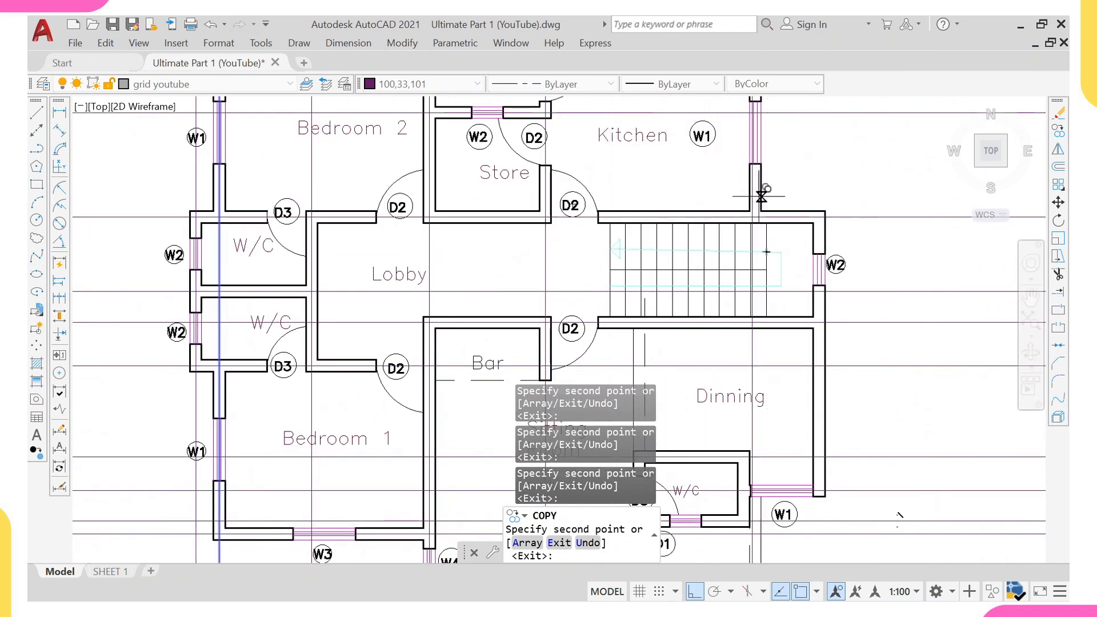
Copy the vertical grid line to the exterior wall on the right of the staircase.
scroll(762, 196, up, 2)
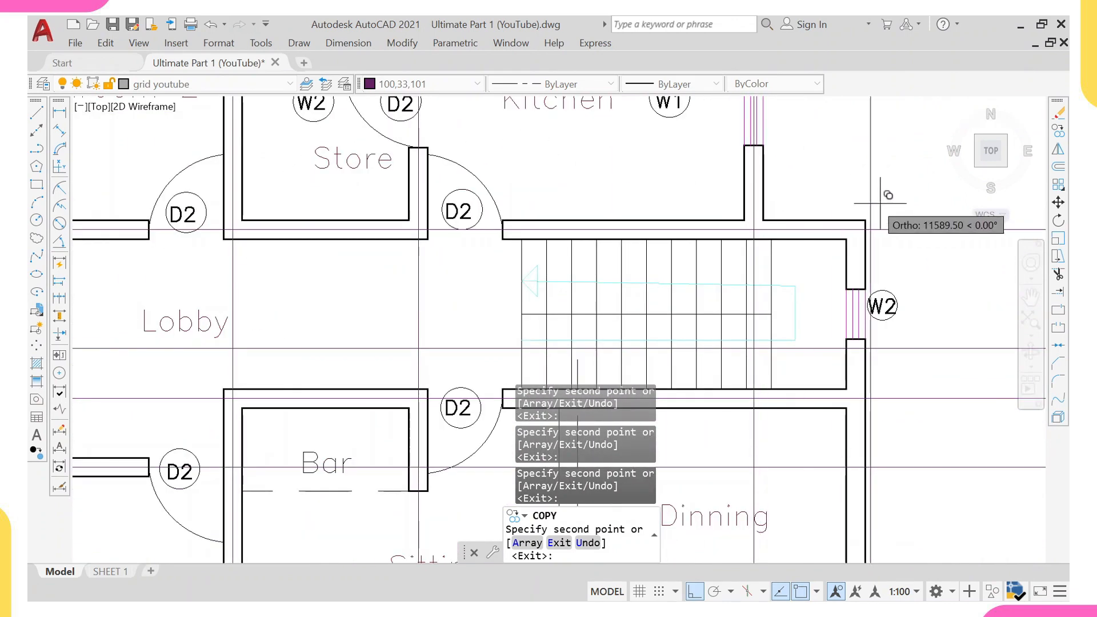
middle_drag(881, 201, 703, 213)
scroll(715, 212, up, 2)
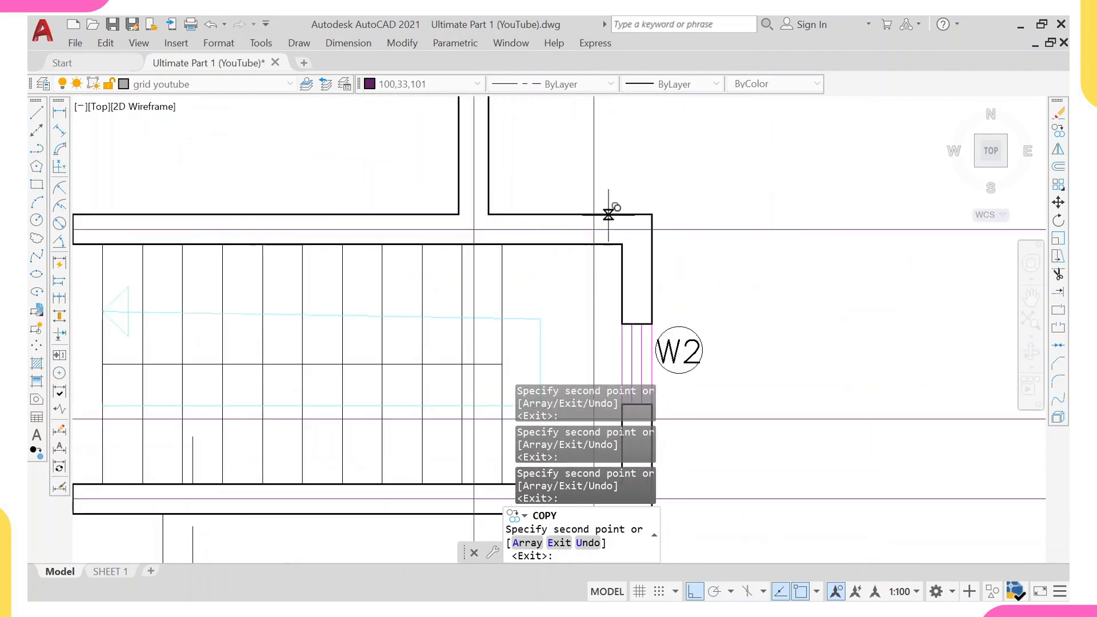
click(651, 214)
Examine the grid lines around the Dining W/C and rear Veranda, then exit the copy command.
scroll(608, 187, down, 5)
middle_drag(544, 145, 534, 175)
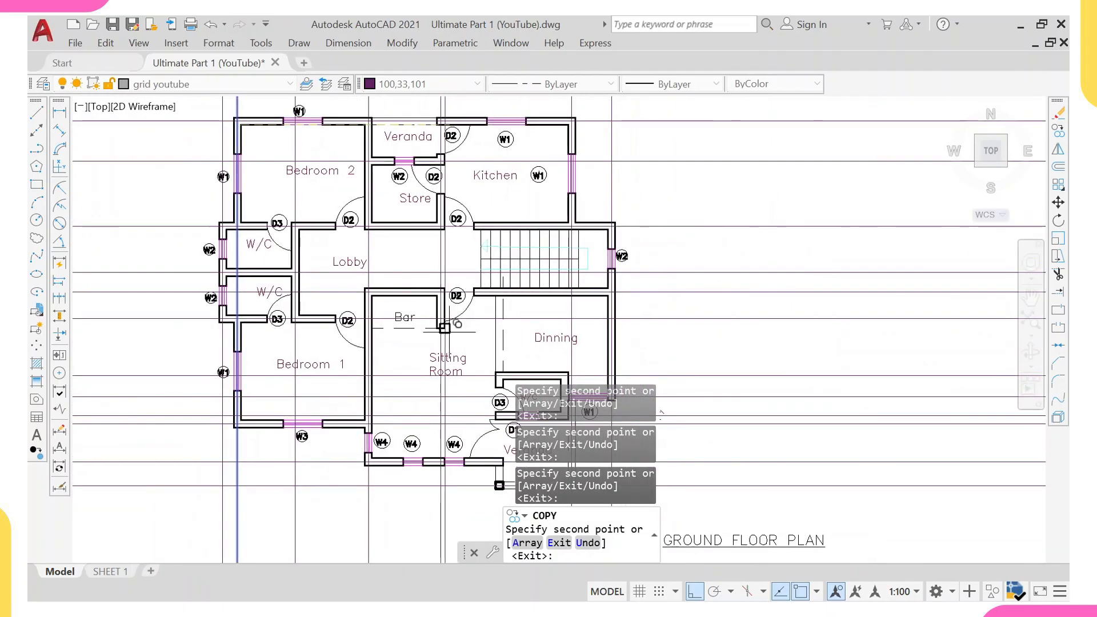
middle_drag(628, 376, 612, 229)
scroll(600, 230, up, 4)
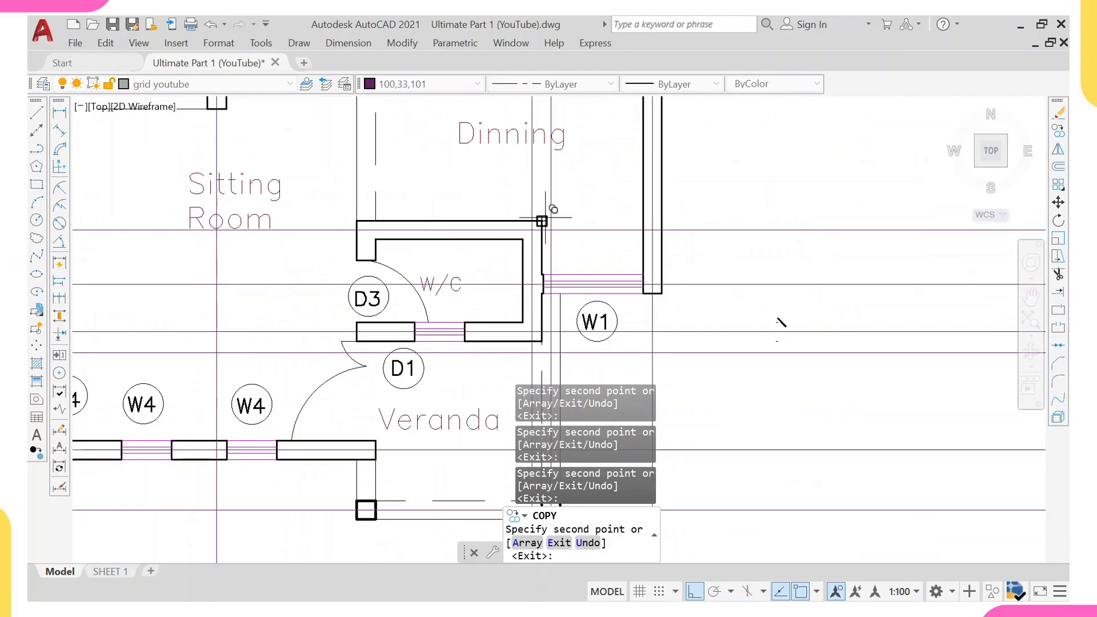
scroll(380, 223, up, 2)
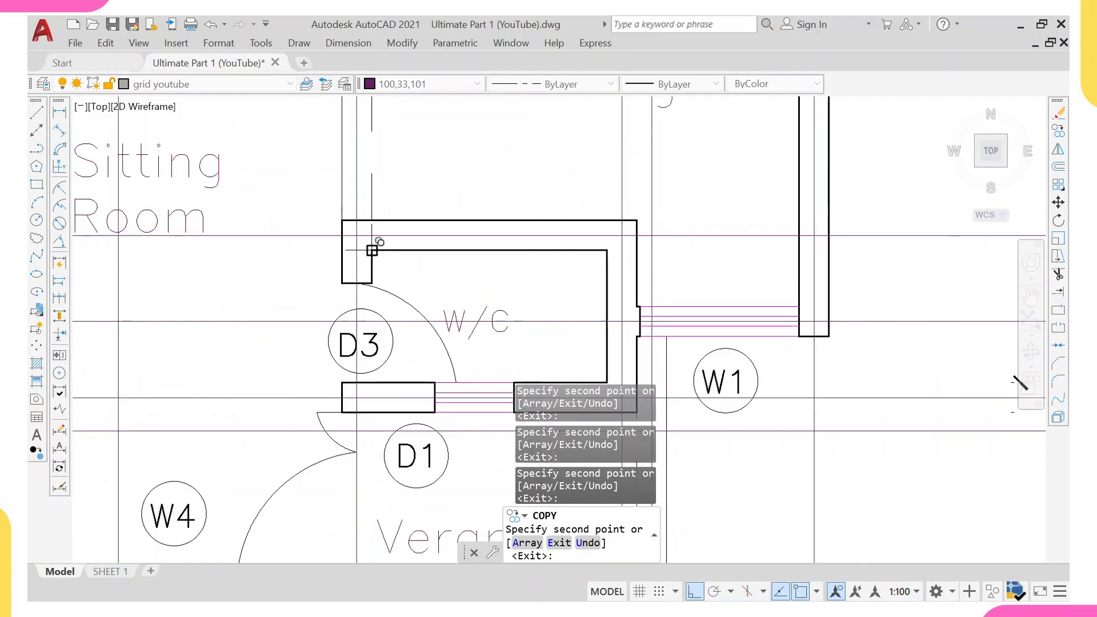
scroll(372, 202, down, 5)
scroll(440, 325, up, 3)
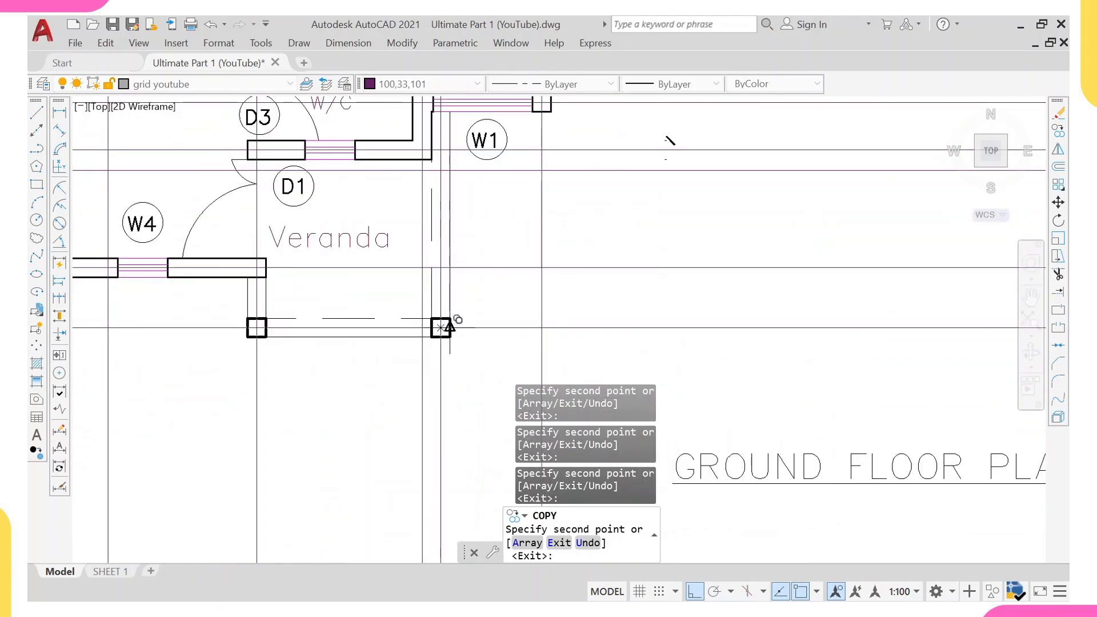
scroll(309, 327, down, 2)
scroll(535, 211, down, 5)
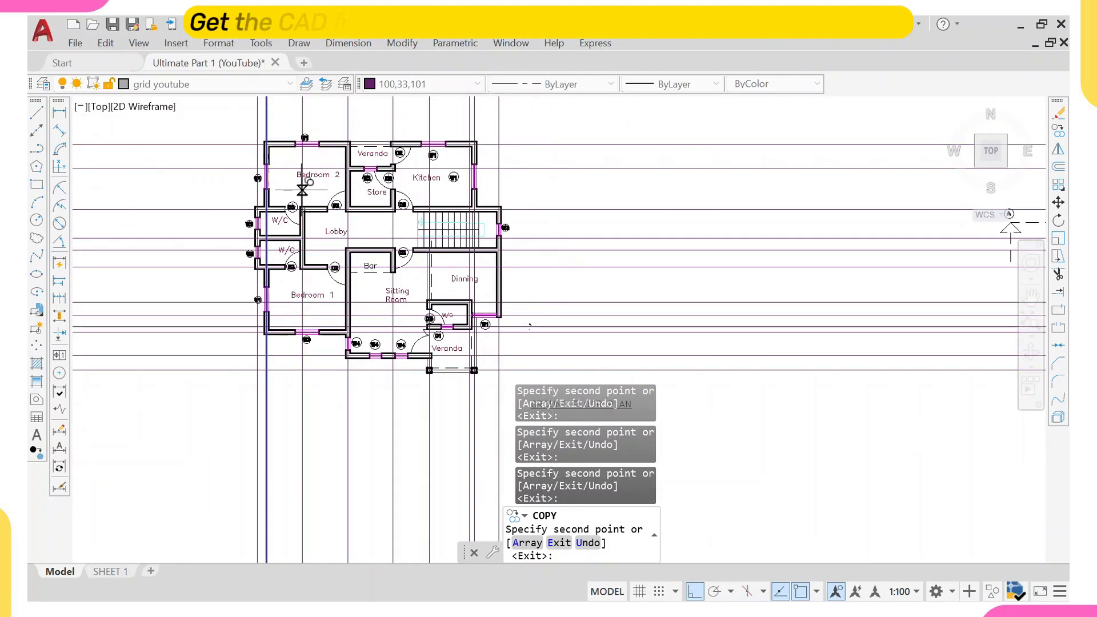
key(Escape)
Draw a rectangle enclosing the ground floor plan and its surrounding grid lines.
scroll(334, 245, down, 8)
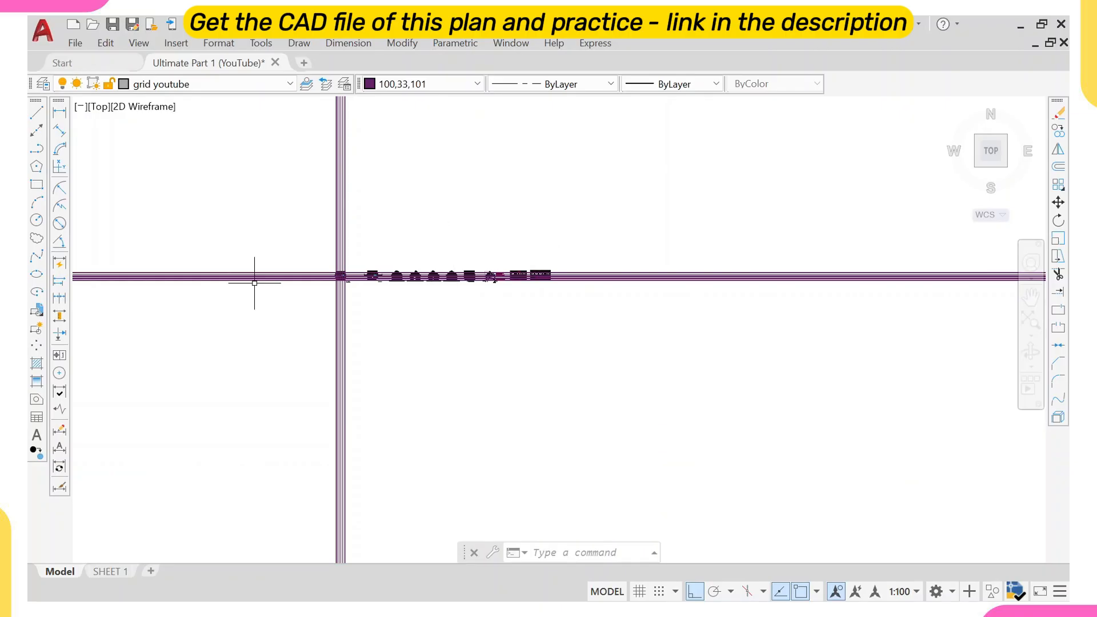
scroll(341, 275, up, 4)
scroll(333, 271, down, 6)
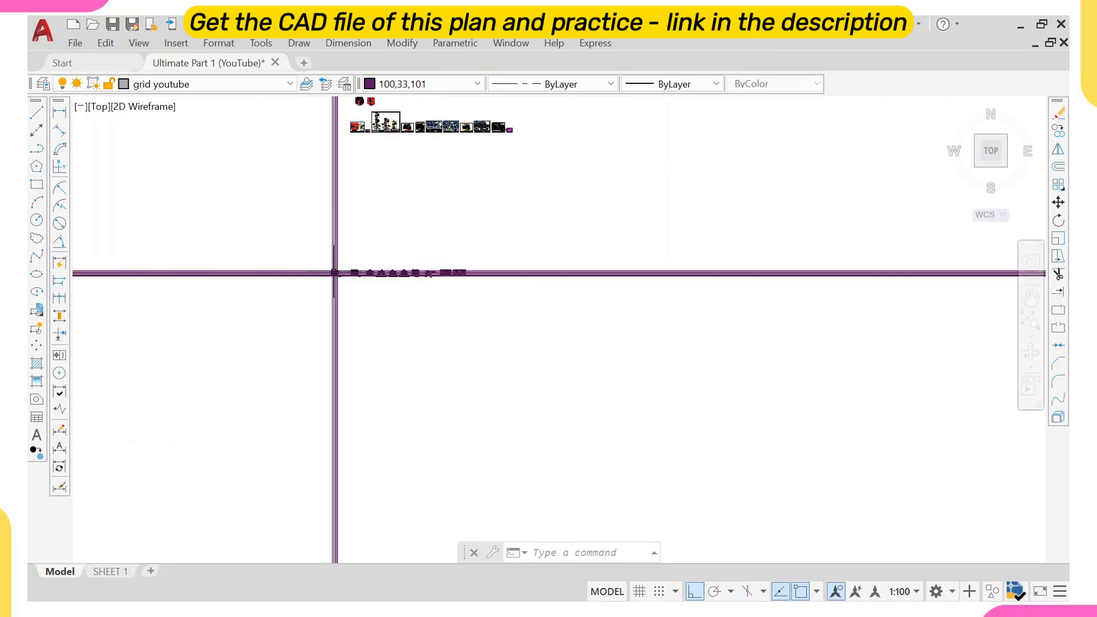
scroll(334, 272, down, 2)
scroll(382, 272, up, 5)
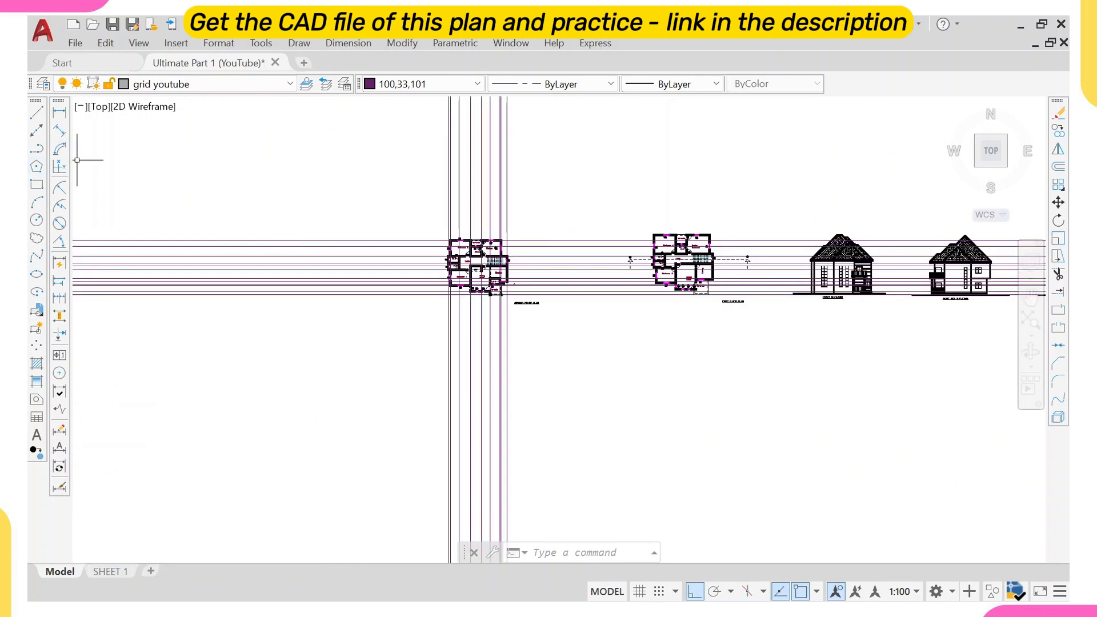
text(rec)
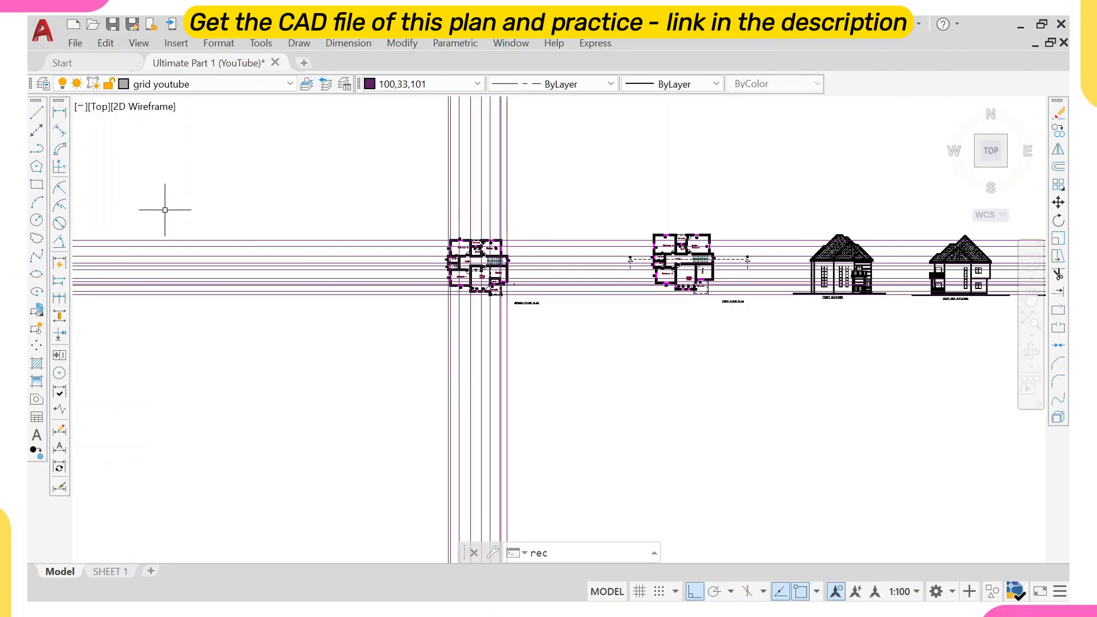
key(Return)
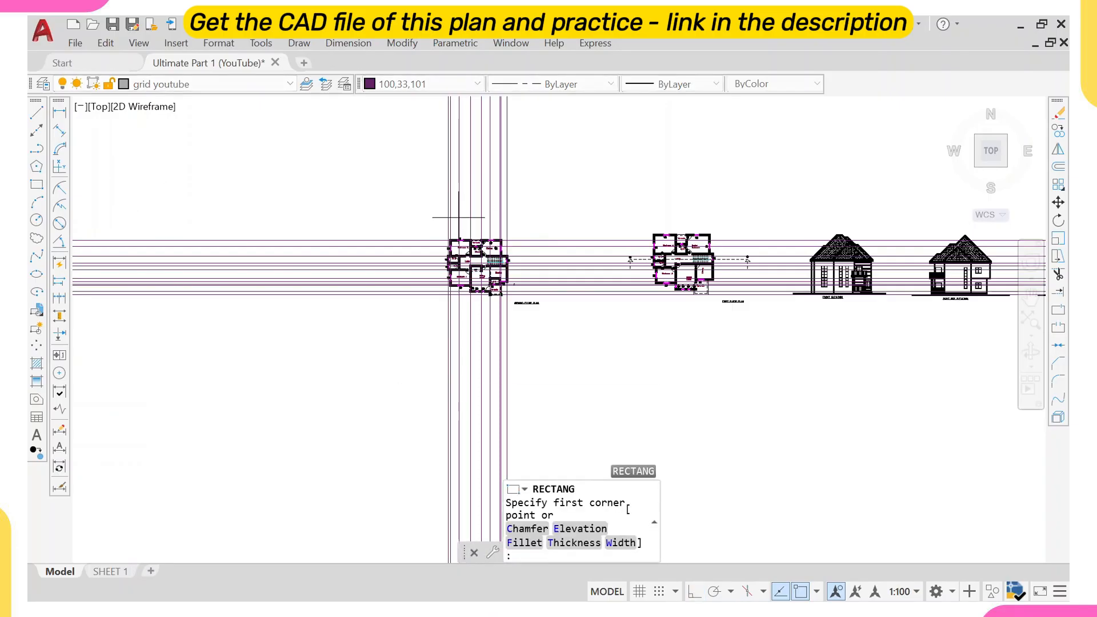
scroll(438, 206, up, 2)
click(426, 236)
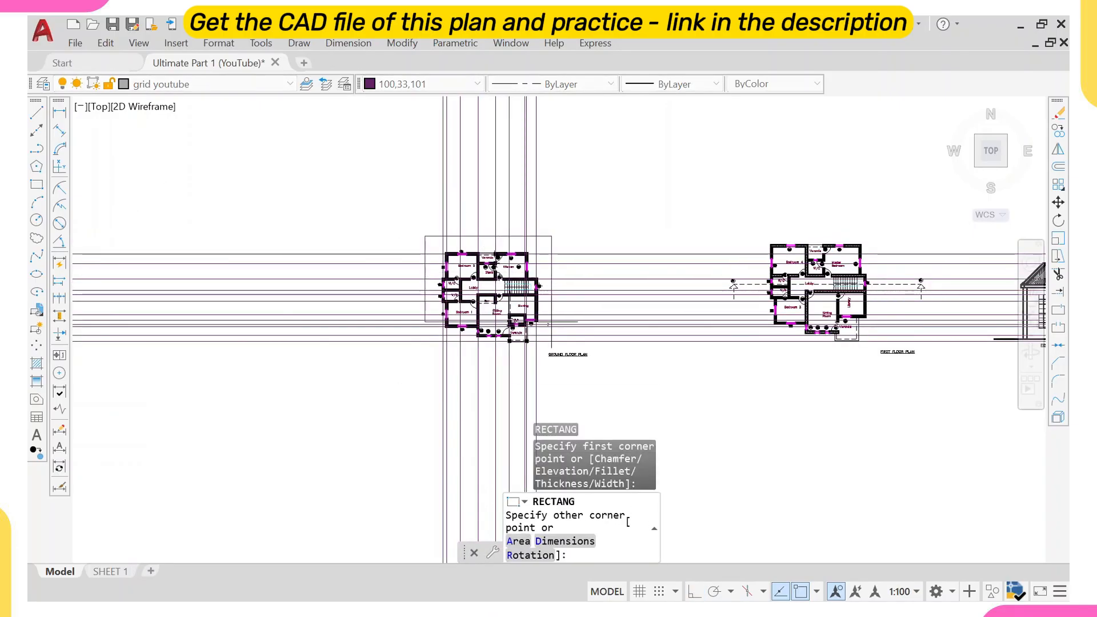
scroll(553, 329, up, 2)
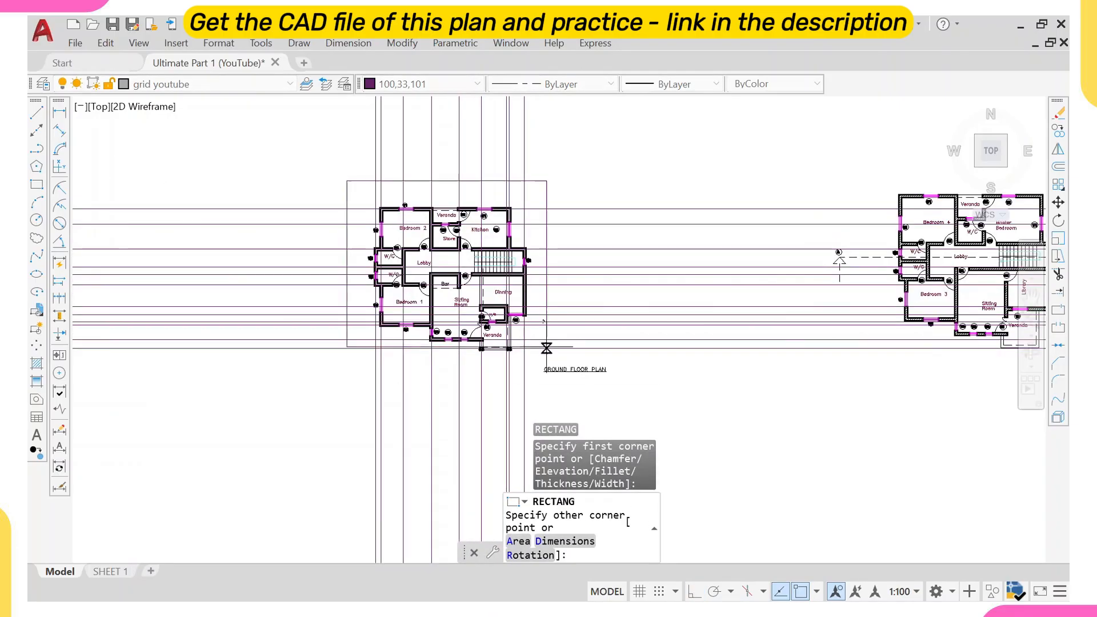
click(555, 374)
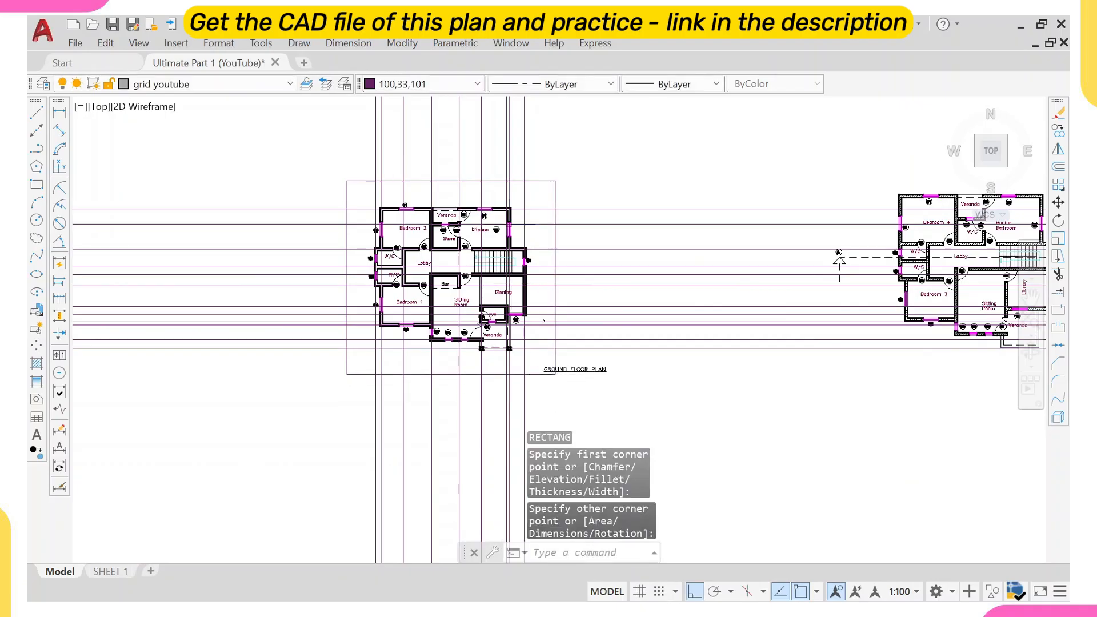
Trim the grid lines extending right of the rectangle, using the rectangle as the cutting edge.
click(581, 161)
click(545, 191)
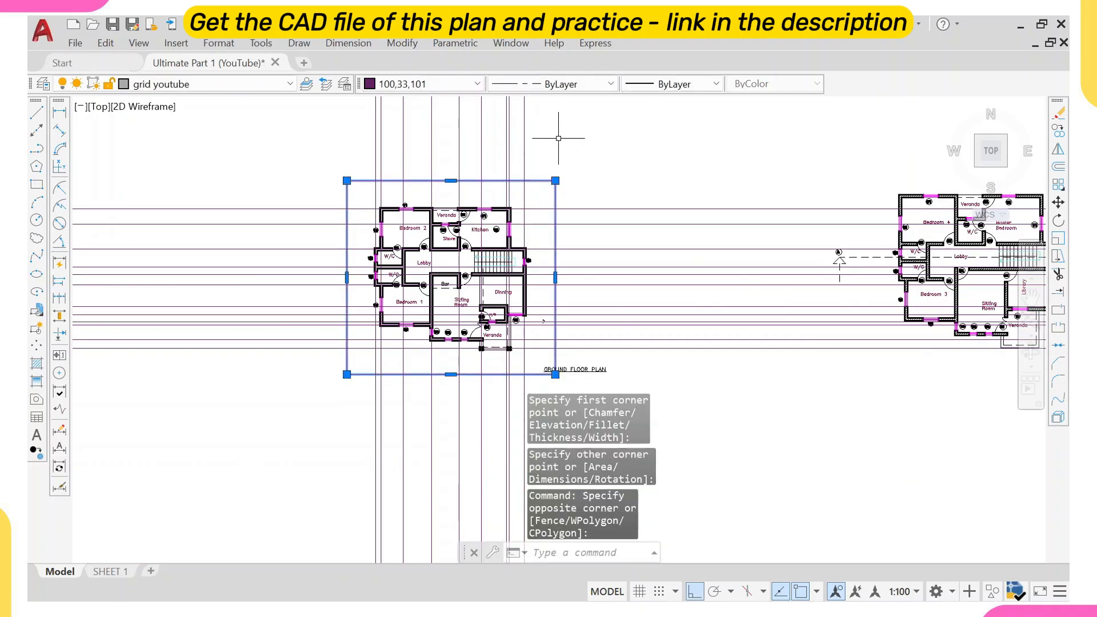
text(tr)
key(Return)
scroll(635, 198, down, 8)
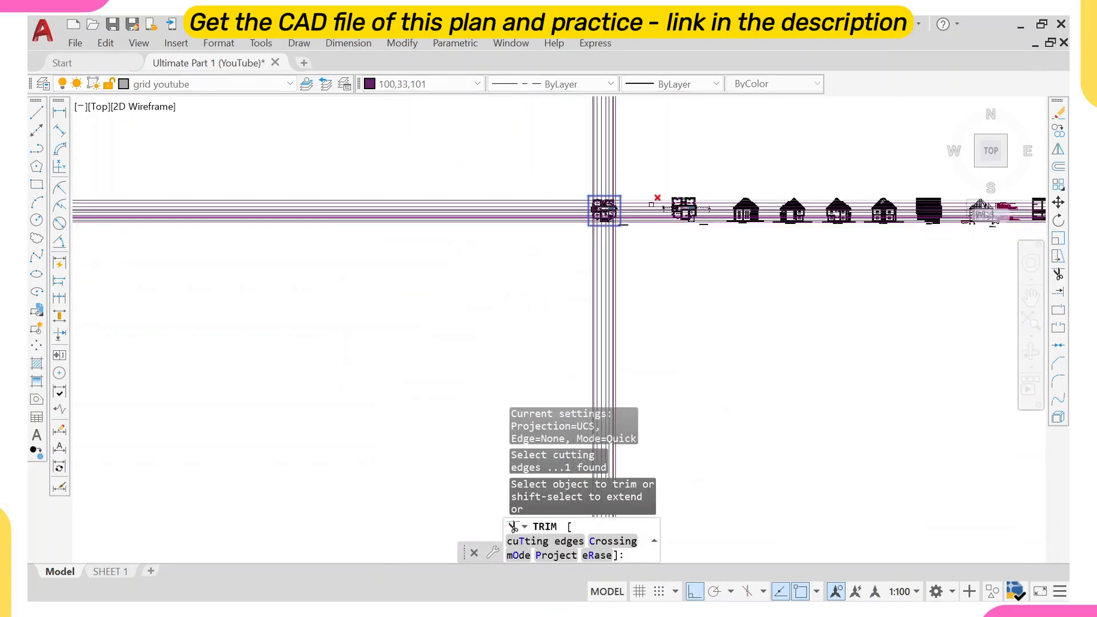
click(652, 179)
click(639, 296)
key(Return)
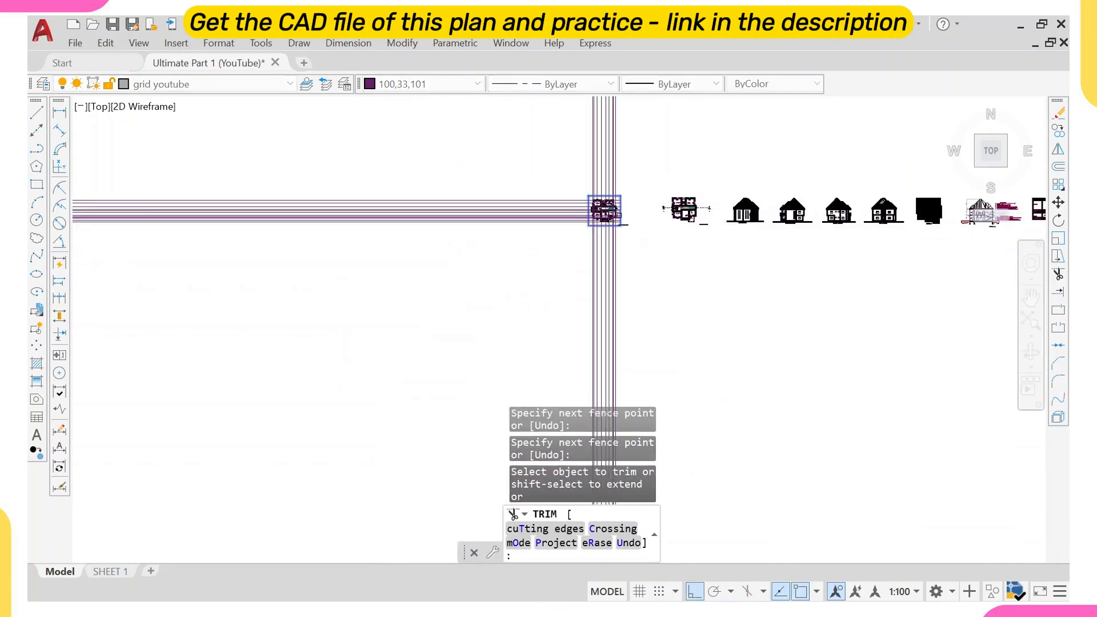
Trim the grid lines extending below, left of and above the rectangle.
scroll(606, 220, up, 6)
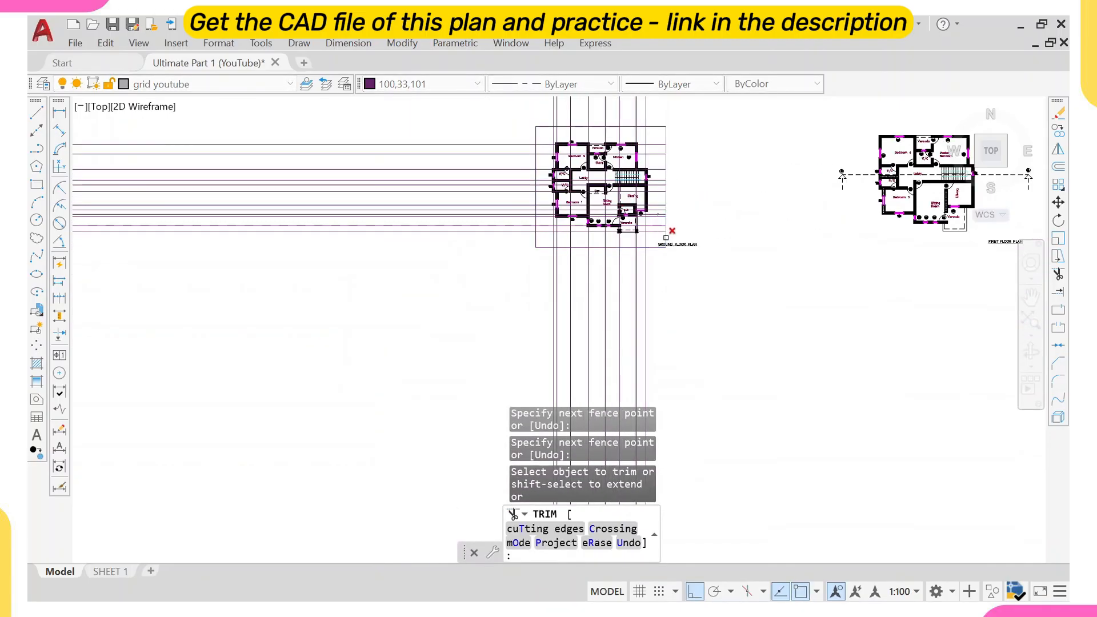
scroll(808, 194, down, 6)
middle_drag(991, 190, 909, 218)
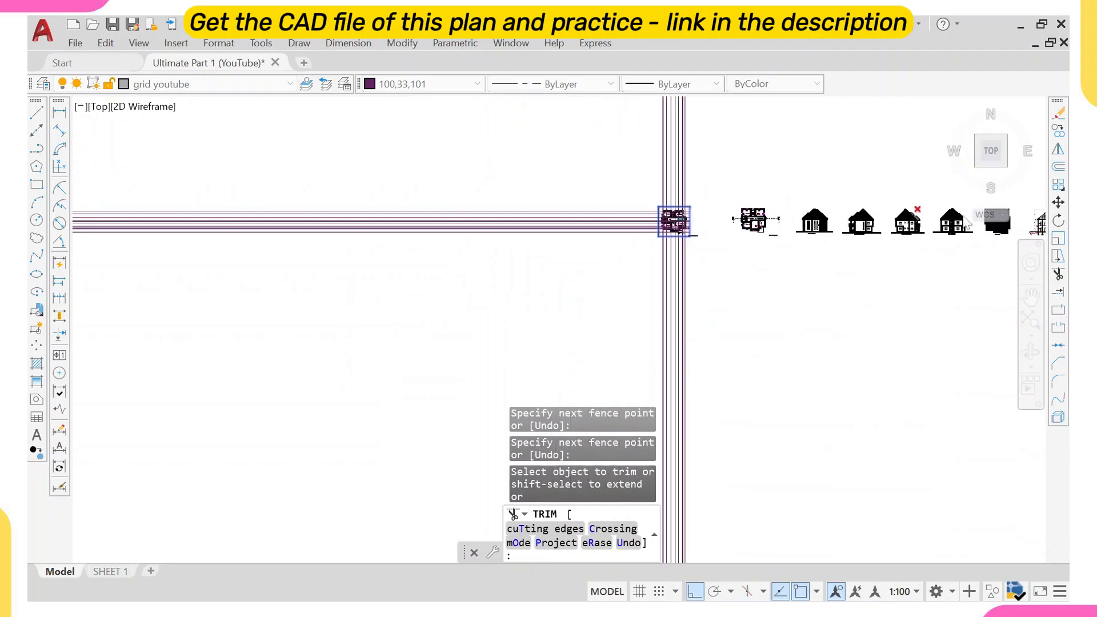
scroll(696, 244, up, 2)
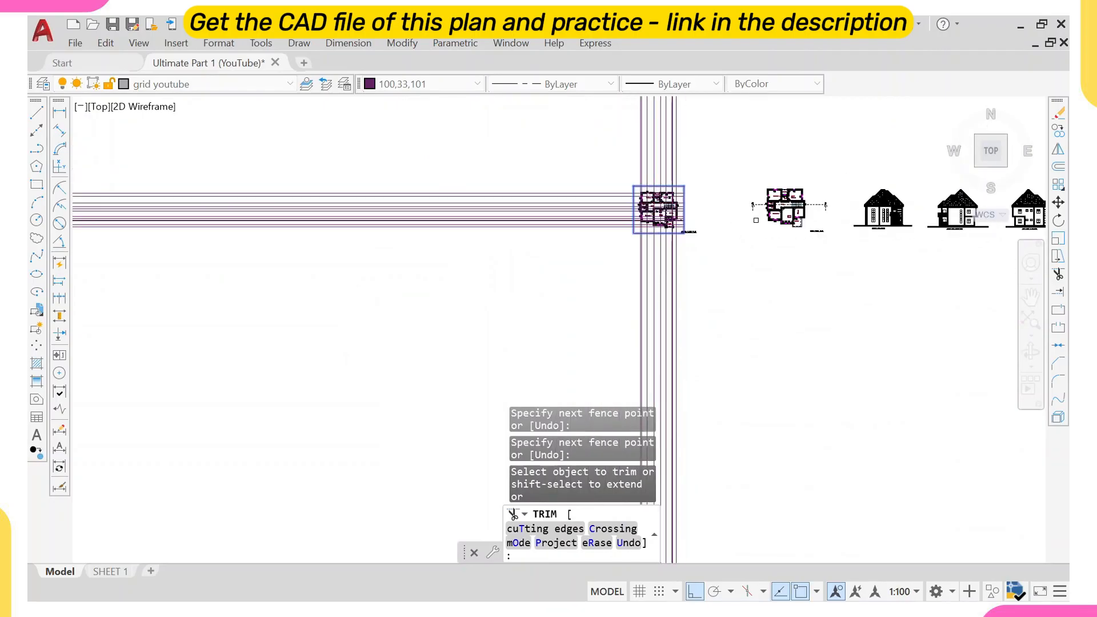
click(776, 184)
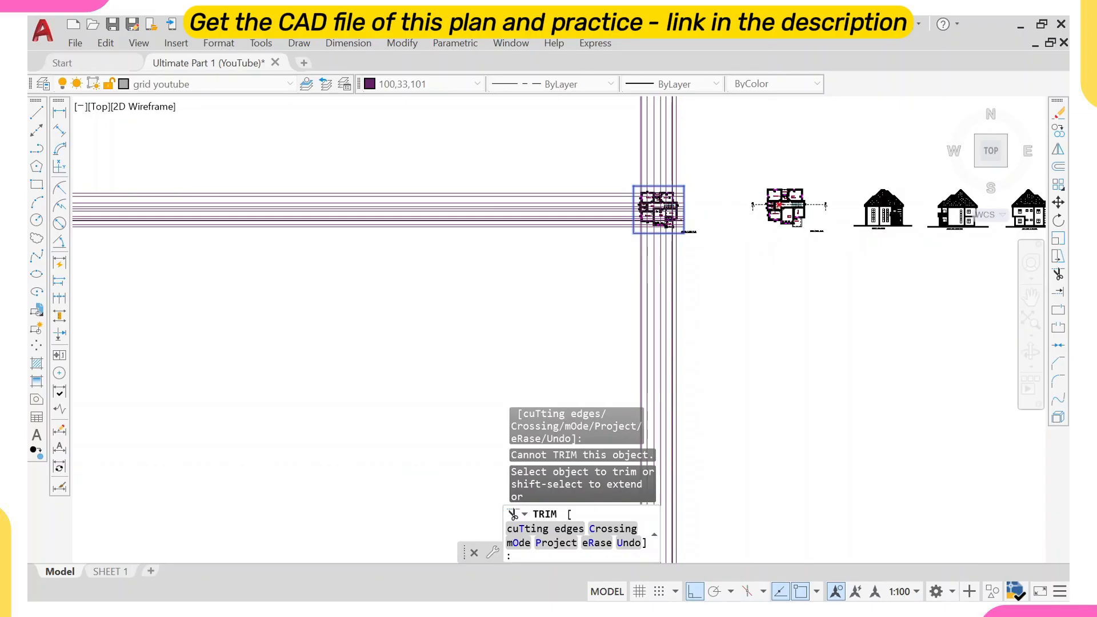
click(700, 287)
click(594, 297)
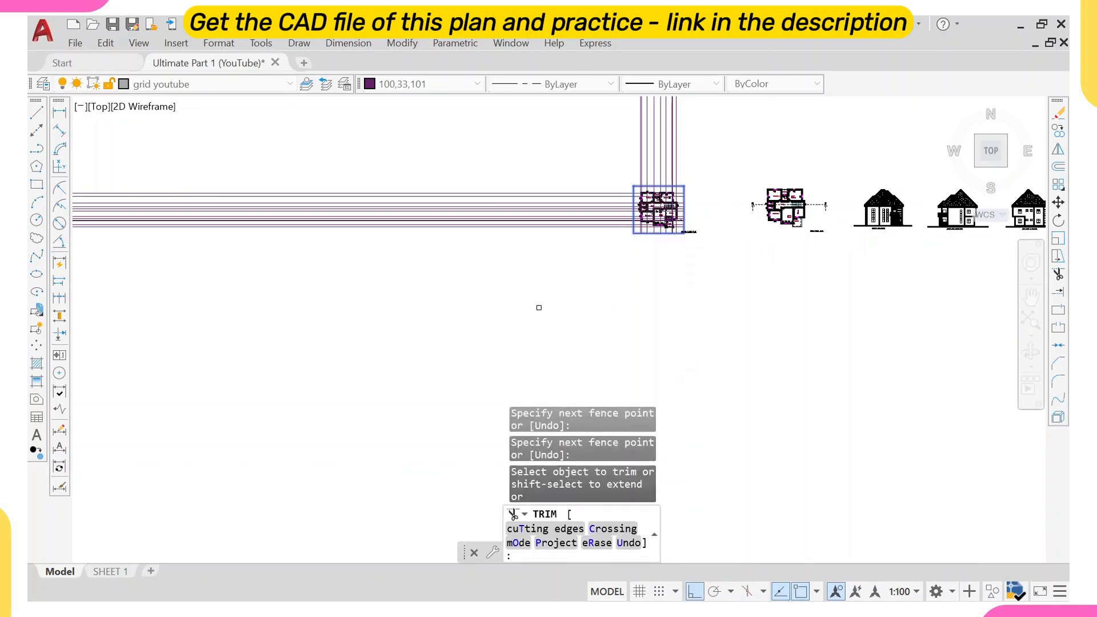
click(521, 251)
click(559, 155)
click(715, 152)
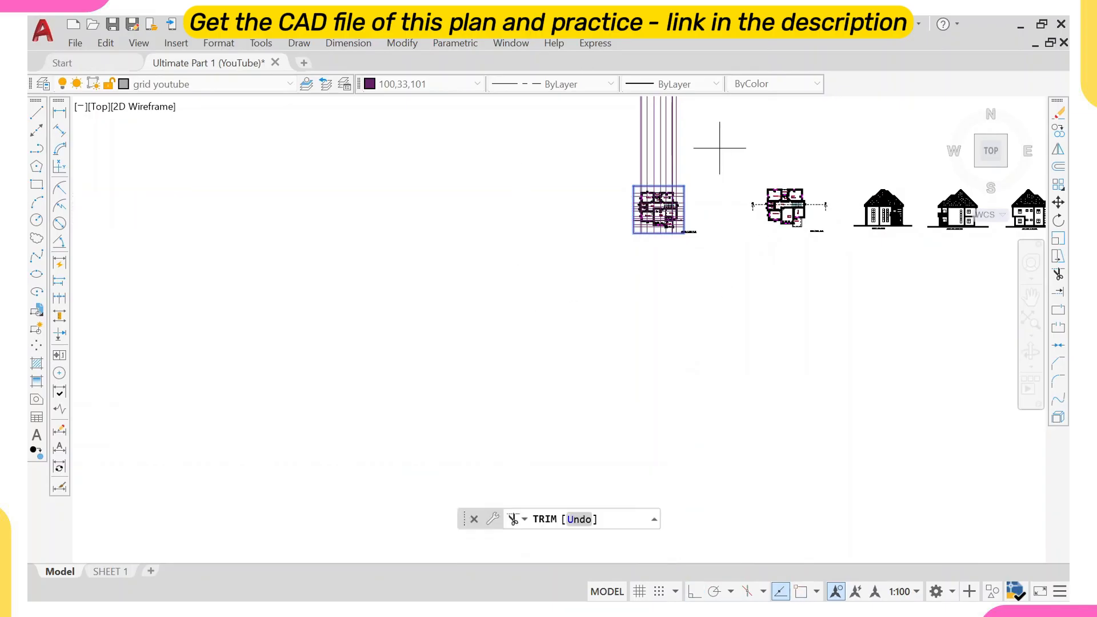
click(595, 147)
key(Return)
key(Escape)
Erase the boundary rectangle around the ground floor plan.
scroll(660, 191, up, 8)
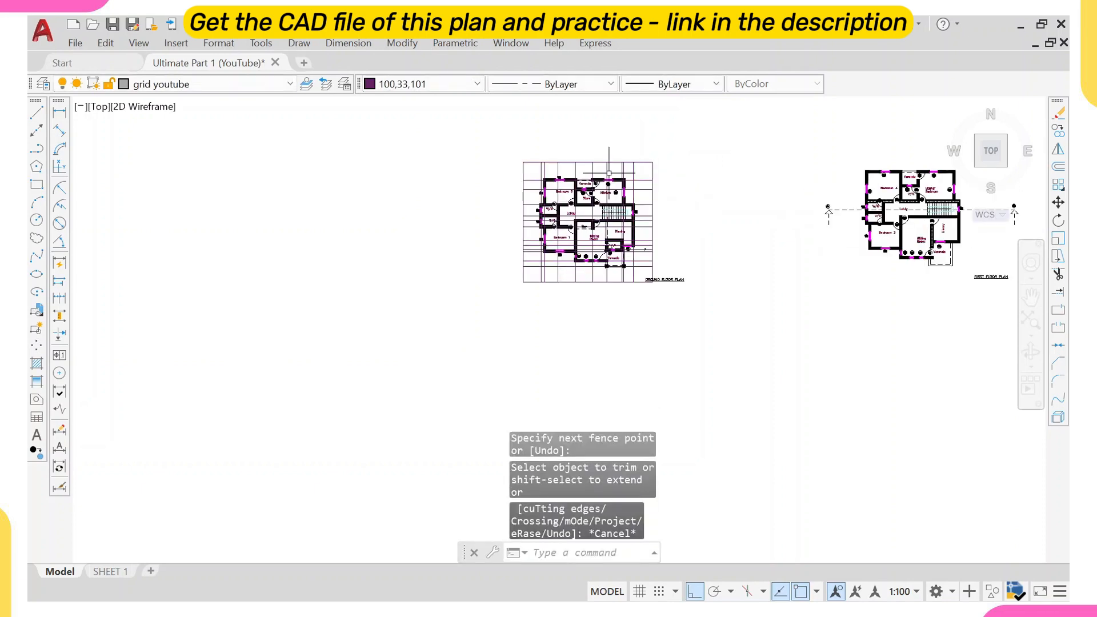
click(497, 182)
click(423, 185)
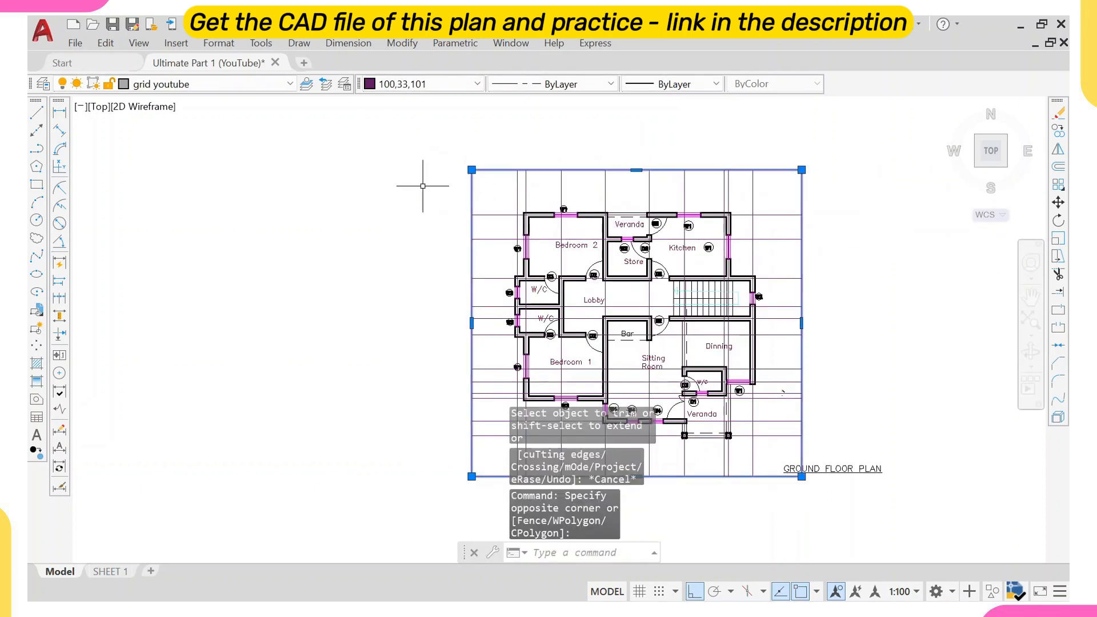
text(e)
key(Return)
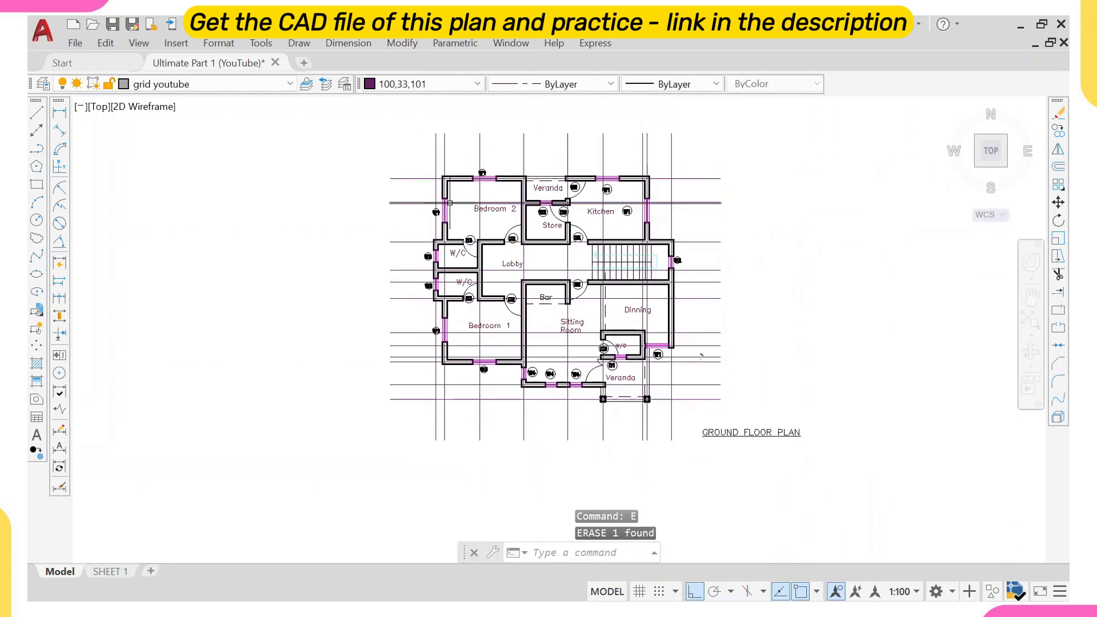
Set column youtube as the current layer.
middle_drag(574, 260, 493, 223)
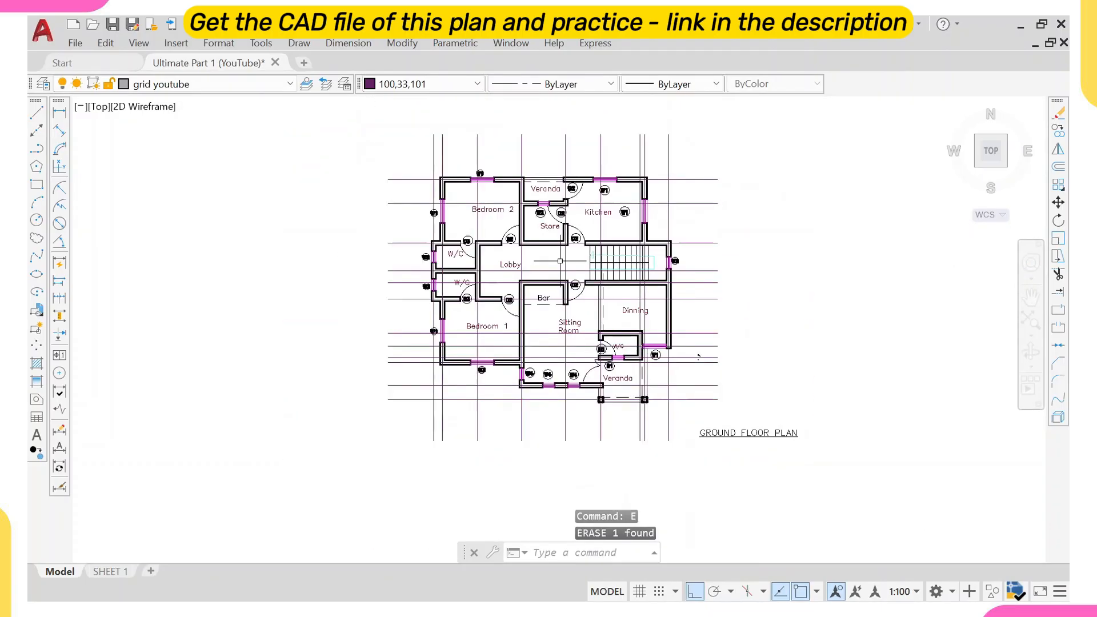
middle_drag(595, 212, 522, 226)
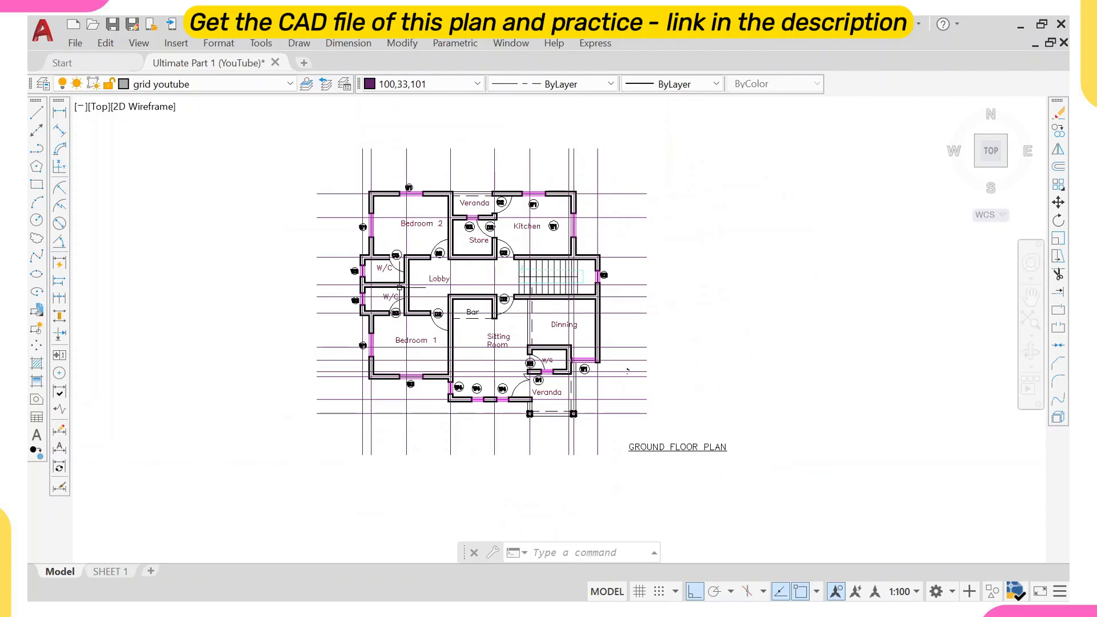
middle_drag(363, 261, 484, 279)
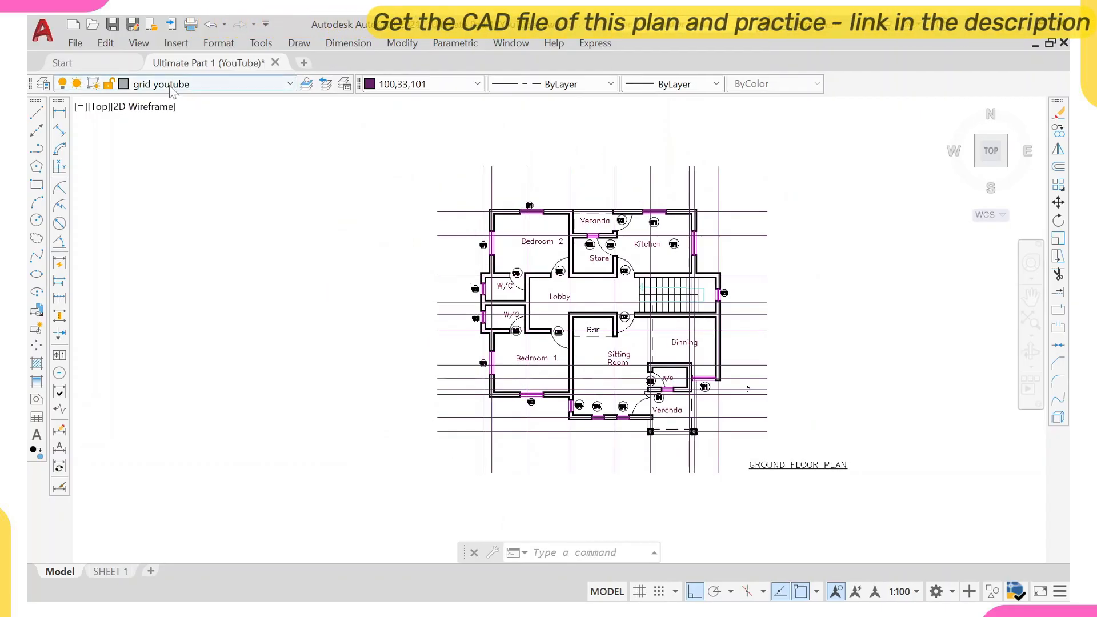
click(189, 84)
scroll(193, 318, down, 2)
scroll(183, 355, down, 4)
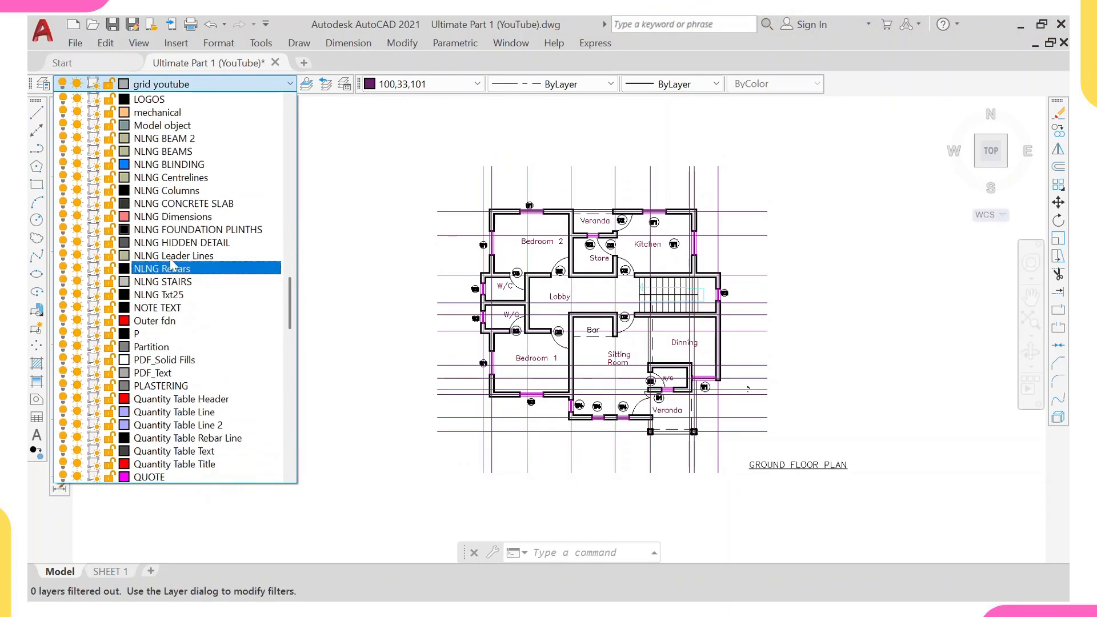
scroll(182, 257, up, 10)
scroll(188, 232, up, 6)
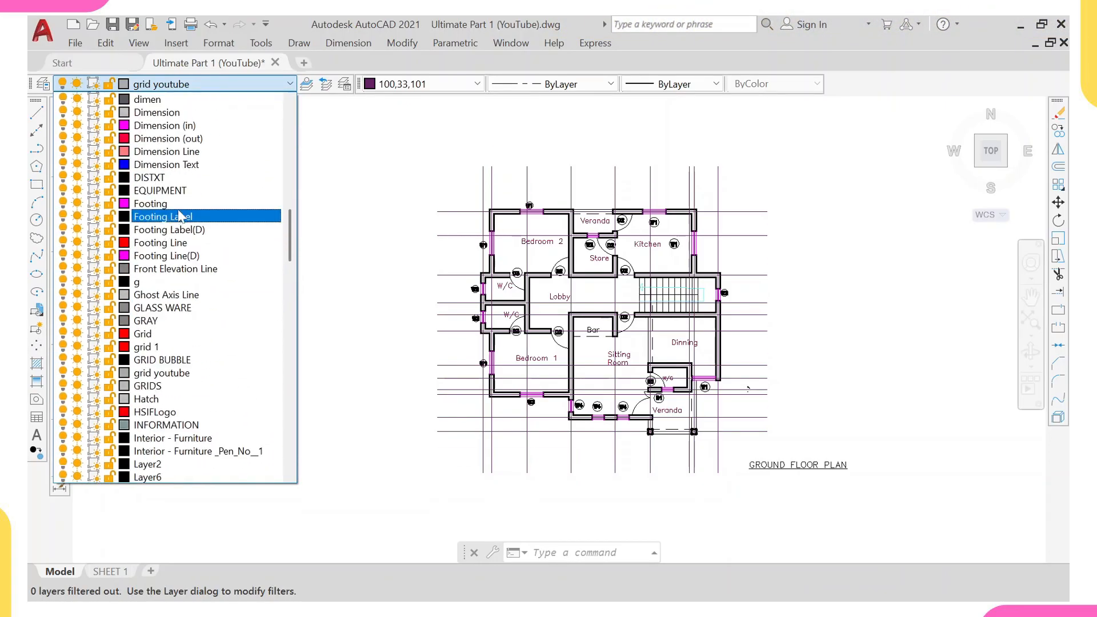
scroll(163, 183, up, 3)
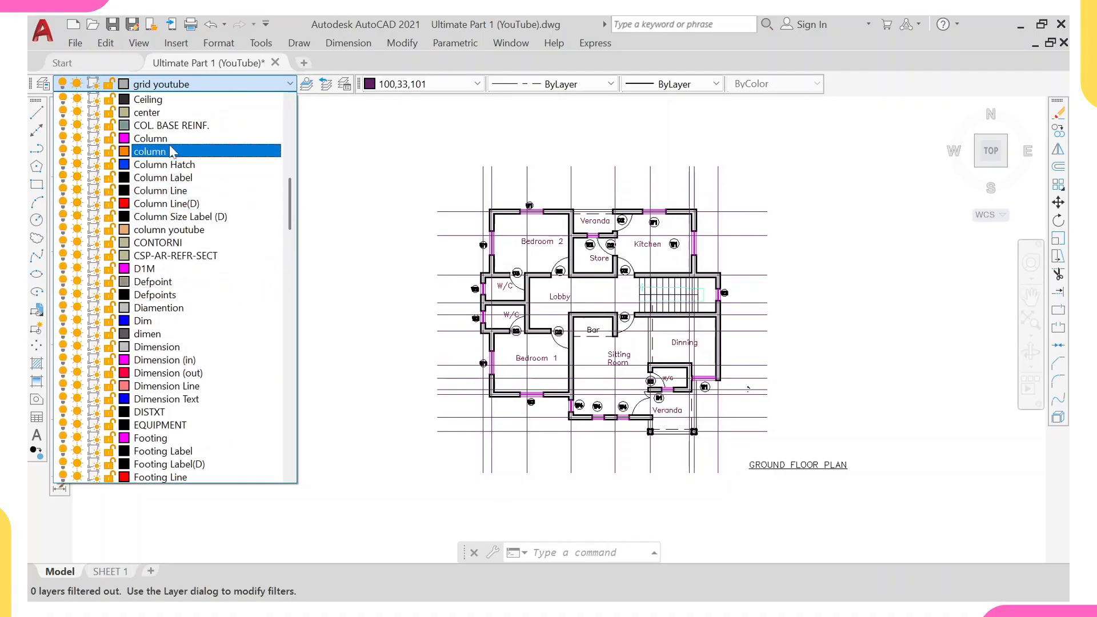
click(178, 230)
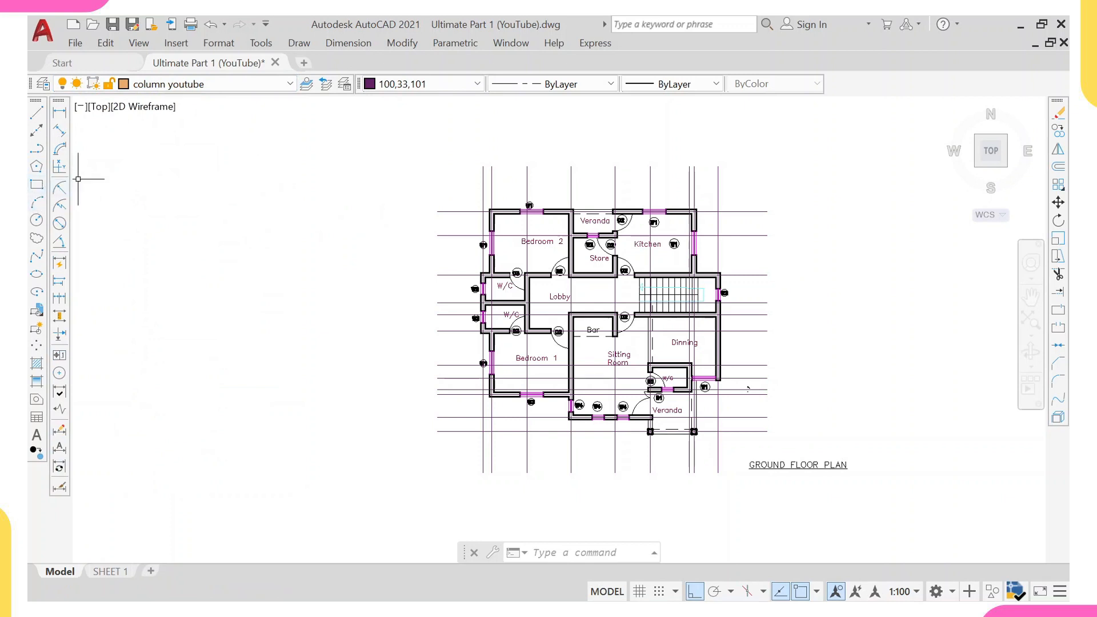
Draw a 225 by 225 column rectangle in the empty area left of the ground floor plan.
text(rec)
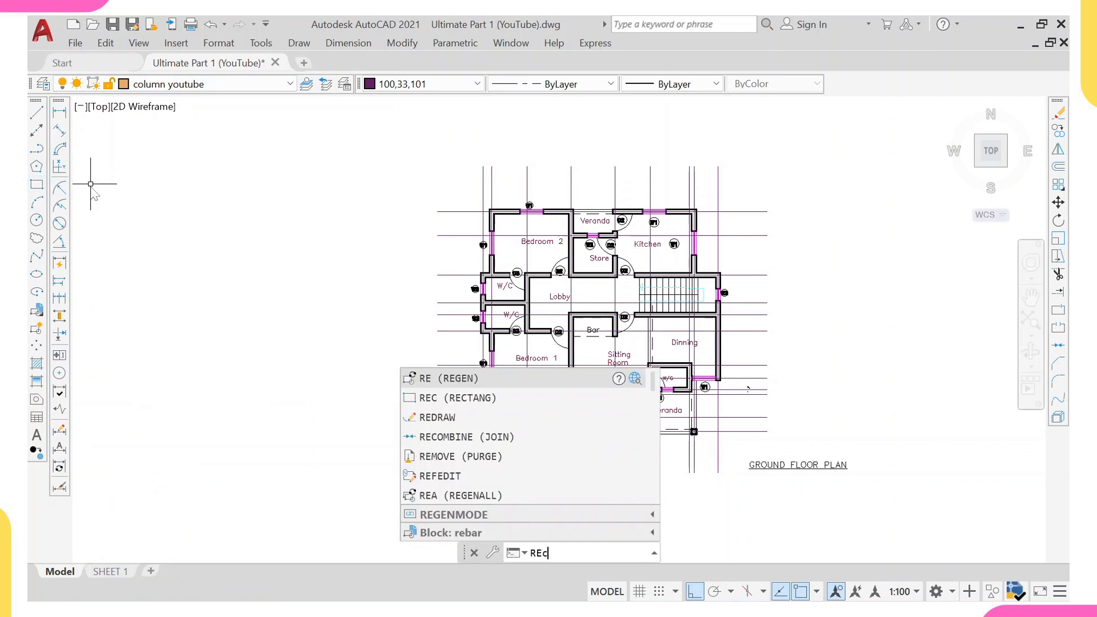
key(Return)
scroll(355, 228, up, 2)
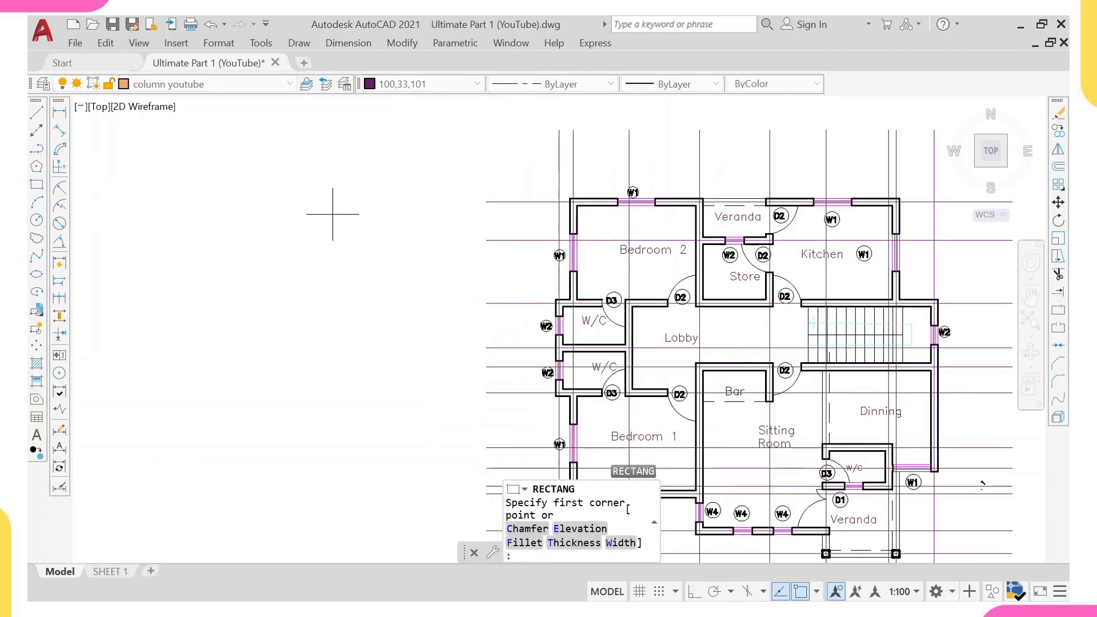
click(344, 214)
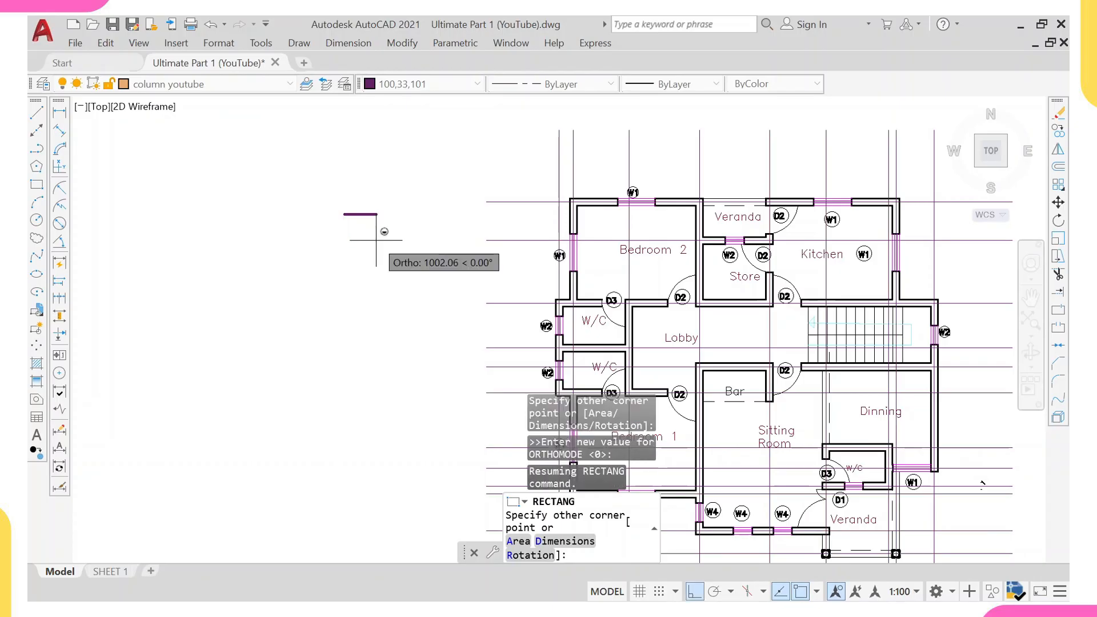
text(@225,225)
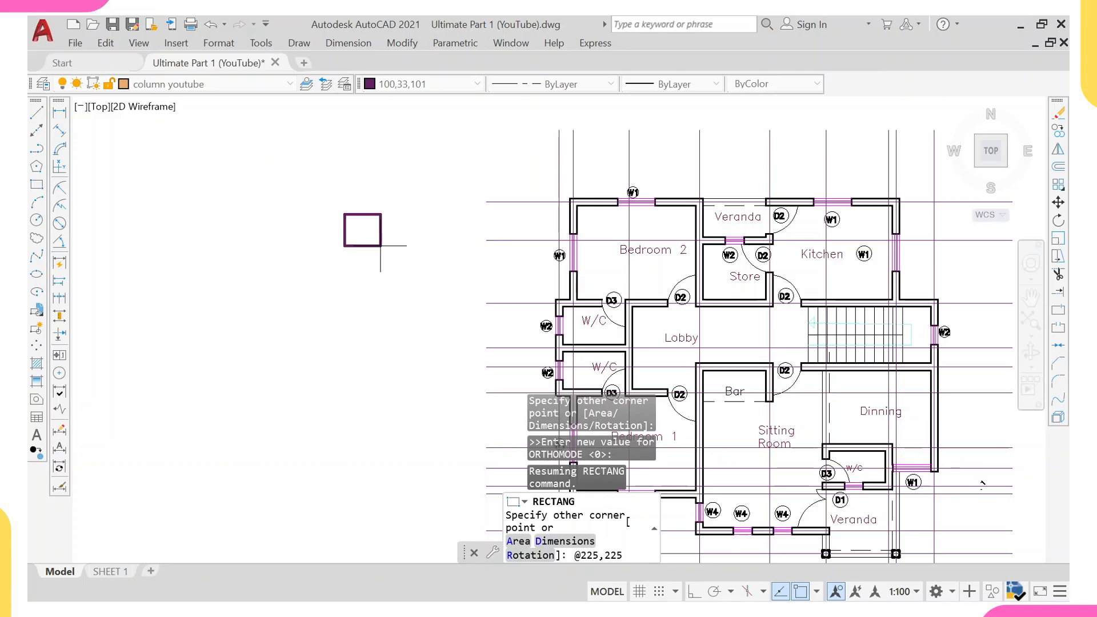
key(Return)
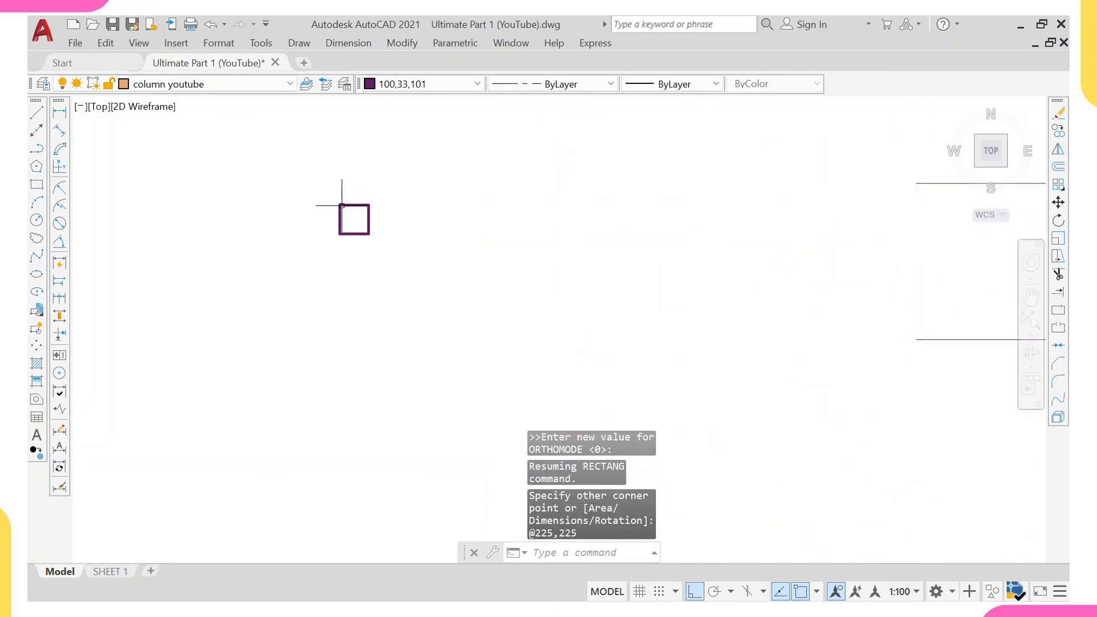
Copy the column rectangle from its corner to the top-left corner of Bedroom 2 at the grid intersection, with ortho off.
scroll(371, 215, down, 3)
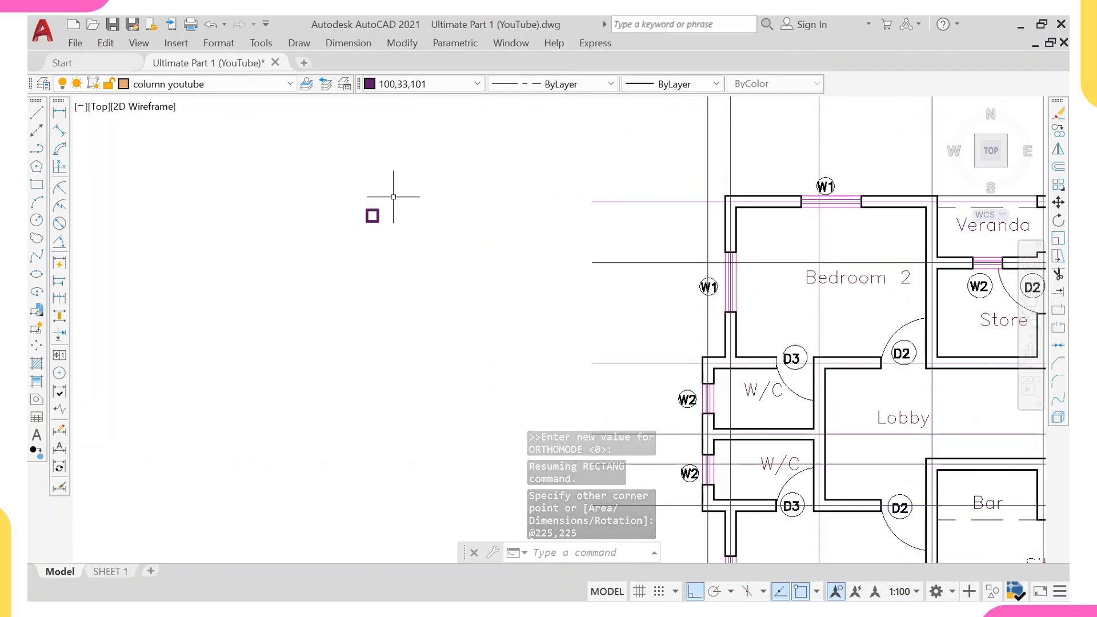
scroll(366, 204, down, 5)
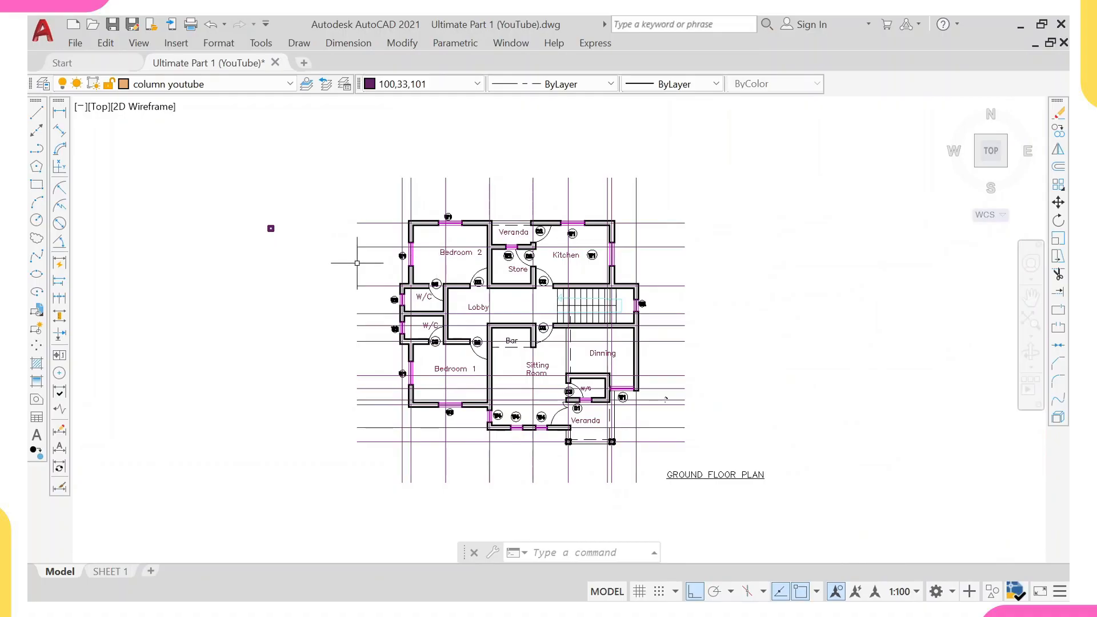
scroll(268, 229, up, 4)
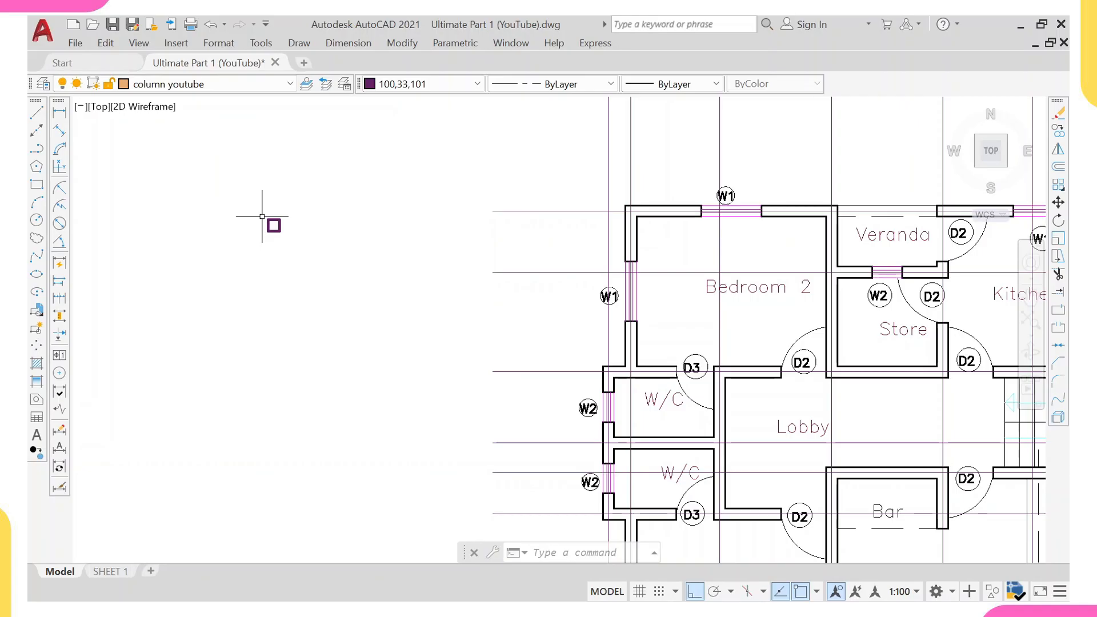
scroll(310, 227, down, 2)
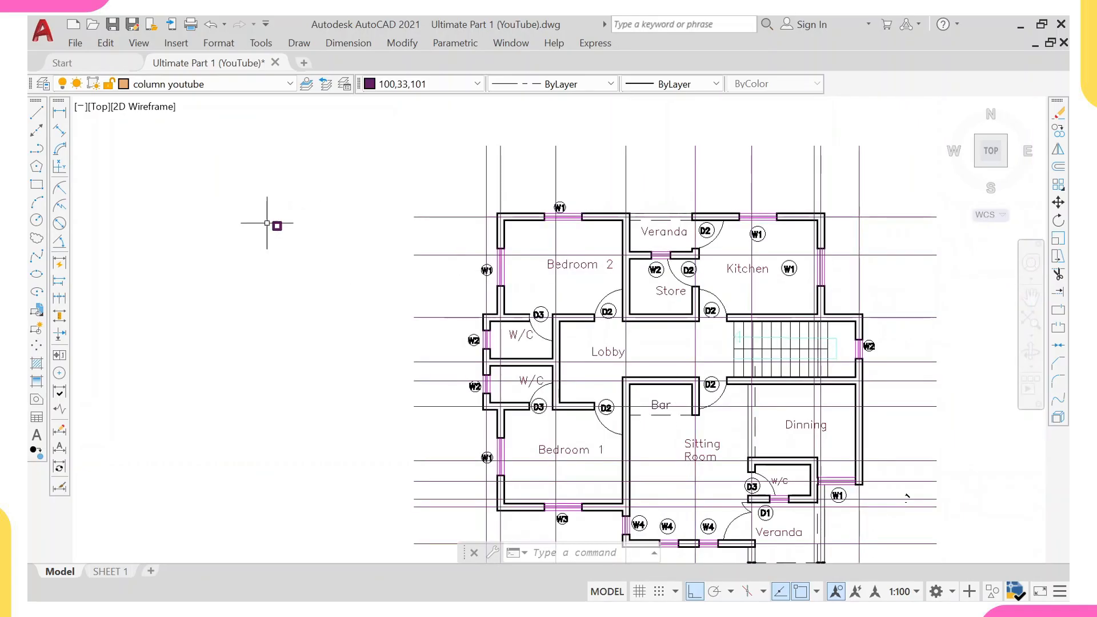
scroll(268, 218, up, 2)
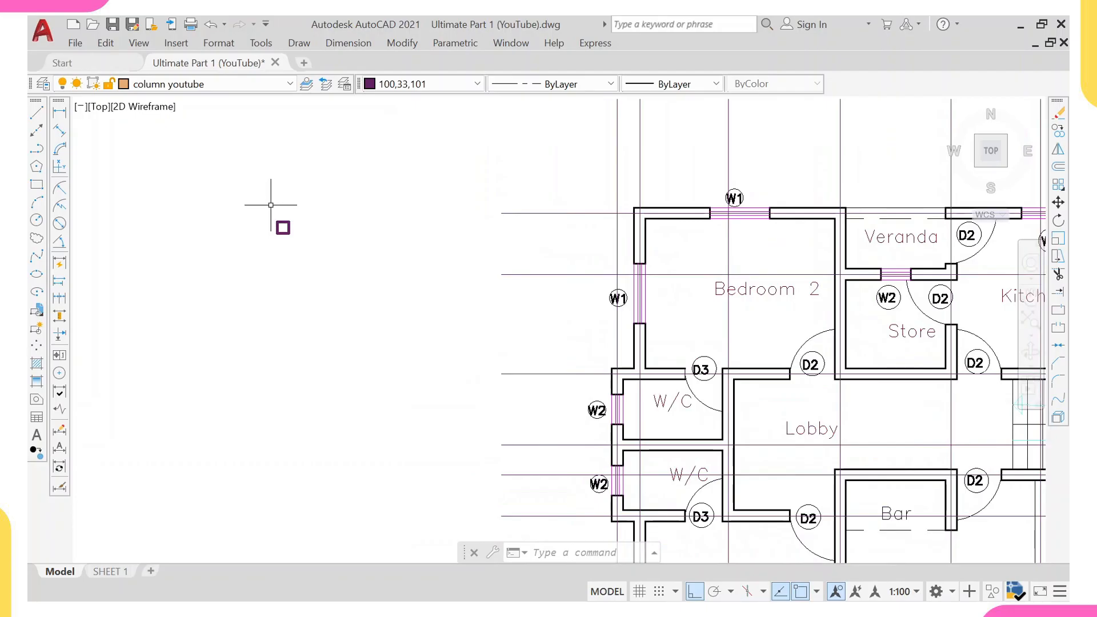
click(269, 204)
click(347, 298)
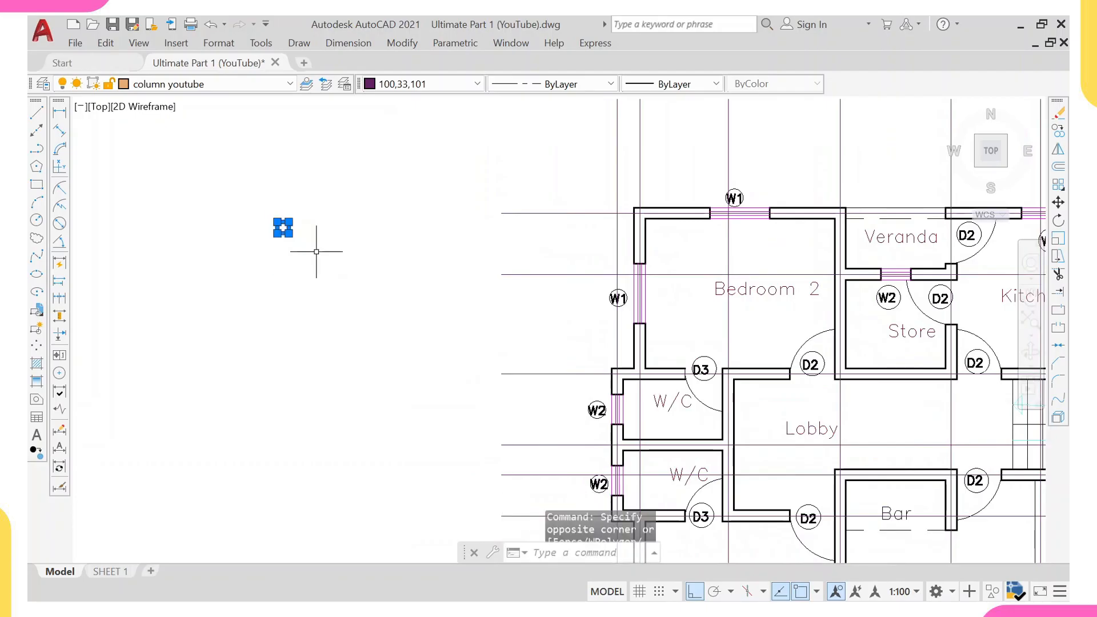
text(co)
key(Return)
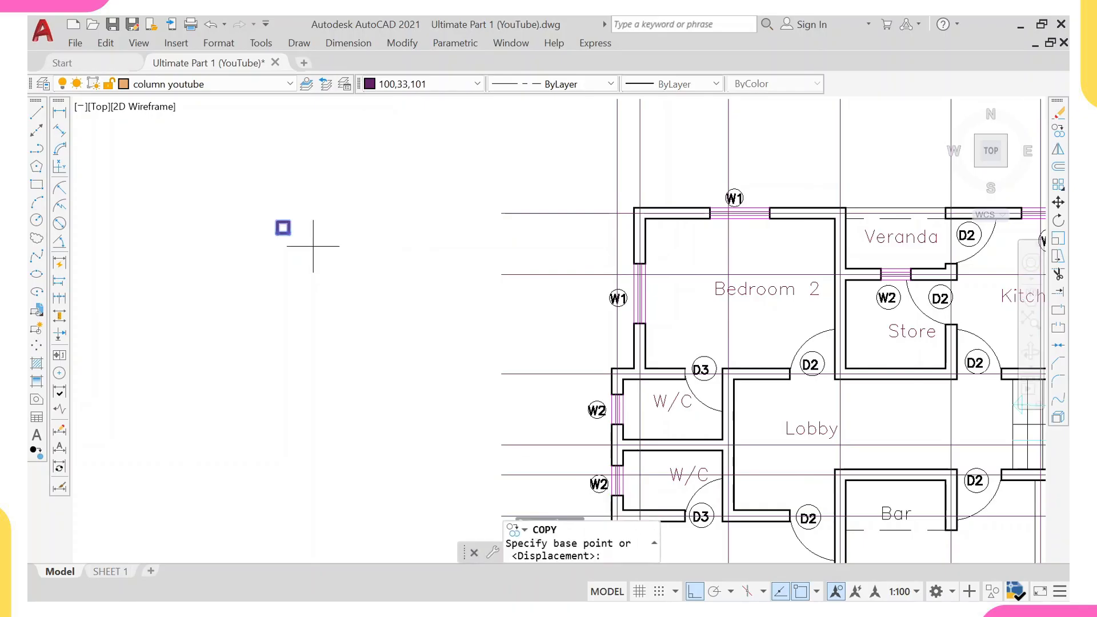
scroll(298, 231, up, 4)
click(262, 223)
scroll(384, 200, down, 5)
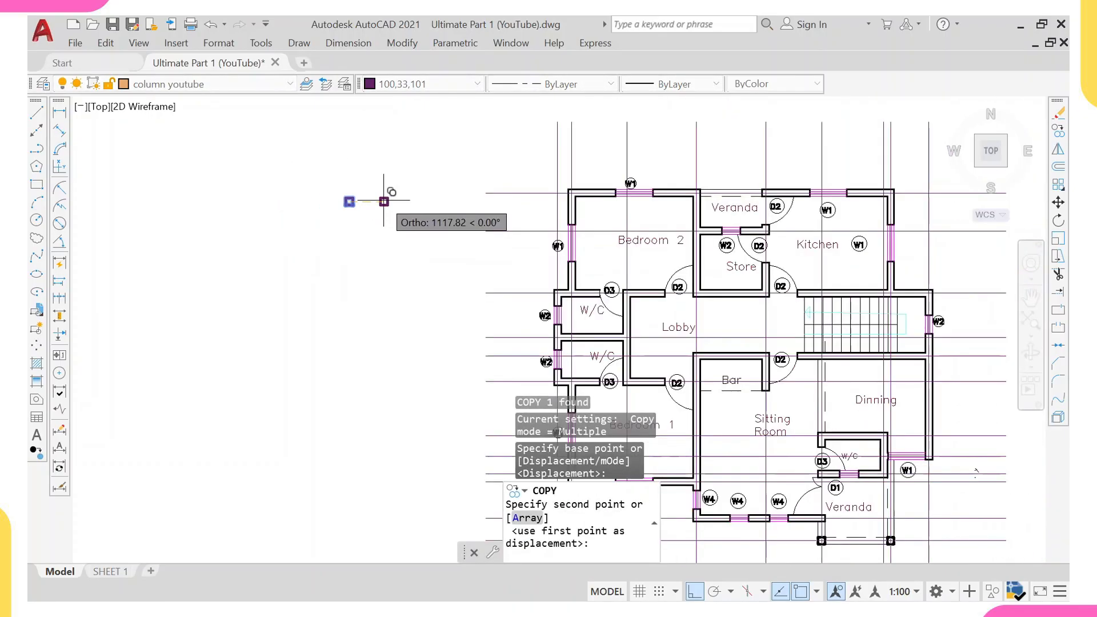
scroll(572, 190, up, 5)
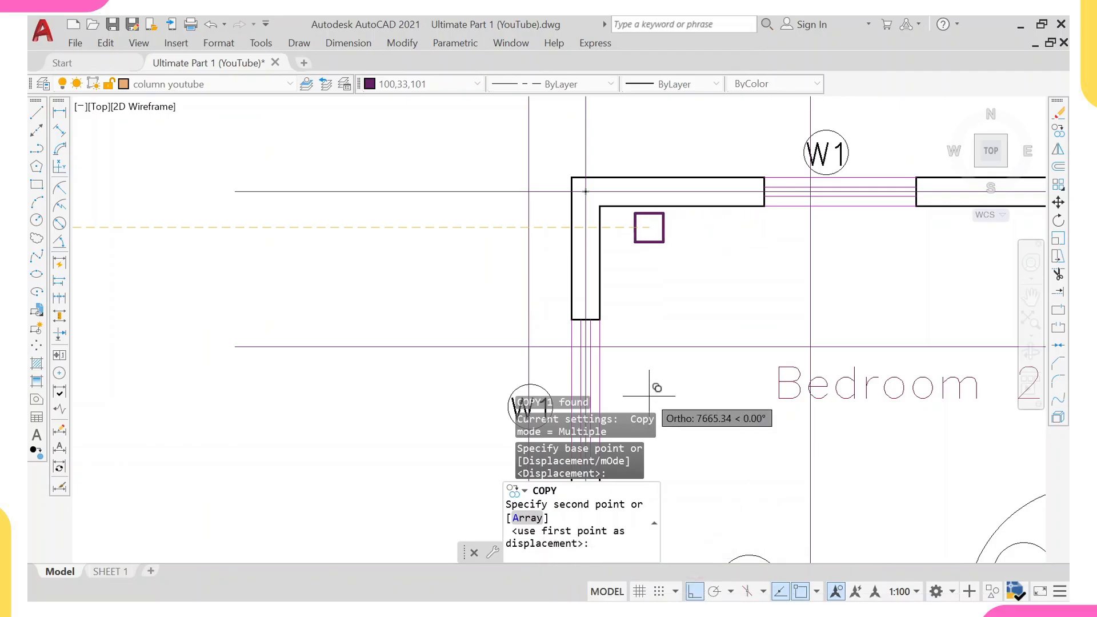
key(F8)
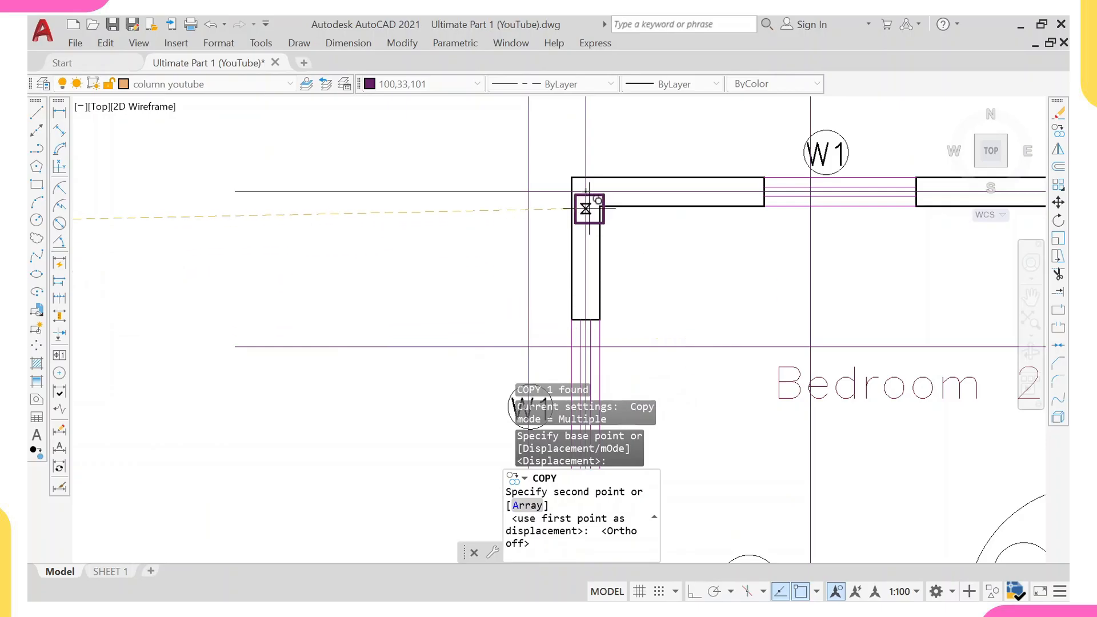
click(586, 191)
Place further column copies at the top wall intersections beside the Veranda and at the Kitchen's top-right corner.
scroll(625, 160, down, 3)
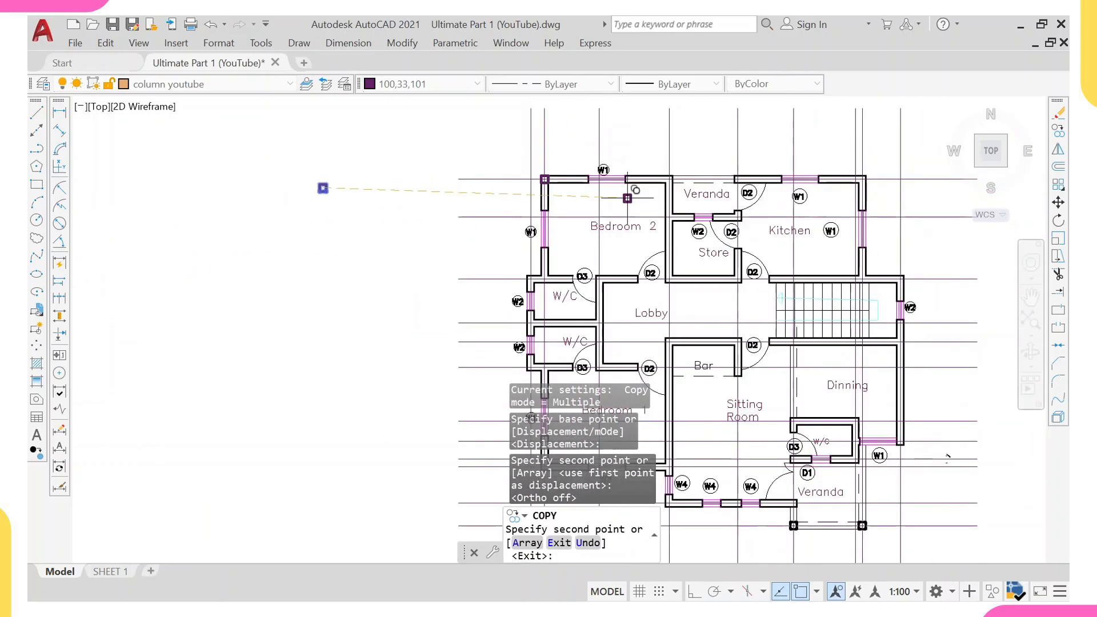
scroll(698, 160, up, 2)
scroll(699, 161, up, 2)
click(674, 186)
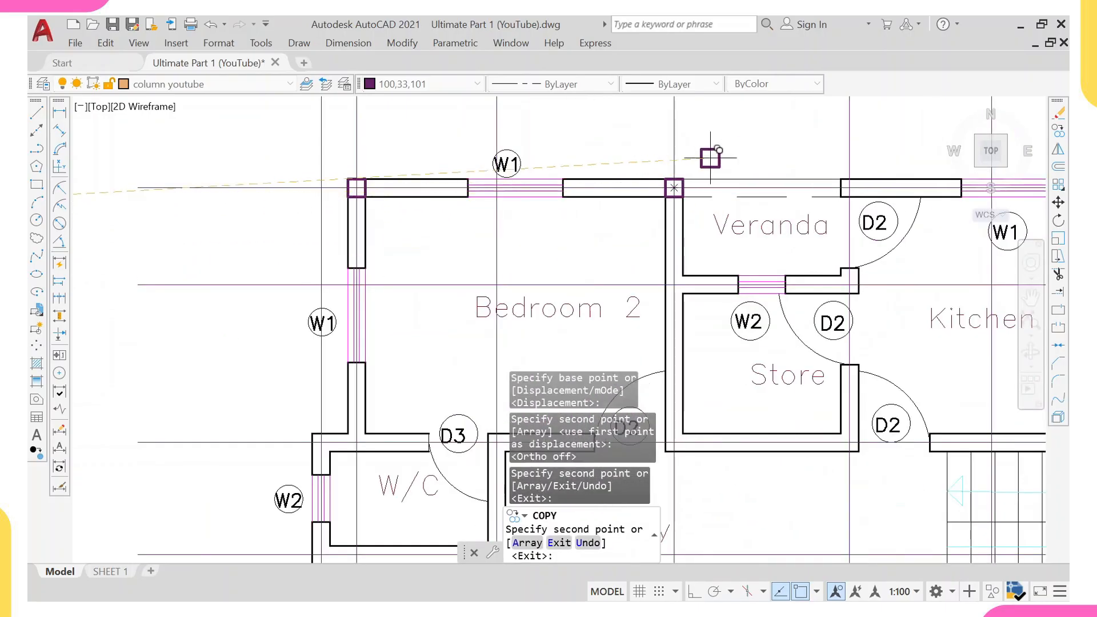
scroll(793, 174, down, 2)
middle_drag(844, 189, 717, 208)
scroll(712, 208, up, 2)
click(684, 189)
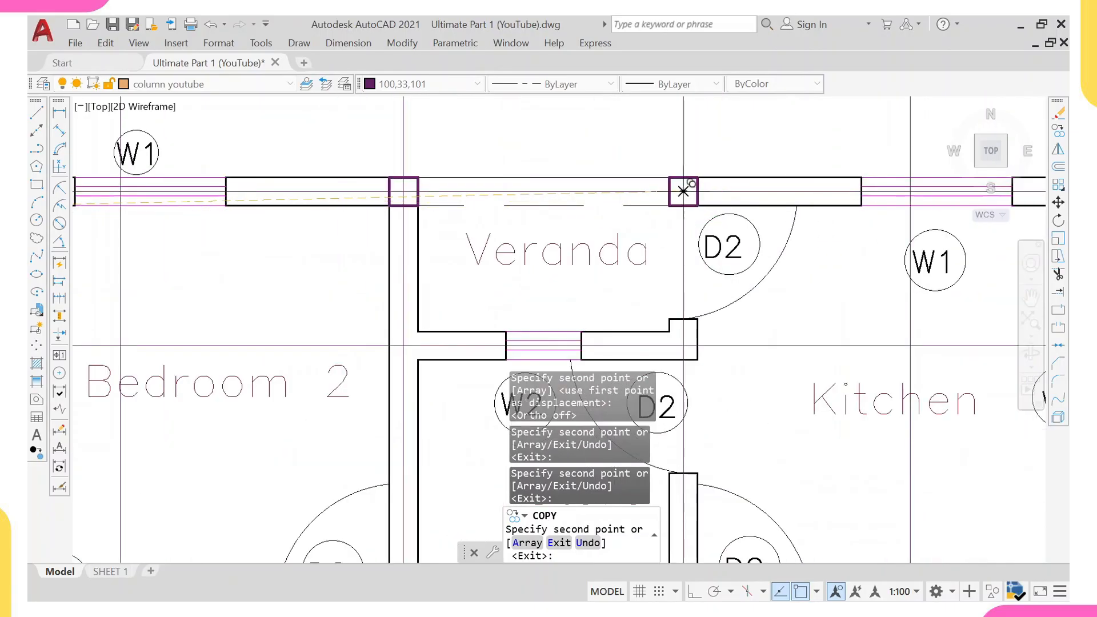
scroll(724, 179, down, 2)
middle_drag(855, 189, 795, 191)
scroll(872, 180, up, 2)
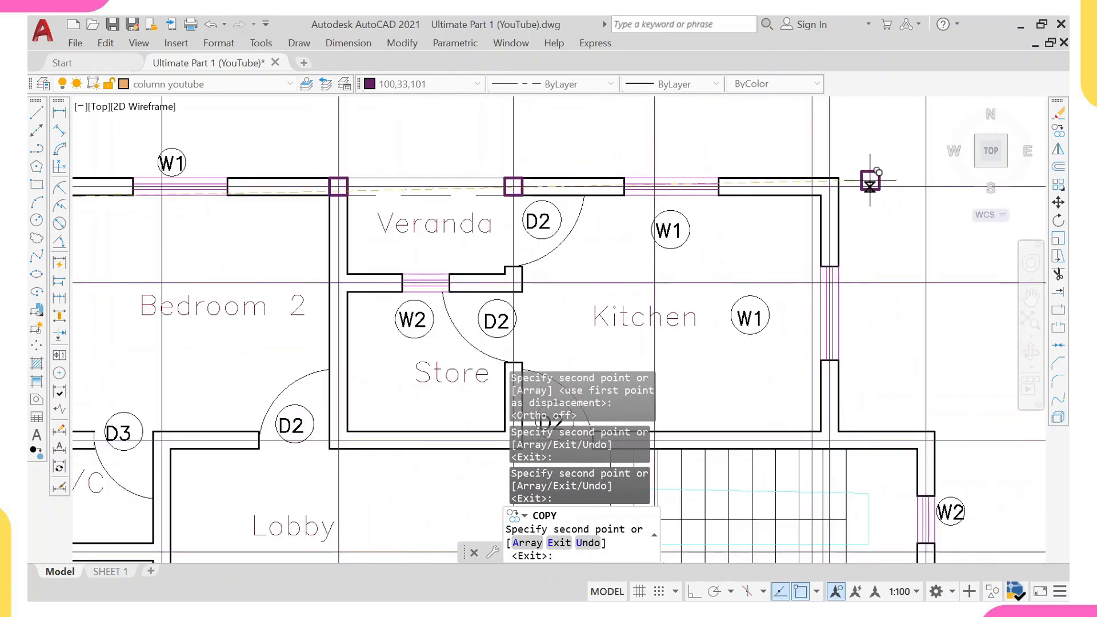
click(829, 186)
Place column copies at the west wall intersections by the W/C rooms and at Bedroom 1's bottom-left corner.
scroll(705, 195, down, 2)
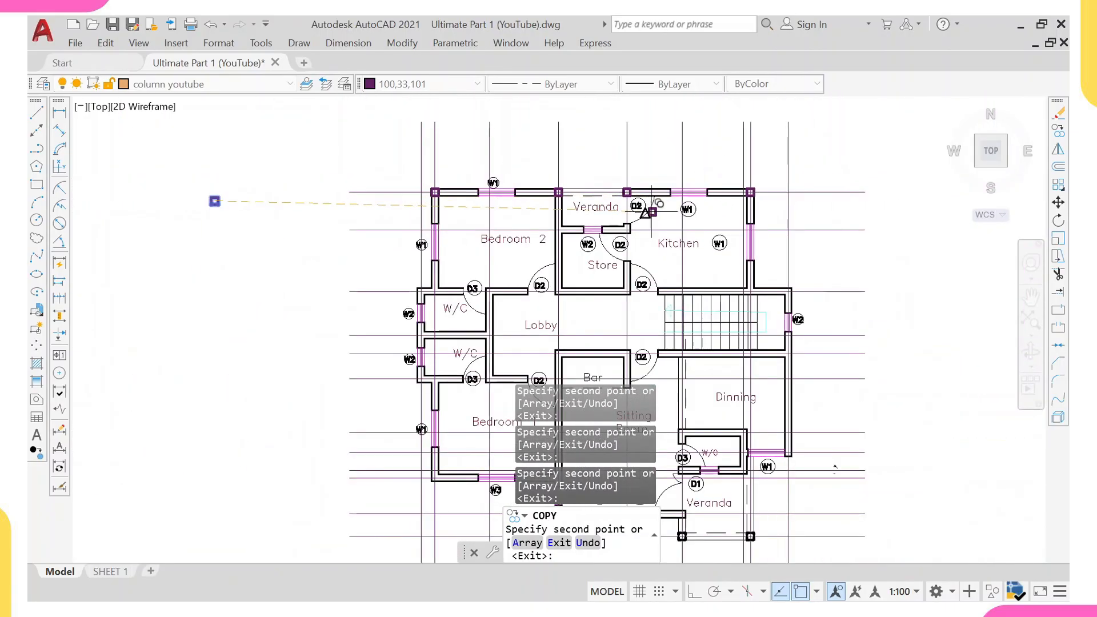
scroll(435, 301, up, 2)
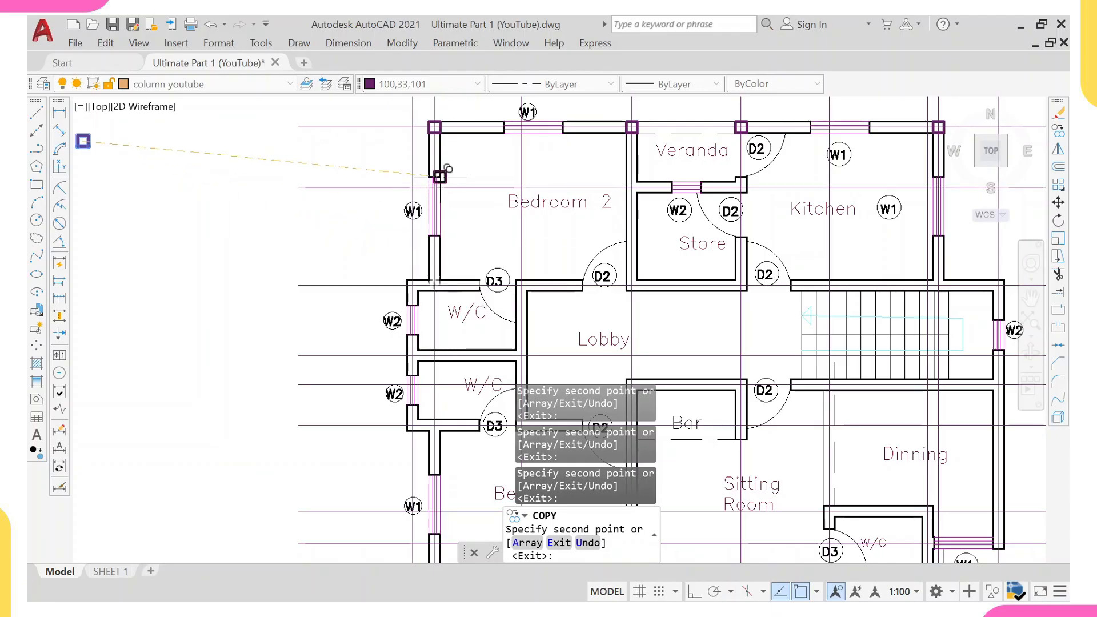
middle_drag(434, 121, 416, 207)
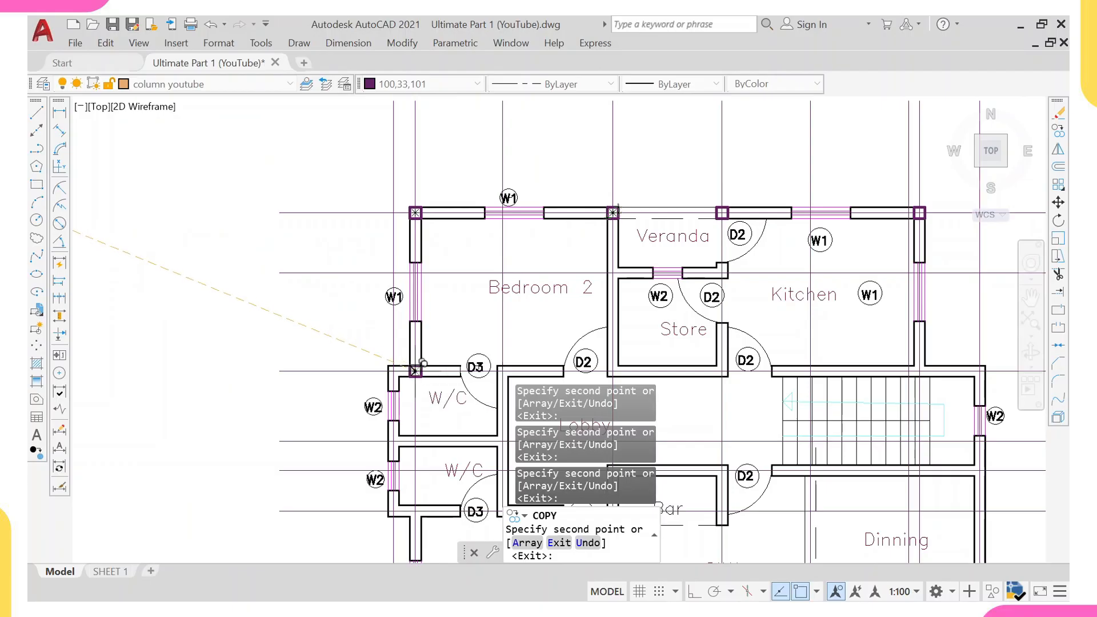
scroll(423, 364, up, 2)
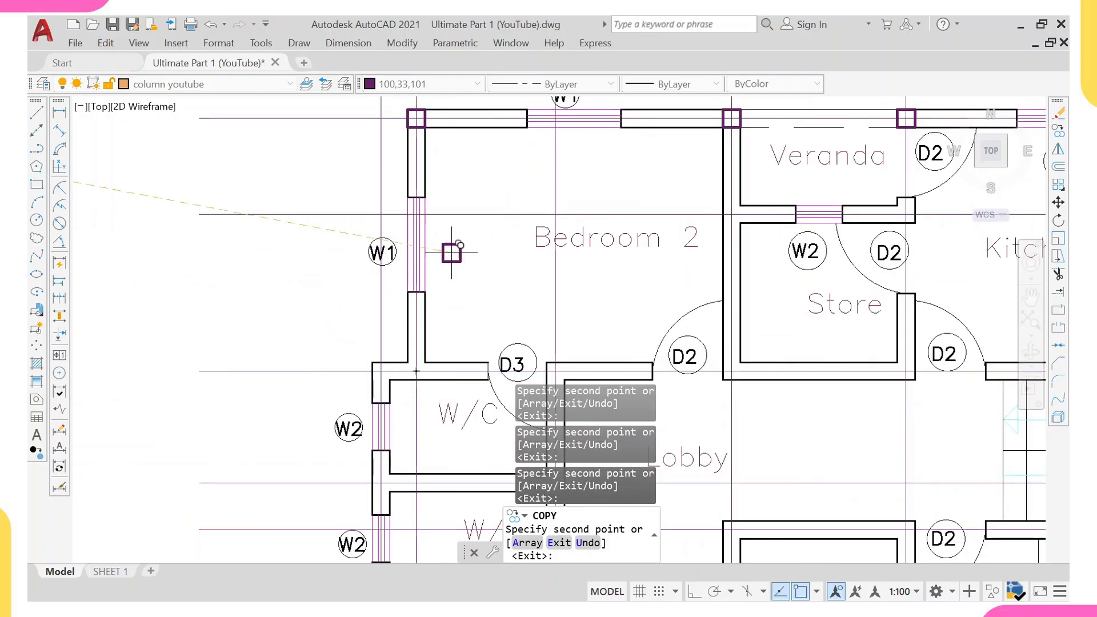
scroll(466, 188, down, 2)
middle_drag(465, 187, 452, 228)
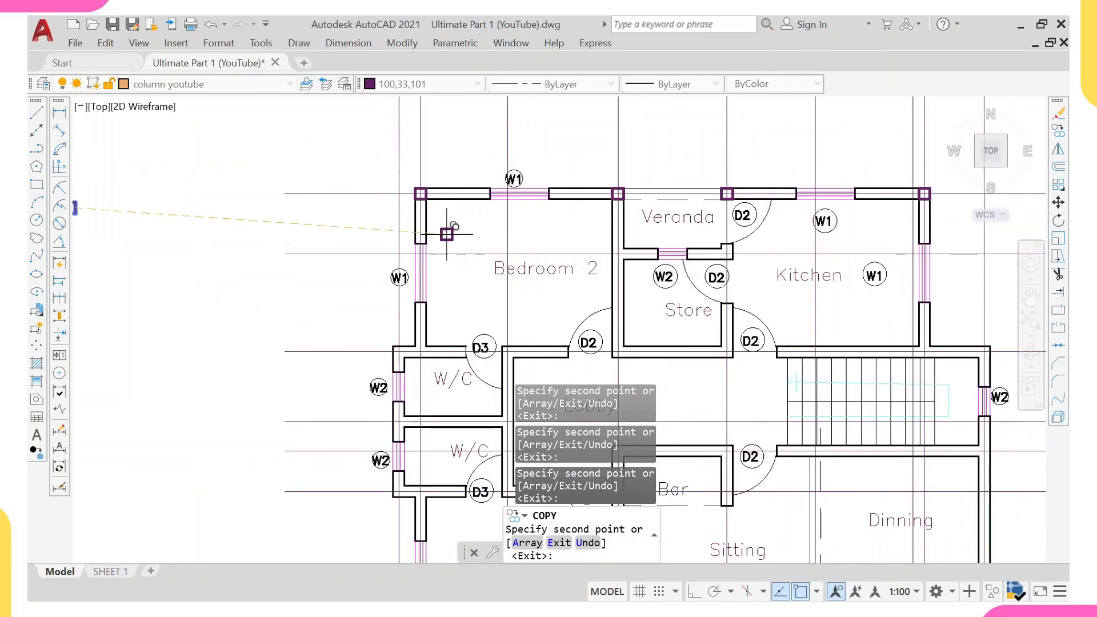
scroll(420, 351, up, 2)
scroll(419, 349, up, 2)
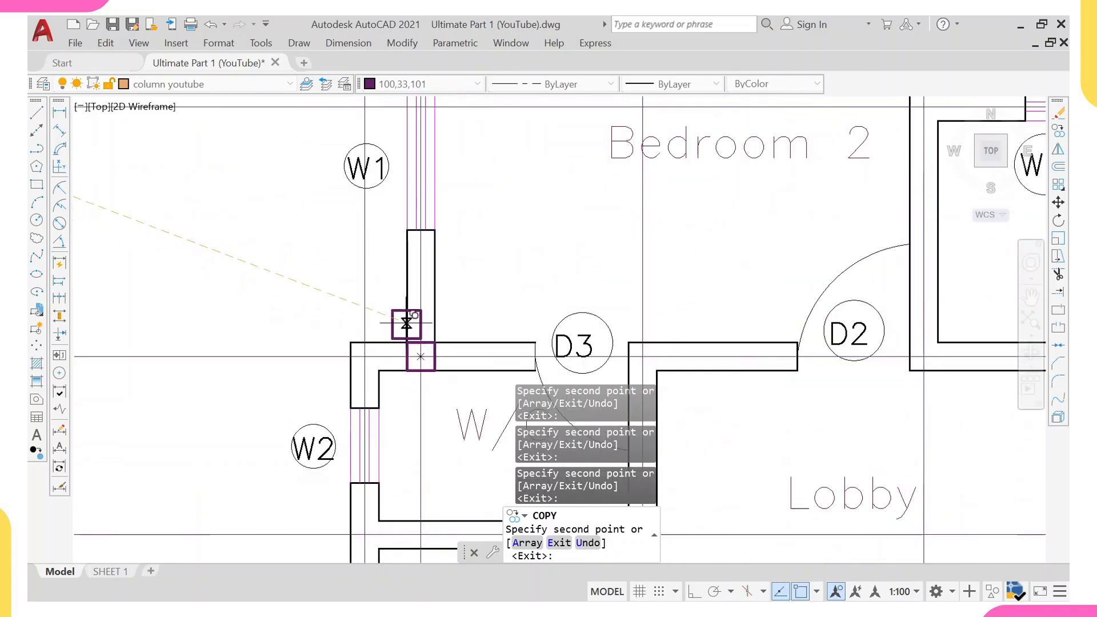
scroll(409, 323, down, 8)
scroll(427, 374, up, 5)
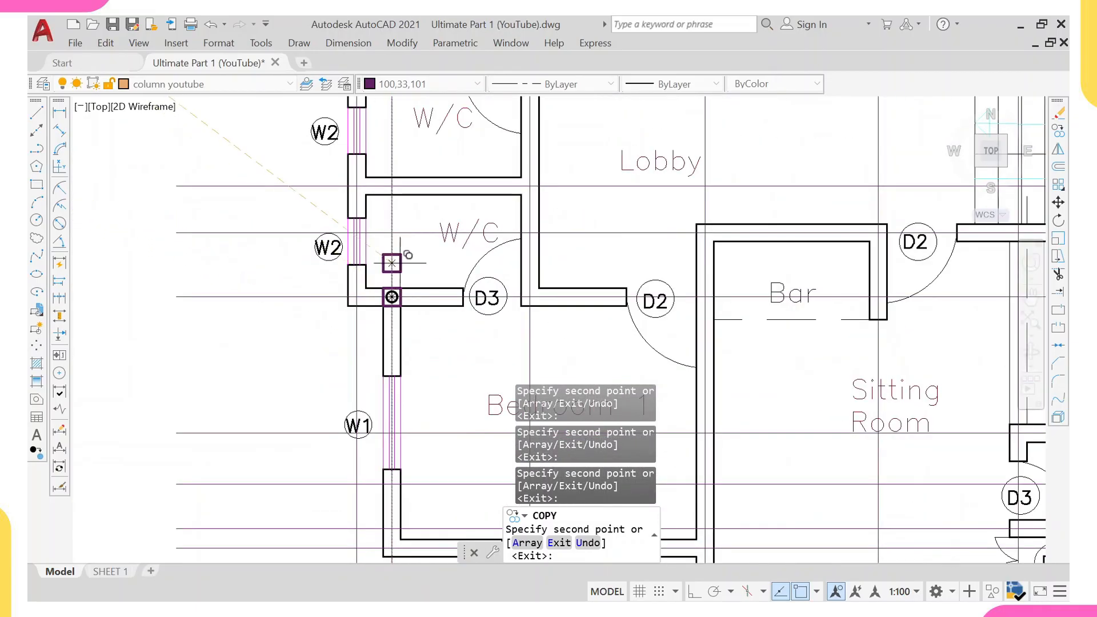
scroll(392, 297, down, 5)
scroll(408, 370, up, 5)
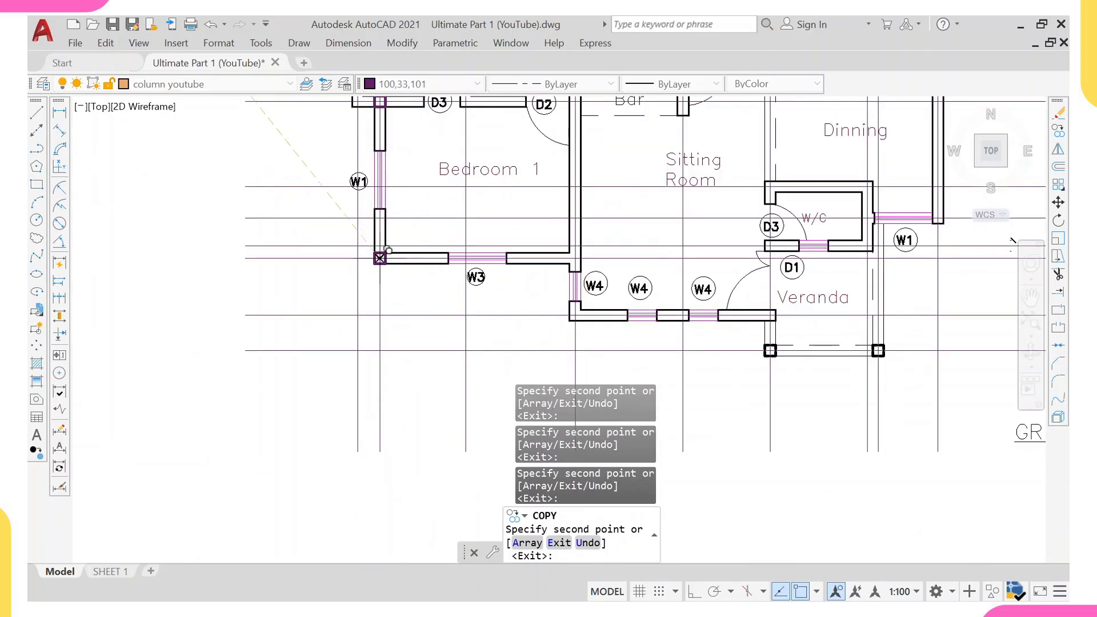
scroll(577, 258, up, 4)
Place column copies along the bottom walls at Bedroom 1, the Sitting Room and the Veranda corners.
click(596, 259)
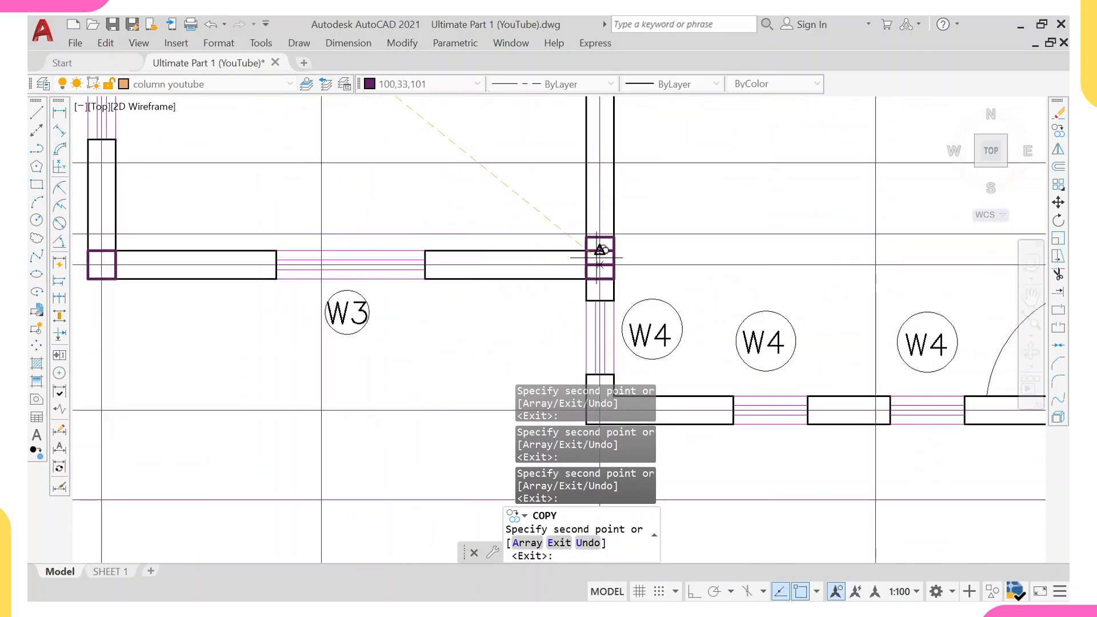
scroll(595, 327, down, 2)
scroll(595, 327, down, 1)
middle_drag(620, 425, 595, 320)
scroll(572, 236, up, 2)
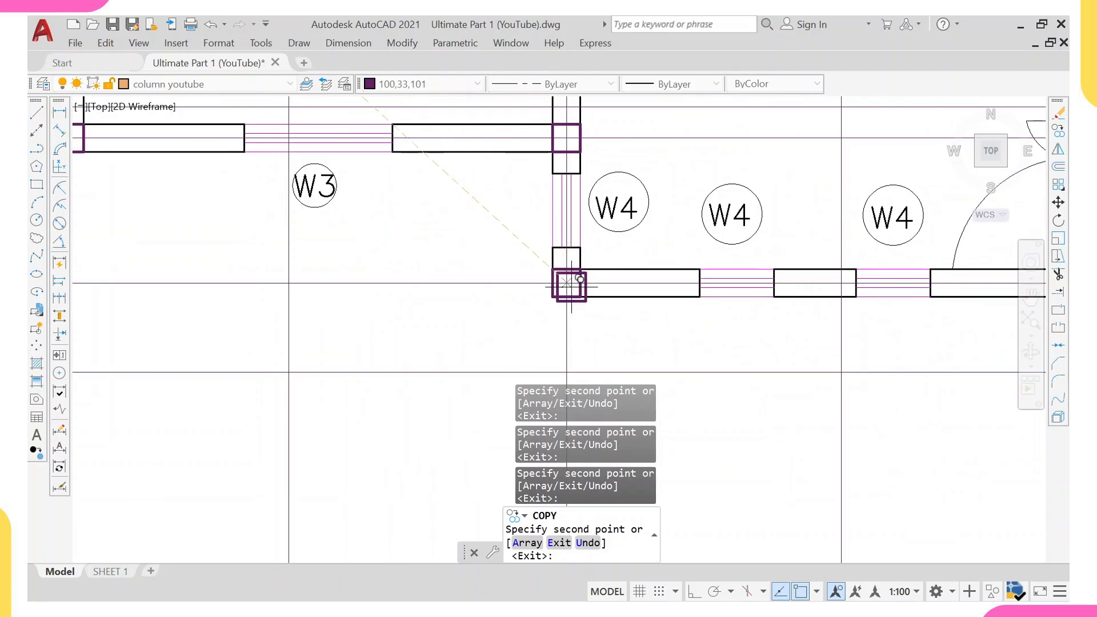
click(569, 285)
scroll(736, 236, down, 2)
middle_drag(870, 272, 657, 285)
scroll(660, 269, up, 3)
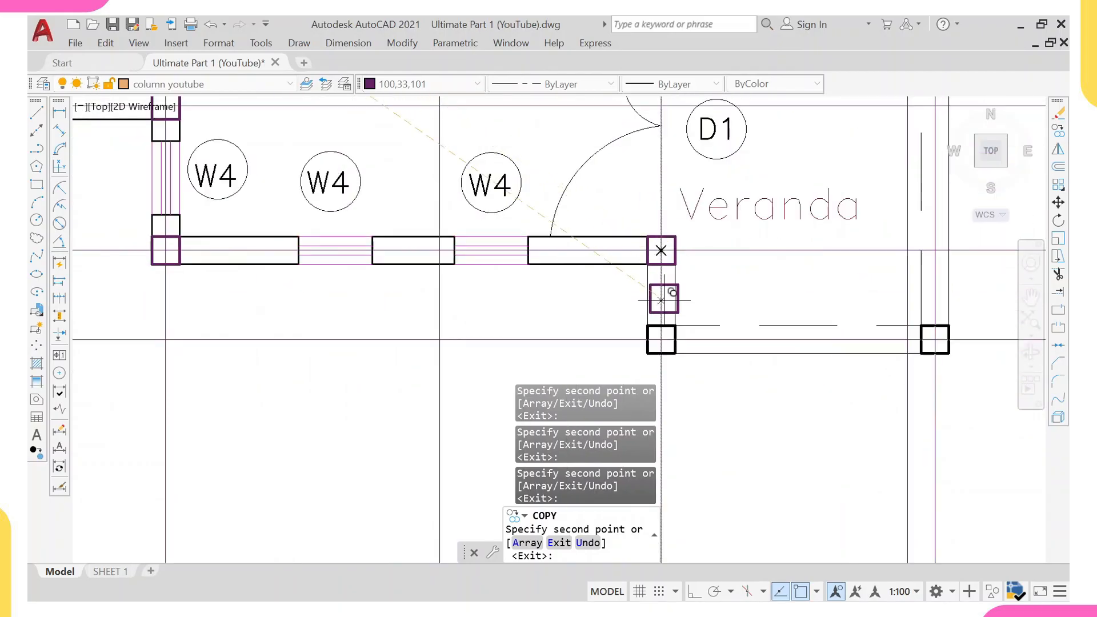
click(661, 339)
scroll(743, 309, down, 3)
scroll(754, 314, up, 2)
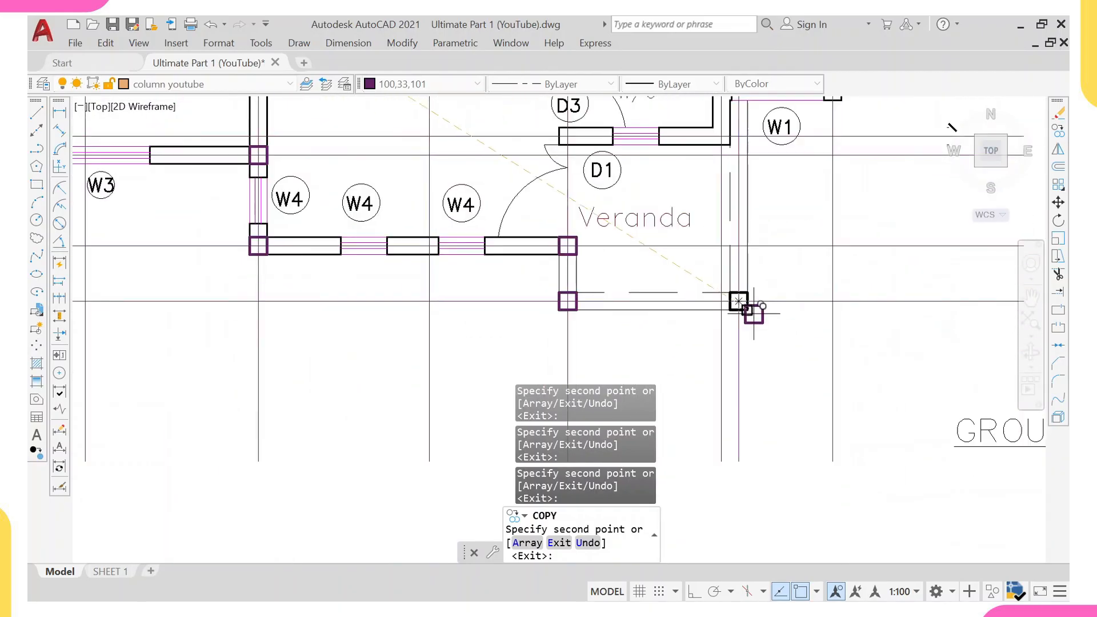
click(739, 301)
Place column copies at the wall intersections along the staircase's right wall and at the Dining room's bottom-right corner.
scroll(743, 303, down, 2)
middle_drag(742, 188, 674, 414)
scroll(702, 295, down, 2)
scroll(617, 282, down, 2)
scroll(509, 263, up, 4)
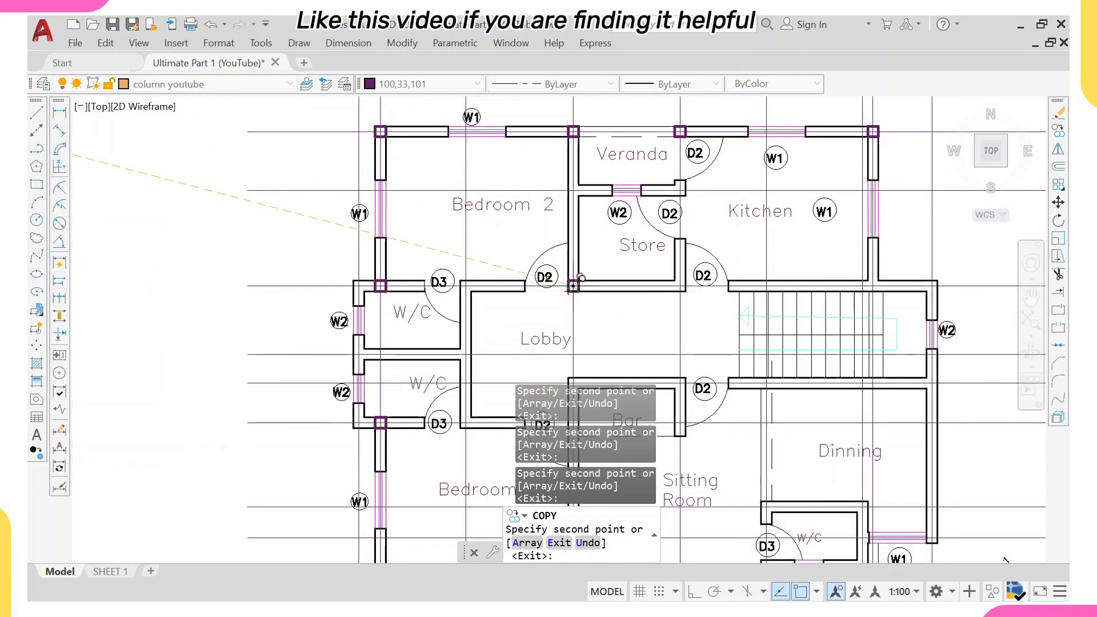
scroll(577, 281, up, 5)
scroll(572, 280, down, 4)
scroll(665, 258, up, 3)
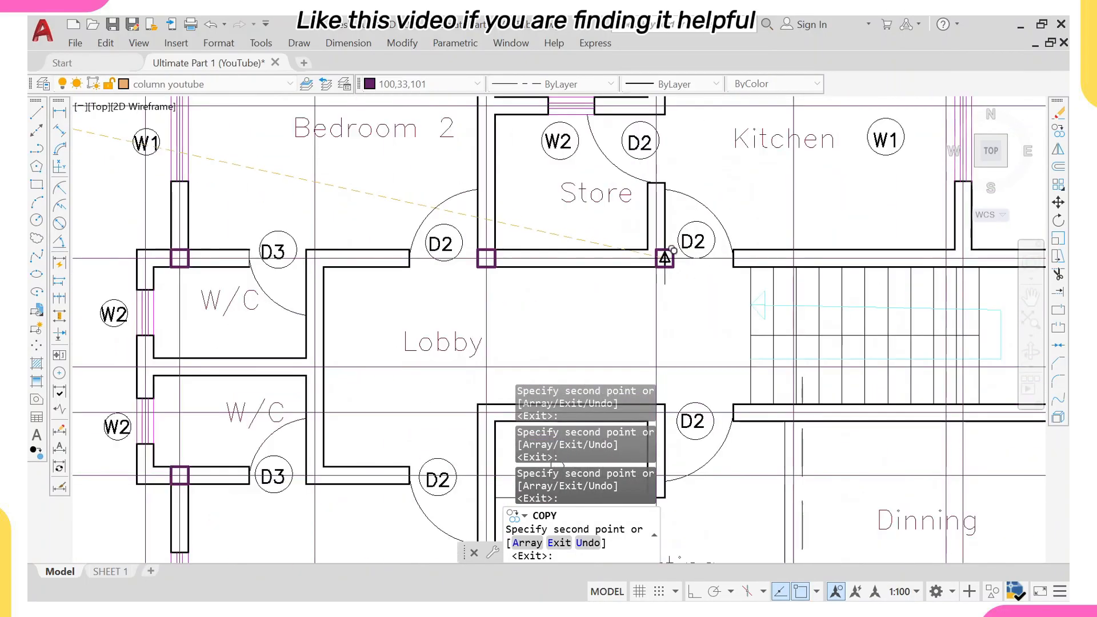
scroll(656, 258, down, 4)
scroll(658, 257, up, 6)
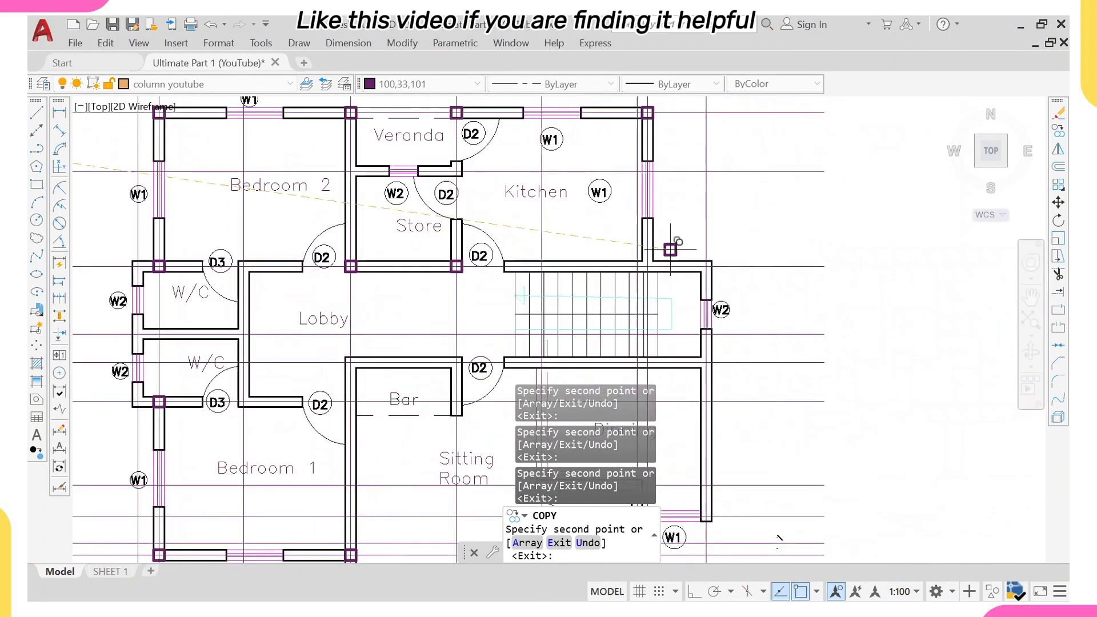
scroll(627, 281, down, 6)
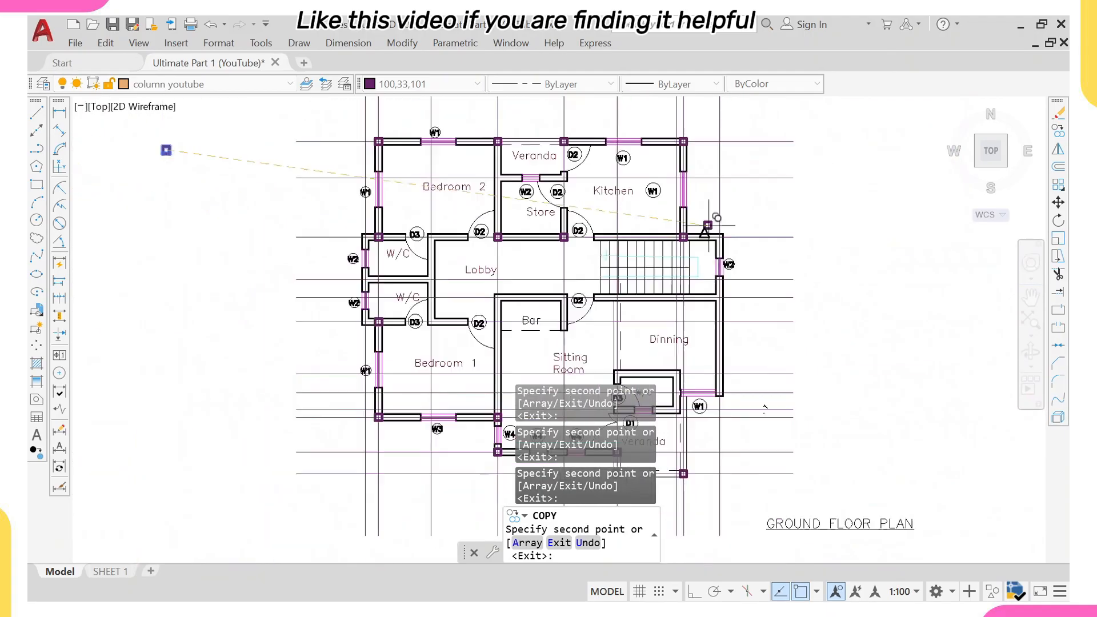
scroll(669, 246, up, 4)
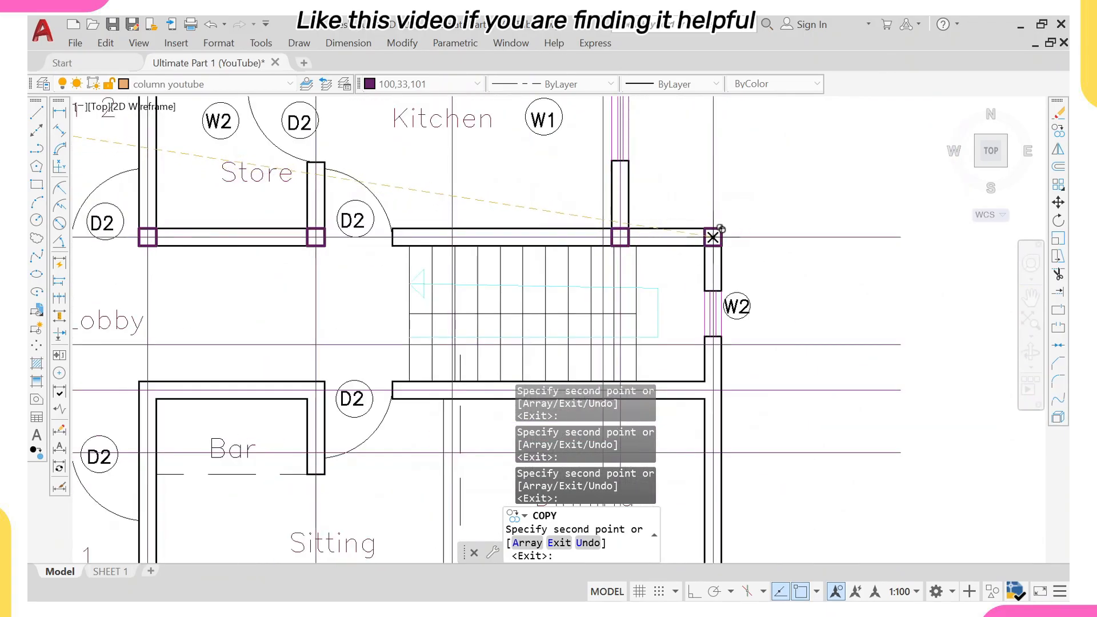
scroll(714, 237, down, 5)
scroll(715, 280, up, 5)
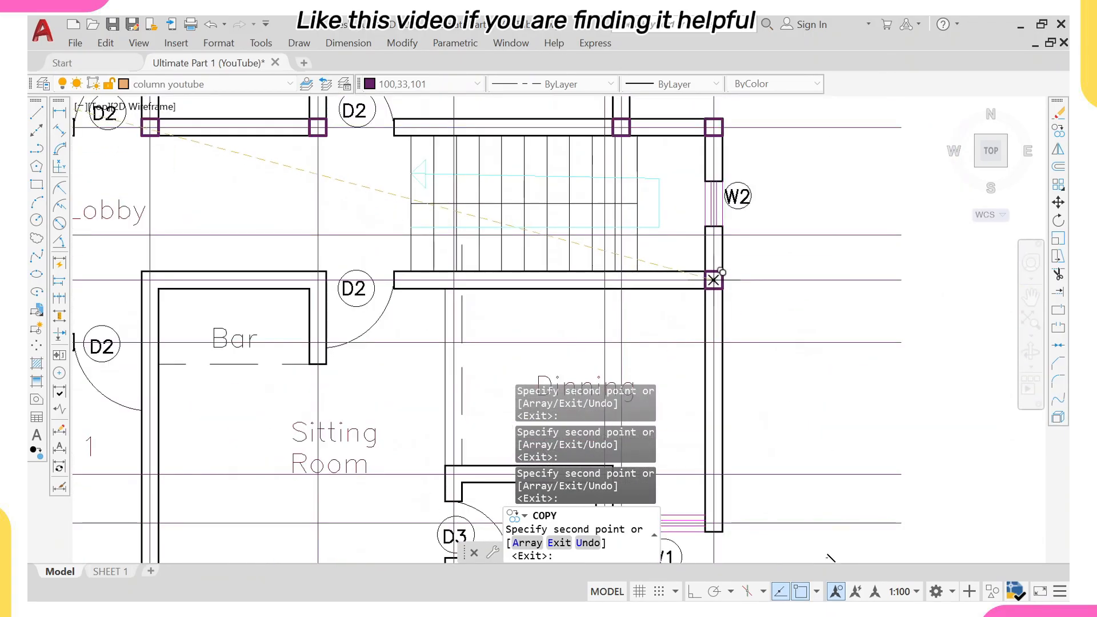
scroll(706, 245, down, 2)
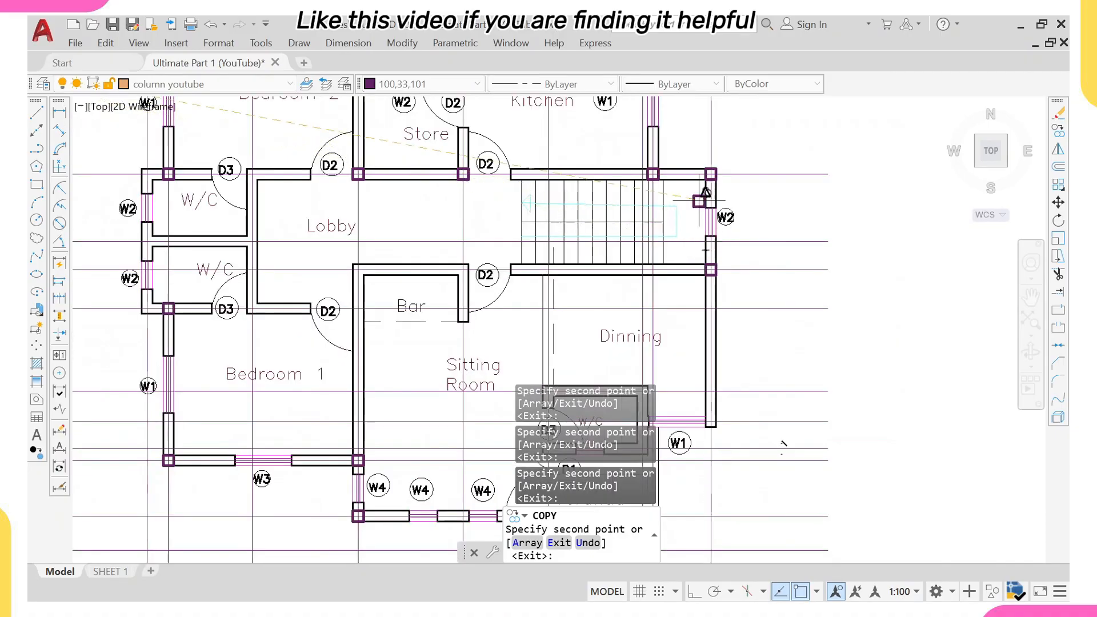
scroll(705, 294, down, 4)
scroll(708, 298, up, 2)
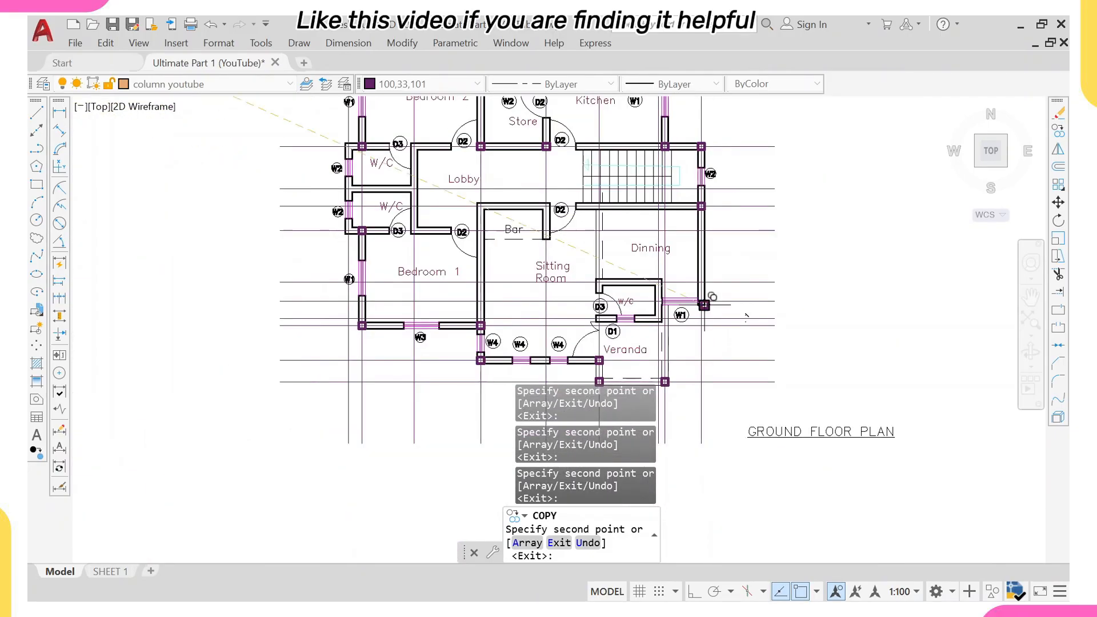
scroll(704, 305, up, 4)
scroll(689, 301, down, 3)
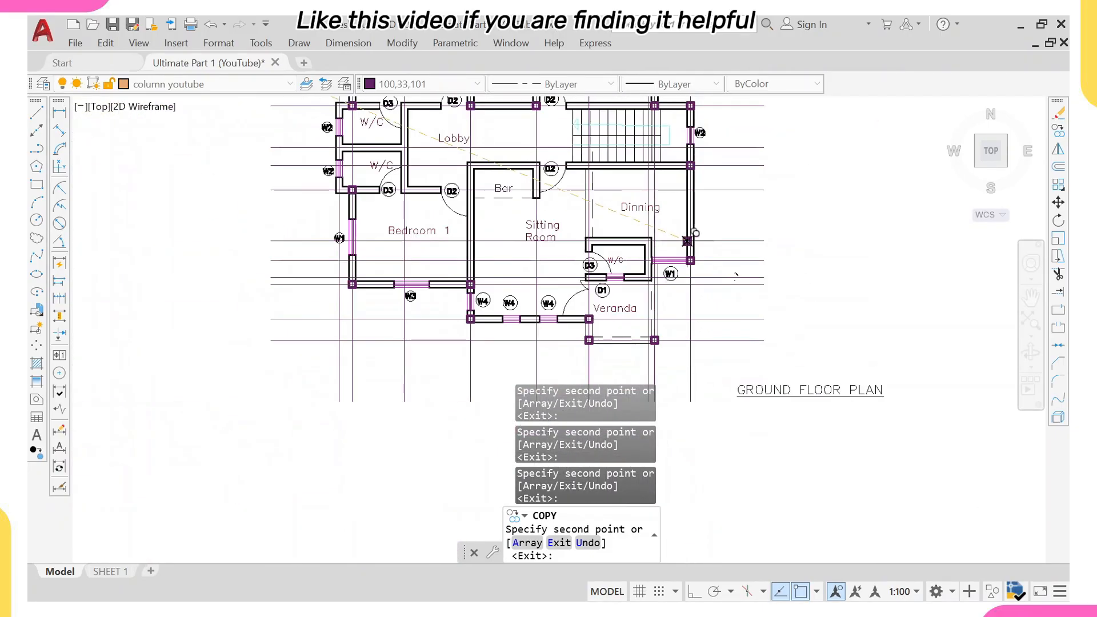
middle_drag(477, 181, 477, 206)
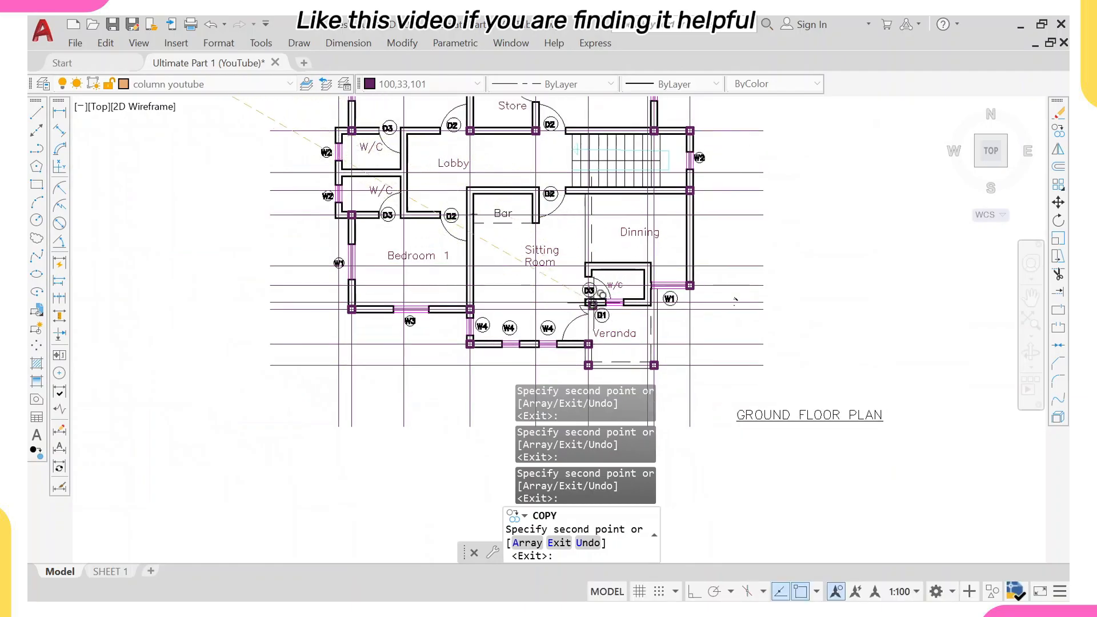
Place column copies at the W/C and Veranda corners and at the Bar's top-left corner, then exit the copy command.
scroll(594, 298, up, 3)
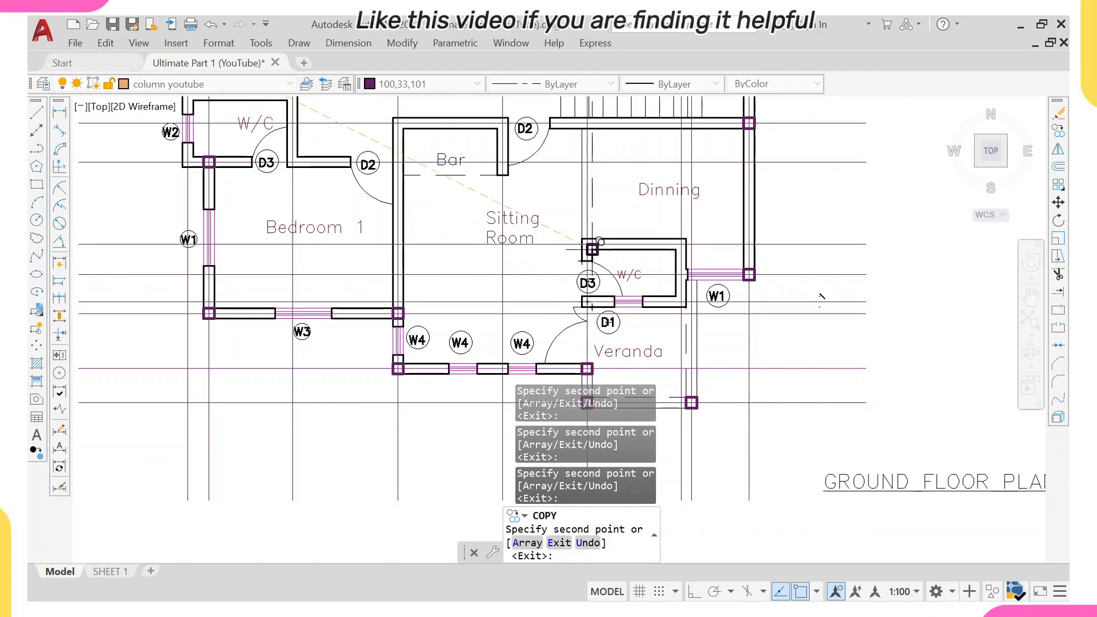
scroll(585, 284, down, 3)
scroll(585, 281, up, 4)
middle_drag(587, 276, 584, 207)
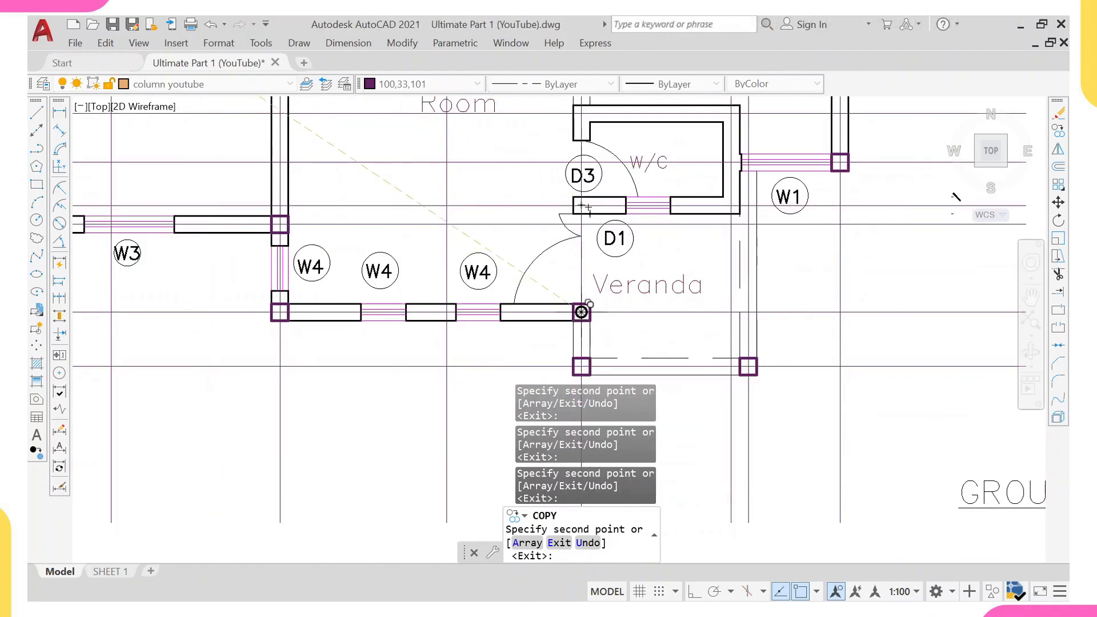
scroll(582, 312, down, 4)
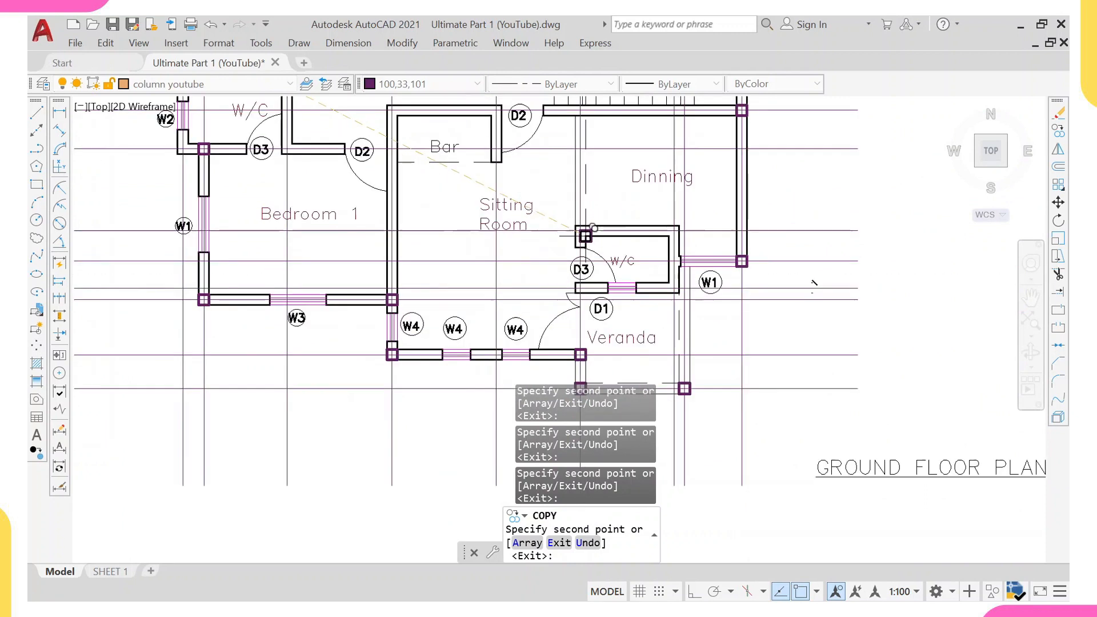
scroll(583, 237, up, 2)
scroll(577, 233, up, 3)
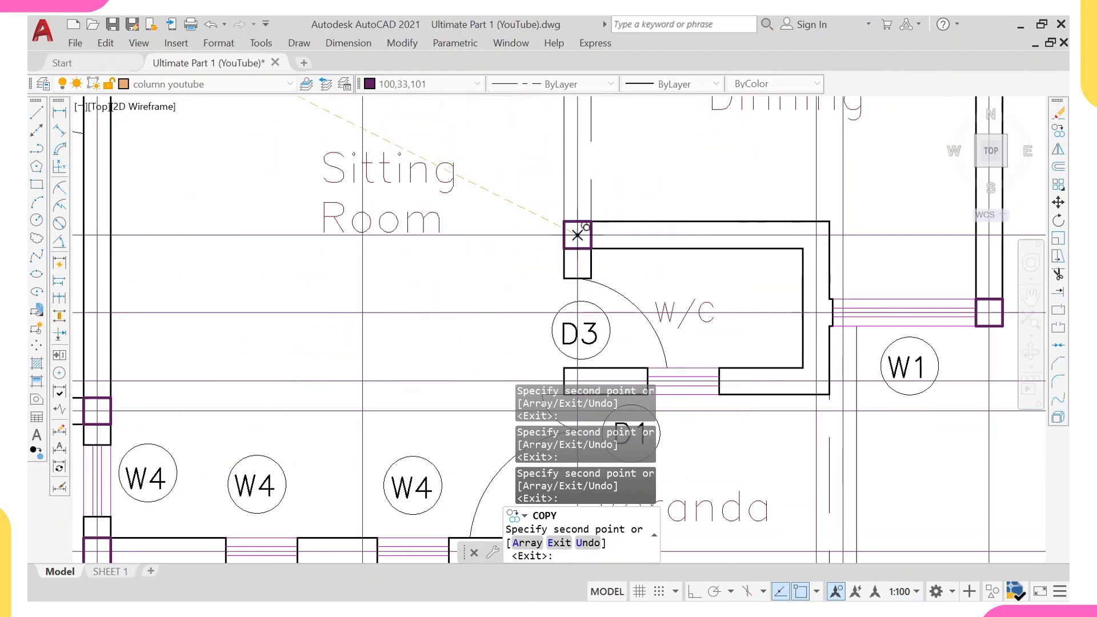
scroll(598, 192, down, 7)
scroll(525, 199, up, 3)
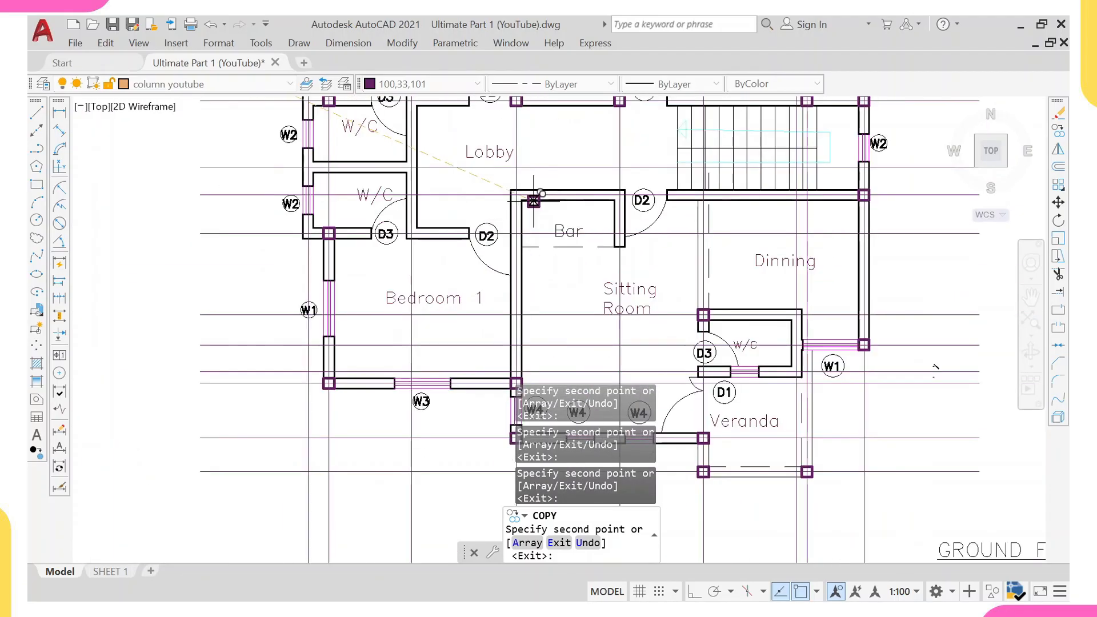
middle_drag(525, 199, 364, 277)
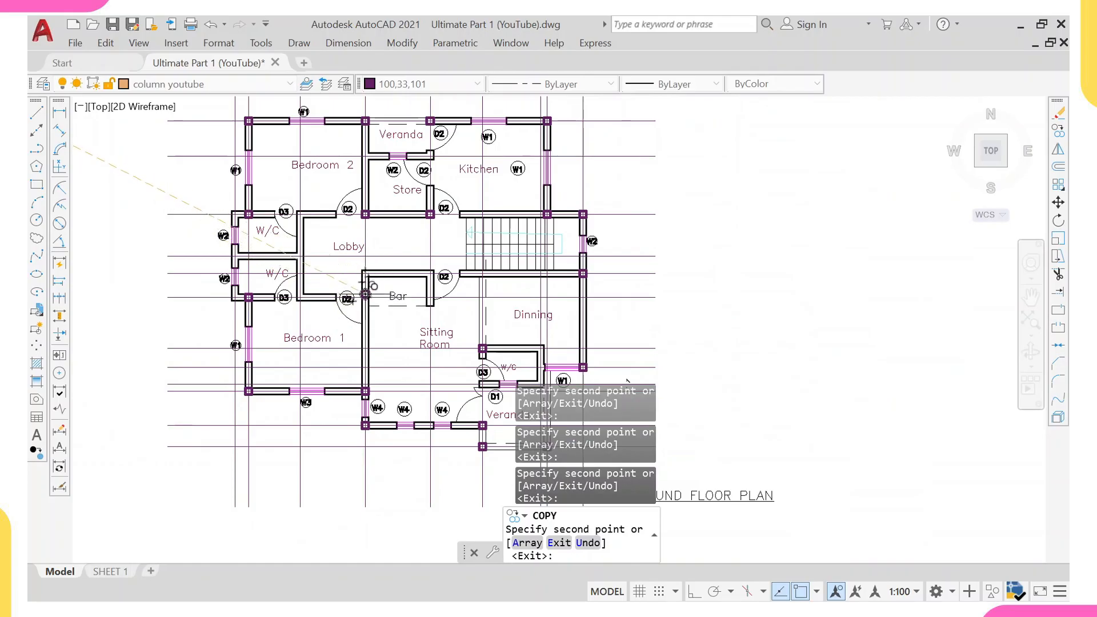
scroll(370, 288, up, 2)
scroll(366, 300, down, 2)
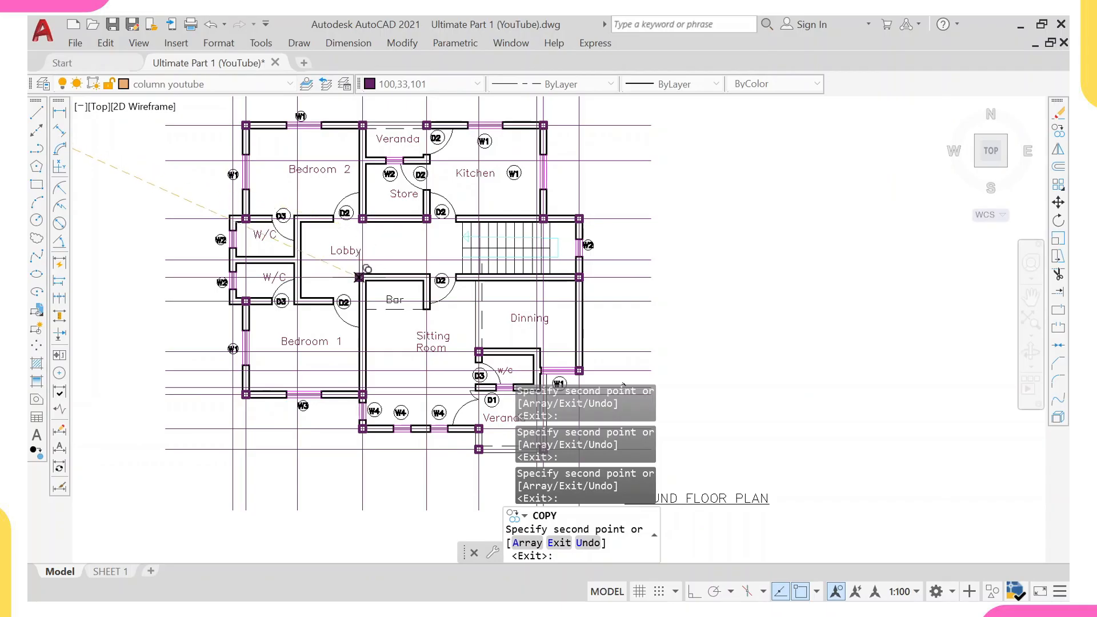
scroll(359, 298, up, 2)
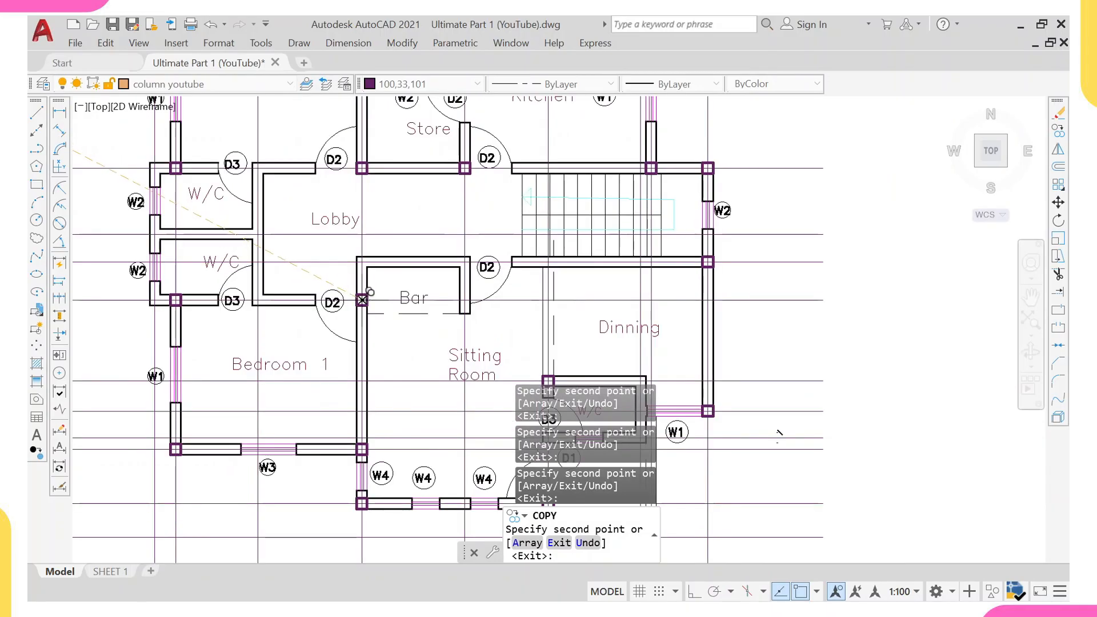
scroll(363, 300, down, 2)
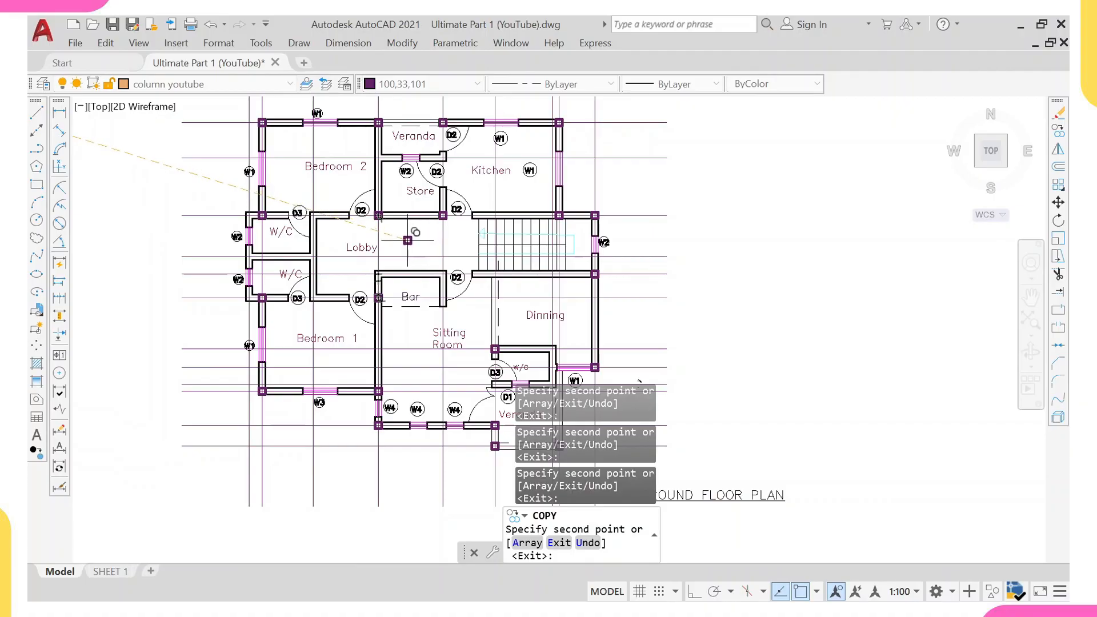
scroll(412, 239, up, 2)
key(Escape)
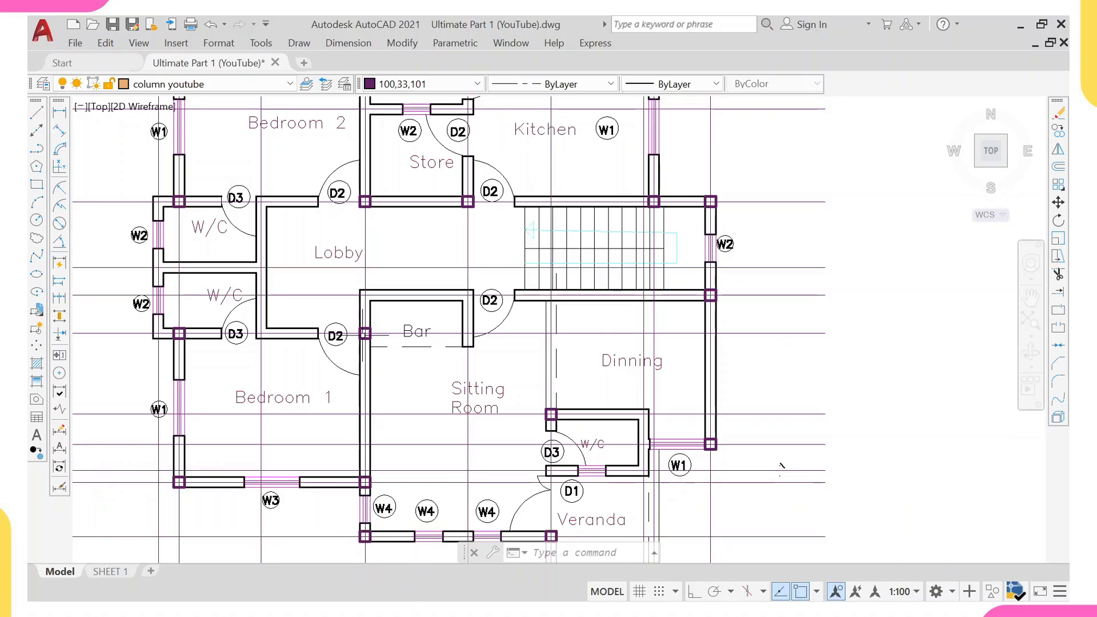
Copy the column at the Store's bottom-right corner straight down to the Bar's top-right corner.
scroll(365, 333, down, 2)
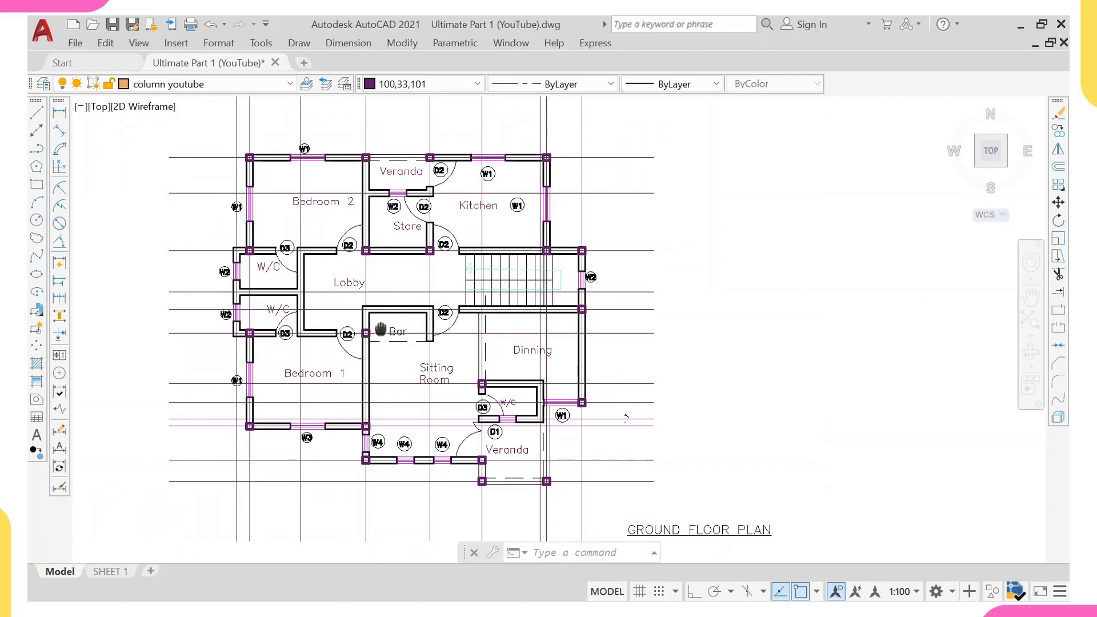
scroll(378, 365, up, 3)
key(Escape)
key(Escape)
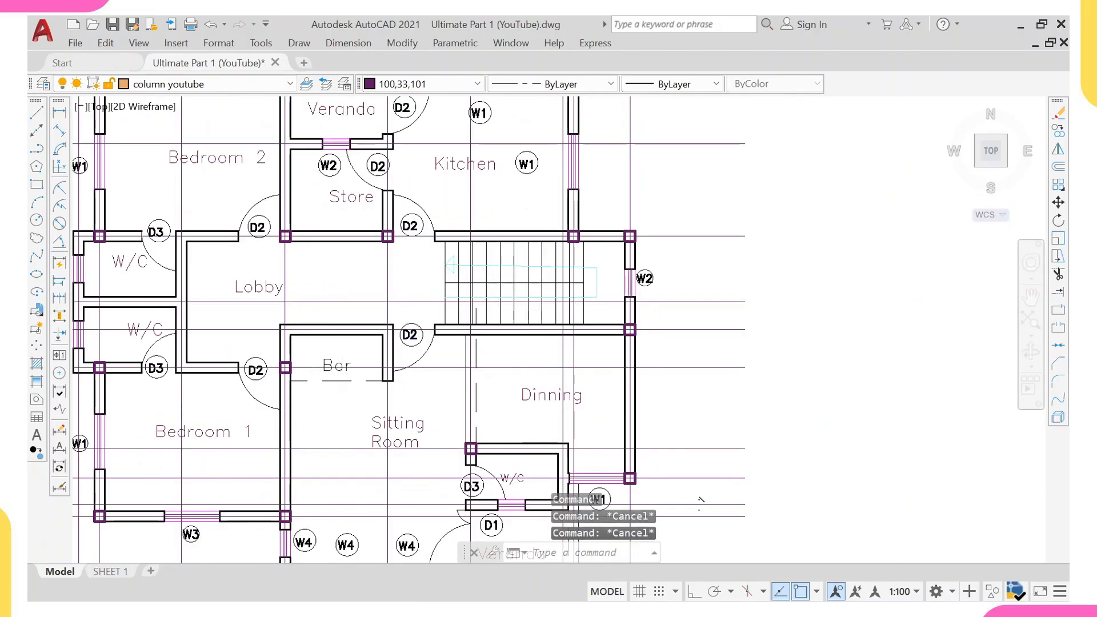
scroll(379, 364, up, 1)
scroll(514, 343, down, 2)
scroll(488, 334, up, 3)
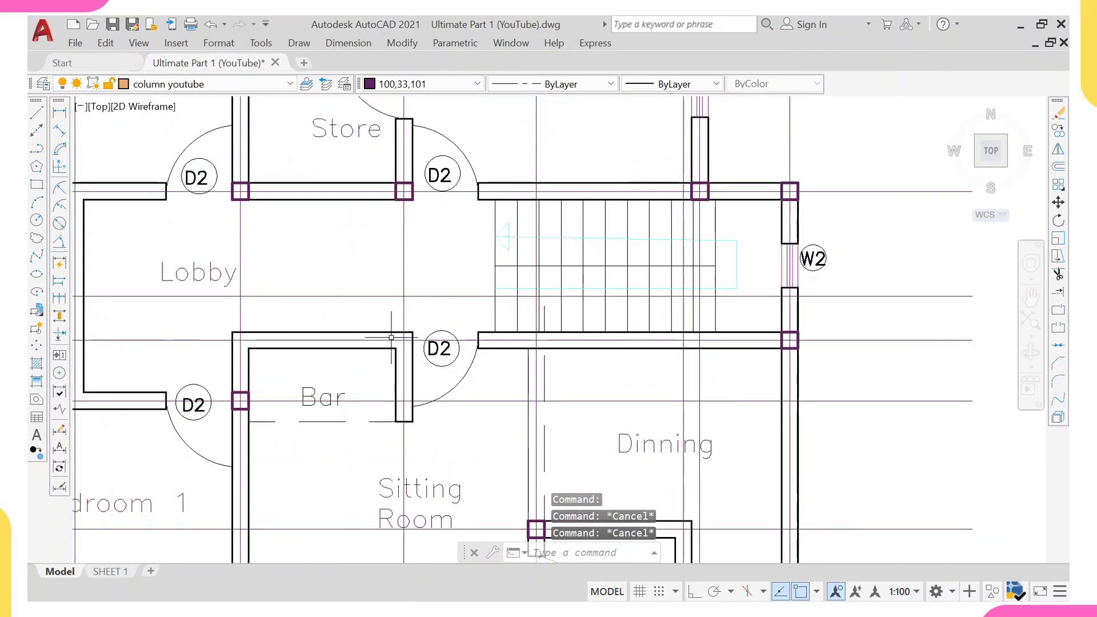
scroll(392, 194, up, 4)
click(388, 194)
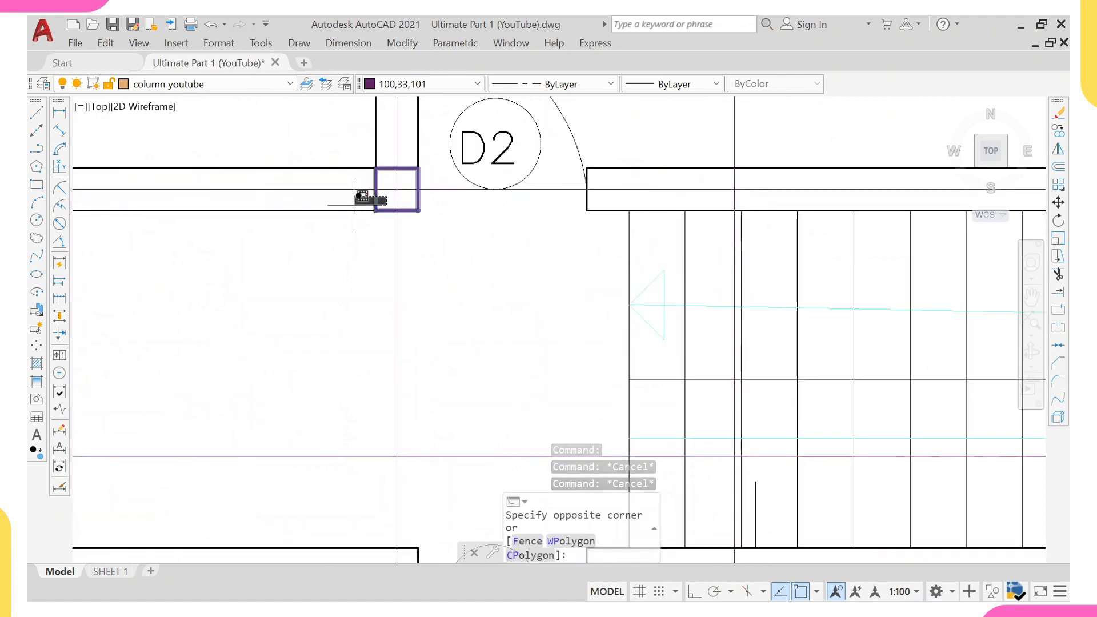
click(369, 200)
text(co)
key(Return)
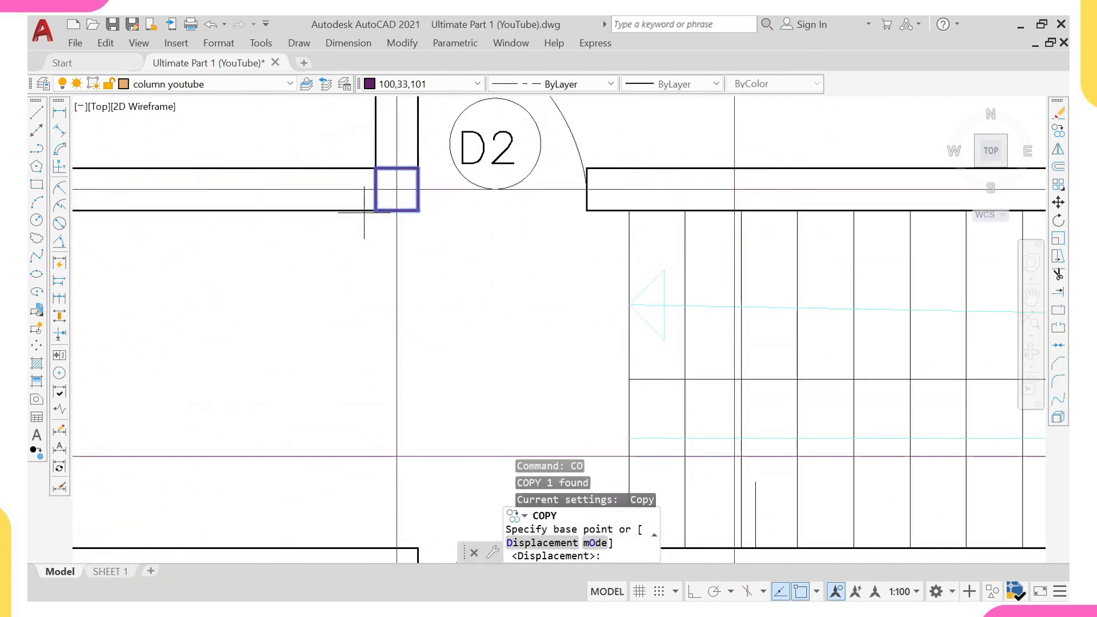
click(397, 190)
scroll(396, 189, down, 5)
scroll(411, 229, up, 2)
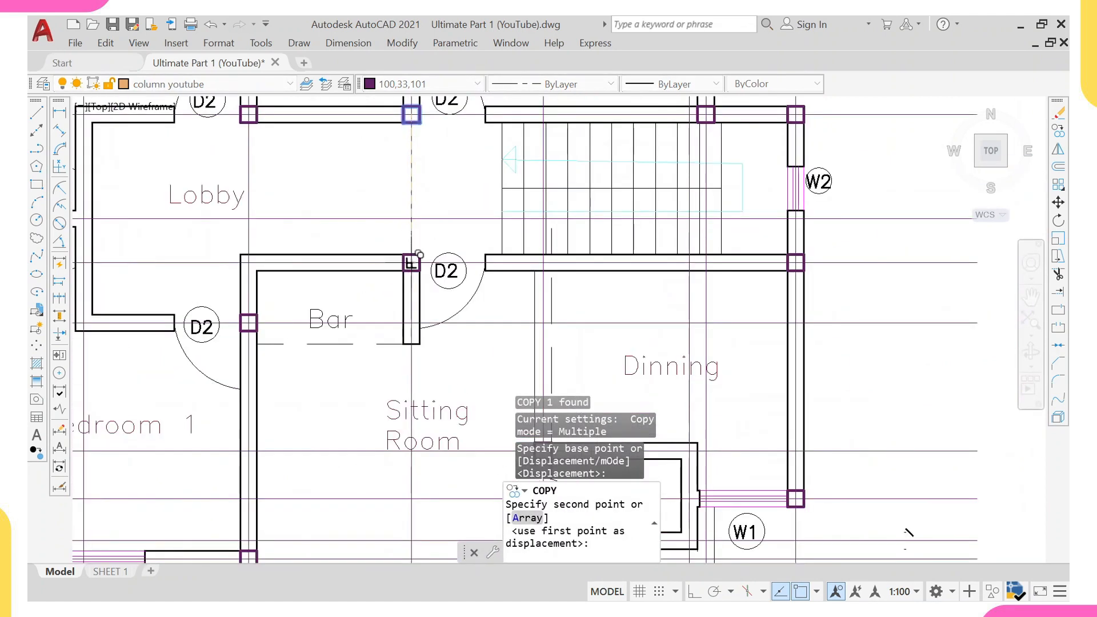
click(417, 200)
scroll(416, 200, down, 4)
scroll(370, 317, up, 1)
key(Escape)
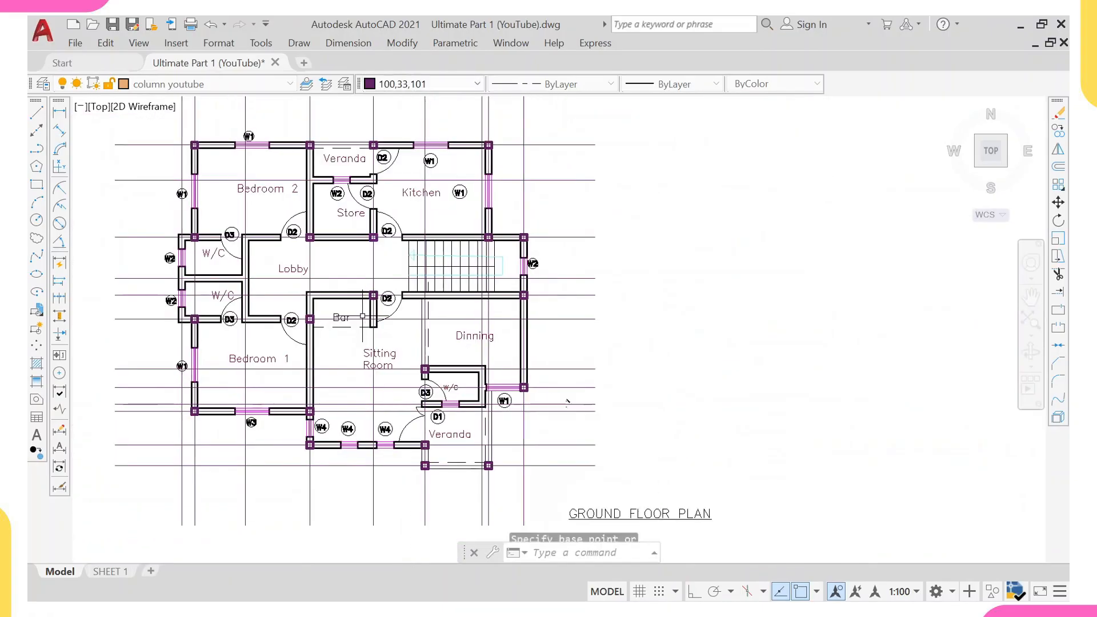
Review the ground floor plan to check that every wall intersection has a column.
middle_drag(275, 308, 264, 283)
scroll(304, 332, down, 2)
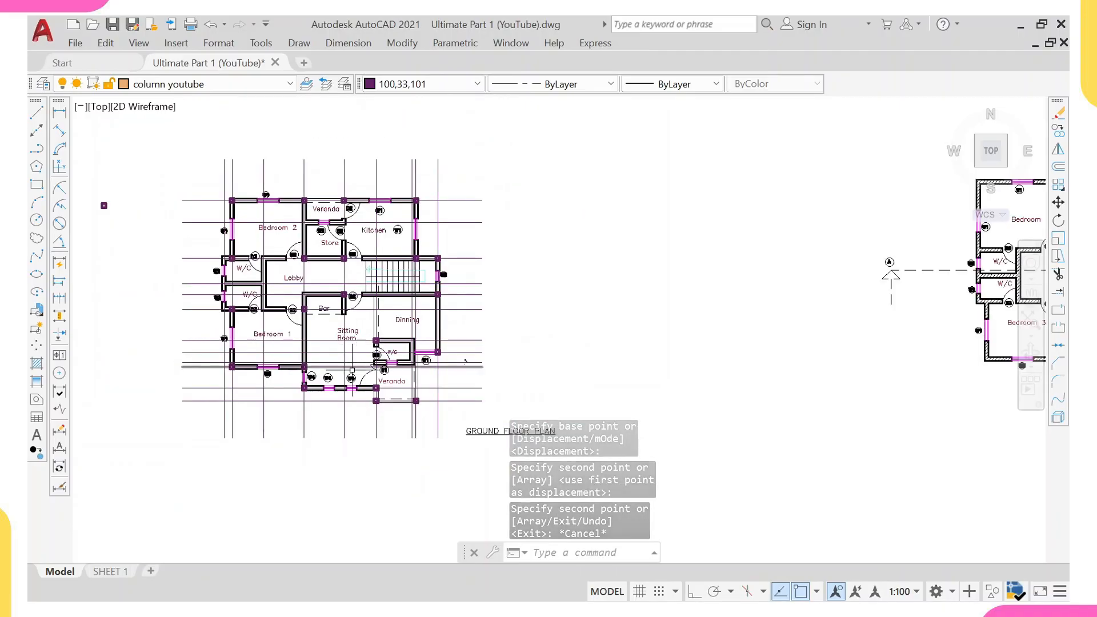
scroll(282, 287, up, 3)
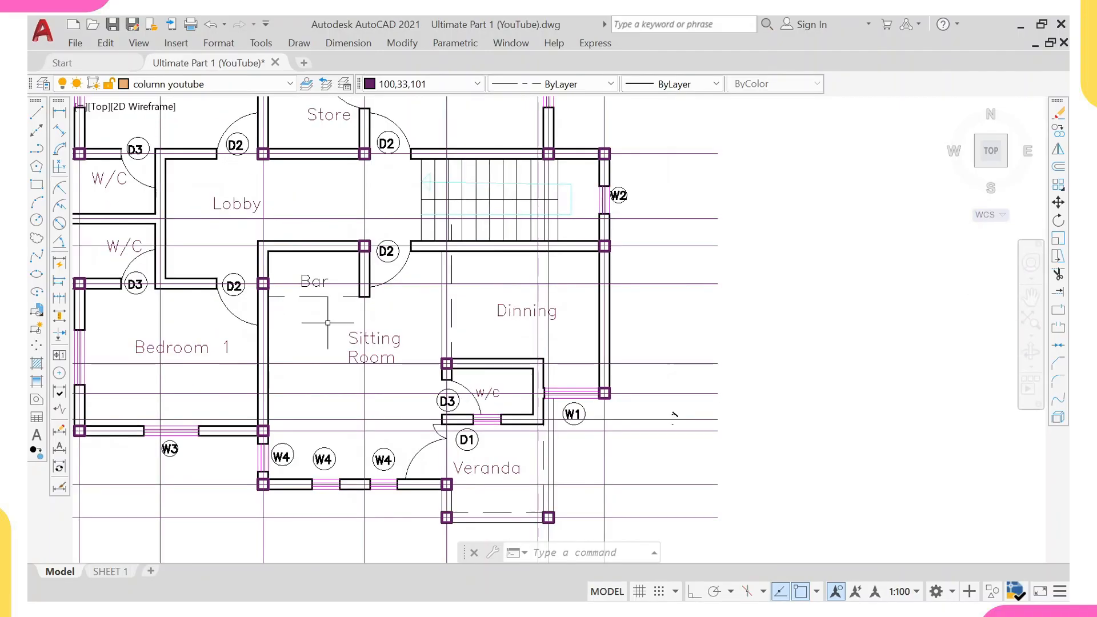
middle_drag(268, 219, 318, 327)
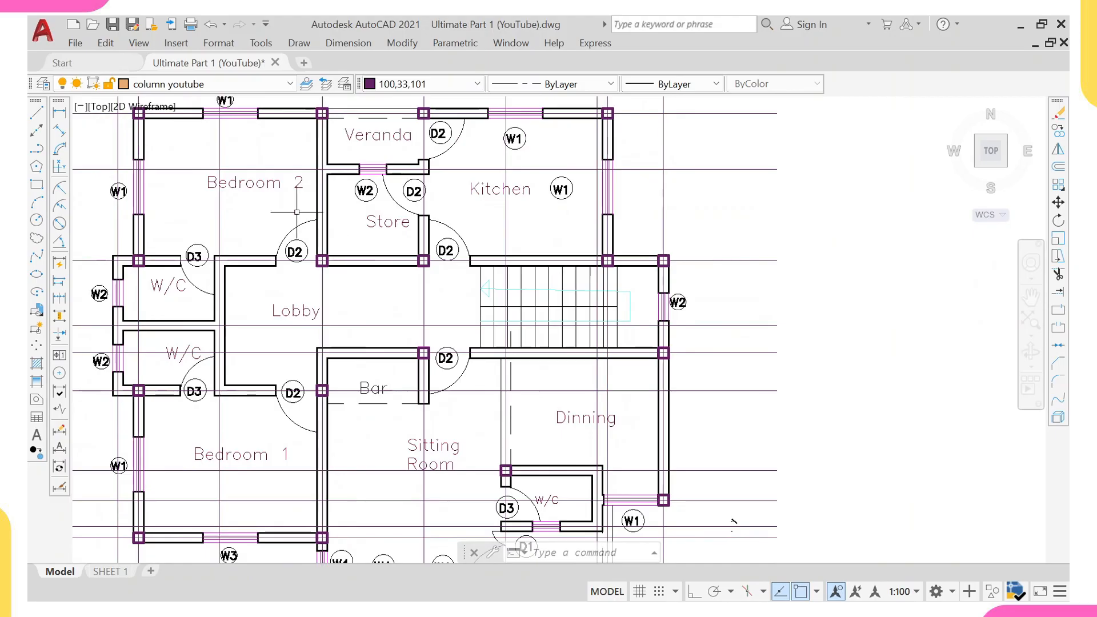
middle_drag(285, 209, 282, 204)
scroll(282, 204, down, 4)
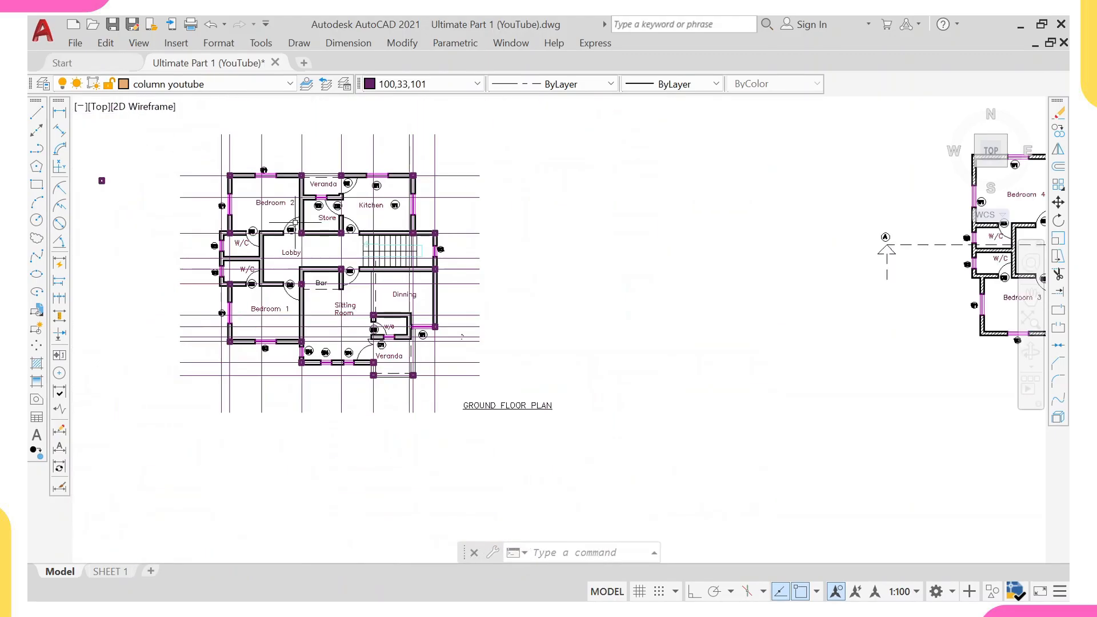
scroll(280, 246, up, 3)
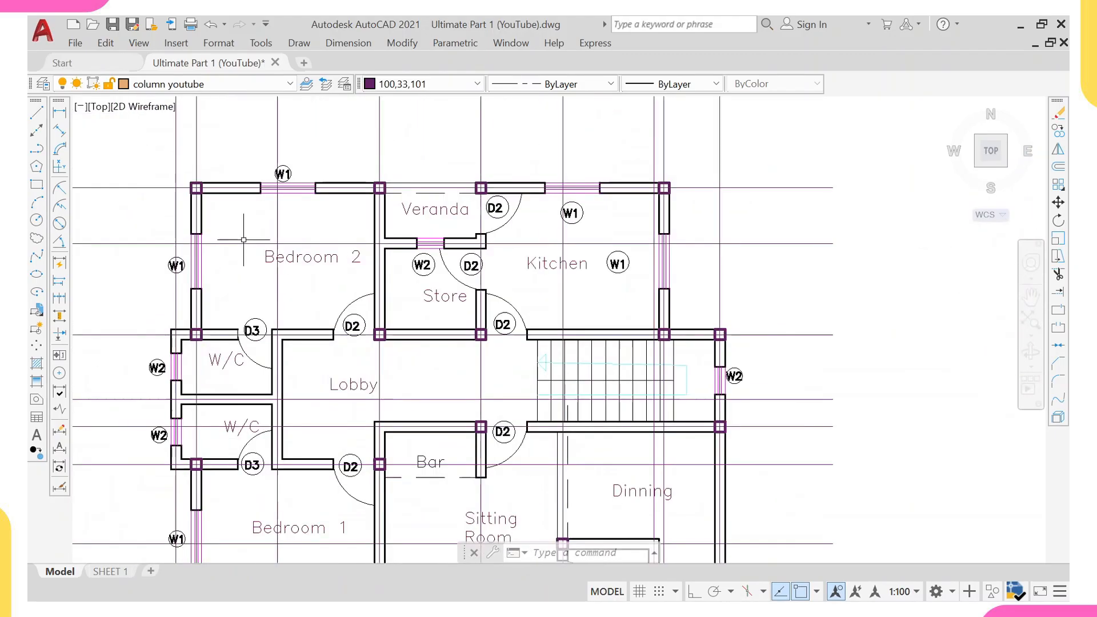
middle_drag(235, 242, 283, 211)
scroll(282, 211, down, 2)
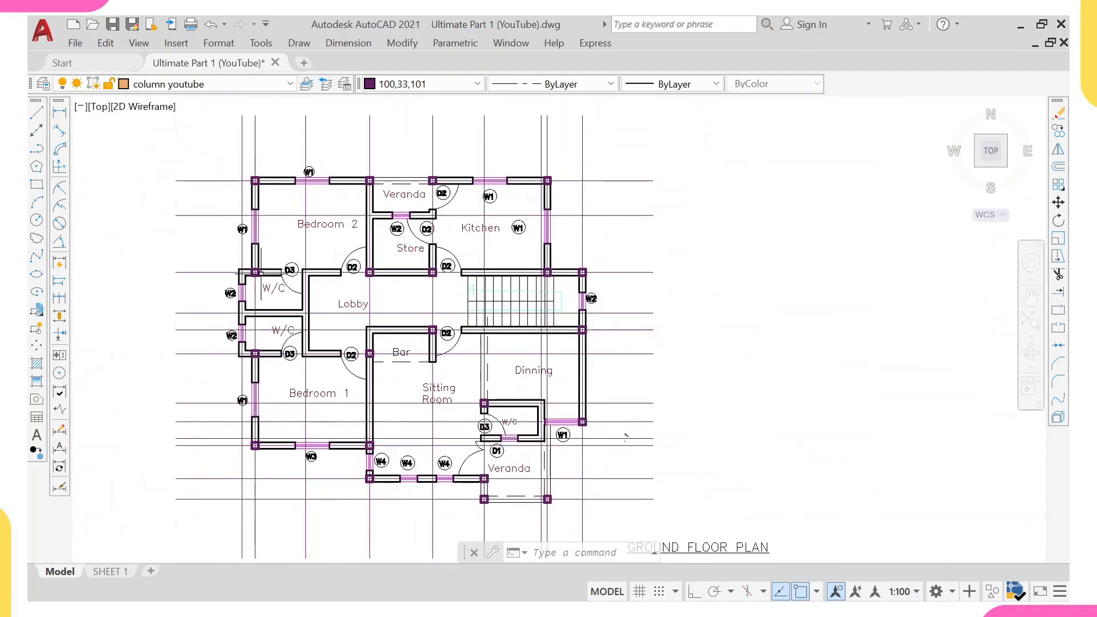
scroll(312, 397, up, 2)
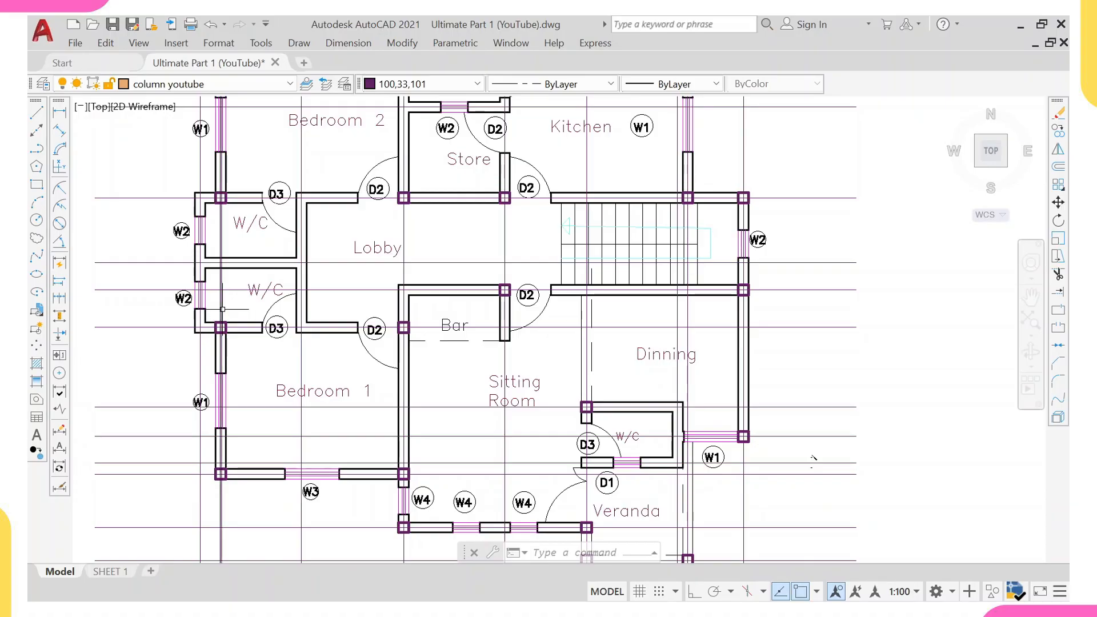
scroll(219, 312, down, 3)
scroll(325, 204, up, 1)
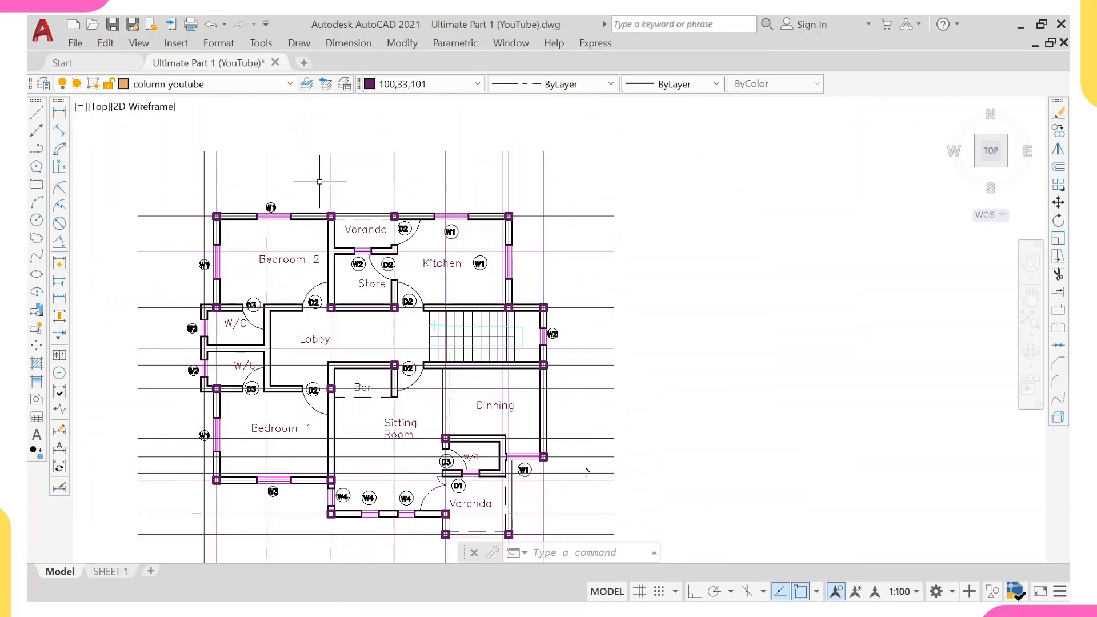
Add a linear dimension between the grid lines at the Kitchen's top-left and top-right corners, above the plan.
middle_drag(311, 201, 312, 261)
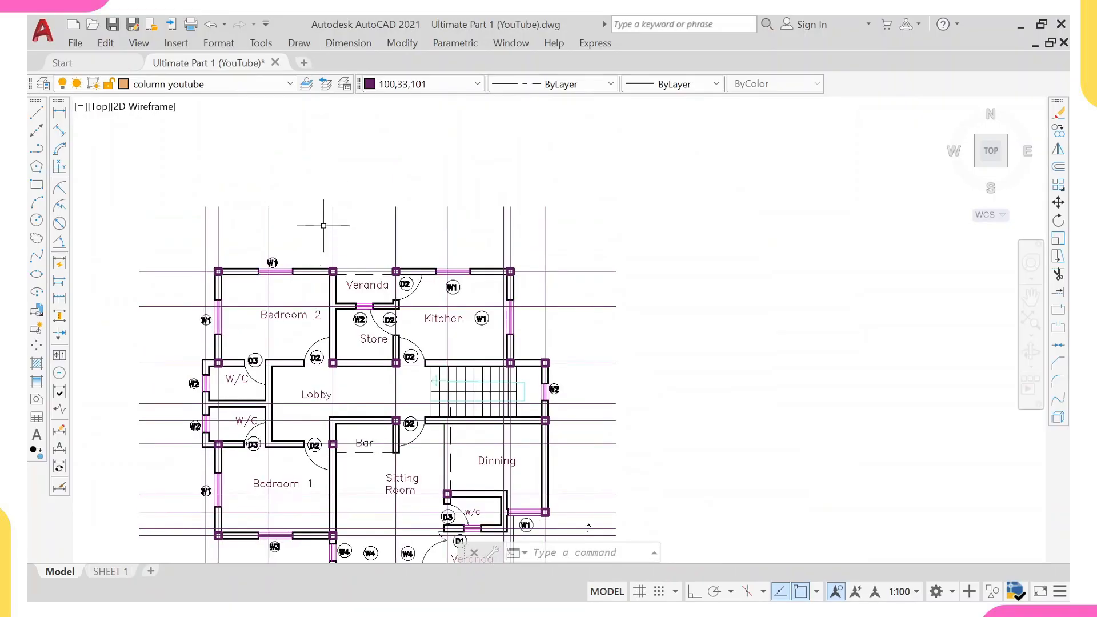
click(59, 112)
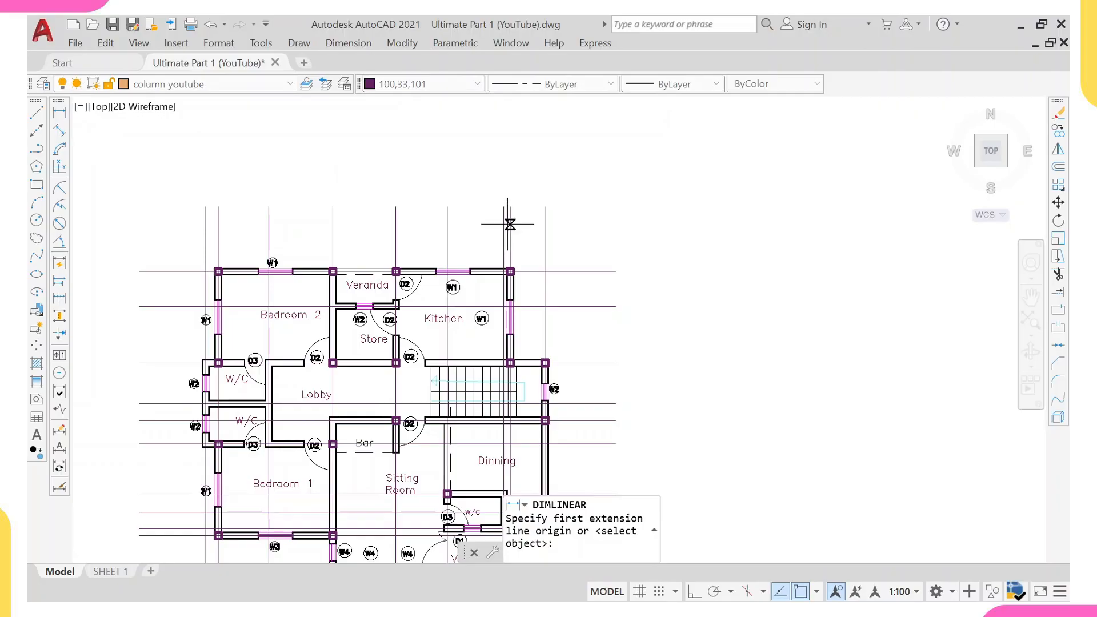
click(510, 207)
click(396, 206)
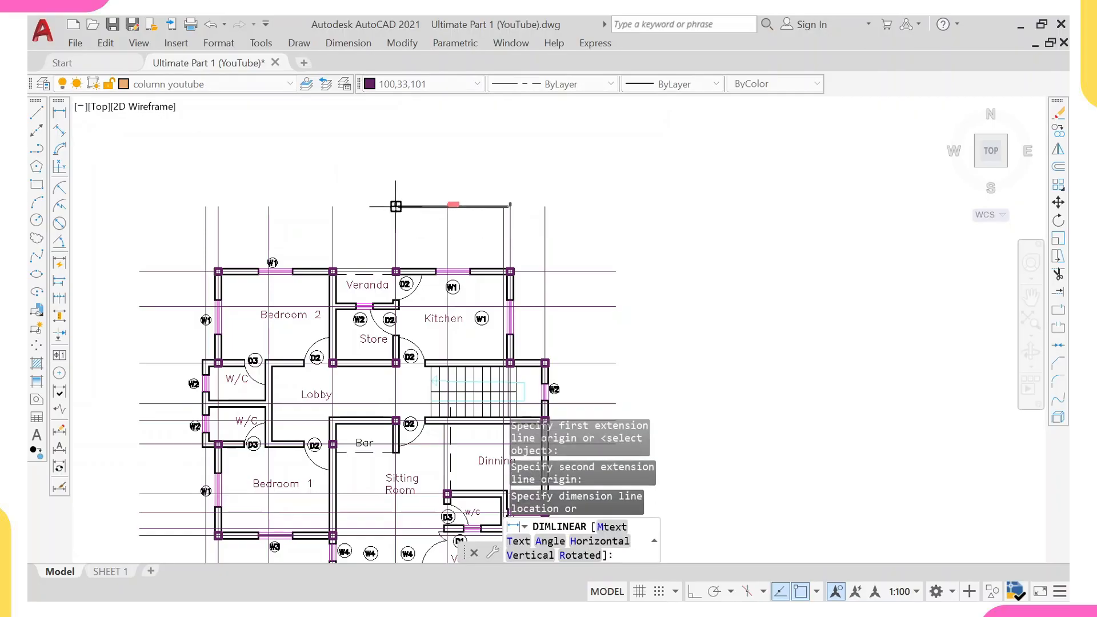
scroll(396, 206, up, 4)
scroll(529, 192, up, 2)
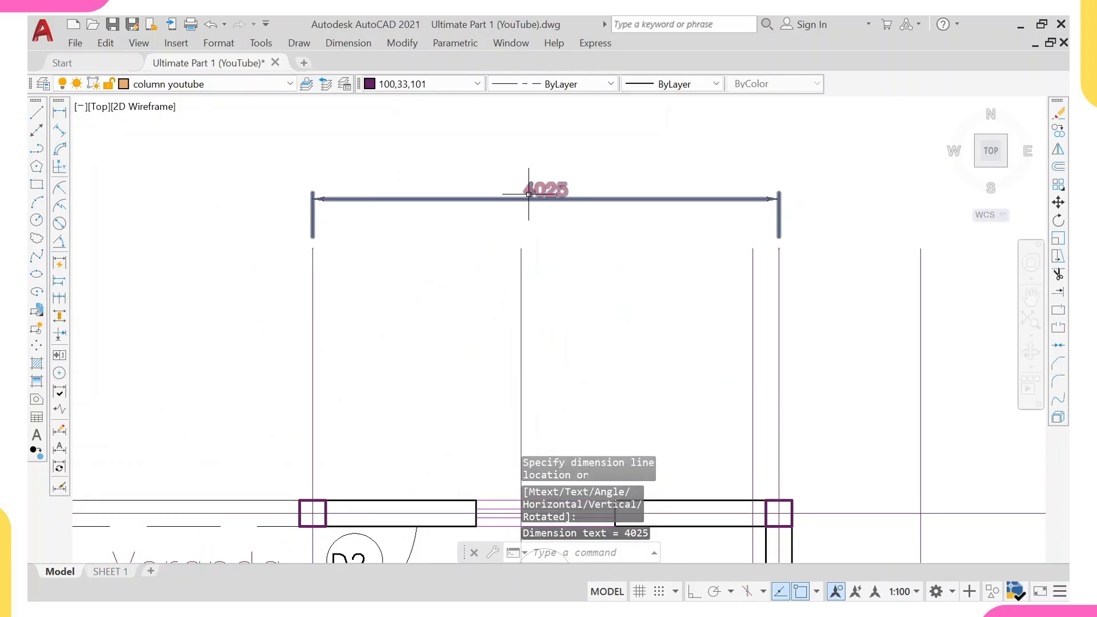
click(548, 195)
Make grid youtube the current layer.
click(211, 84)
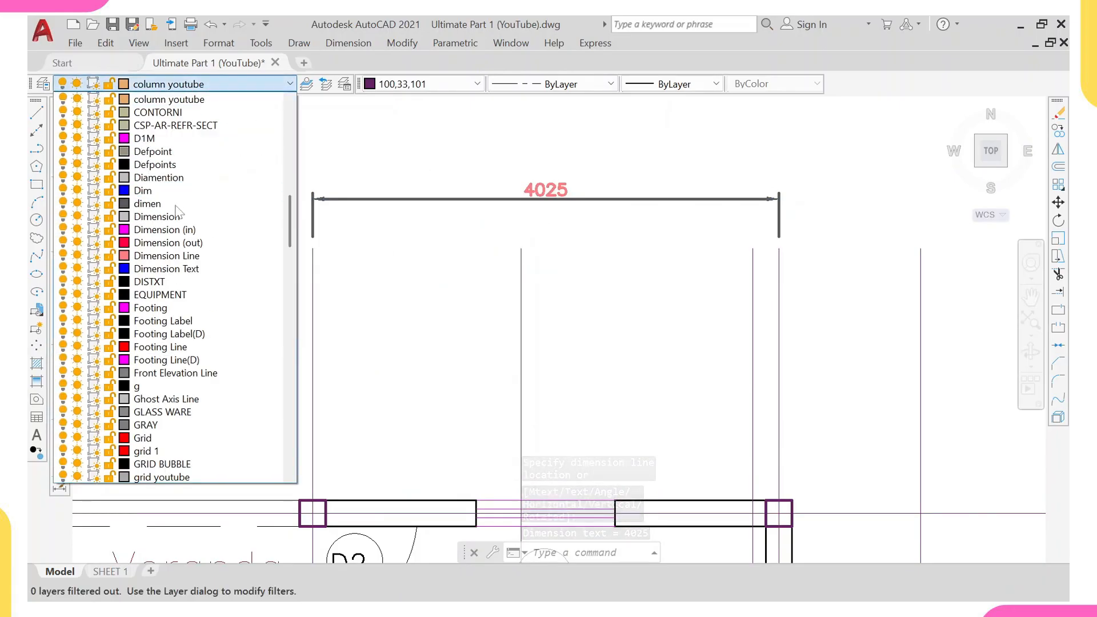
scroll(173, 204, up, 5)
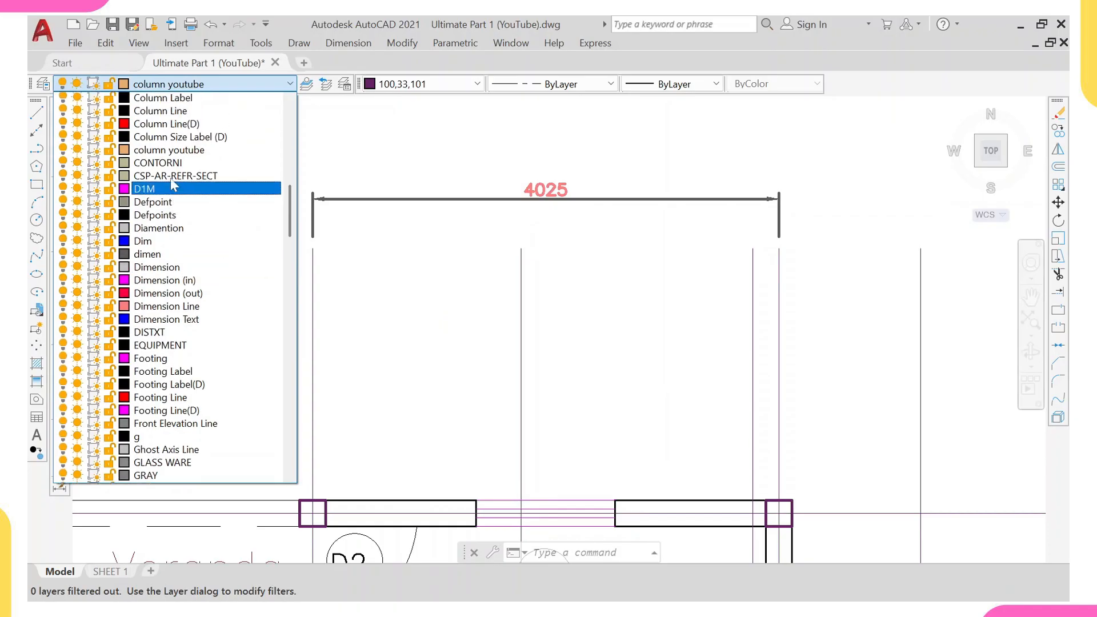
scroll(161, 121, up, 6)
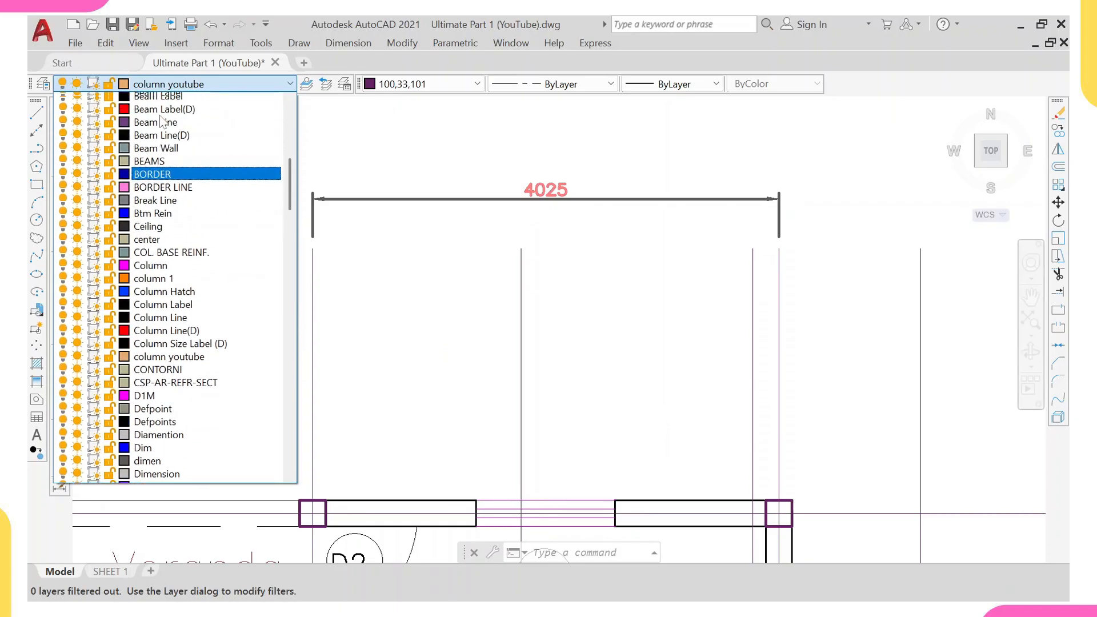
scroll(162, 114, up, 5)
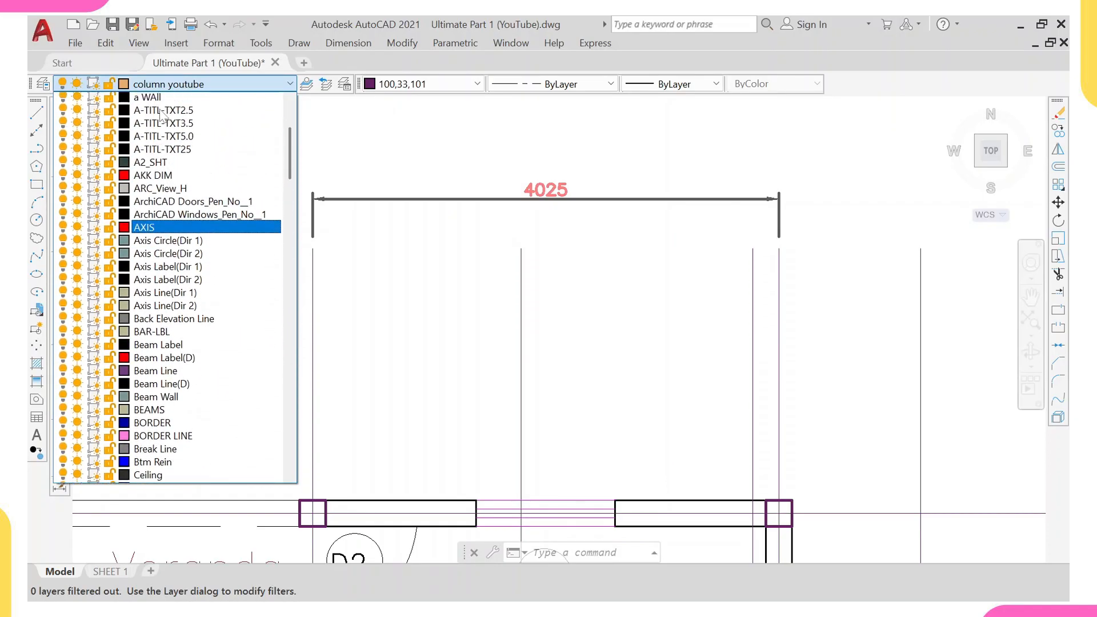
scroll(166, 258, down, 11)
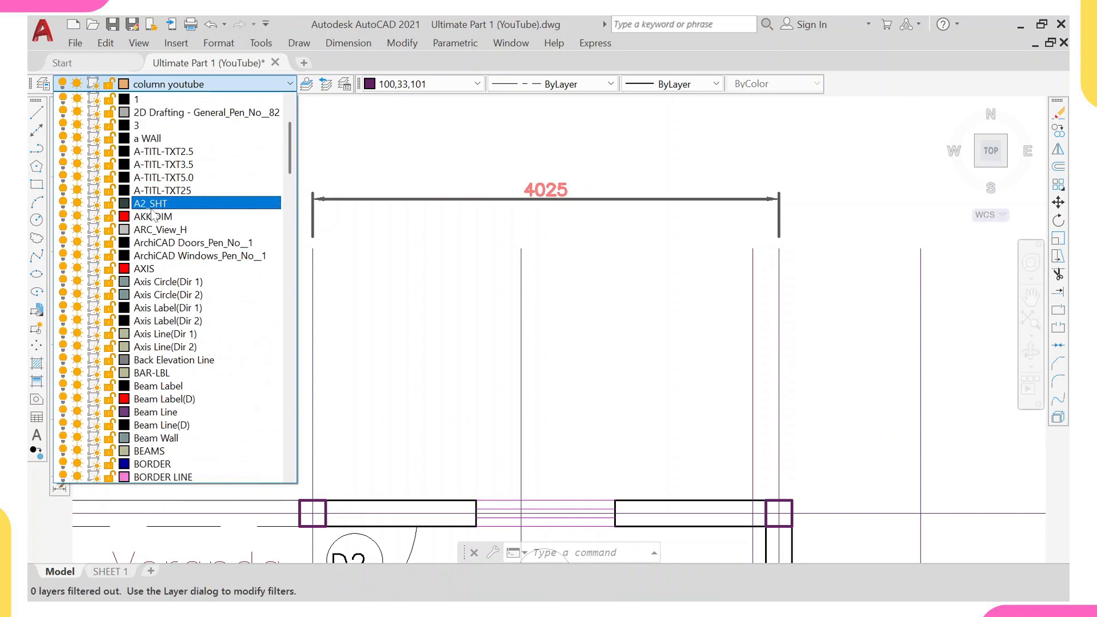
scroll(179, 374, down, 6)
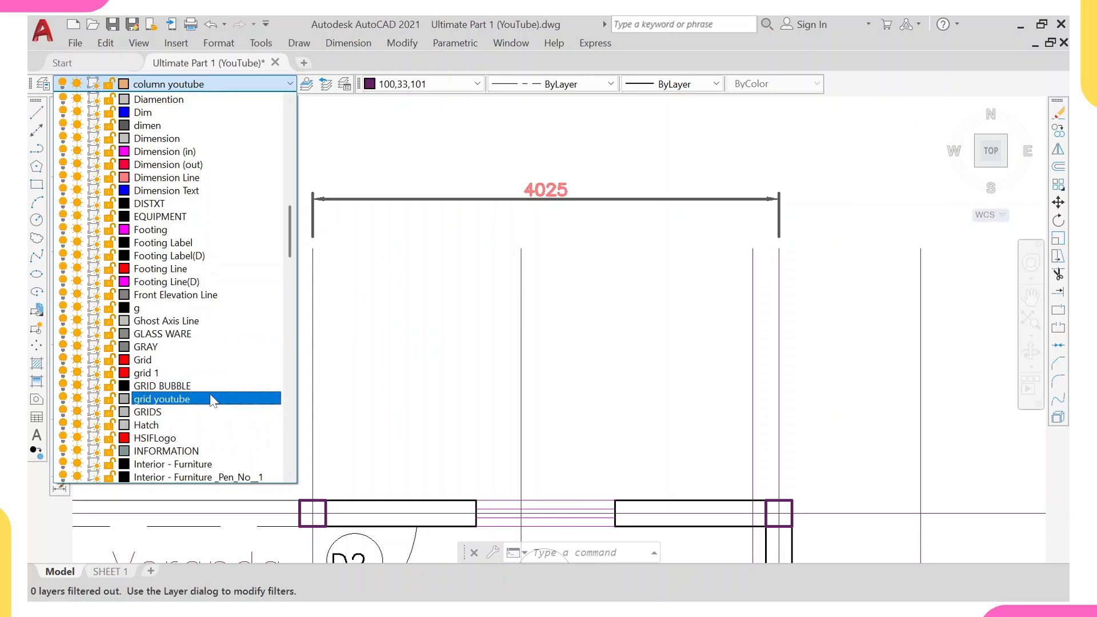
click(171, 399)
Add a linear dimension between the grid lines at the Veranda's top-left and top-right corners, in line with the first.
scroll(548, 176, up, 1)
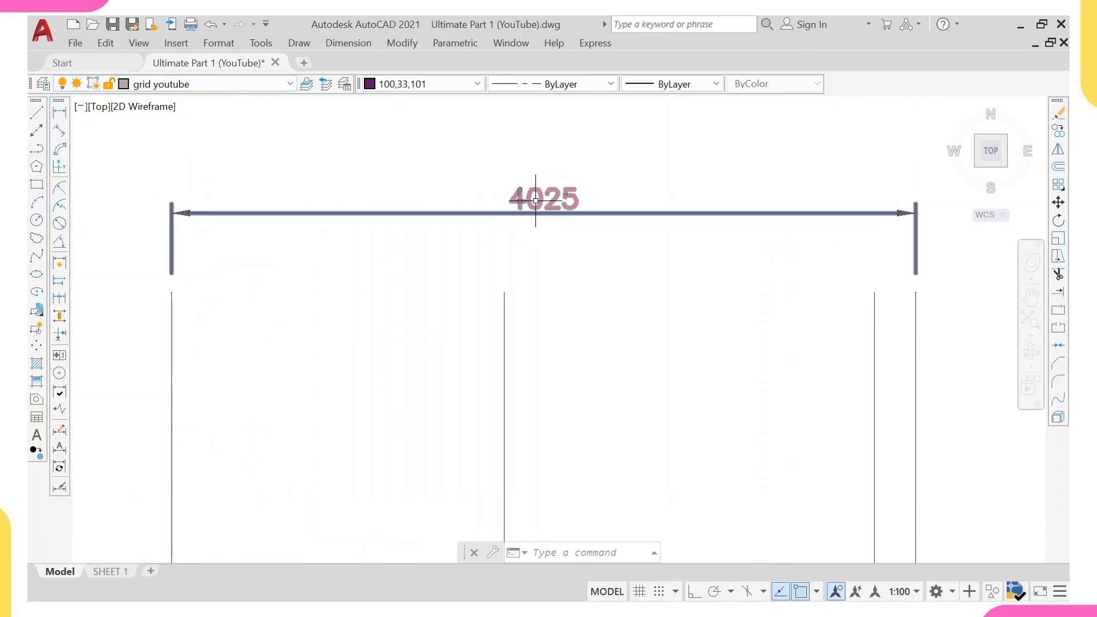
scroll(548, 204, down, 3)
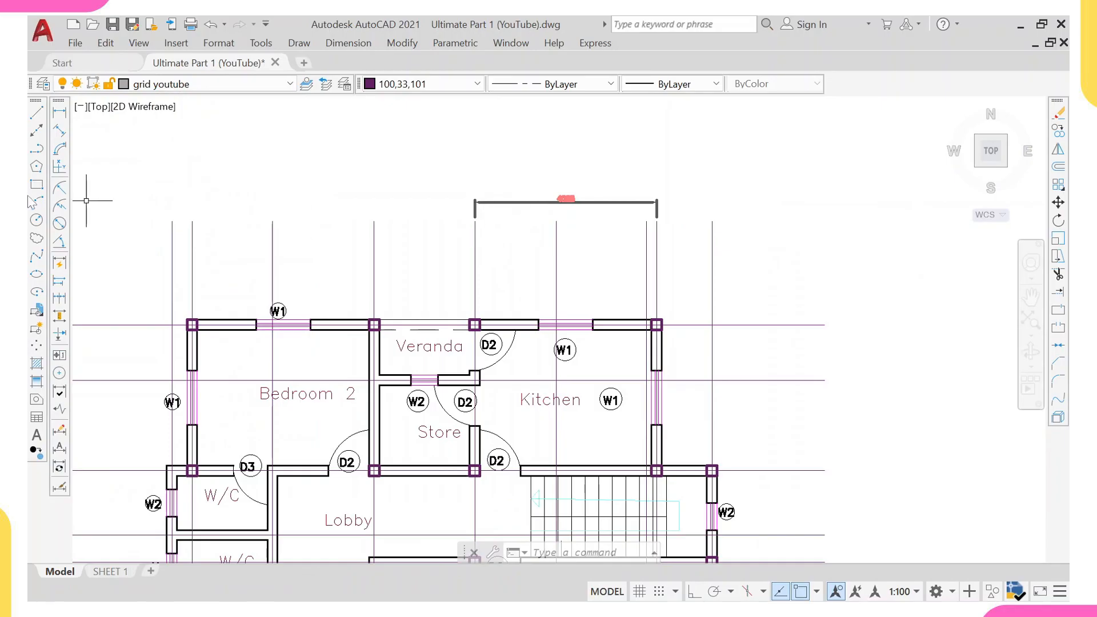
click(58, 113)
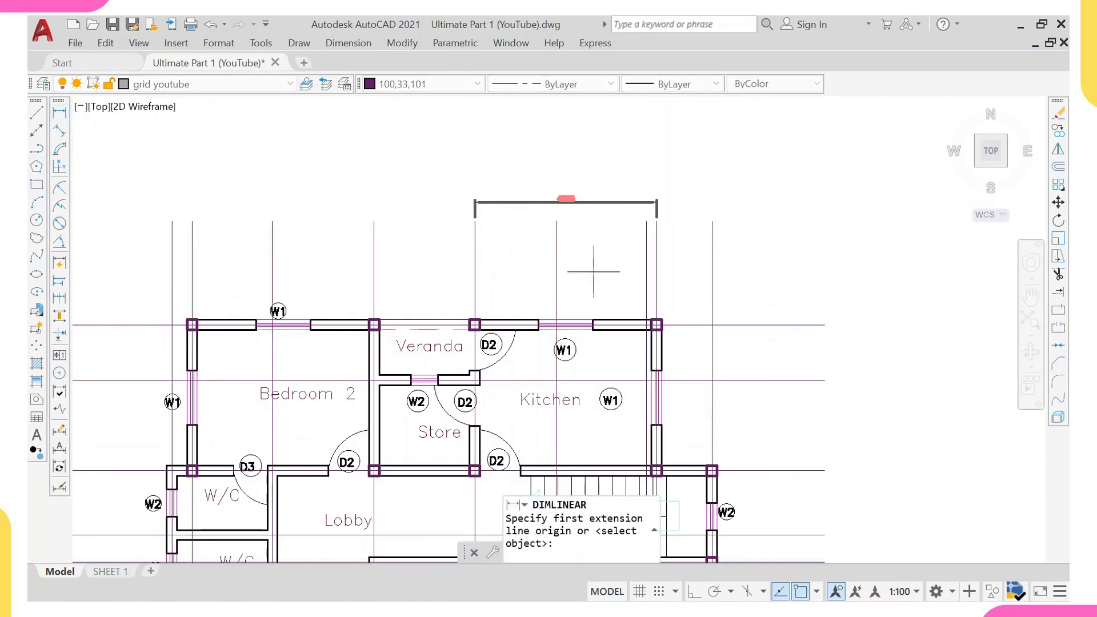
click(475, 202)
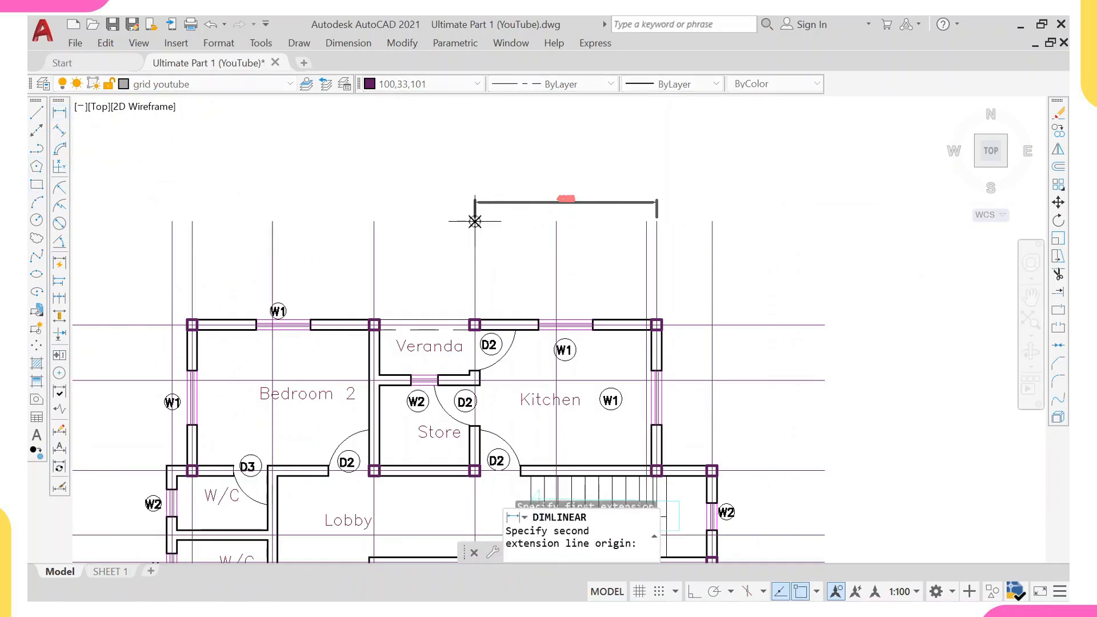
click(374, 204)
click(375, 204)
scroll(423, 204, up, 2)
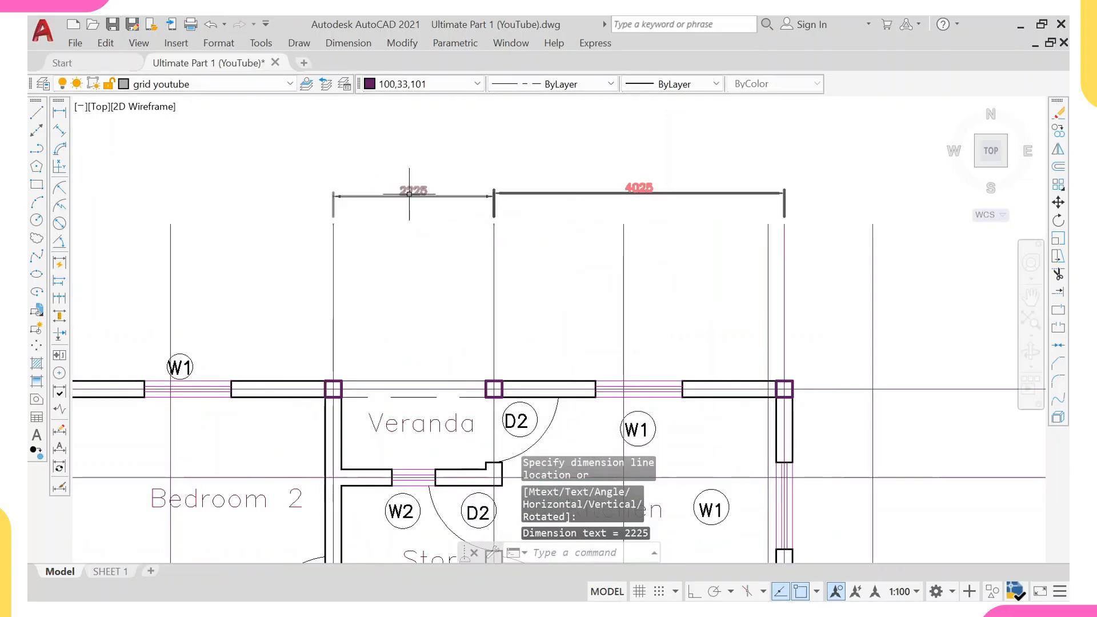
Repeat the linear dimension between the grid lines at Bedroom 2's top-left and top-right corners.
right_click(379, 164)
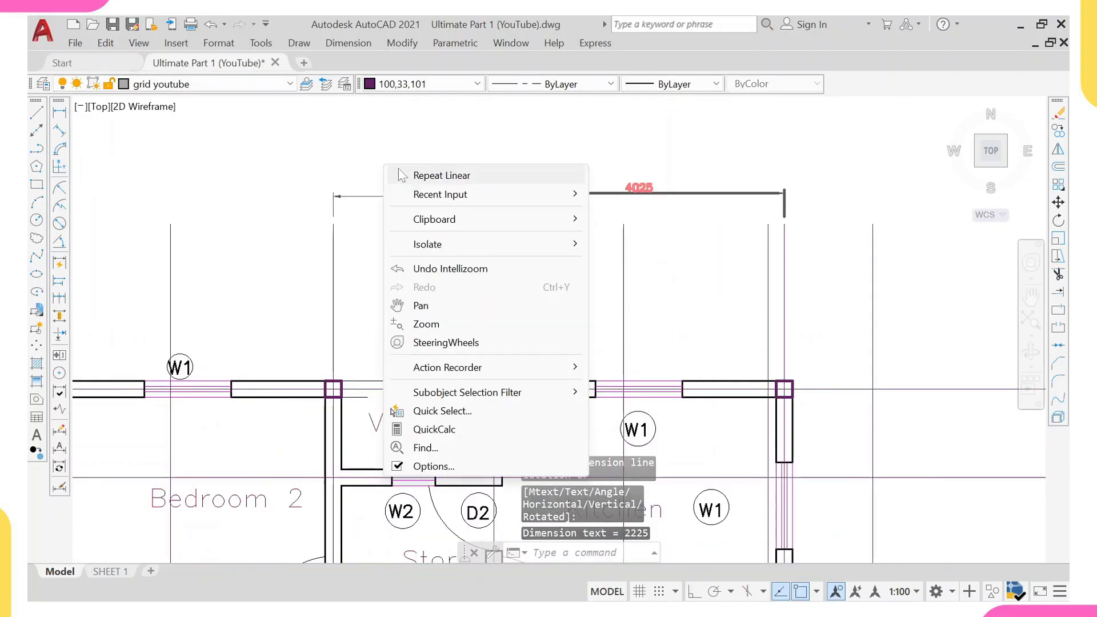
click(441, 174)
scroll(329, 217, down, 2)
click(329, 217)
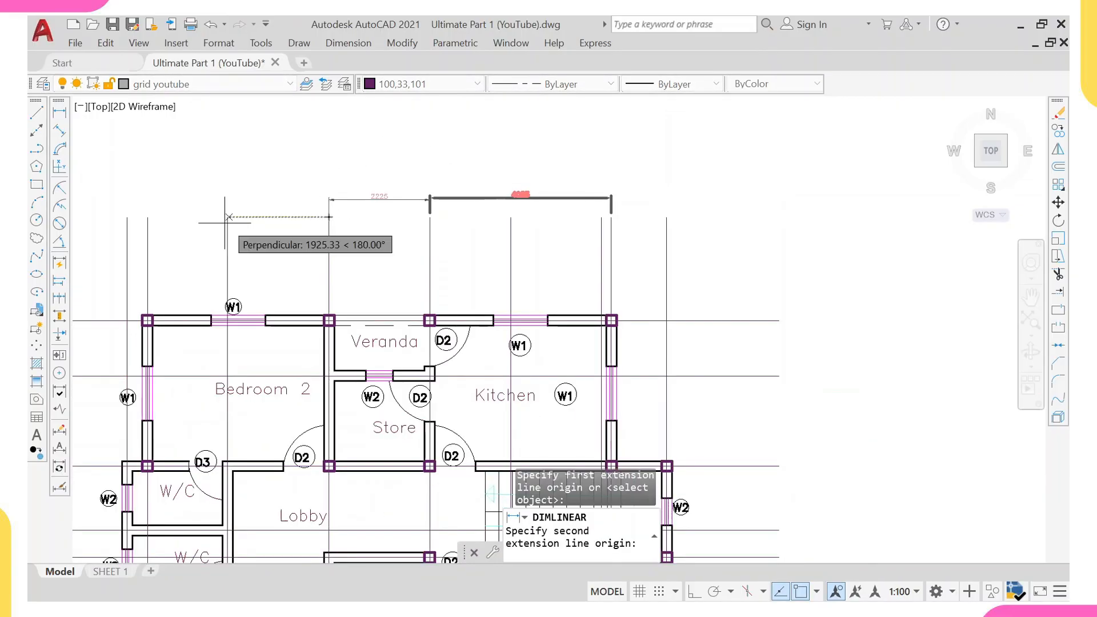
click(147, 217)
click(147, 199)
scroll(151, 198, up, 2)
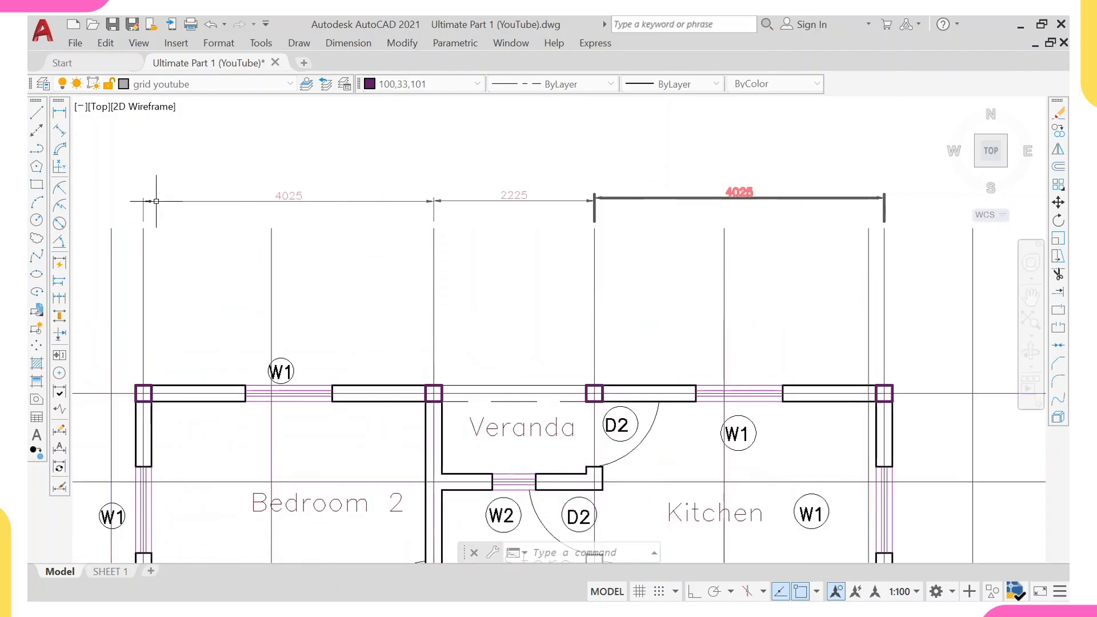
Add a vertical linear dimension on the plan's left between the top grid line and the grid line above the upper W/C.
scroll(316, 195, down, 6)
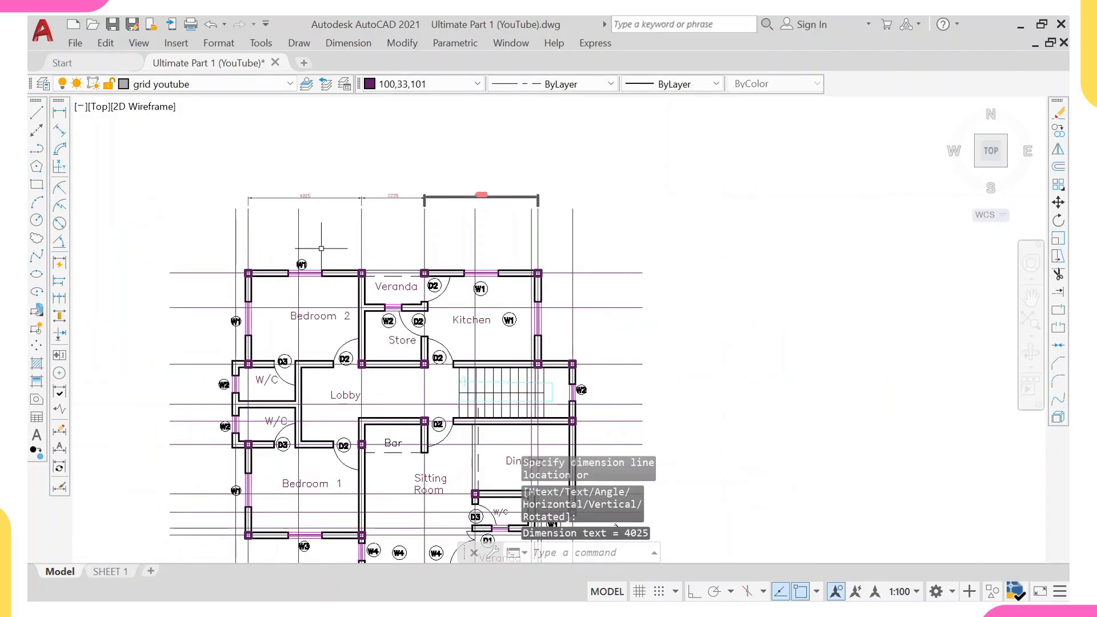
middle_drag(496, 363, 499, 378)
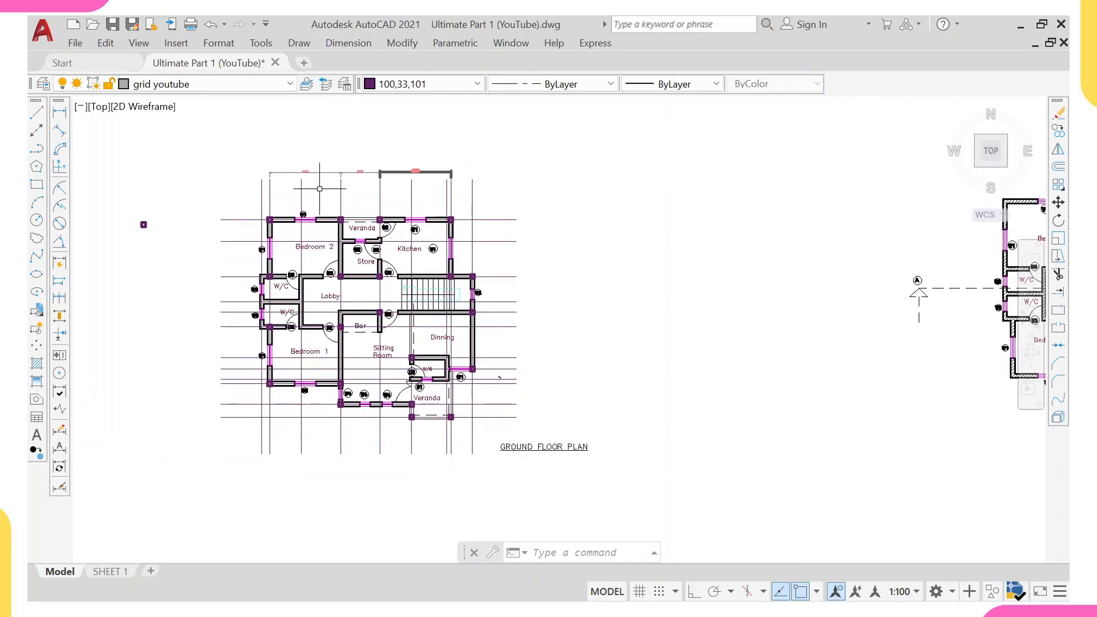
right_click(254, 184)
click(274, 196)
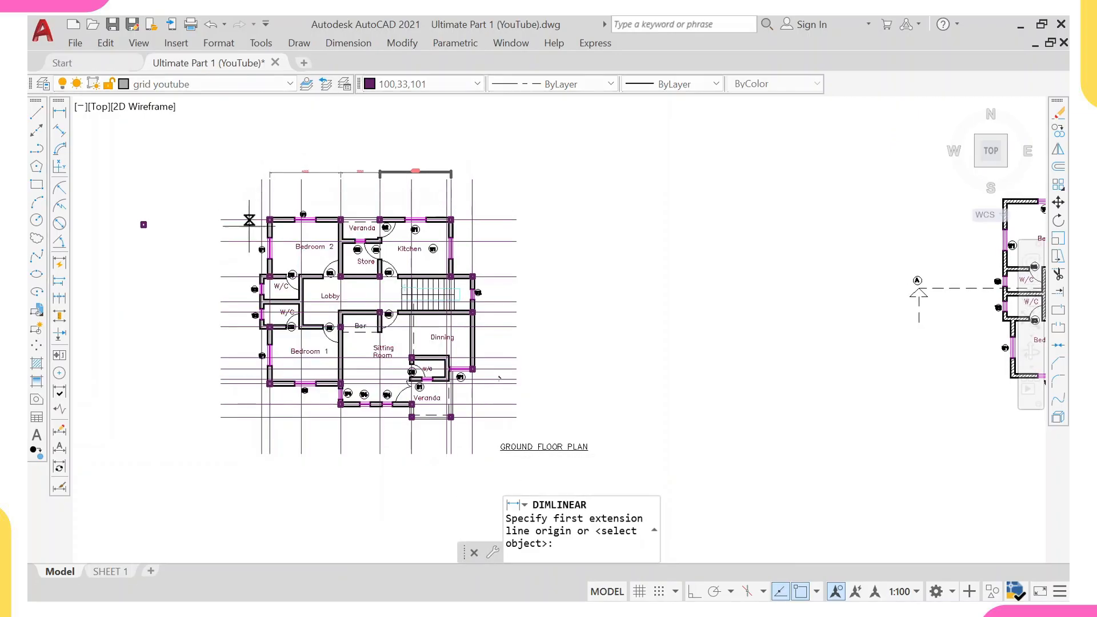
scroll(216, 206, up, 4)
click(216, 206)
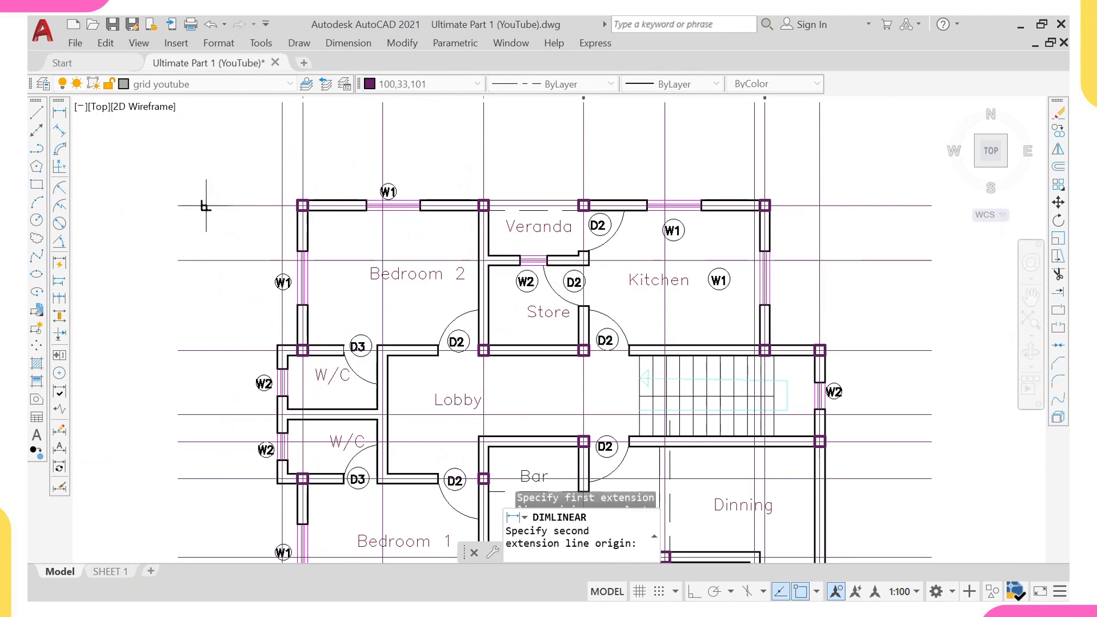
click(216, 350)
click(179, 323)
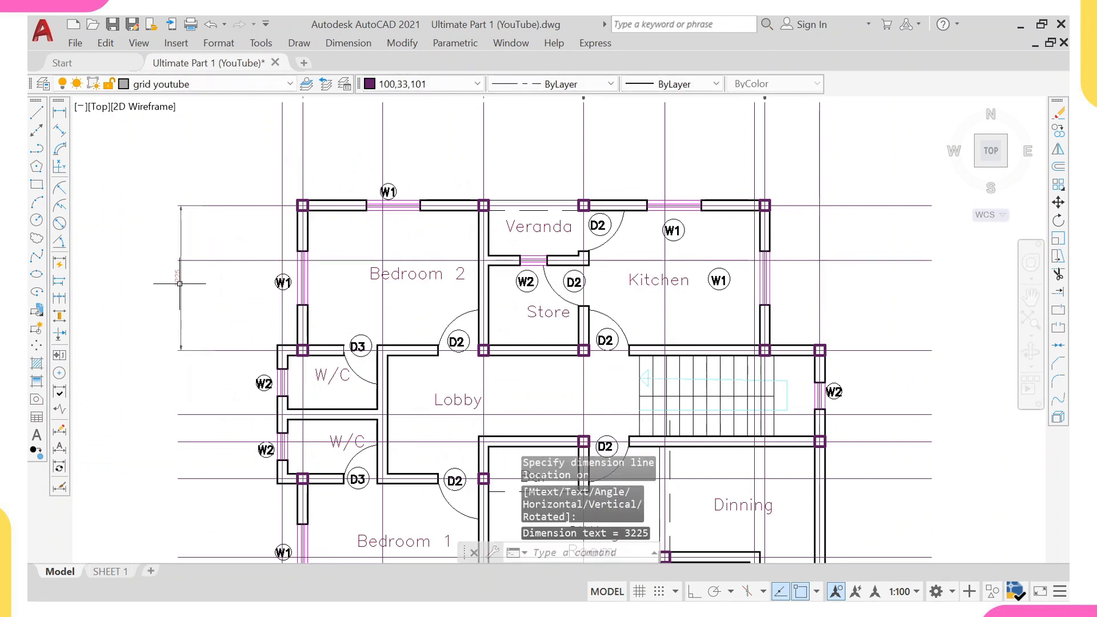
Repeat the vertical dimension between the grid lines above the upper W/C and below the lower W/C.
right_click(208, 237)
click(245, 247)
middle_drag(214, 371, 241, 256)
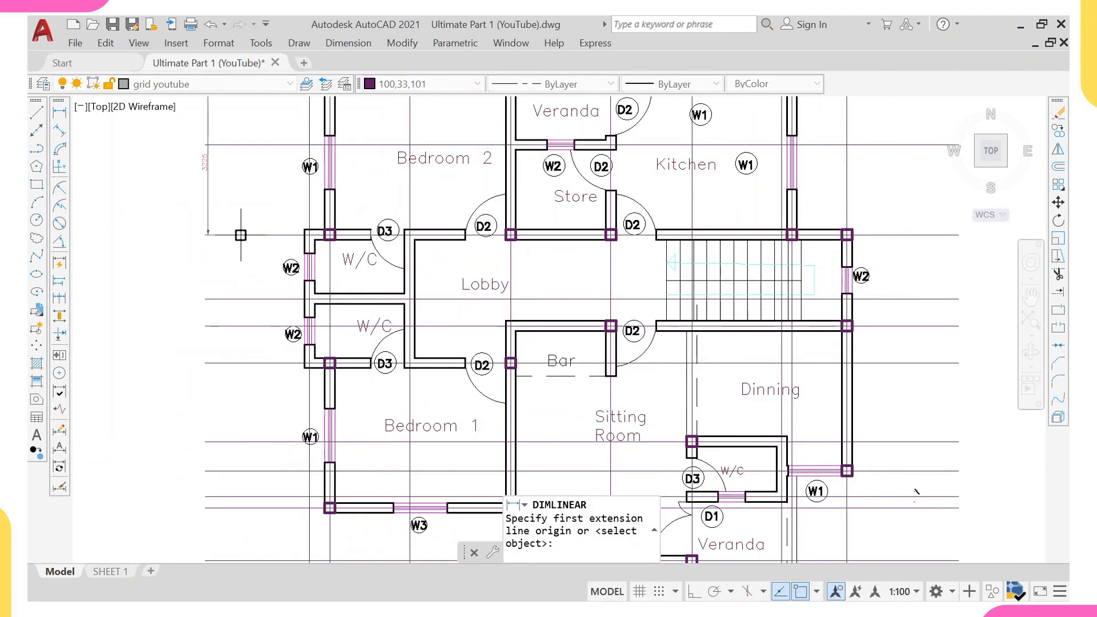
click(240, 235)
click(226, 362)
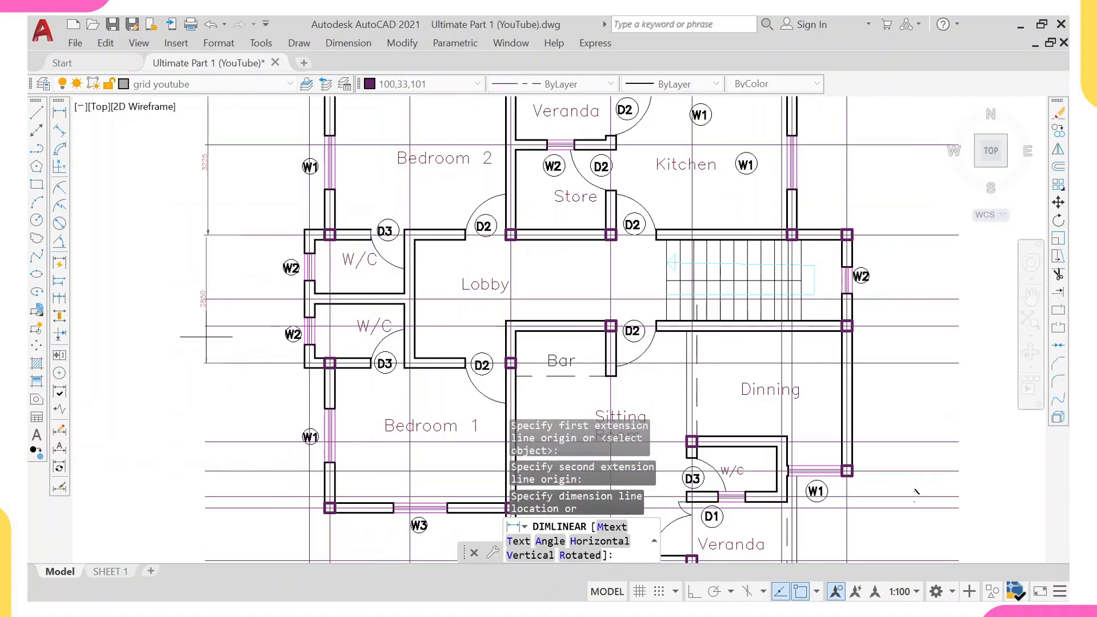
scroll(205, 297, up, 4)
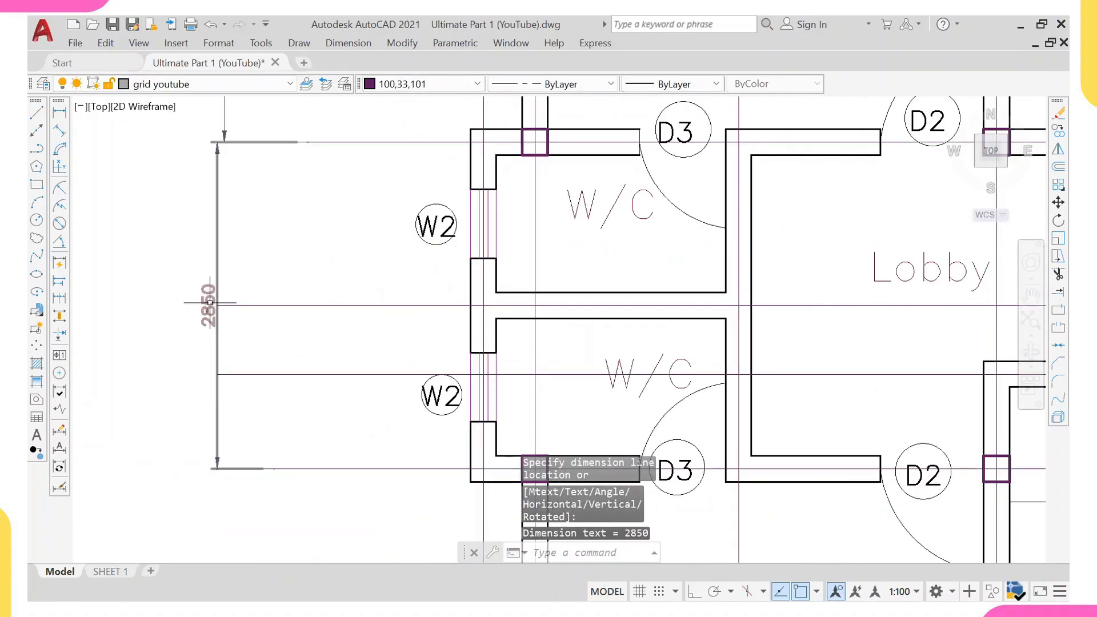
scroll(205, 294, down, 5)
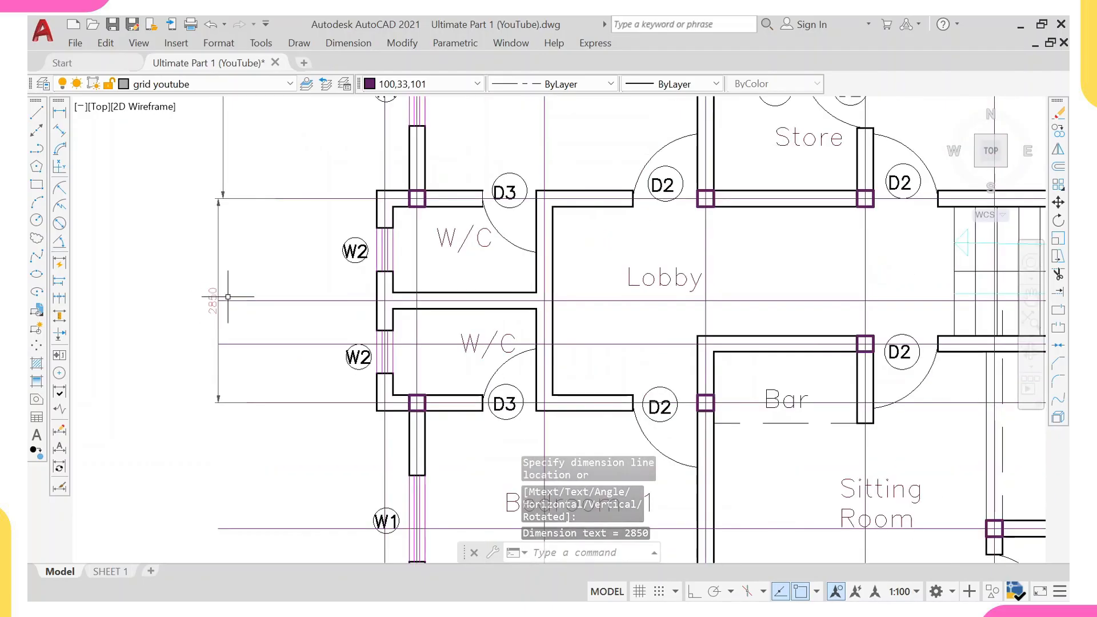
scroll(199, 301, down, 3)
scroll(203, 303, up, 1)
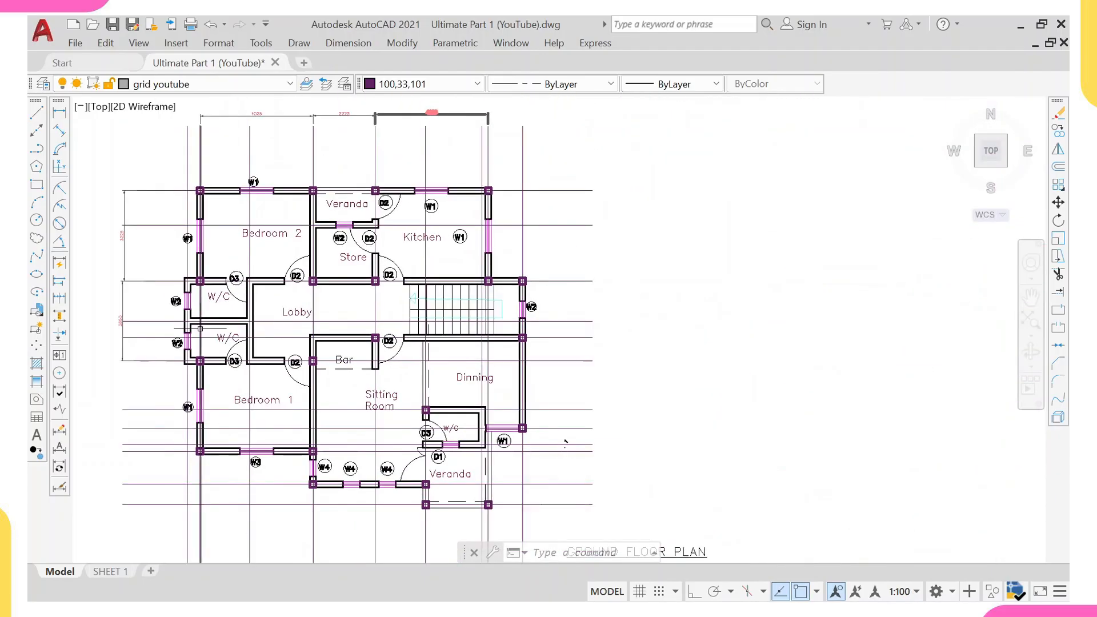
scroll(207, 308, up, 2)
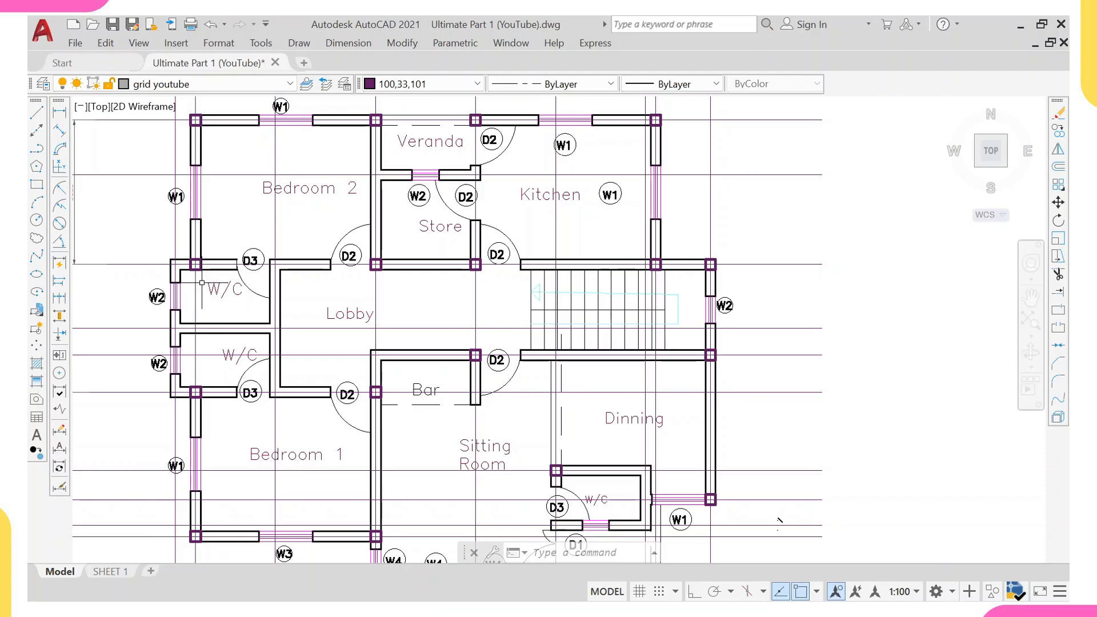
scroll(202, 282, up, 2)
scroll(203, 286, down, 2)
scroll(200, 327, up, 2)
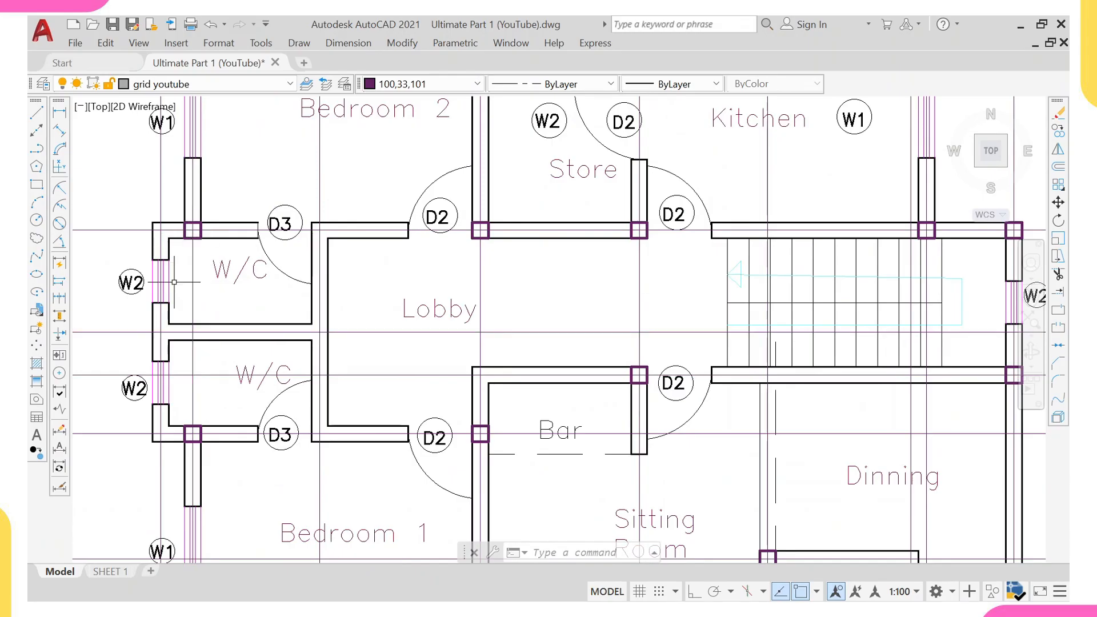
scroll(187, 311, up, 2)
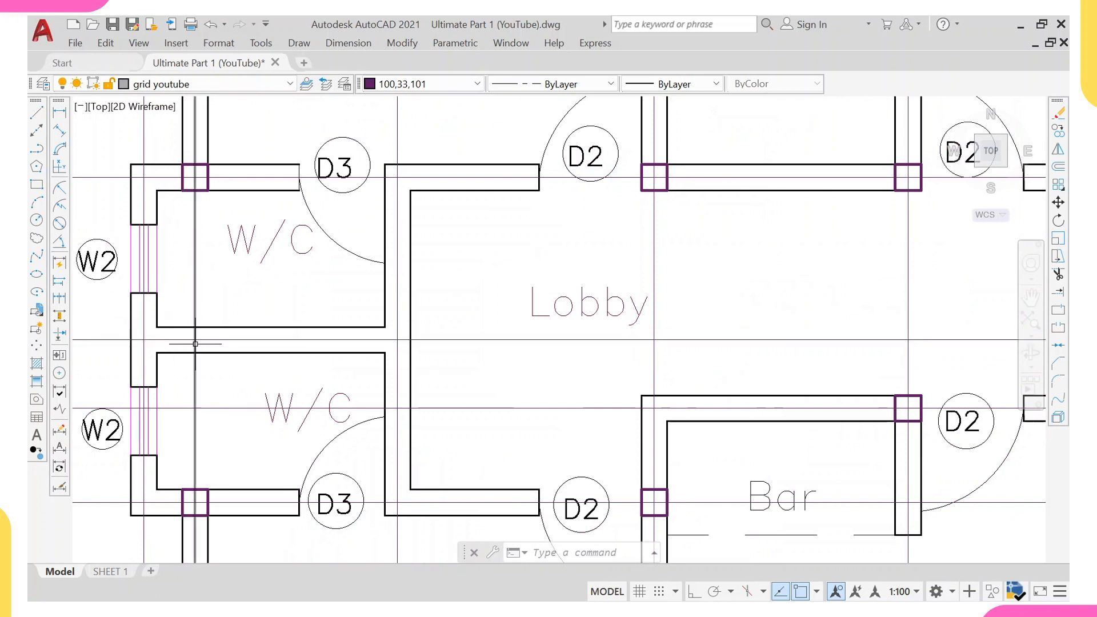
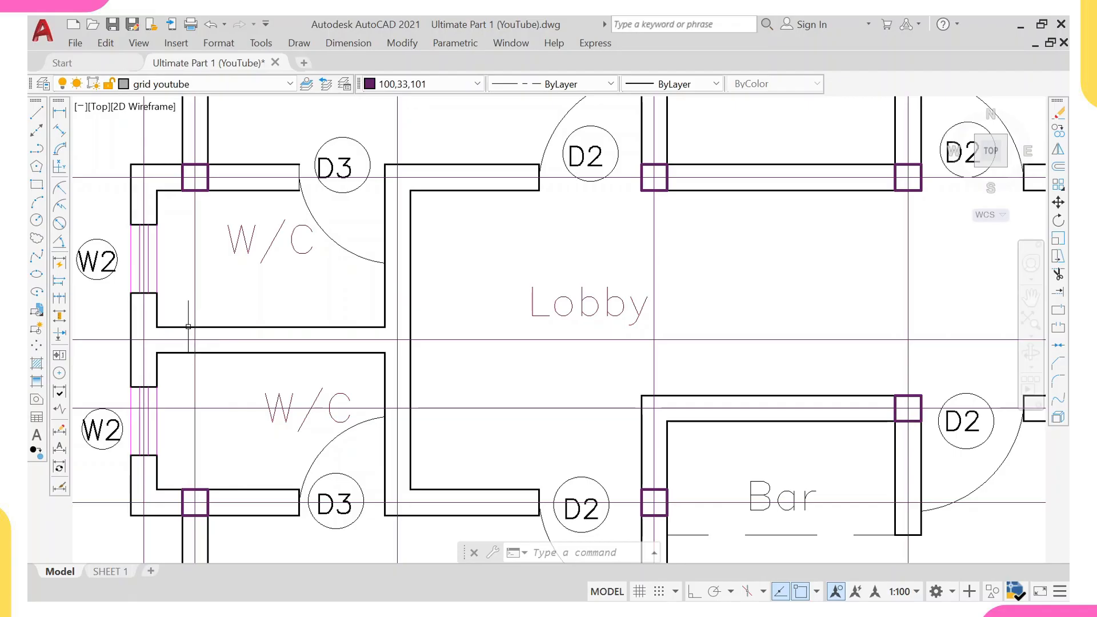
Add a vertical linear dimension between the grid lines below the lower W/C and at Bedroom 1's bottom wall.
scroll(188, 326, down, 2)
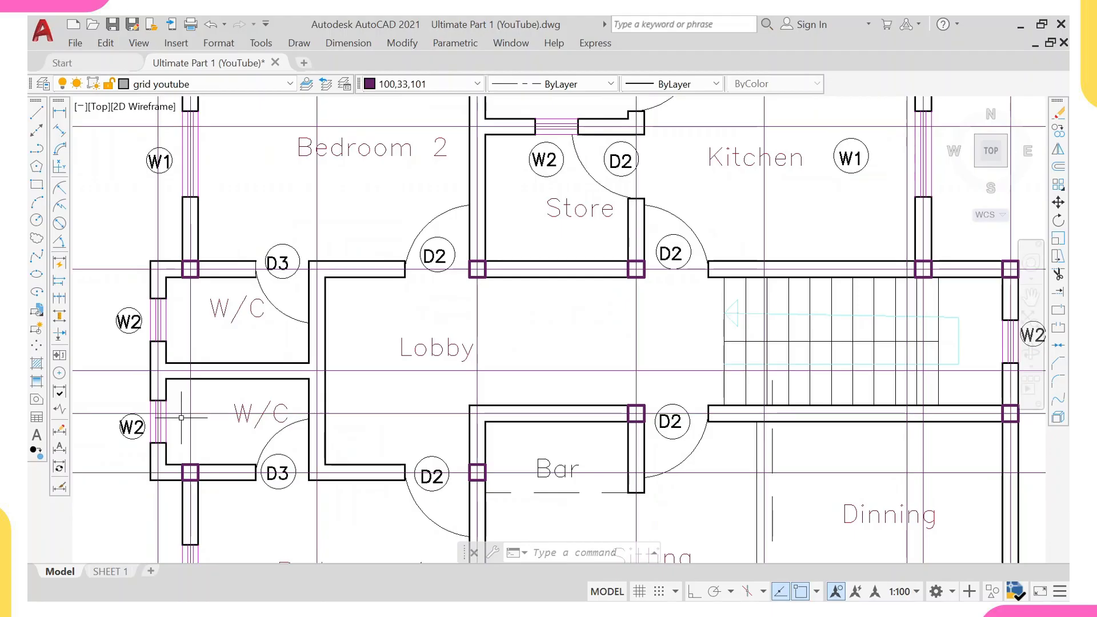
scroll(181, 417, down, 5)
scroll(151, 315, up, 3)
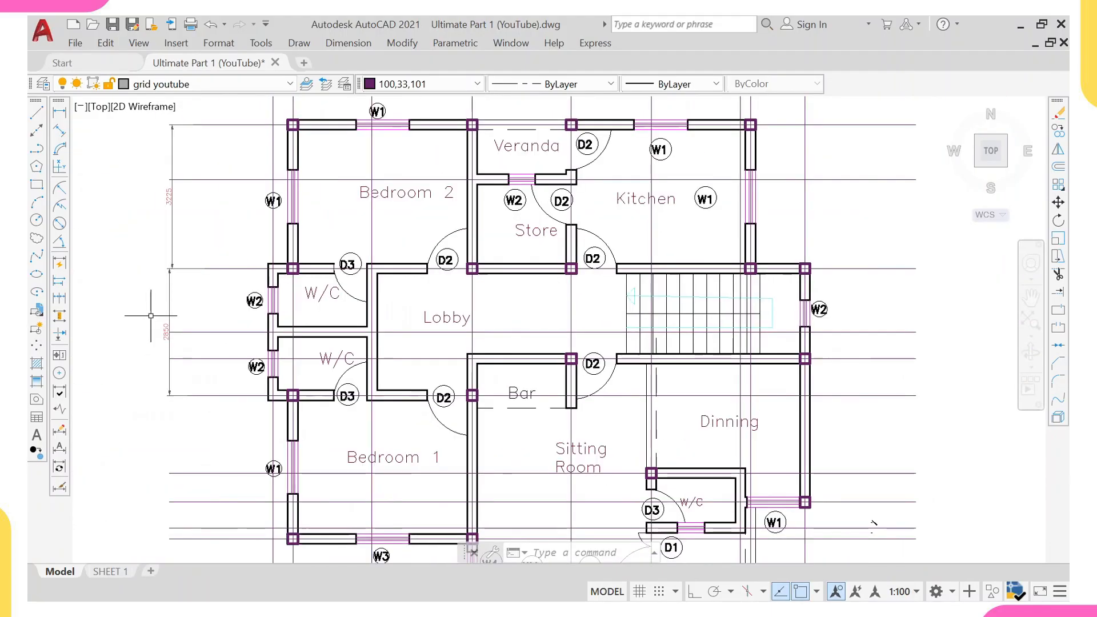
right_click(150, 316)
click(189, 227)
middle_drag(190, 367, 209, 305)
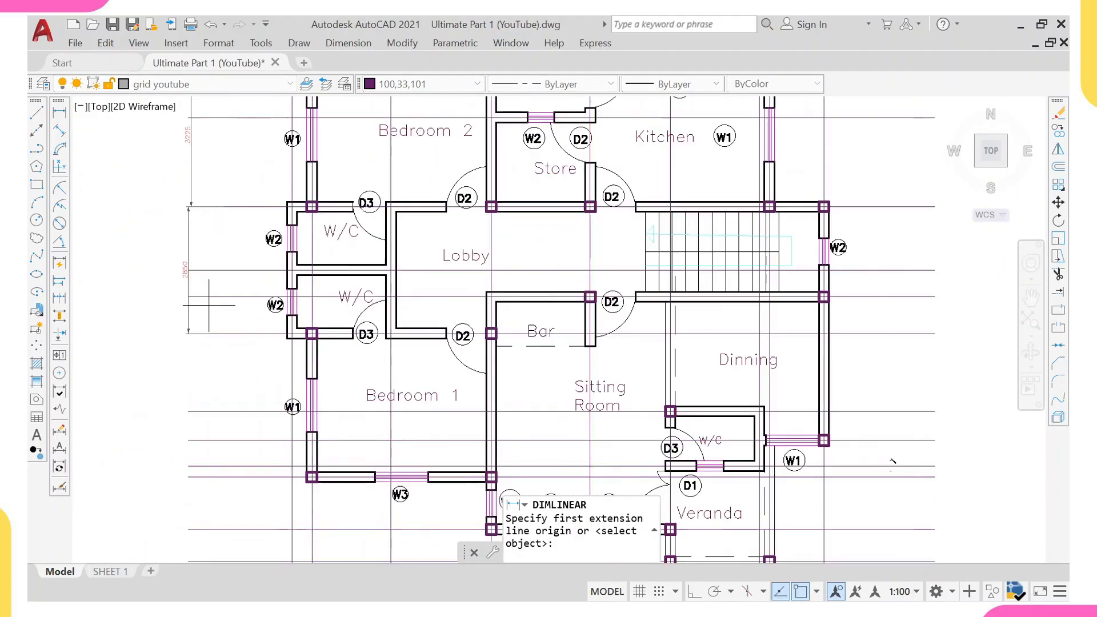
click(195, 332)
click(199, 476)
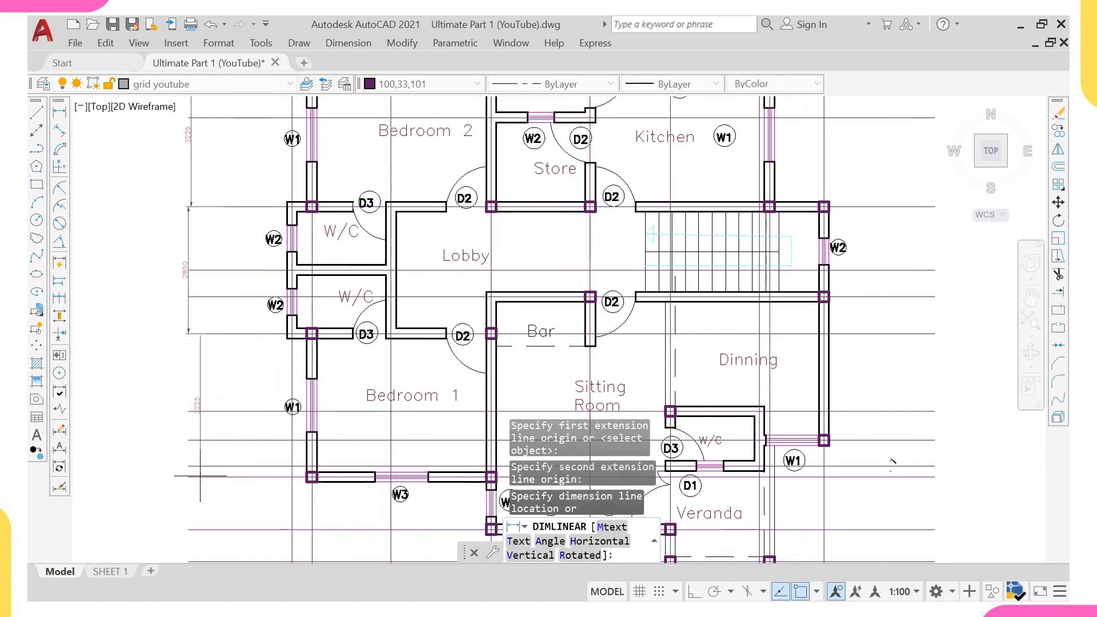
scroll(172, 440, up, 2)
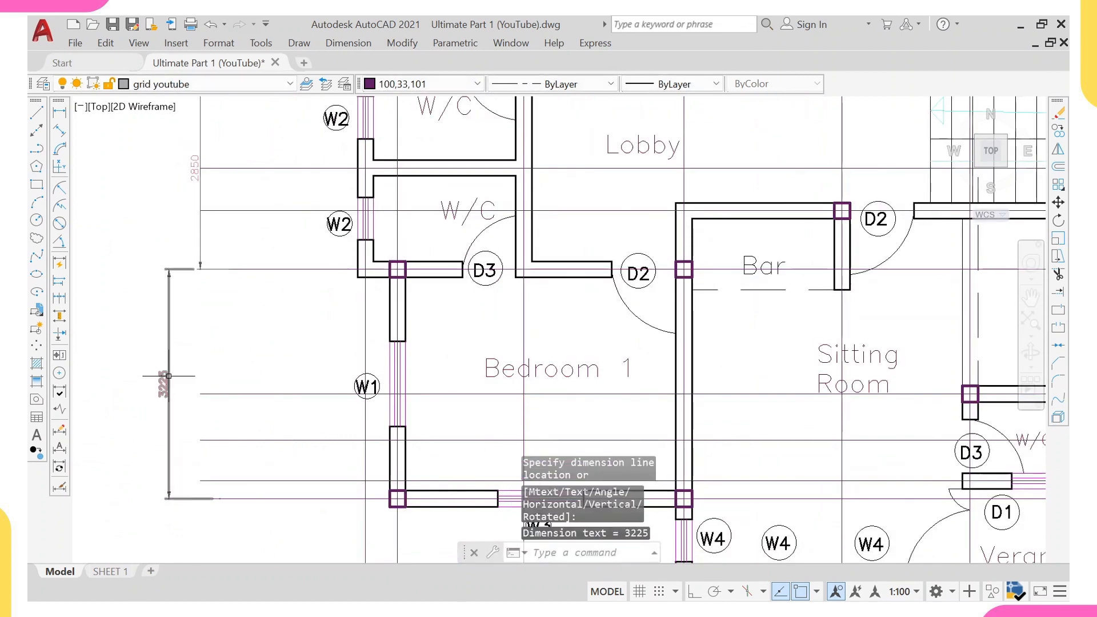
scroll(153, 380, down, 5)
right_click(197, 296)
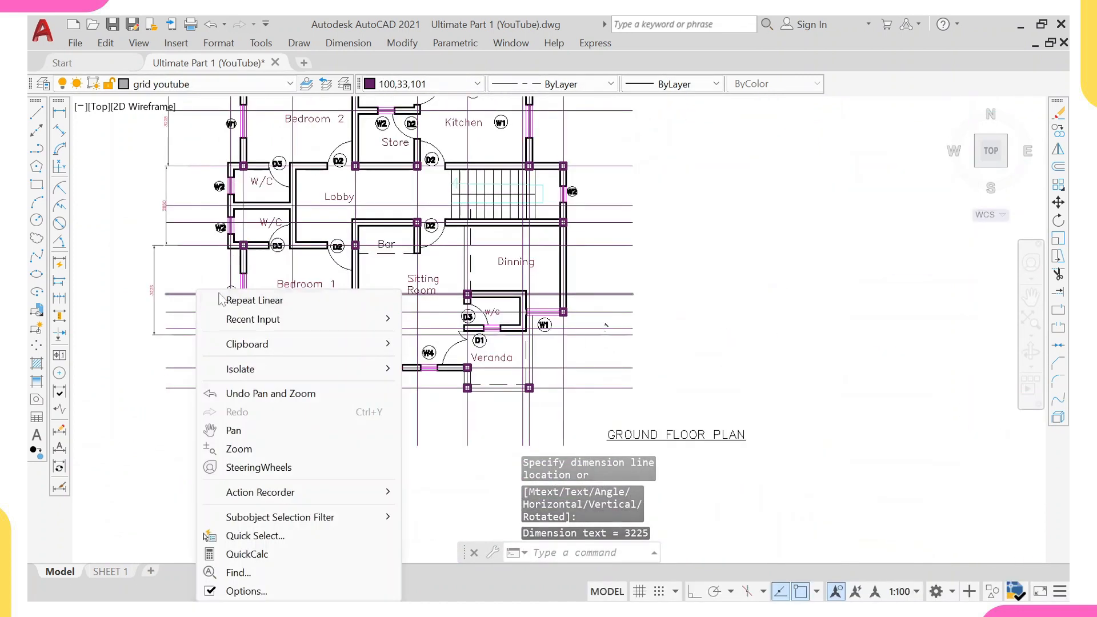
Repeat the linear dimension below the plan between the grid lines at Bedroom 1's left and right walls.
click(246, 299)
click(243, 445)
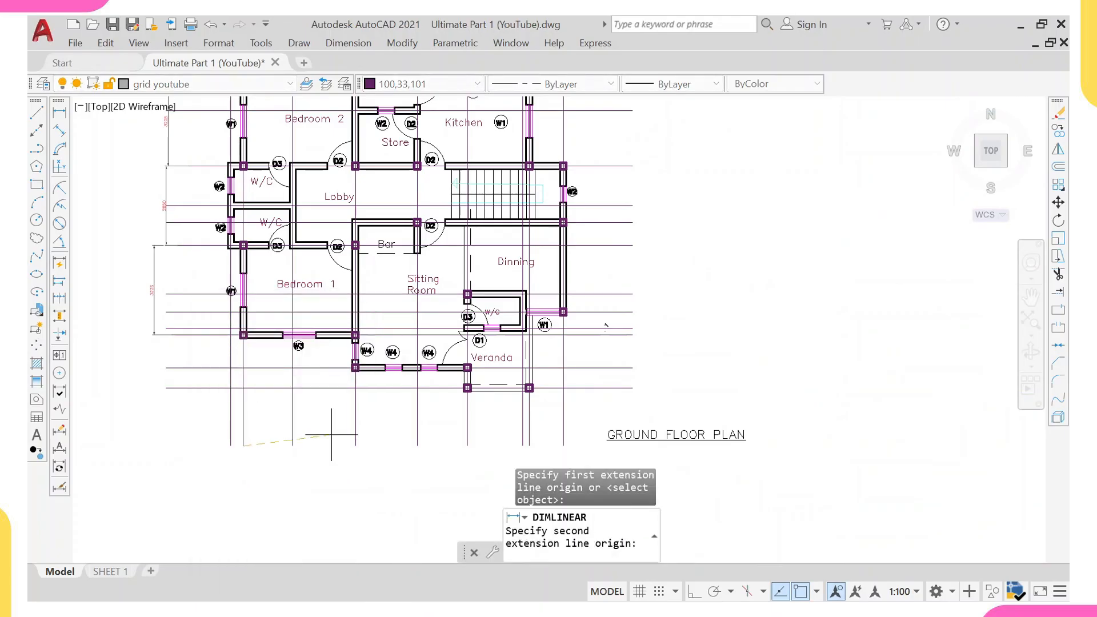
click(355, 446)
scroll(312, 443, up, 2)
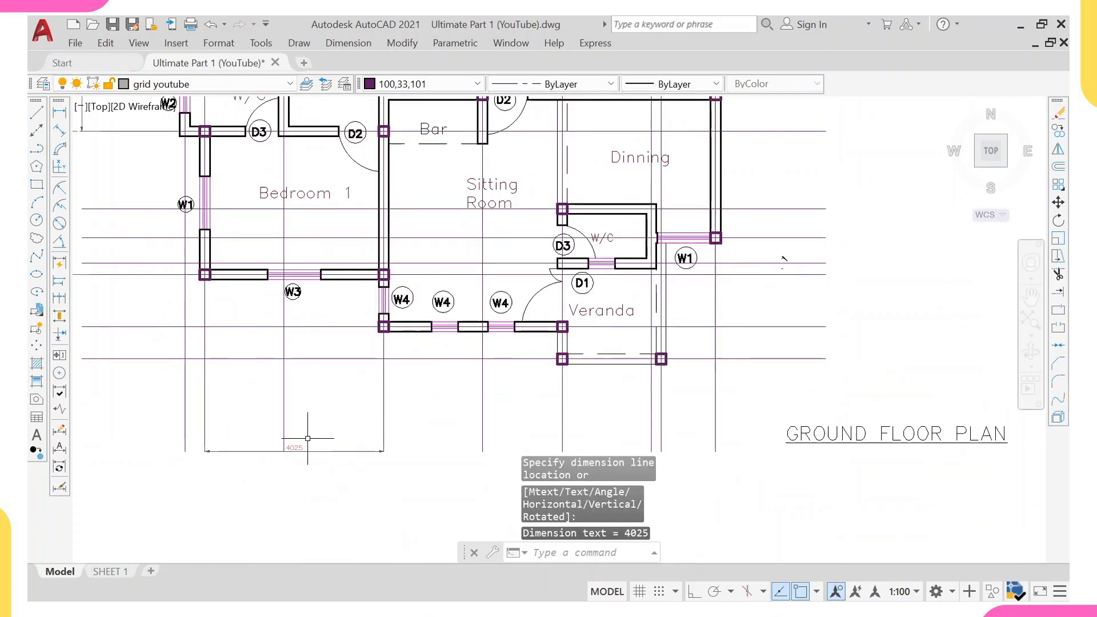
right_click(401, 103)
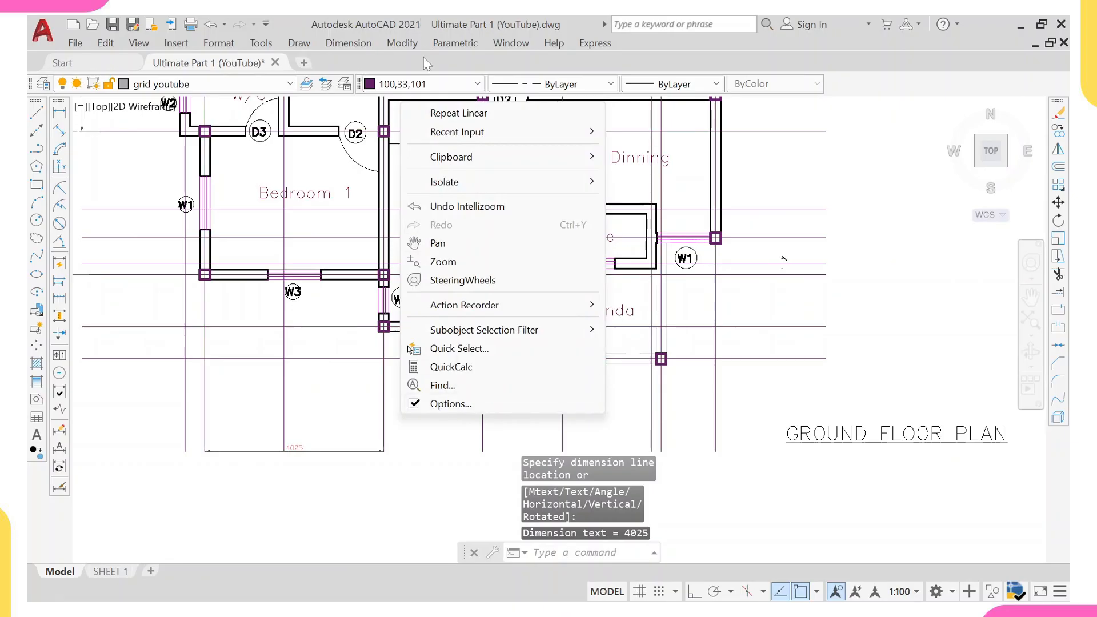
click(455, 118)
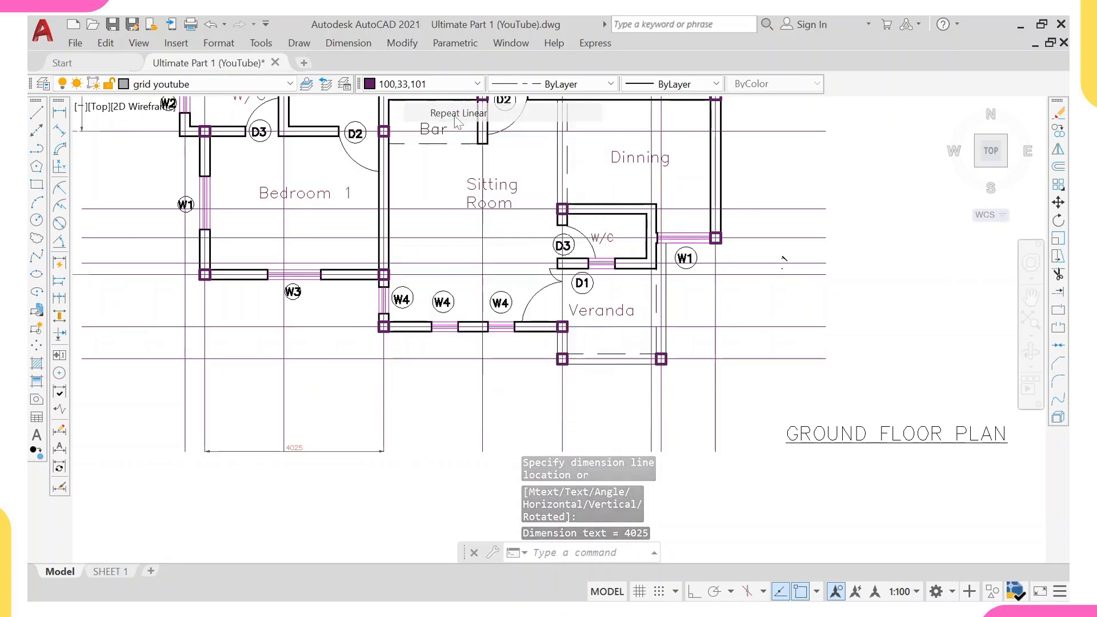
click(383, 451)
key(Escape)
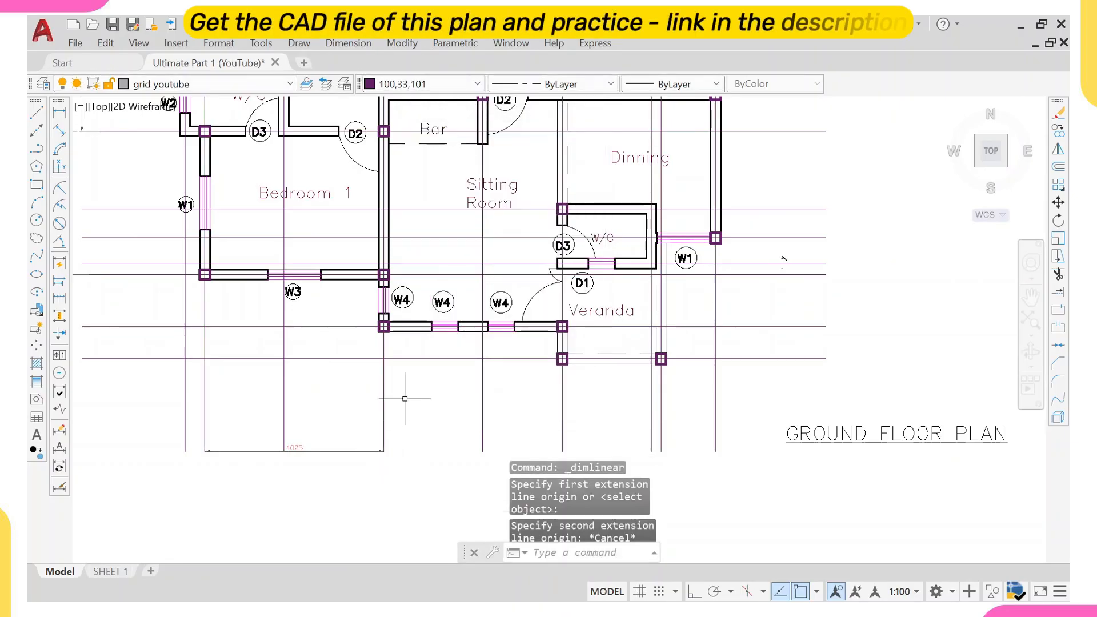
Add a horizontal dimension from Bedroom 1's right grid line to the grid line at the Veranda's left columns, in line with the first.
right_click(423, 205)
click(466, 221)
scroll(368, 436, up, 2)
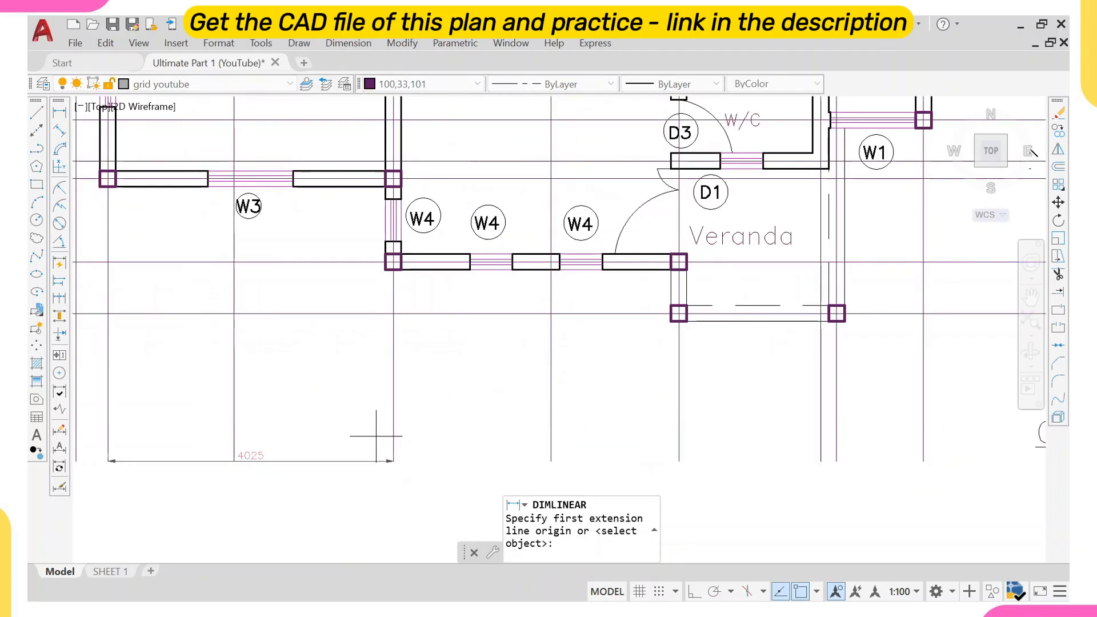
click(393, 438)
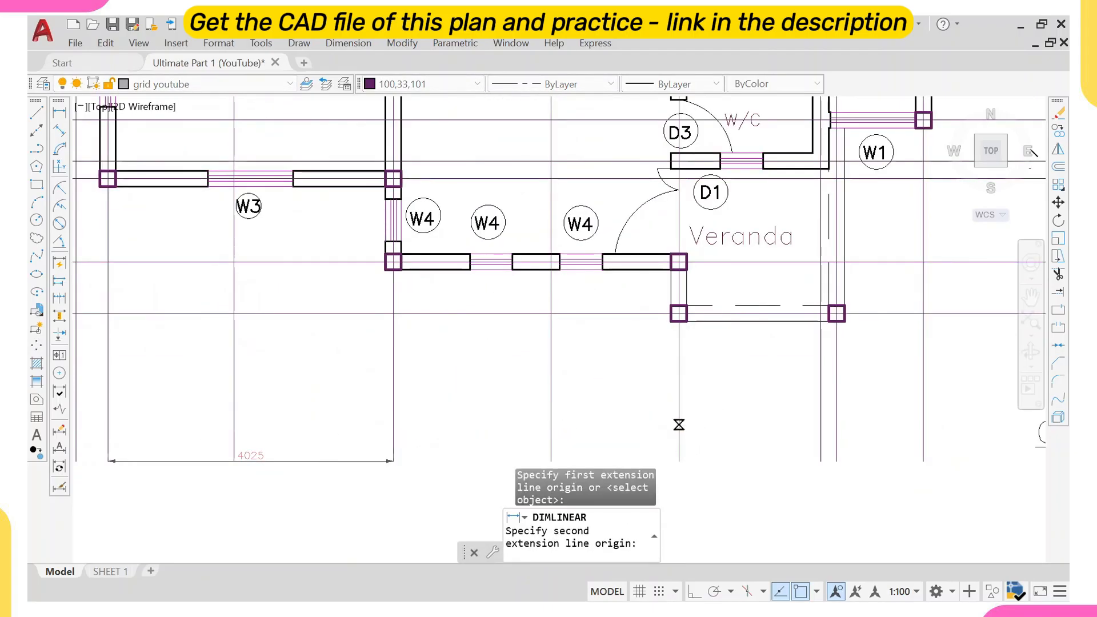
click(679, 424)
click(663, 402)
scroll(508, 404, down, 3)
middle_drag(565, 382, 449, 357)
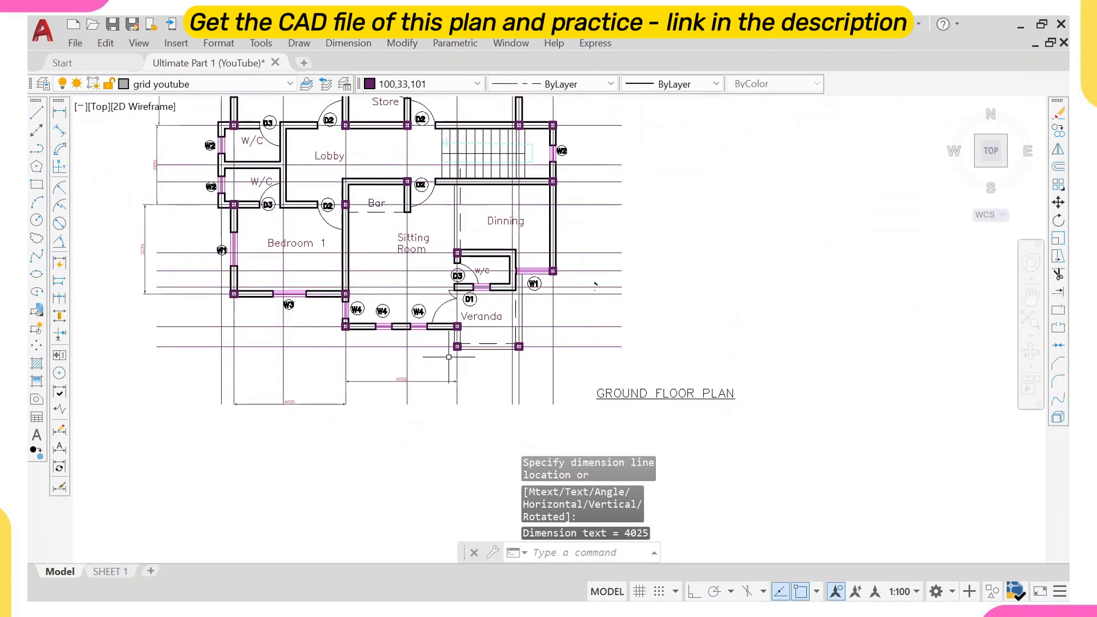
scroll(449, 358, up, 2)
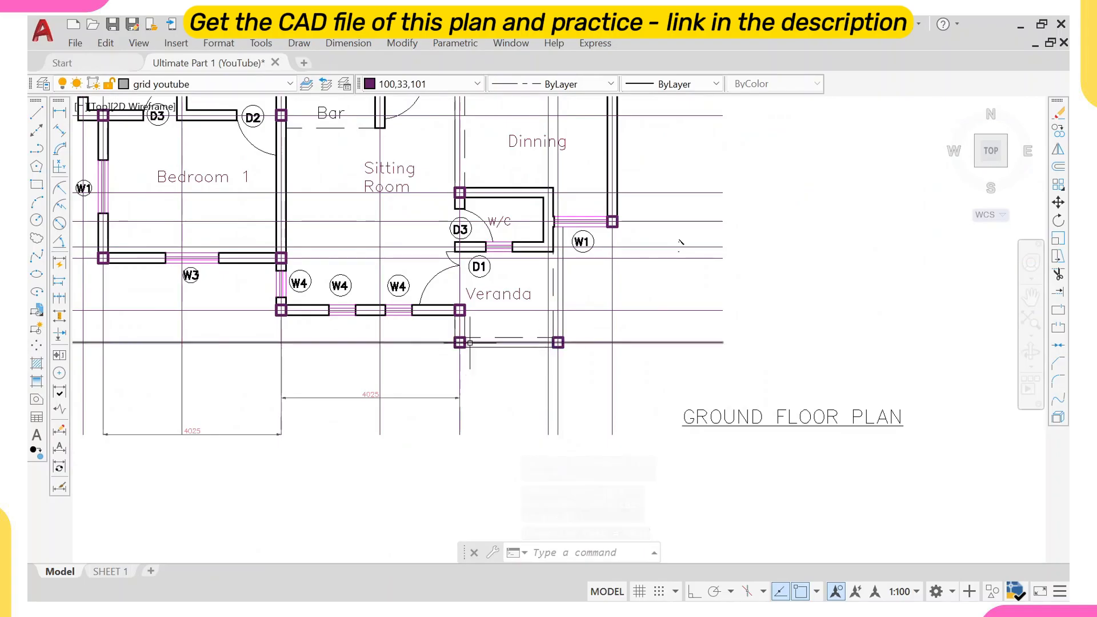
middle_drag(508, 364, 407, 394)
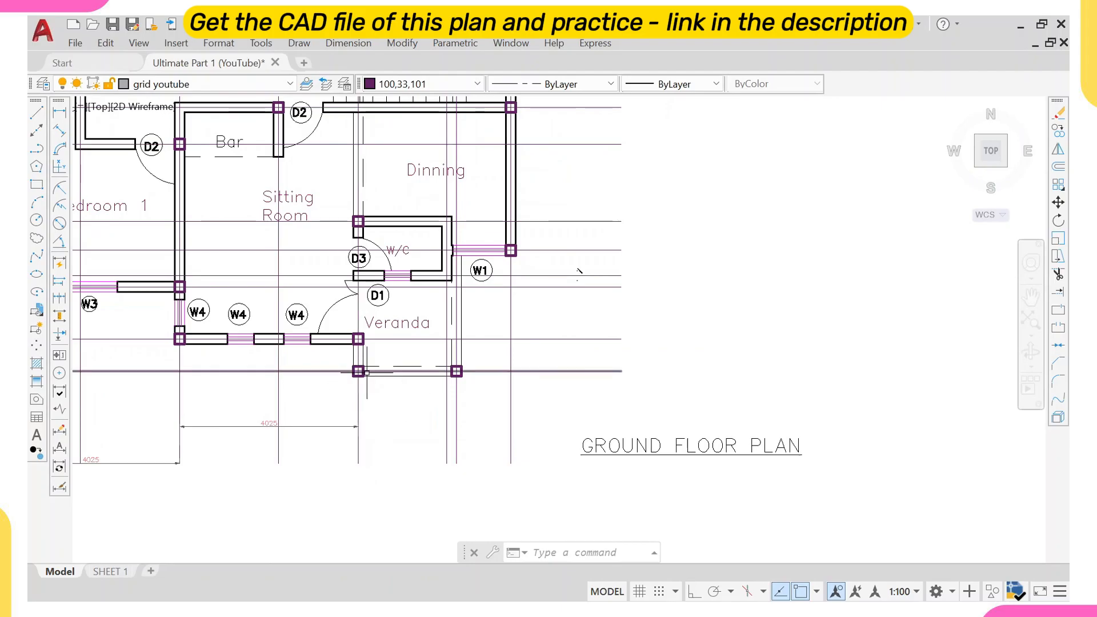
Add a vertical dimension beside the Dining's right wall between the grid lines at its top and bottom walls.
scroll(400, 367, down, 2)
middle_drag(453, 365, 345, 399)
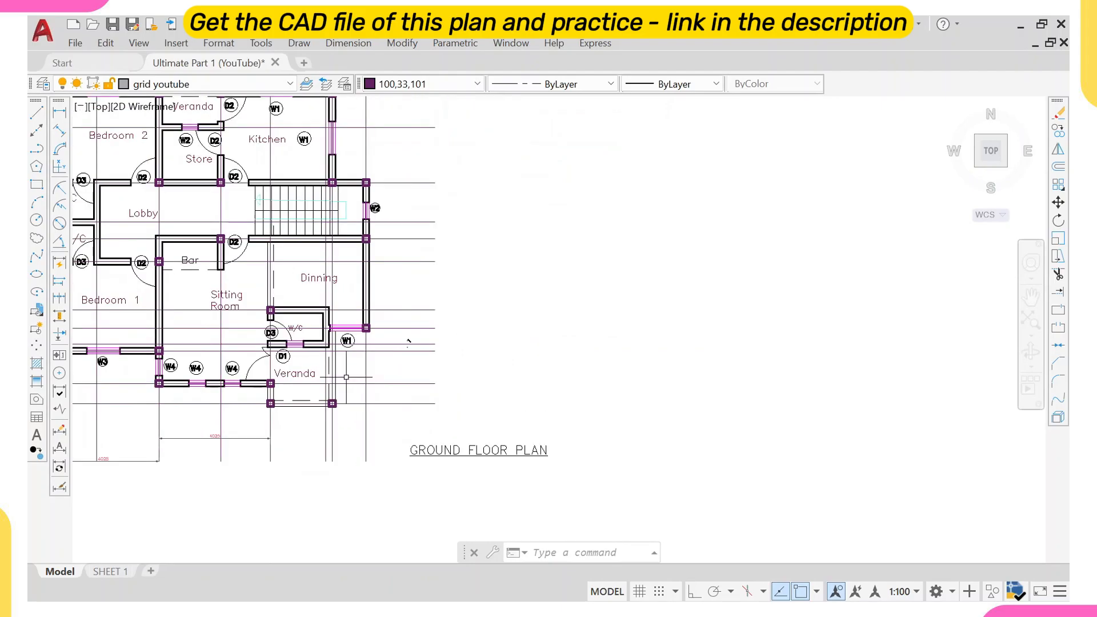
scroll(348, 369, up, 2)
right_click(430, 366)
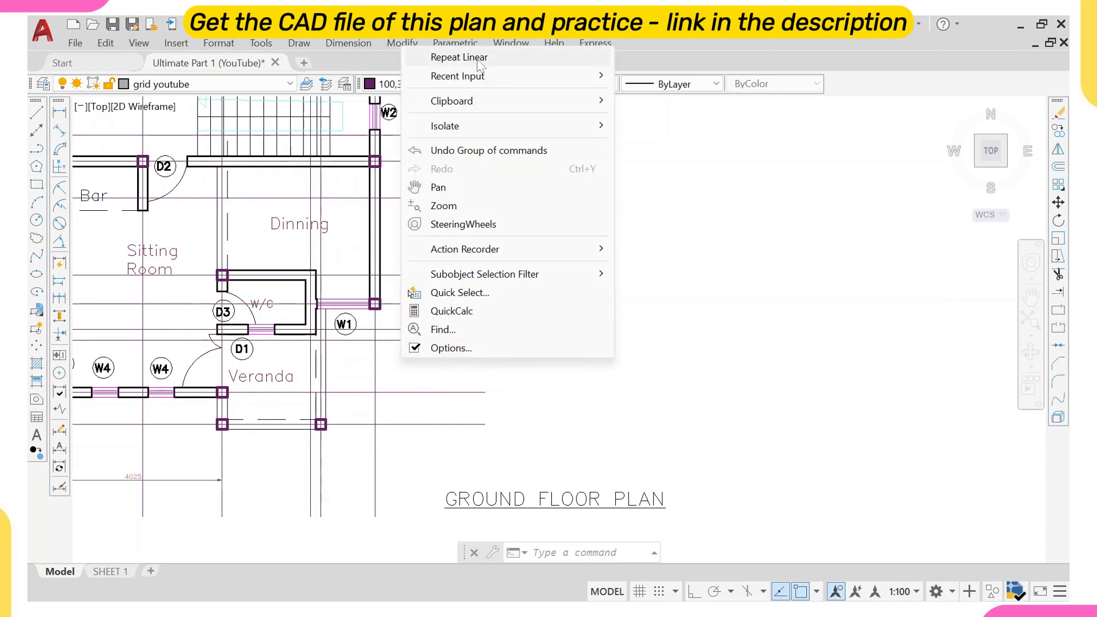
click(459, 57)
click(391, 304)
middle_drag(410, 196, 397, 384)
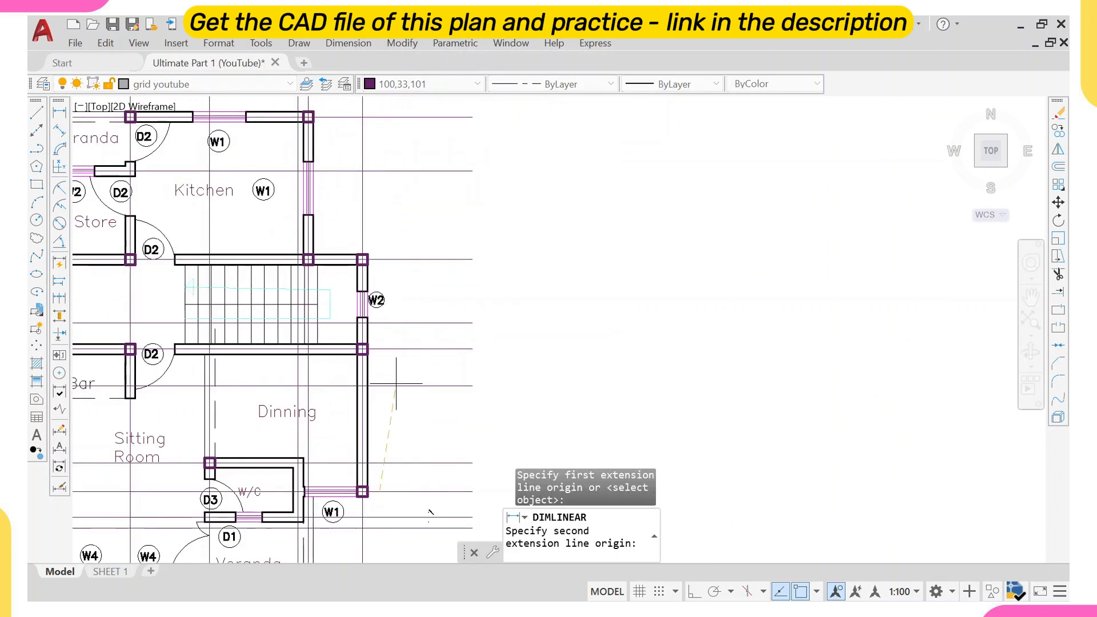
click(393, 349)
click(465, 423)
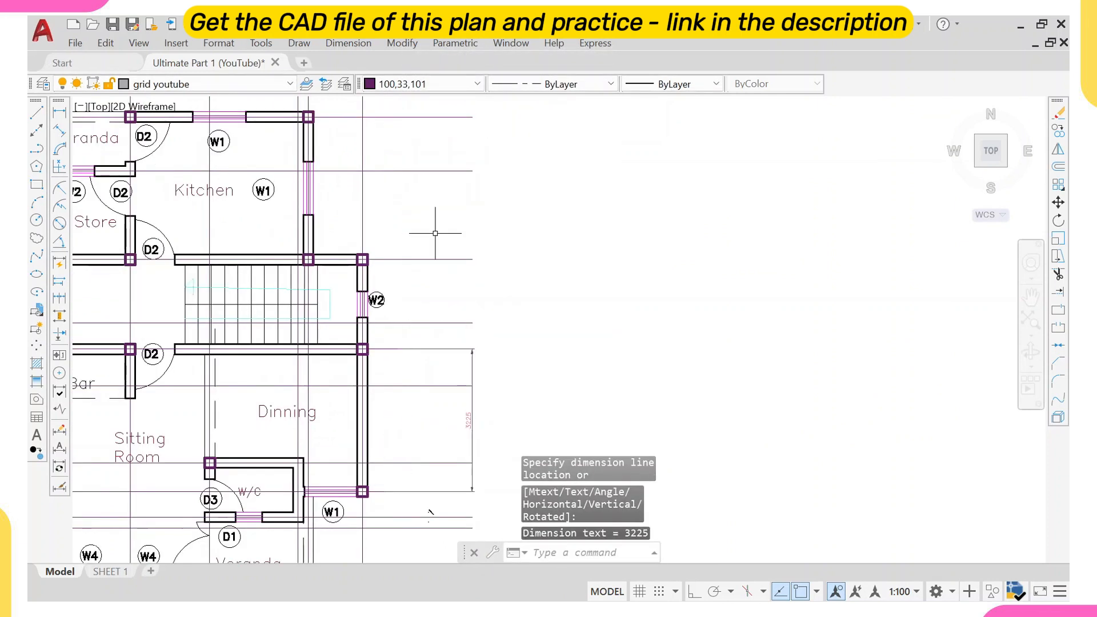
right_click(474, 224)
click(399, 209)
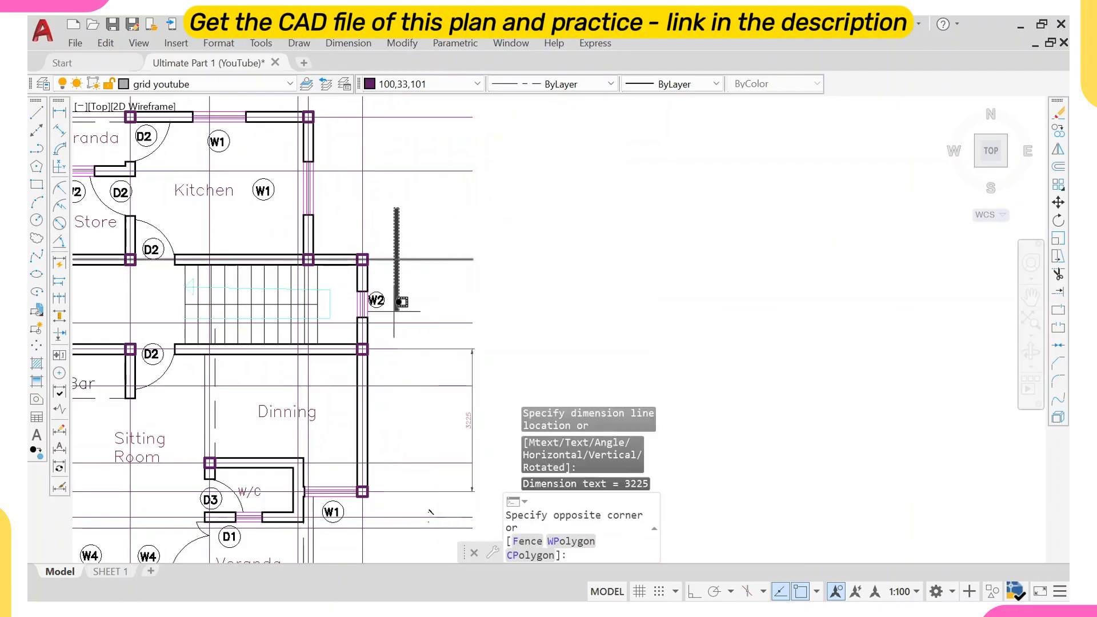
click(406, 283)
middle_drag(331, 237, 367, 375)
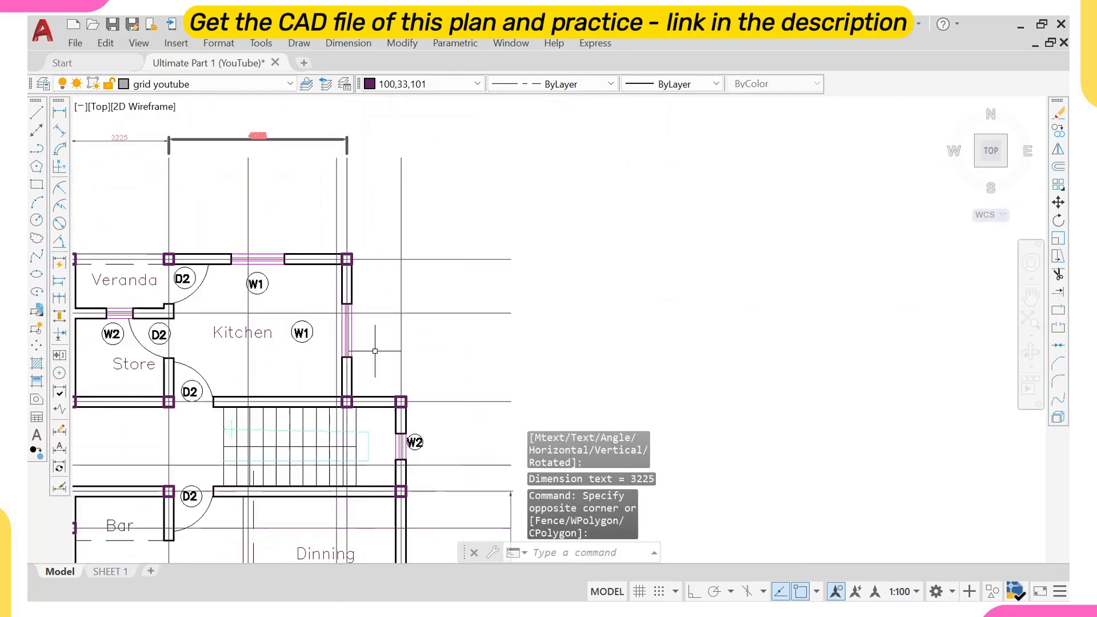
scroll(340, 355, down, 2)
scroll(339, 354, down, 2)
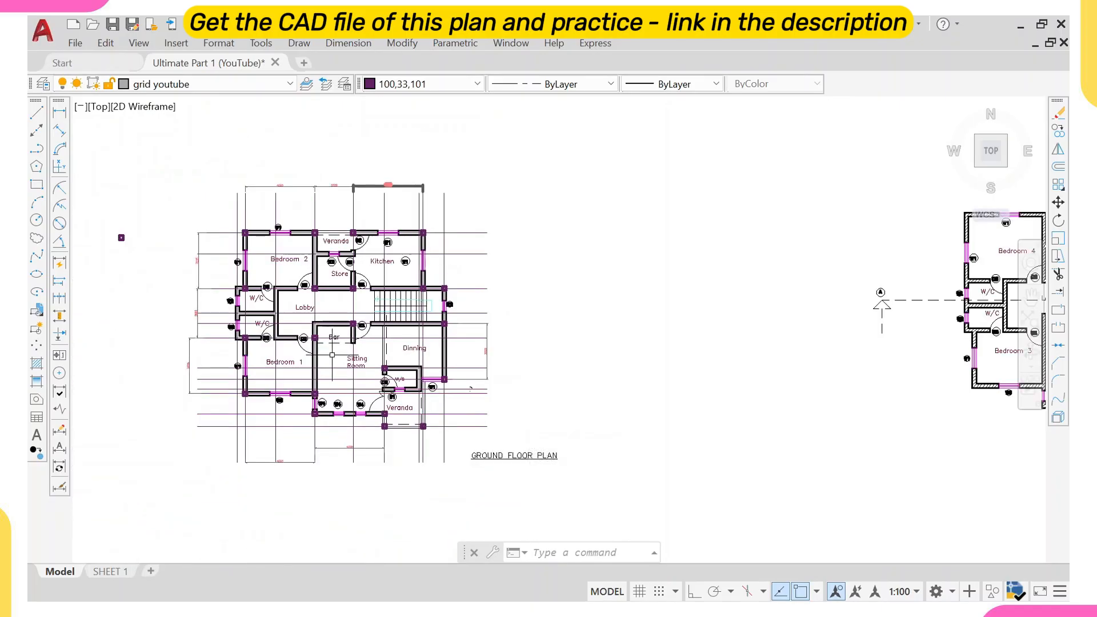
scroll(332, 355, up, 2)
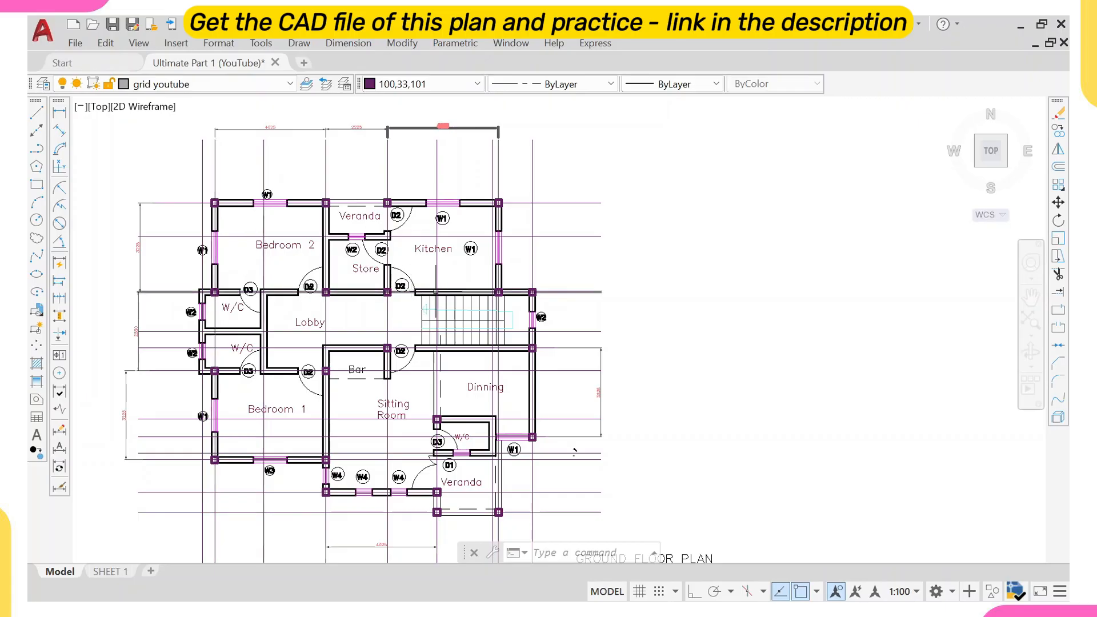
scroll(424, 357, up, 2)
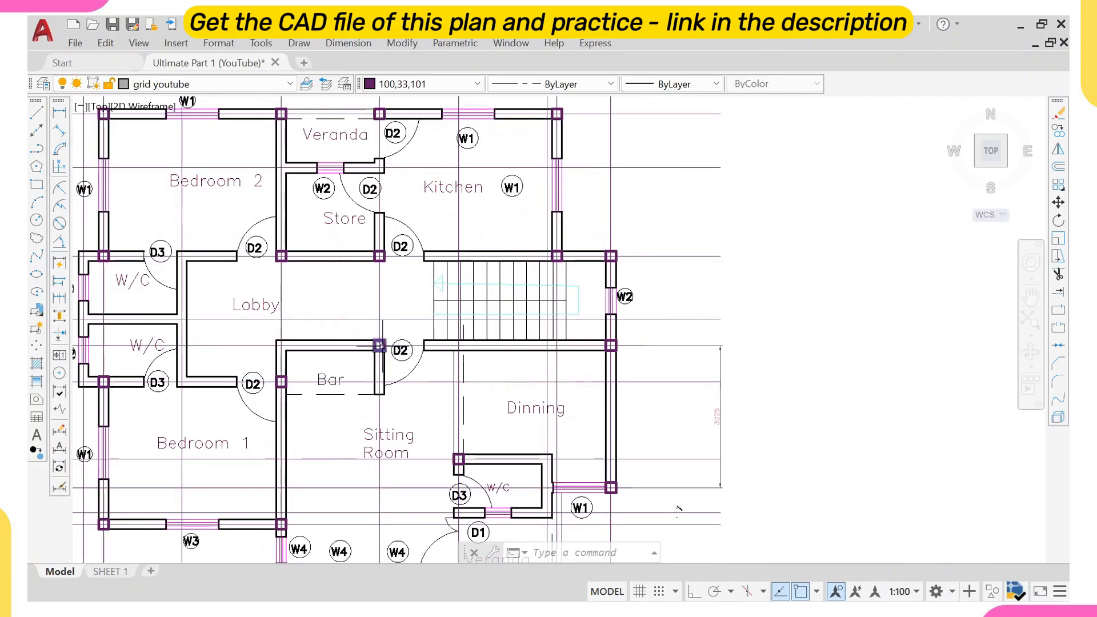
right_click(673, 216)
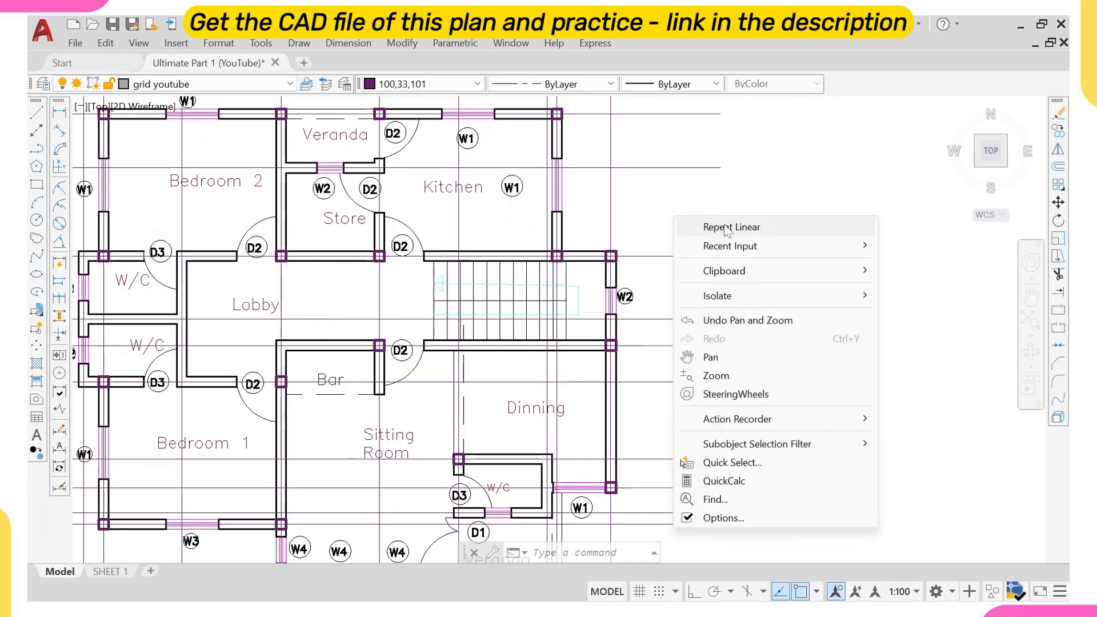
click(727, 227)
click(380, 329)
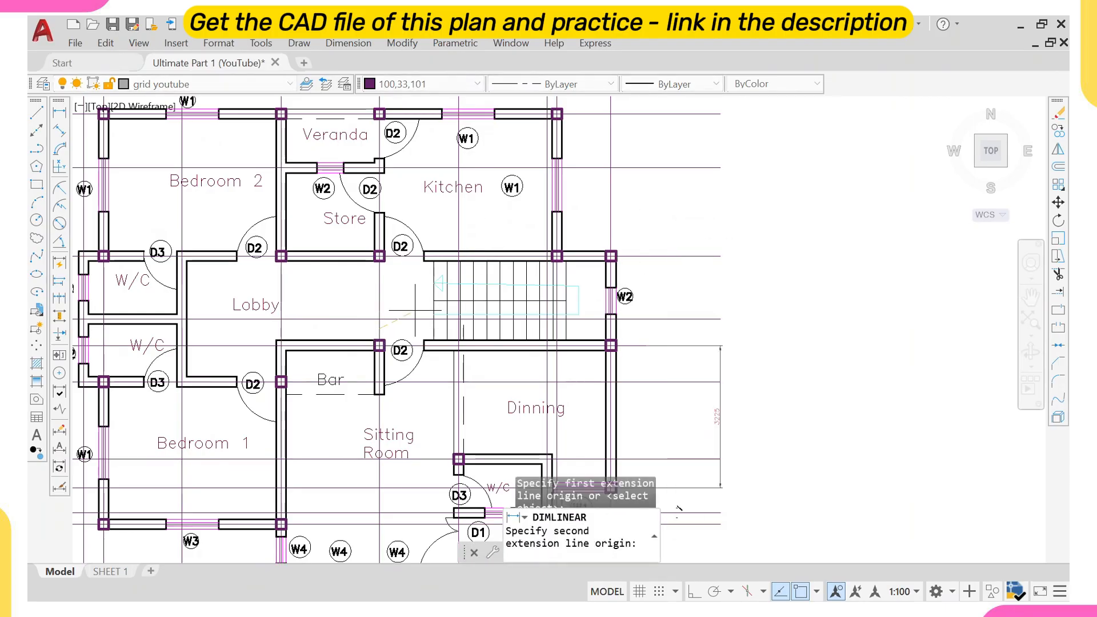
click(609, 325)
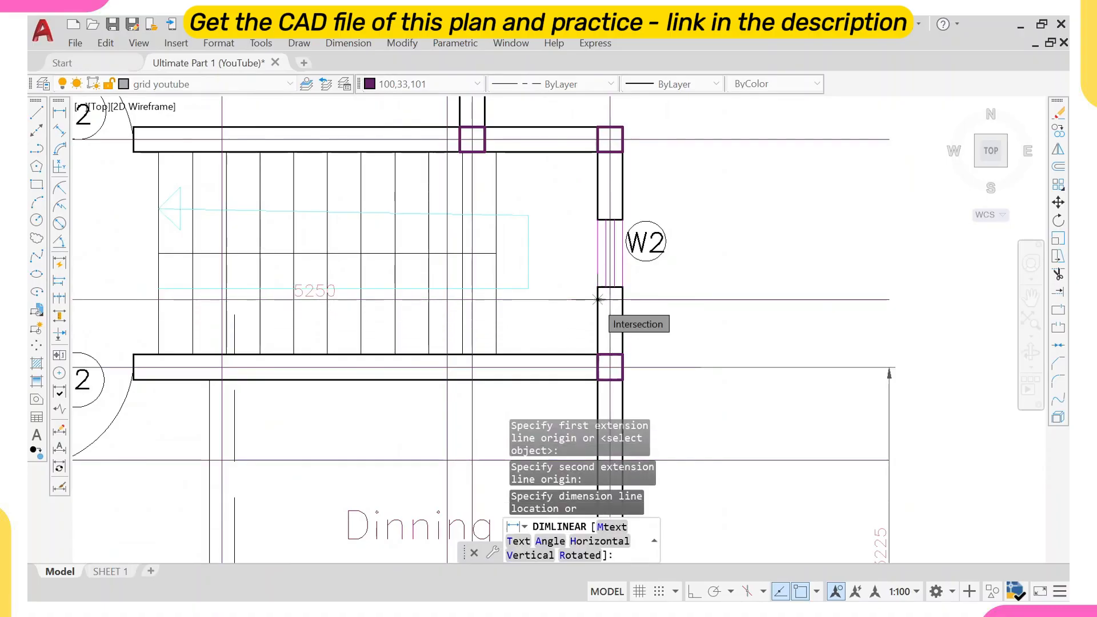
key(Escape)
scroll(597, 299, down, 6)
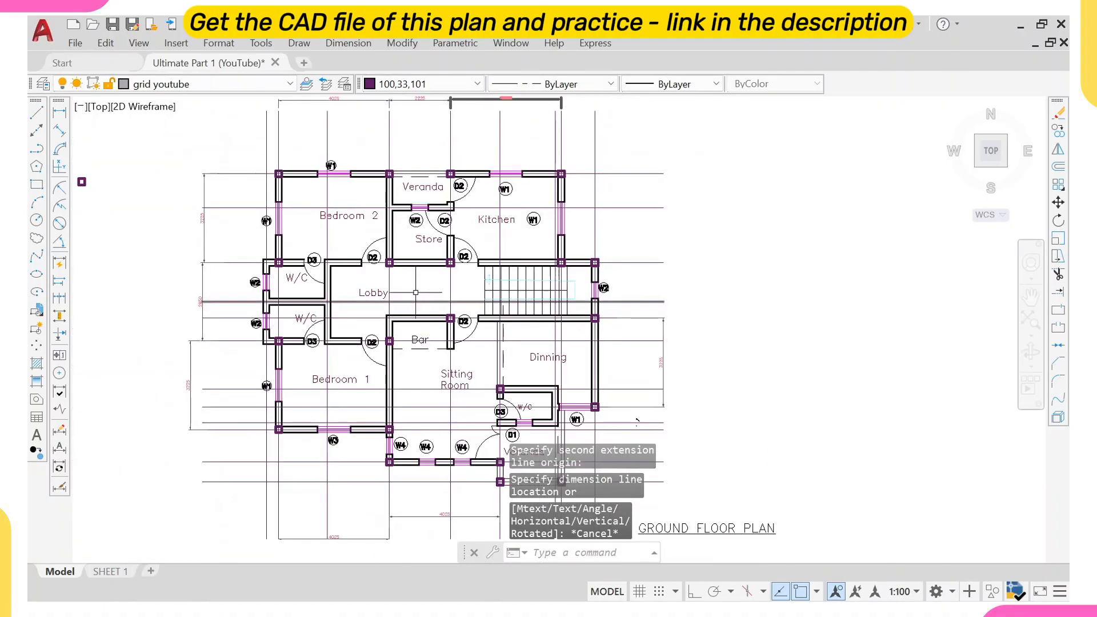
Select the grid dimensions along the plan's left side and below Bedroom 1 and the Veranda.
click(223, 230)
click(184, 238)
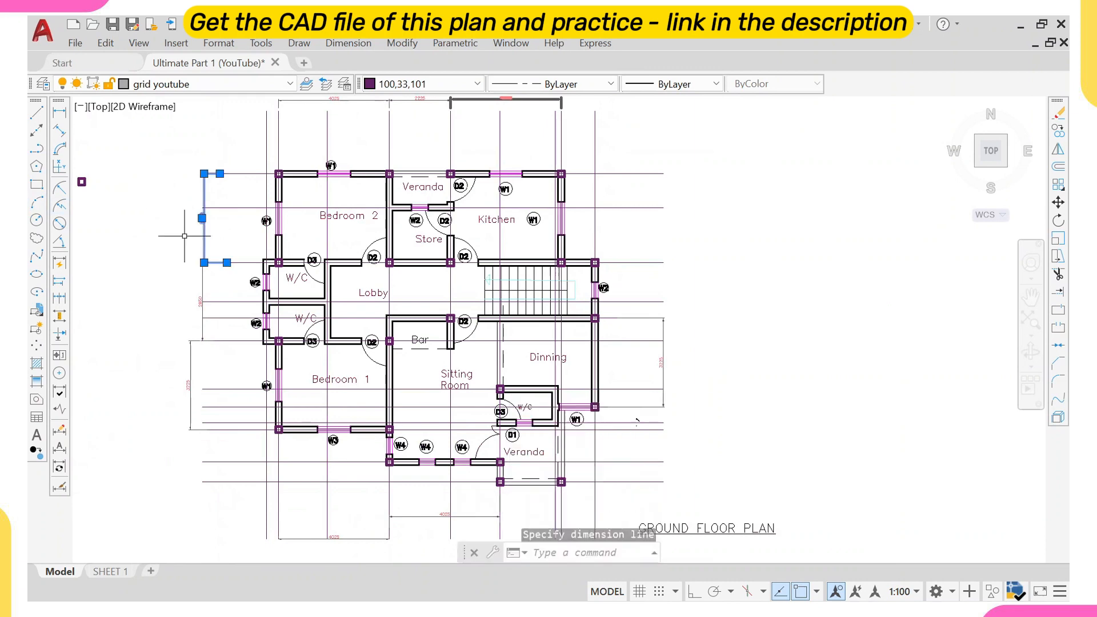
click(201, 309)
click(212, 365)
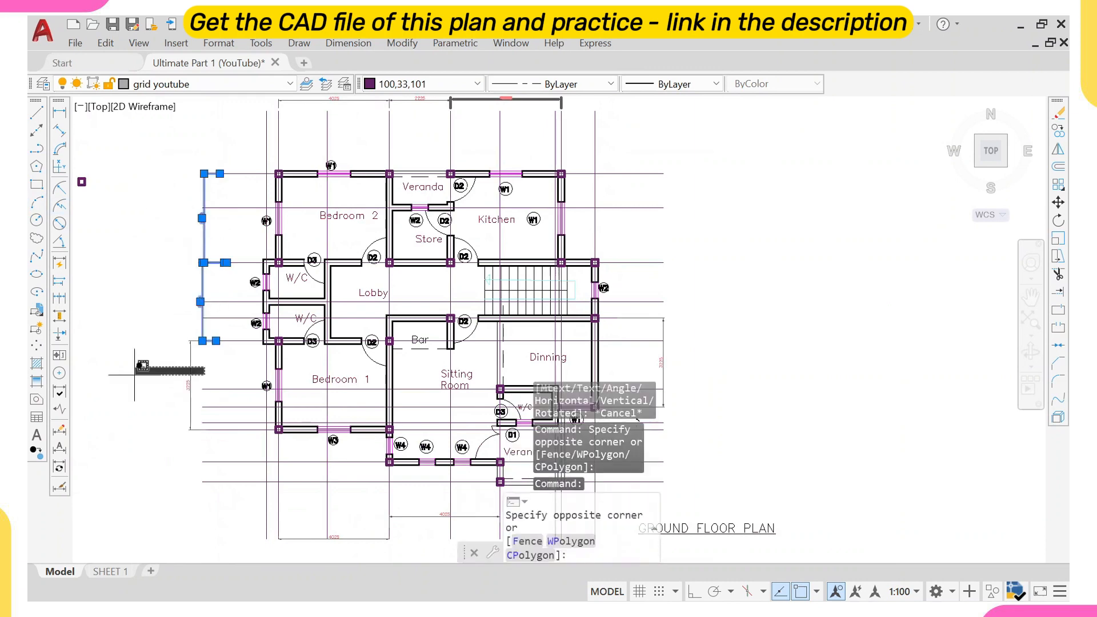
click(135, 374)
scroll(191, 379, down, 4)
scroll(307, 463, up, 4)
middle_drag(290, 434, 270, 350)
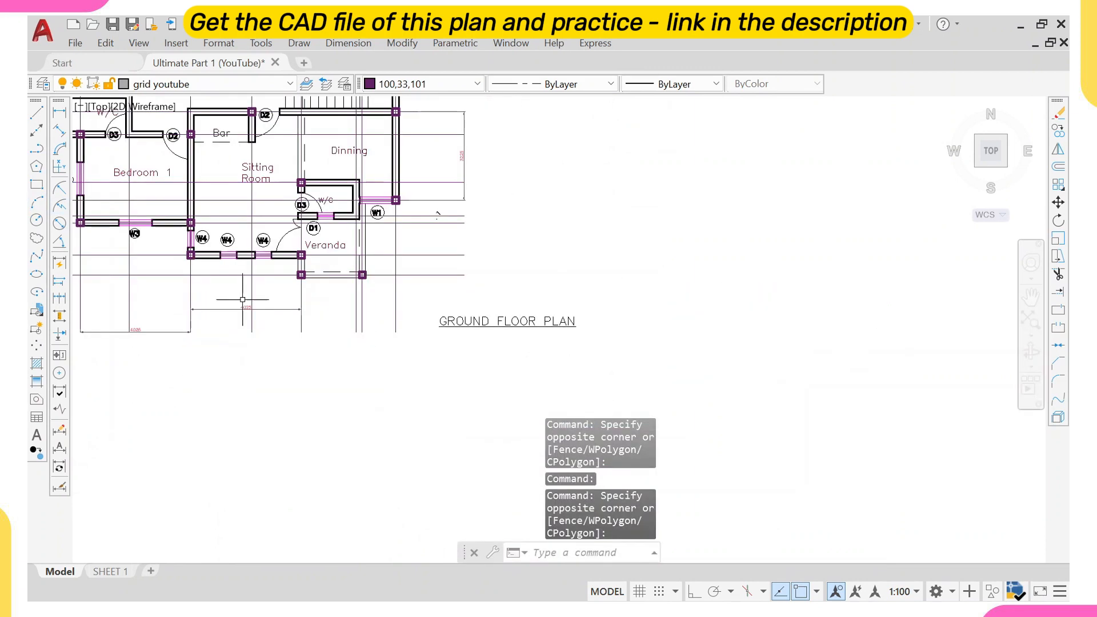
click(243, 299)
click(231, 346)
click(162, 320)
click(150, 357)
Add the remaining grid dimensions along the plan's top and right sides to the selection and erase all selected dimensions.
scroll(158, 349, down, 4)
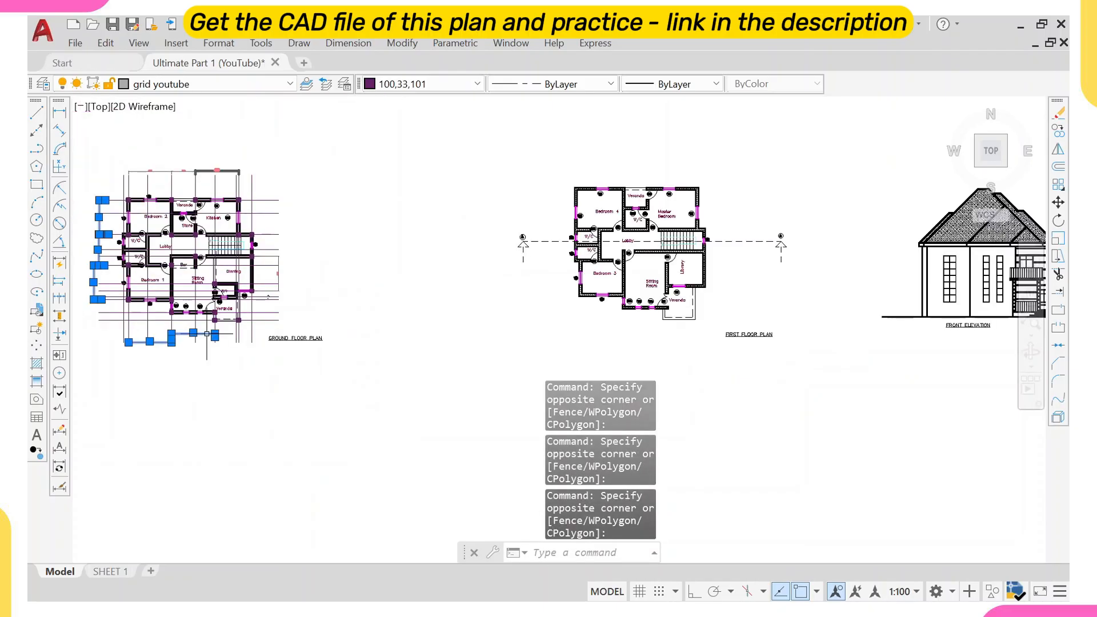
scroll(298, 229, up, 4)
click(290, 297)
click(239, 319)
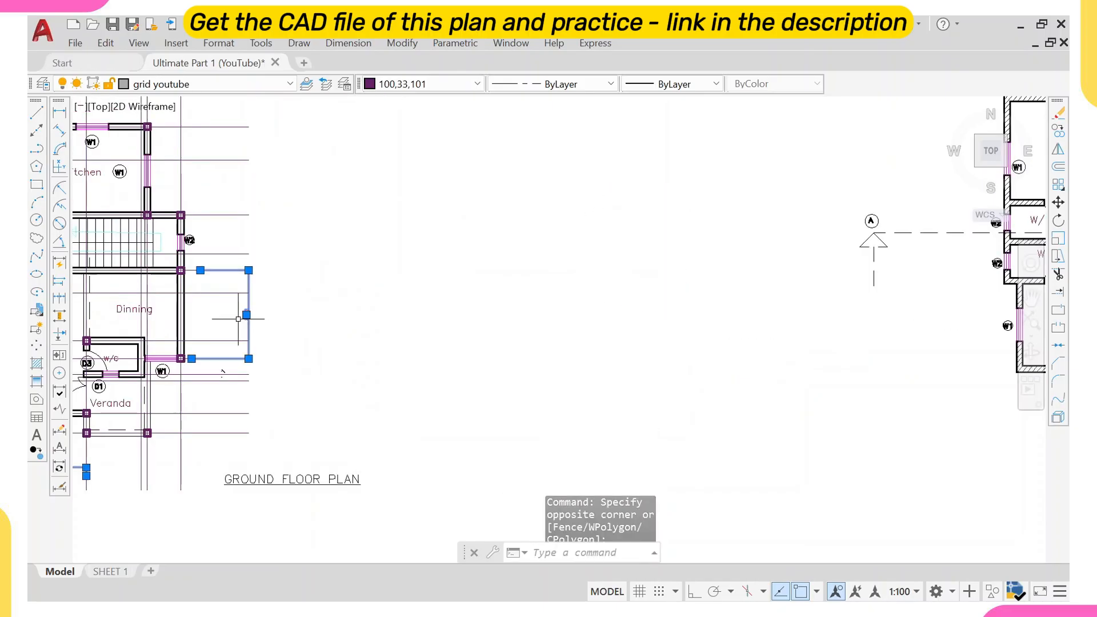
scroll(238, 319, down, 3)
middle_drag(238, 319, 325, 399)
scroll(240, 223, up, 3)
click(206, 211)
click(194, 247)
click(139, 186)
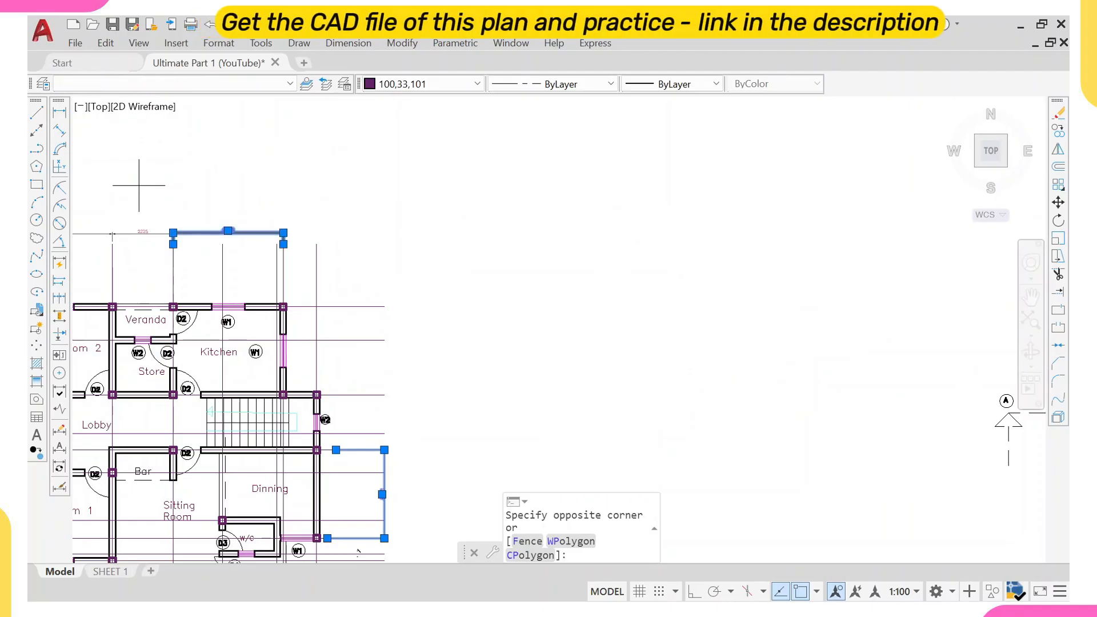
click(126, 247)
middle_drag(86, 243, 257, 234)
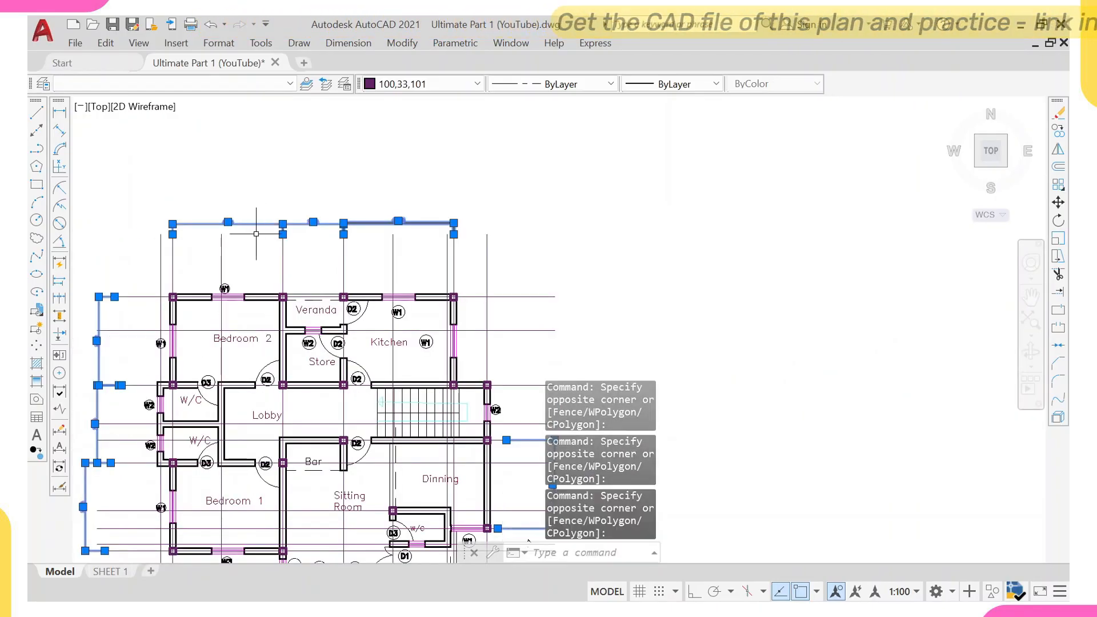
text(e)
key(Return)
Add a vertical linear dimension along the Sitting Room's left wall grid line, from the Bar down to the W4 wall.
middle_drag(278, 354, 276, 351)
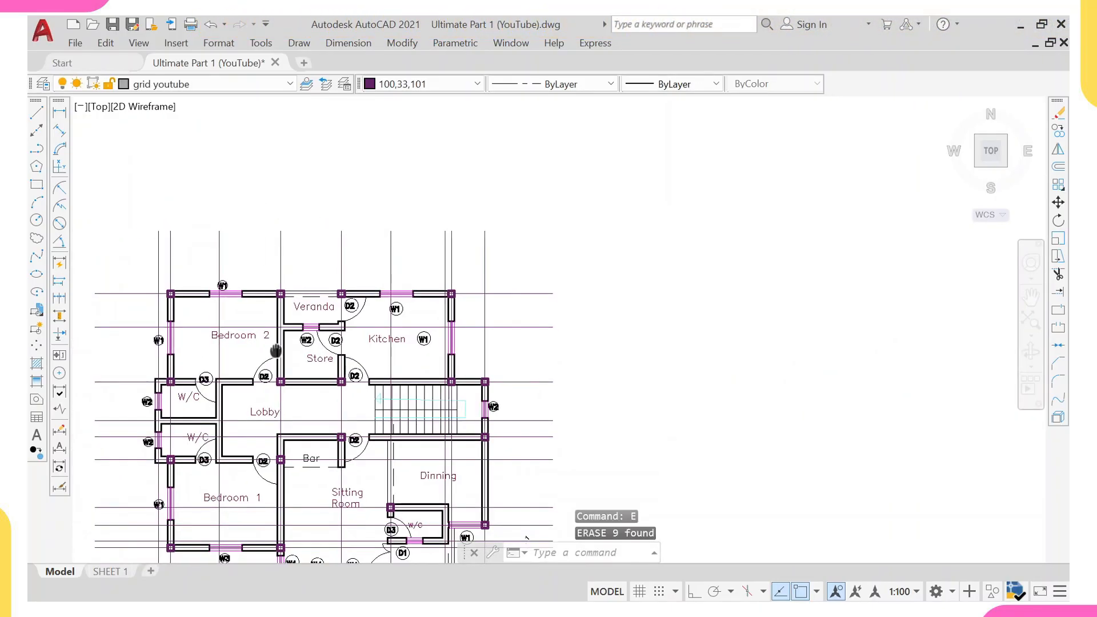
scroll(276, 351, down, 3)
middle_drag(224, 269, 248, 273)
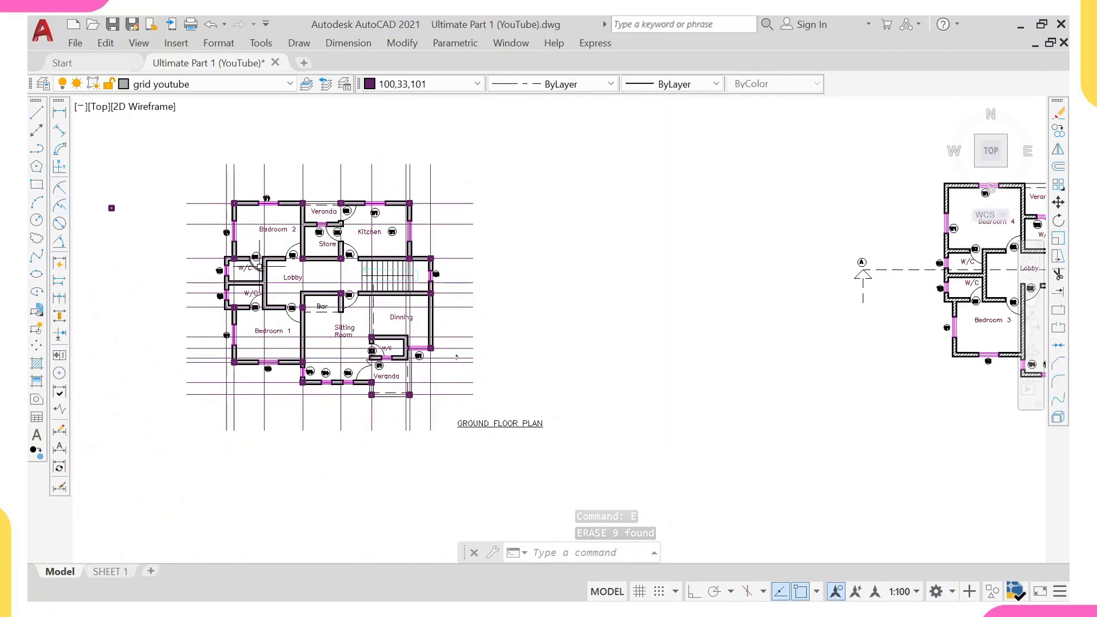
scroll(290, 318, up, 4)
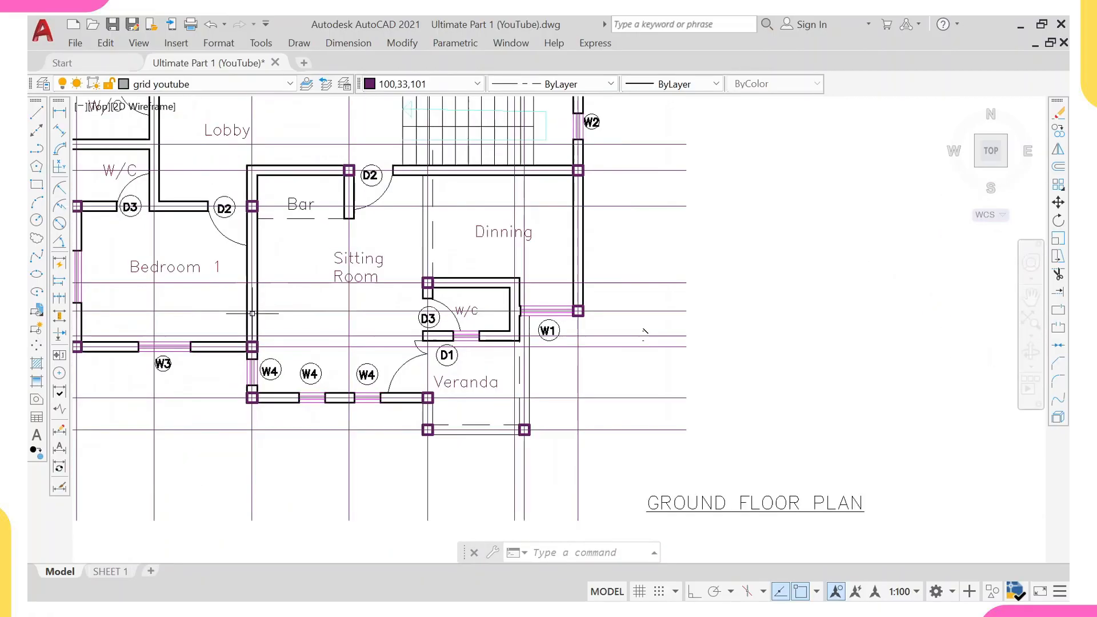
scroll(252, 346, down, 2)
middle_drag(252, 343, 255, 359)
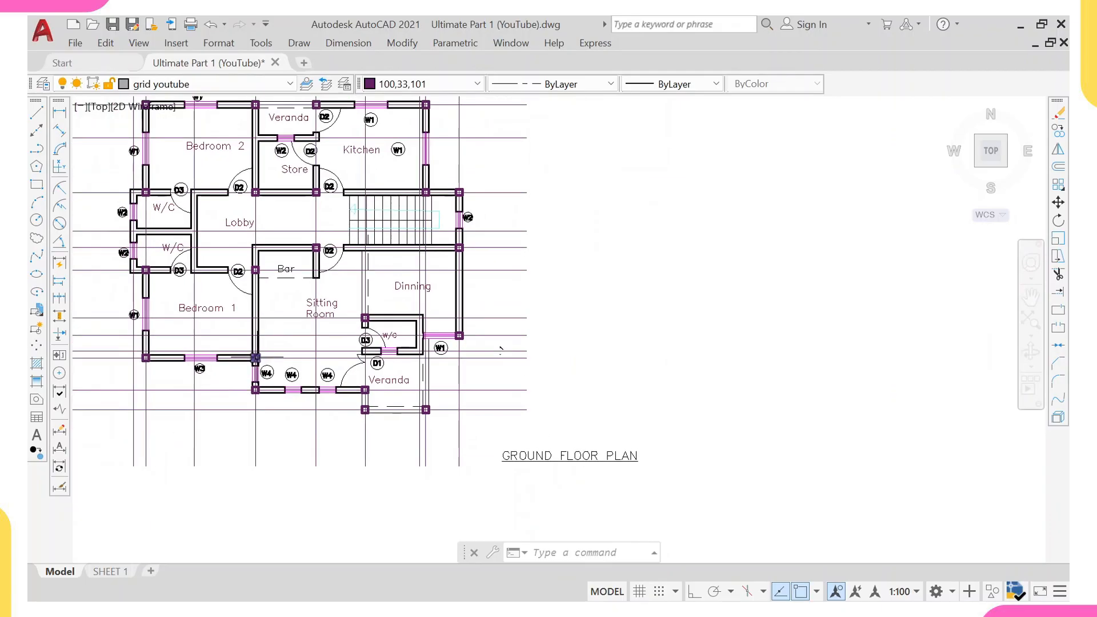
scroll(292, 294, up, 2)
scroll(376, 349, down, 4)
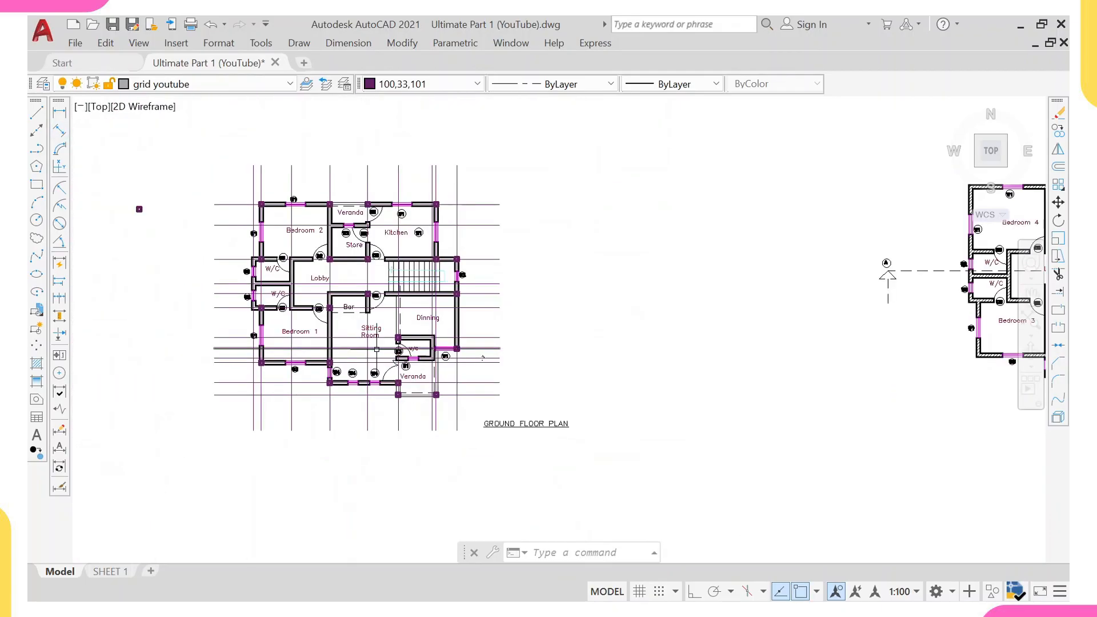
scroll(357, 343, up, 2)
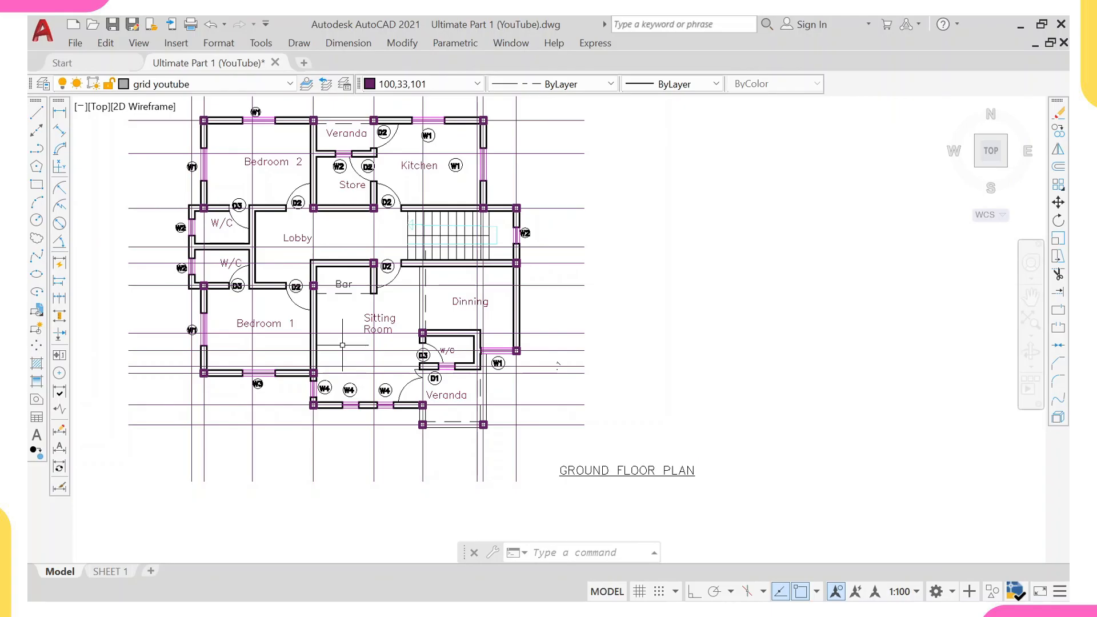
middle_drag(336, 346, 280, 332)
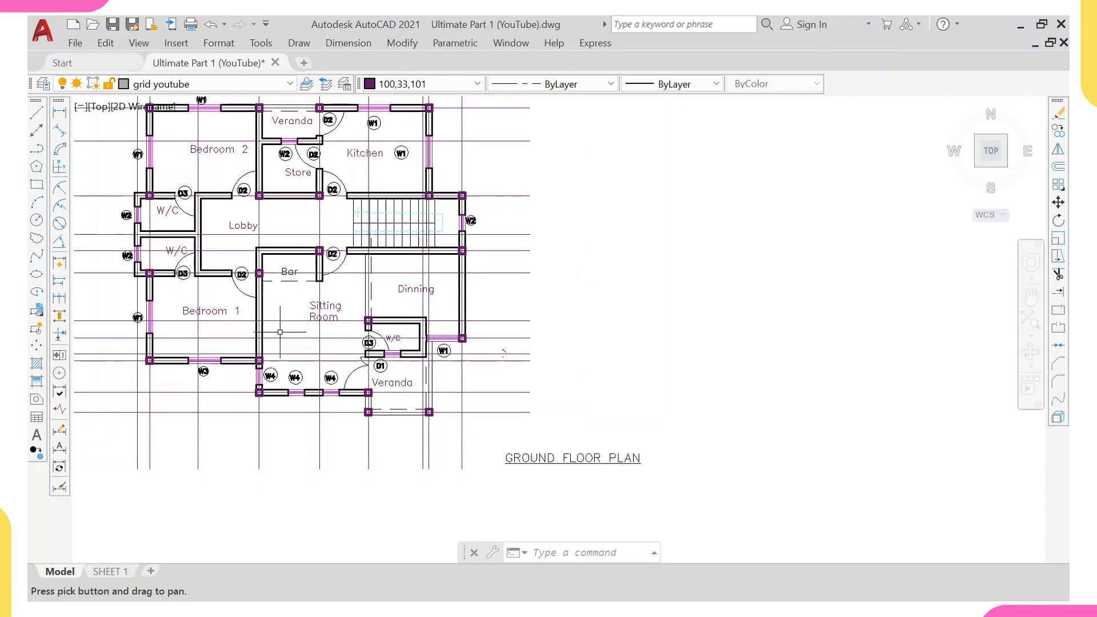
click(60, 113)
scroll(277, 329, up, 2)
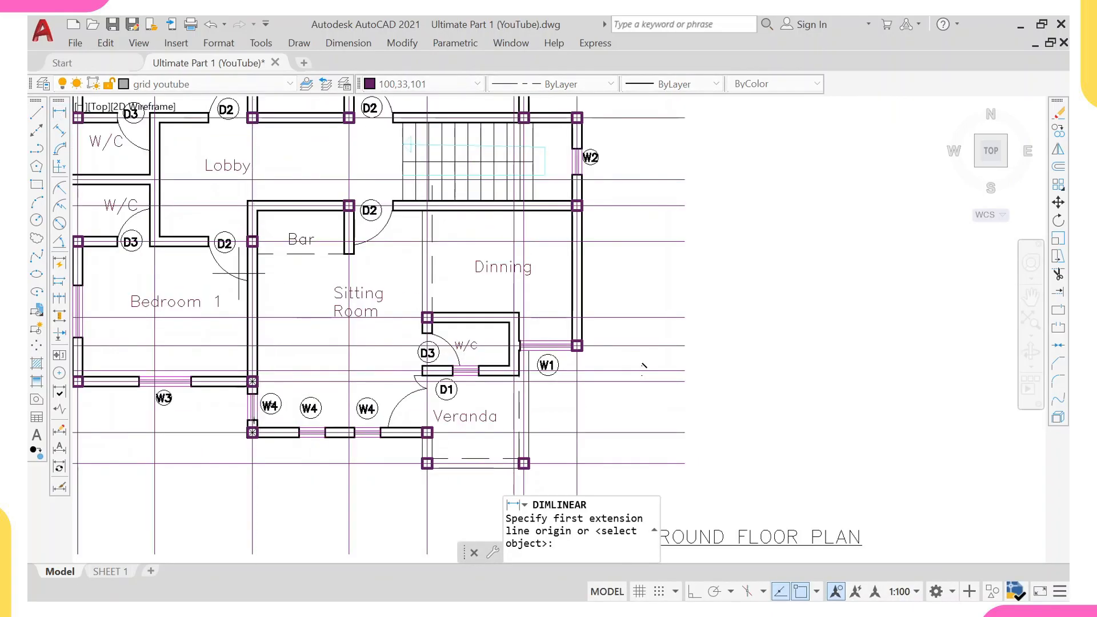
click(270, 241)
scroll(274, 412, up, 2)
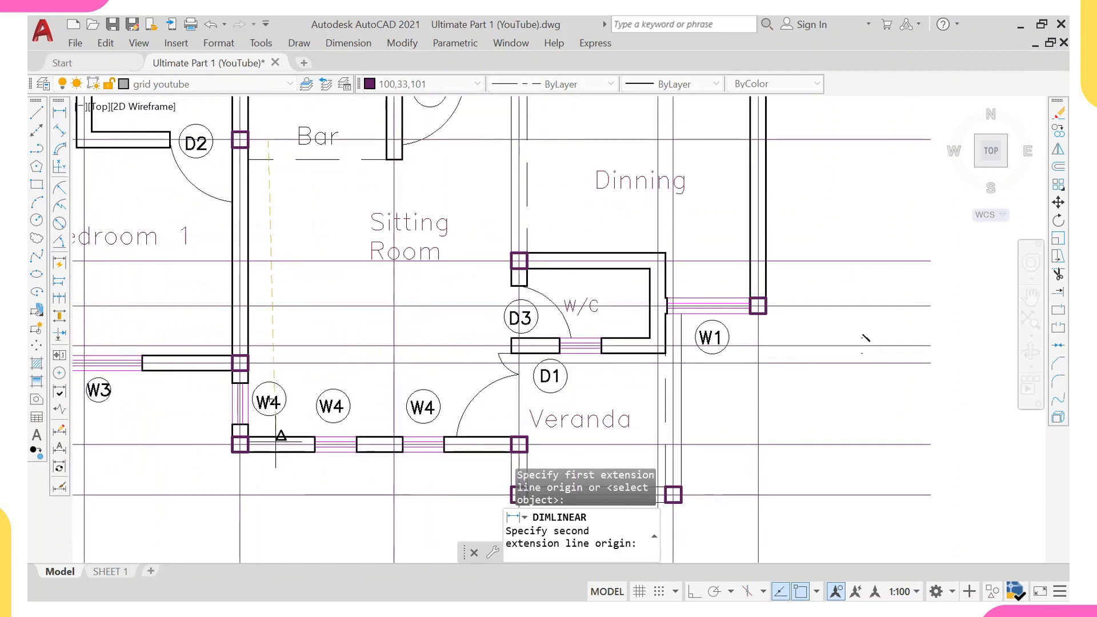
click(278, 432)
click(289, 306)
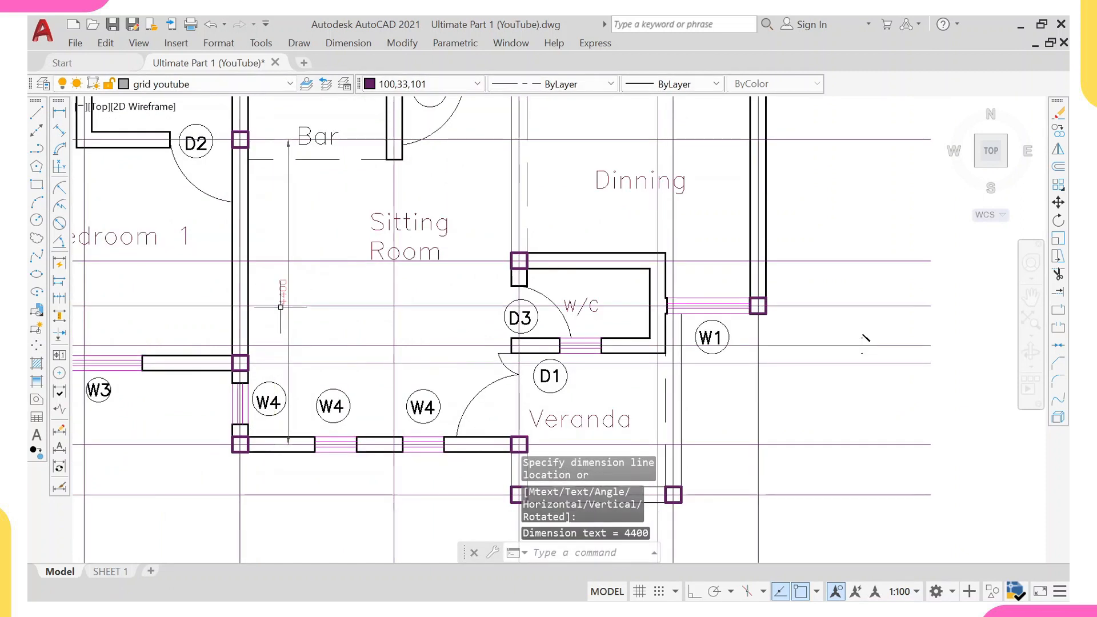
Erase the column at the junction of Bedroom 1's bottom wall and the Sitting Room's left wall.
scroll(280, 297, down, 2)
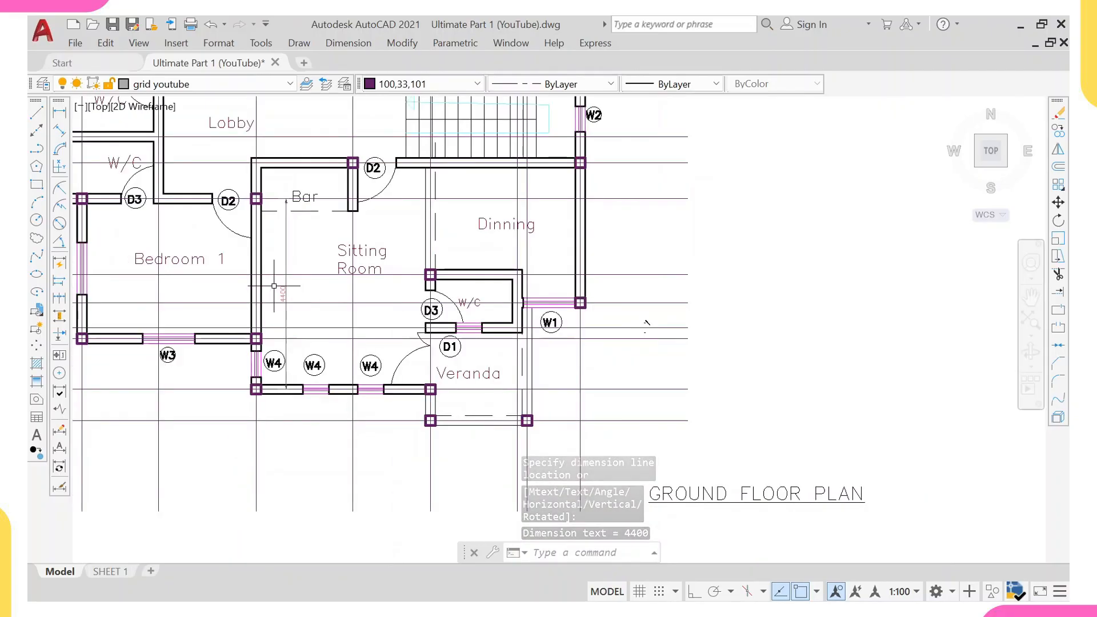
scroll(274, 285, down, 2)
scroll(257, 270, up, 2)
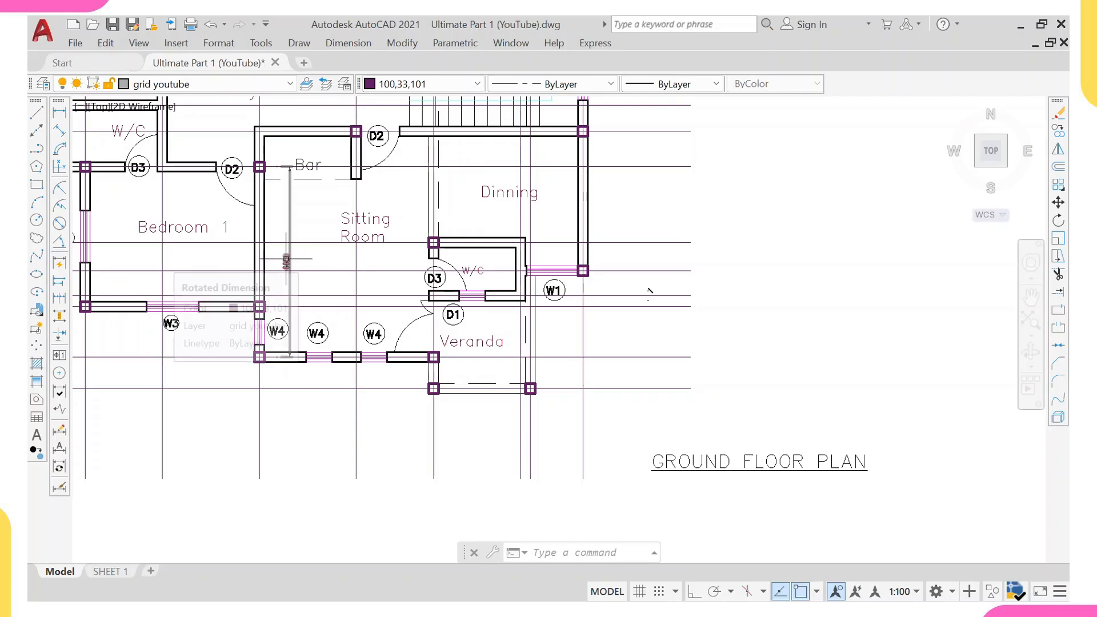
scroll(253, 312, up, 4)
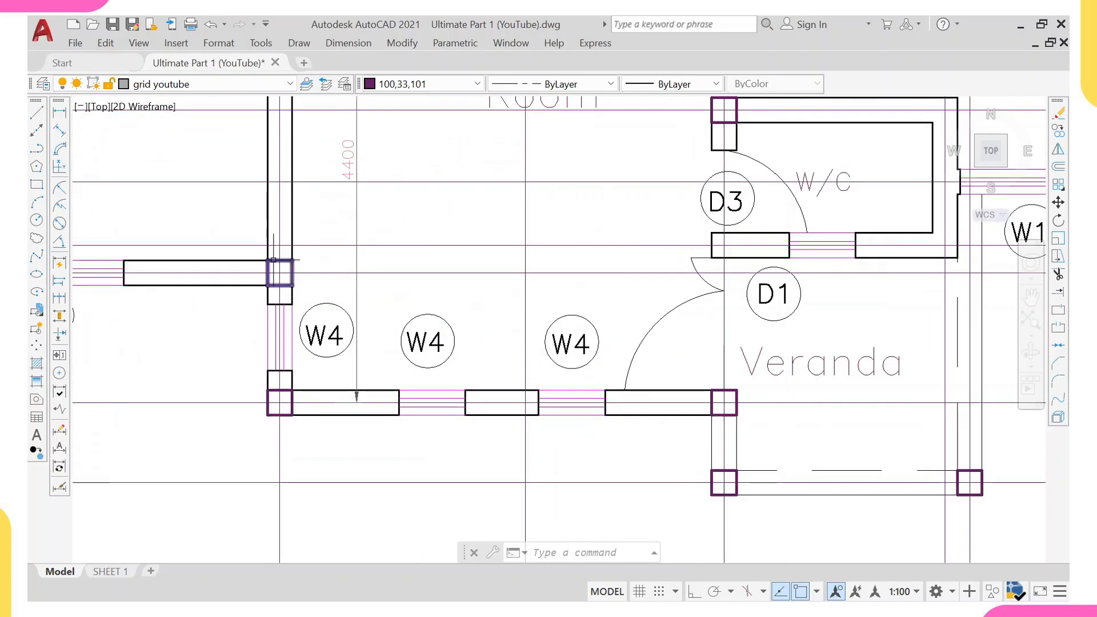
click(273, 260)
text(e)
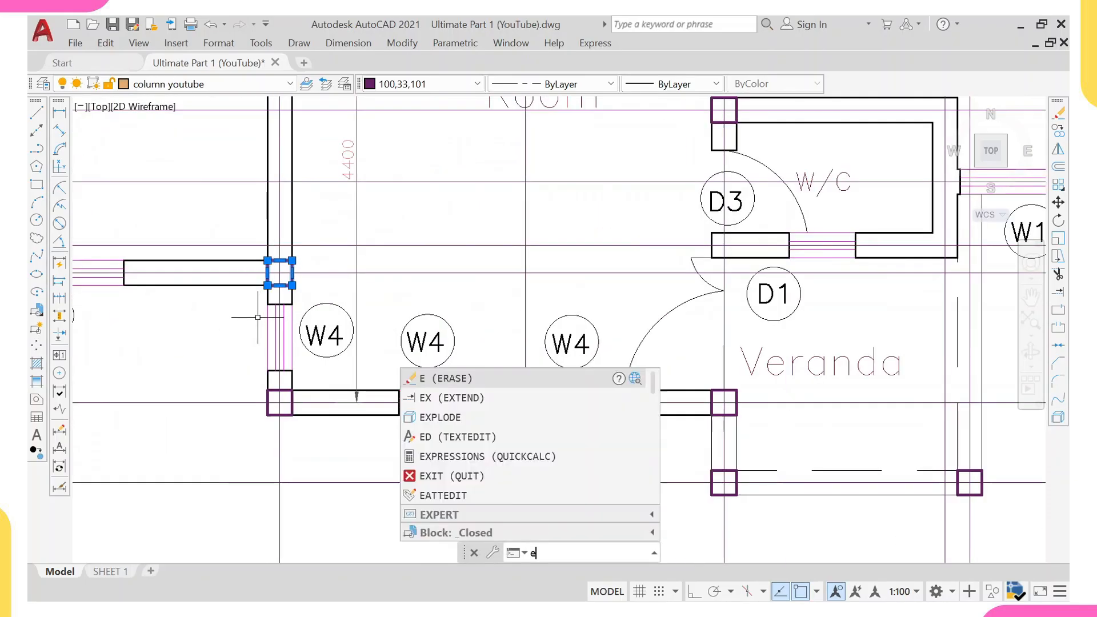
key(Return)
Erase the vertical dimension along the Sitting Room's left wall.
scroll(258, 317, down, 4)
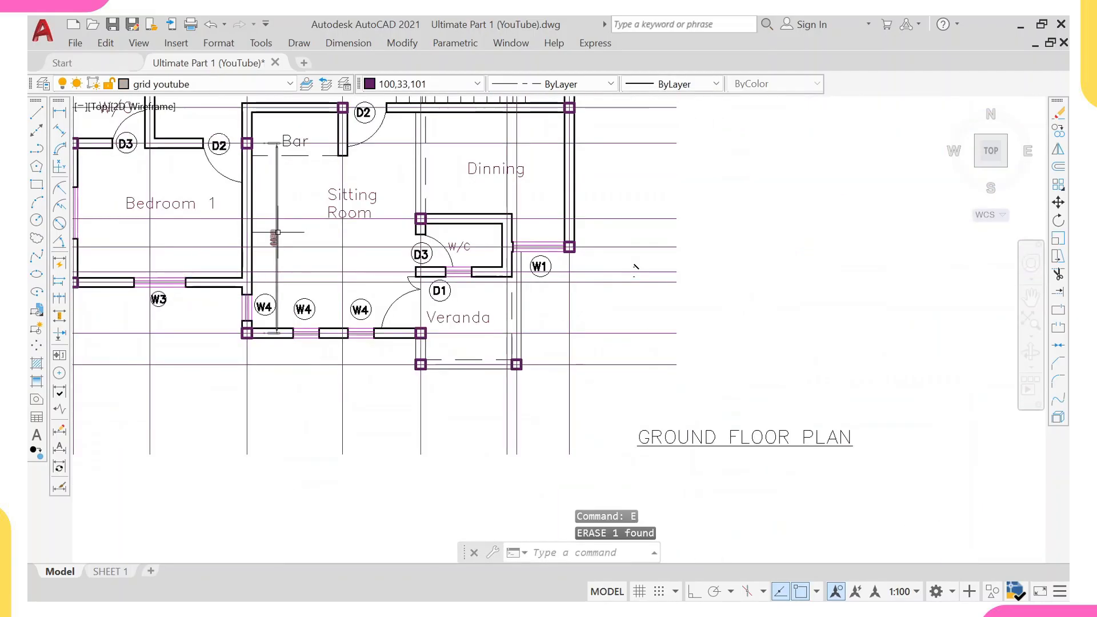
middle_drag(271, 288, 351, 296)
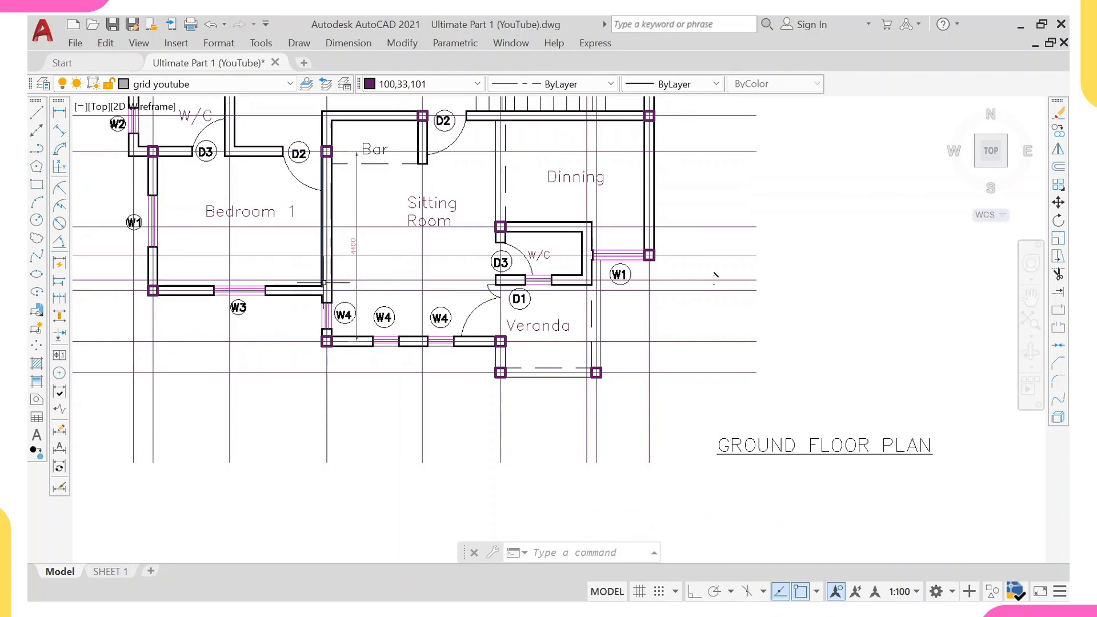
click(361, 269)
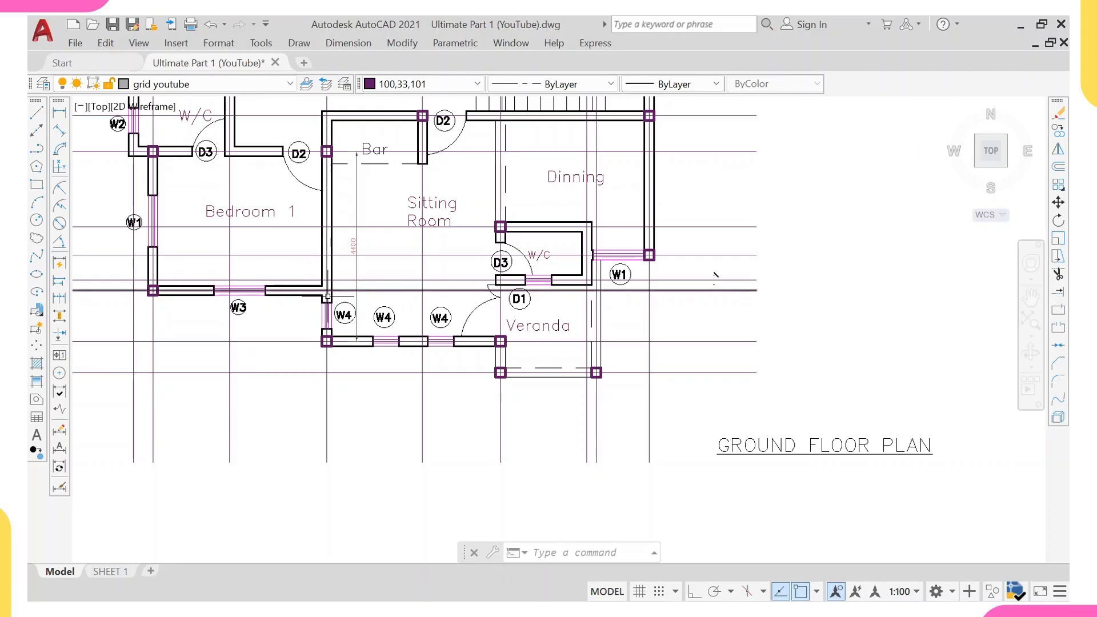
click(353, 269)
text(e)
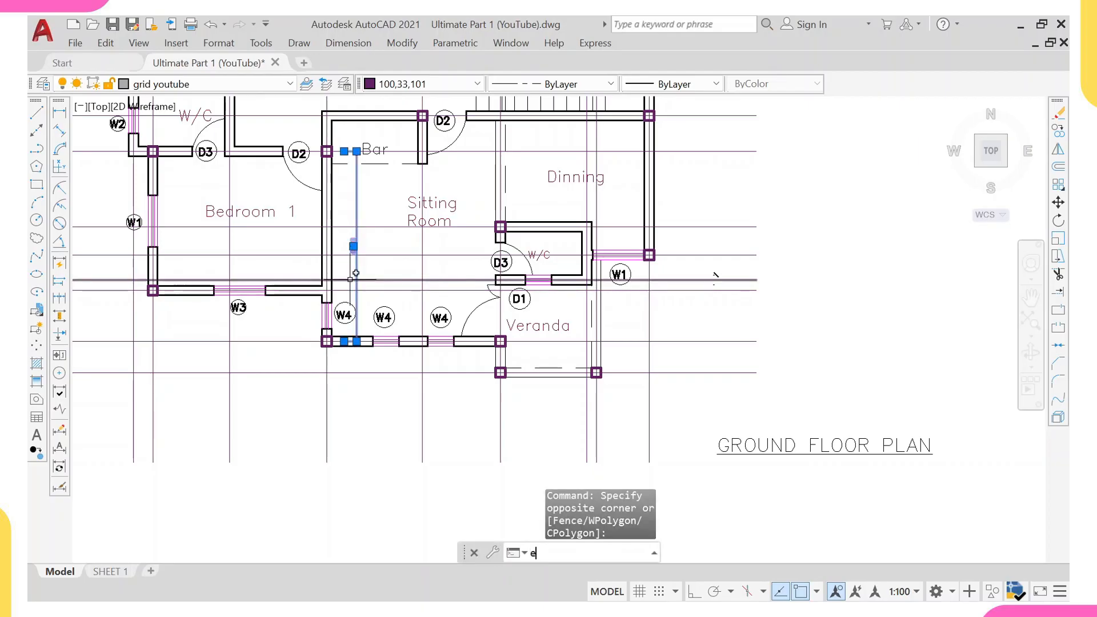
key(Return)
Add a vertical linear dimension beside the Veranda's left grid line, from the W/C's top wall to the Veranda's bottom columns.
scroll(370, 303, down, 4)
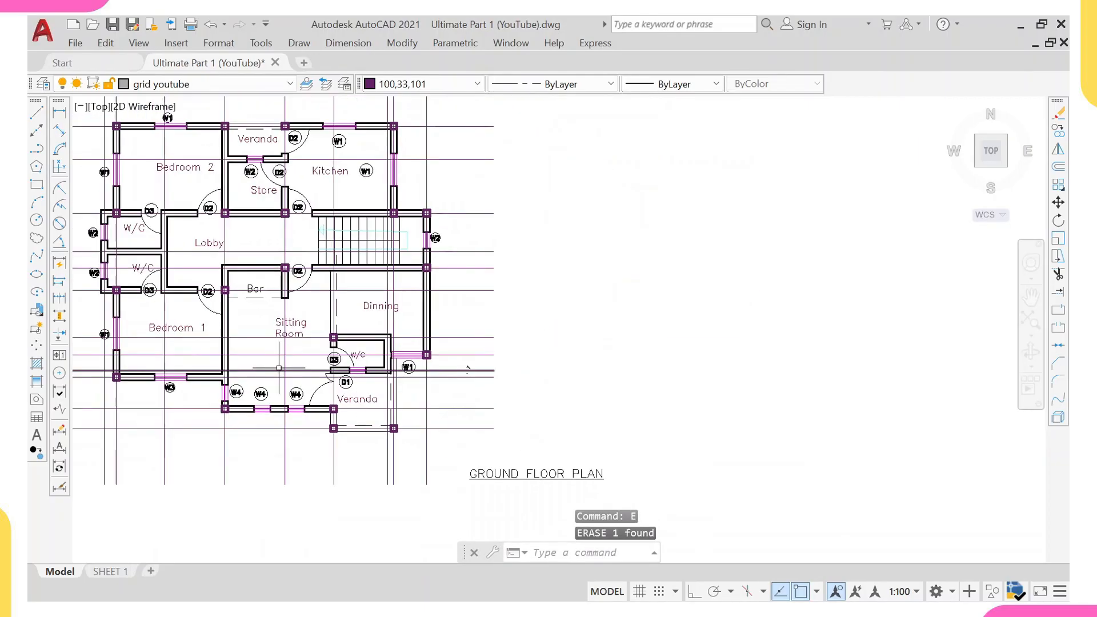
middle_drag(468, 369, 445, 307)
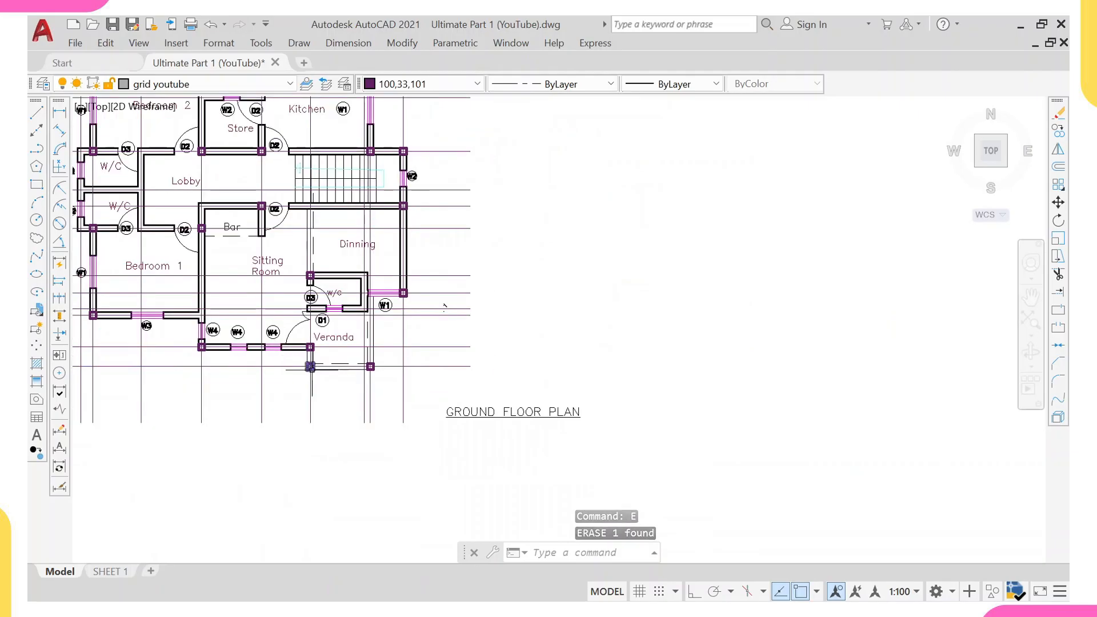
click(59, 112)
scroll(320, 285, up, 4)
click(277, 260)
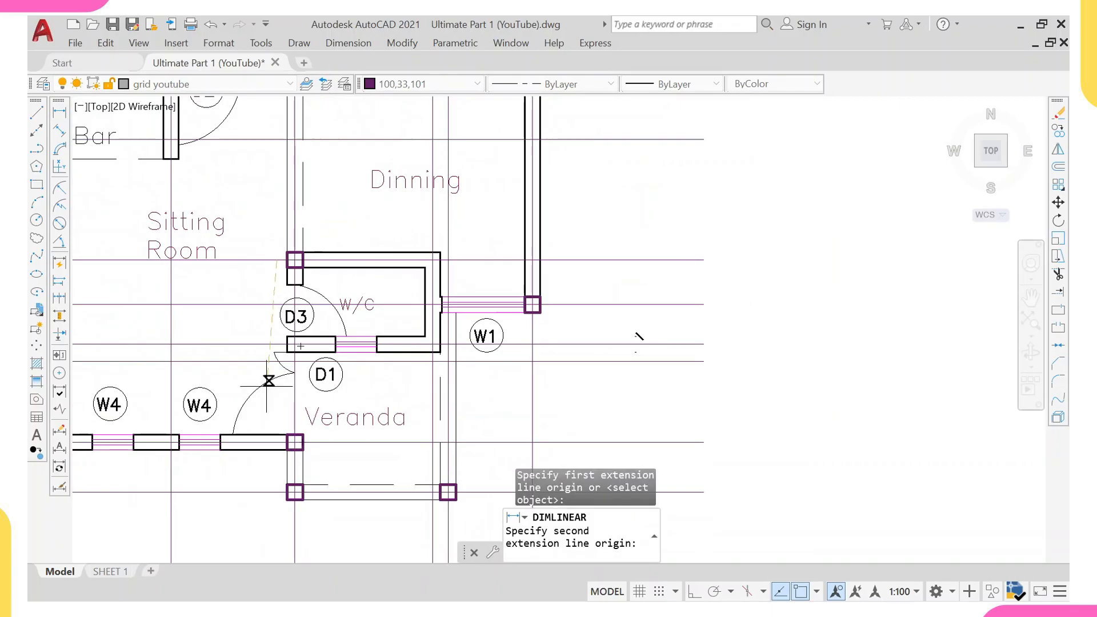
click(264, 493)
click(241, 451)
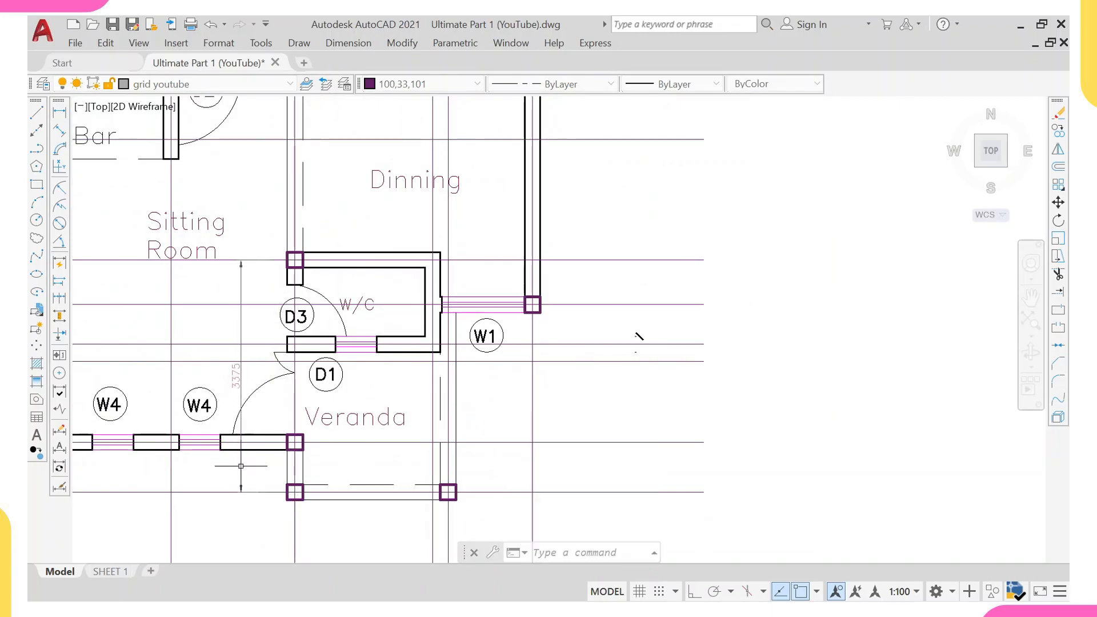
click(239, 378)
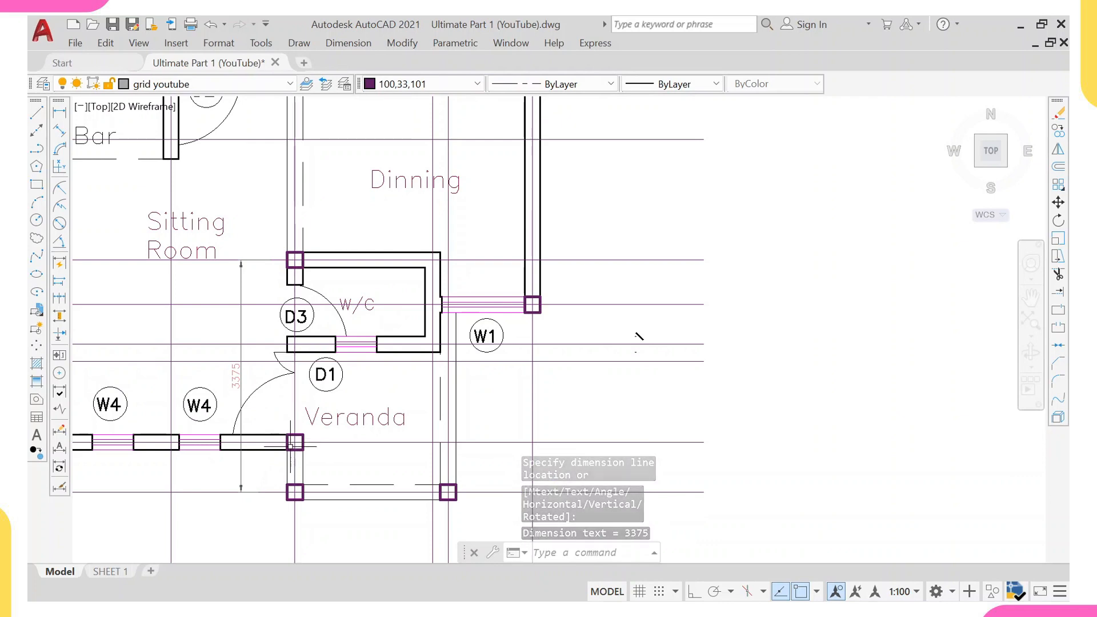
Erase the column at the Veranda's top-left corner where the W4 wall ends.
scroll(290, 446, up, 4)
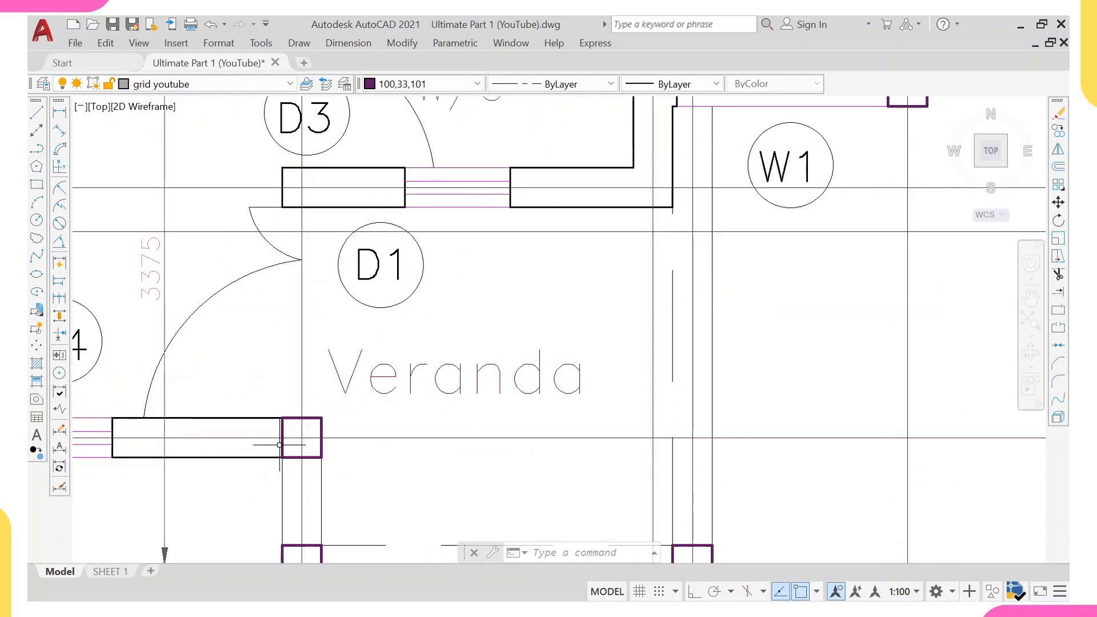
click(281, 445)
scroll(285, 444, down, 4)
mouse_move(291, 451)
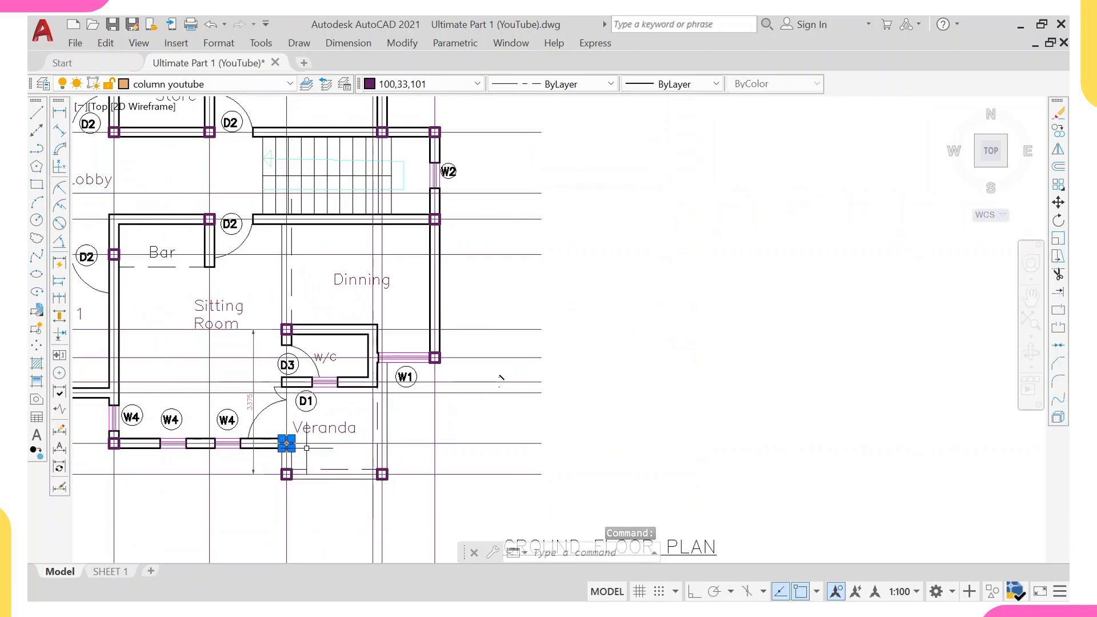
scroll(286, 444, up, 4)
key(Escape)
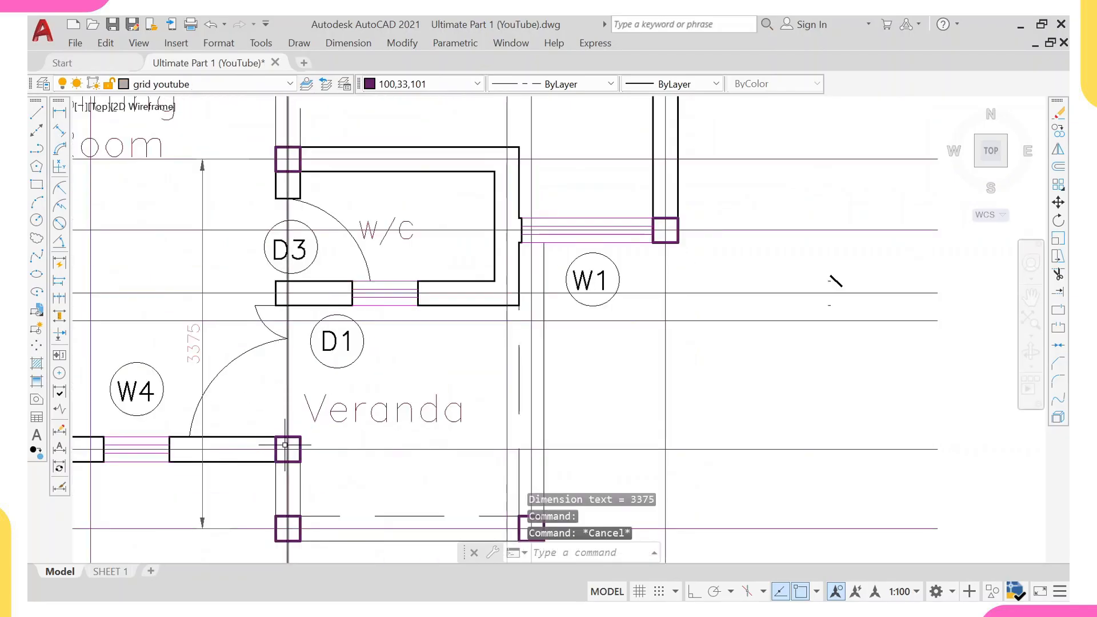
click(279, 453)
mouse_move(278, 460)
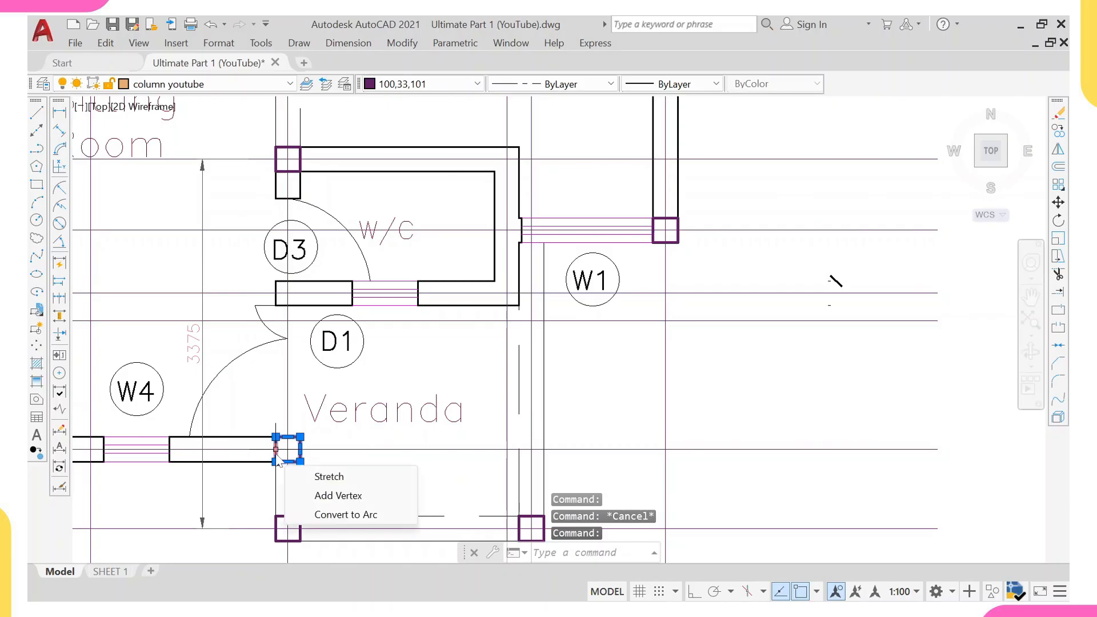
key(Escape)
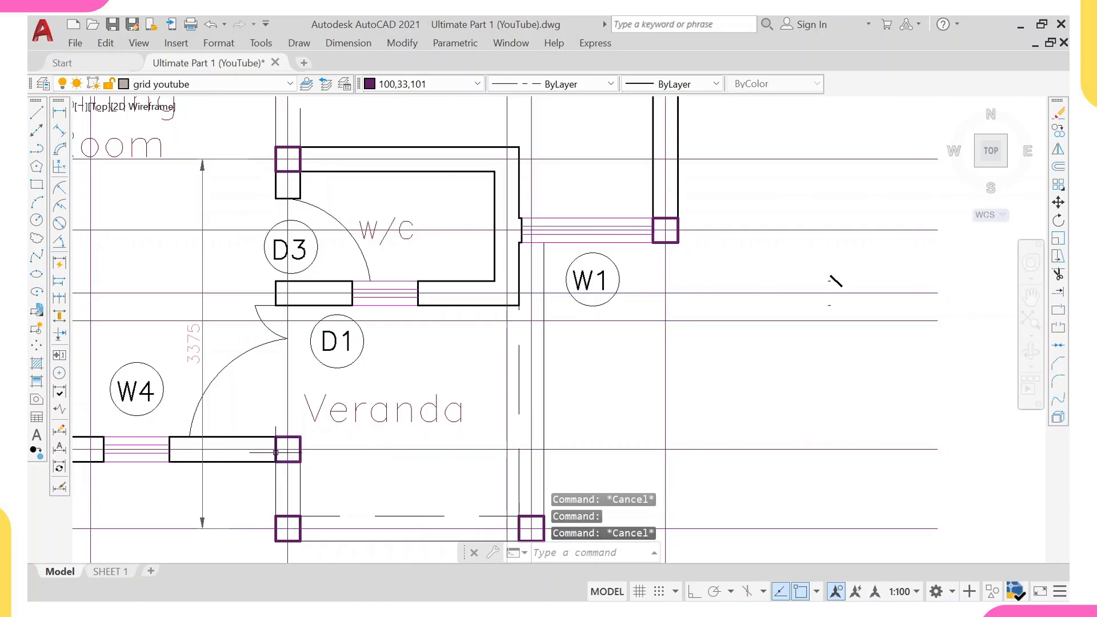
click(276, 457)
text(e)
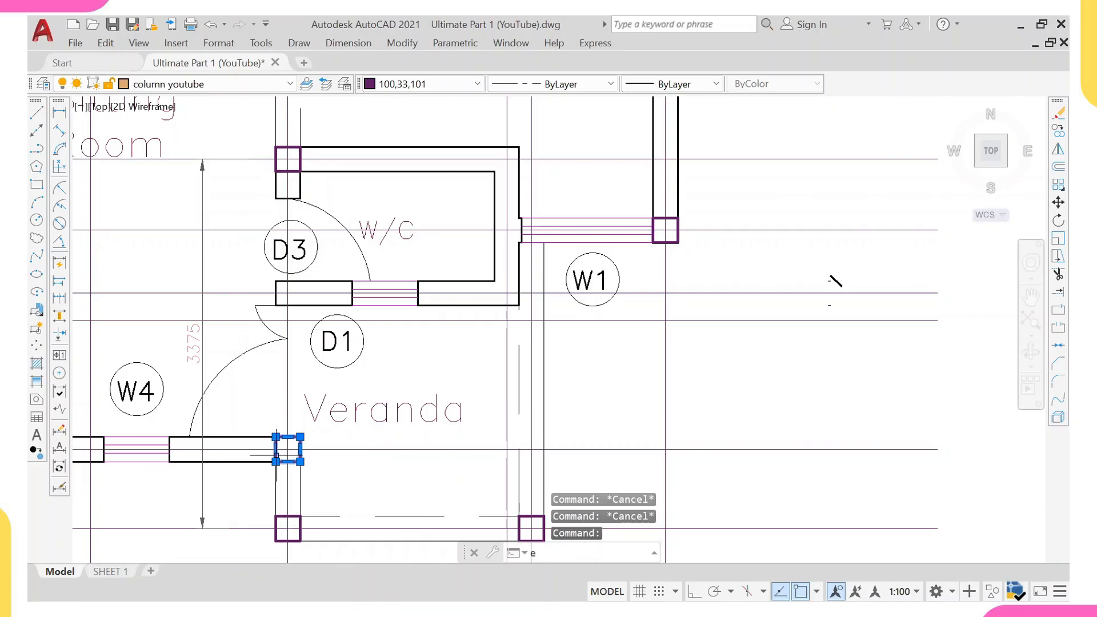
key(Return)
click(276, 454)
scroll(275, 451, down, 2)
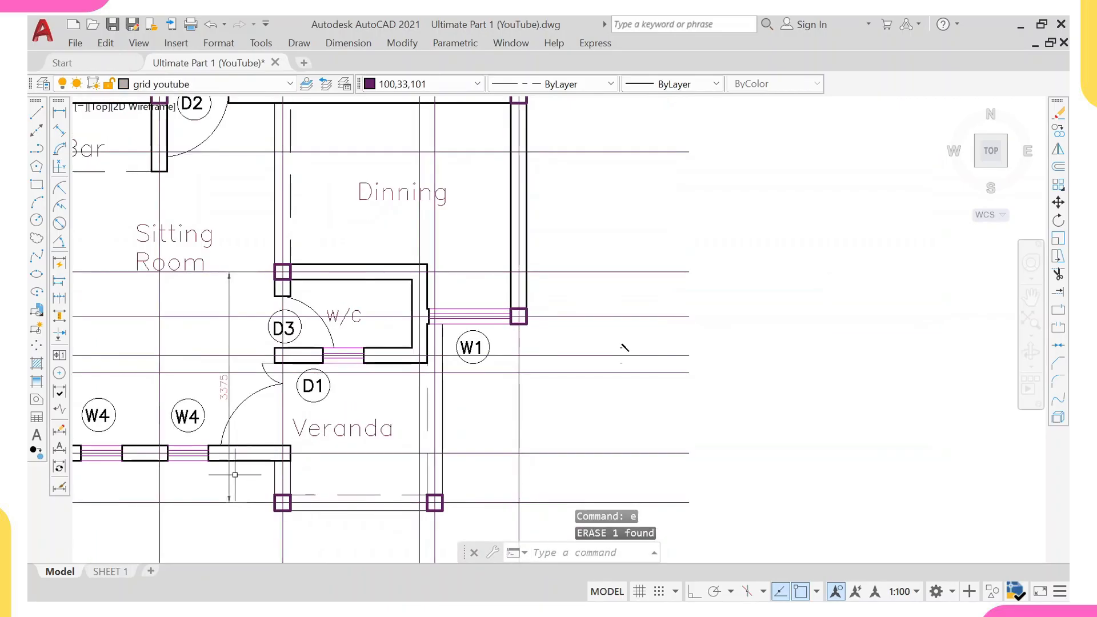
click(229, 477)
key(Escape)
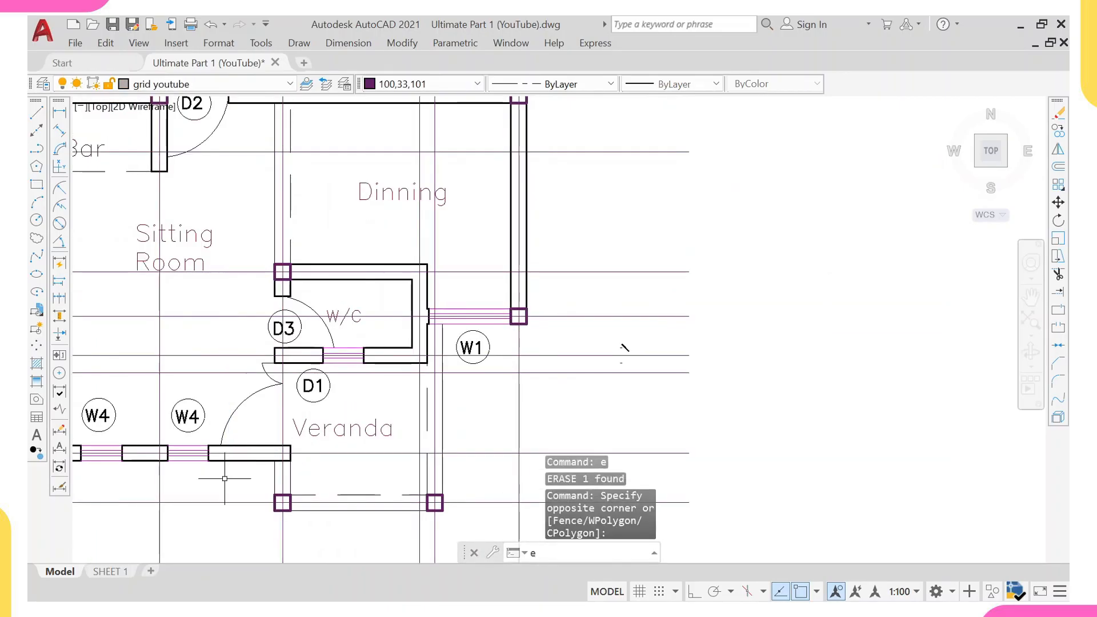
scroll(229, 474, down, 4)
middle_drag(251, 377, 281, 400)
scroll(267, 368, down, 2)
middle_drag(245, 362, 253, 381)
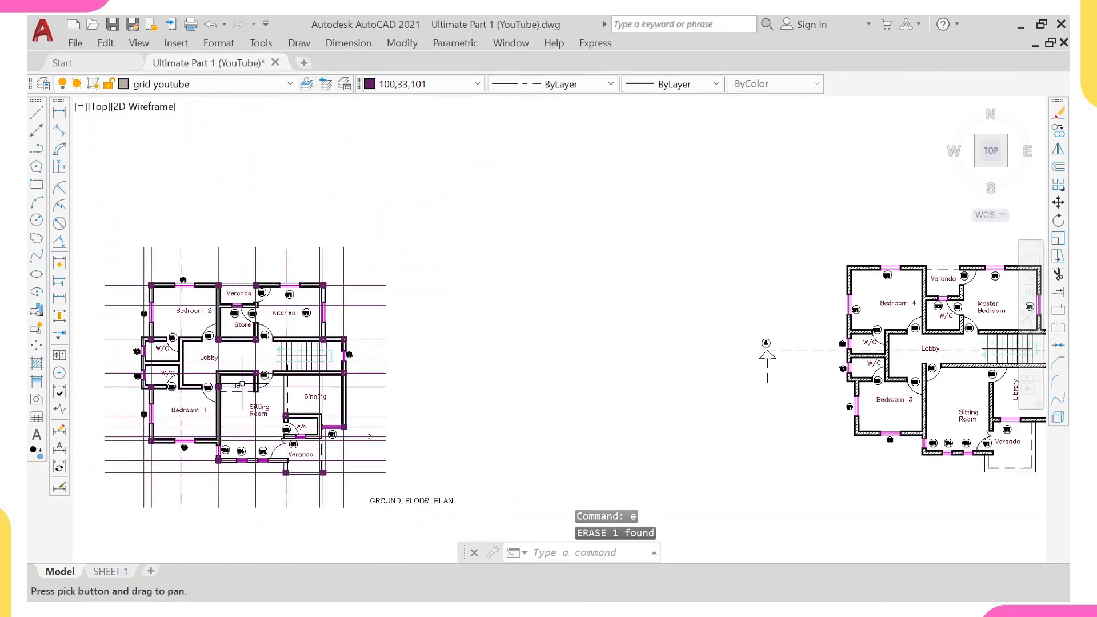
scroll(334, 342, up, 4)
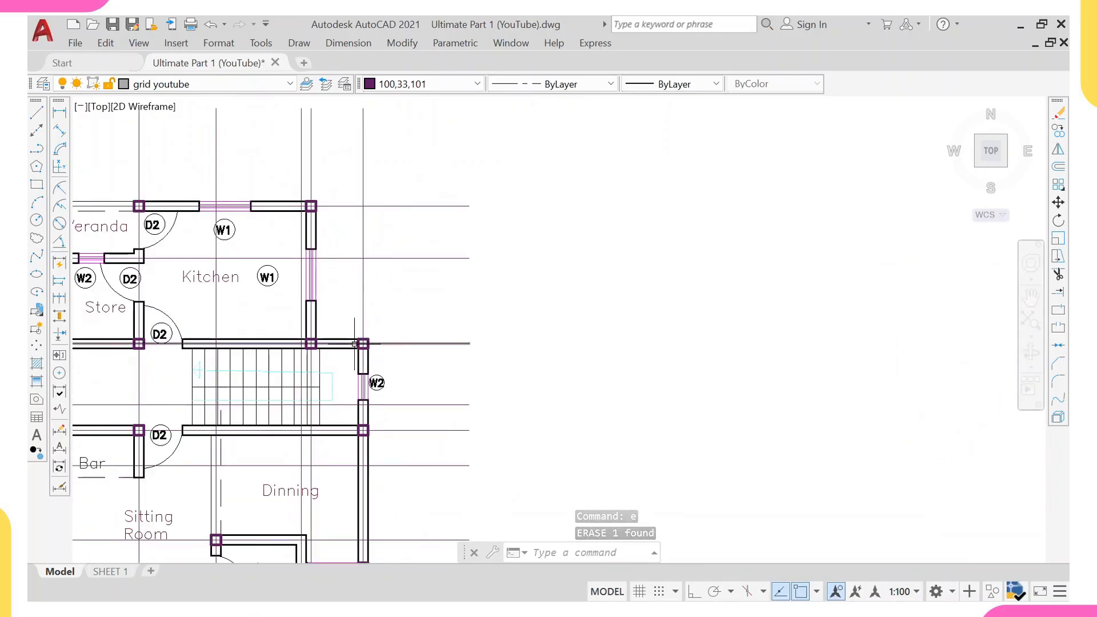
click(59, 112)
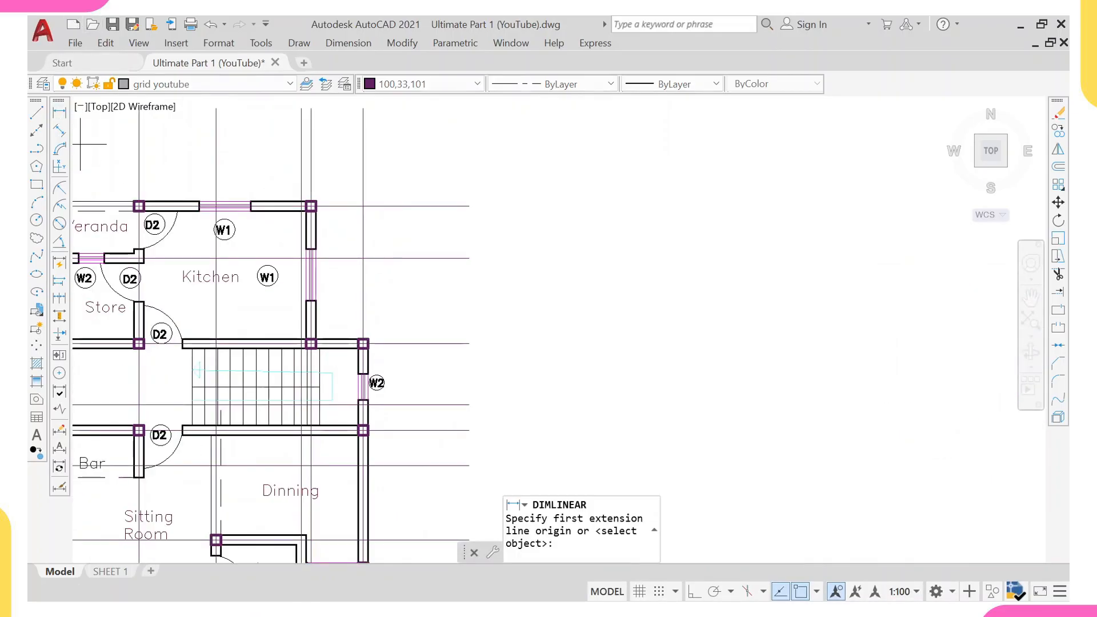
scroll(134, 316, up, 4)
click(147, 392)
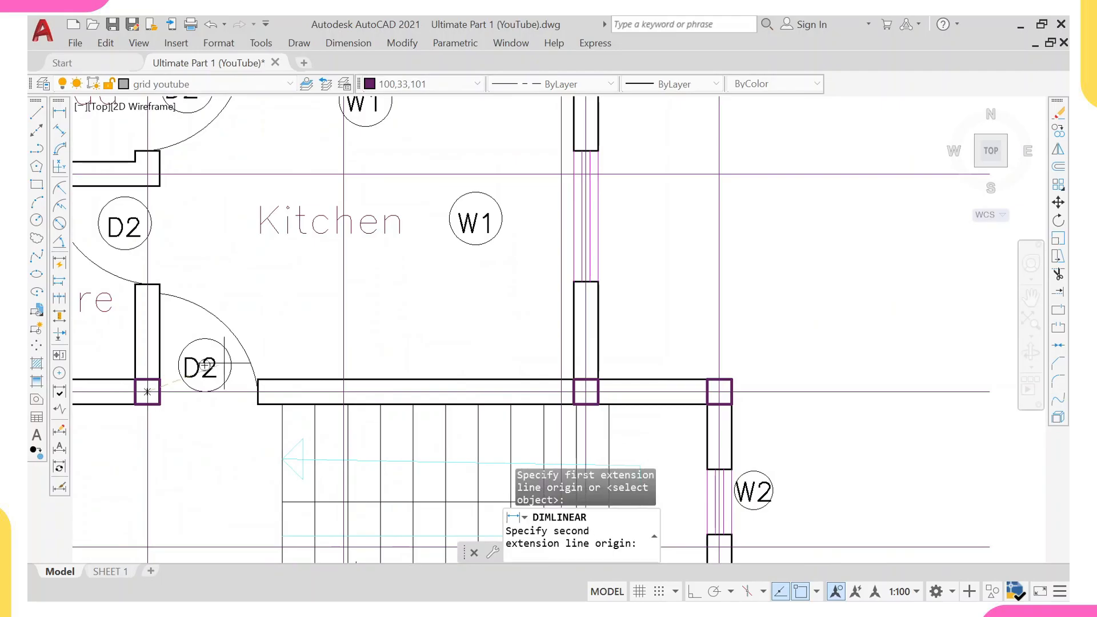
click(720, 392)
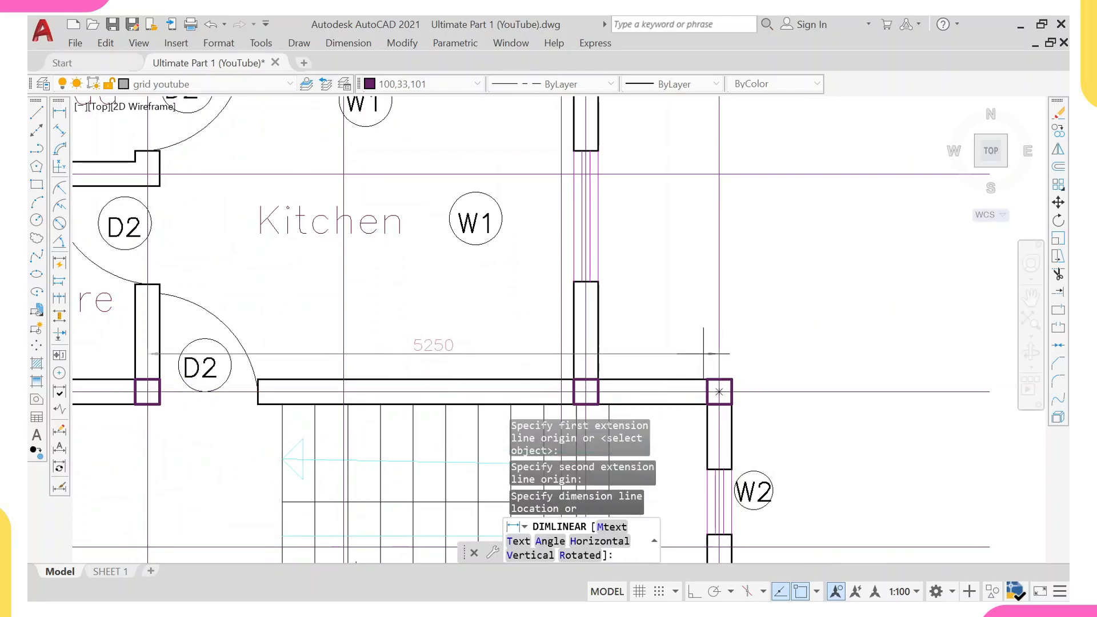
scroll(693, 331, down, 2)
middle_drag(691, 330, 644, 235)
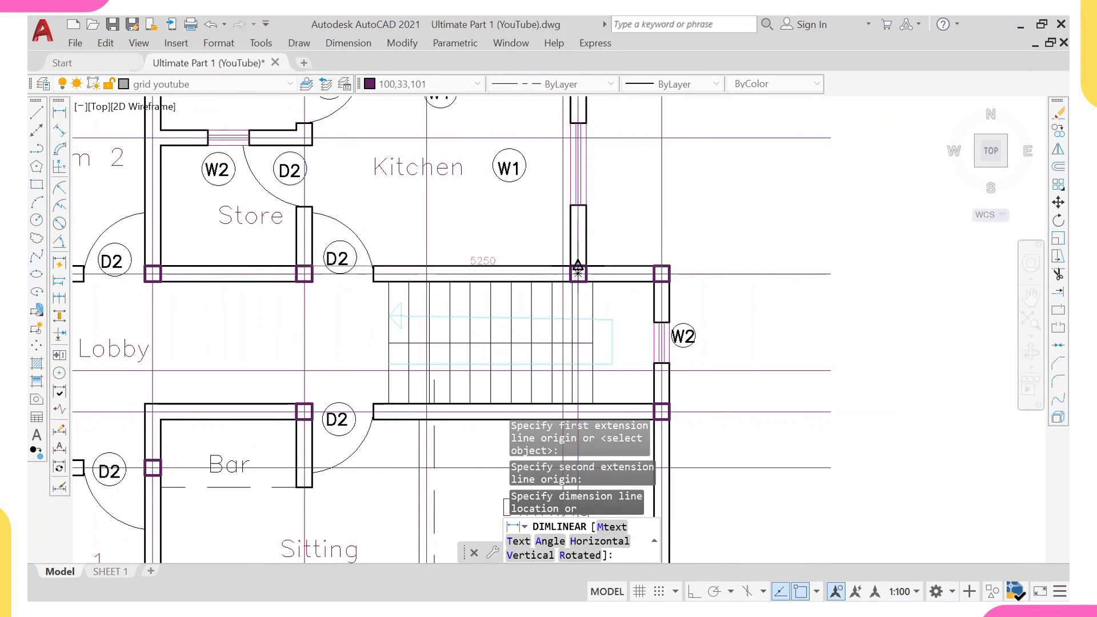
middle_drag(578, 274, 585, 296)
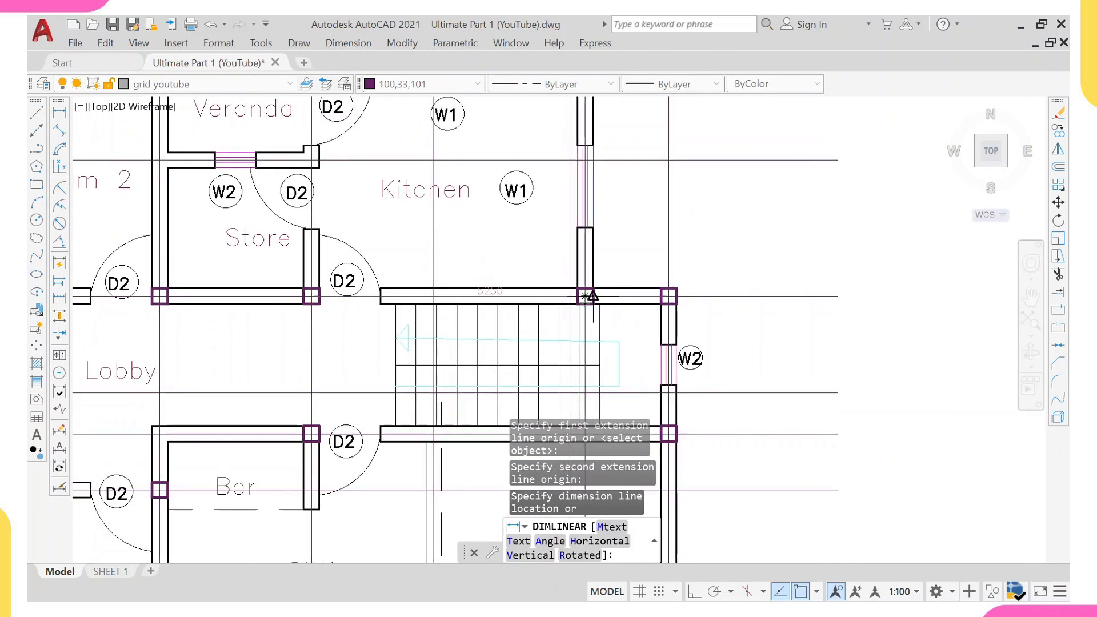
key(Escape)
Review the ground floor plan's trimmed grid lines and columns.
scroll(592, 296, up, 4)
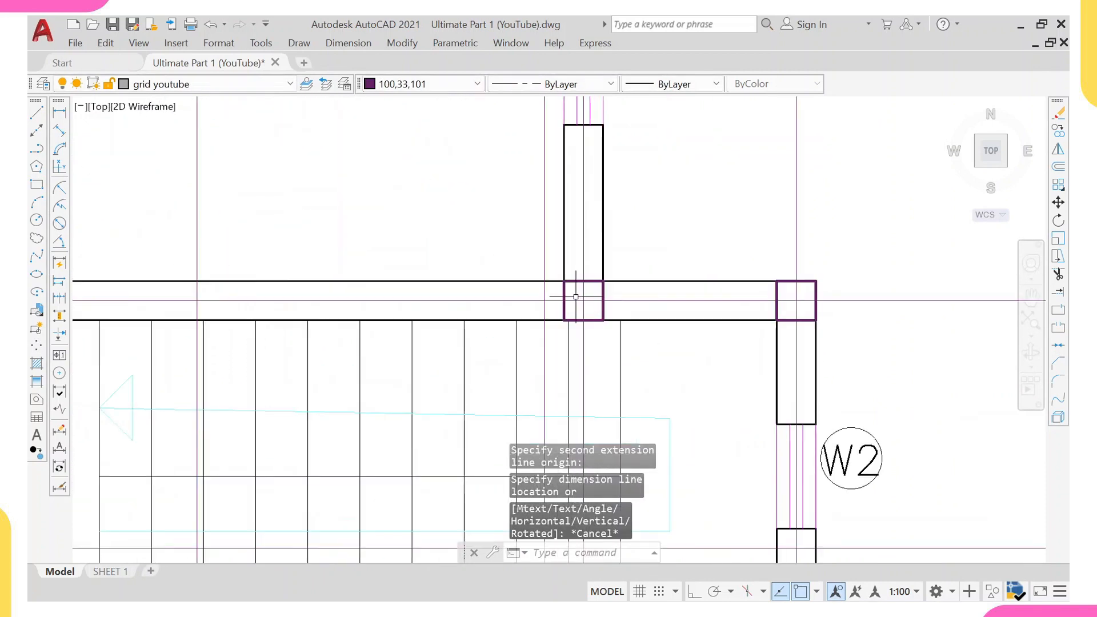
scroll(589, 296, down, 6)
scroll(557, 314, down, 2)
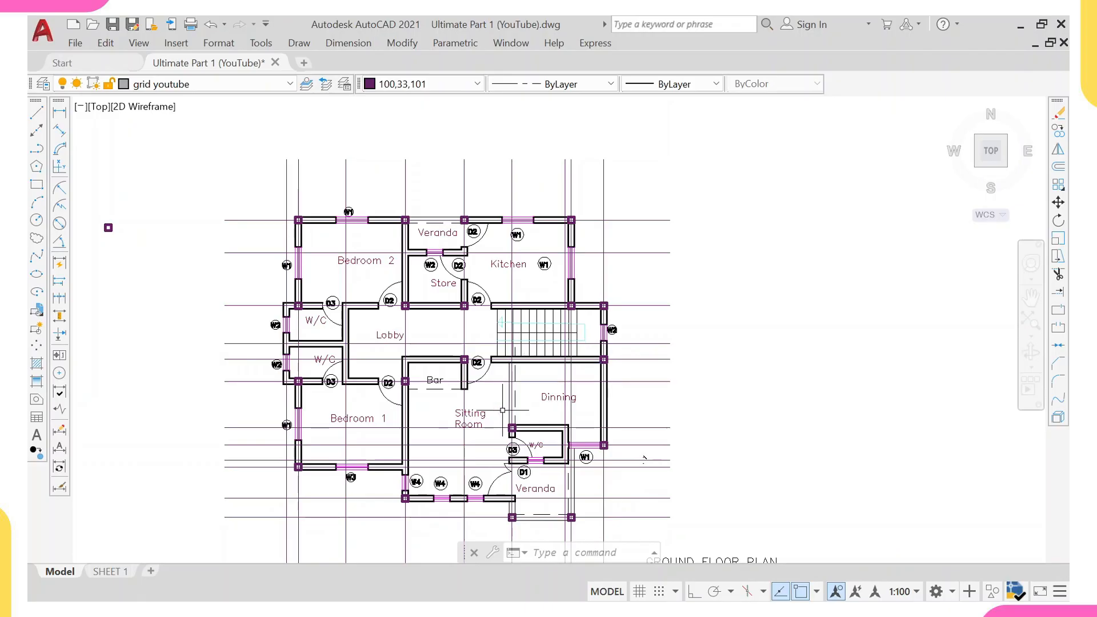
middle_drag(480, 371, 439, 378)
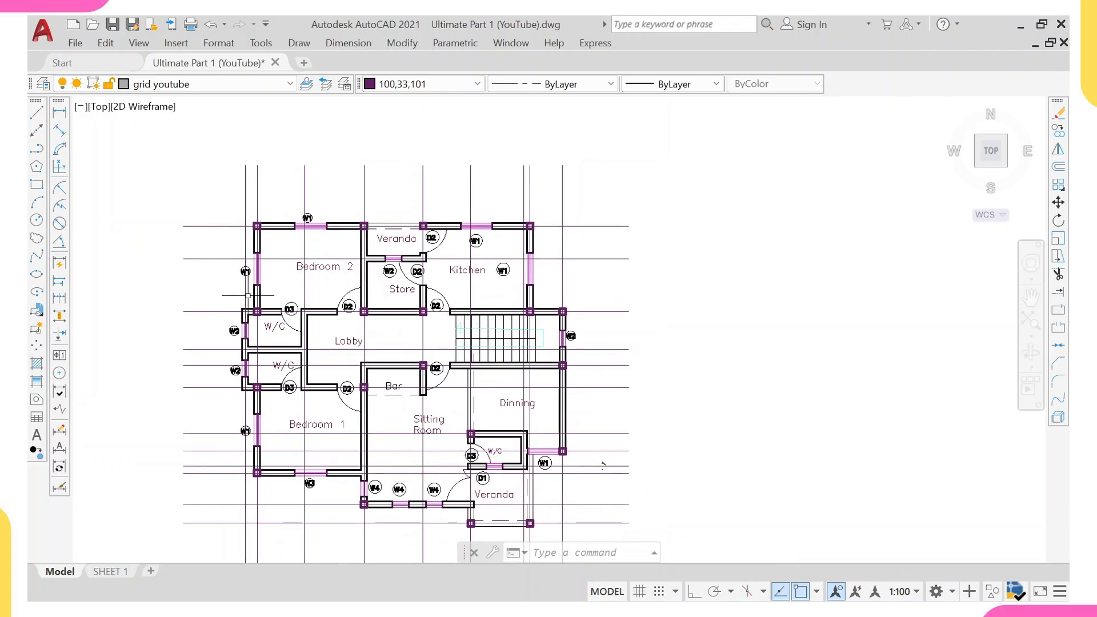
middle_drag(251, 295, 213, 256)
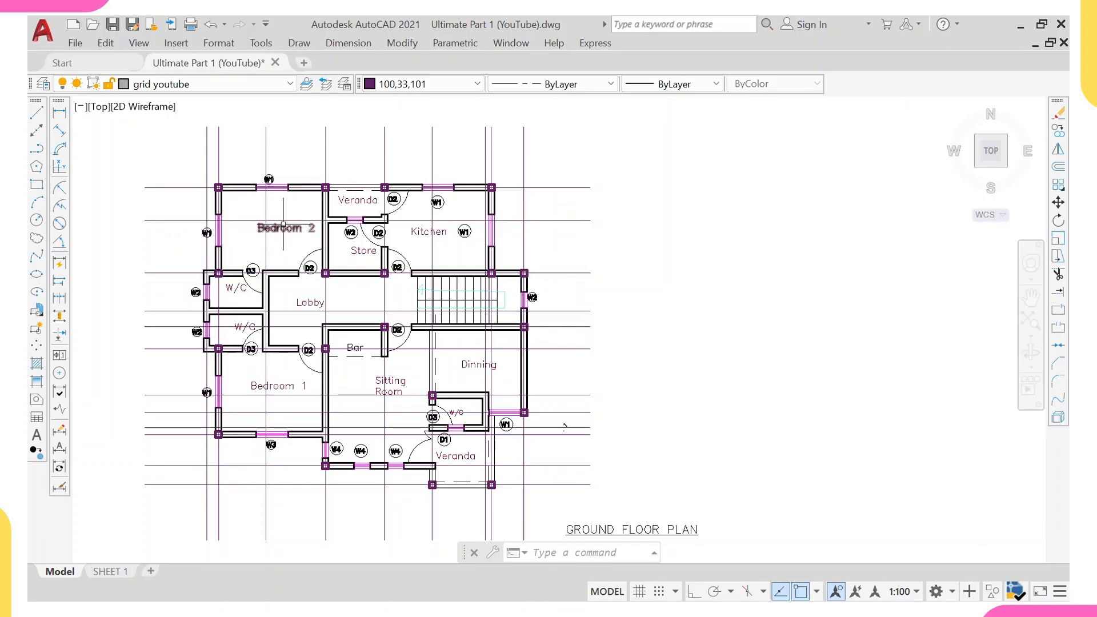
mouse_move(246, 223)
middle_down()
mouse_move(254, 252)
mouse_move(253, 194)
middle_up()
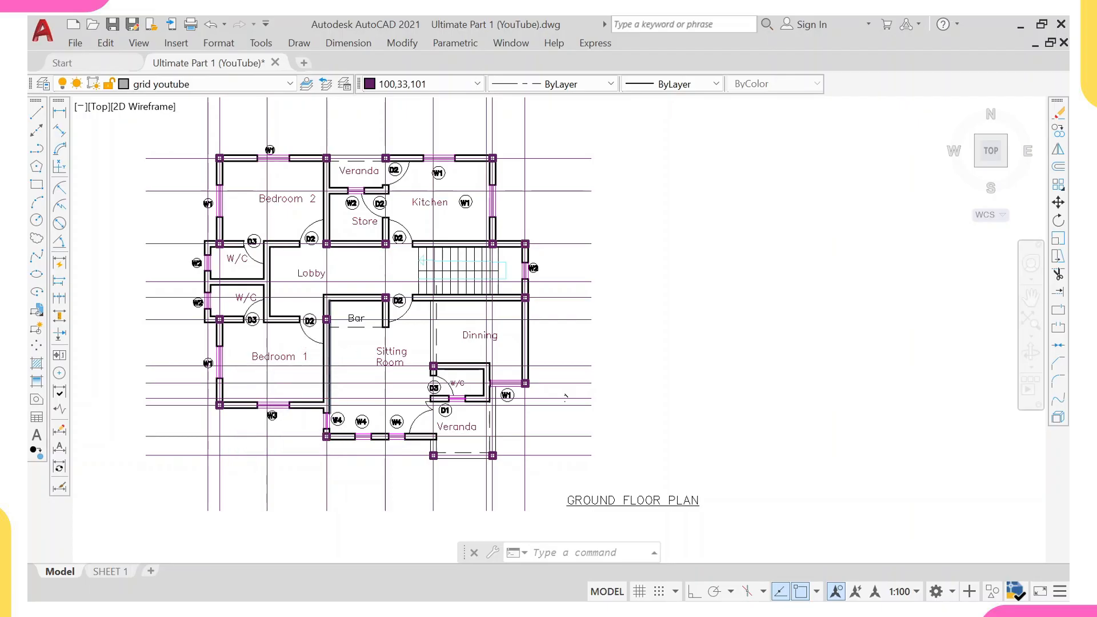
scroll(330, 352, down, 10)
middle_drag(366, 199, 360, 342)
scroll(367, 458, up, 6)
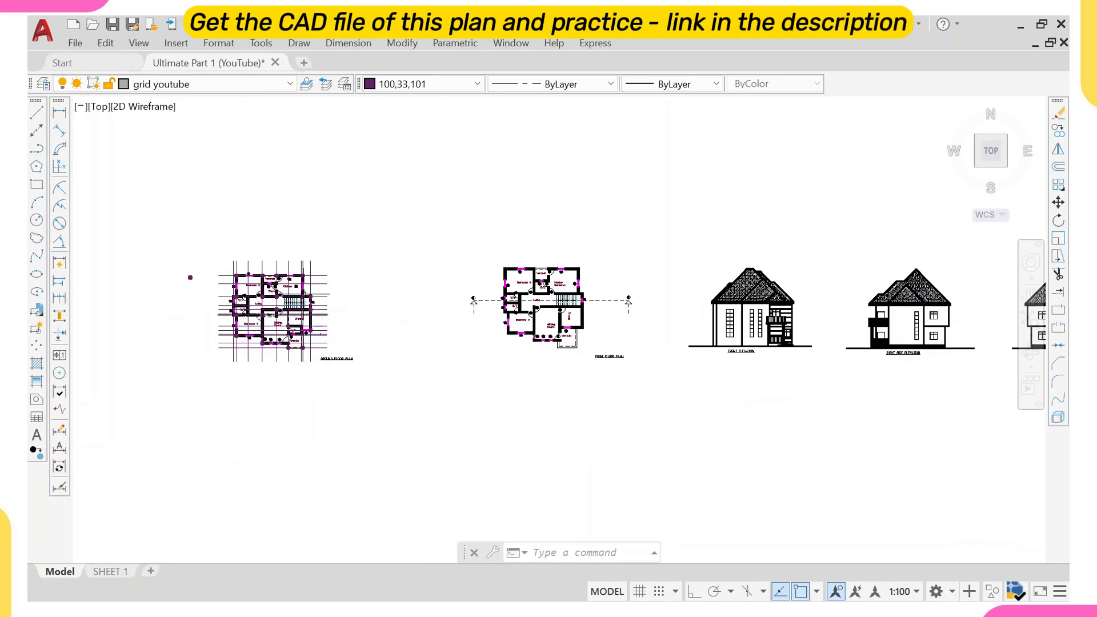
Pan across the other drawings in model space, including the first floor plan, elevations and structural detail sheets.
scroll(280, 309, down, 2)
scroll(280, 309, up, 3)
scroll(271, 292, down, 2)
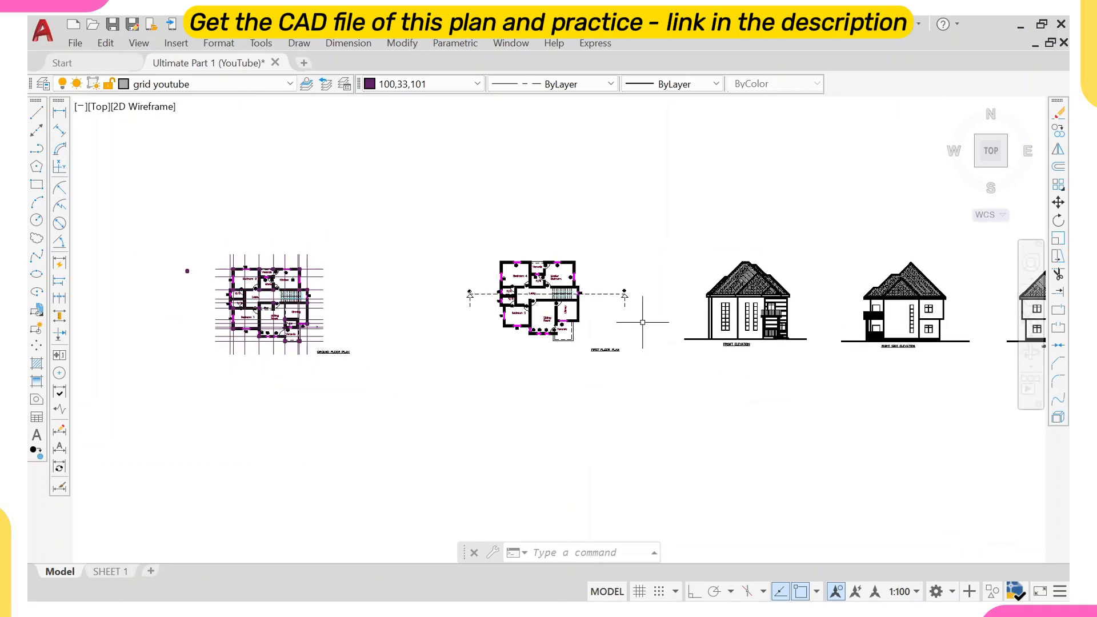
middle_drag(644, 320, 316, 371)
scroll(410, 386, down, 2)
scroll(399, 384, up, 2)
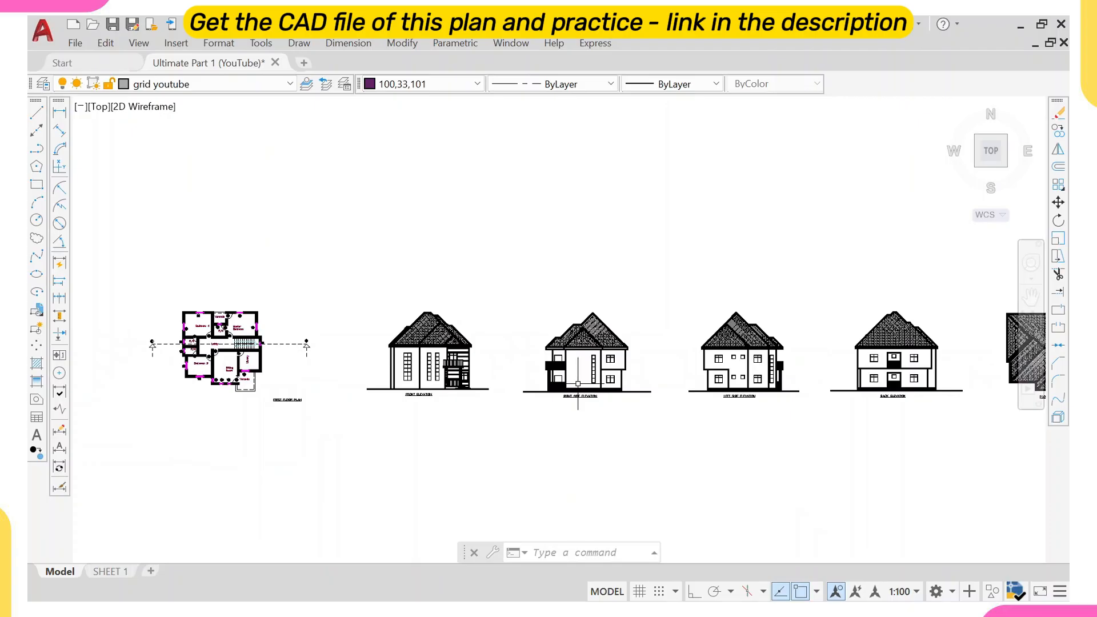
middle_drag(579, 384, 279, 392)
middle_drag(738, 391, 467, 413)
scroll(467, 413, down, 2)
middle_drag(320, 380, 532, 367)
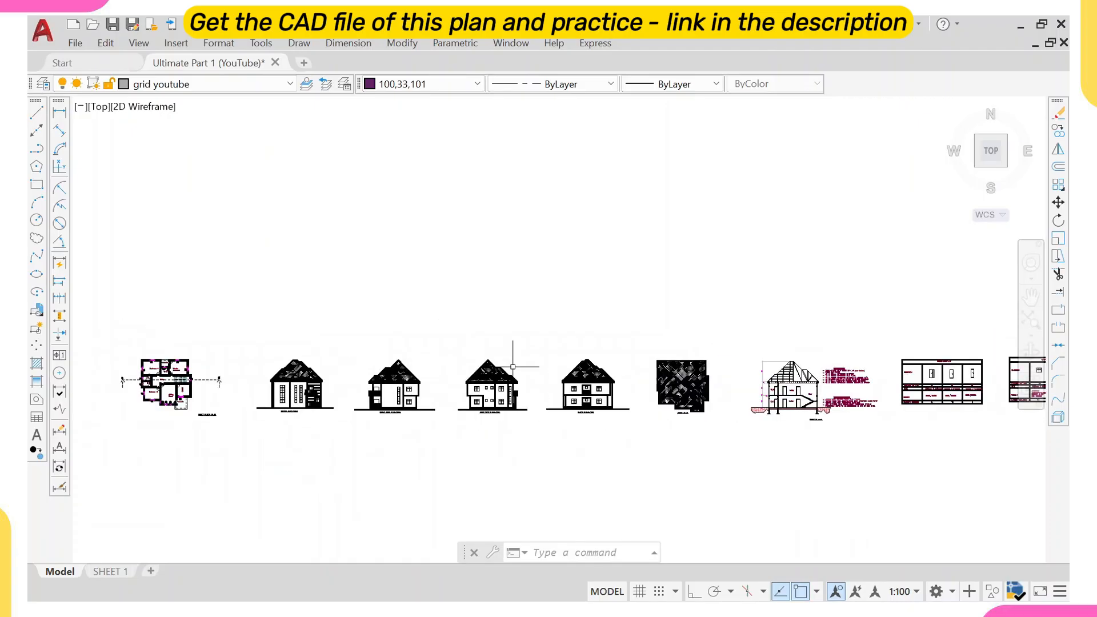
middle_drag(182, 341, 385, 359)
scroll(385, 359, down, 2)
middle_drag(287, 271, 392, 348)
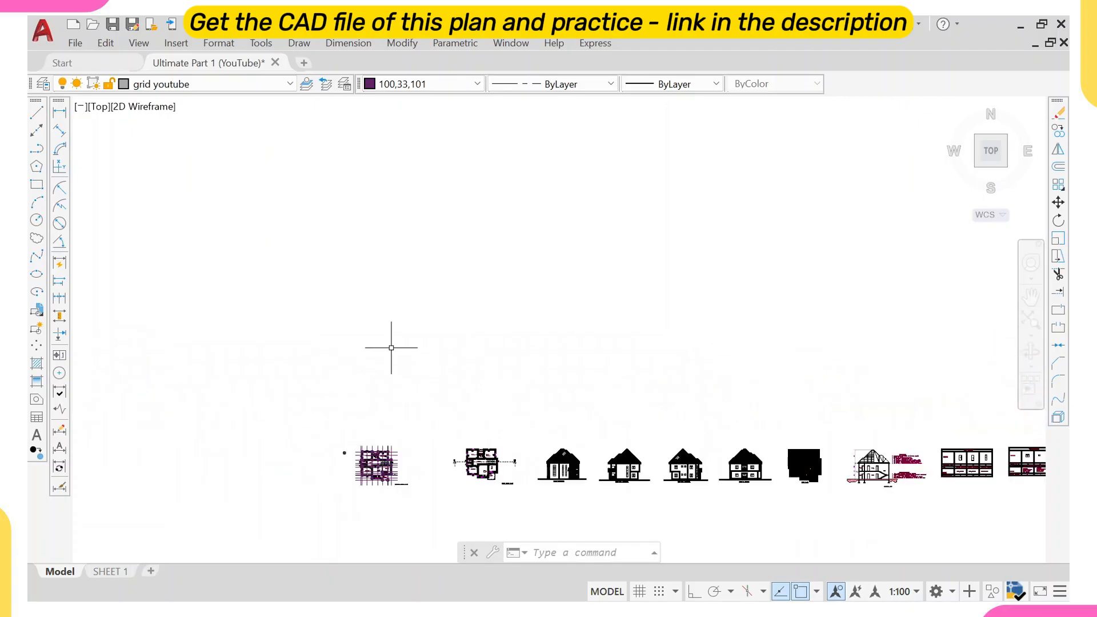
scroll(392, 349, down, 4)
middle_drag(380, 268, 392, 456)
scroll(477, 280, up, 2)
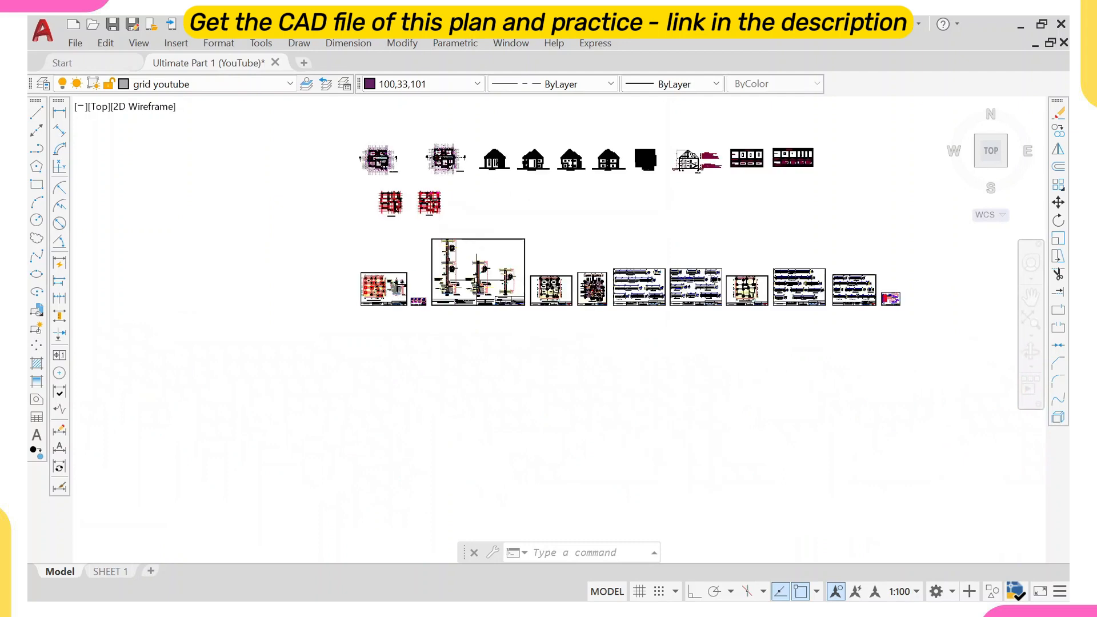
scroll(429, 251, up, 4)
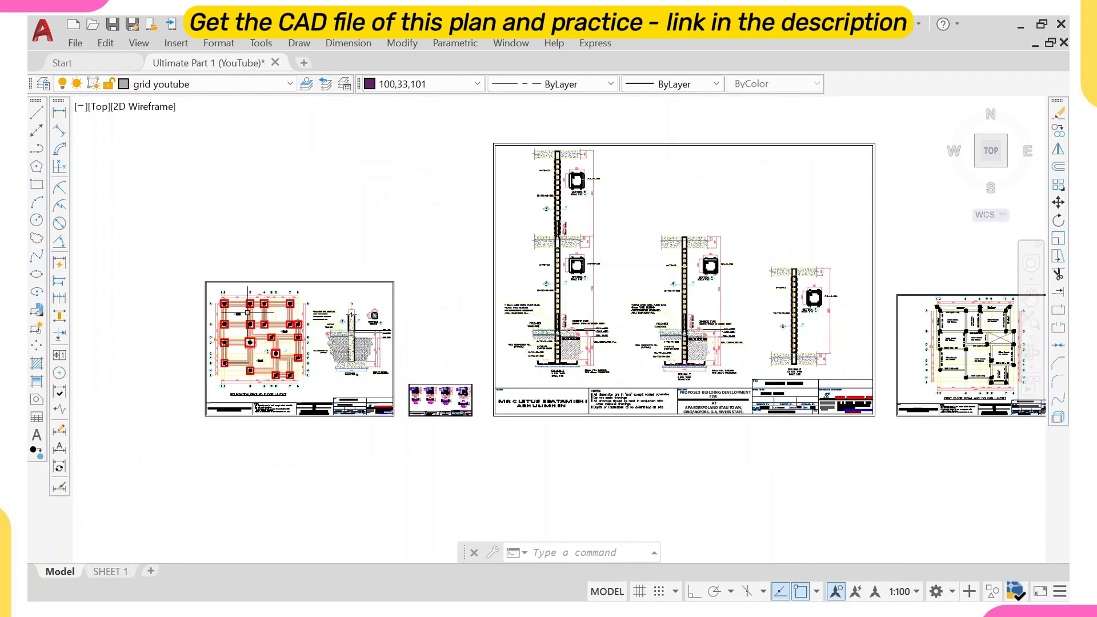
scroll(350, 325, down, 3)
middle_drag(389, 320, 191, 398)
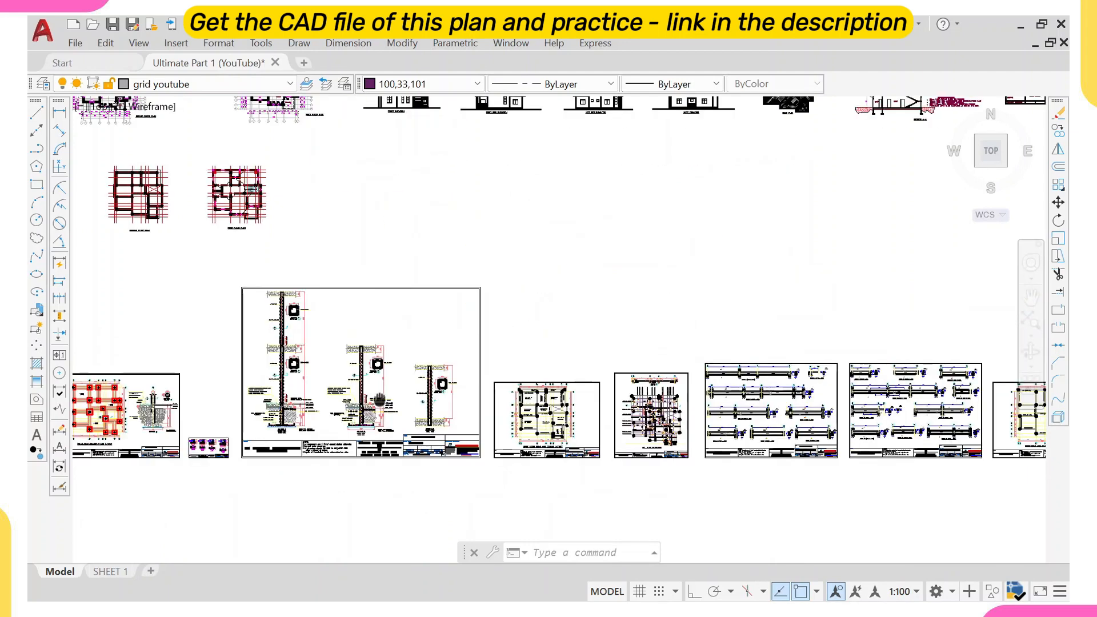
scroll(252, 309, up, 3)
middle_drag(467, 401, 457, 406)
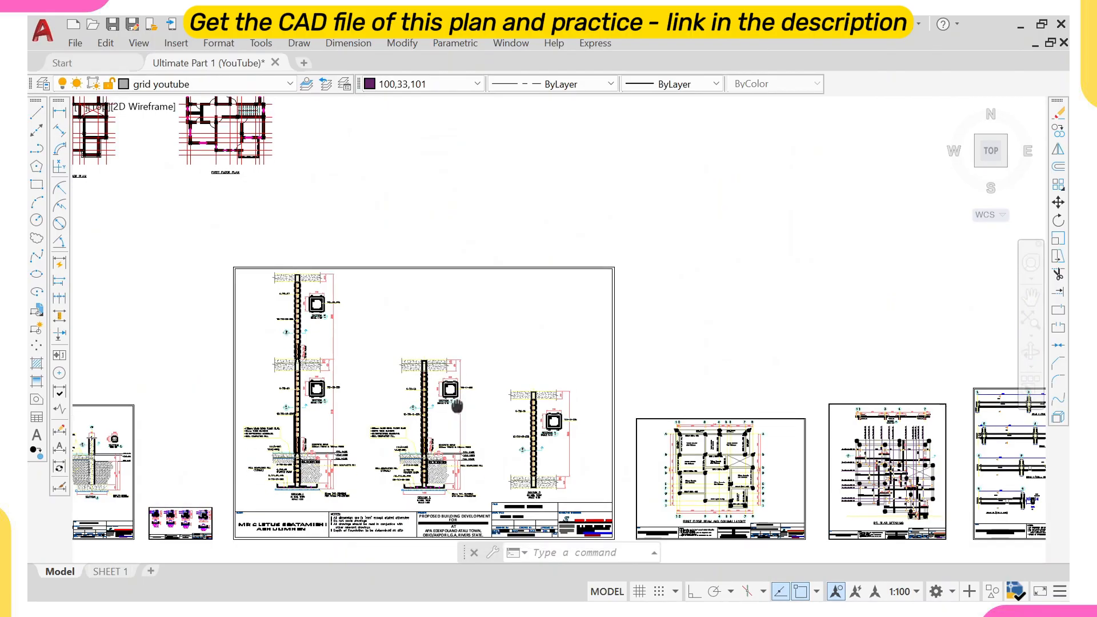
scroll(457, 405, down, 5)
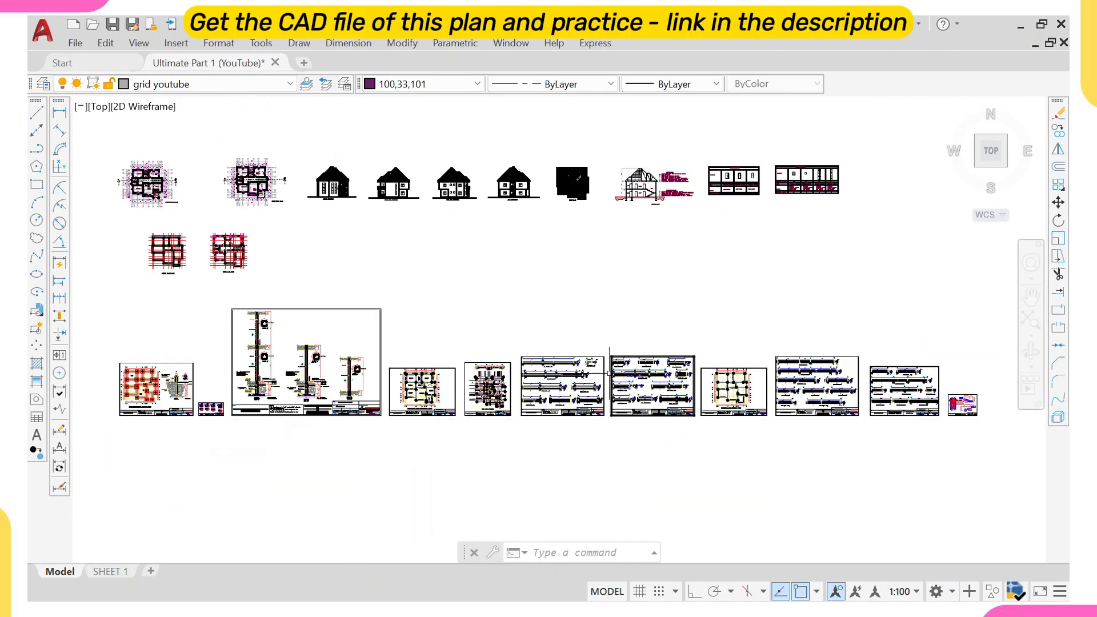
middle_drag(431, 374, 554, 411)
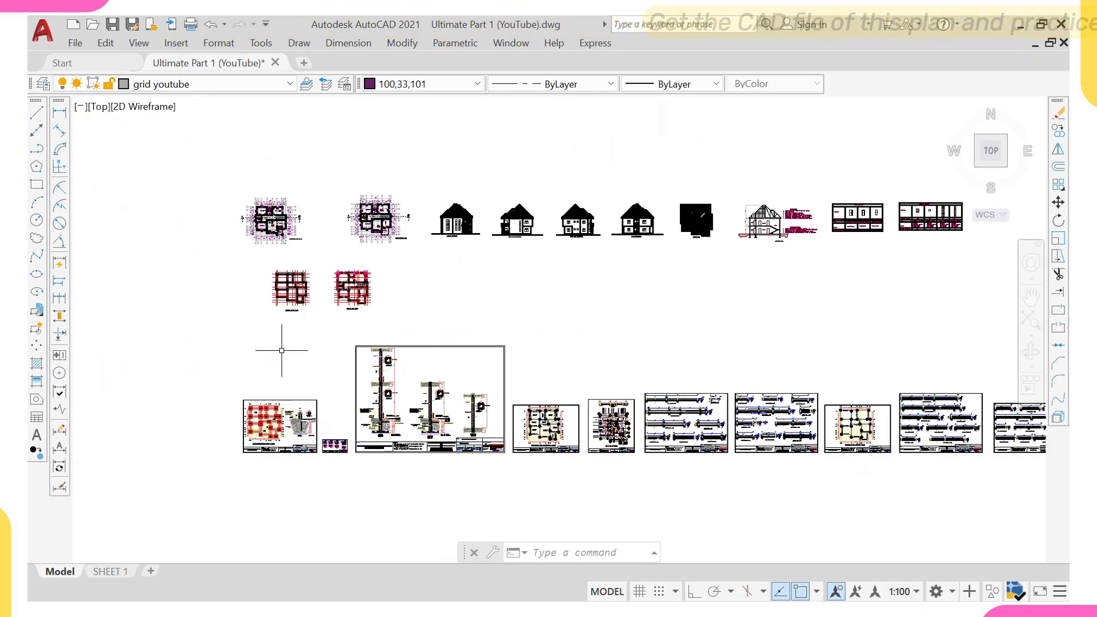
scroll(272, 428, up, 2)
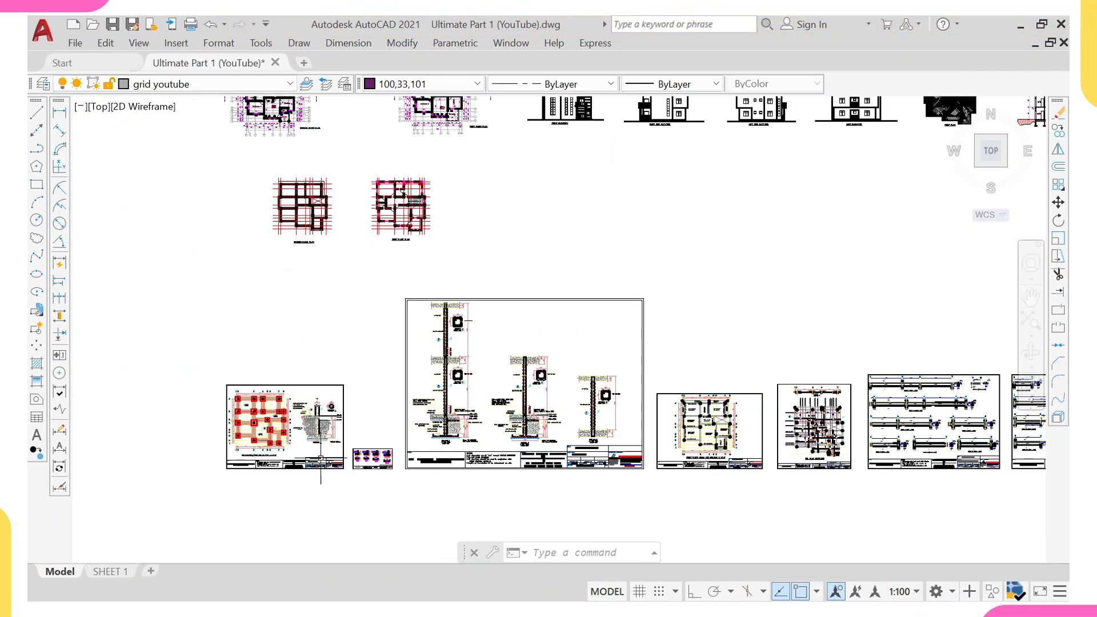
scroll(320, 457, down, 5)
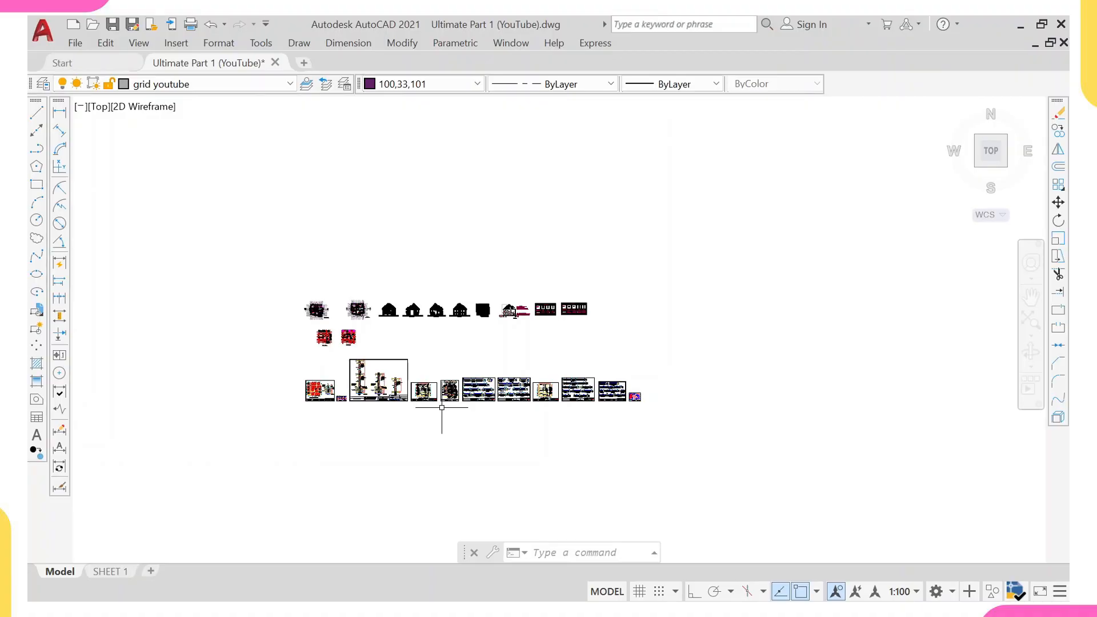
scroll(442, 408, down, 2)
middle_drag(441, 408, 415, 183)
scroll(320, 364, up, 3)
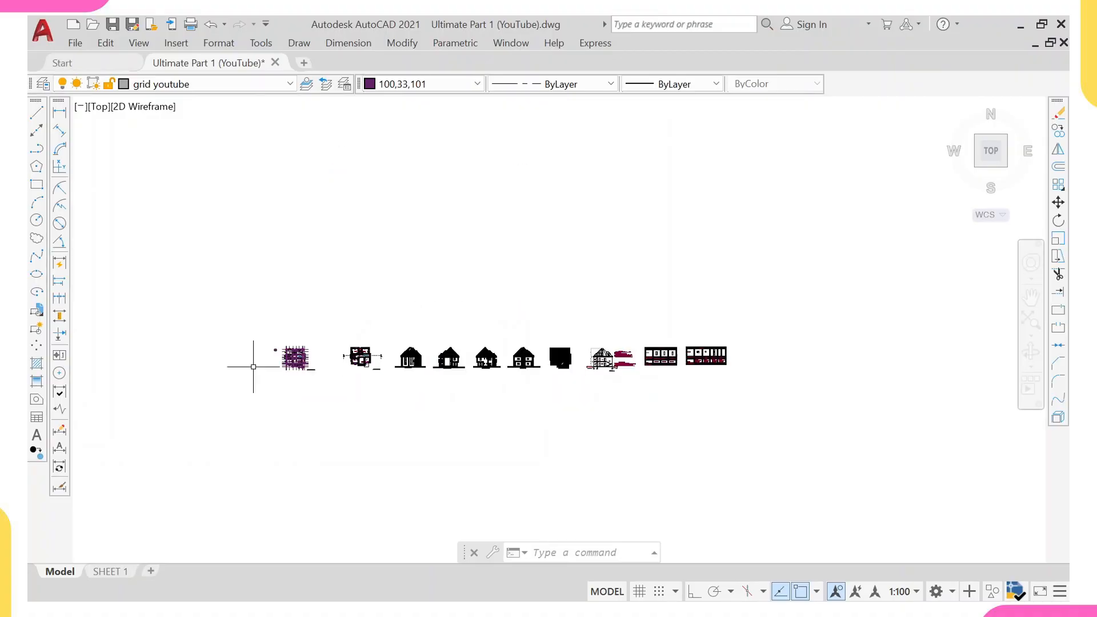
scroll(285, 370, up, 4)
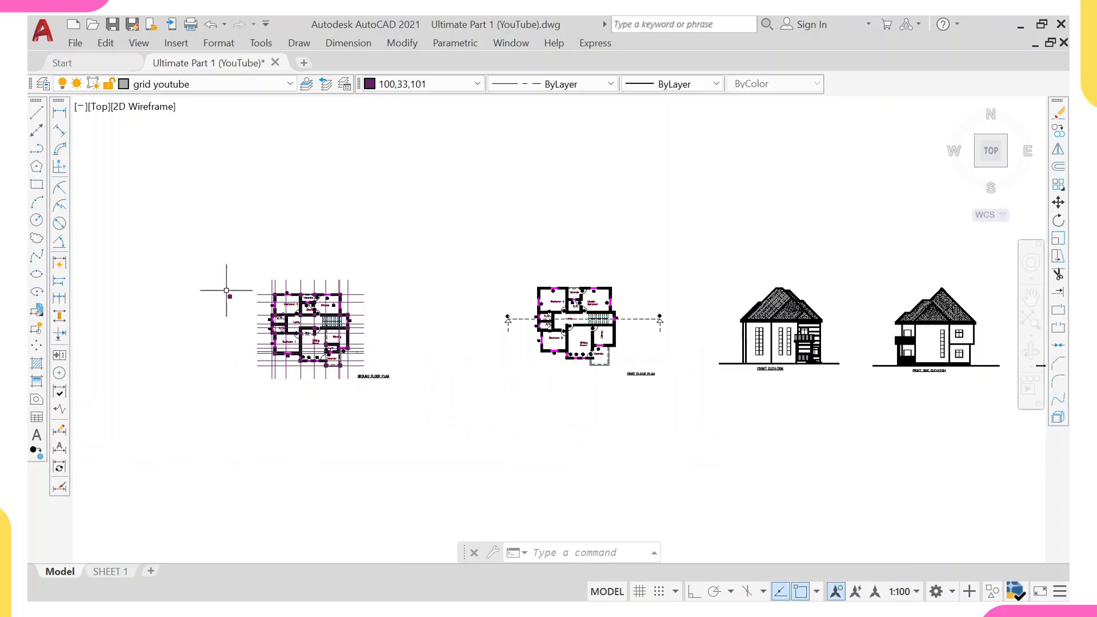
scroll(279, 331, up, 3)
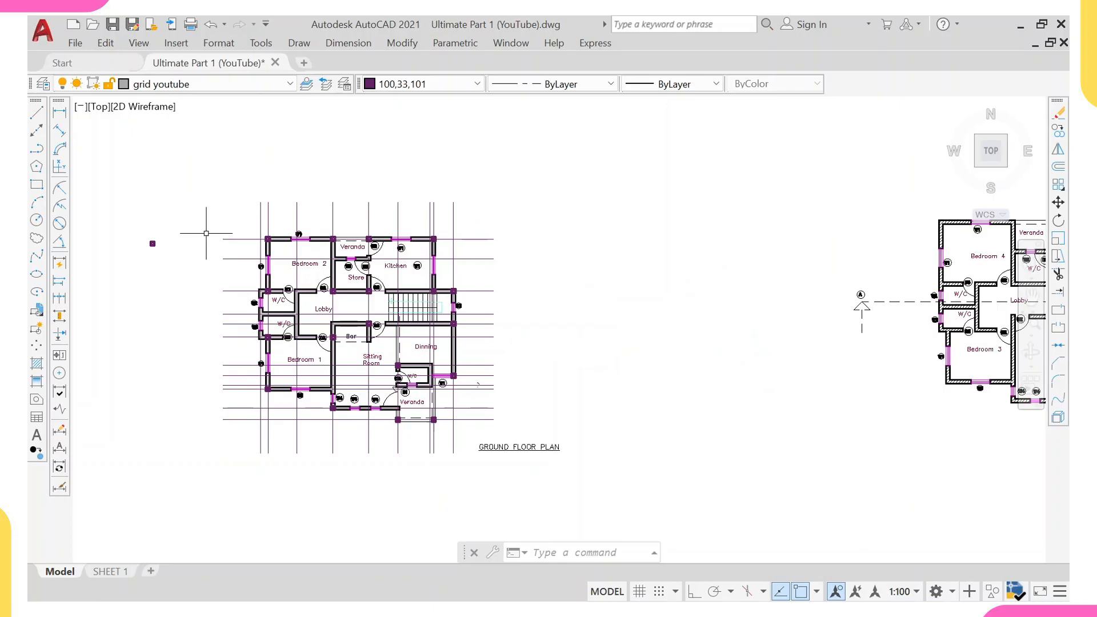
scroll(259, 250, down, 4)
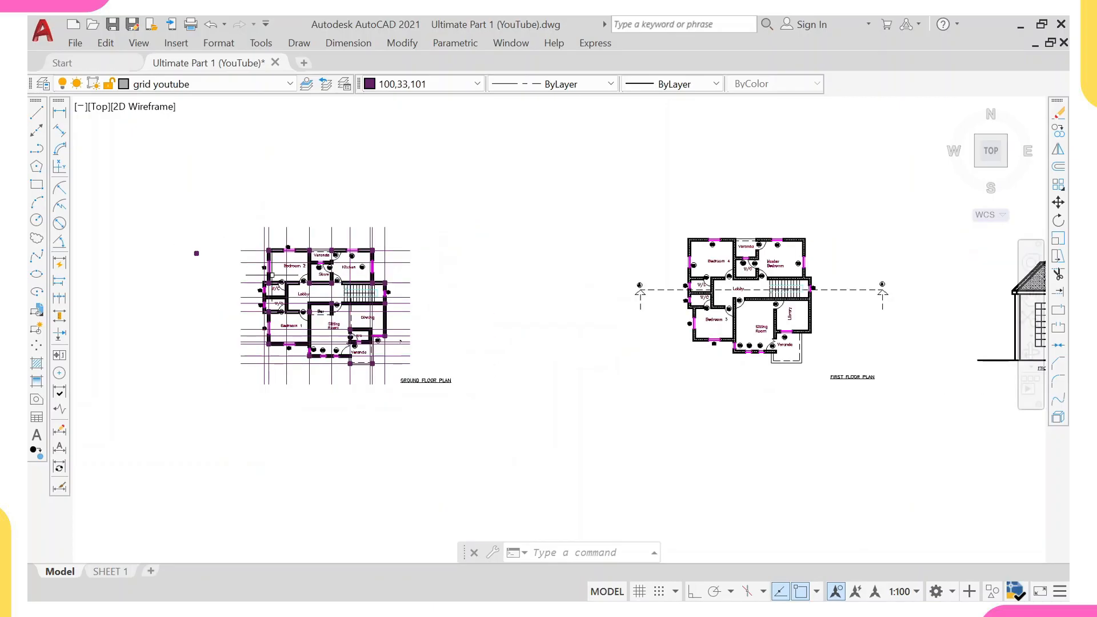
scroll(269, 274, up, 2)
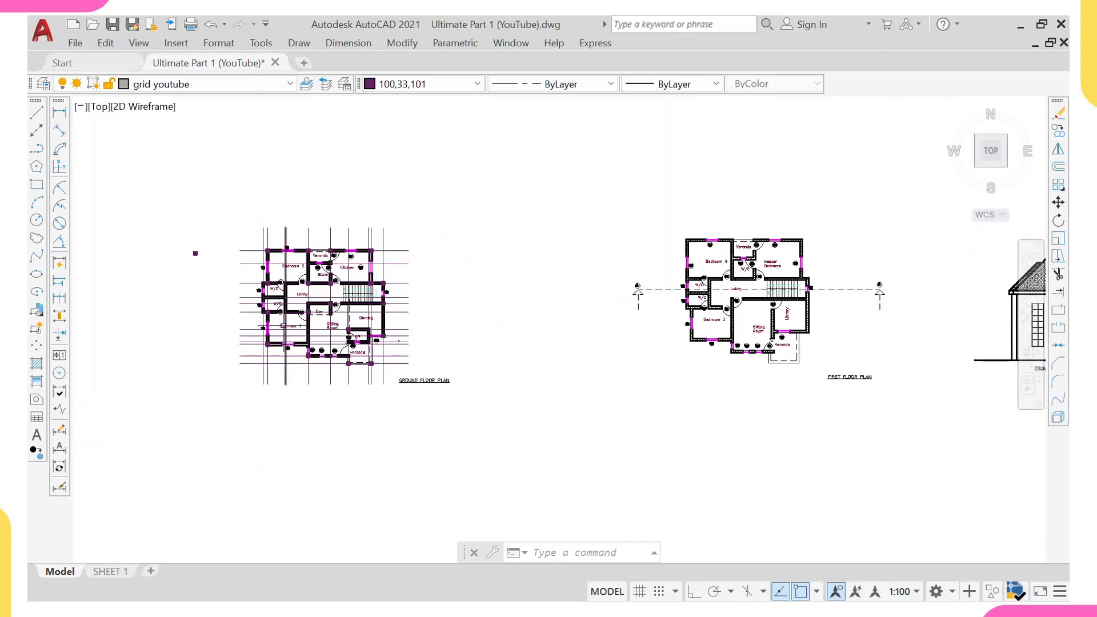
scroll(405, 360, up, 2)
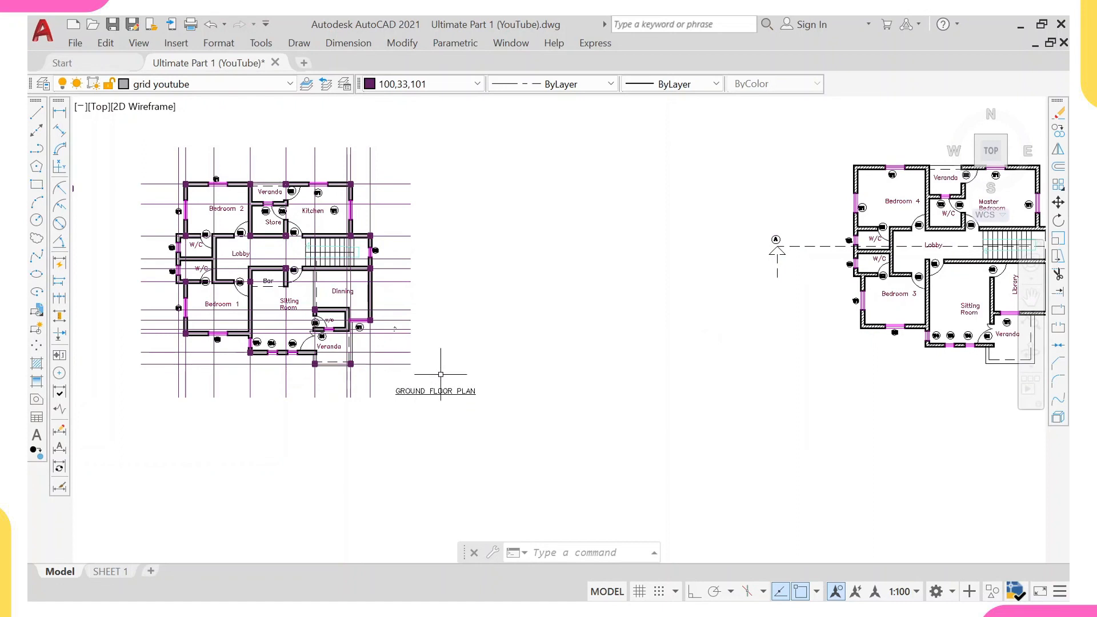
middle_drag(441, 374, 523, 376)
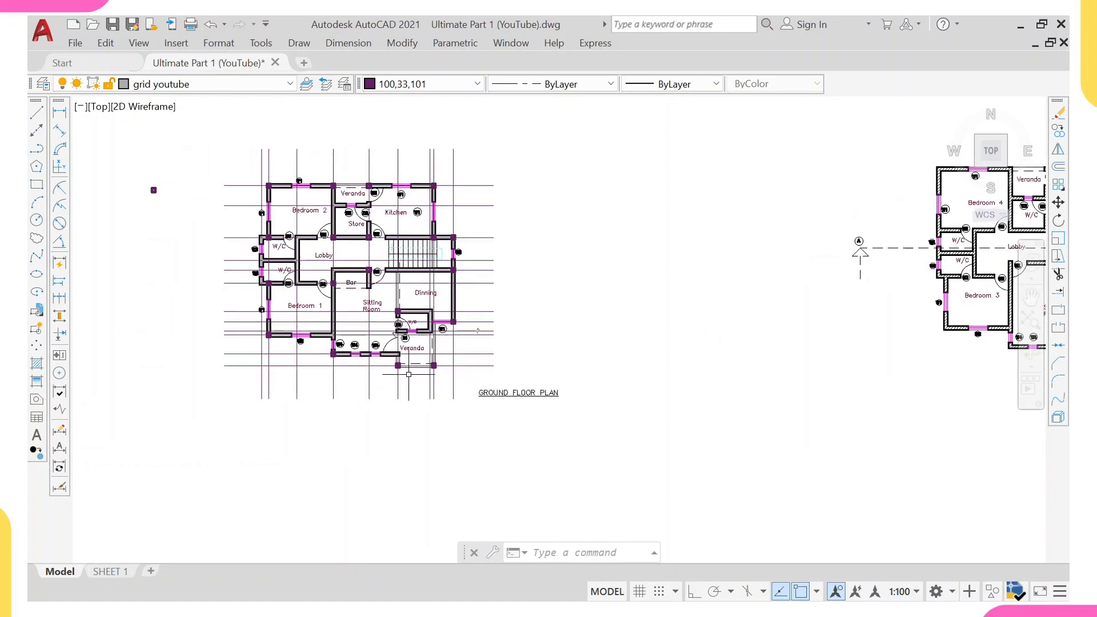
Erase the GROUND FLOOR PLAN title text beneath the ground floor plan.
click(568, 382)
click(521, 443)
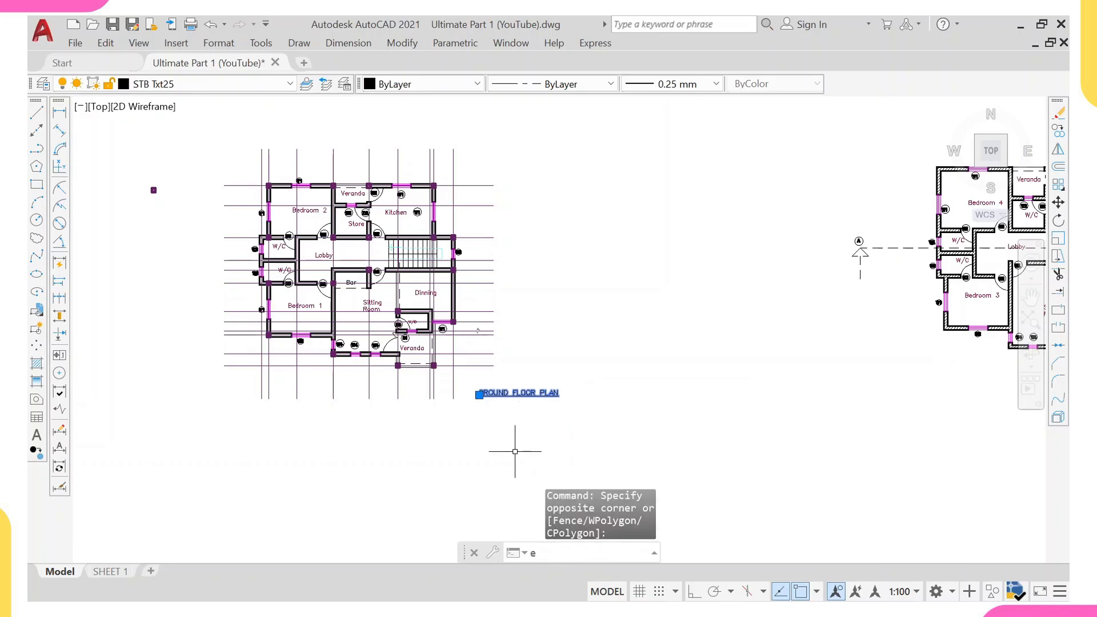
key(Return)
scroll(332, 330, up, 2)
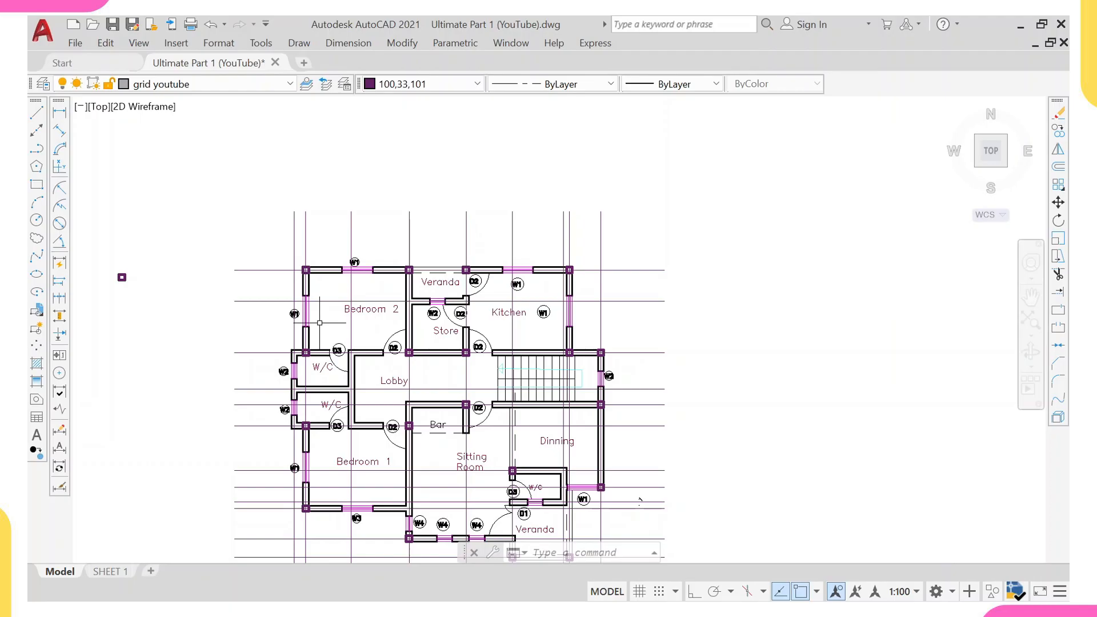
scroll(376, 293, down, 2)
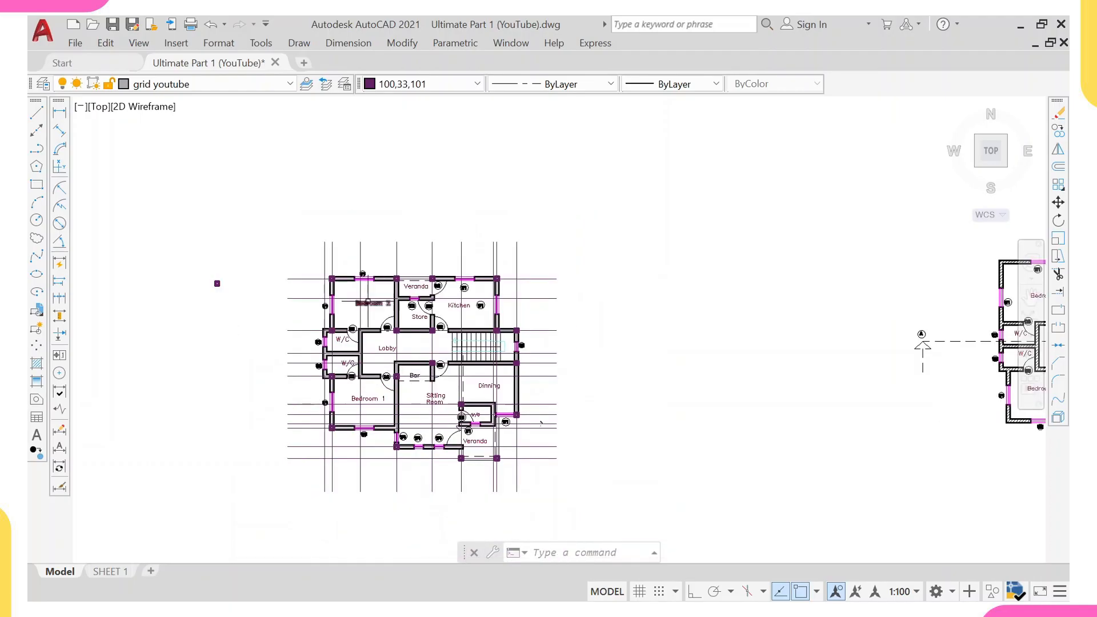
Erase the W1 windows in Bedroom 2's top and left walls.
scroll(373, 300, up, 4)
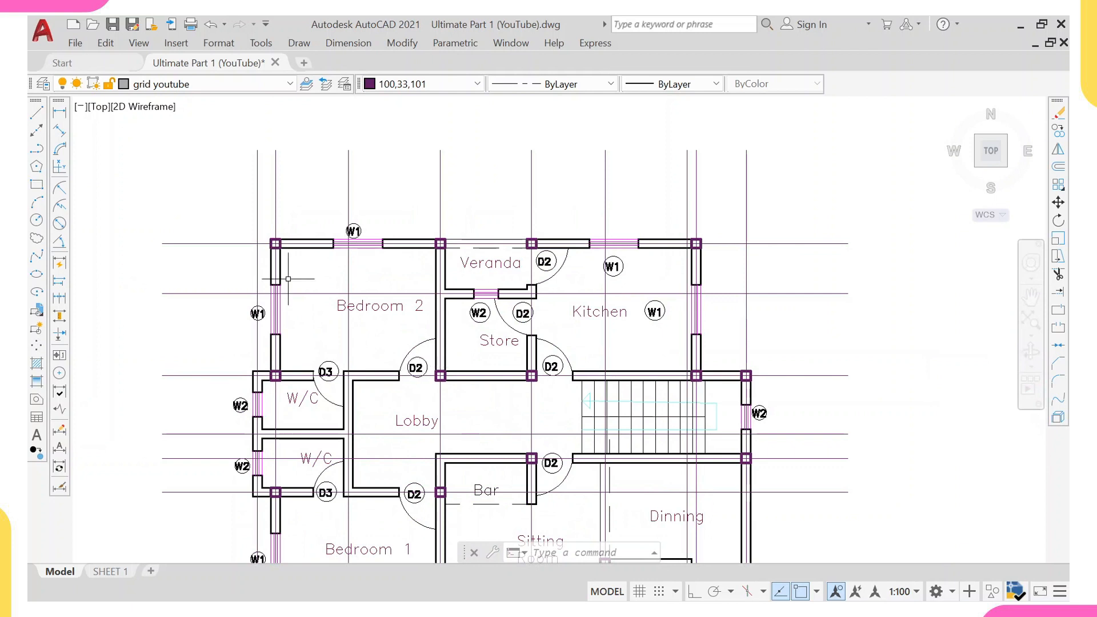
click(235, 269)
click(294, 354)
click(306, 208)
click(411, 269)
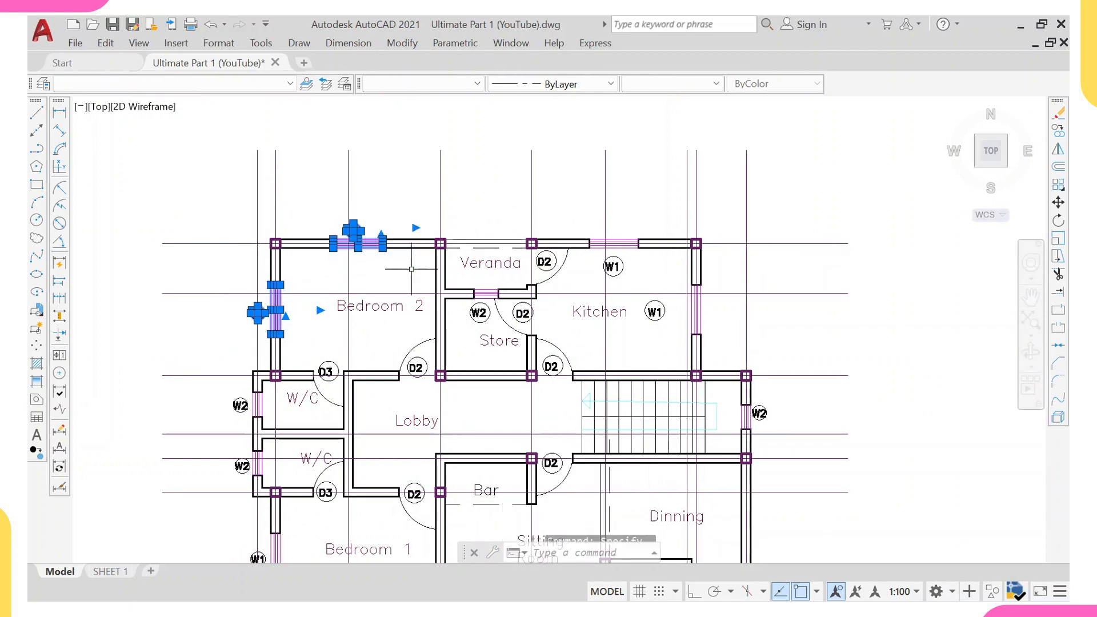
text(e)
key(Return)
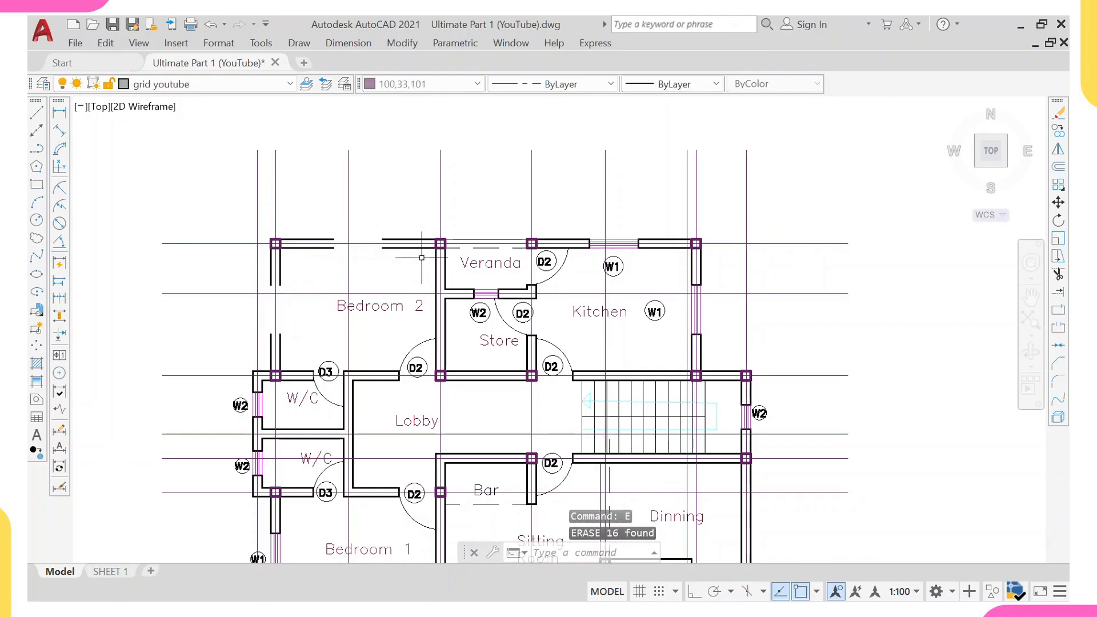
Erase the D3 door of the upper W/C and the D2 door between Bedroom 2 and the Lobby.
click(307, 357)
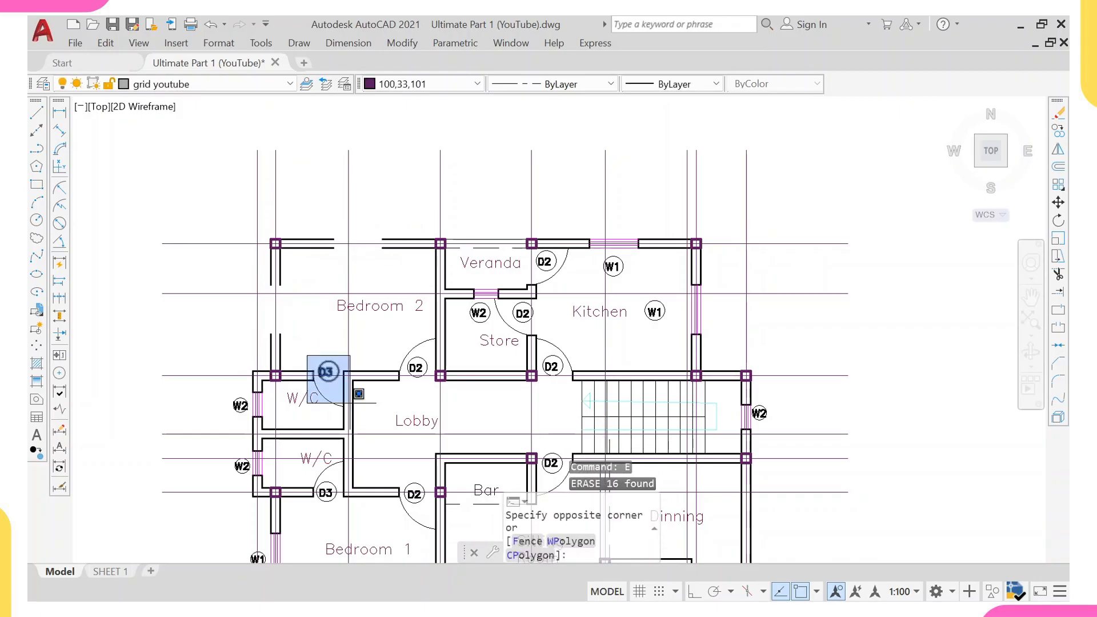
click(360, 411)
click(379, 324)
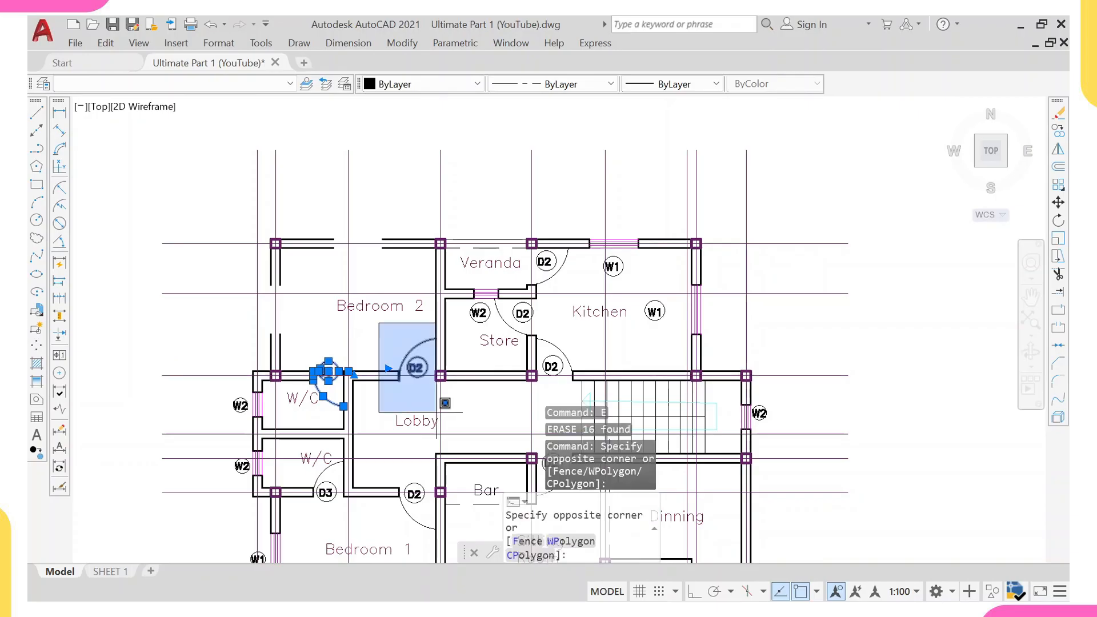
click(444, 404)
text(e)
key(Return)
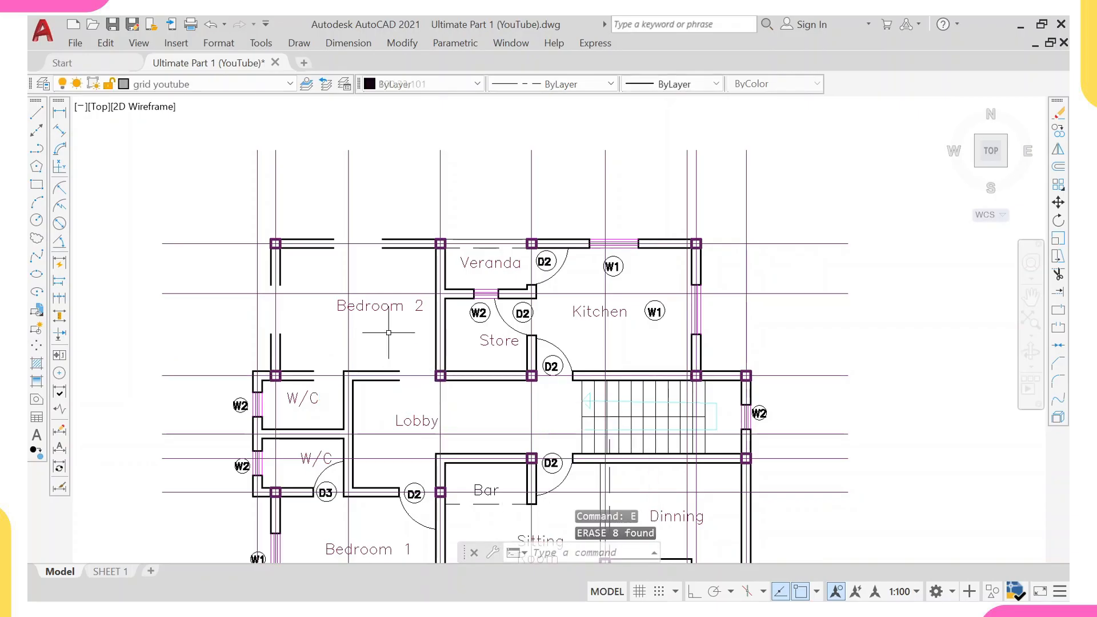
Erase the Bedroom 2 room label.
click(383, 305)
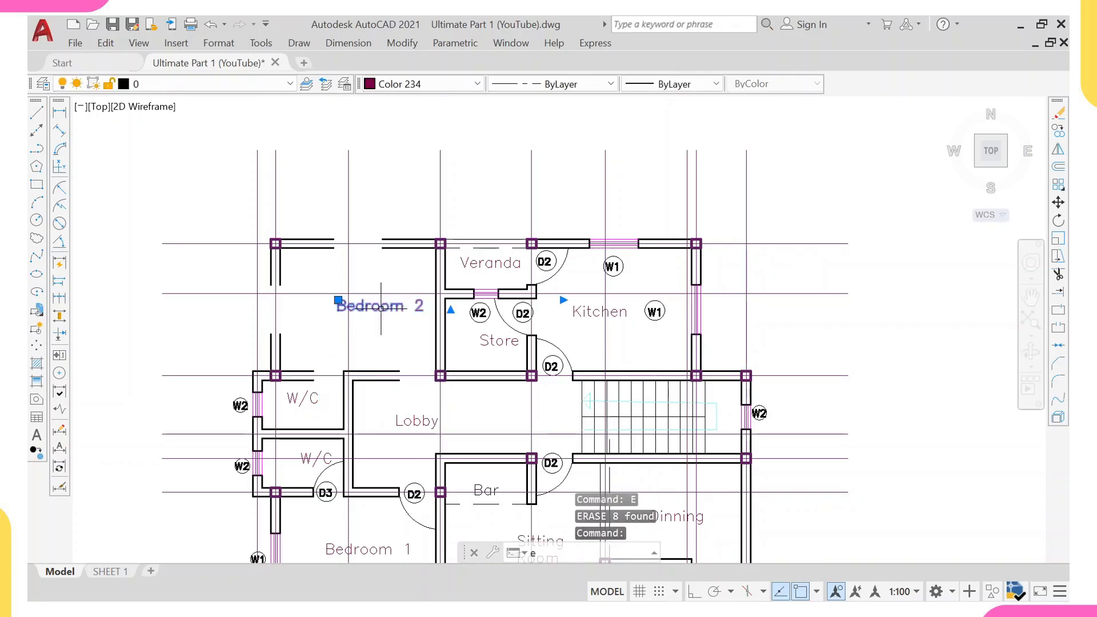
text(e)
key(Return)
Extend Bedroom 2's top and left wall lines to the top-left corner column, closing the window gaps.
scroll(289, 247, up, 4)
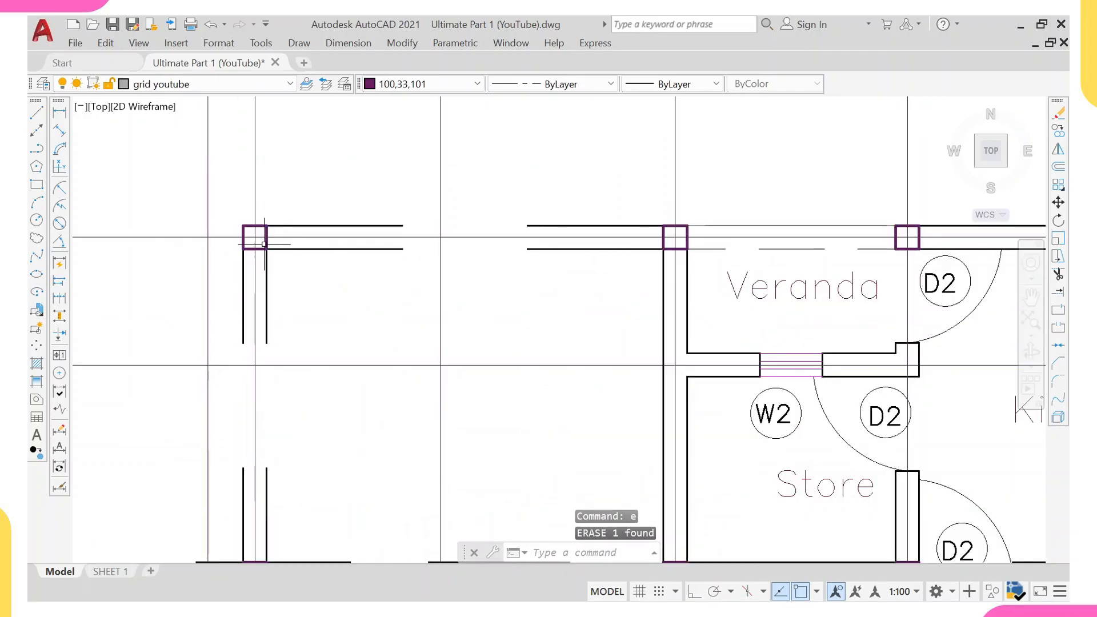
click(264, 245)
text(ex)
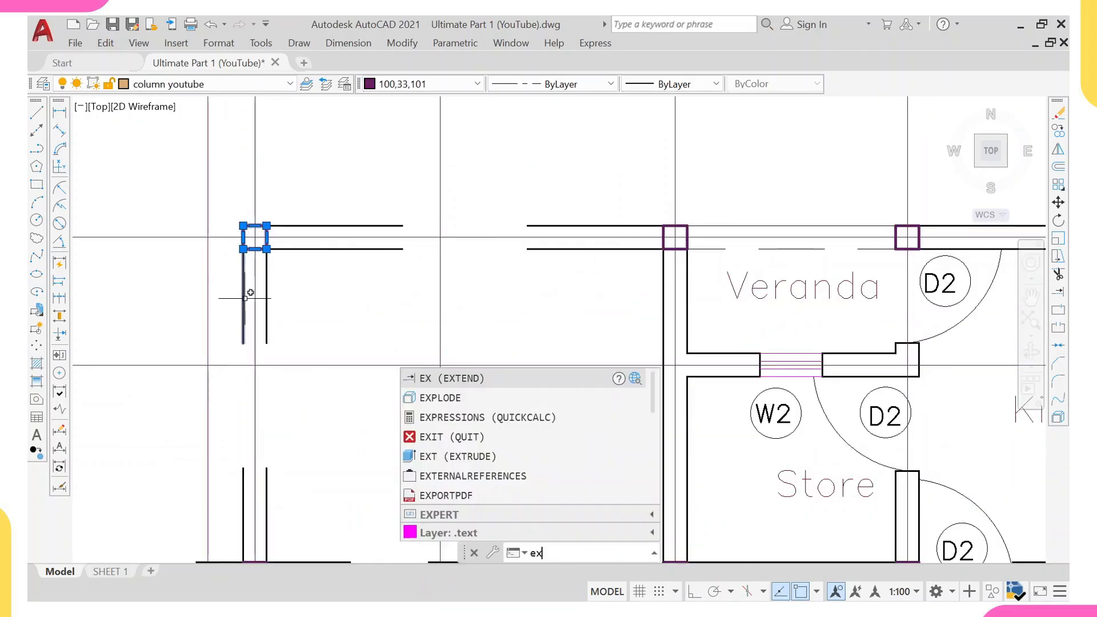
key(Return)
click(556, 249)
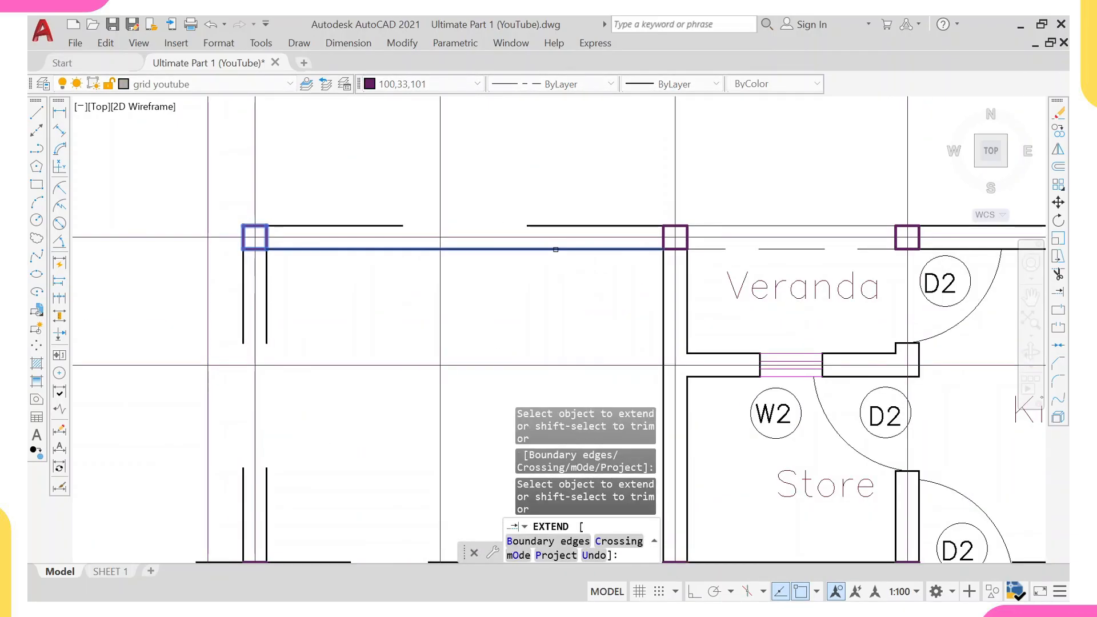
click(550, 224)
scroll(392, 306, down, 5)
scroll(328, 276, up, 2)
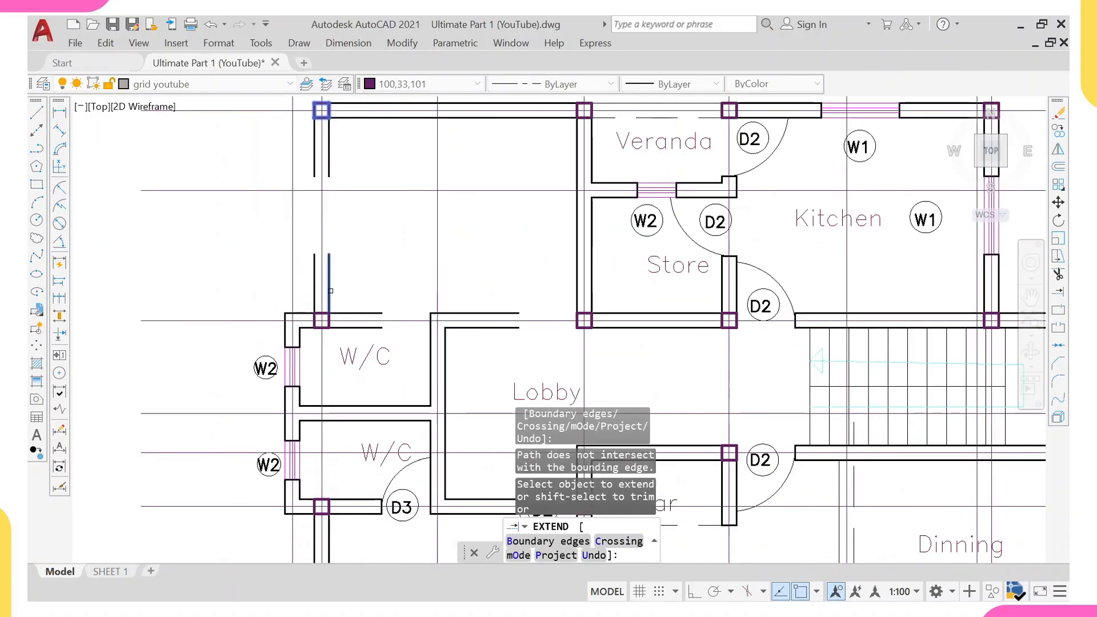
click(327, 277)
click(315, 279)
middle_drag(368, 251, 366, 261)
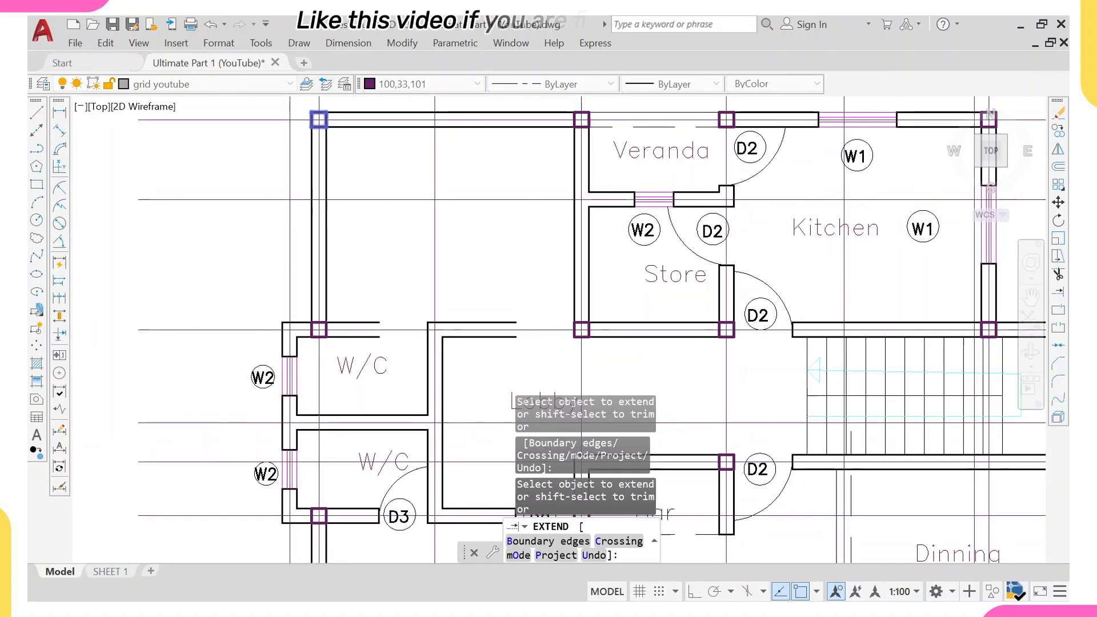
click(463, 321)
key(Escape)
Extend Bedroom 2's bottom wall lines to the column at the Store's lower-left corner, closing the door gap.
scroll(428, 350, down, 2)
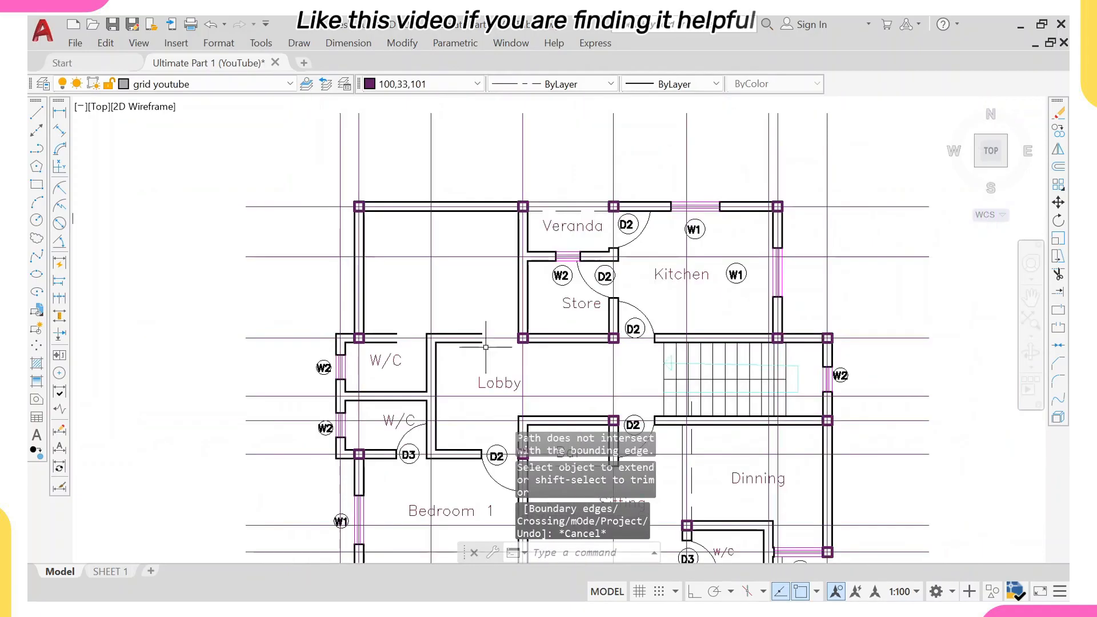
scroll(523, 339, up, 2)
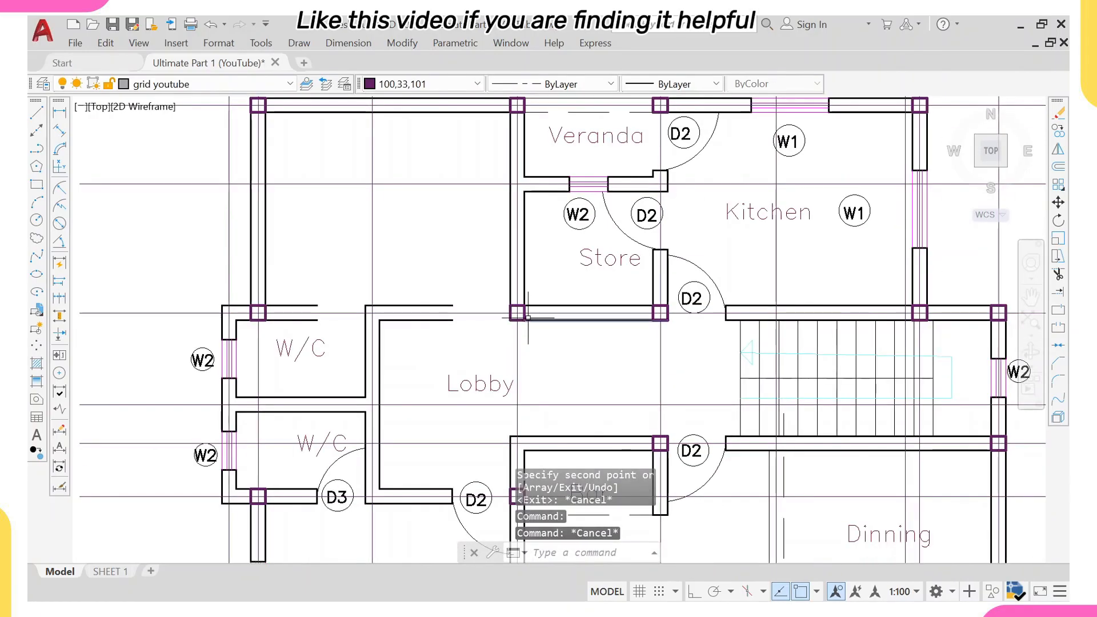
click(518, 314)
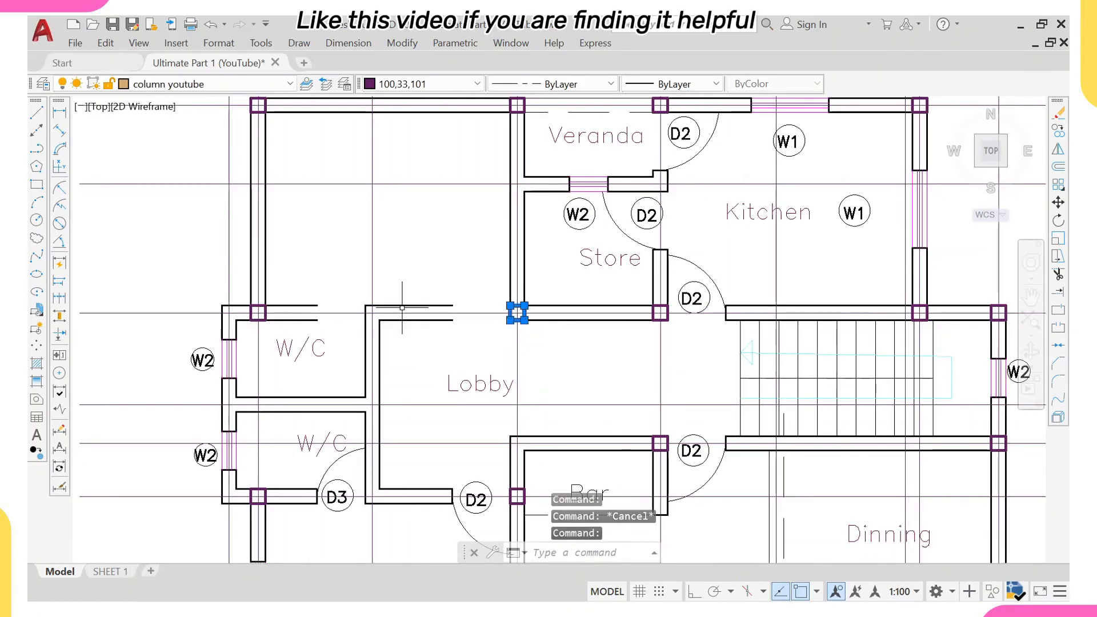
text(ex)
key(Return)
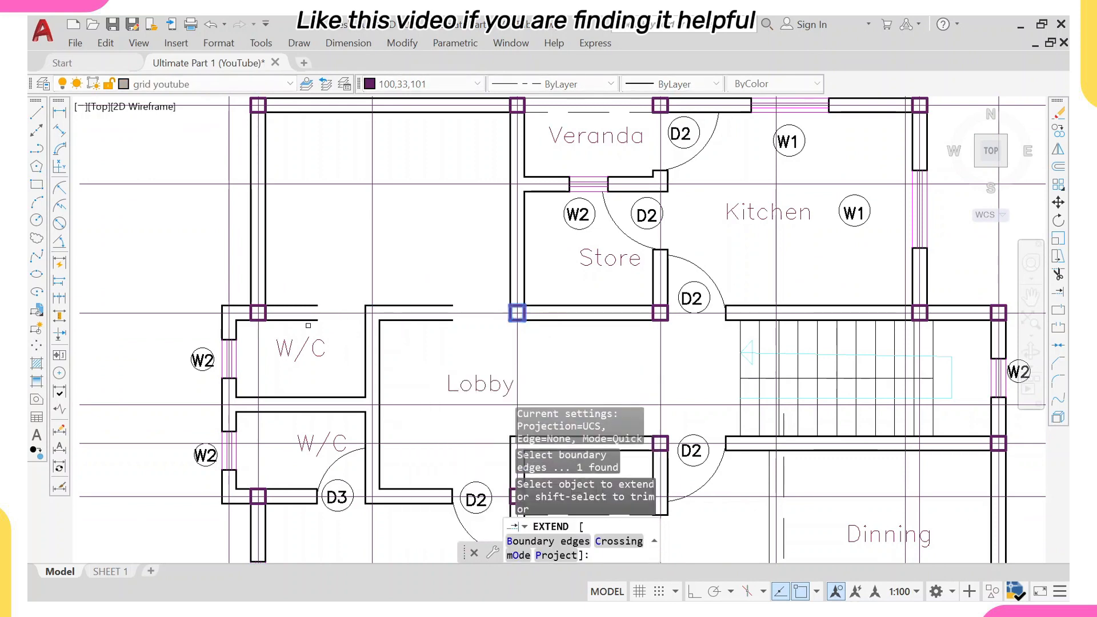
click(310, 321)
click(313, 316)
click(314, 305)
scroll(335, 294, down, 2)
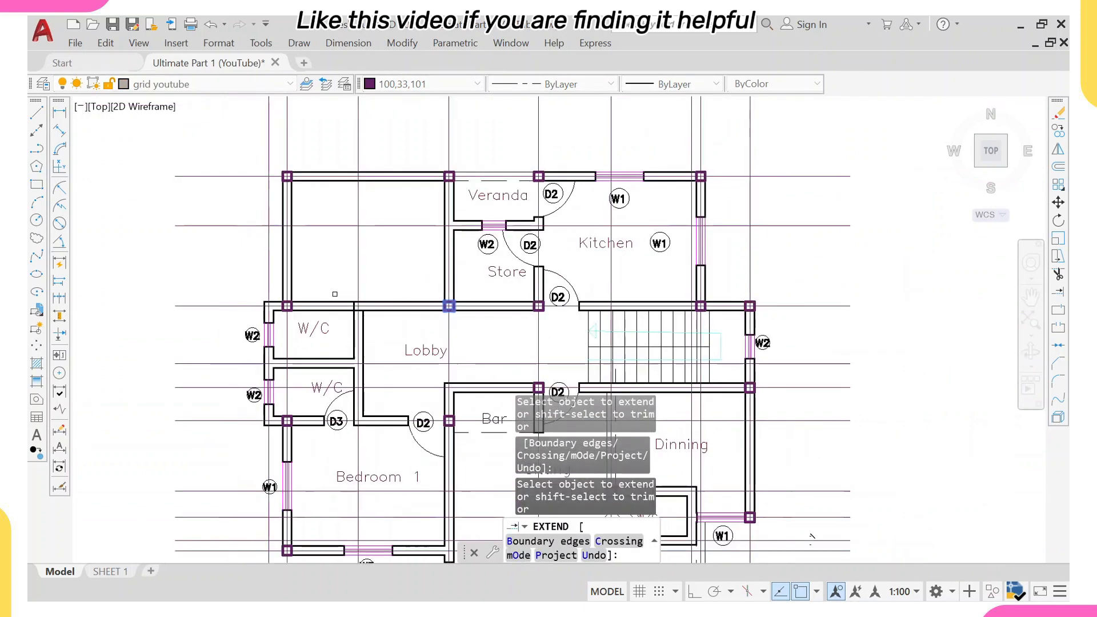
scroll(335, 295, down, 2)
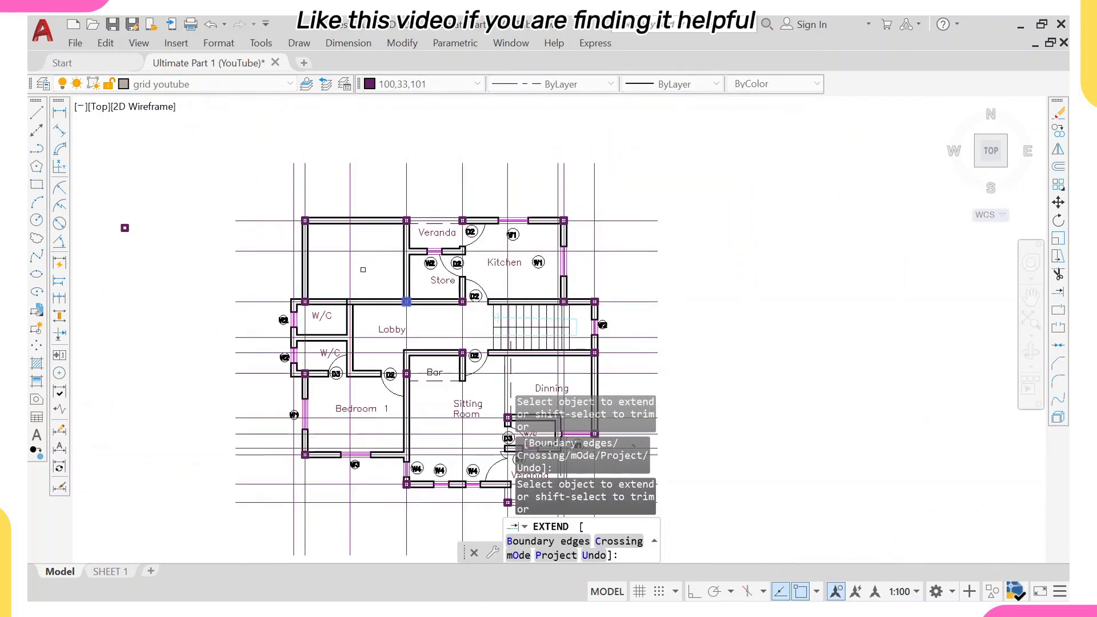
key(Escape)
Erase the partition wall between Veranda and Store with its W2 window, both D2 doors, the Veranda label and top wall dashes.
scroll(443, 249, up, 2)
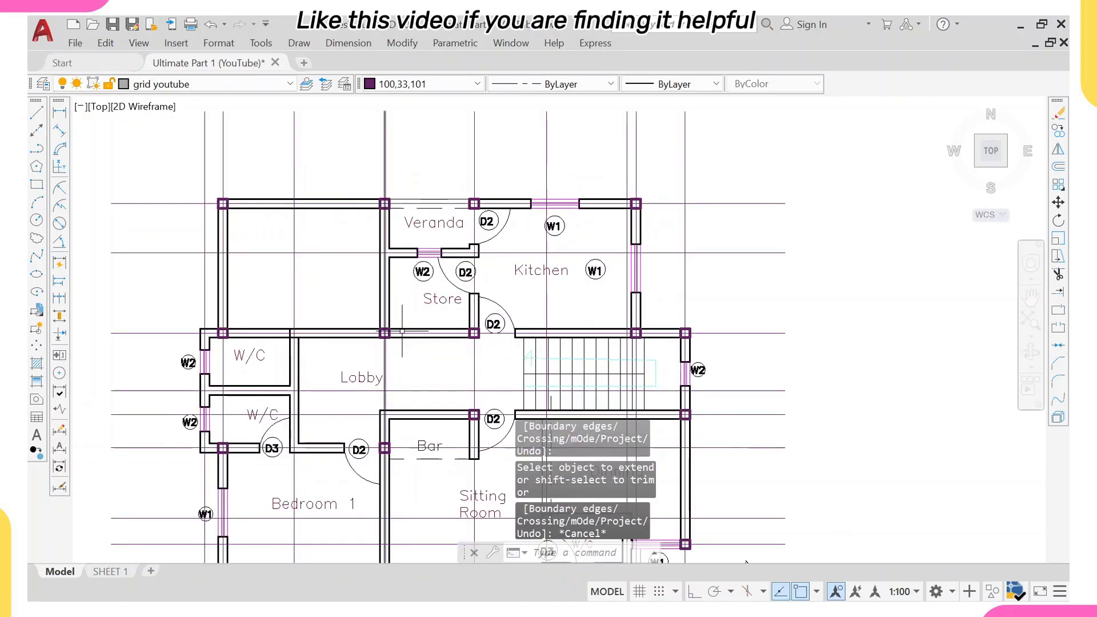
click(412, 239)
scroll(412, 232, up, 1)
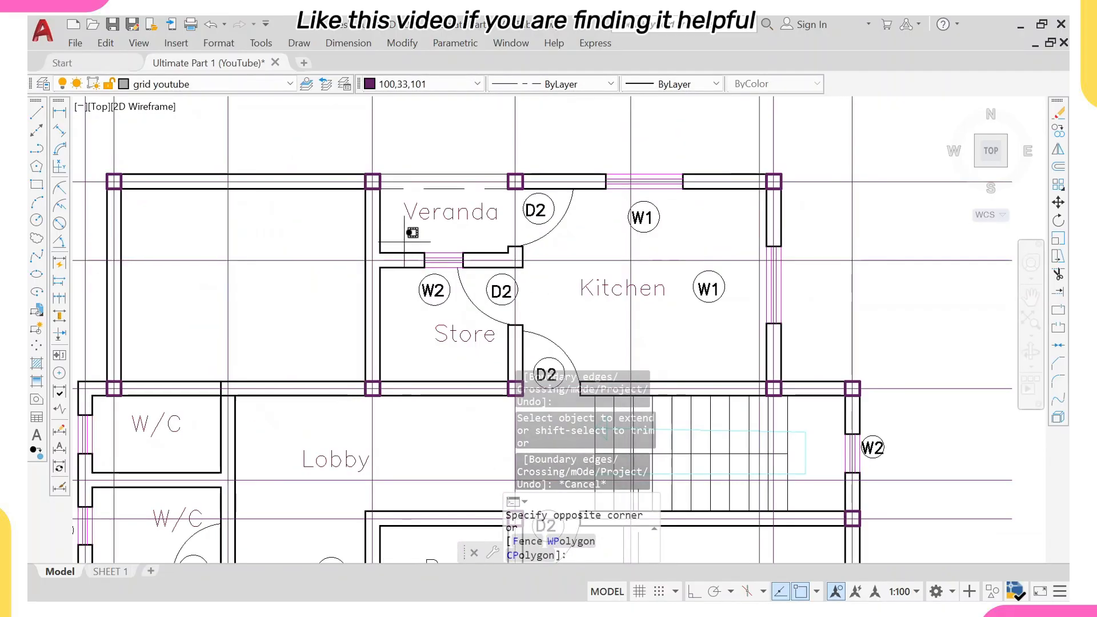
scroll(383, 251, up, 2)
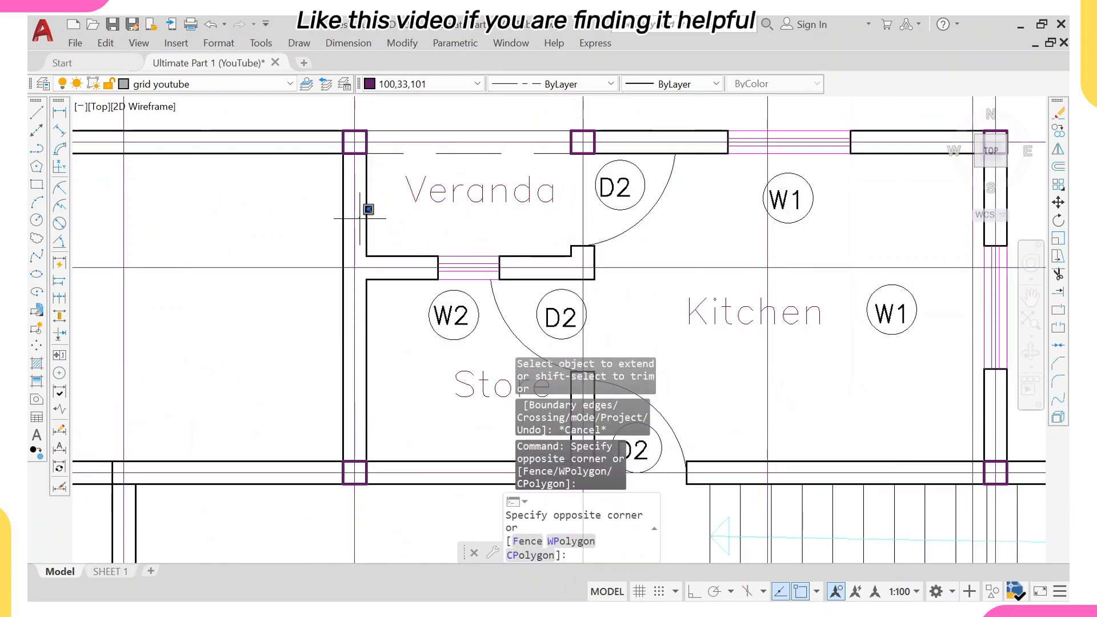
scroll(589, 343, down, 2)
middle_drag(595, 360, 584, 254)
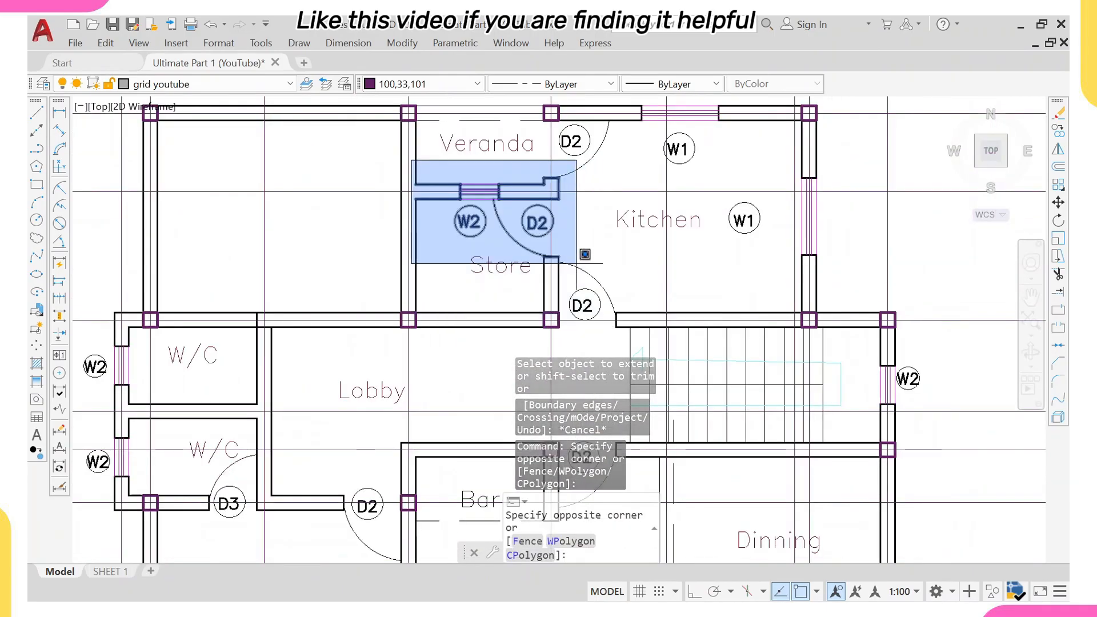
click(577, 259)
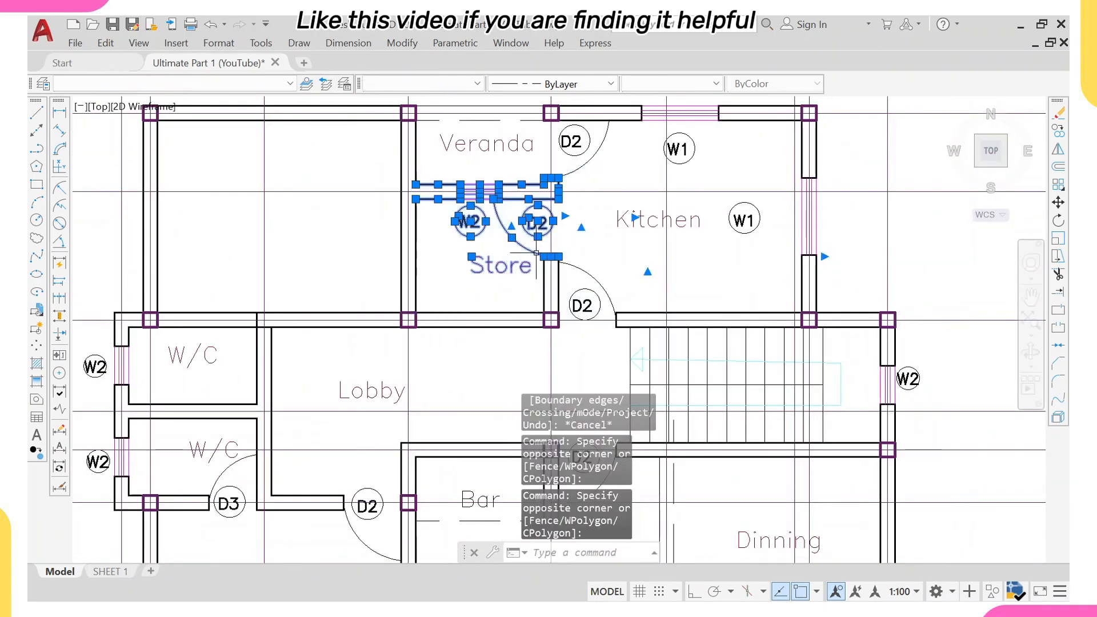
click(555, 243)
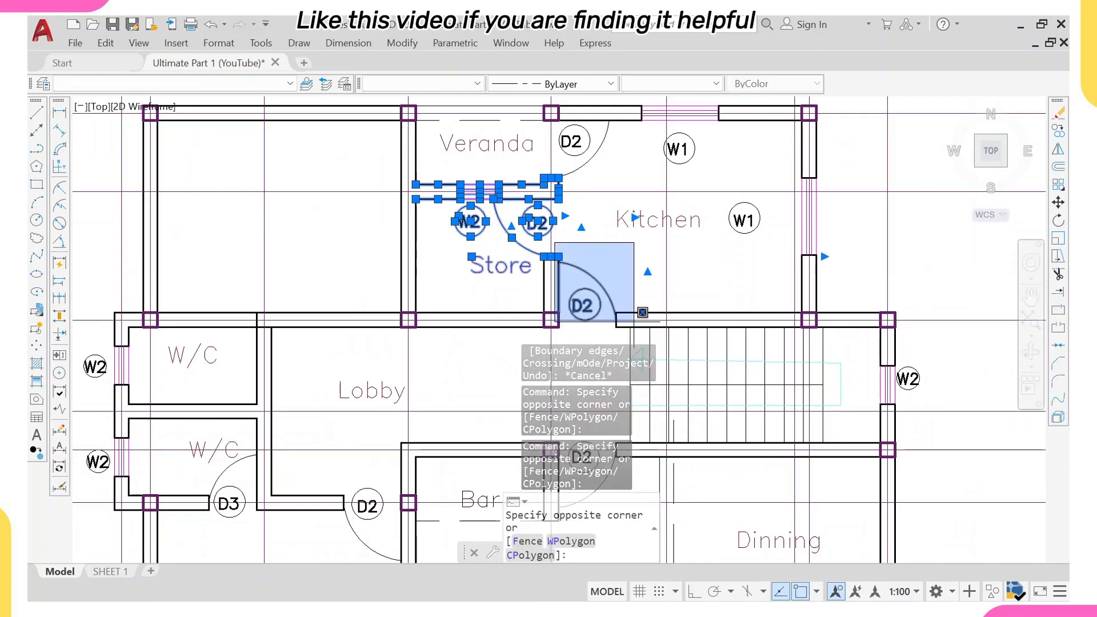
click(643, 313)
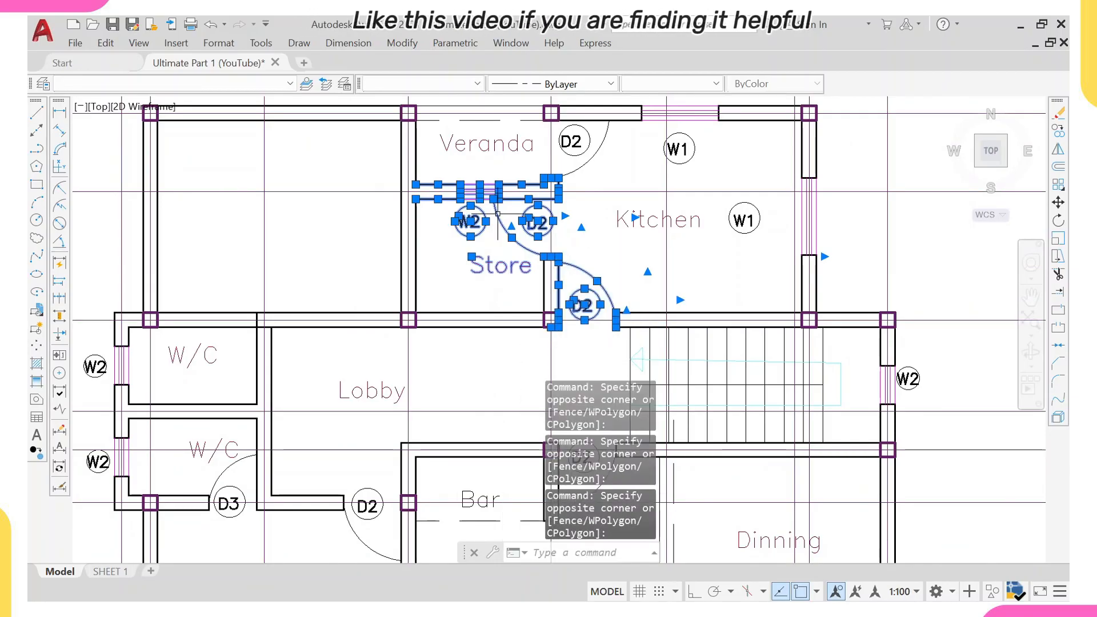
click(468, 137)
middle_drag(468, 164, 468, 181)
click(451, 169)
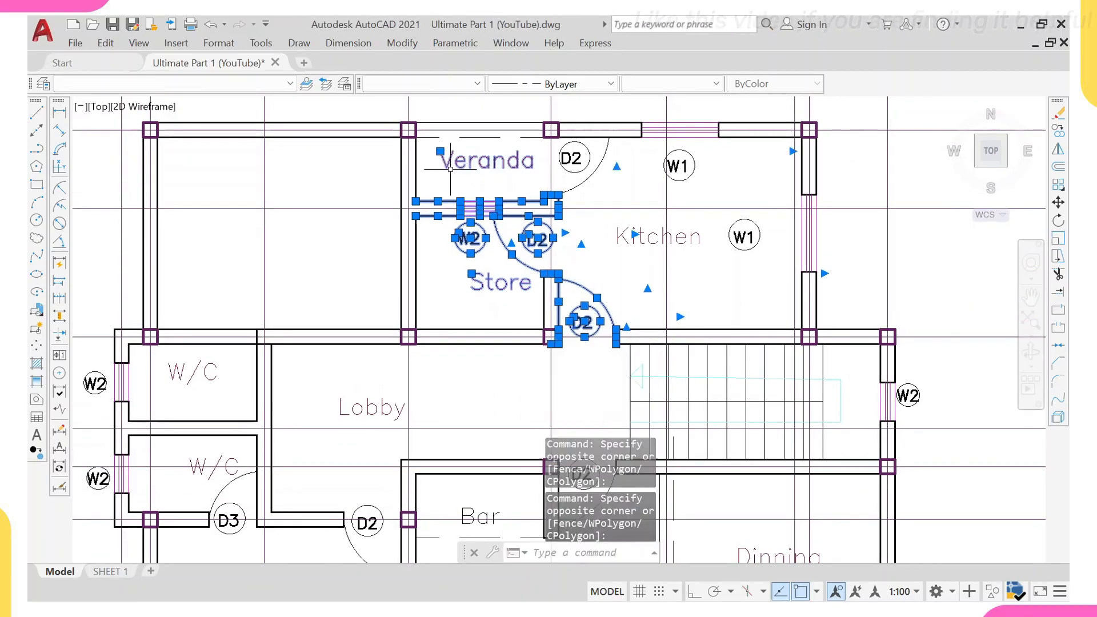
click(444, 123)
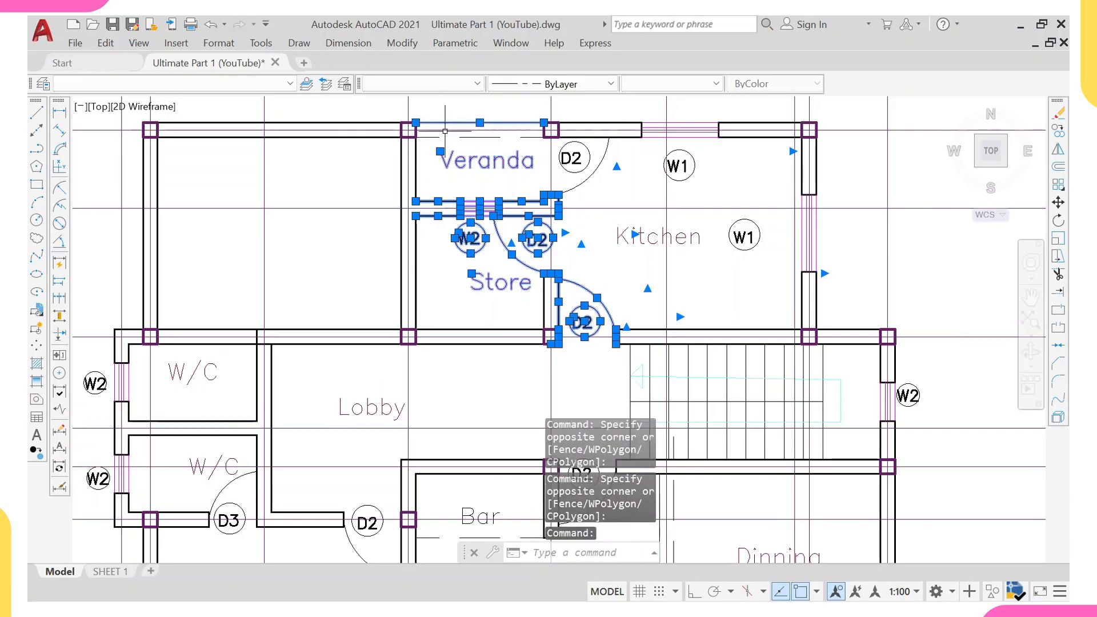
click(461, 137)
text(e)
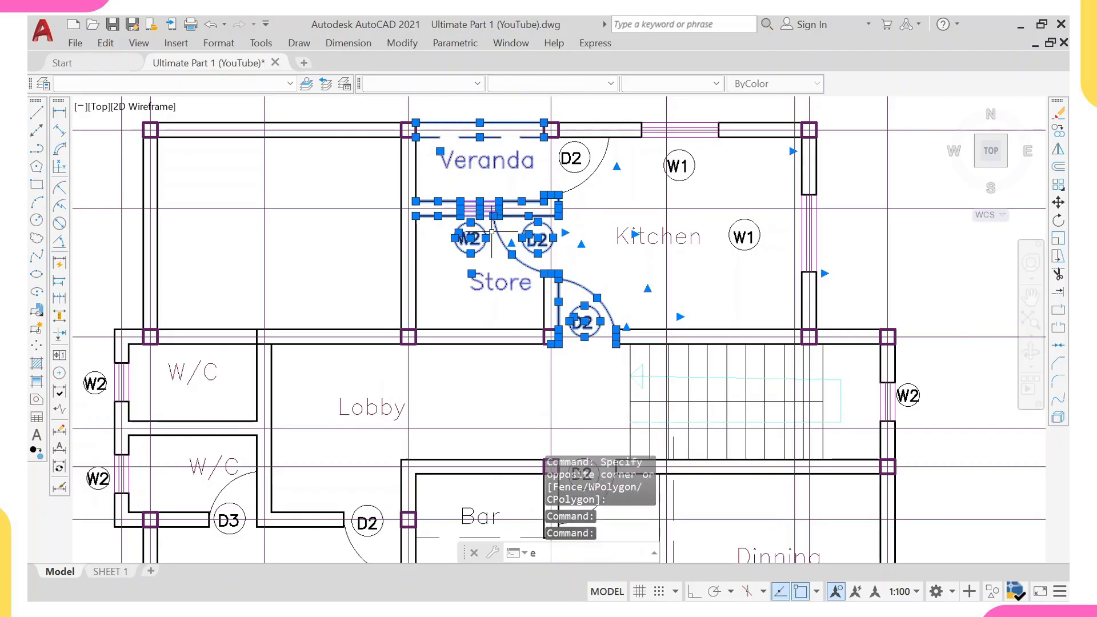
key(Return)
Extend the top wall line and the Kitchen's left wall line to the column at the former Veranda corner.
middle_drag(502, 264, 477, 283)
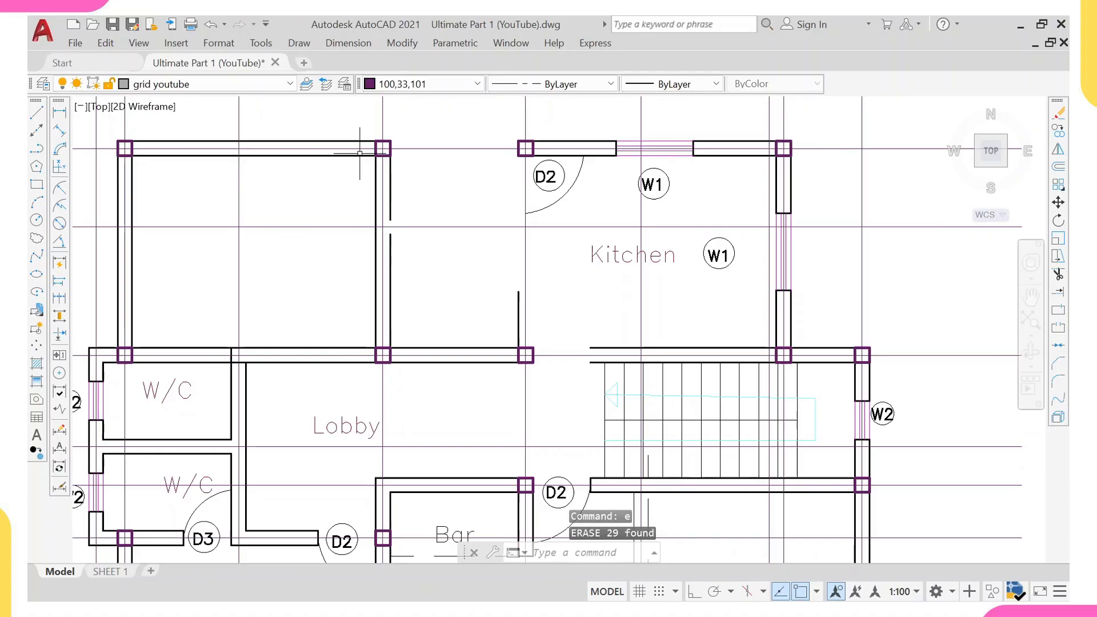
click(522, 150)
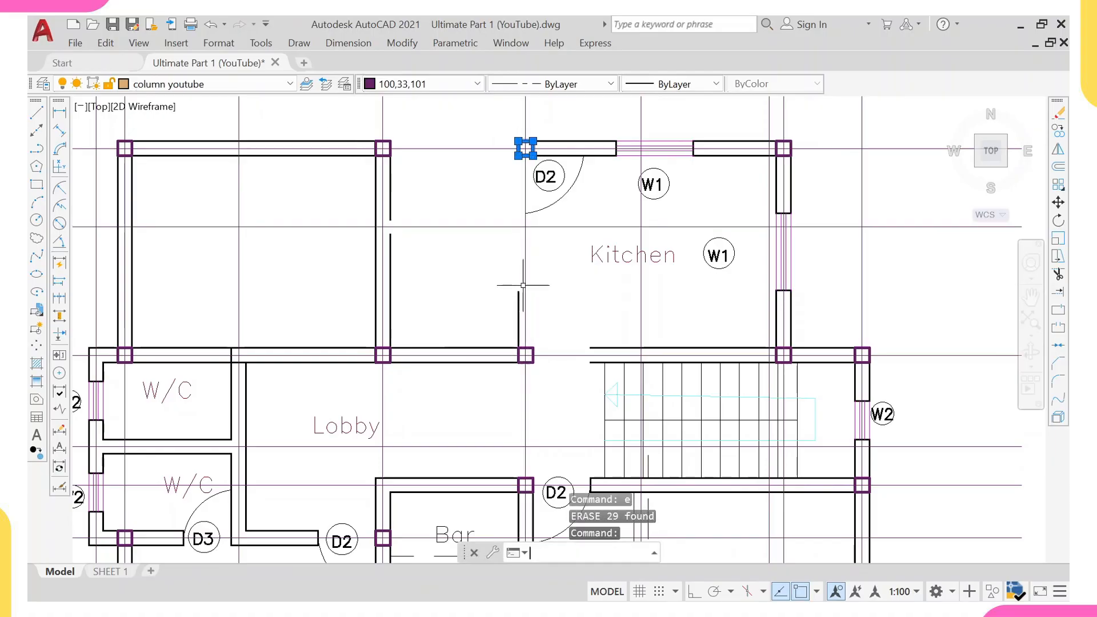
text(ex)
key(Return)
click(366, 147)
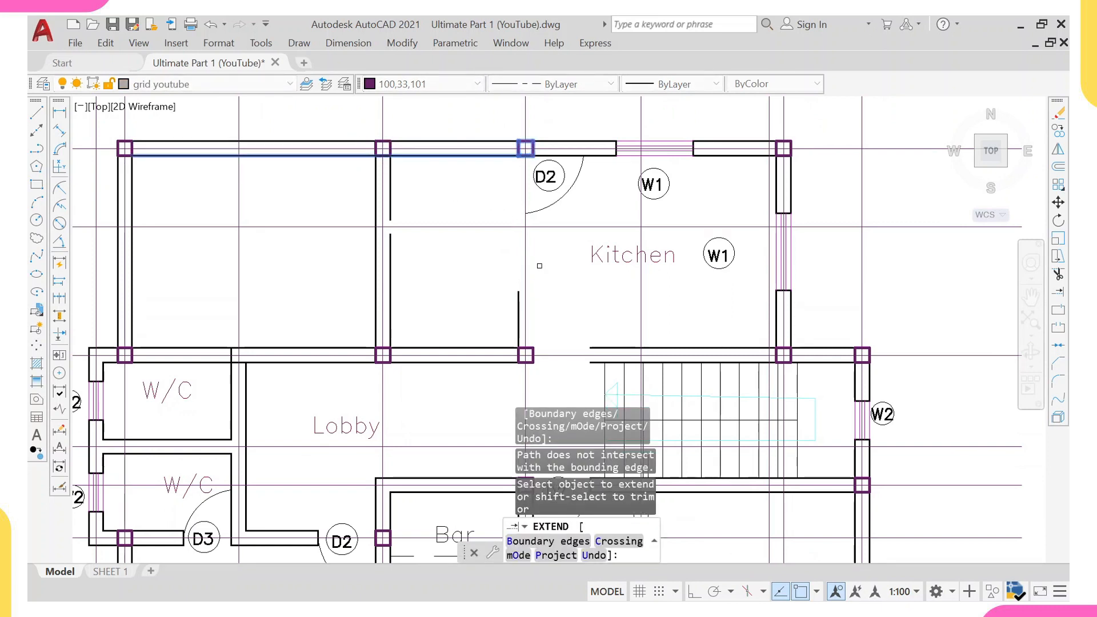
click(518, 315)
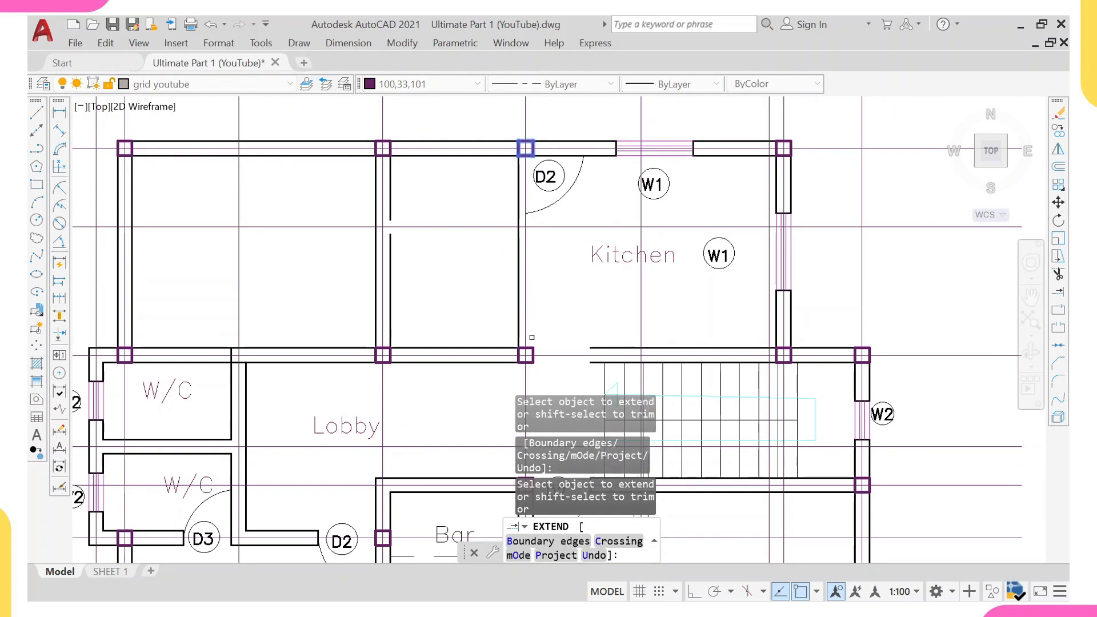
key(Escape)
Erase the D2 door symbol at the Kitchen's top-left corner.
scroll(556, 193, up, 2)
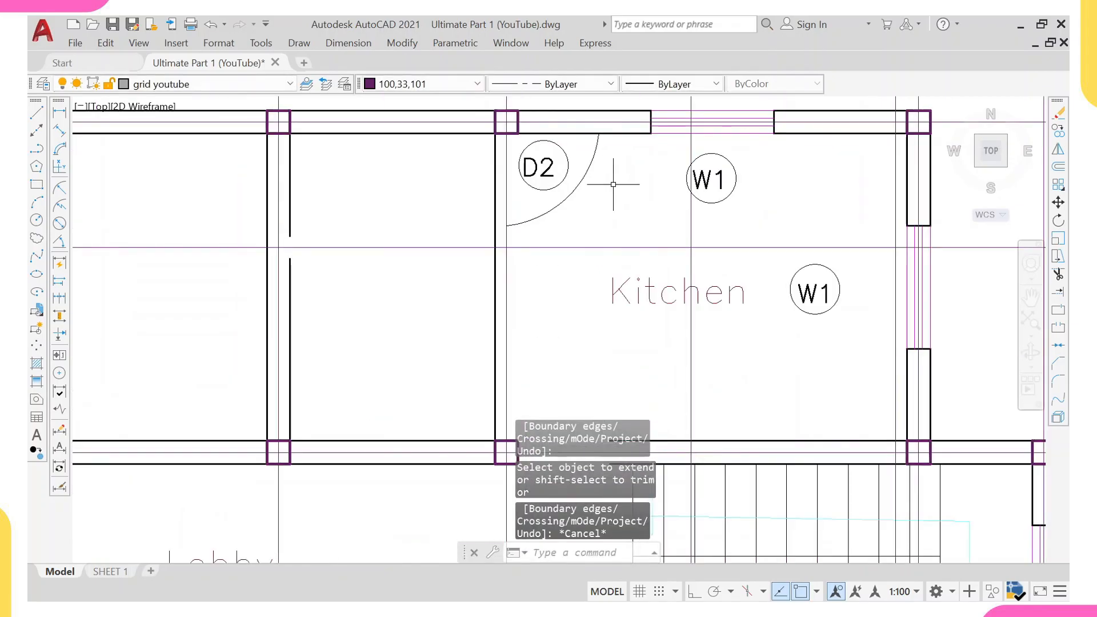
click(613, 185)
click(542, 170)
text(e)
key(Return)
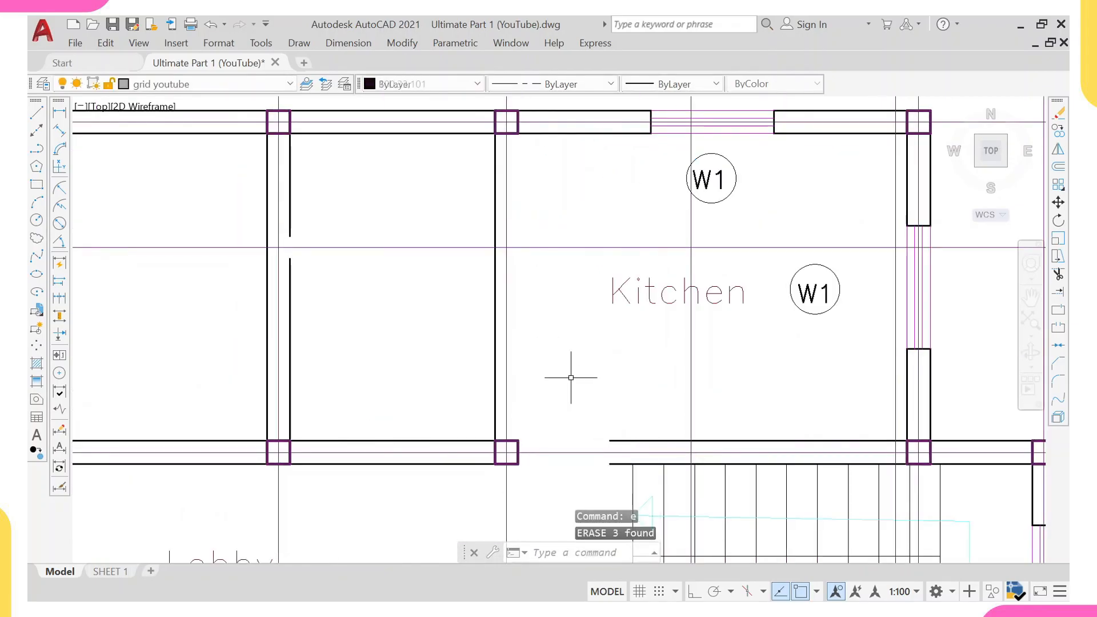
middle_drag(573, 372, 538, 251)
click(461, 273)
text(co)
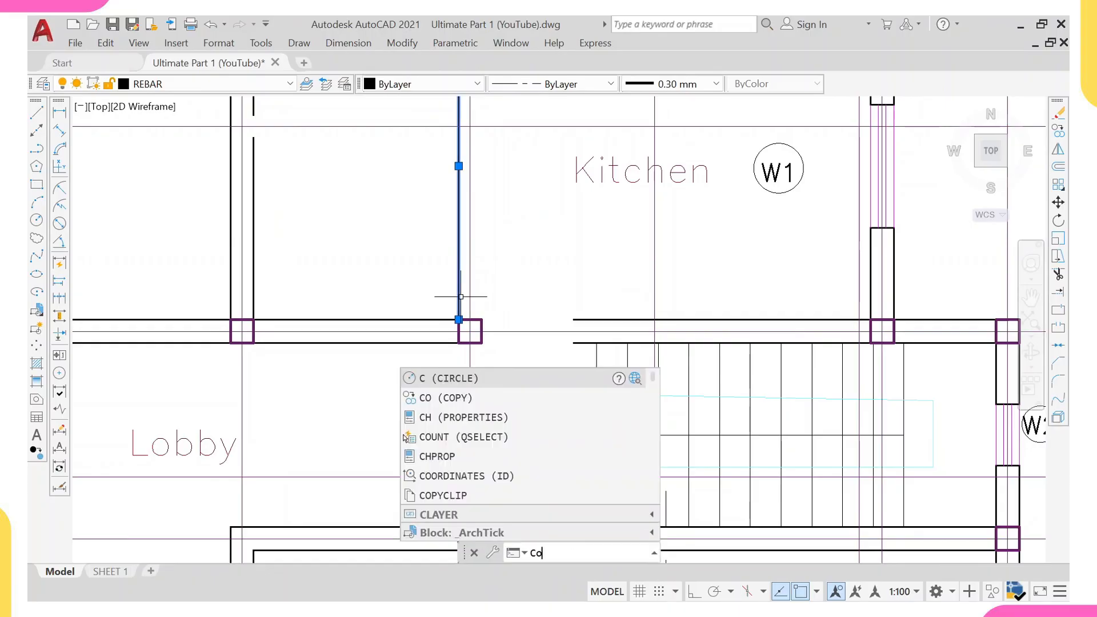
key(Return)
click(459, 319)
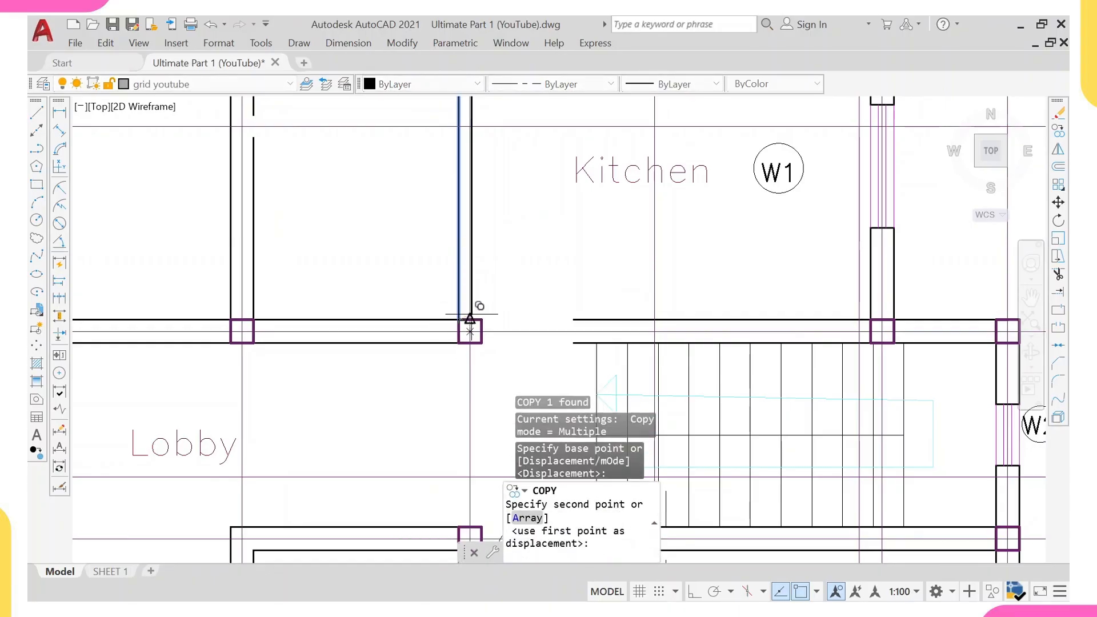
scroll(486, 313, down, 3)
middle_drag(511, 276, 496, 298)
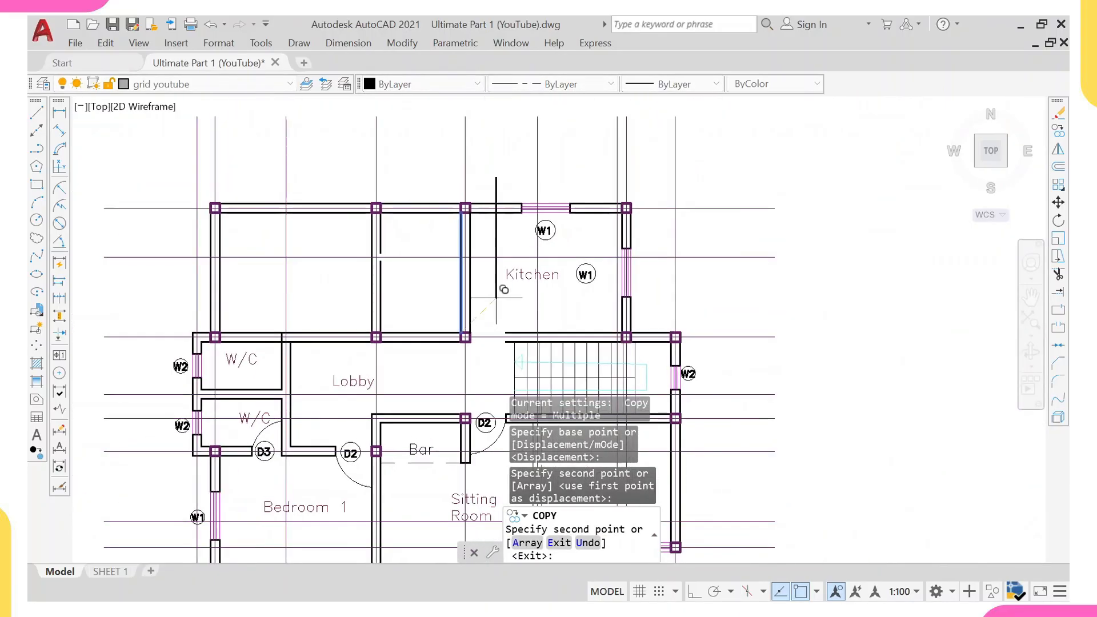
key(Escape)
Erase the Kitchen's W1 windows, its label and its right wall lines near the staircase.
click(505, 176)
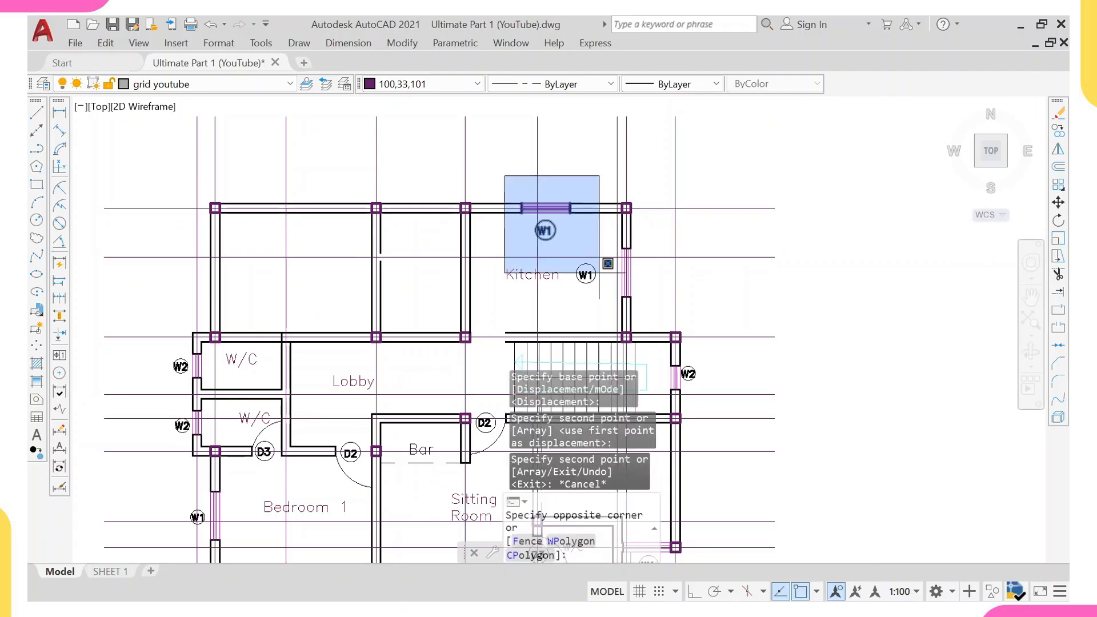
click(600, 280)
click(593, 240)
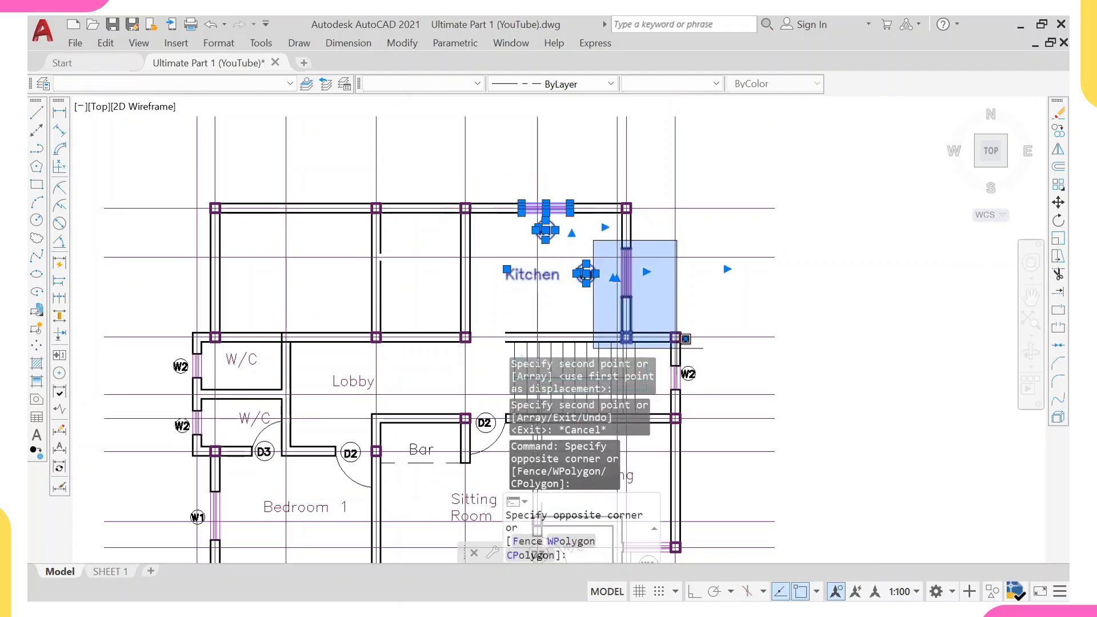
click(670, 306)
text(e)
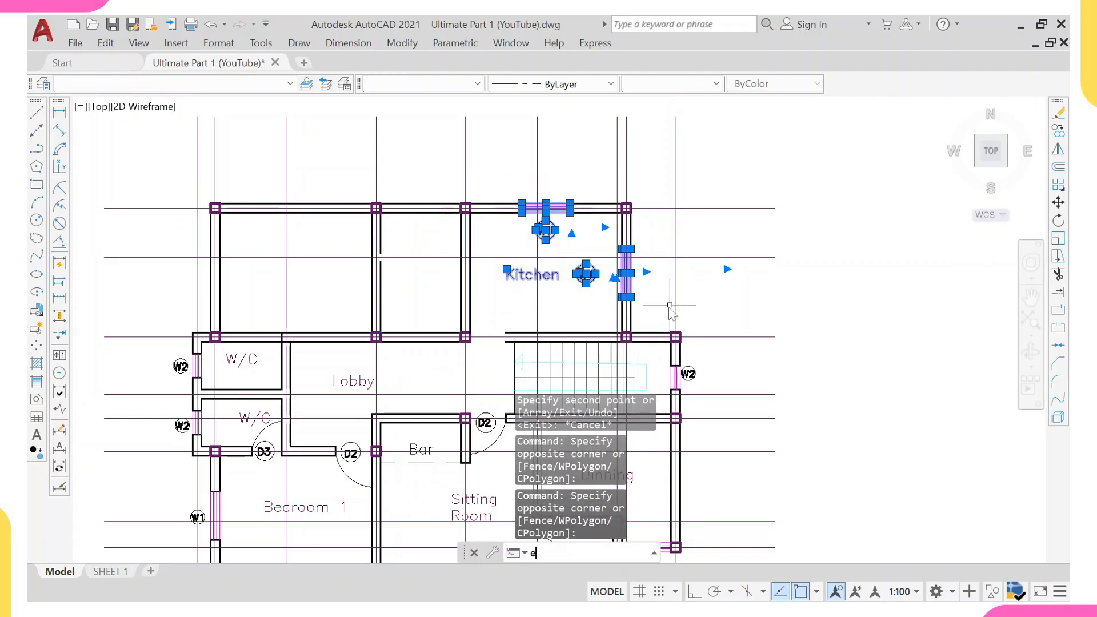
key(Return)
middle_drag(670, 306, 664, 281)
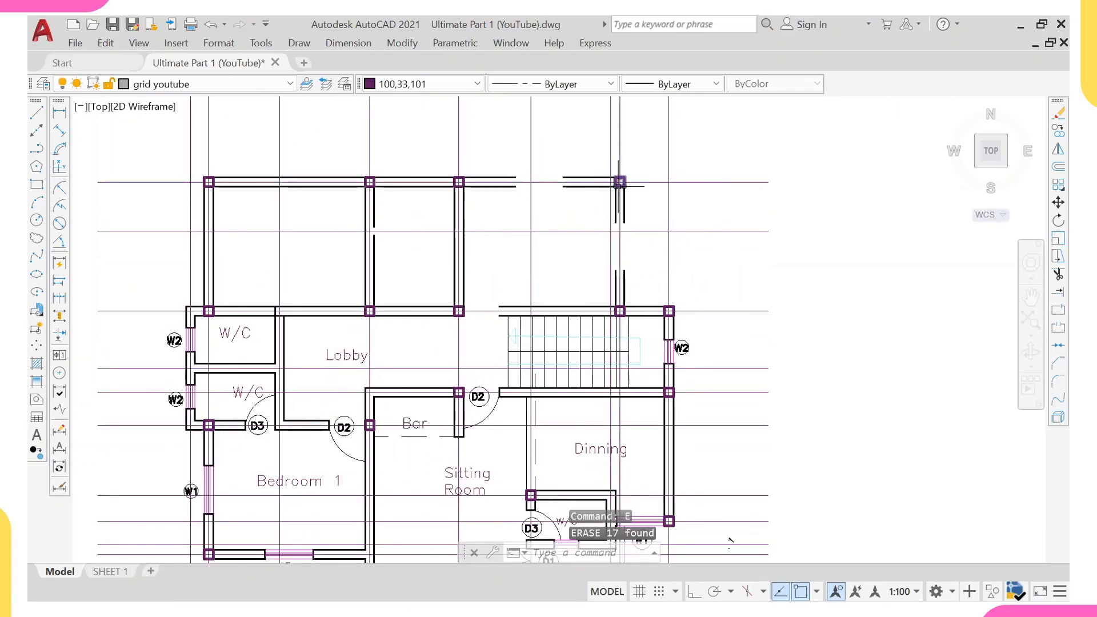
Extend the top wall lines to the column at the former Kitchen's top-right corner.
click(619, 183)
text(ex)
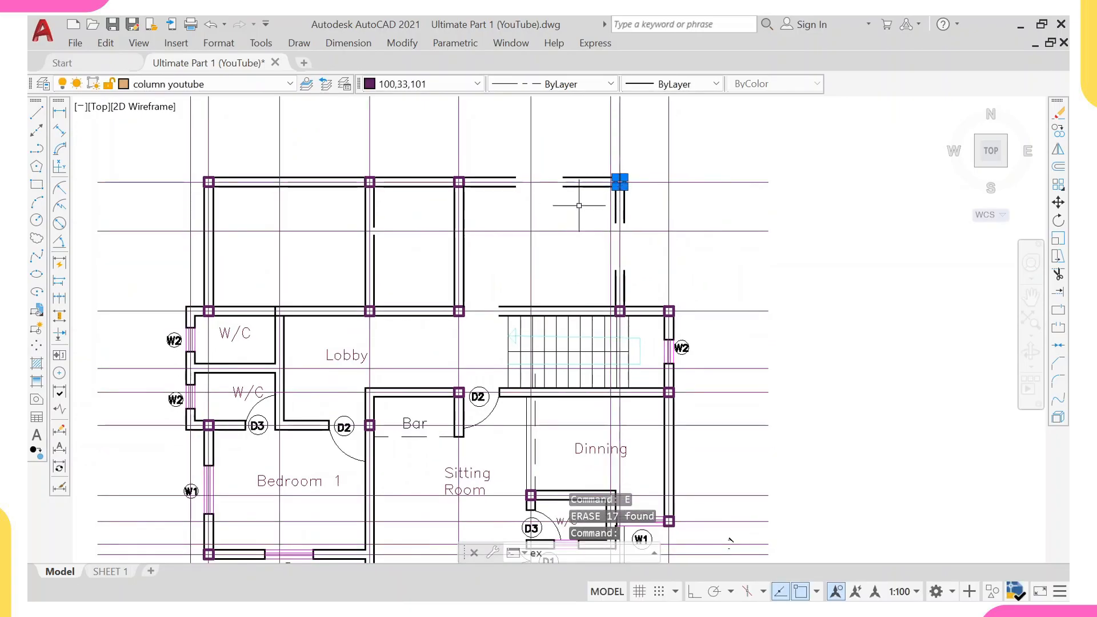
key(Return)
click(509, 179)
click(505, 187)
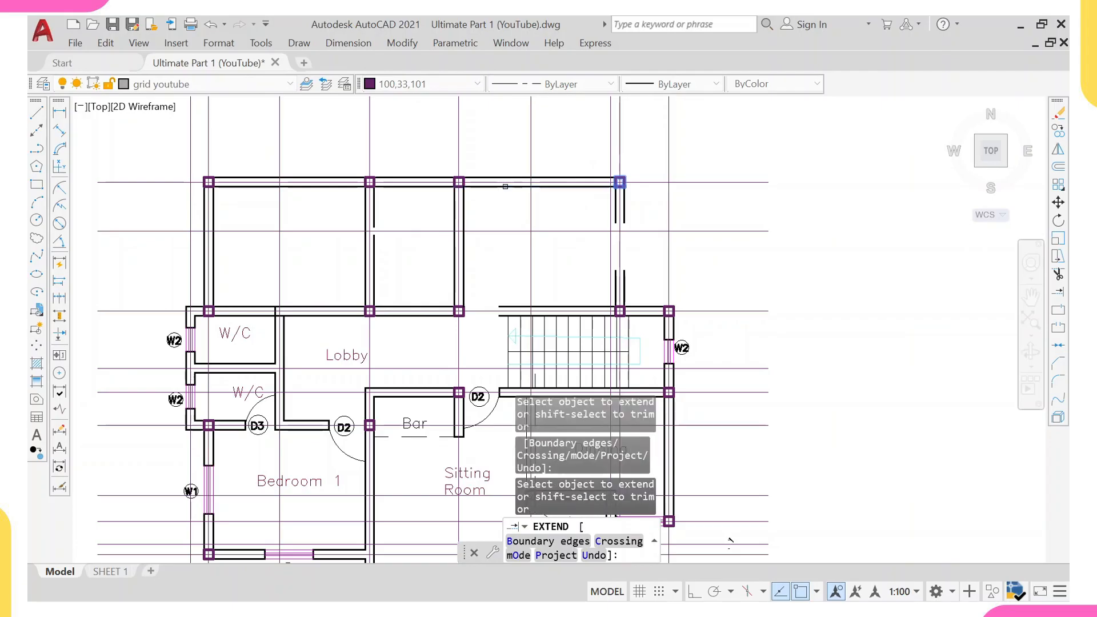
click(620, 261)
click(621, 272)
click(624, 277)
click(619, 279)
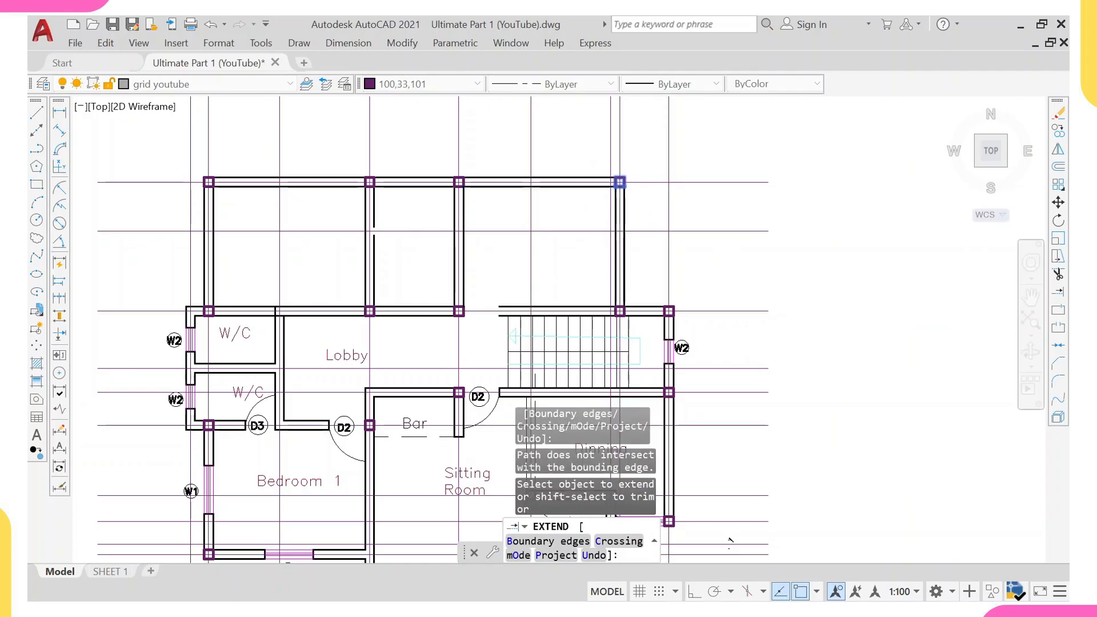
key(Escape)
Extend the wall lines above the staircase to the column on the Lobby's right side.
text(e)
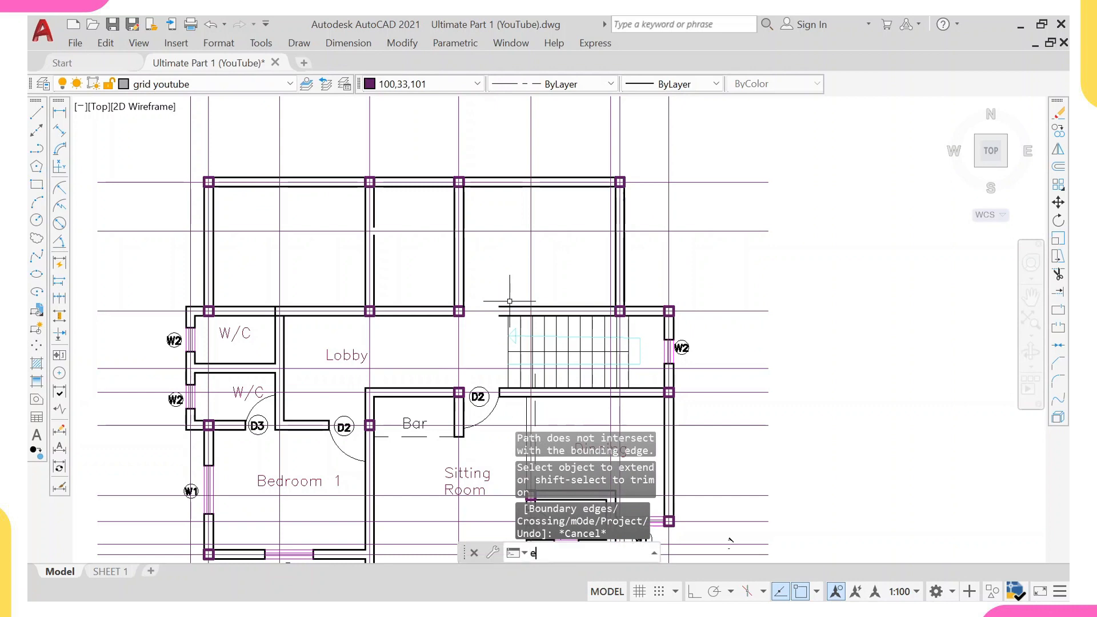
text(x)
key(Return)
click(508, 314)
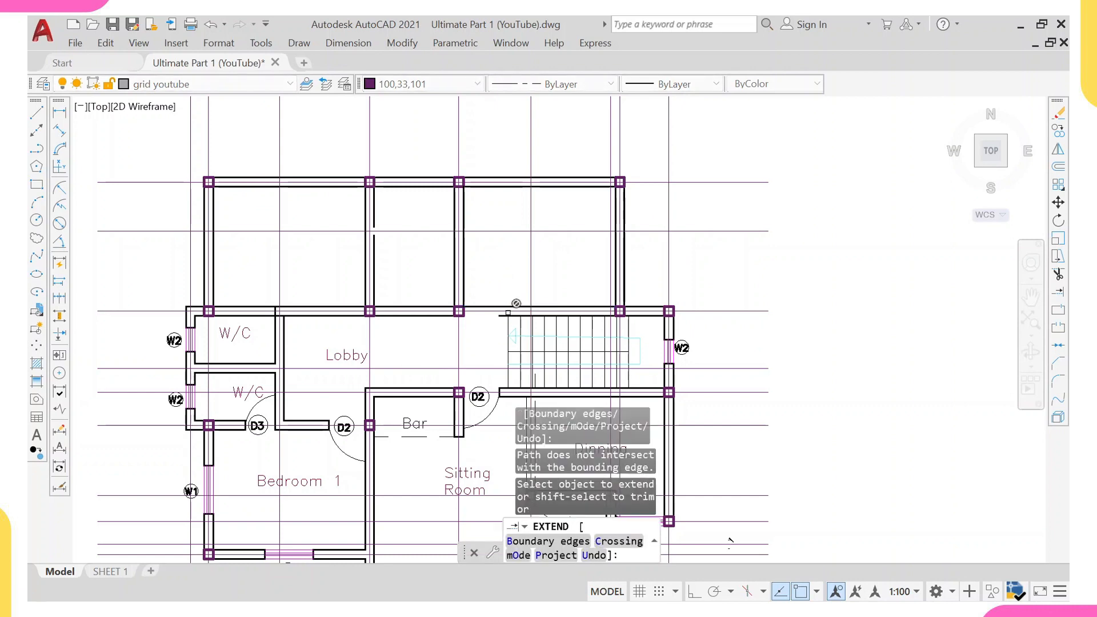
click(504, 316)
click(463, 310)
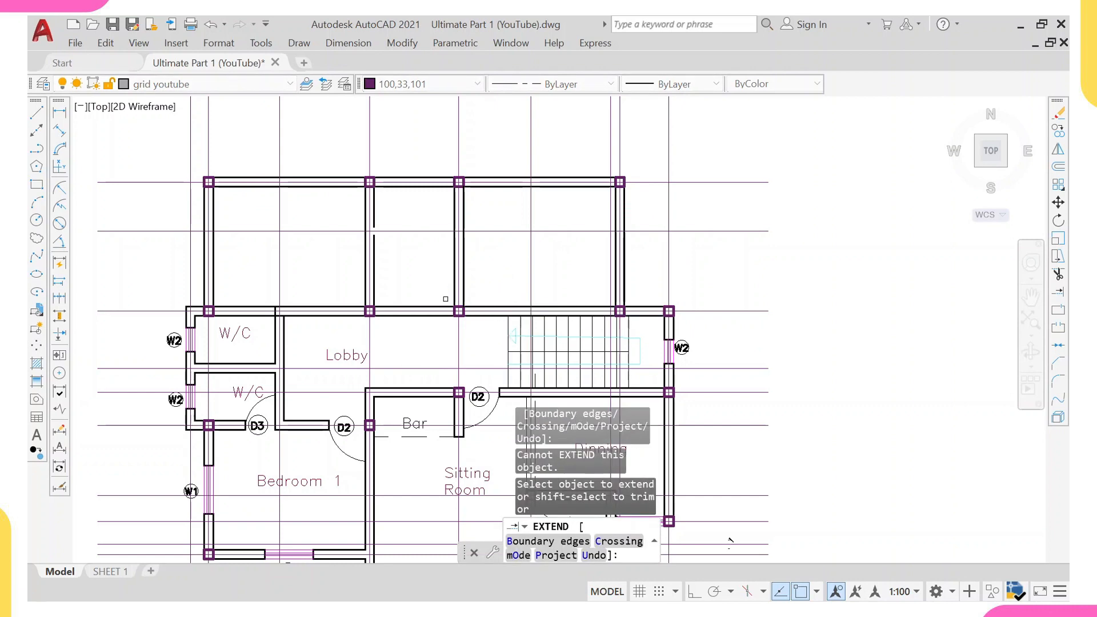
key(Escape)
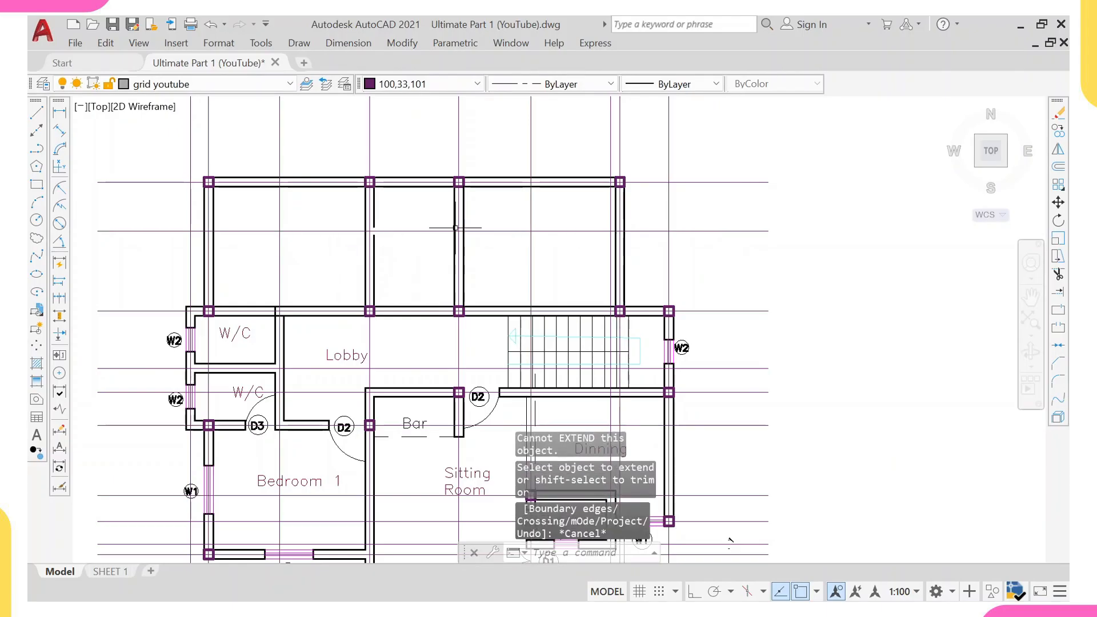
Dimension the spacing between the first two vertical grid lines above the plan.
click(62, 112)
click(209, 155)
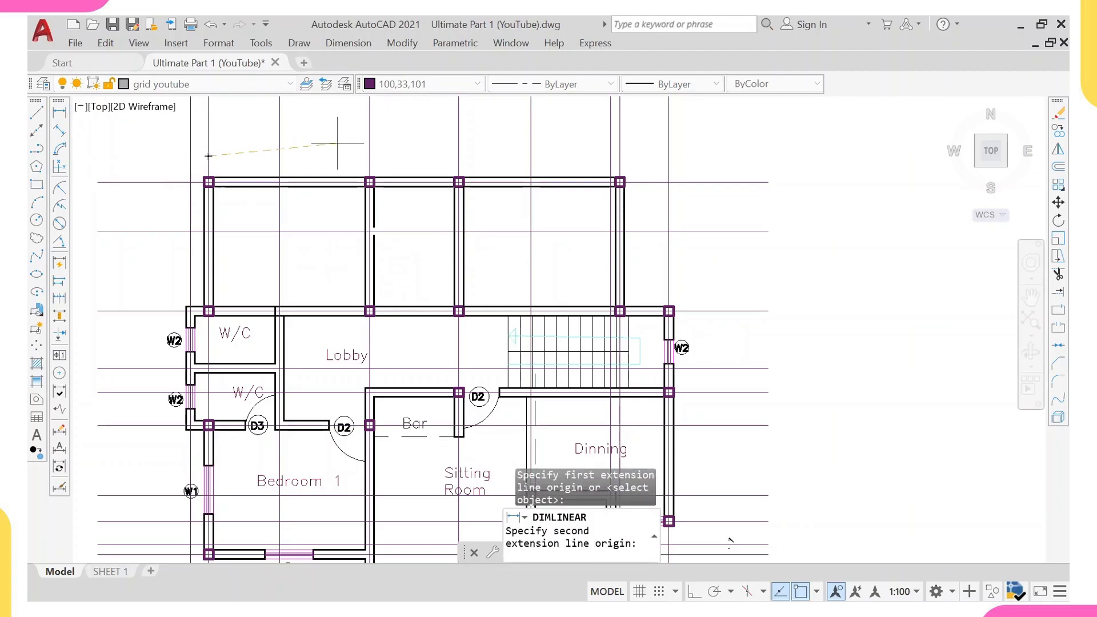
click(369, 155)
click(343, 152)
Dimension the spacing between the top two horizontal grid lines on the plan's left side.
right_click(324, 122)
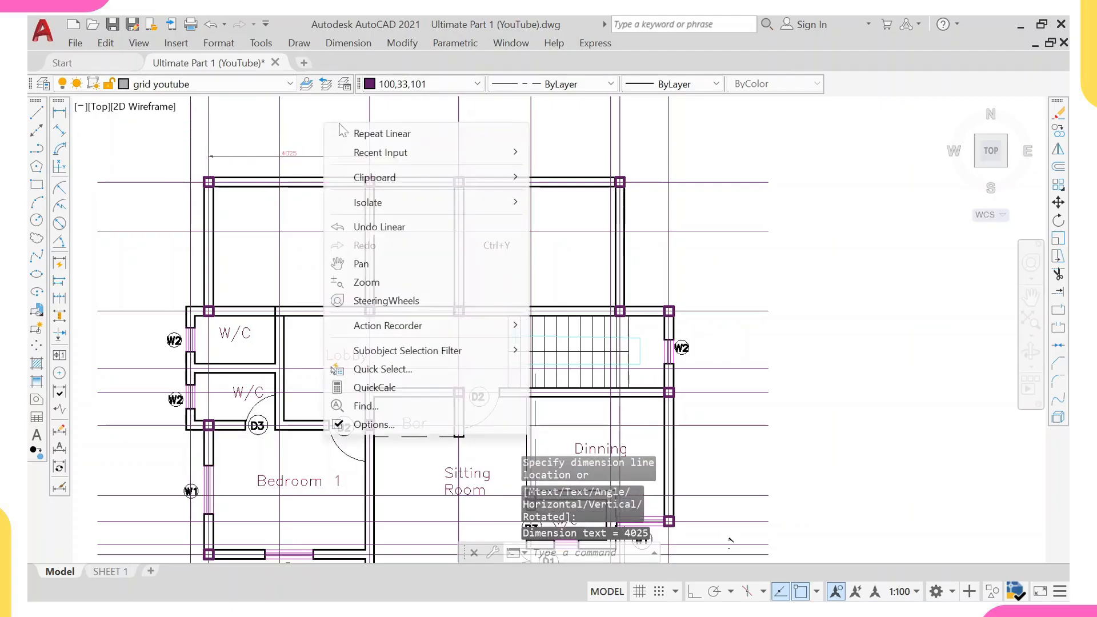
click(367, 135)
click(161, 182)
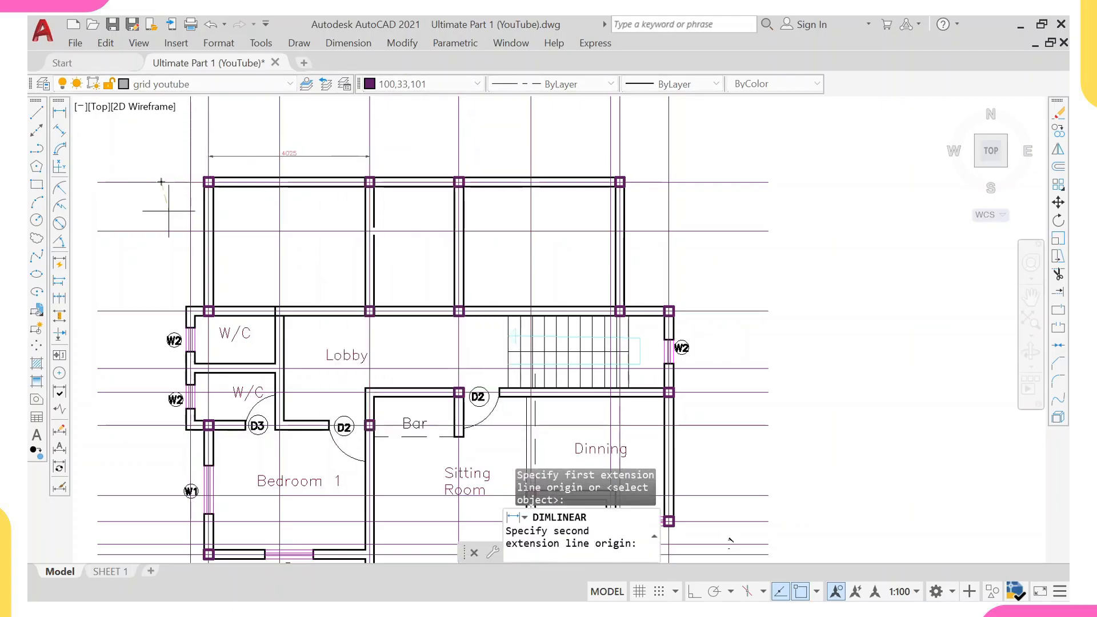
click(150, 311)
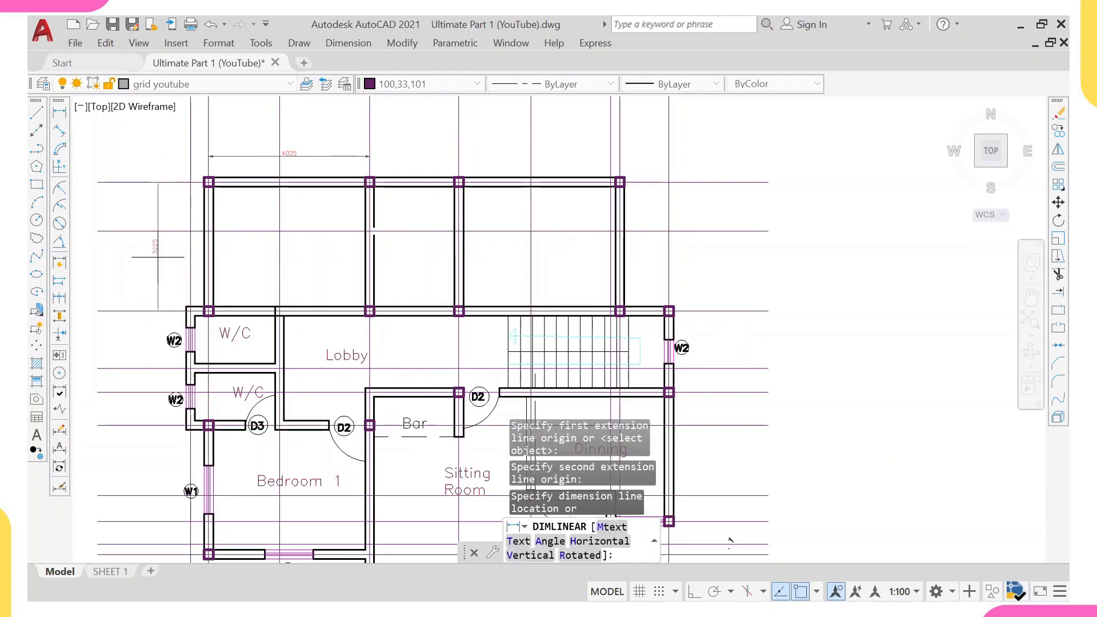
click(159, 257)
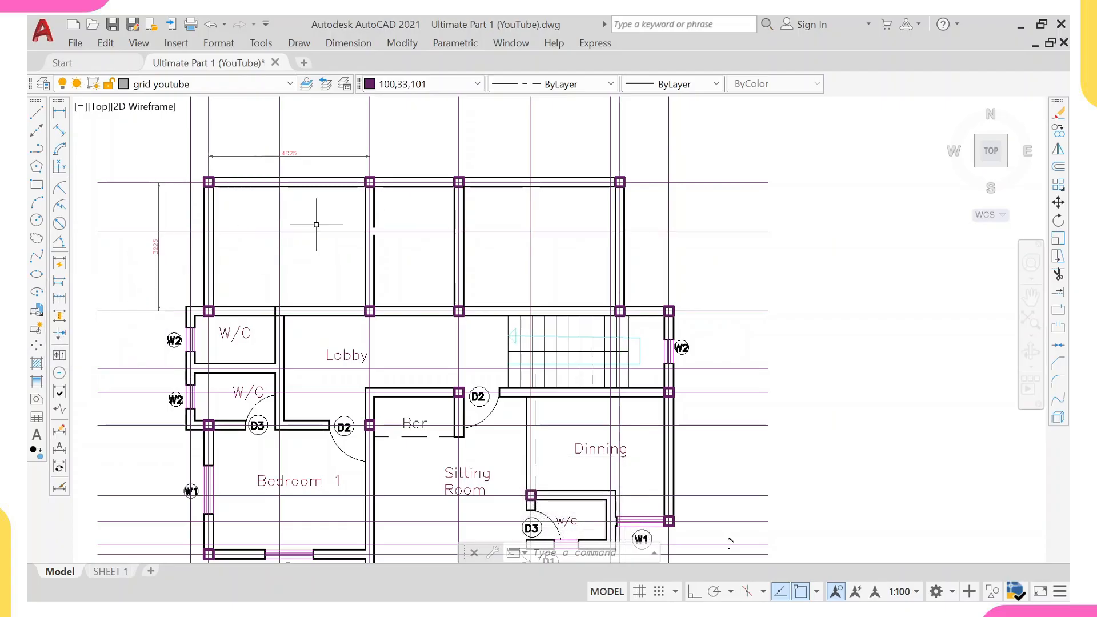
right_click(496, 153)
click(520, 163)
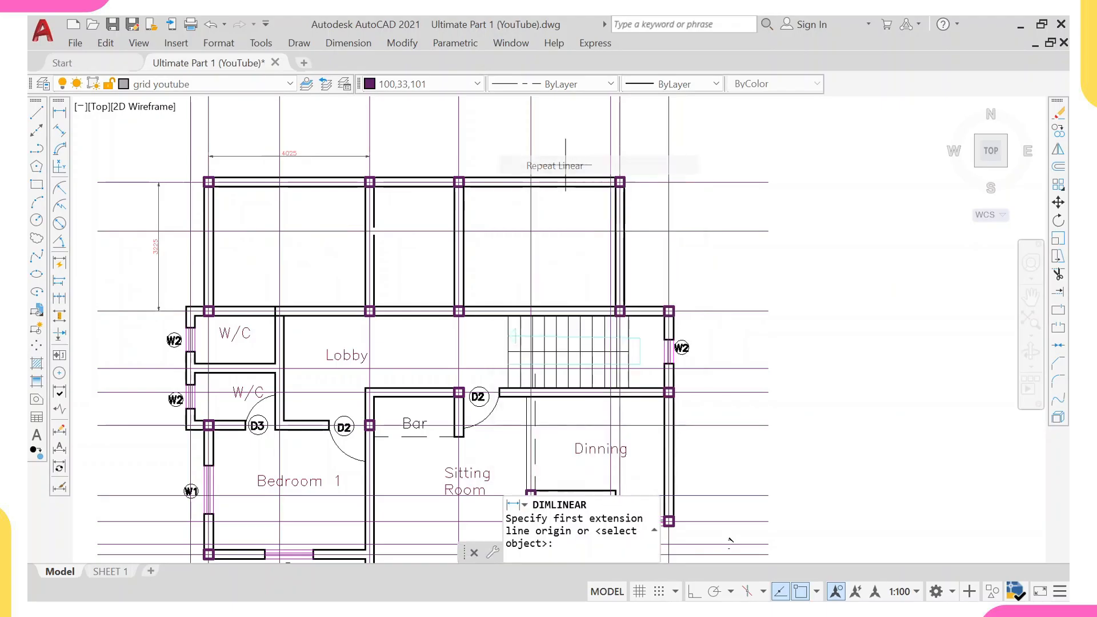
click(459, 156)
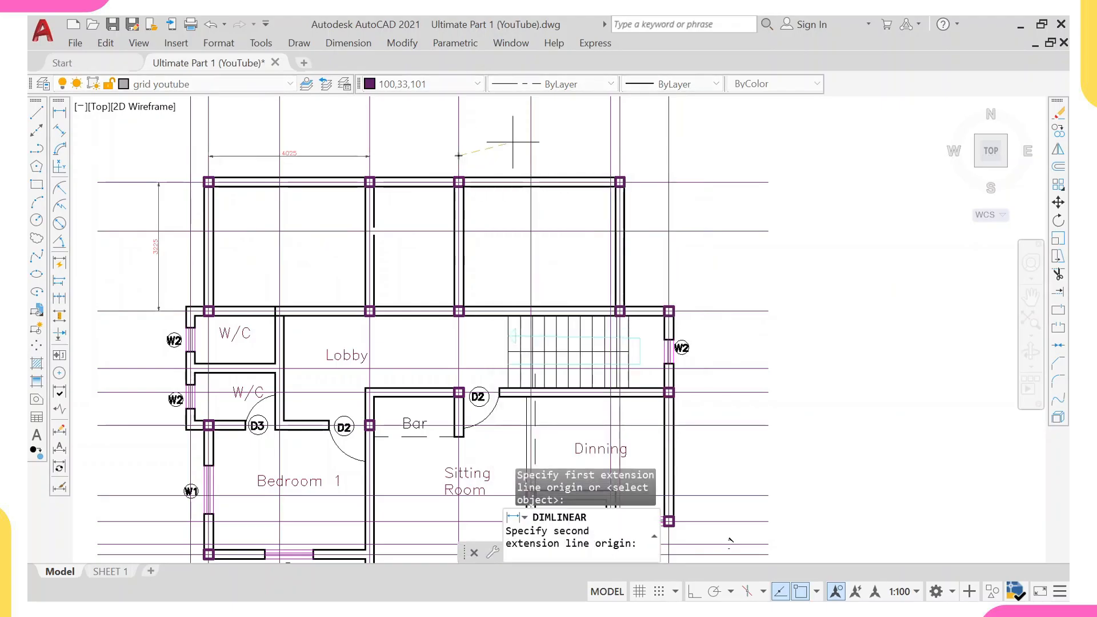
click(619, 155)
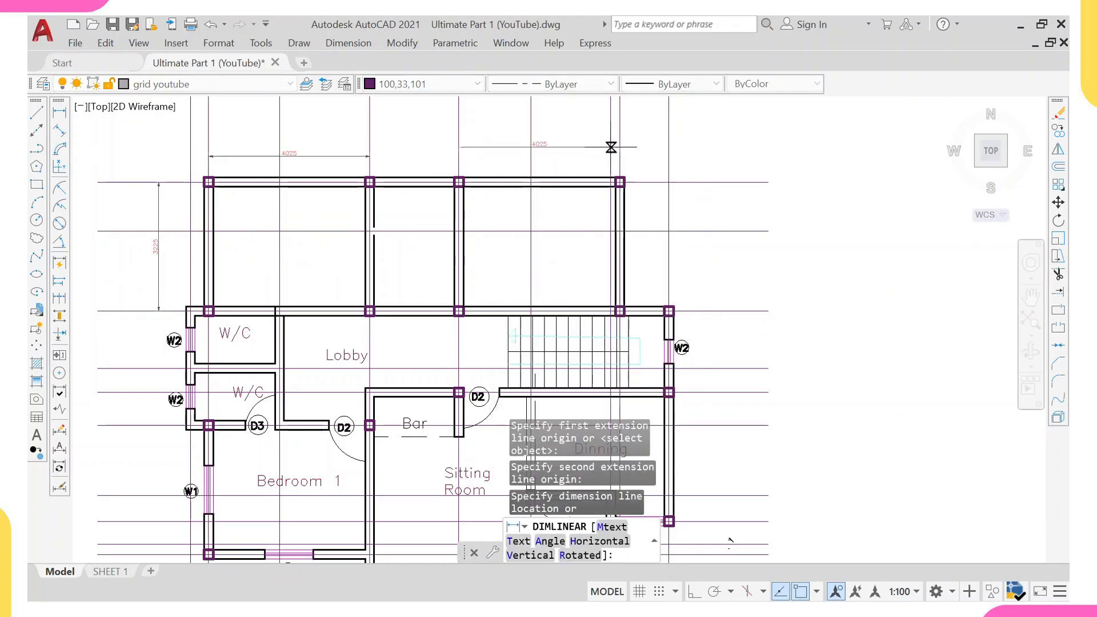
key(Escape)
Erase the two grid-spacing dimensions just placed.
click(276, 155)
click(170, 196)
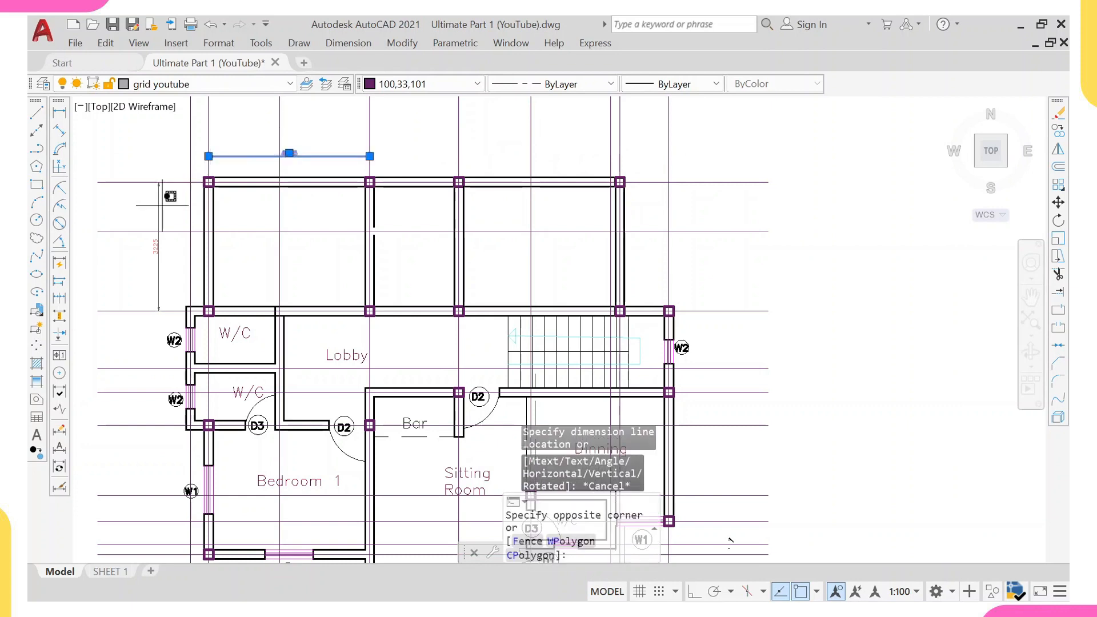
click(131, 217)
text(e)
key(Return)
Erase the W/C and Lobby labels together with the inner wall lines enclosed around the W/C rooms and Lobby.
middle_drag(236, 272, 213, 173)
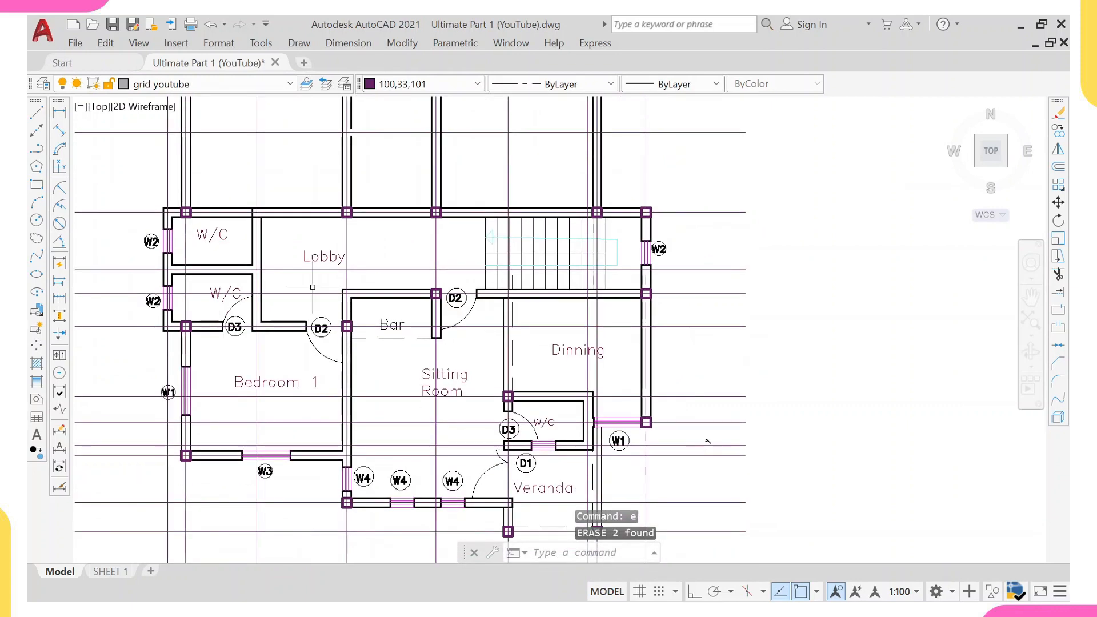
scroll(312, 287, down, 1)
scroll(128, 185, up, 3)
scroll(128, 186, up, 2)
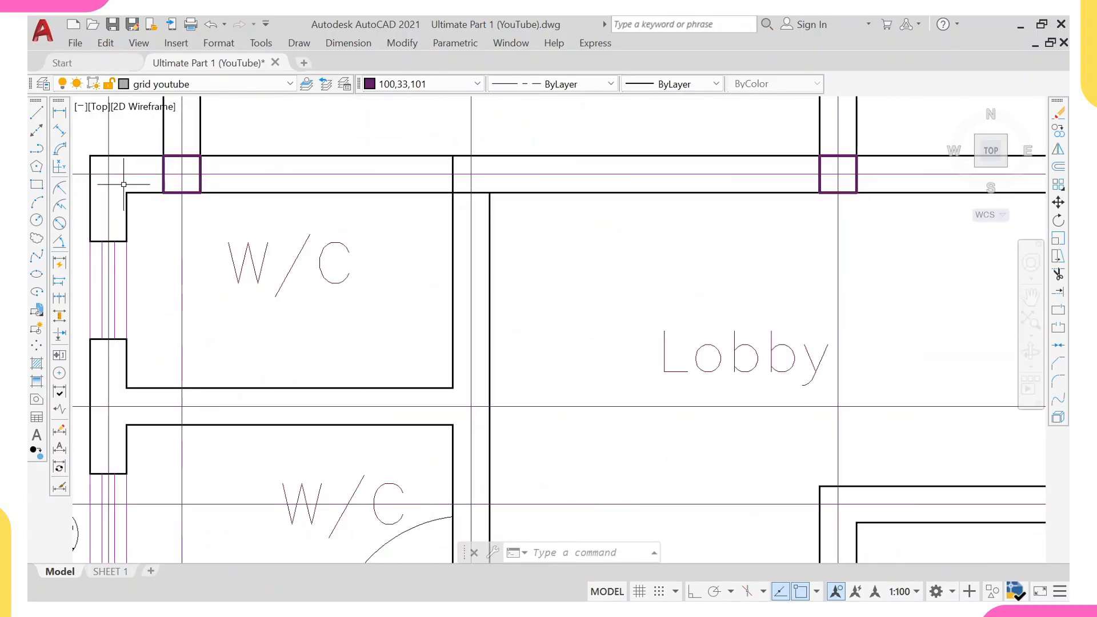
click(148, 173)
middle_drag(350, 280, 346, 237)
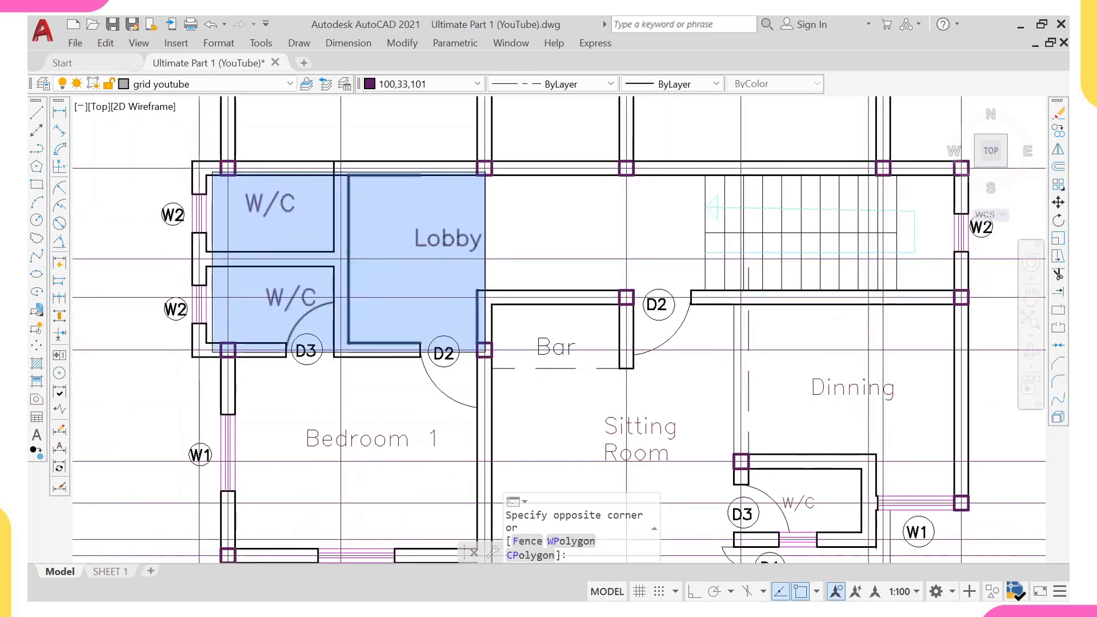
click(486, 350)
text(e)
key(Return)
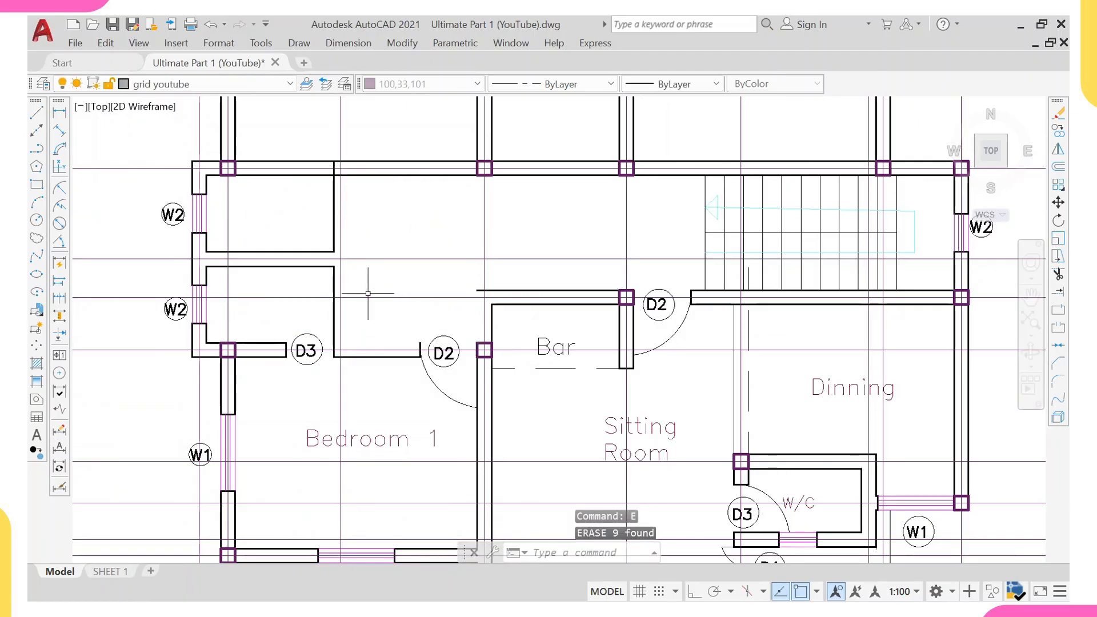
Erase the partition walls between the W/C rooms and Lobby along with the Lobby's D2 door.
click(321, 266)
click(327, 252)
click(334, 238)
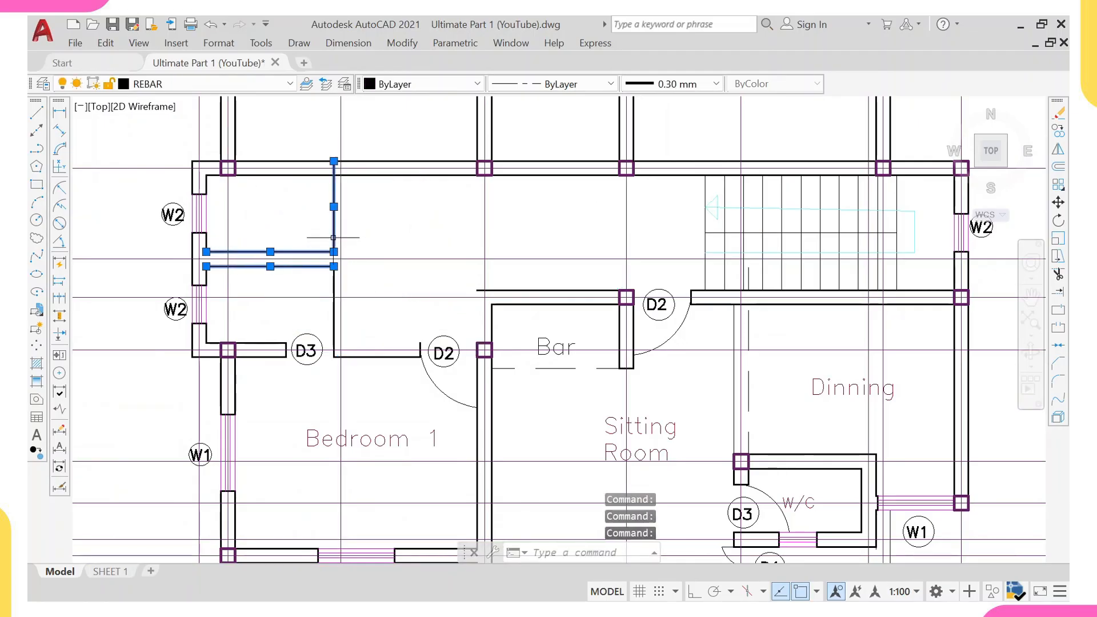
click(333, 324)
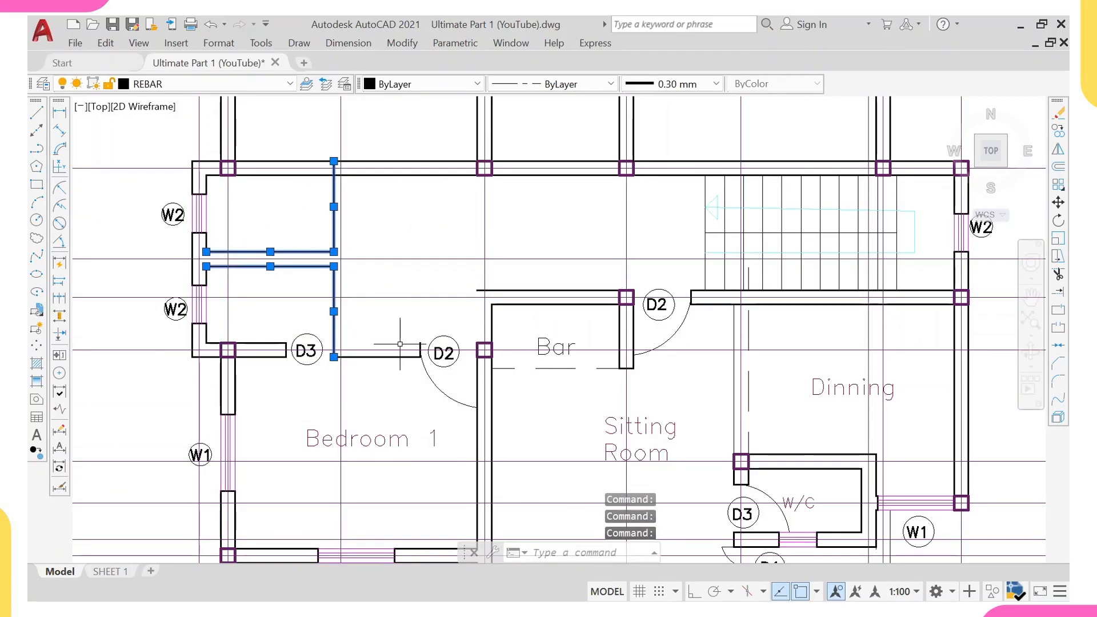
click(420, 344)
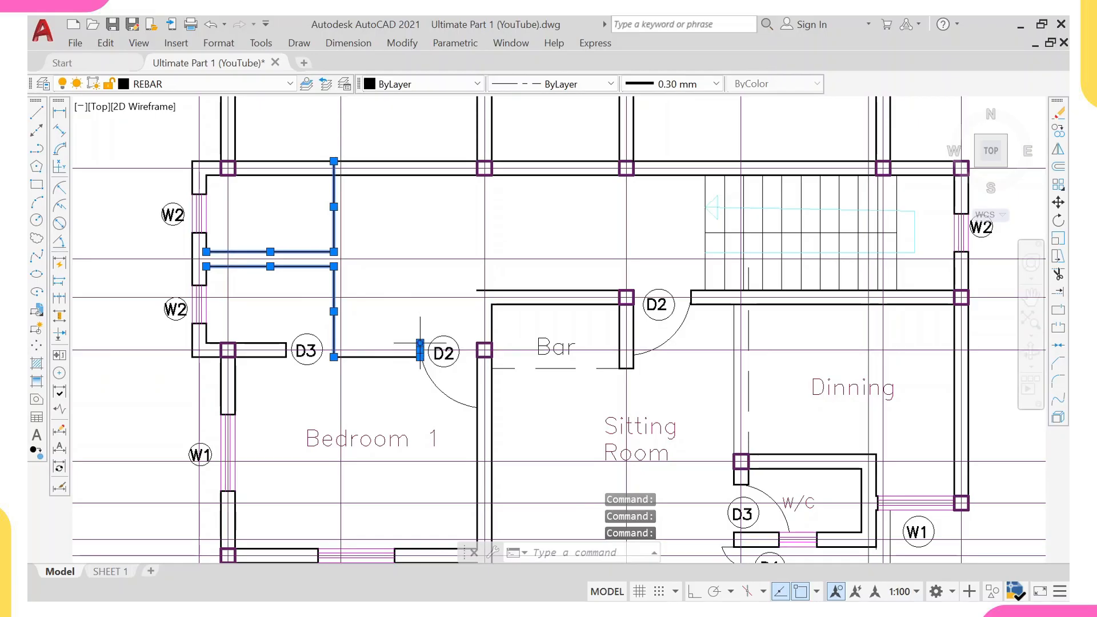
click(438, 340)
click(444, 336)
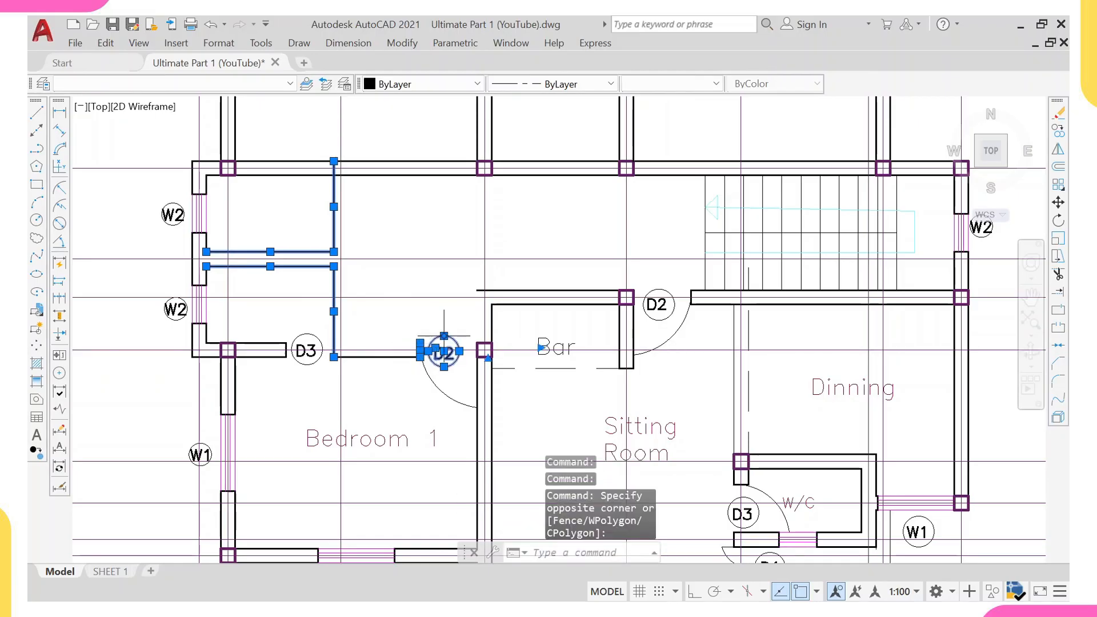
text(e)
key(Return)
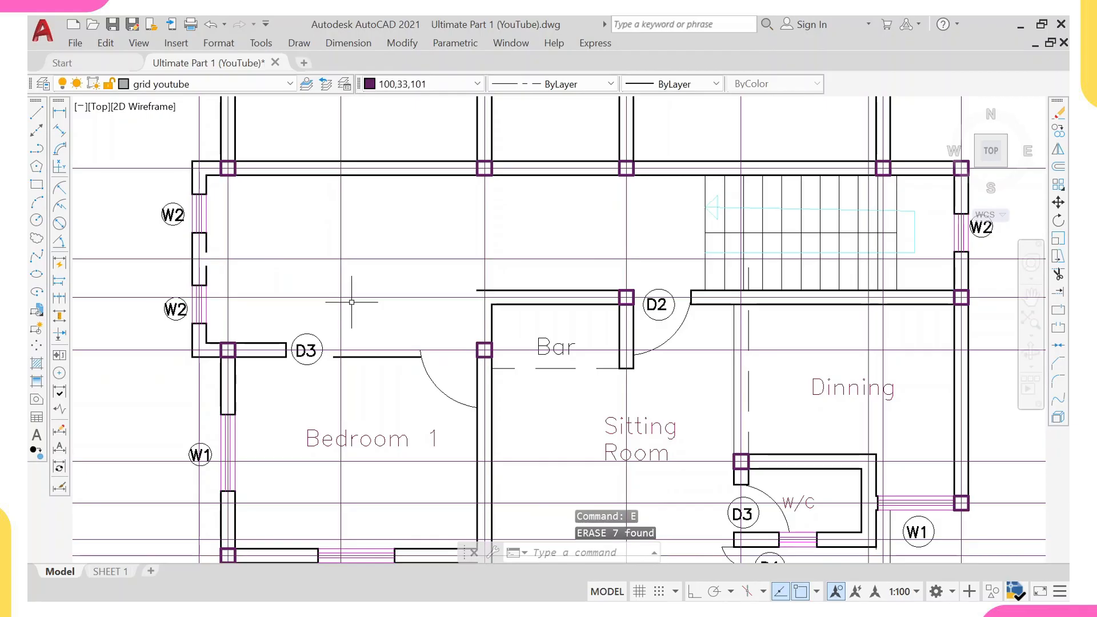
Erase both W2 windows and the jogged wall lines along the W/C rooms' left side.
click(124, 189)
click(293, 318)
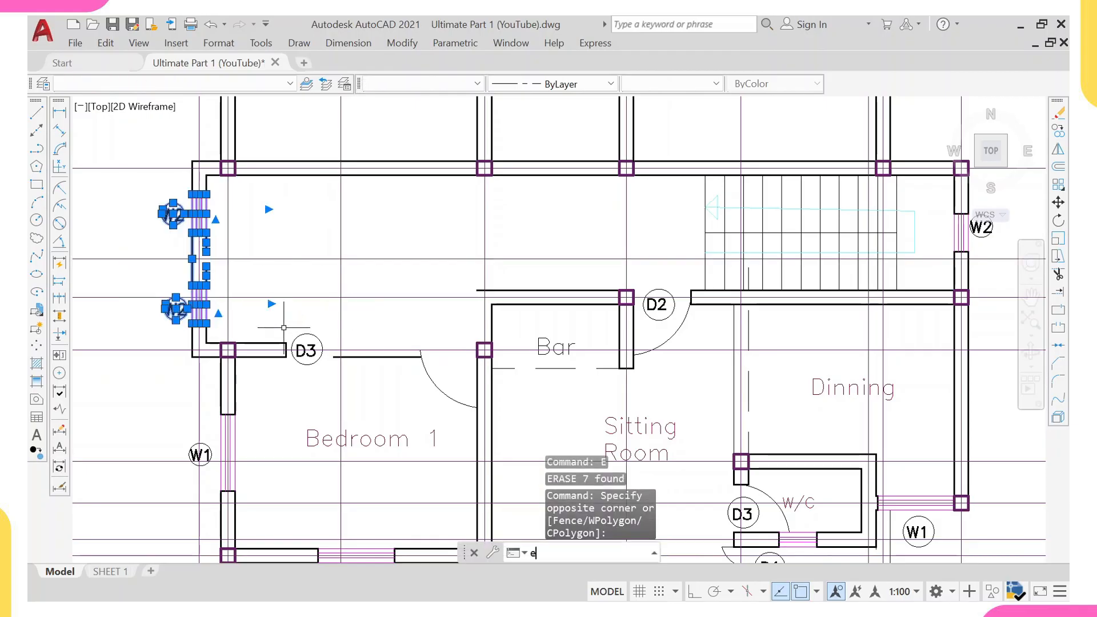
text(e)
key(Return)
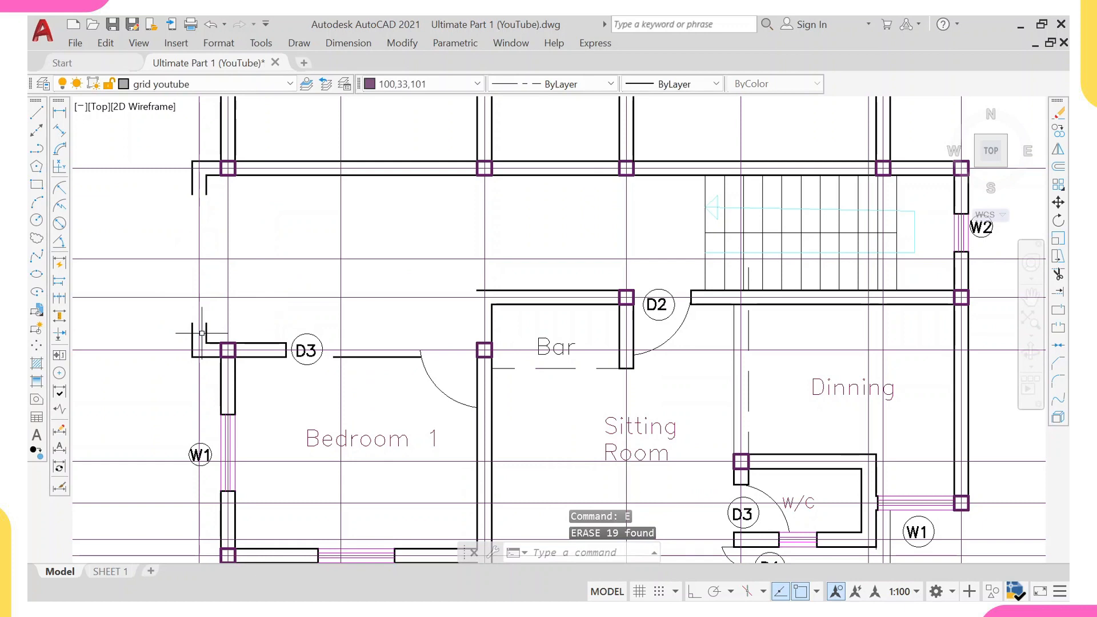
Extend the top-left room's left wall lines up to the inner top wall line.
click(210, 176)
click(208, 161)
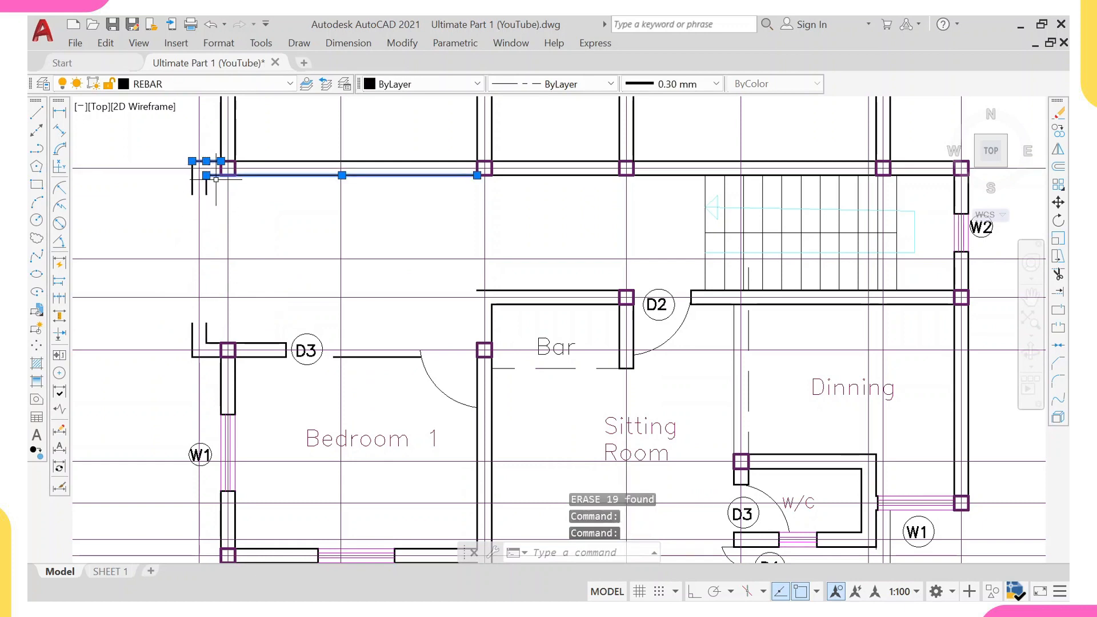
text(ex)
key(Return)
click(204, 346)
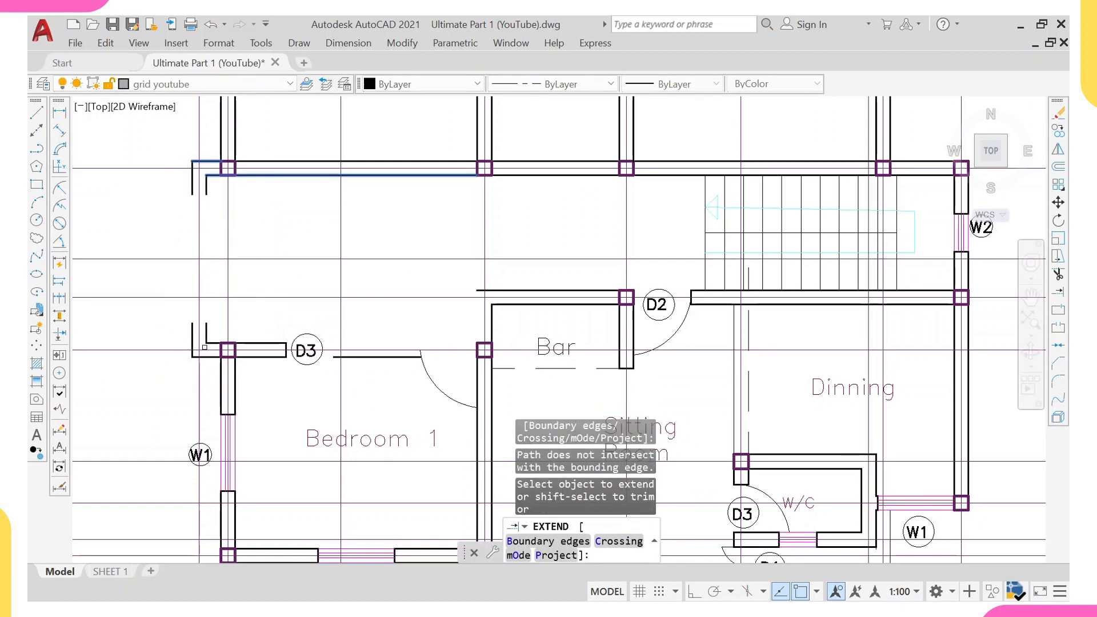
click(206, 336)
click(193, 337)
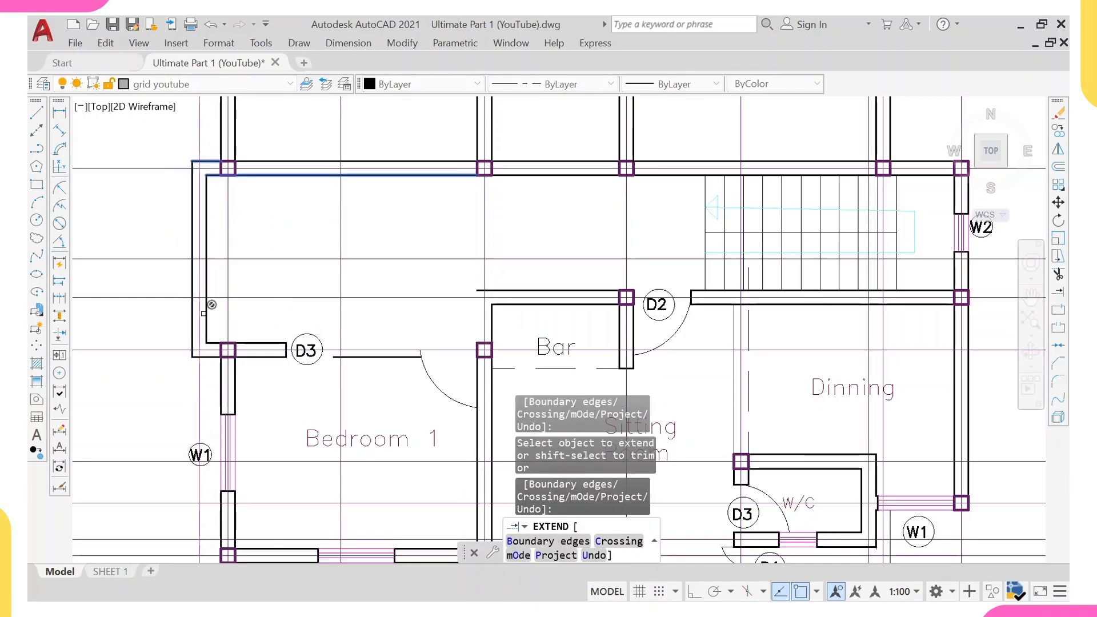
key(Escape)
Erase the D3 door, its tag and the short wall segment at the top of Bedroom 1.
click(250, 310)
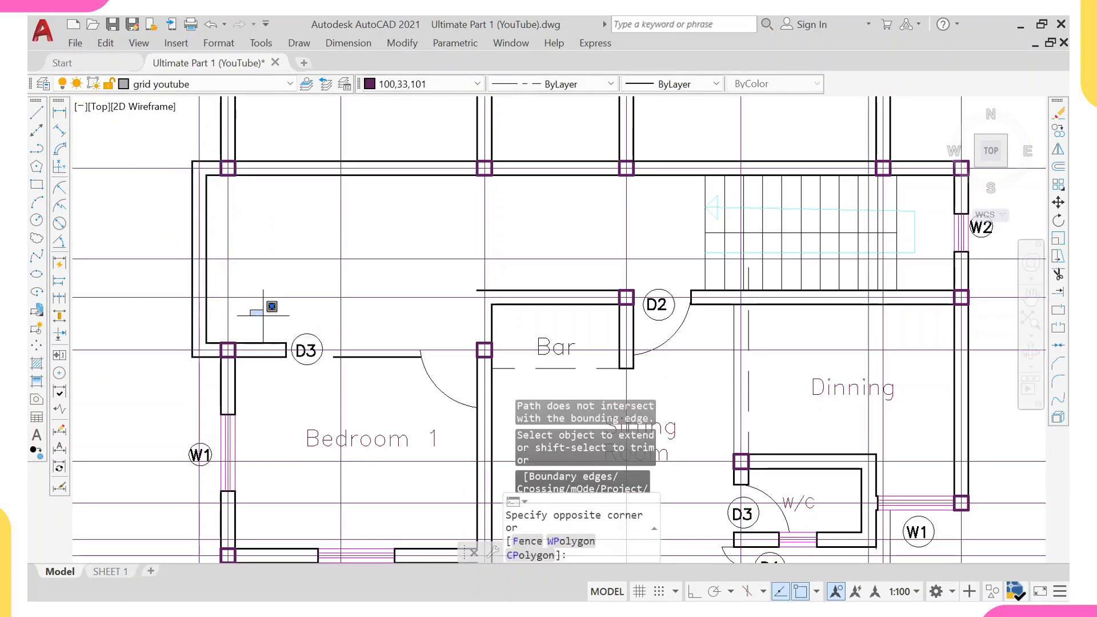
click(479, 430)
text(e)
key(Return)
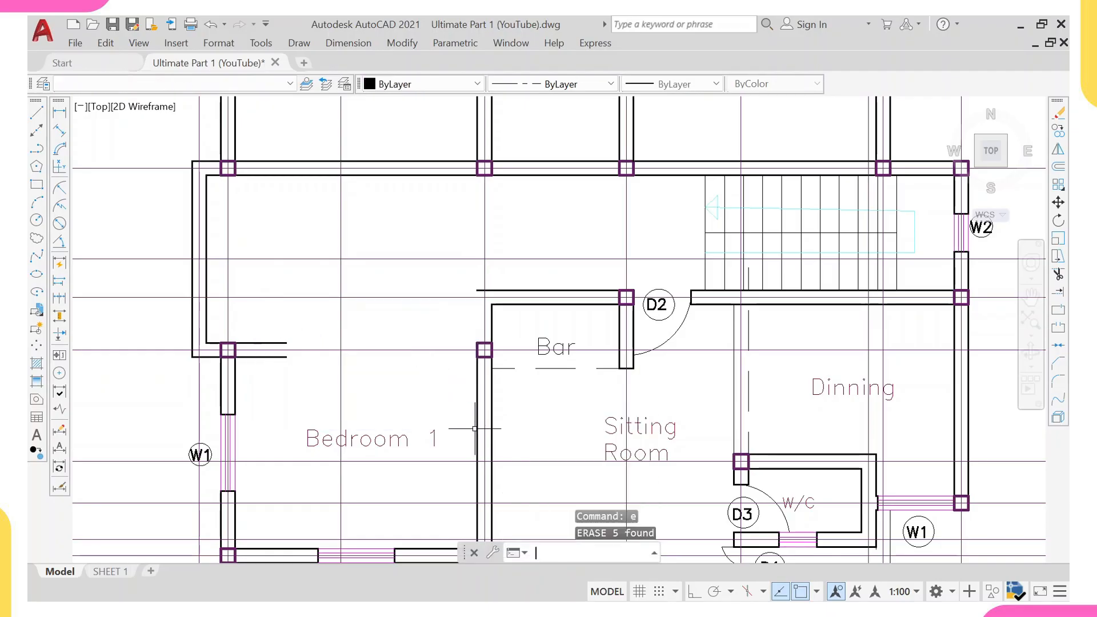
Extend the top-left room's lower wall line to the column beside the Bar.
click(479, 346)
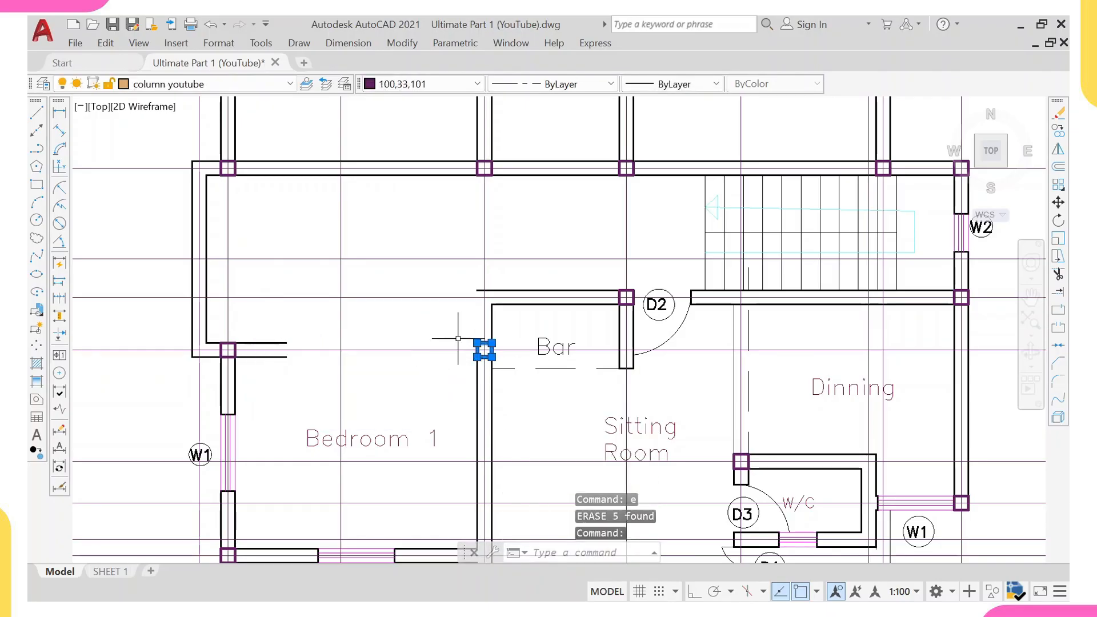
text(ex)
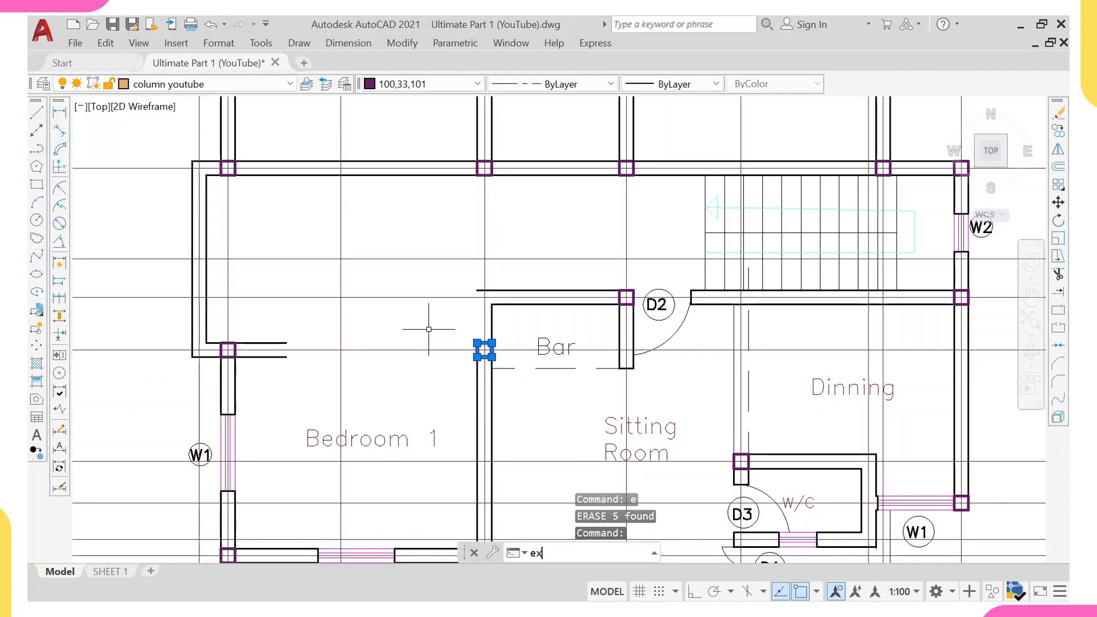
key(Return)
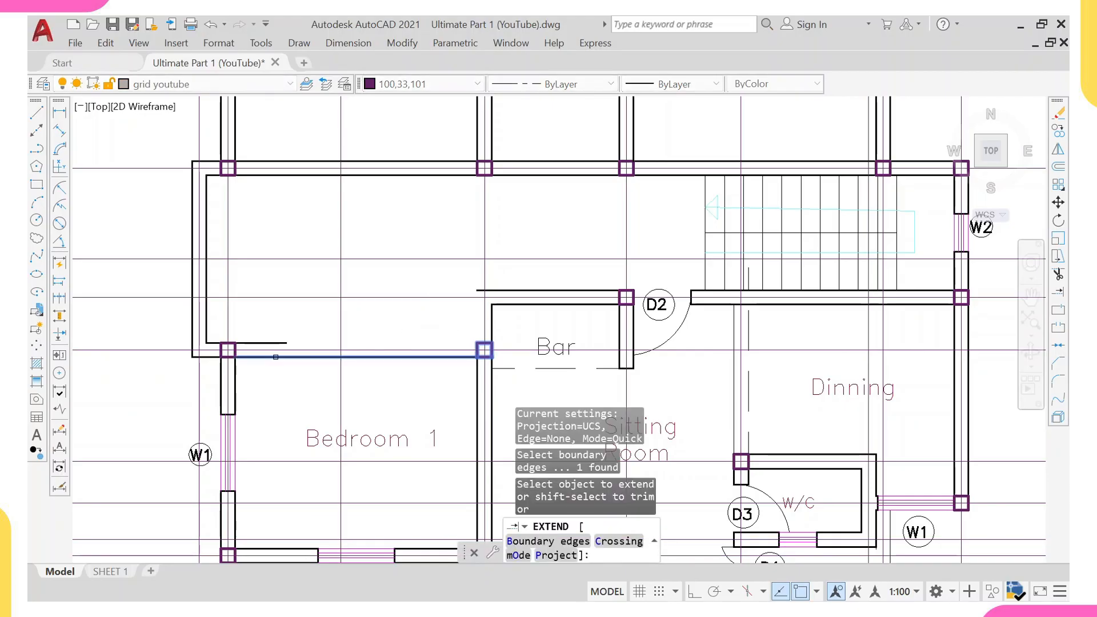
click(274, 344)
key(Escape)
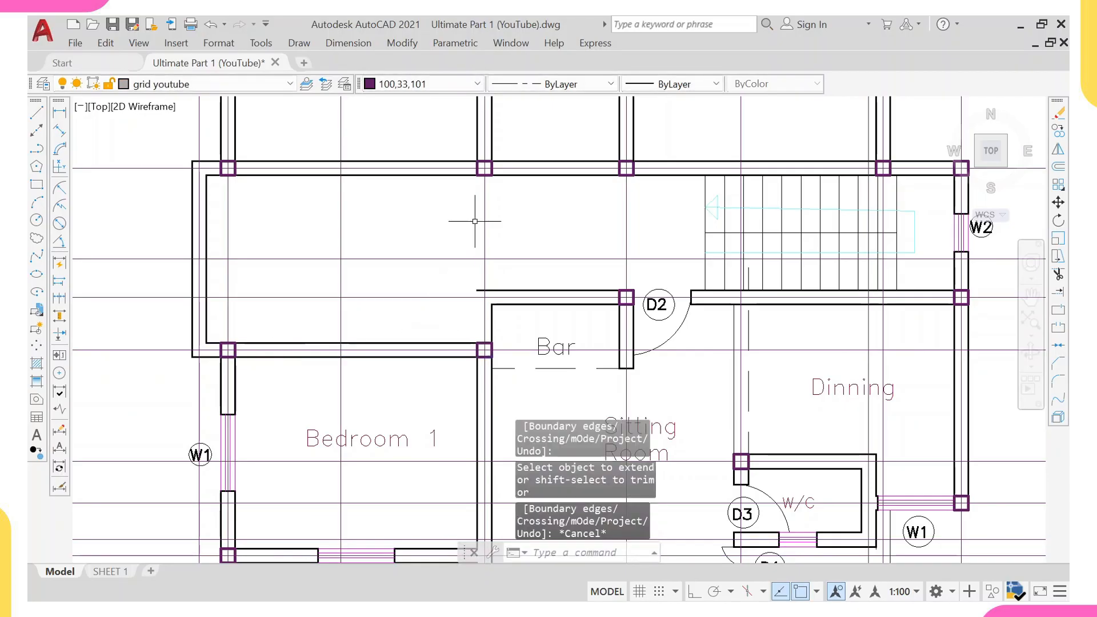
Extend the vertical wall lines above the Bar column down to that column.
click(480, 343)
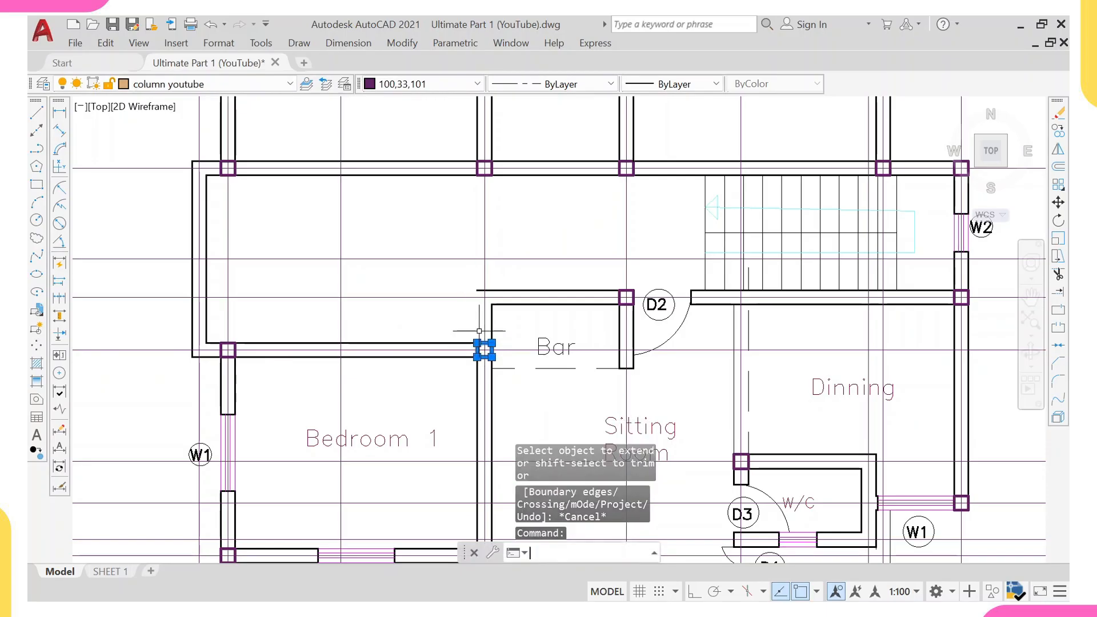
text(ex)
key(Return)
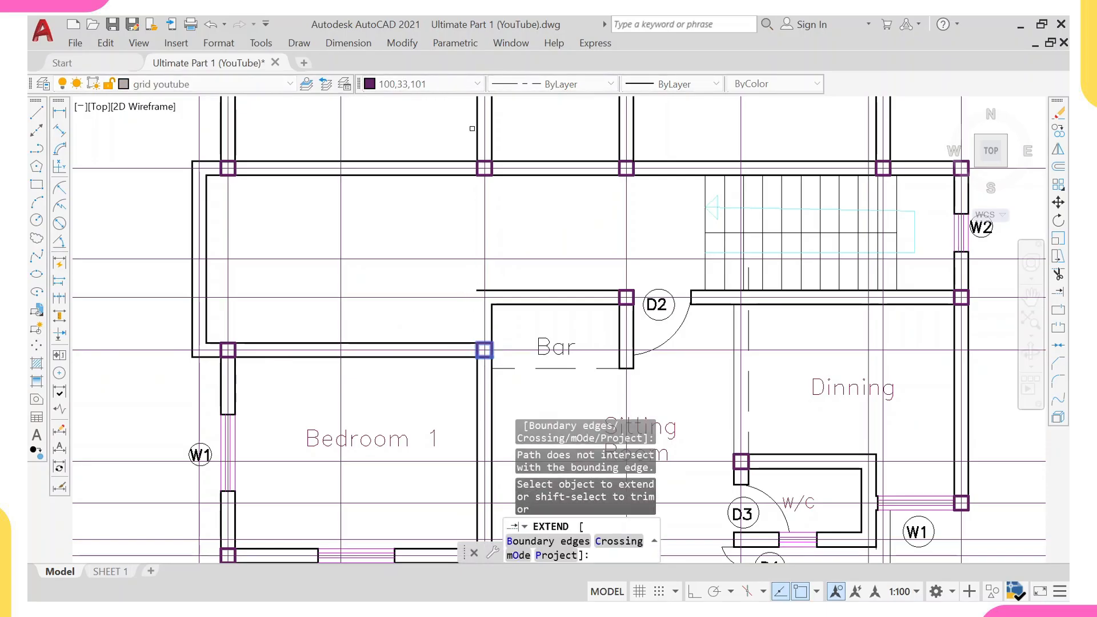
click(477, 128)
click(492, 131)
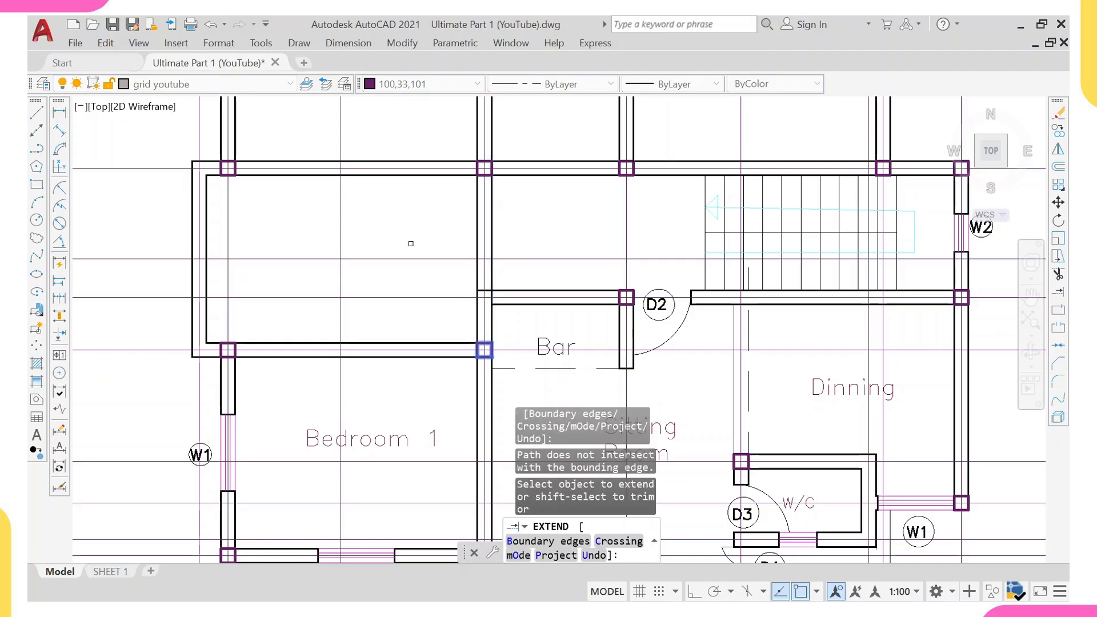
scroll(394, 229, down, 4)
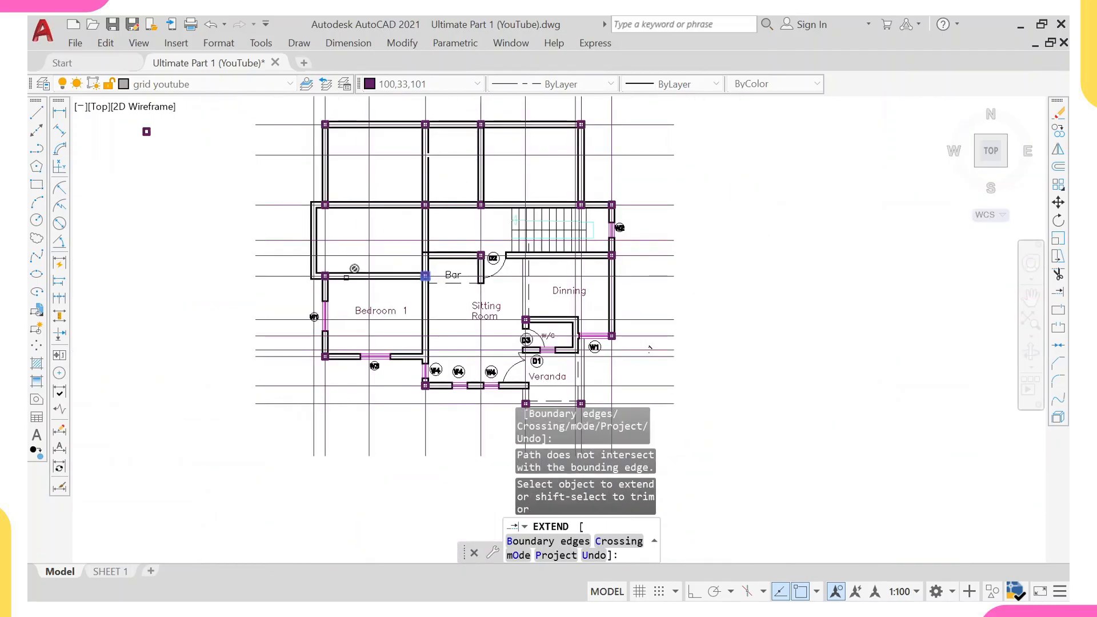
key(Escape)
scroll(338, 257, up, 4)
middle_drag(331, 258, 317, 294)
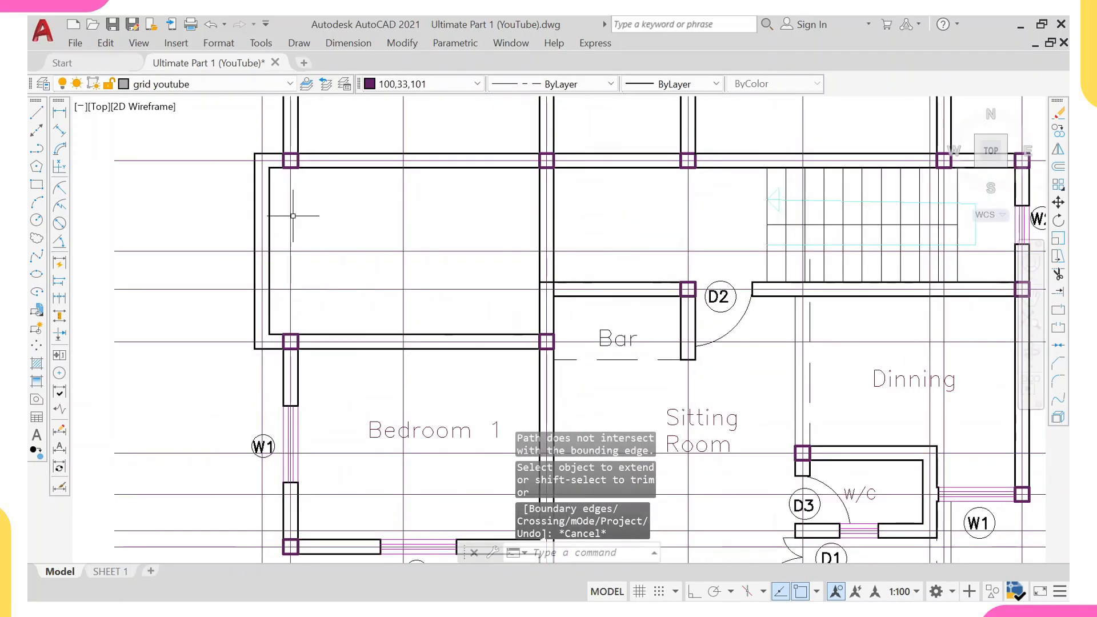
Place a vertical linear dimension along the top-left room's inner left wall.
click(59, 113)
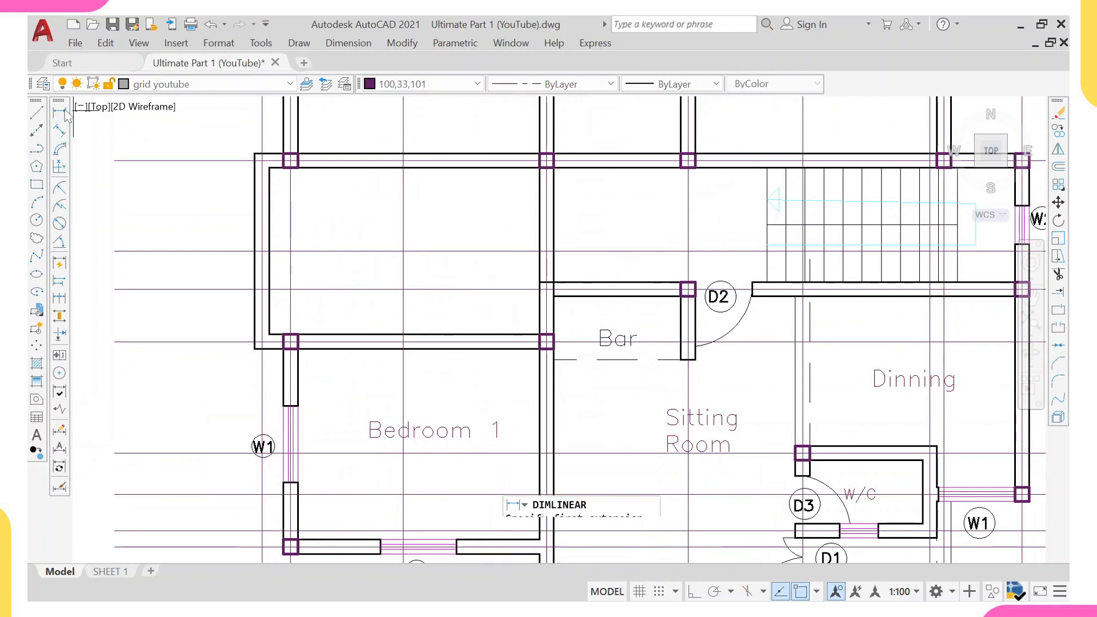
click(269, 168)
click(269, 334)
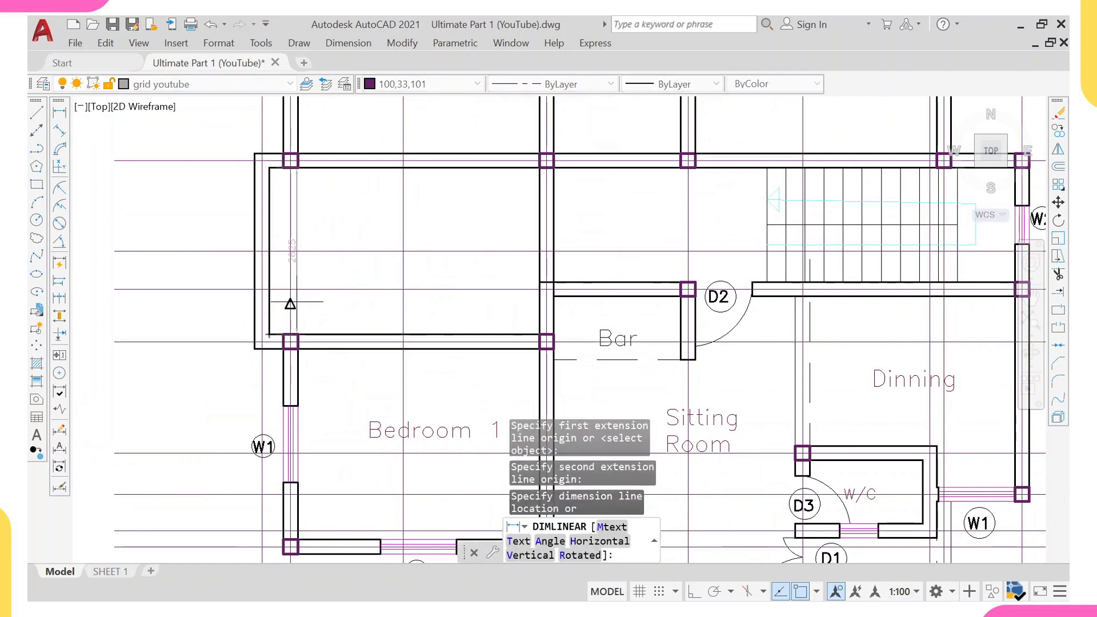
click(316, 280)
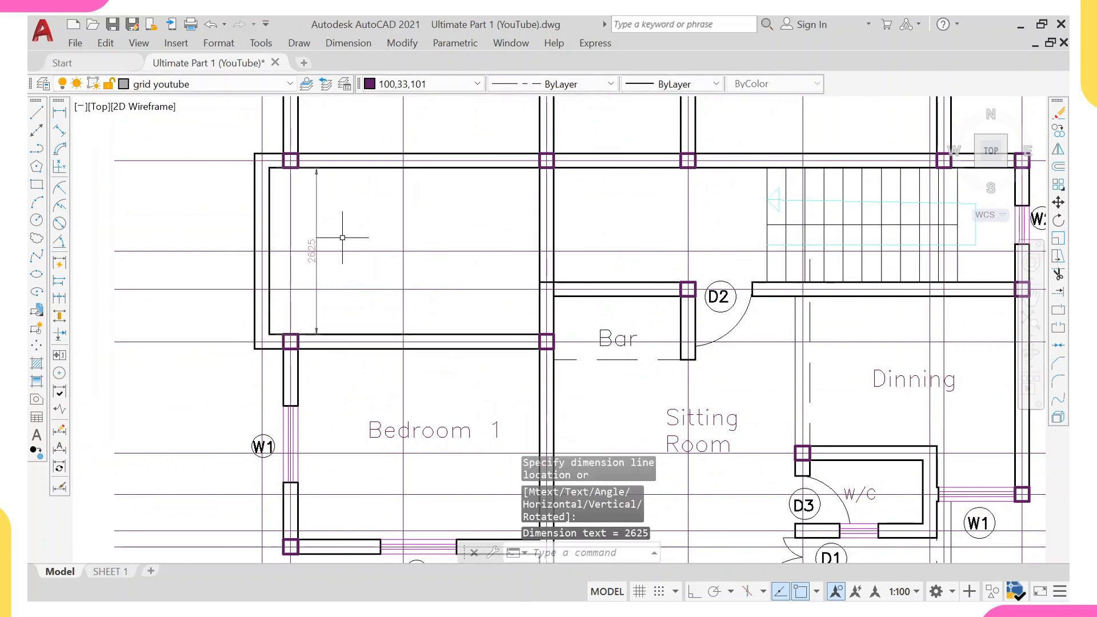
right_click(332, 212)
click(379, 230)
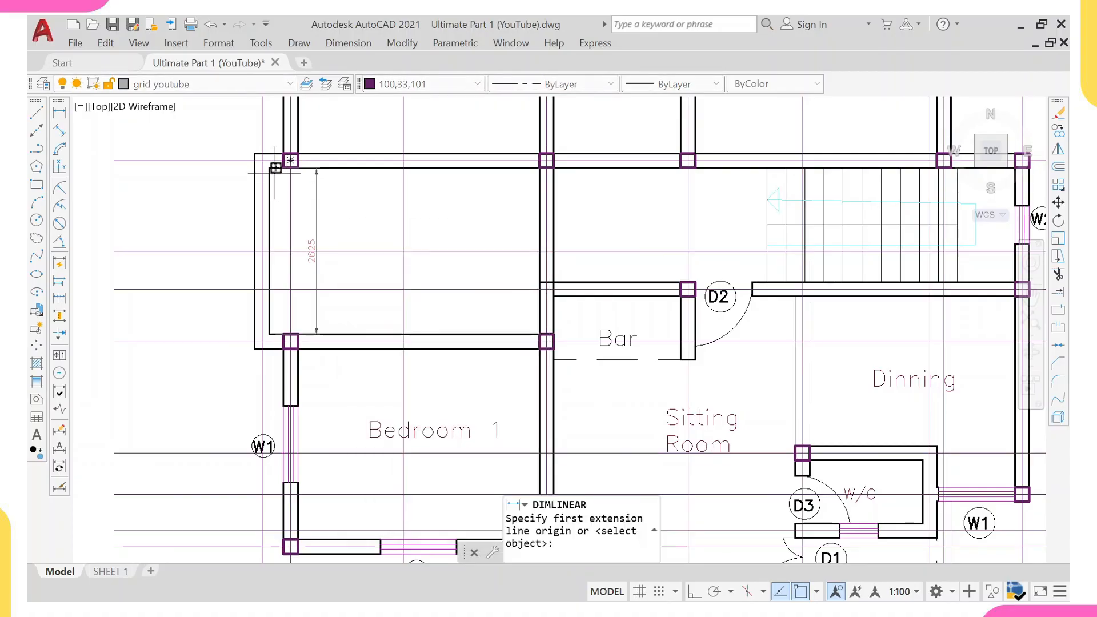
click(269, 169)
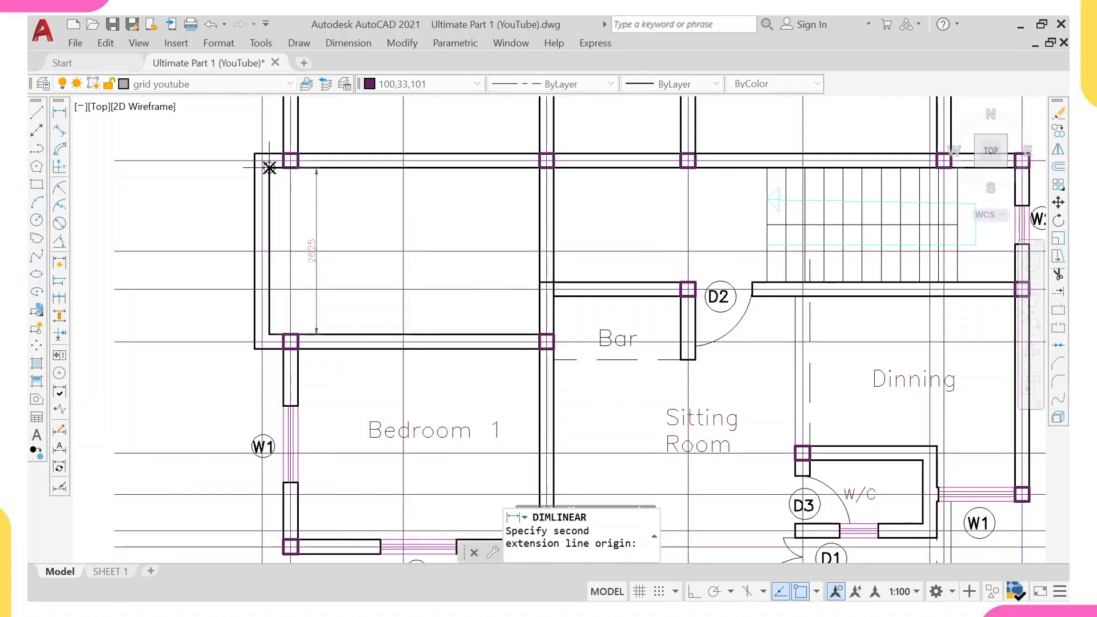
click(539, 168)
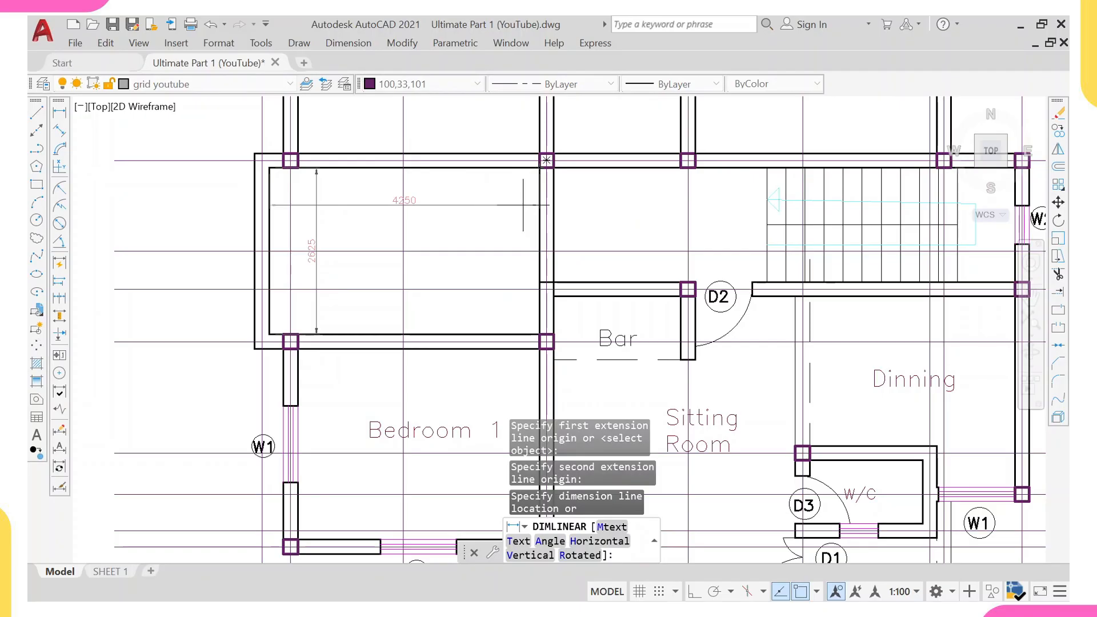
key(Escape)
Erase the vertical dimension just placed.
click(350, 196)
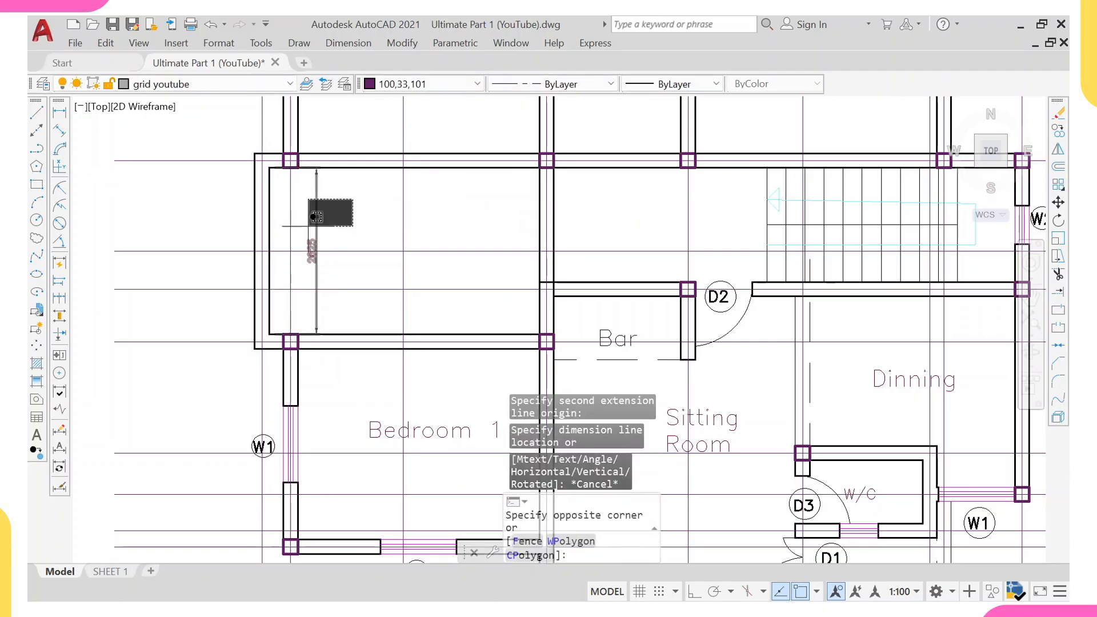
click(309, 239)
text(e)
key(Return)
scroll(309, 286, down, 4)
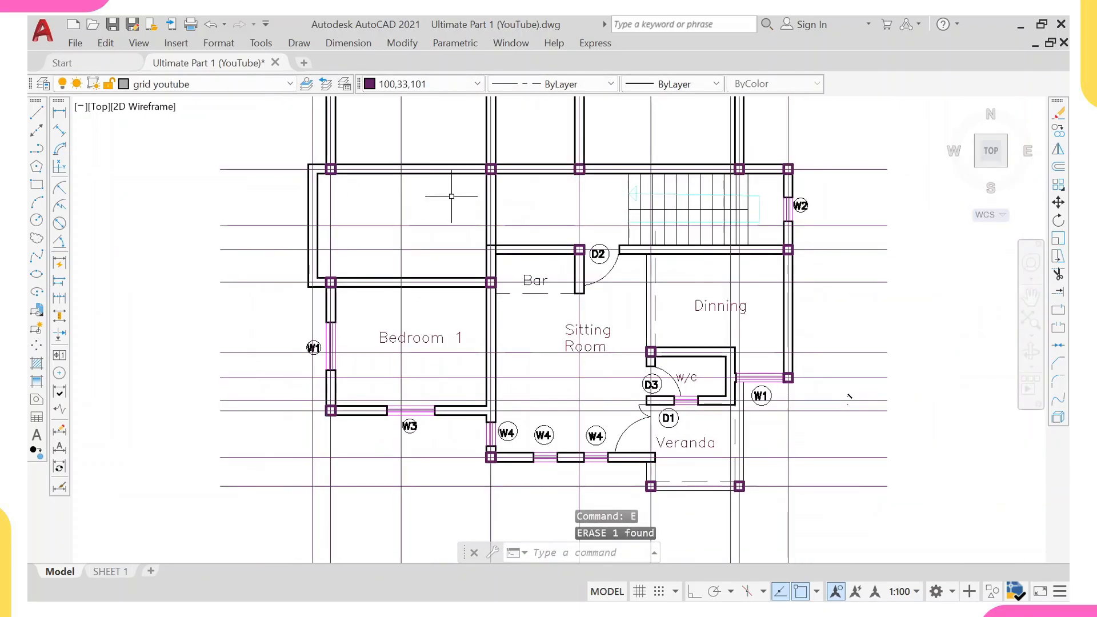
scroll(329, 354, up, 2)
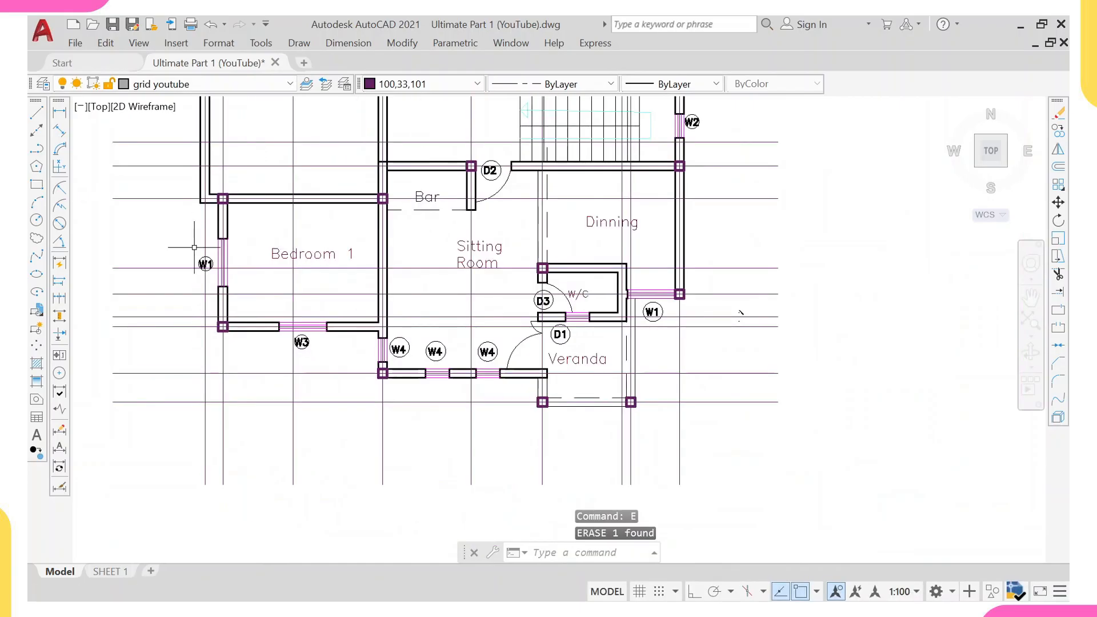
Erase the Bedroom 1 label together with the W1 and W3 windows and their wall segments.
click(191, 225)
click(262, 306)
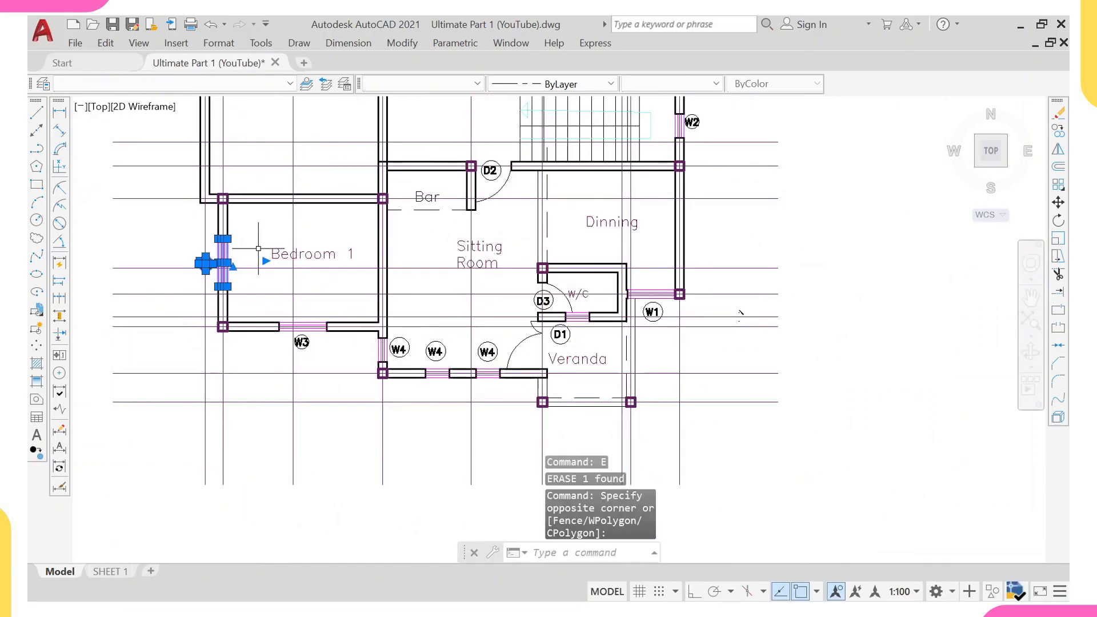
click(259, 249)
click(374, 366)
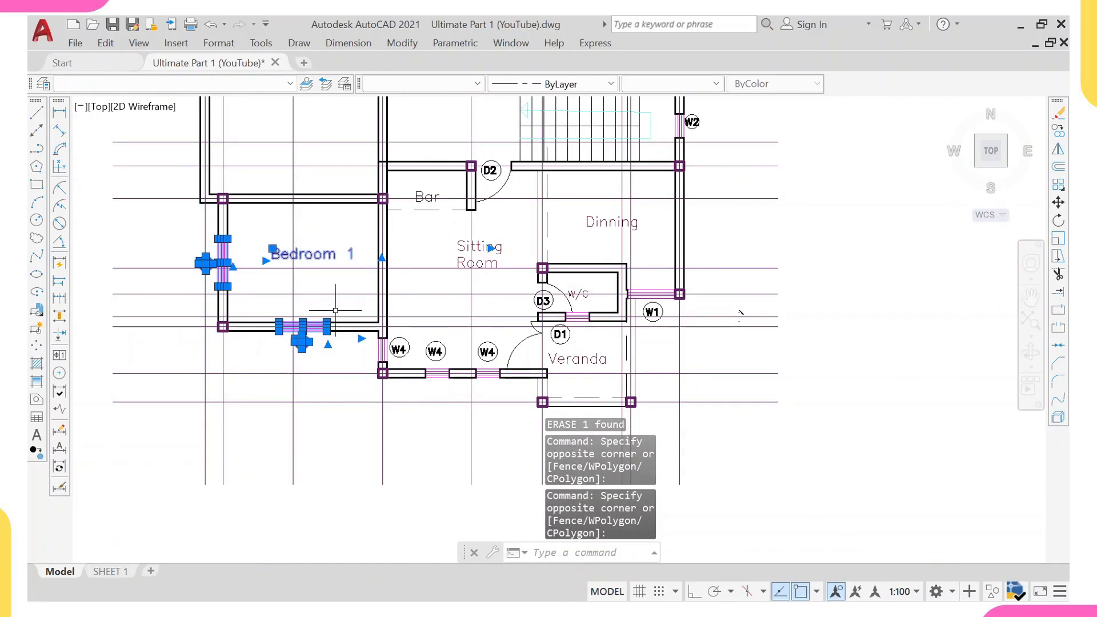
key(Return)
scroll(220, 330, up, 4)
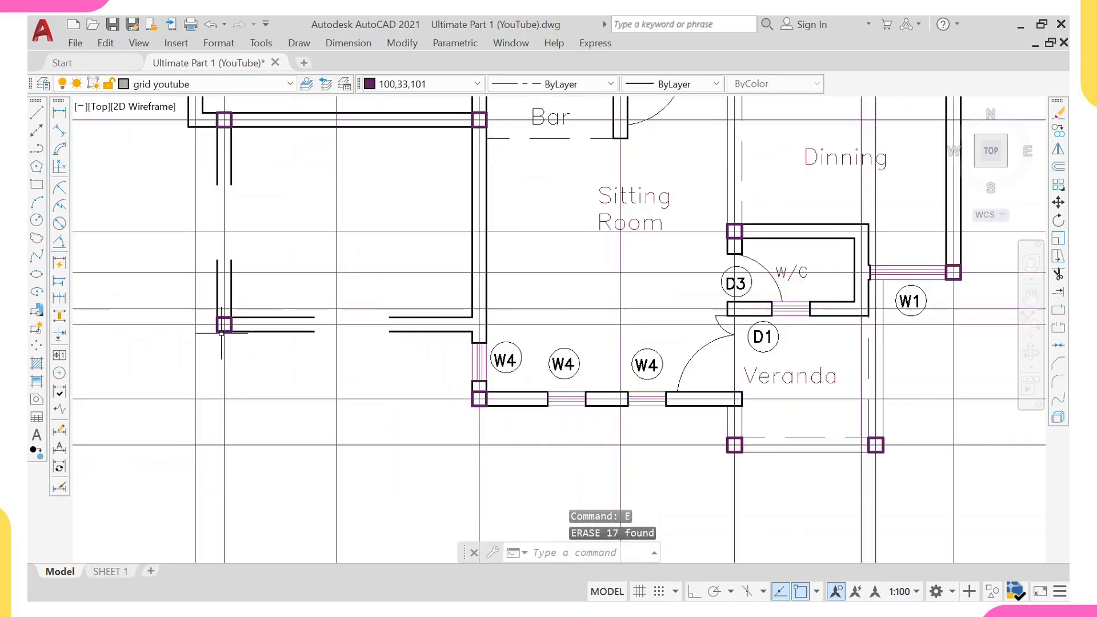
Extend Bedroom 1's bottom wall lines across the W3 gap to the bottom-left corner column.
click(220, 330)
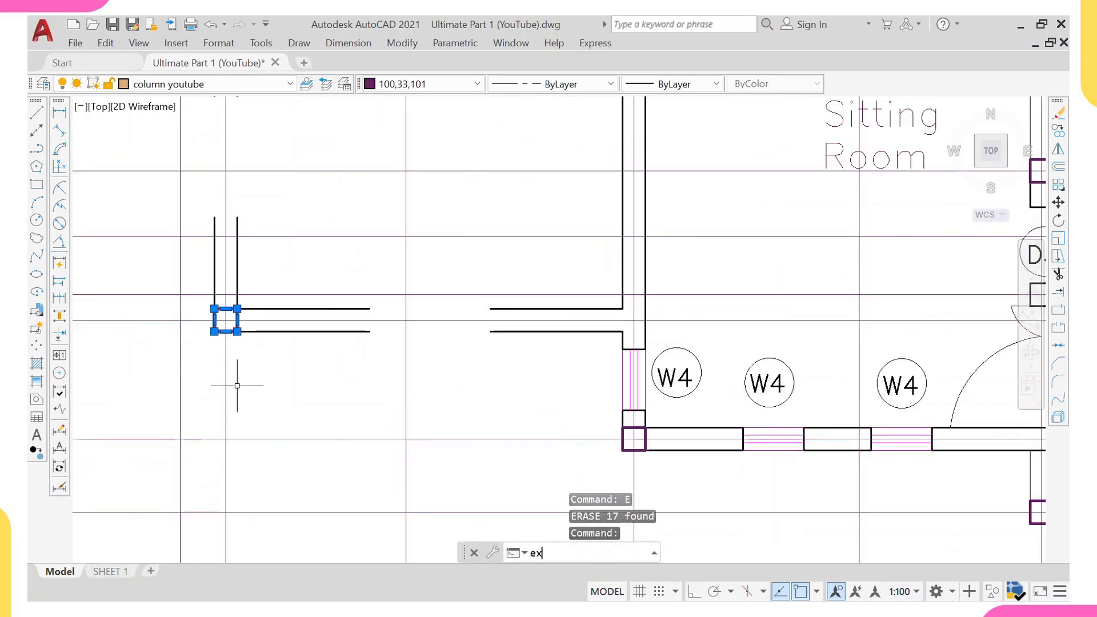
key(Return)
click(485, 320)
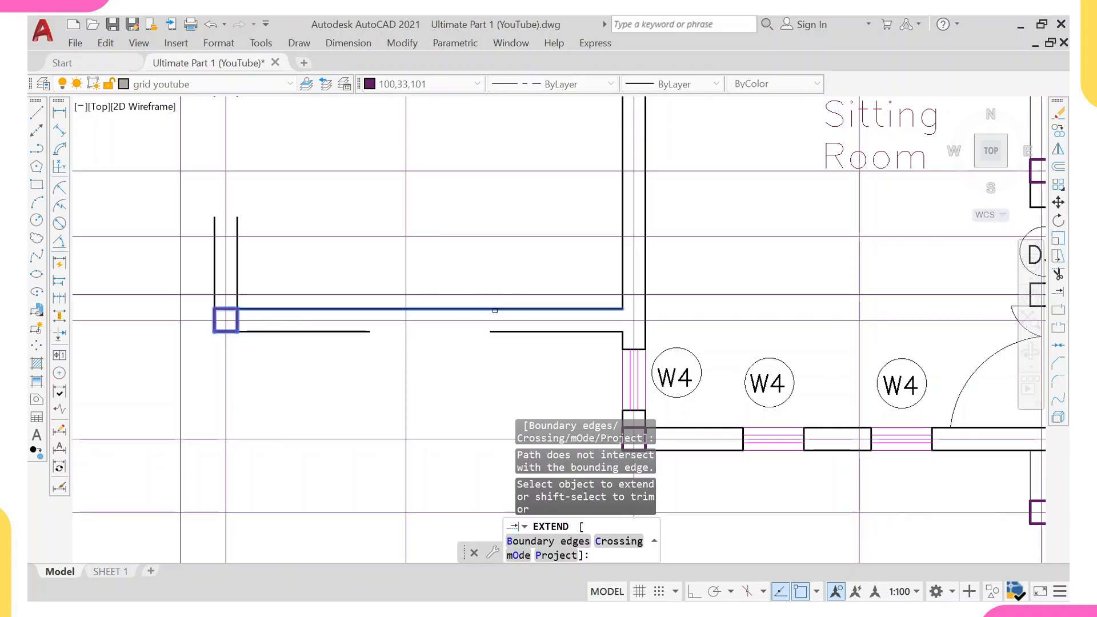
click(495, 311)
click(497, 329)
scroll(334, 266, down, 4)
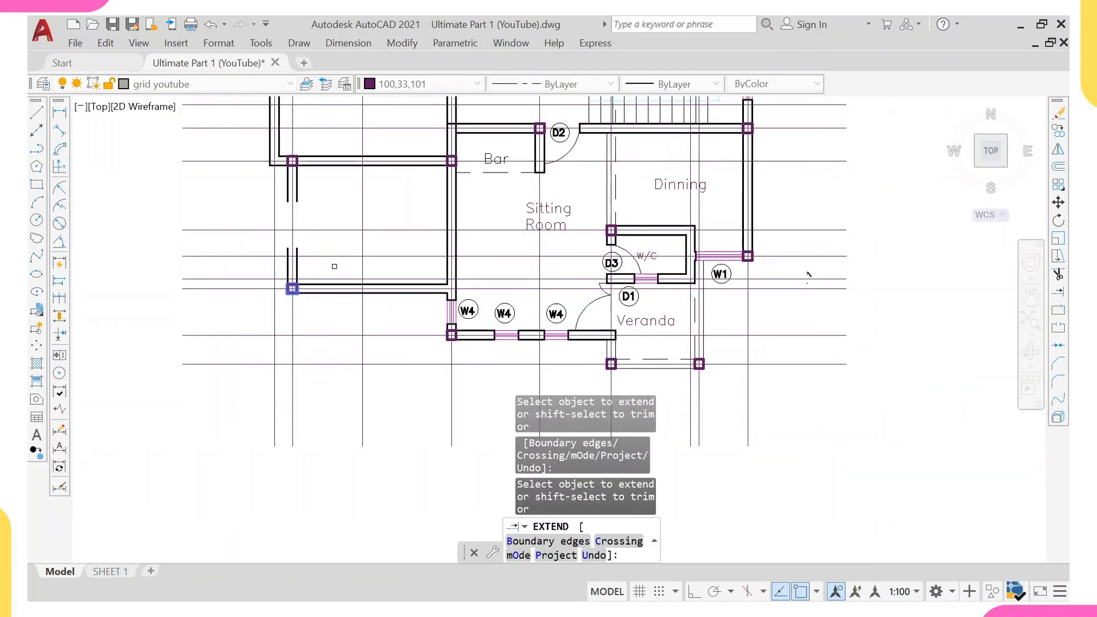
Extend Bedroom 1's left wall lines down across the W1 gap to the corner column.
click(277, 117)
scroll(276, 117, up, 2)
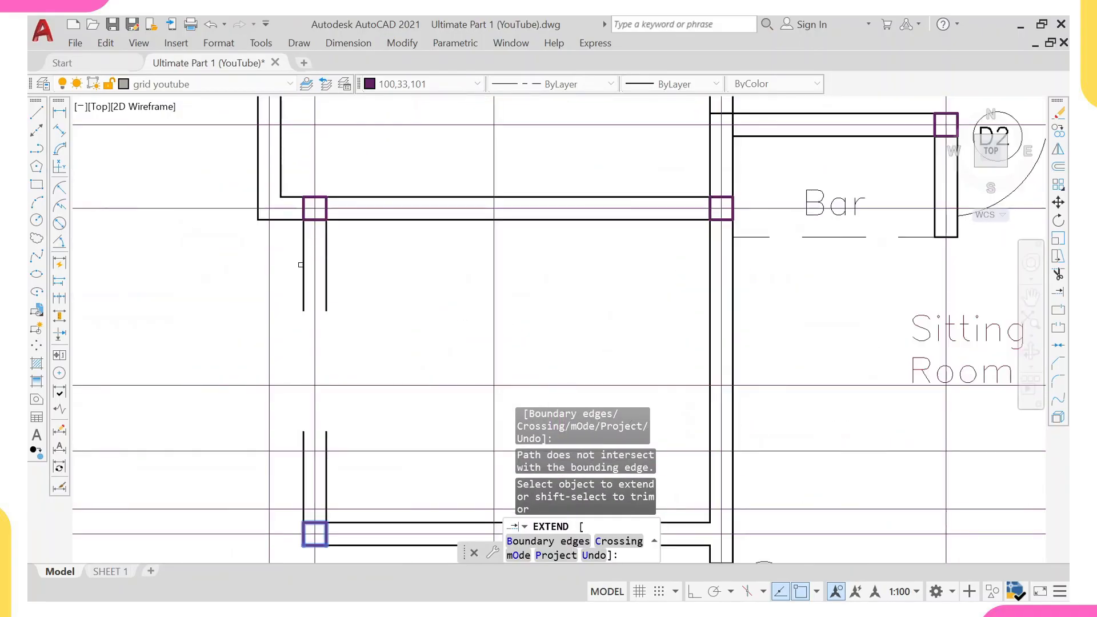
click(303, 263)
click(305, 266)
click(316, 266)
click(327, 269)
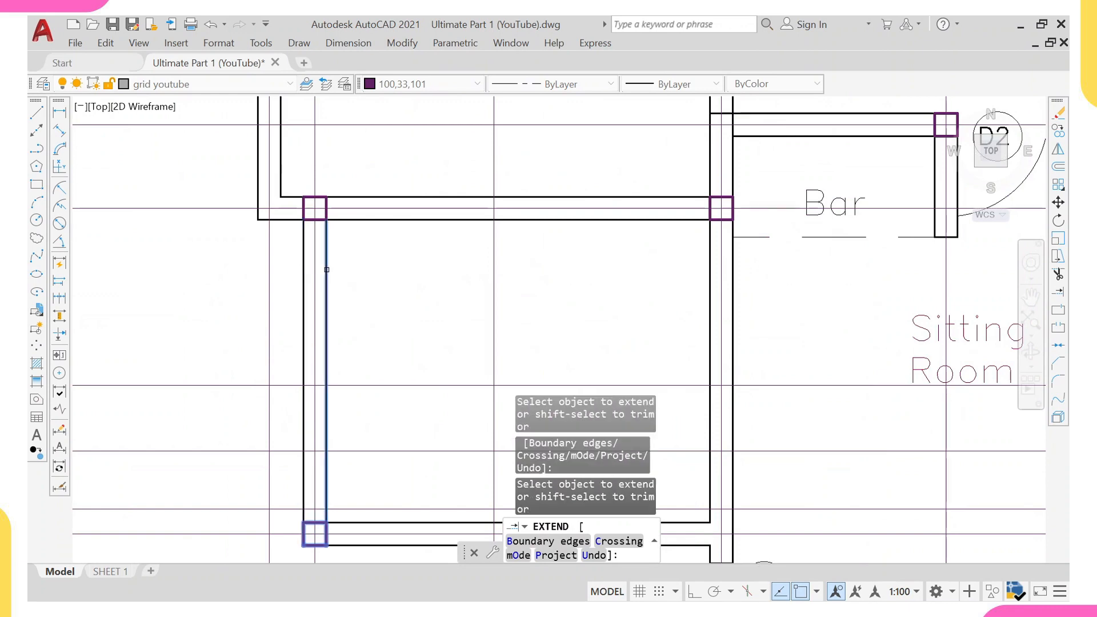
scroll(327, 269, down, 4)
click(412, 276)
mouse_move(411, 276)
middle_down()
mouse_move(314, 218)
mouse_move(239, 213)
mouse_move(245, 250)
middle_up()
key(Escape)
Select the Bar and Sitting Room labels, the D2 and D1 doors and the W4 windows, and explode them.
scroll(275, 256, down, 2)
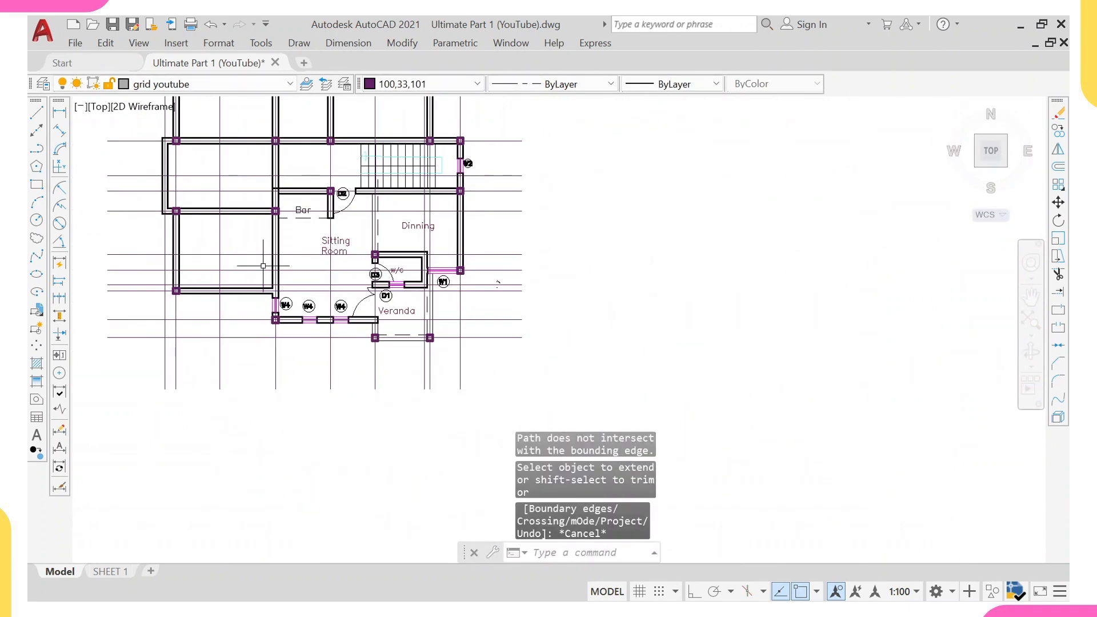
scroll(300, 205, up, 6)
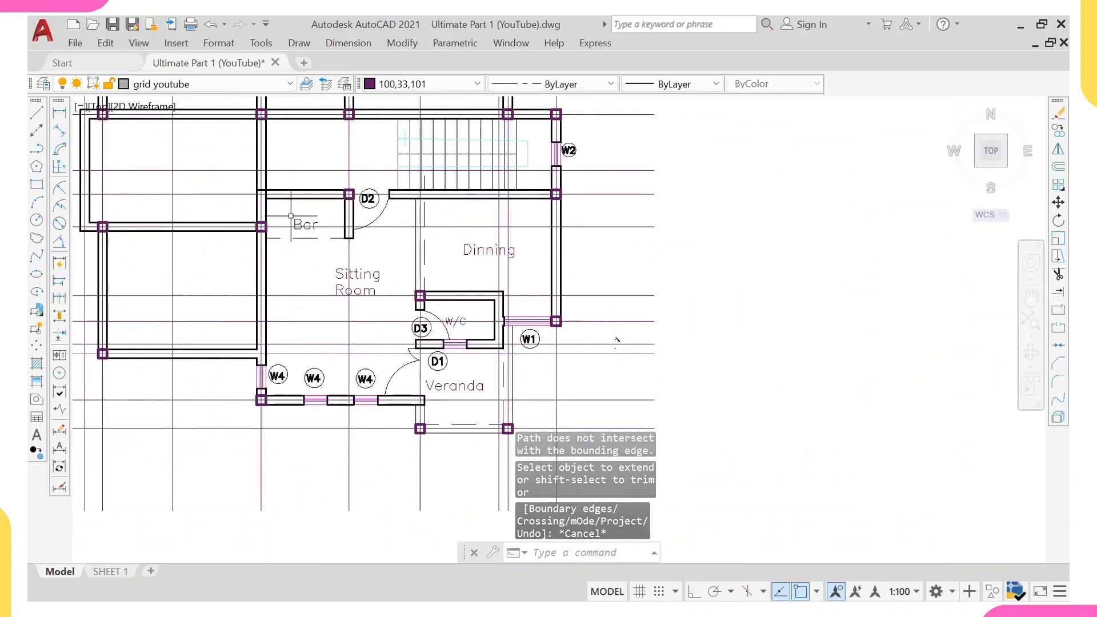
click(299, 206)
click(299, 253)
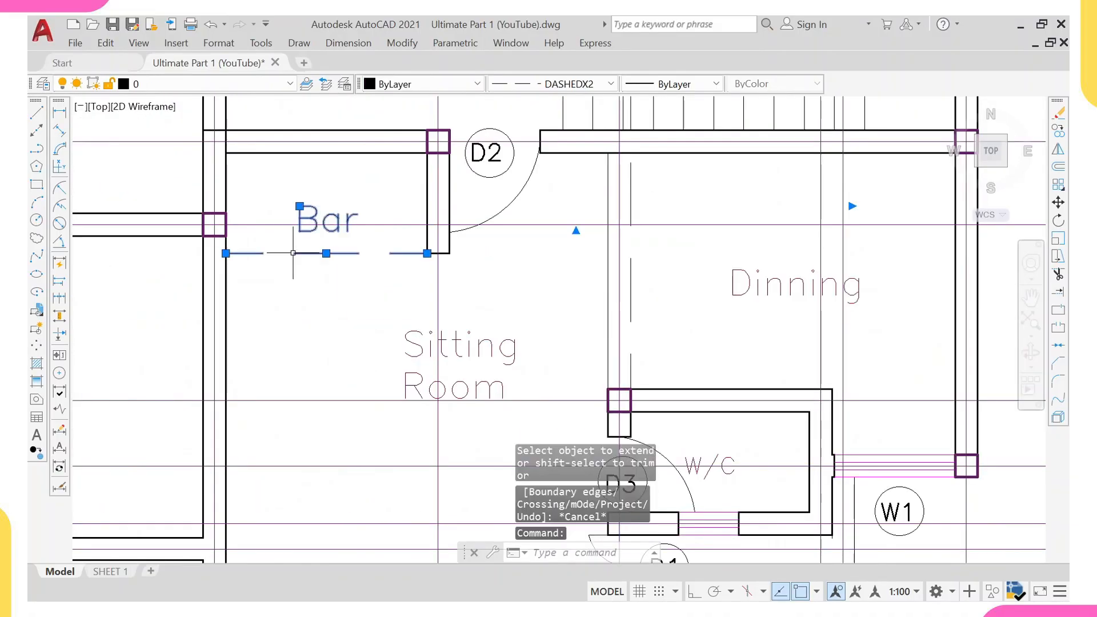
click(363, 147)
click(498, 297)
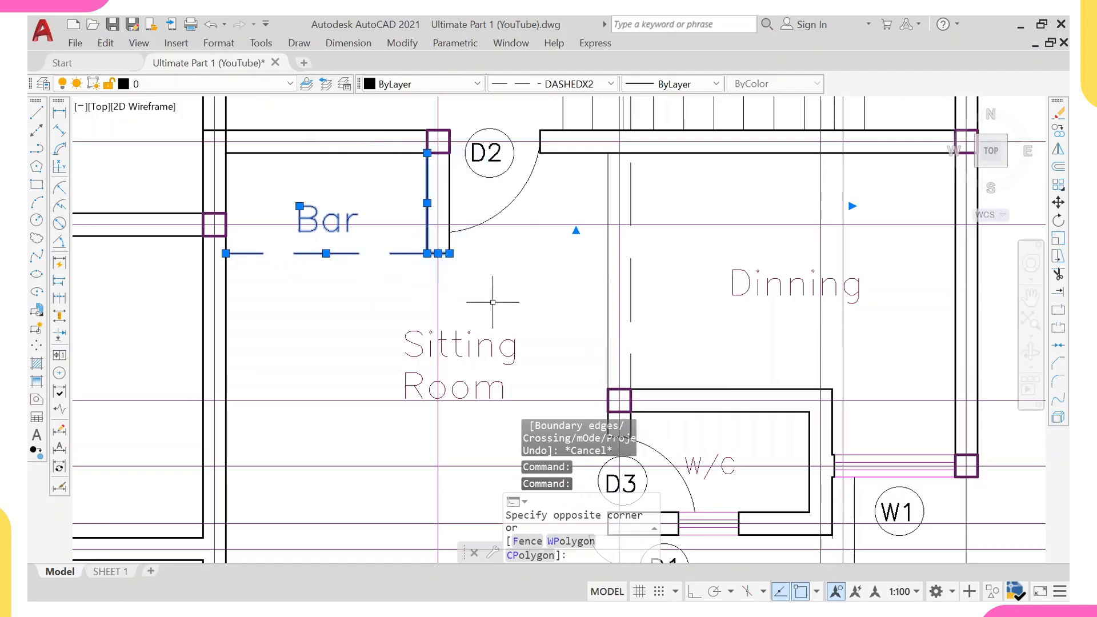
click(445, 116)
click(563, 294)
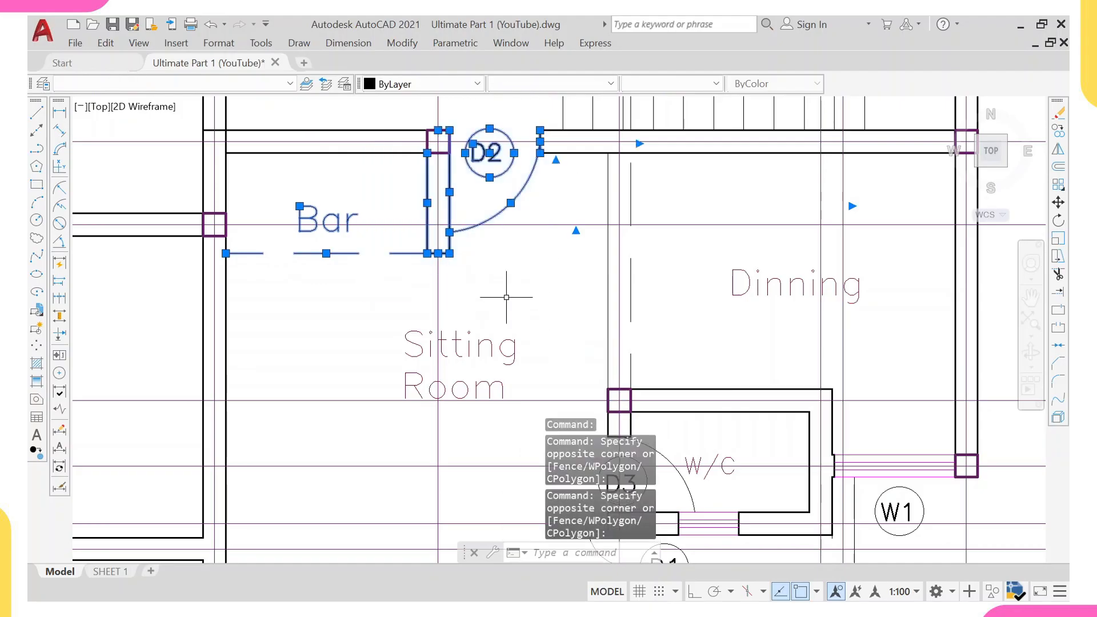
click(475, 358)
click(447, 330)
scroll(447, 278, down, 6)
scroll(457, 394, up, 2)
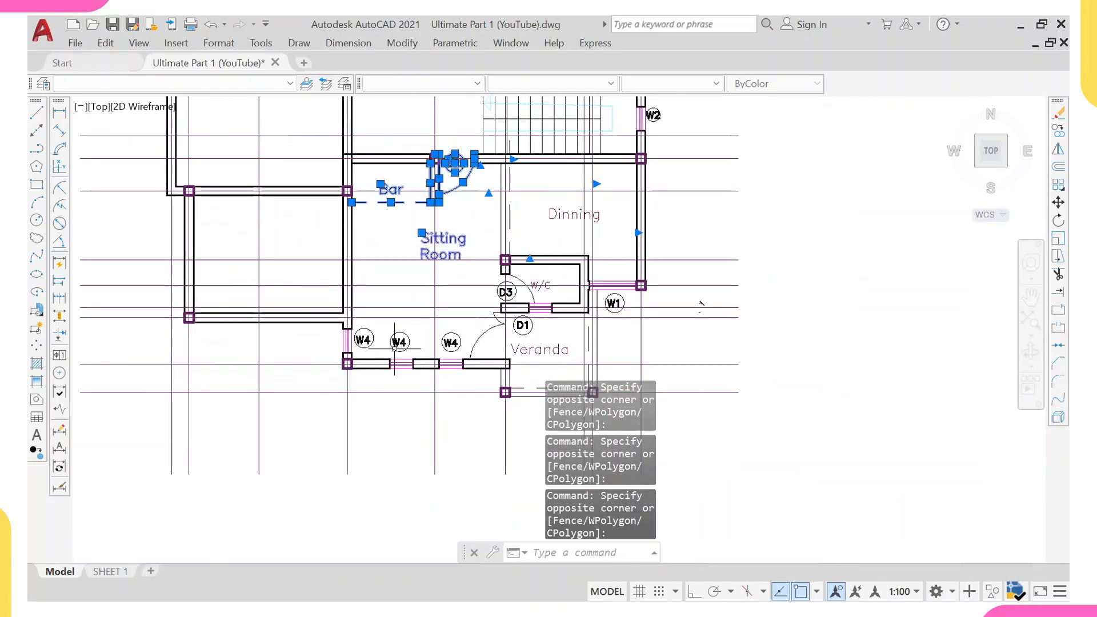
scroll(345, 337, up, 4)
click(331, 311)
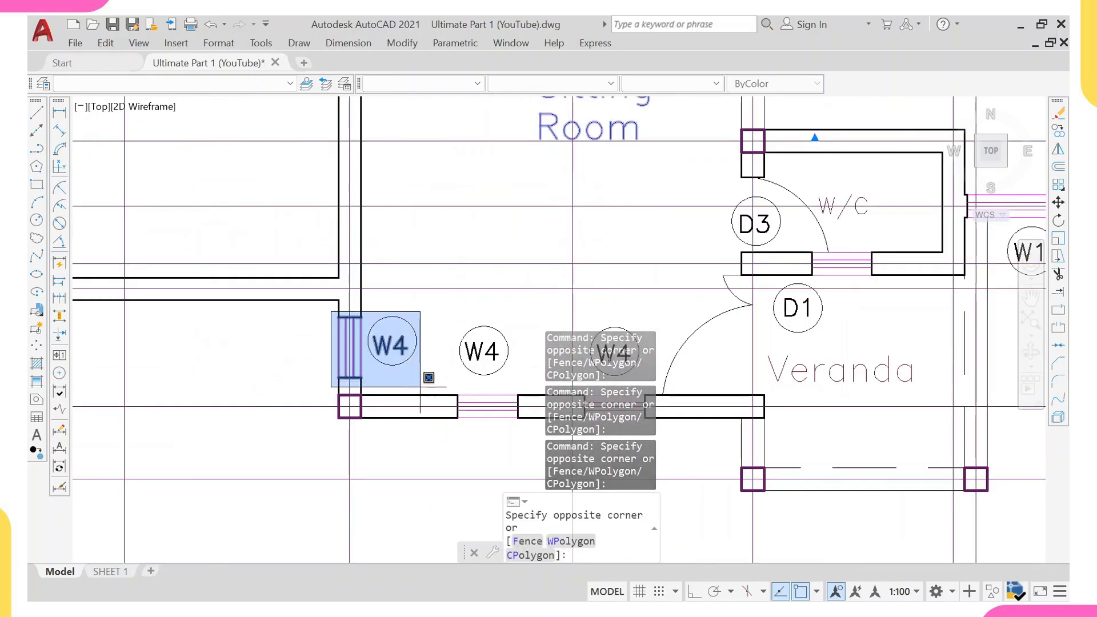
click(528, 379)
click(370, 233)
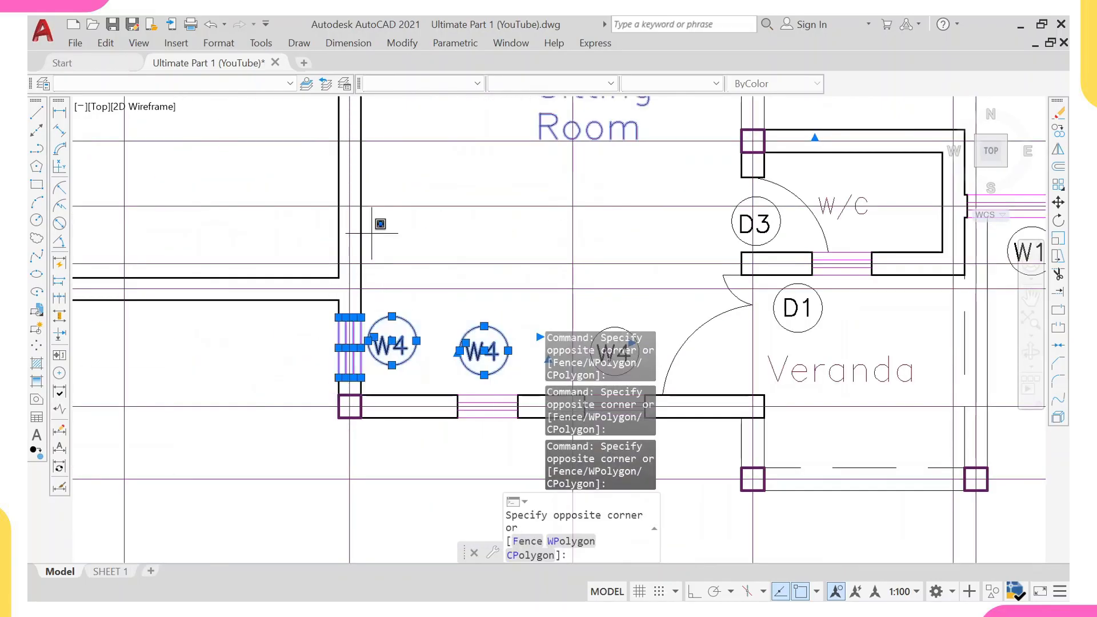
scroll(284, 273, down, 4)
click(443, 380)
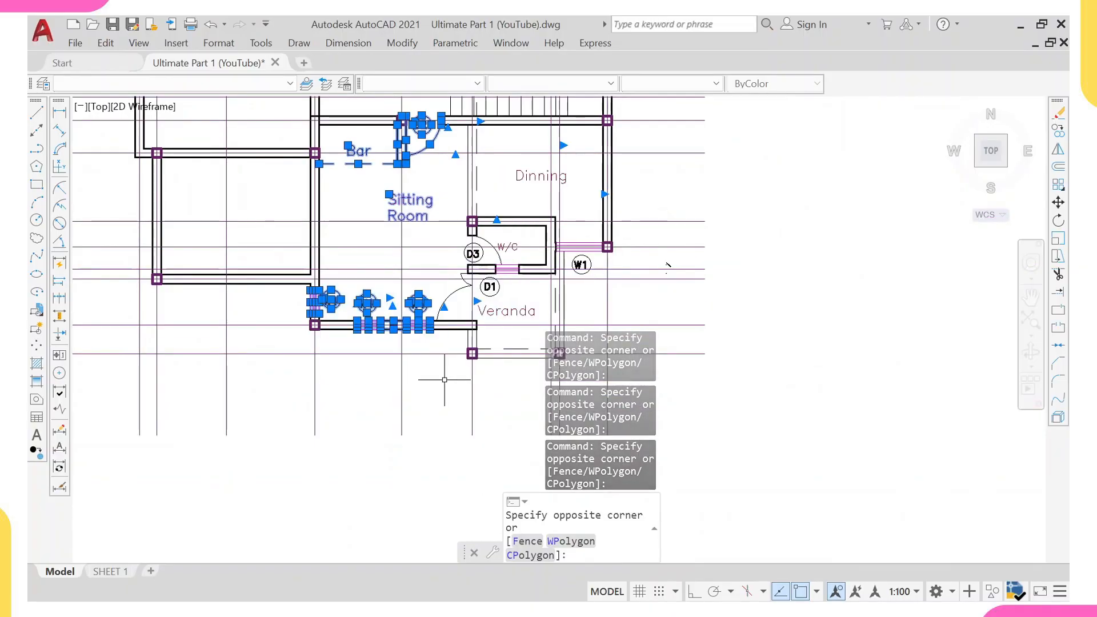
scroll(466, 299, up, 4)
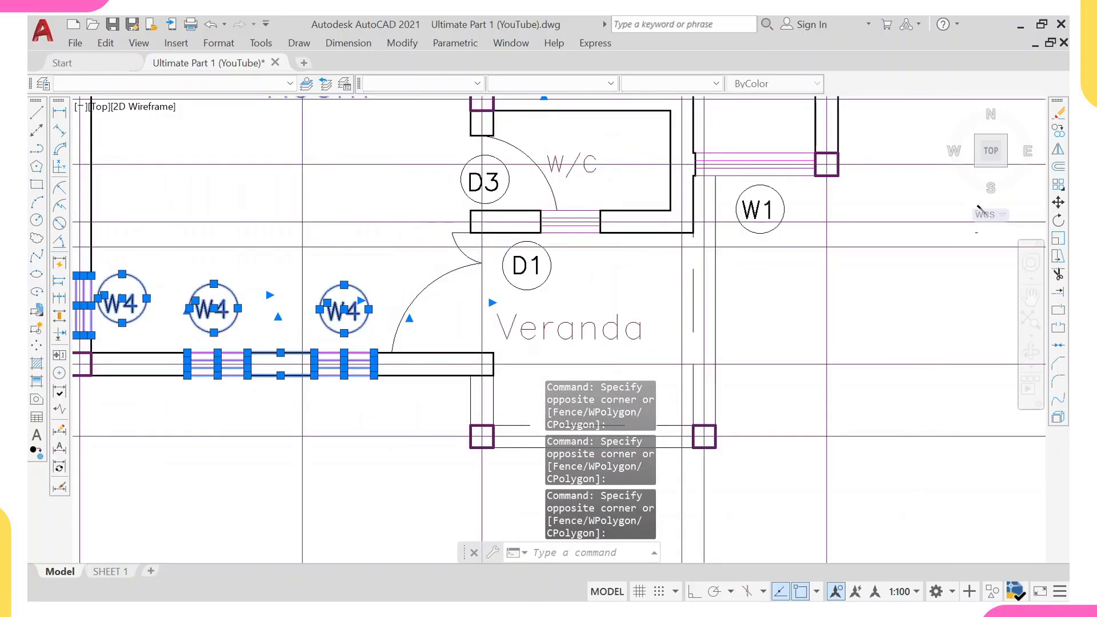
click(379, 201)
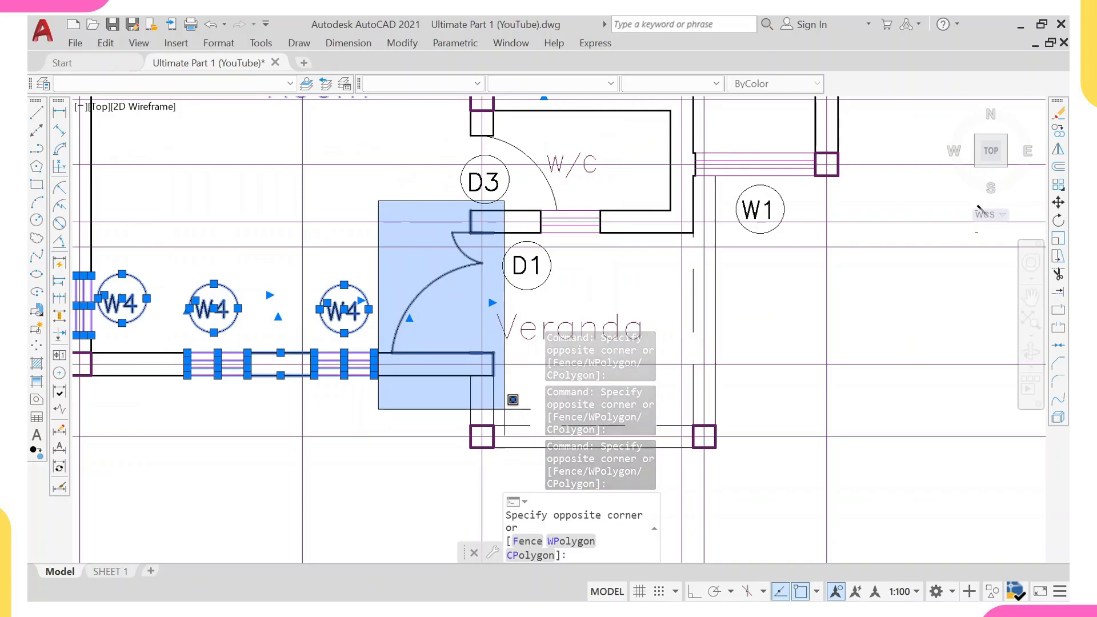
click(512, 399)
text(x)
key(Return)
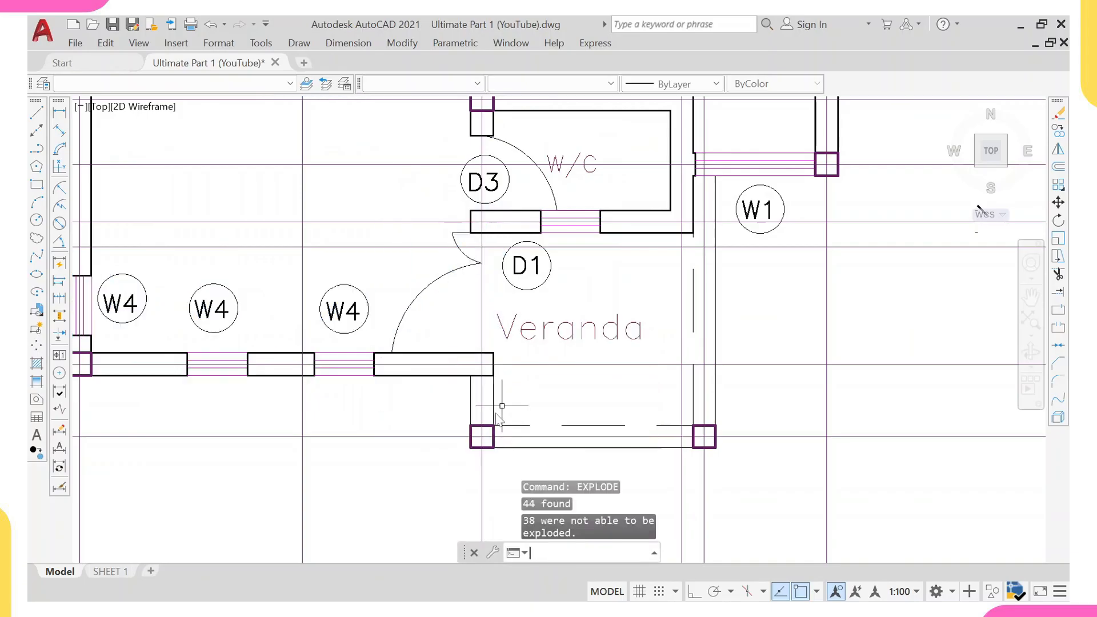
Erase the two left W4 windows with their labels and wall segments along the Sitting Room's bottom wall.
scroll(464, 356, down, 5)
scroll(331, 368, up, 5)
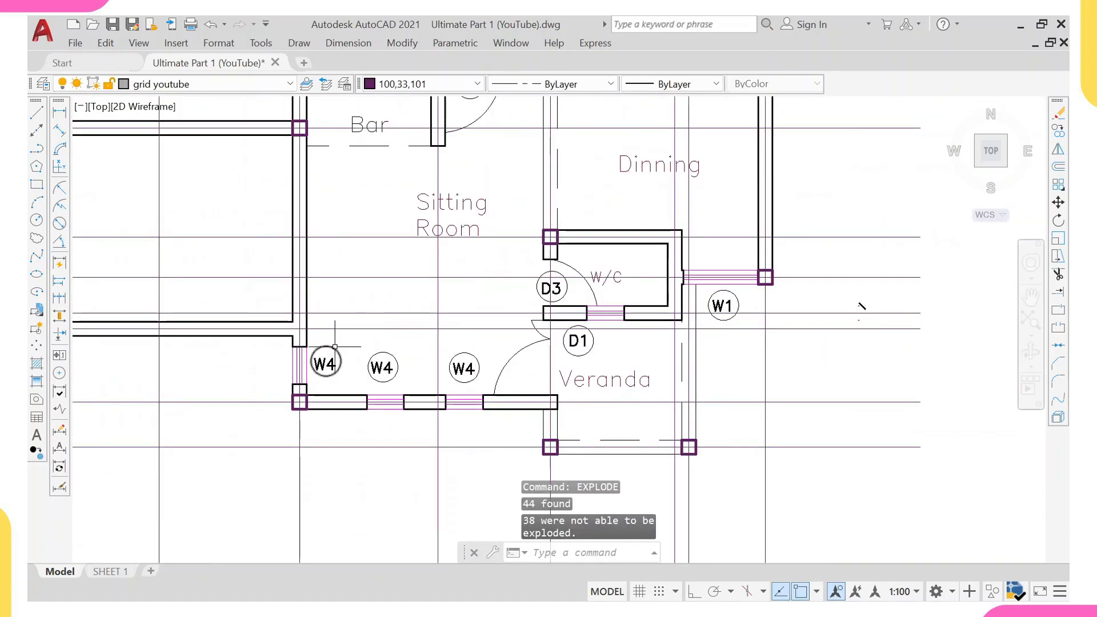
click(243, 339)
click(496, 419)
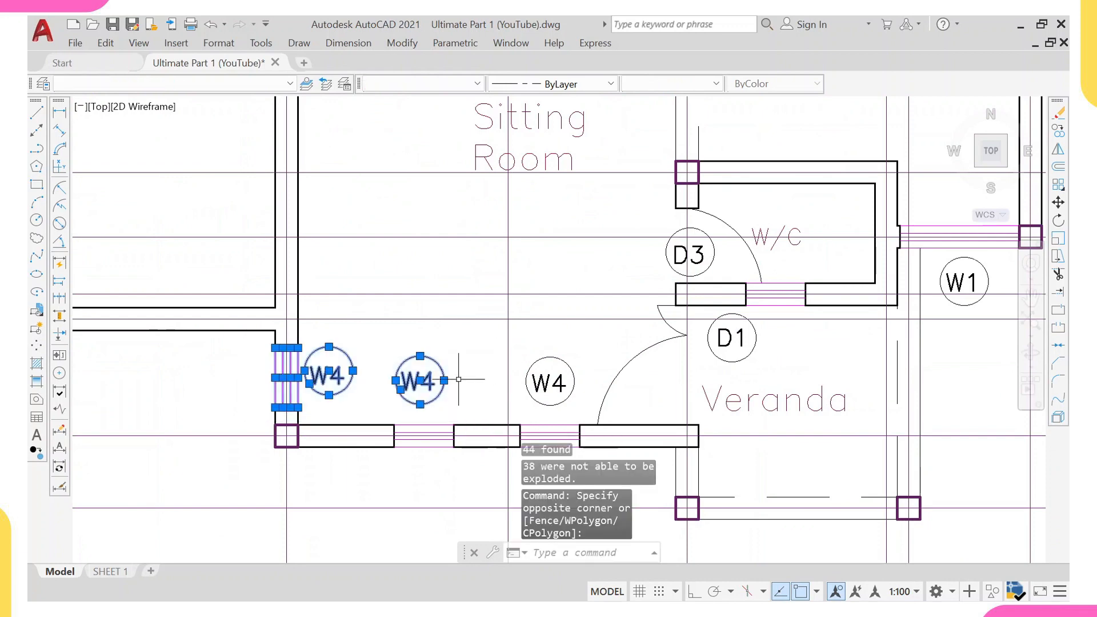
text(e)
key(Return)
Erase the remaining W4 window, its label and the D1 door with their wall segments.
middle_drag(392, 387, 326, 289)
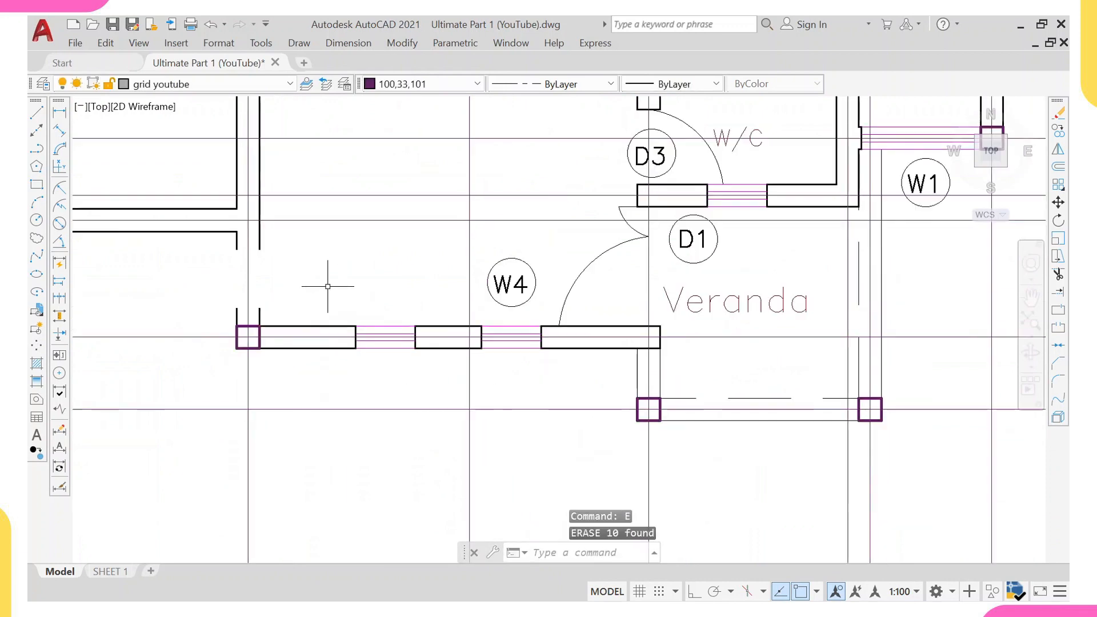
click(327, 286)
click(617, 414)
click(581, 293)
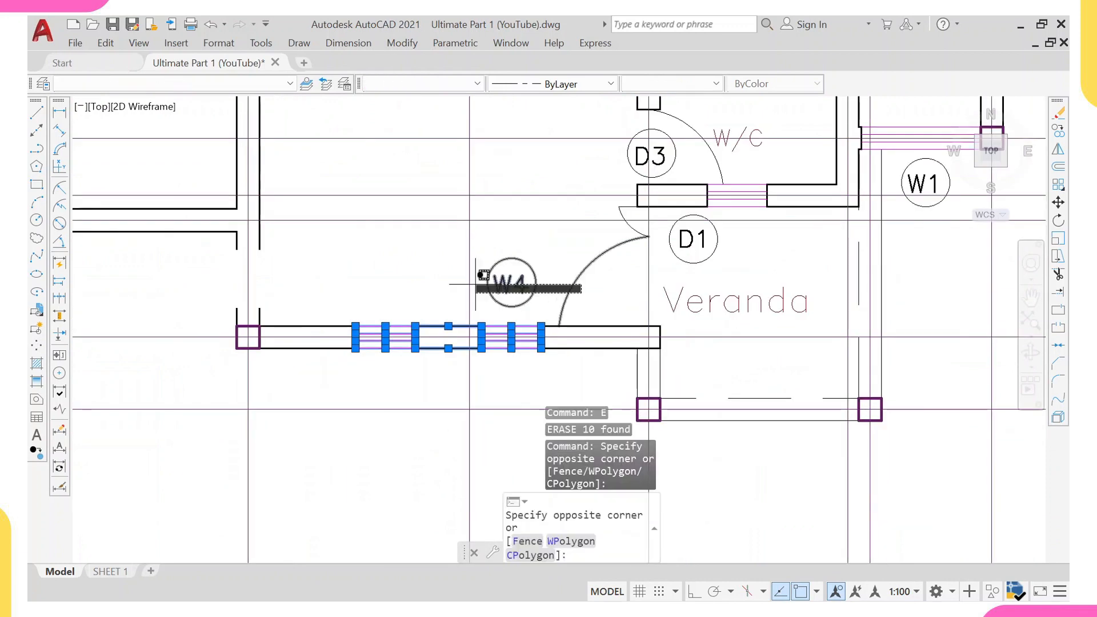
click(485, 269)
scroll(617, 226, up, 2)
click(643, 167)
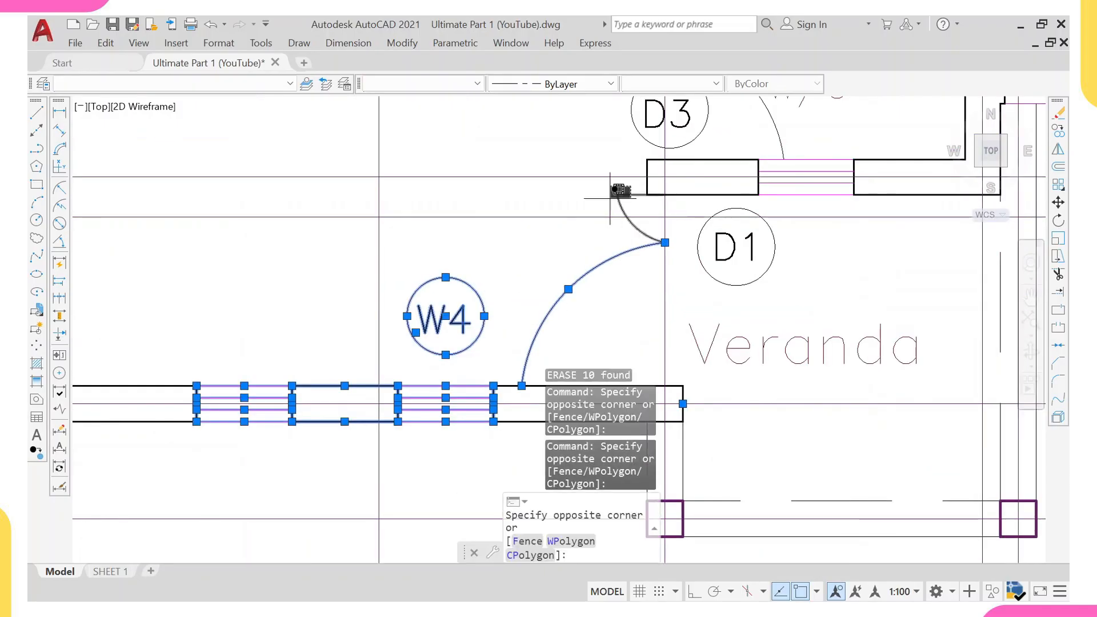
click(610, 204)
key(Return)
Erase the Bar label with its dashed line, the D2 door and its wall stub.
scroll(600, 228, down, 3)
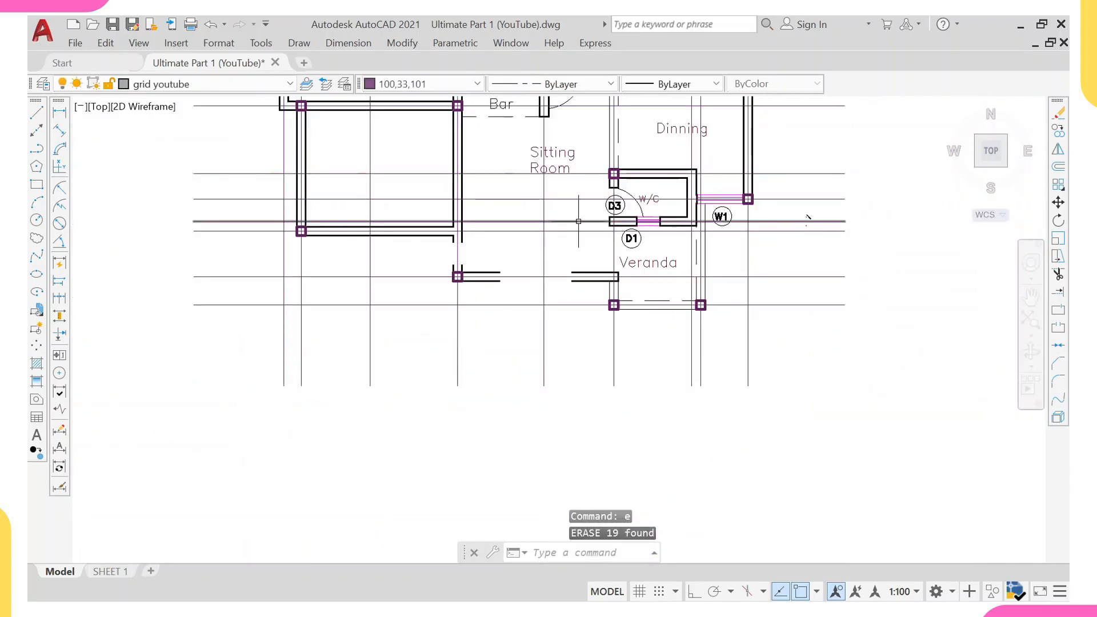
scroll(747, 299, up, 2)
scroll(474, 191, up, 4)
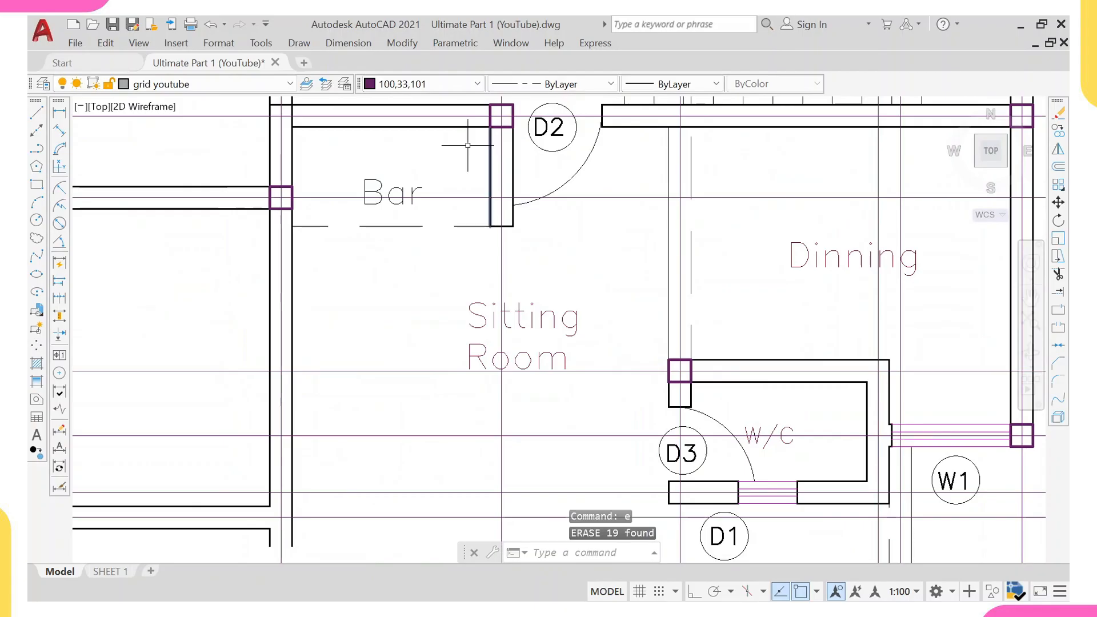
scroll(468, 145, down, 3)
scroll(411, 219, up, 3)
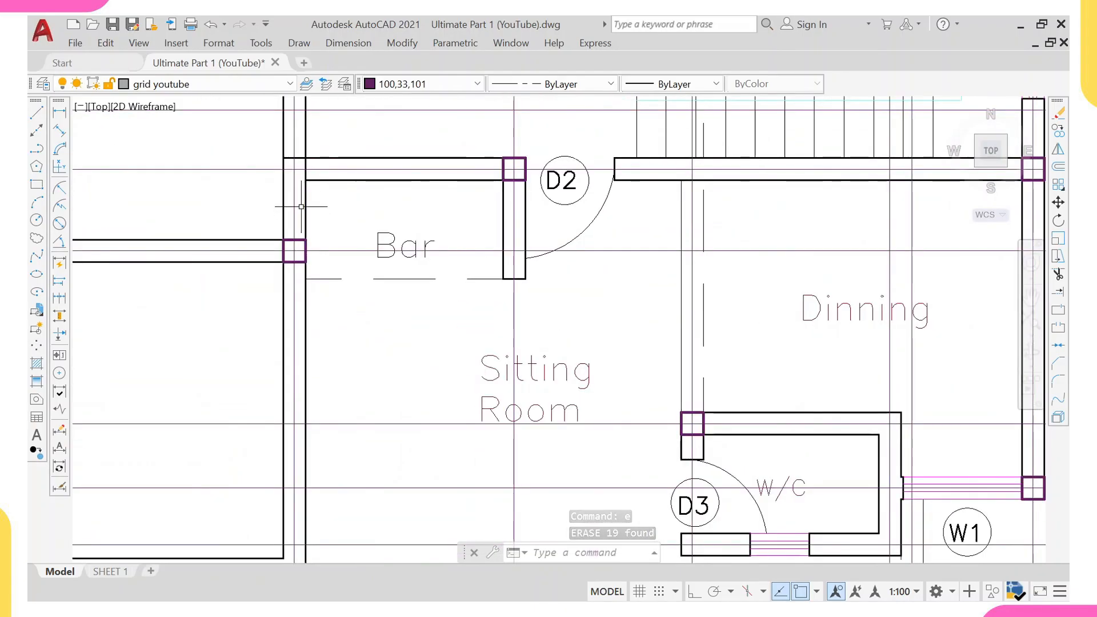
click(299, 190)
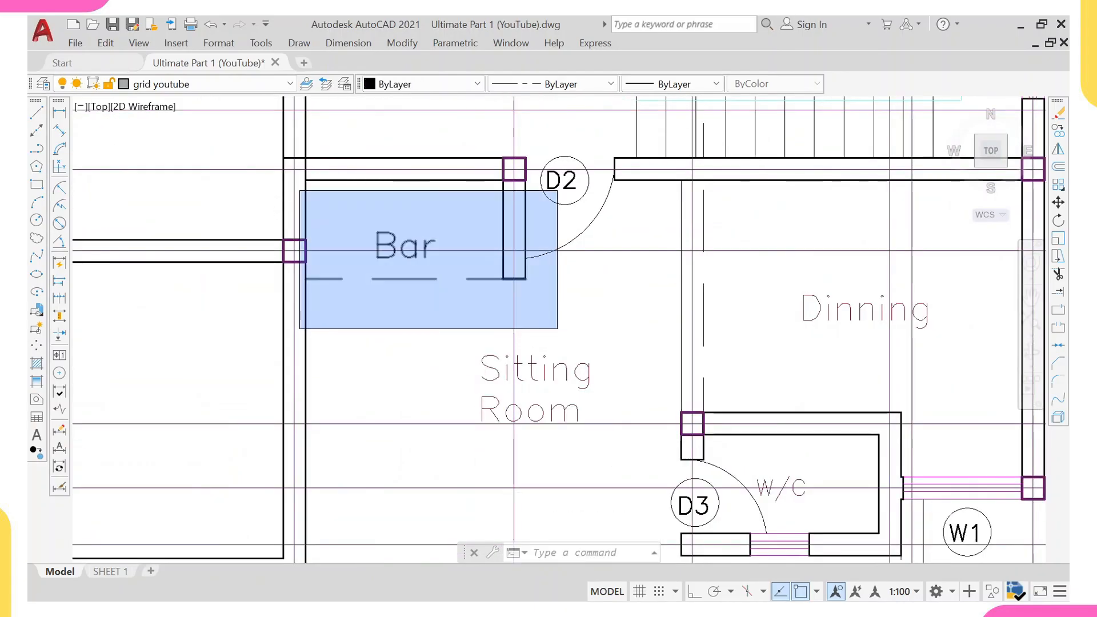
click(558, 328)
click(466, 175)
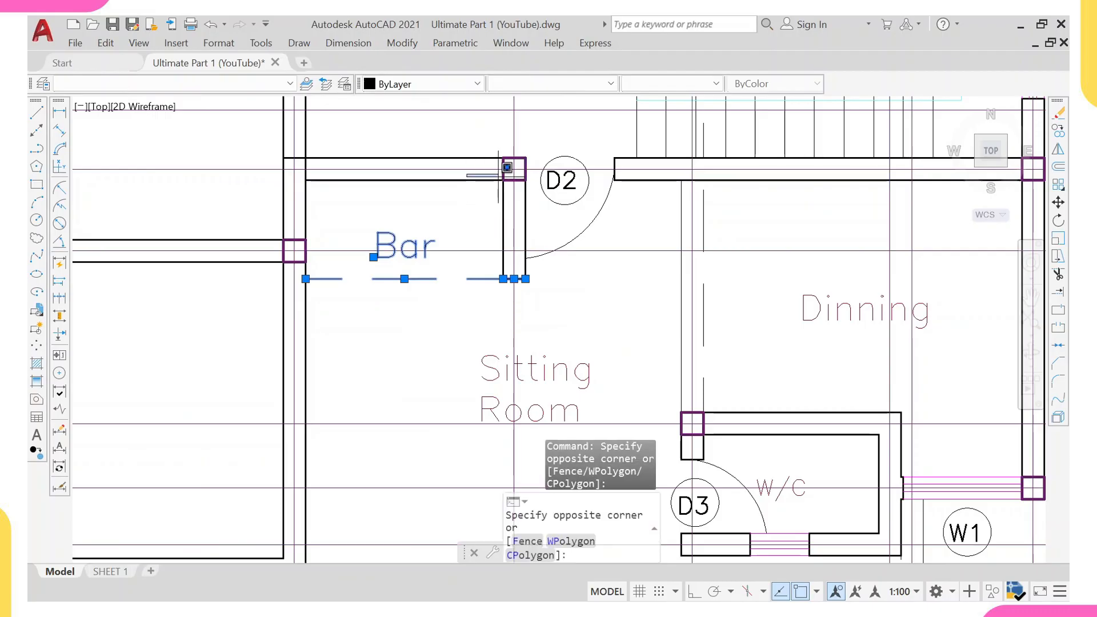
click(668, 322)
click(627, 223)
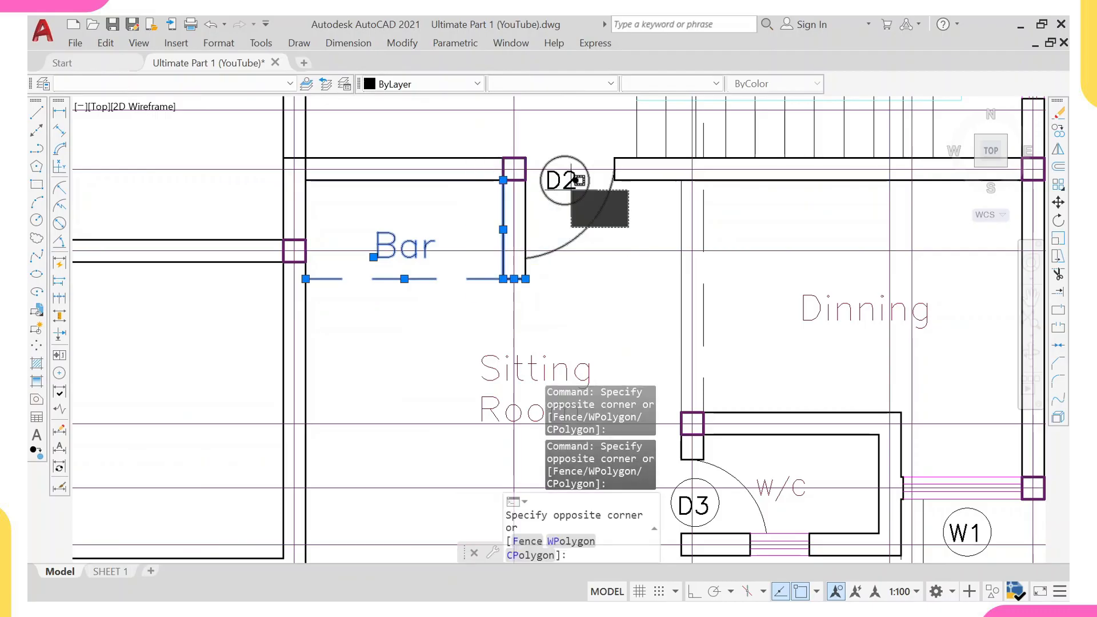
click(572, 201)
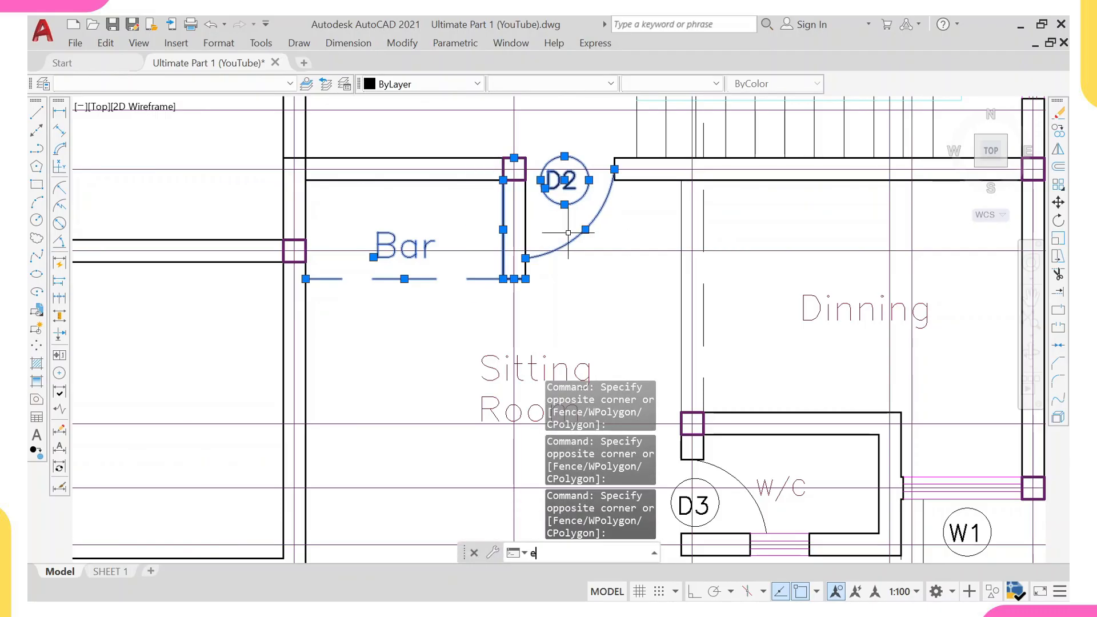
key(Return)
Erase the leftover line of the wall stub near the D2 door.
scroll(566, 237, down, 2)
click(536, 236)
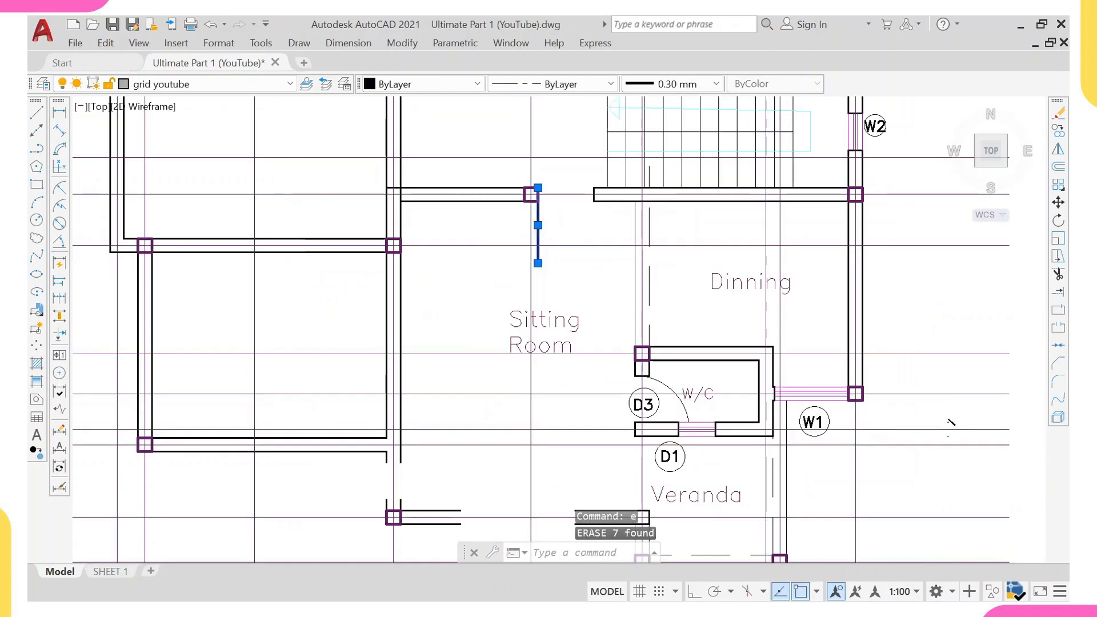
text(e)
key(Return)
Extend the Sitting Room's bottom wall lines across the window and door gaps toward the veranda.
scroll(557, 264, down, 2)
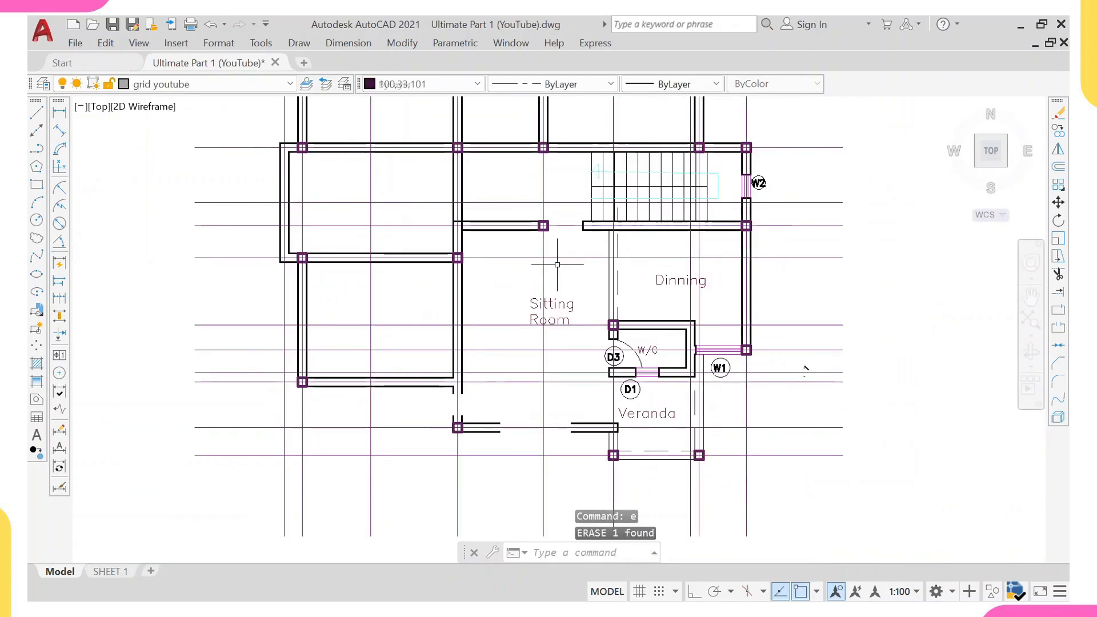
scroll(457, 419, up, 2)
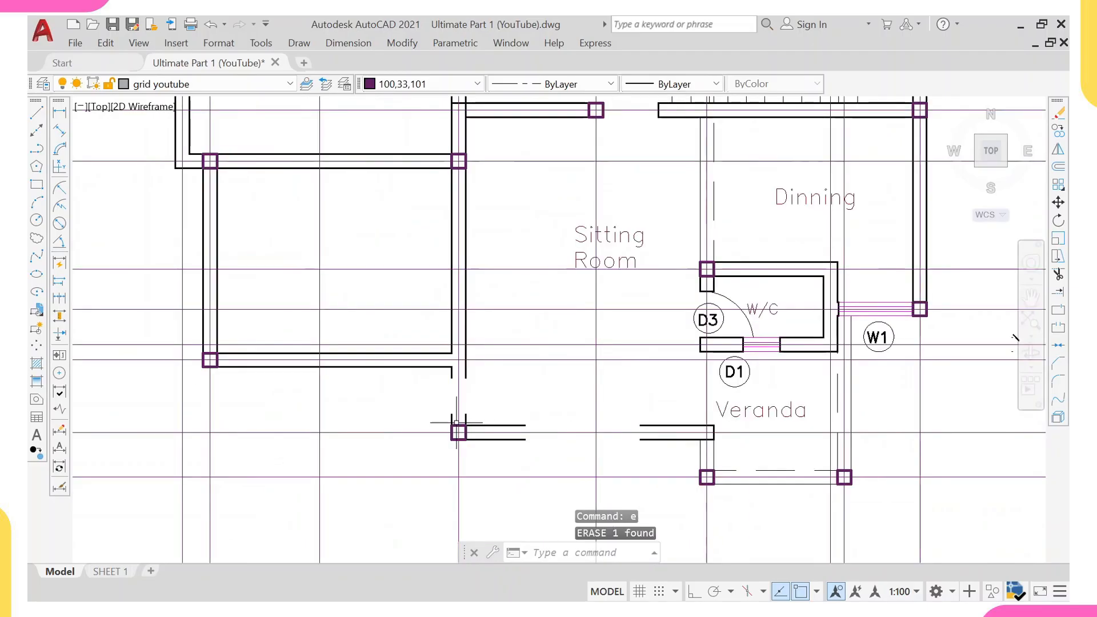
click(458, 433)
text(ex)
key(Return)
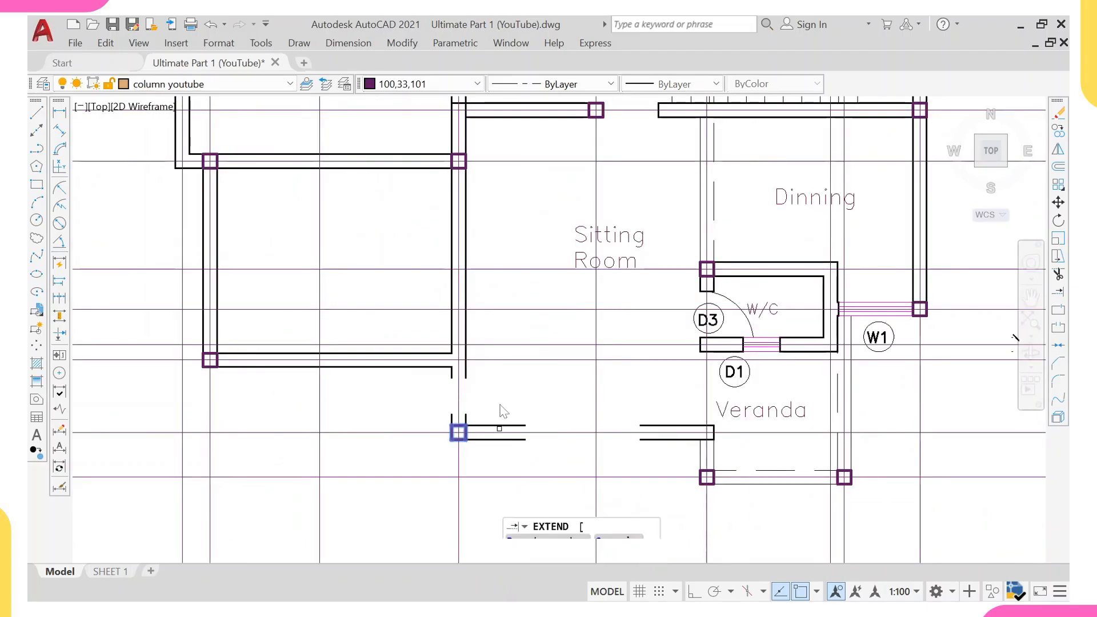
scroll(500, 403, up, 4)
click(413, 333)
click(378, 336)
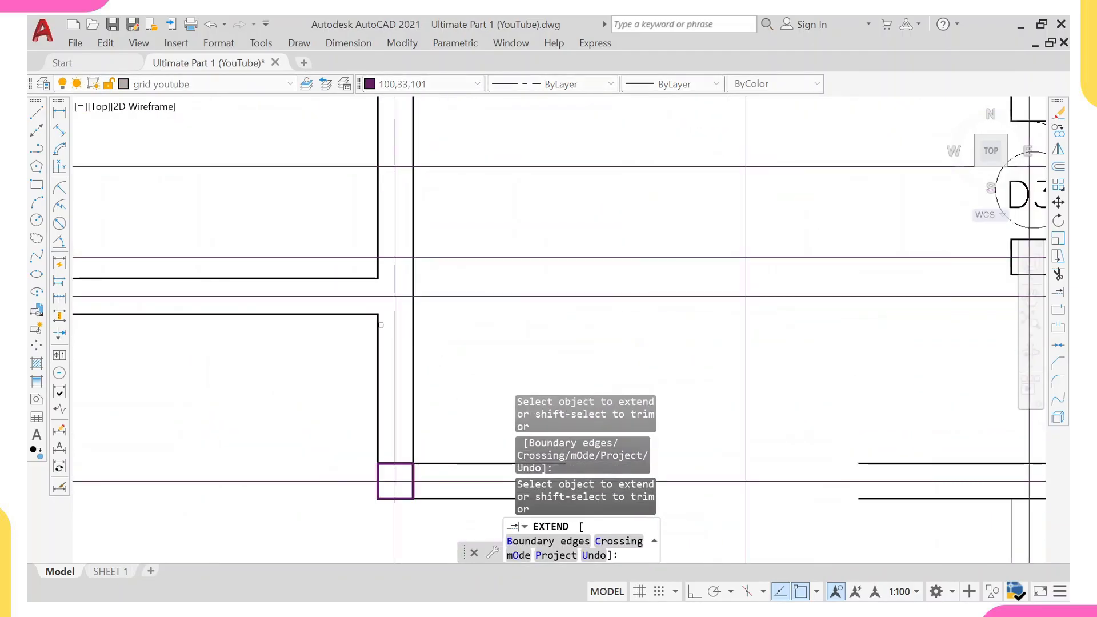
scroll(423, 326, down, 4)
middle_drag(604, 358, 455, 301)
click(451, 326)
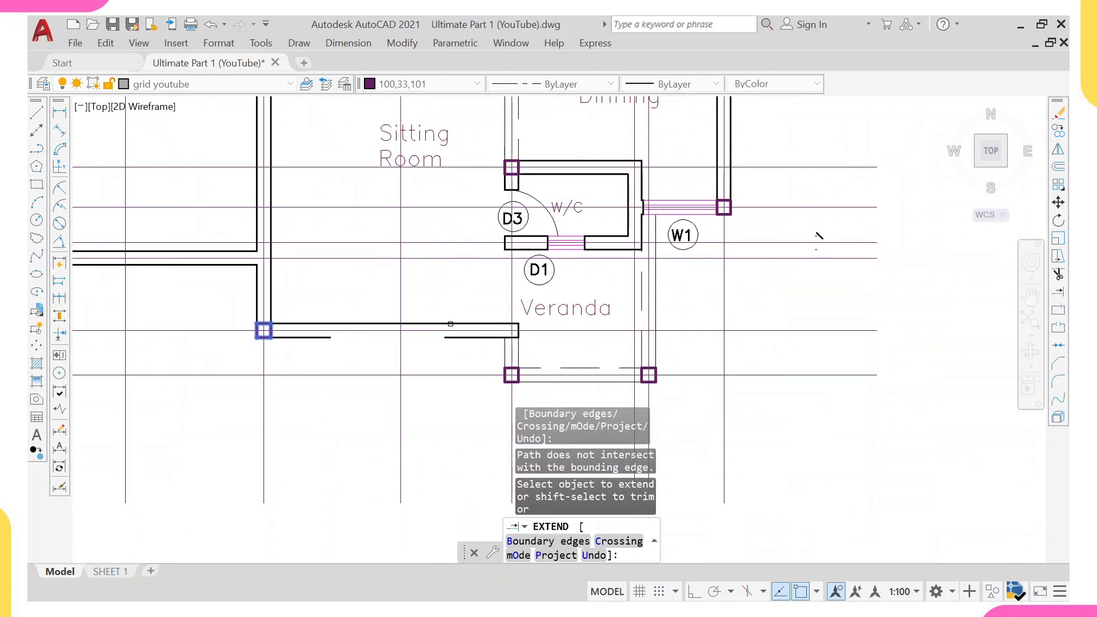
click(448, 338)
scroll(464, 280, down, 5)
middle_drag(479, 235, 459, 319)
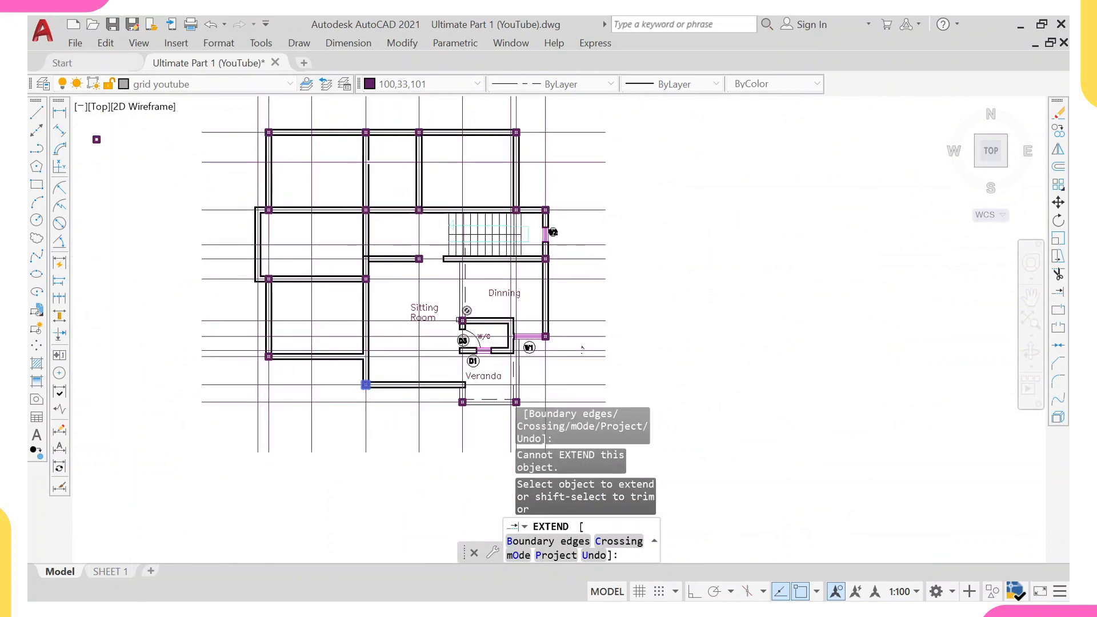
key(Escape)
Erase the short stub line at the left end of the wall below the staircase.
scroll(466, 252, up, 4)
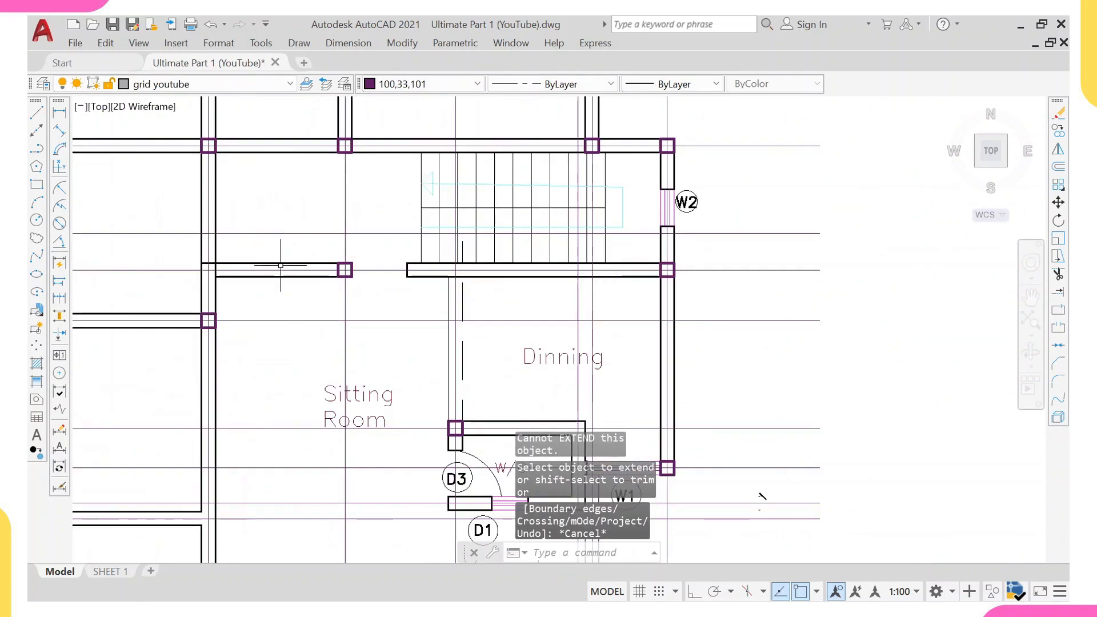
click(381, 253)
click(430, 290)
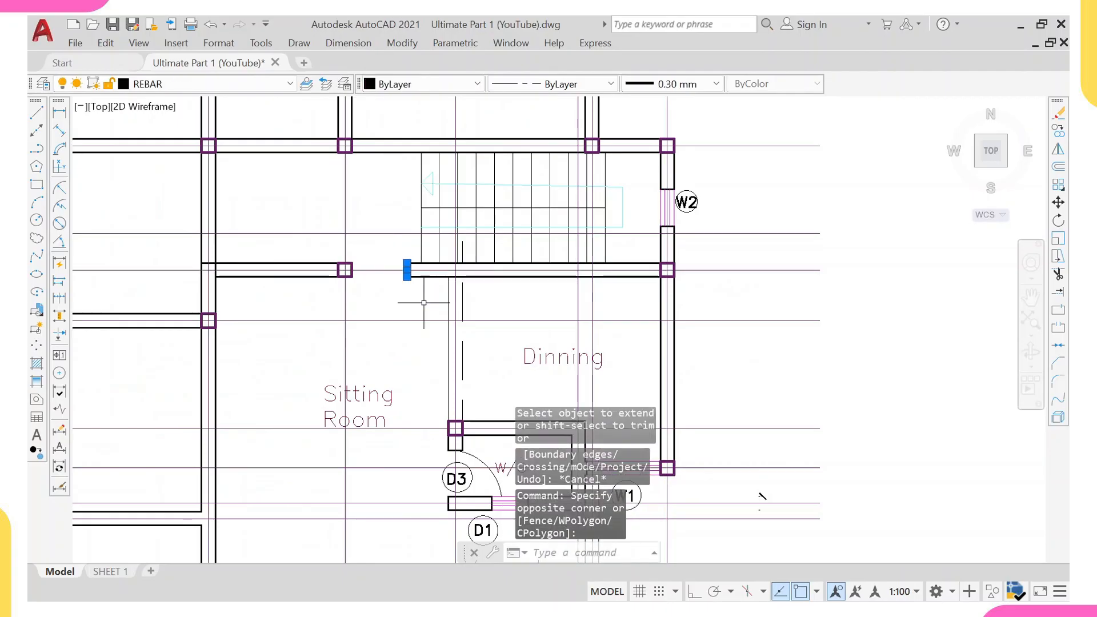
text(E)
key(Return)
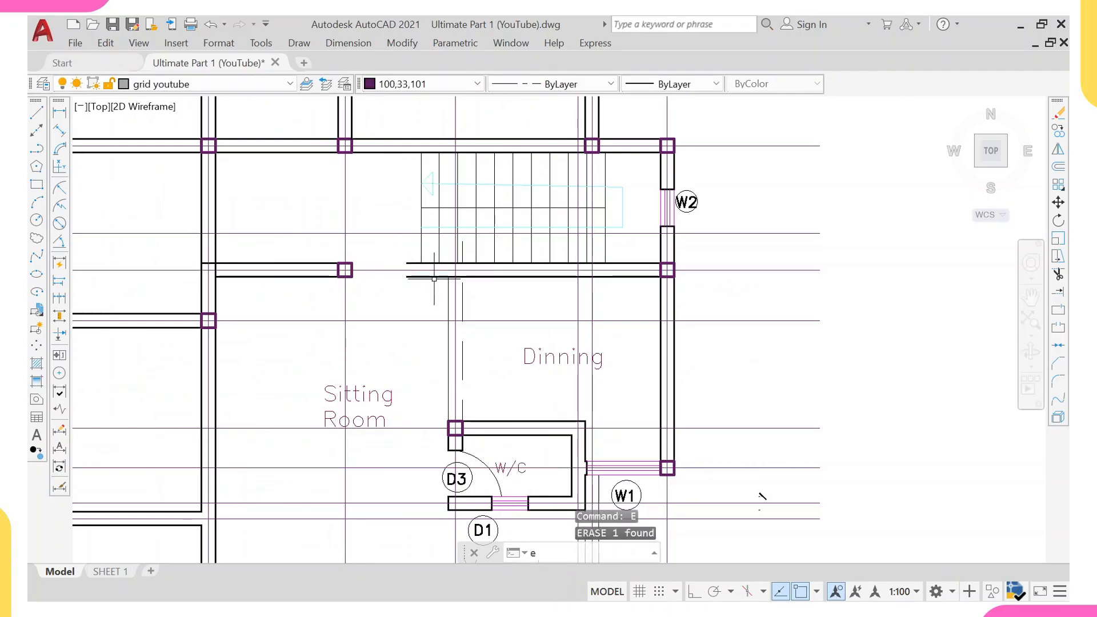
Try to extend the wall line below the staircase toward the Dining wall.
key(Return)
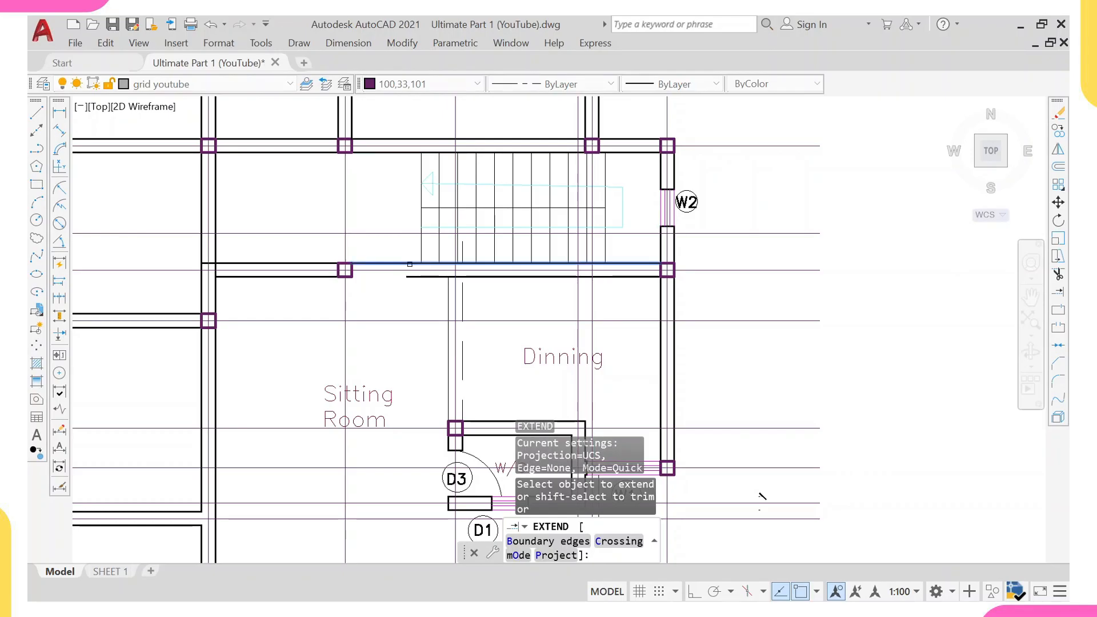
click(411, 264)
scroll(760, 429, down, 3)
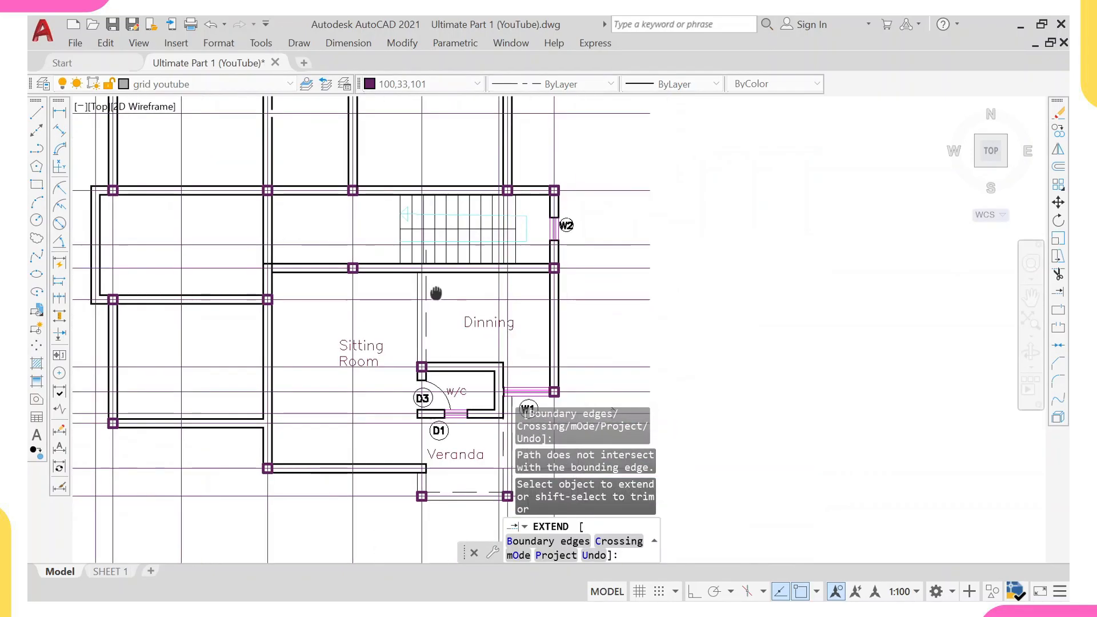
key(Escape)
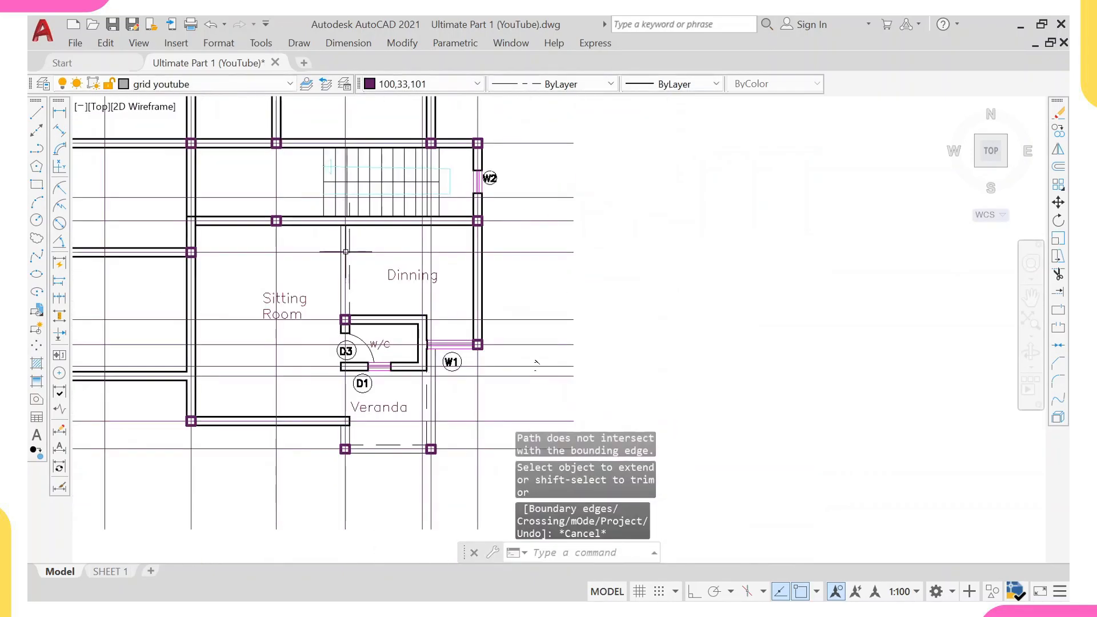
Match the properties of the W/C top wall line onto the two dashed wall lines between Sitting Room and Dining.
scroll(350, 289, up, 2)
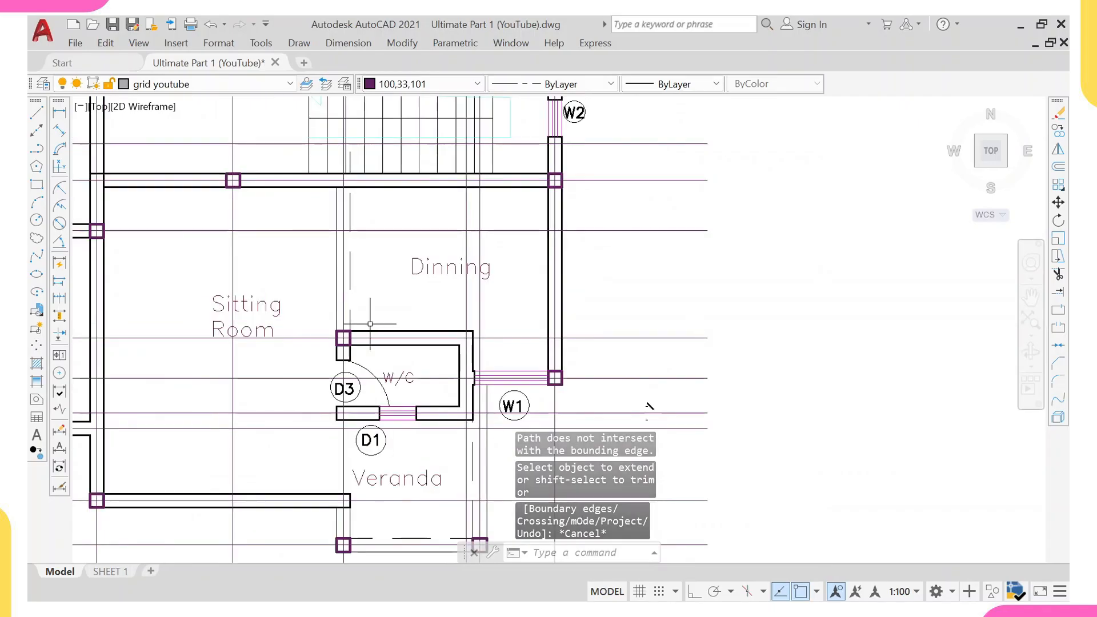
click(372, 325)
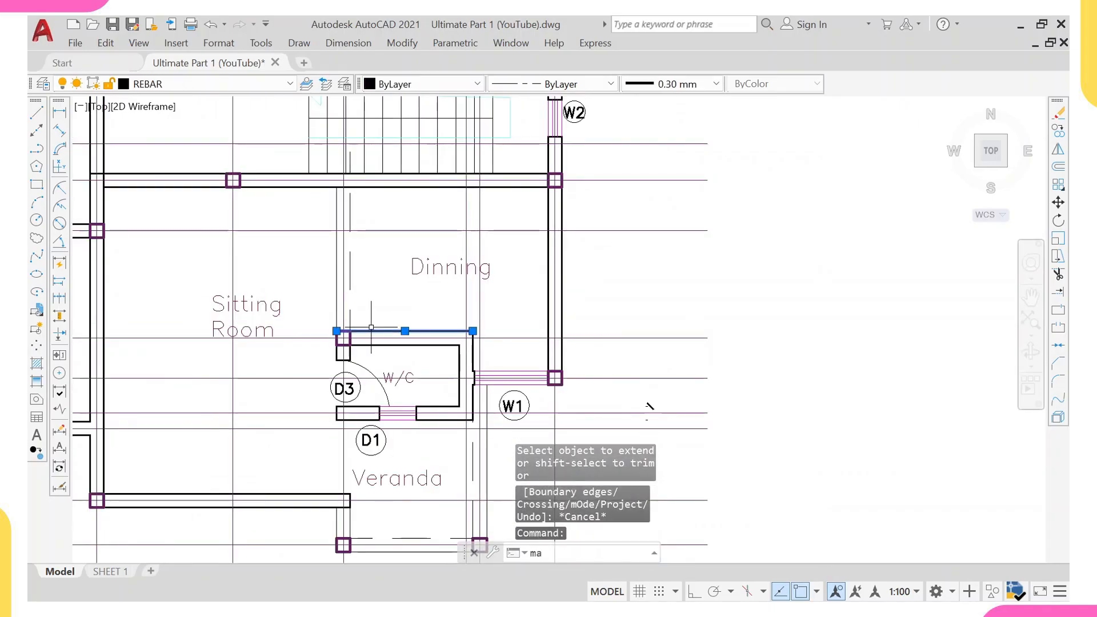
text(ma)
key(Return)
click(349, 275)
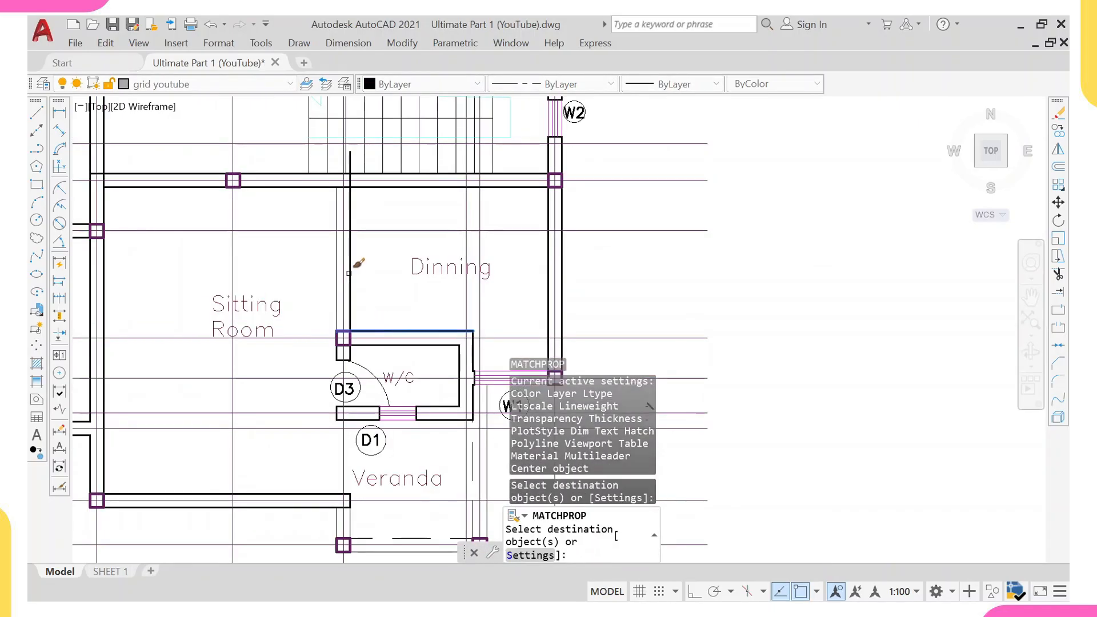
click(338, 274)
key(Escape)
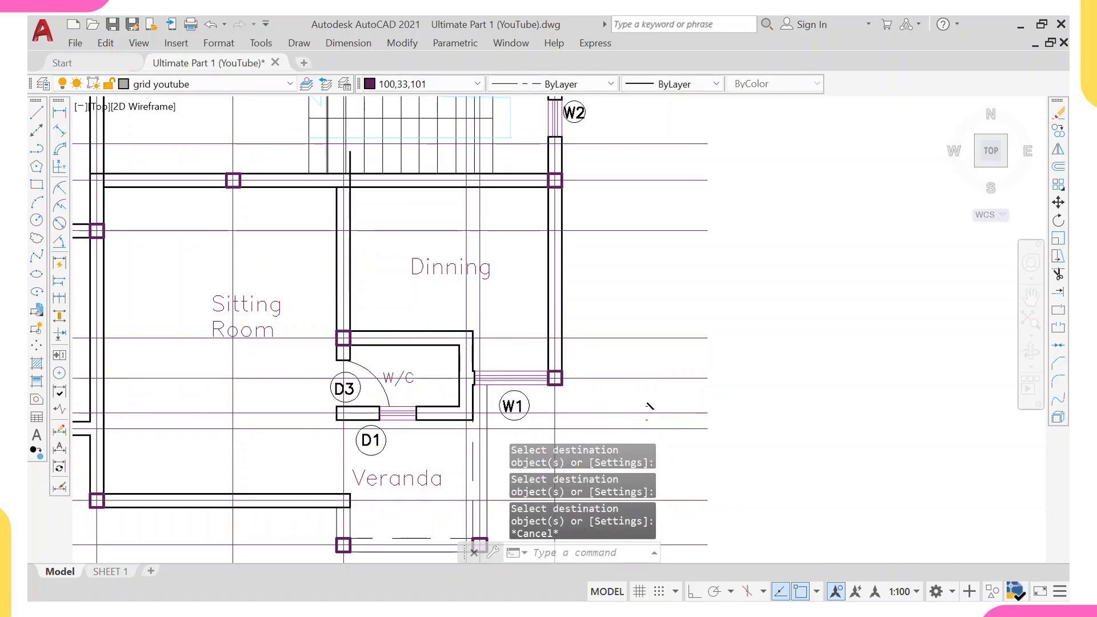
scroll(341, 154, up, 4)
click(363, 152)
click(362, 149)
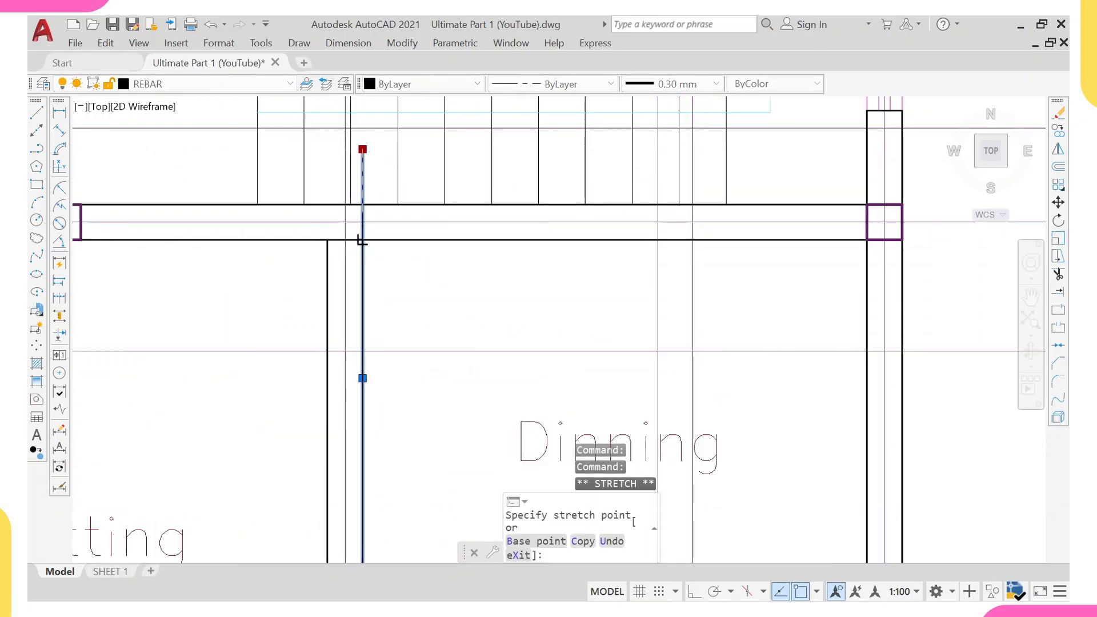
key(Escape)
scroll(368, 240, down, 8)
scroll(372, 252, up, 5)
scroll(356, 241, up, 2)
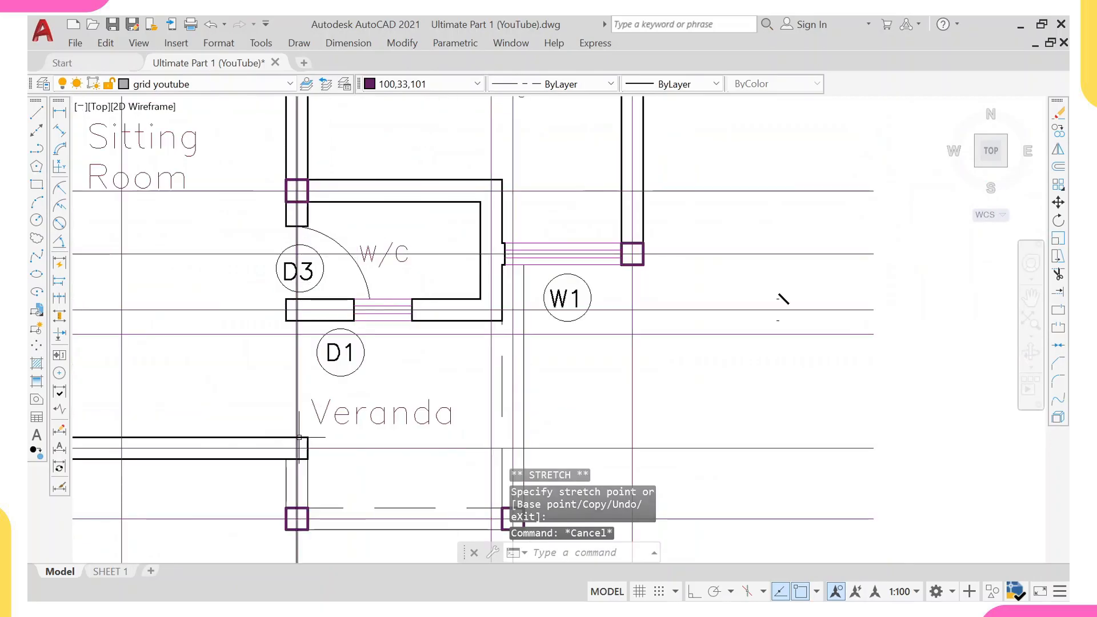
Extend the vertical wall lines beside the W/C down to the Sitting Room's bottom wall near the veranda.
click(299, 437)
text(ex)
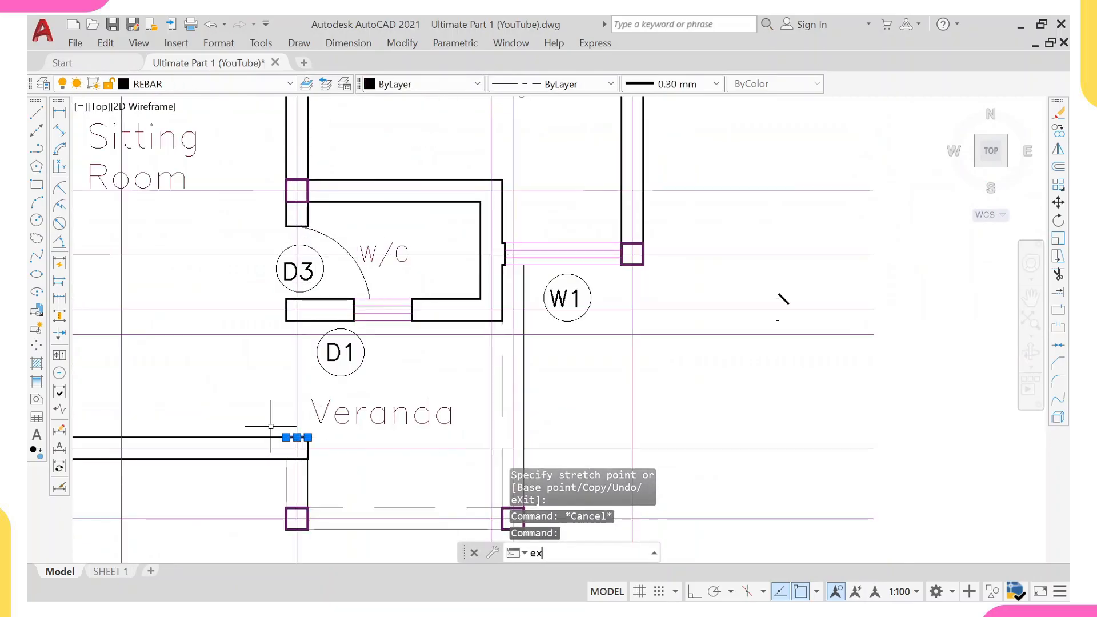
key(Return)
scroll(296, 271, down, 2)
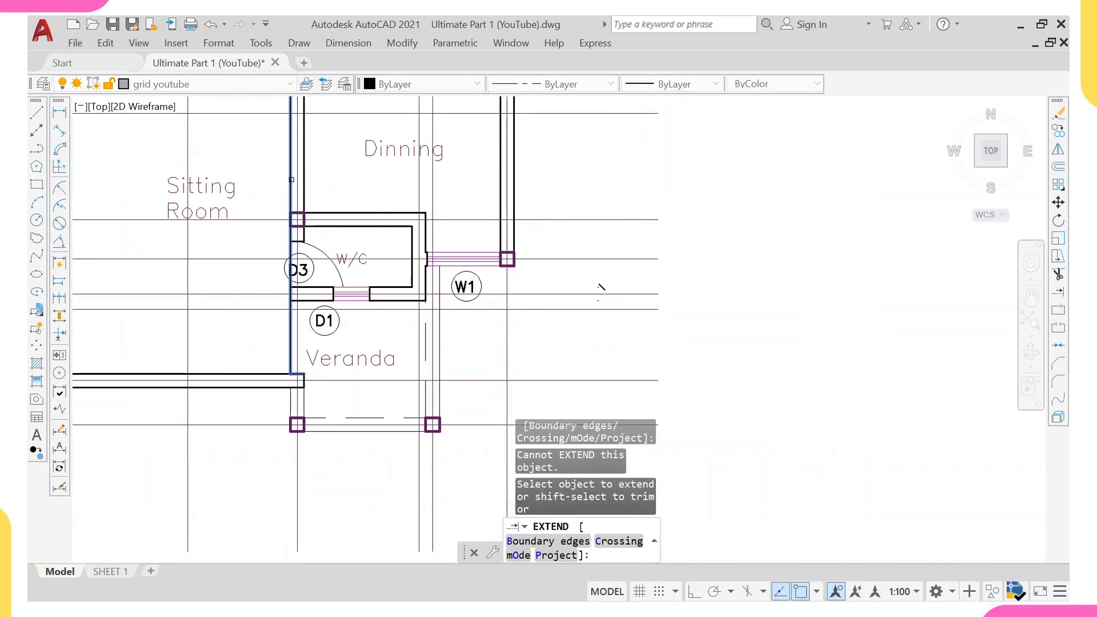
click(292, 179)
click(303, 175)
scroll(303, 176, down, 2)
click(299, 280)
scroll(293, 284, down, 2)
click(294, 285)
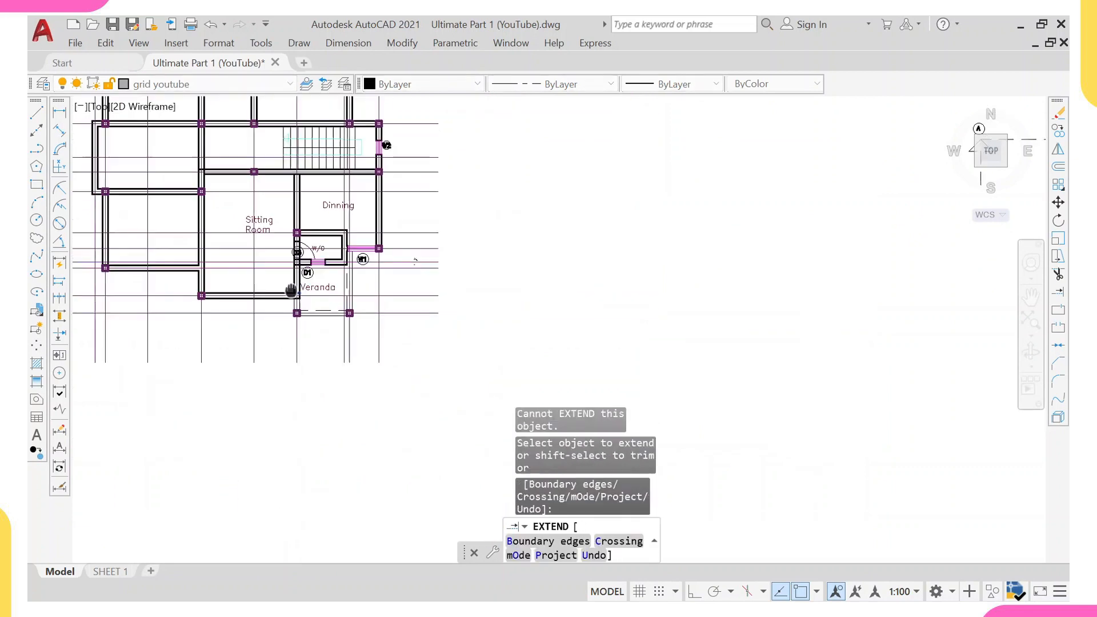
key(Escape)
Add a linear dimension across the Sitting Room from the left column to the Dining wall.
middle_drag(234, 213, 283, 260)
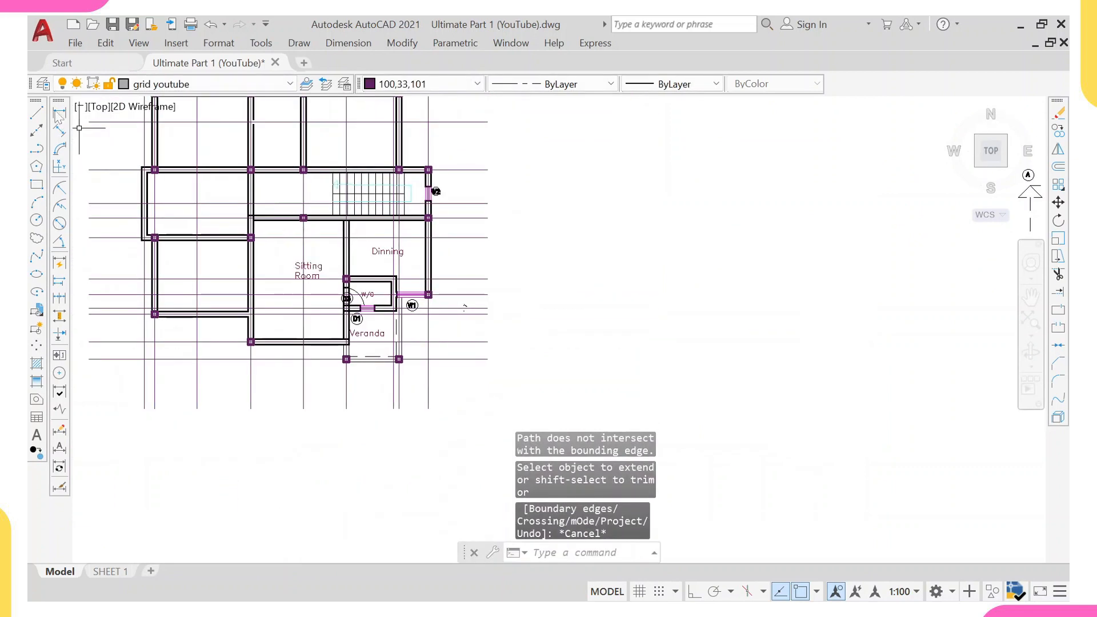
click(61, 111)
scroll(268, 219, up, 4)
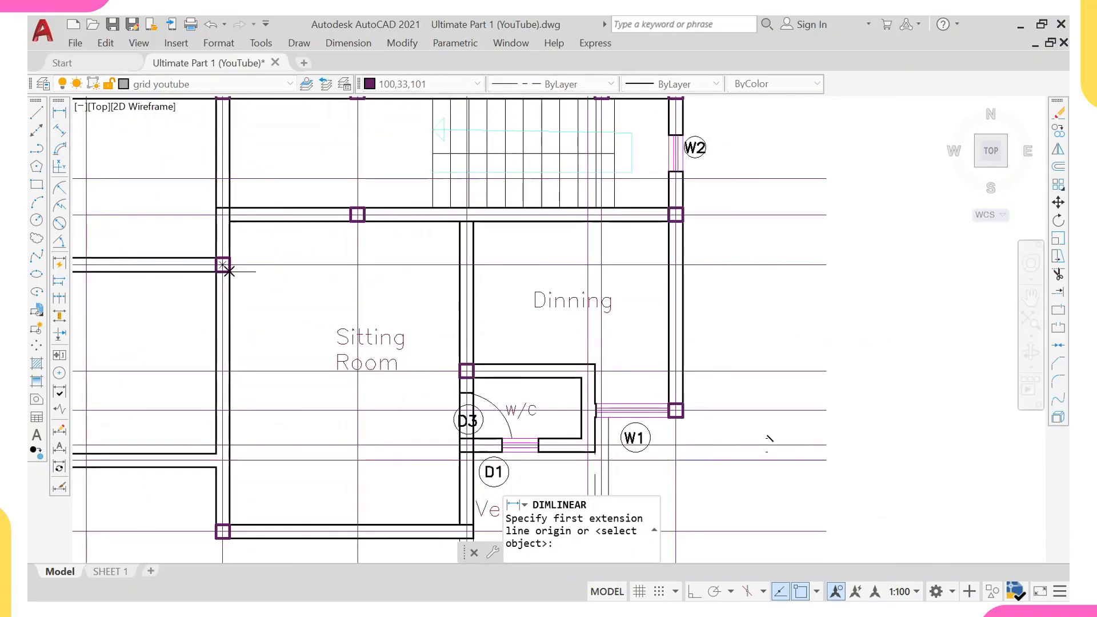
scroll(224, 266, up, 4)
click(233, 235)
scroll(359, 187, down, 4)
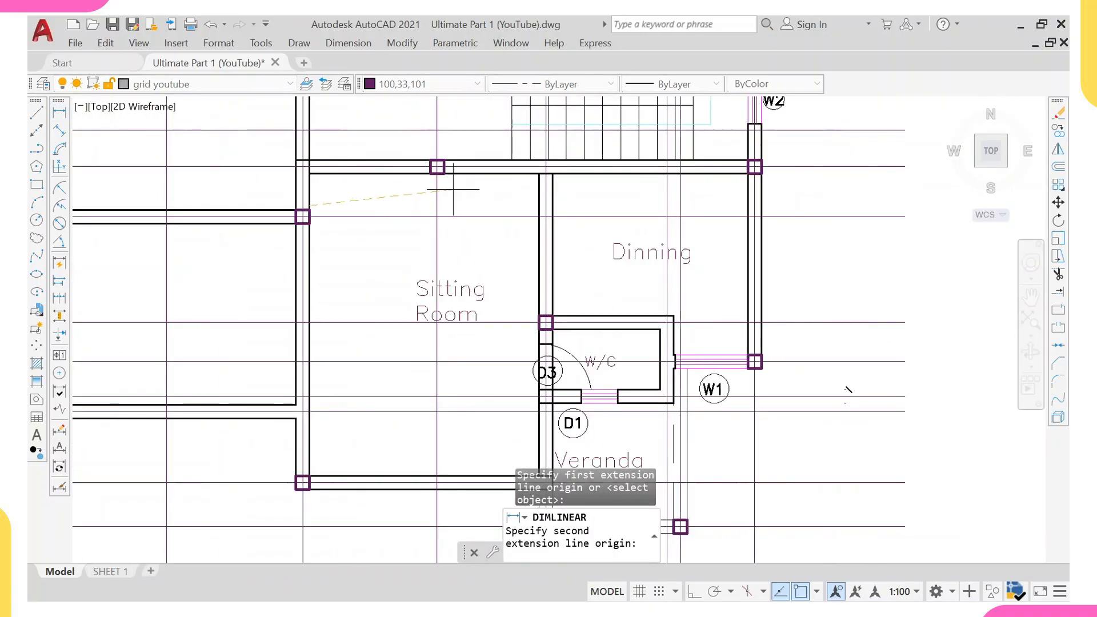
click(538, 207)
click(507, 207)
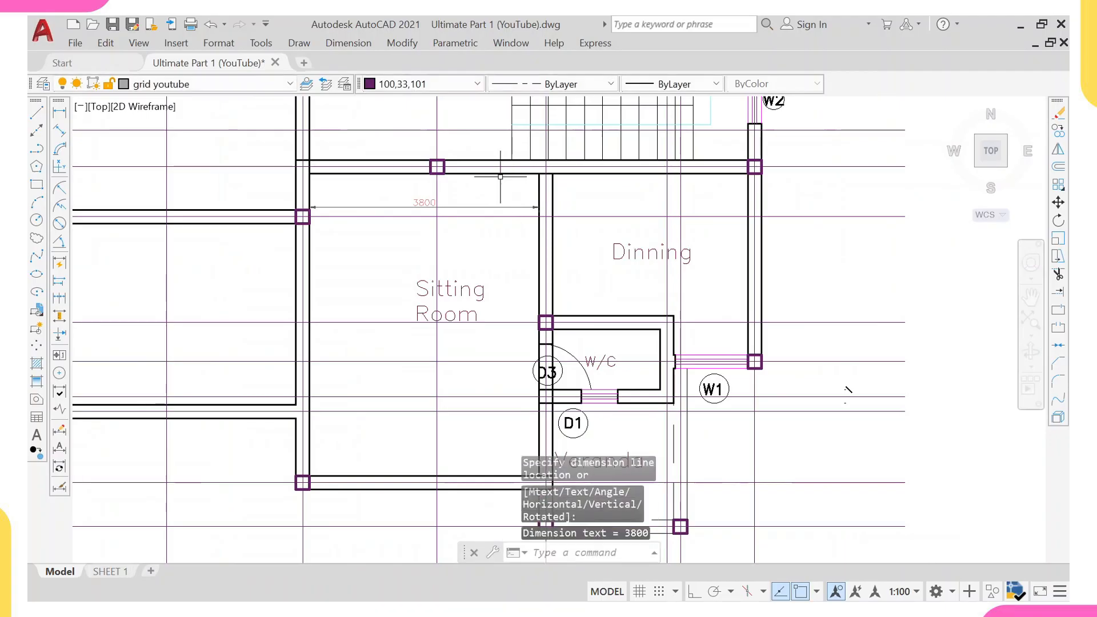
right_click(508, 179)
click(514, 189)
click(502, 173)
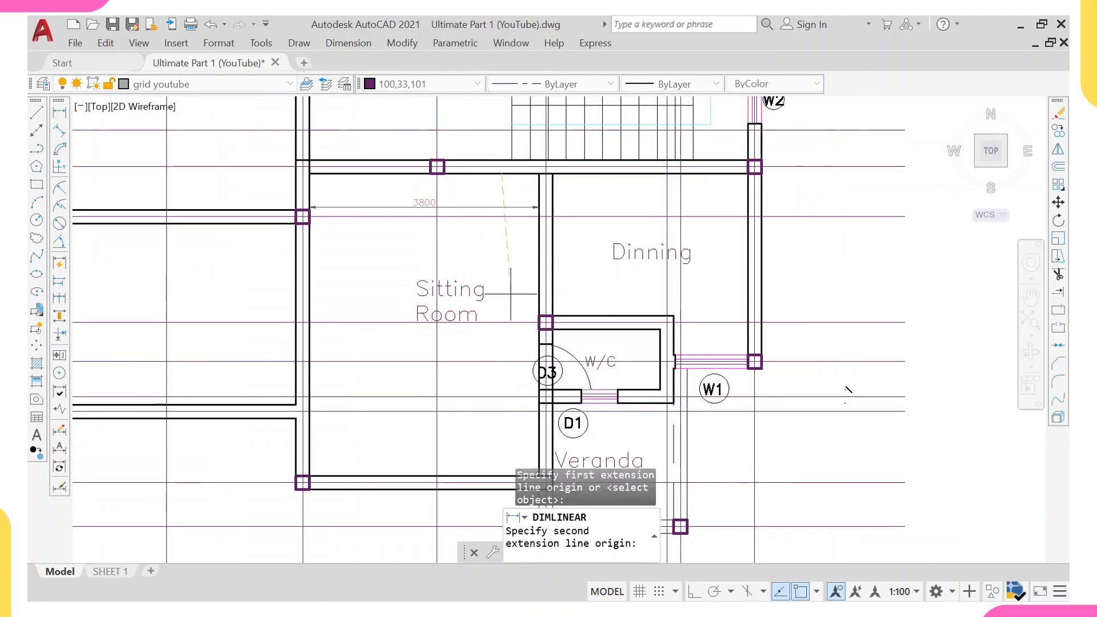
click(482, 475)
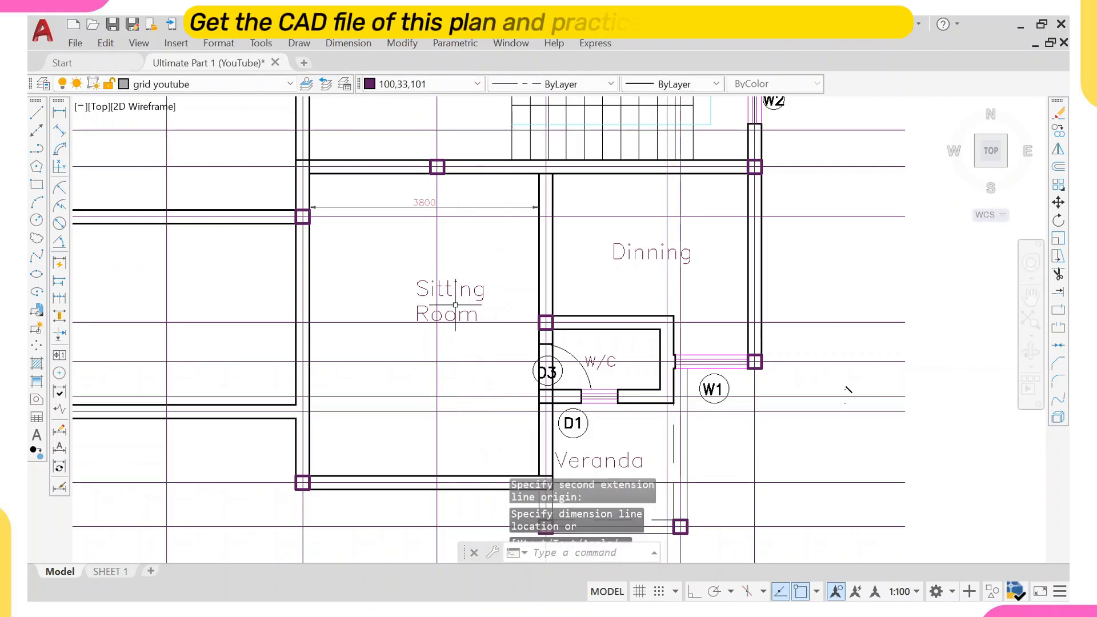
key(Escape)
Erase the linear dimension across the Sitting Room.
click(451, 206)
key(e)
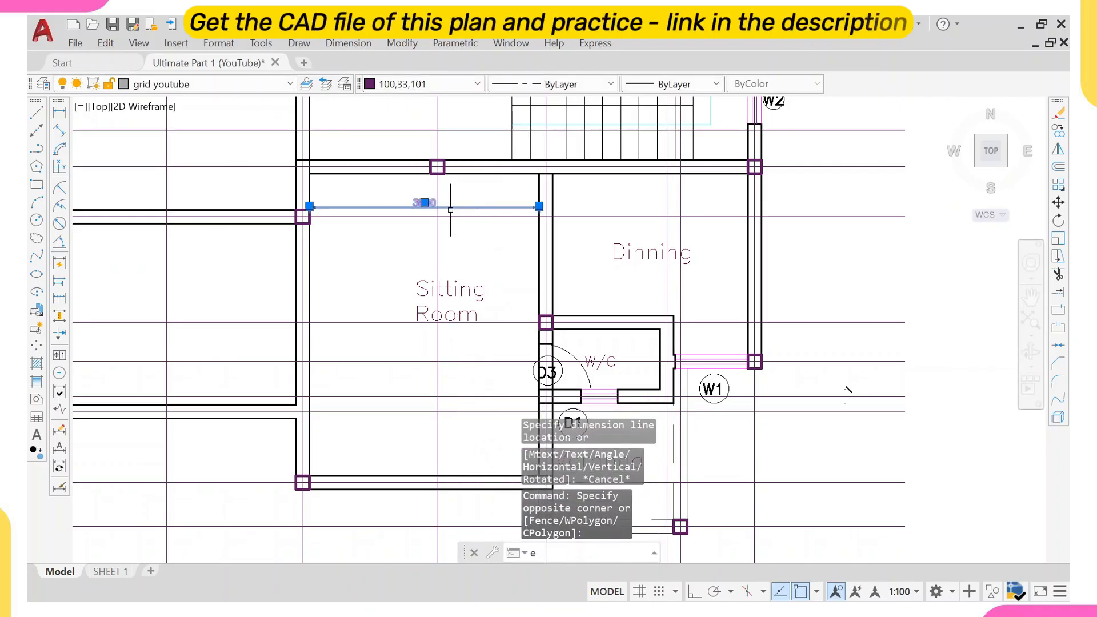
key(Return)
scroll(138, 206, down, 2)
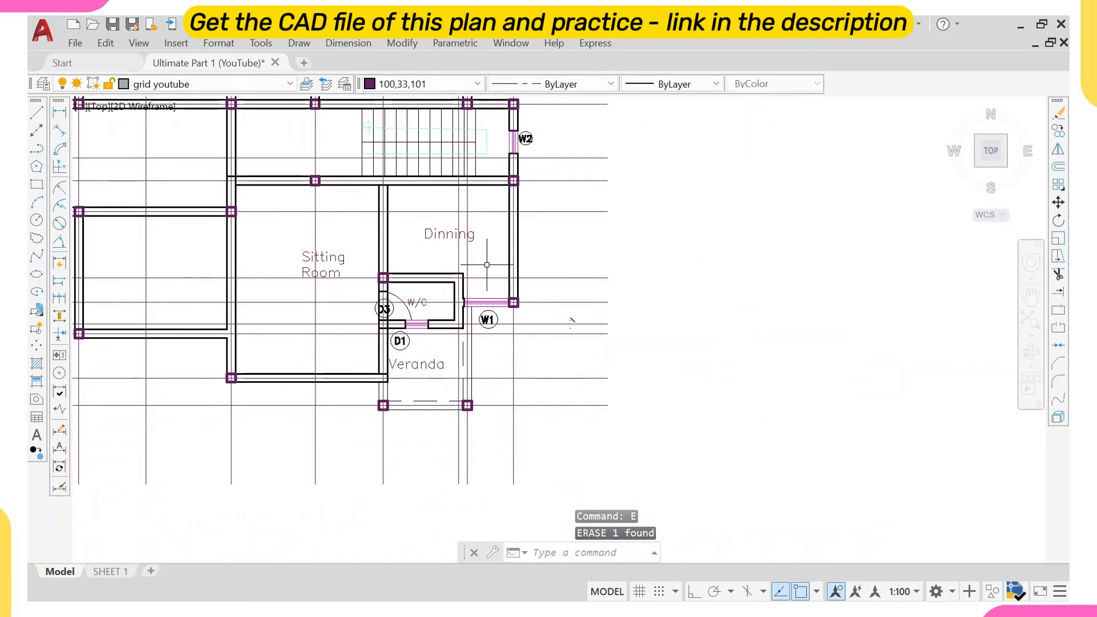
middle_drag(487, 265, 439, 322)
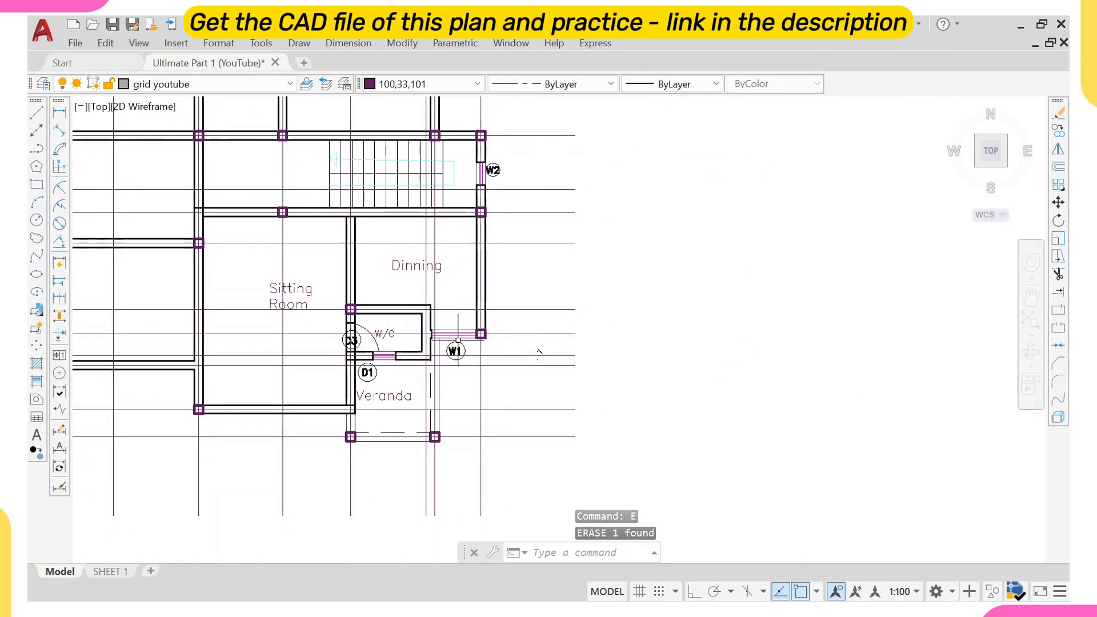
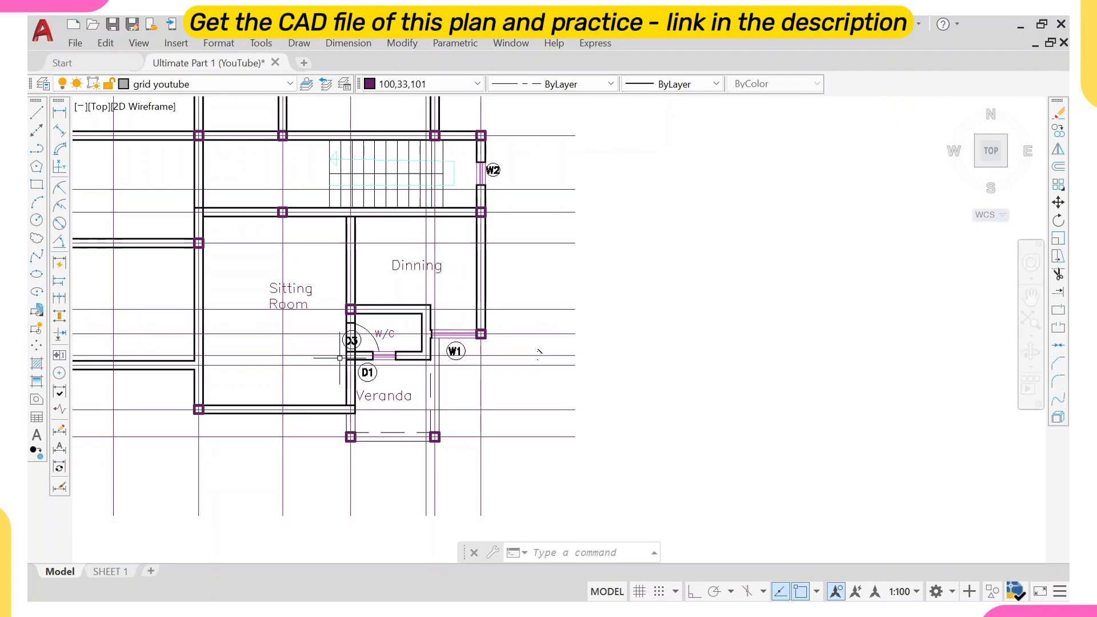
Compare the W/C and Veranda area of the working plan with the original first floor plan.
scroll(408, 318, down, 4)
scroll(419, 320, up, 4)
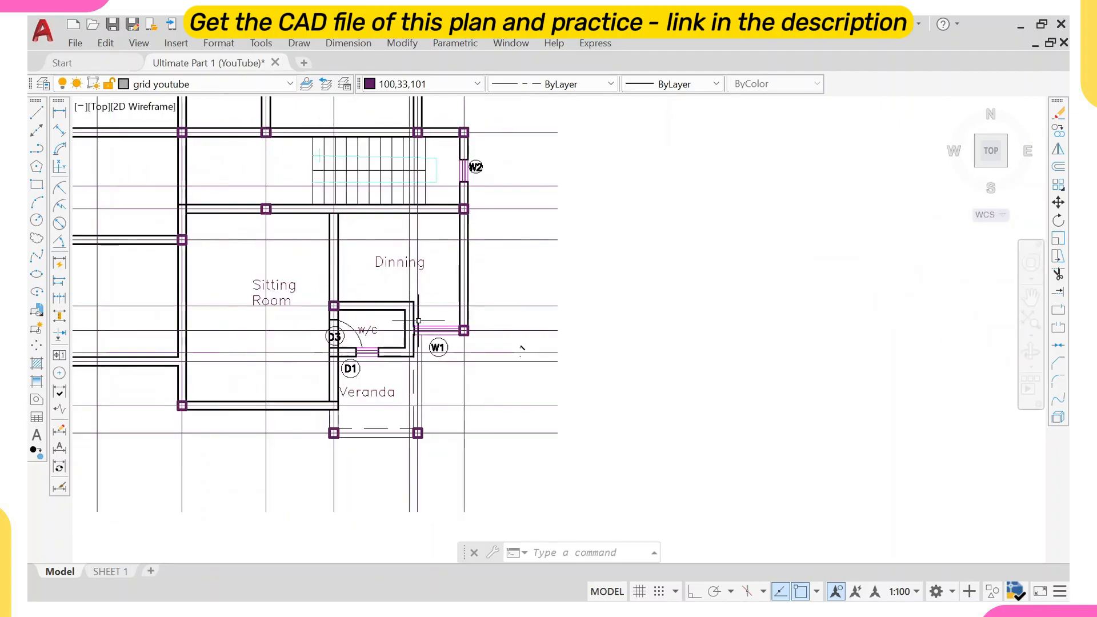
scroll(436, 322, down, 3)
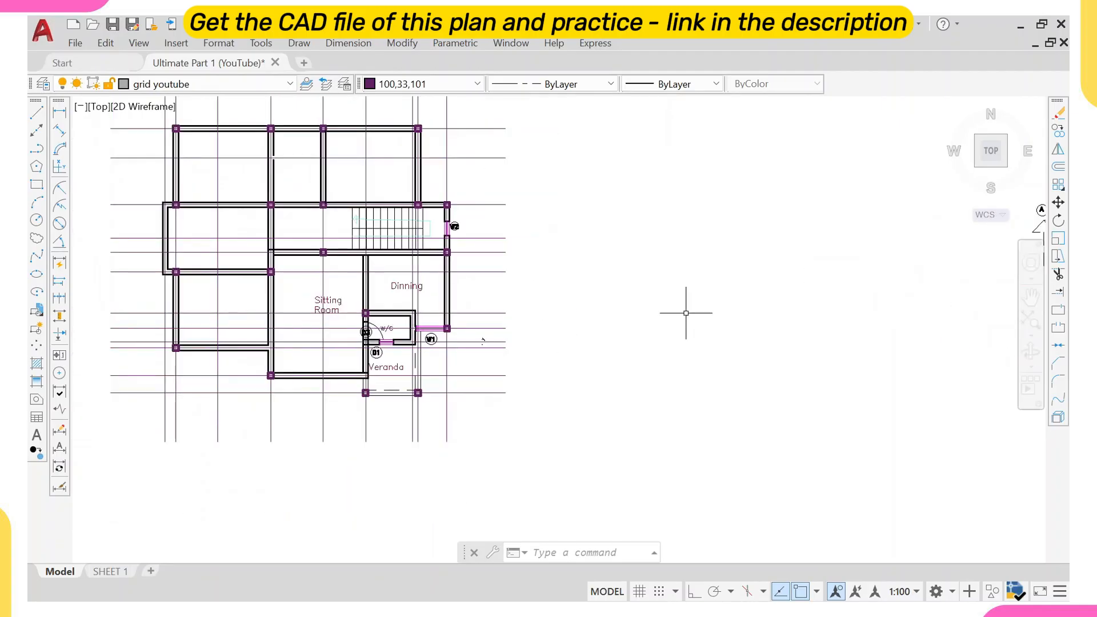
scroll(687, 313, down, 3)
mouse_move(744, 310)
middle_down()
mouse_move(710, 321)
mouse_move(331, 297)
middle_up()
middle_drag(593, 291, 312, 307)
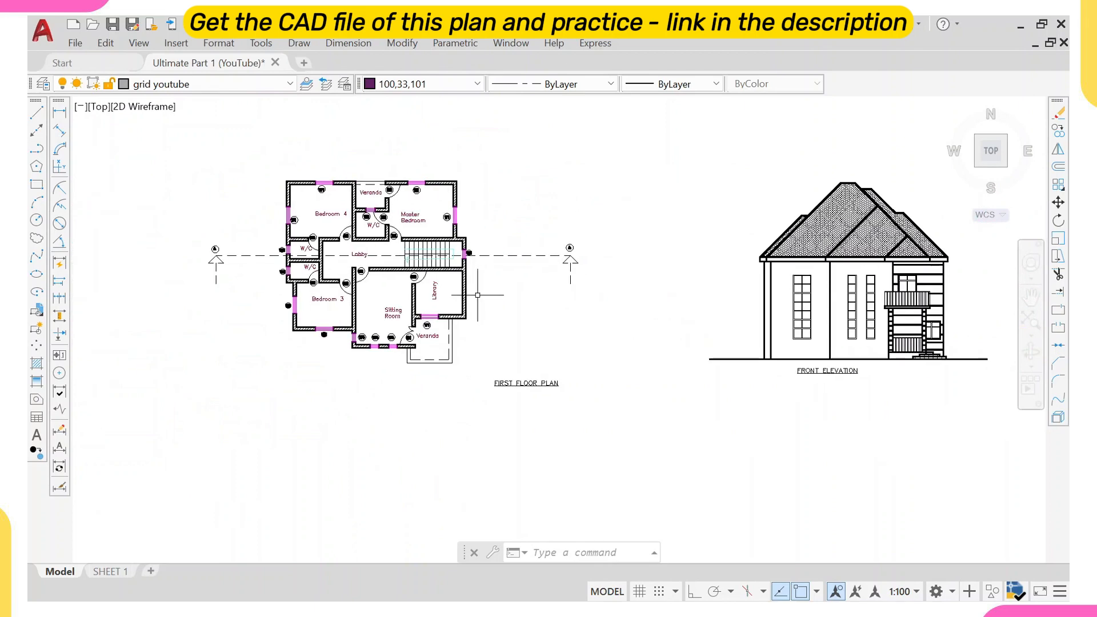
scroll(444, 316, up, 2)
scroll(446, 317, up, 4)
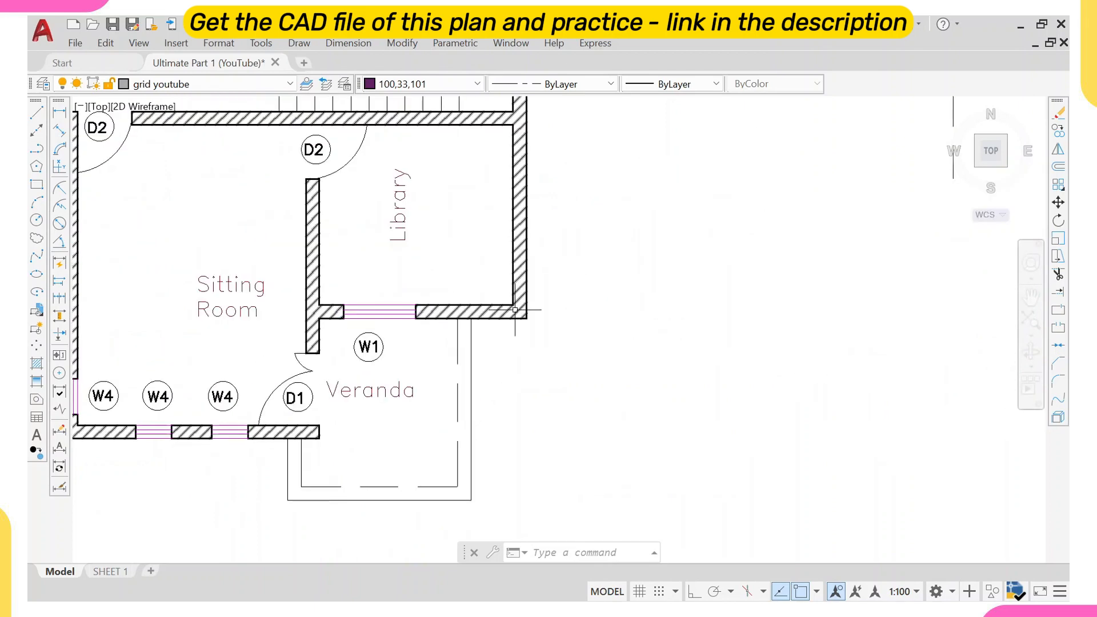
scroll(508, 316, down, 10)
scroll(274, 334, up, 2)
scroll(272, 311, up, 2)
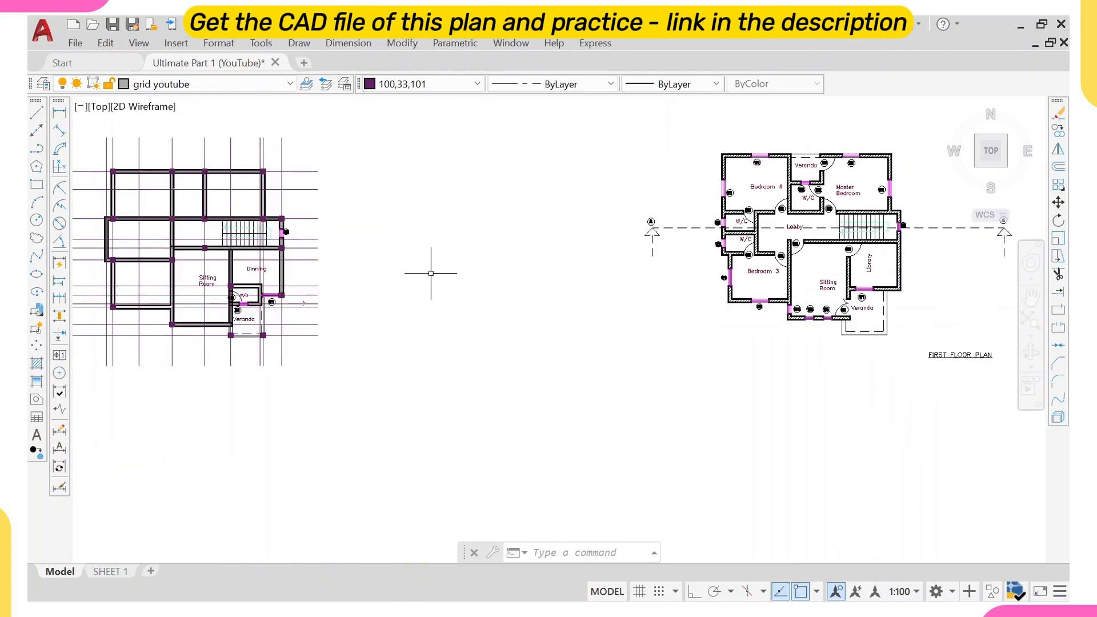
scroll(901, 288, up, 4)
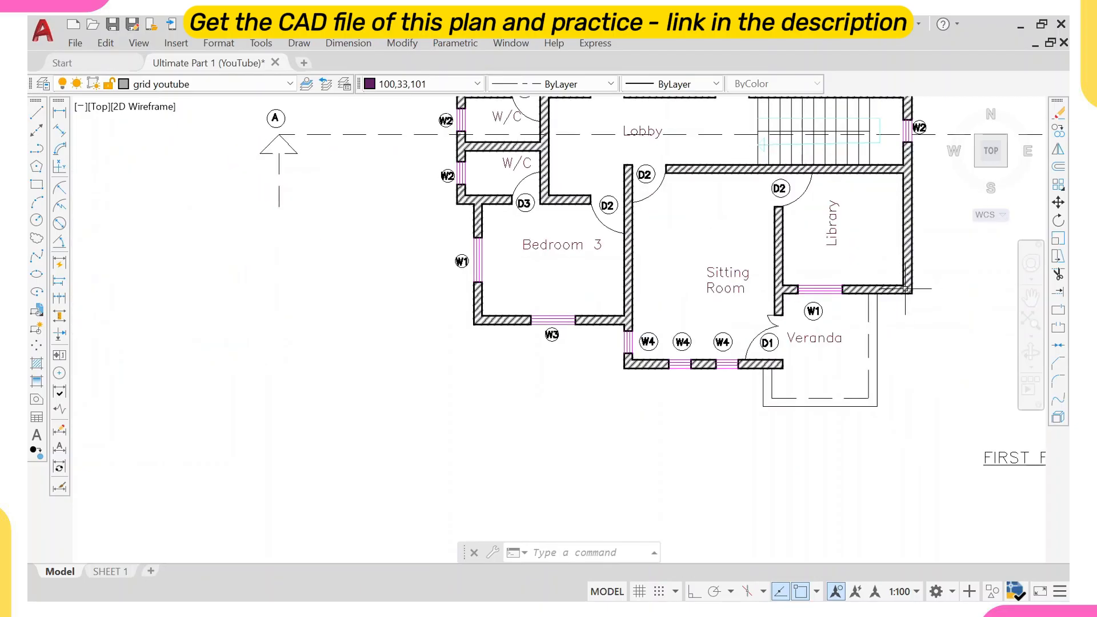
scroll(782, 303, down, 3)
scroll(342, 327, up, 3)
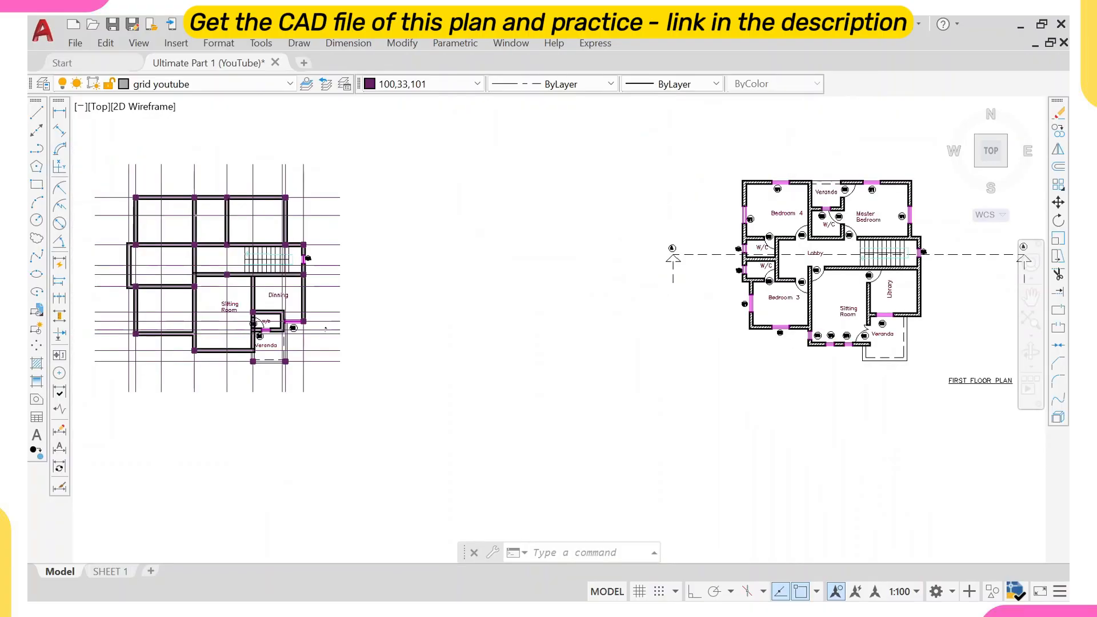
scroll(343, 327, up, 4)
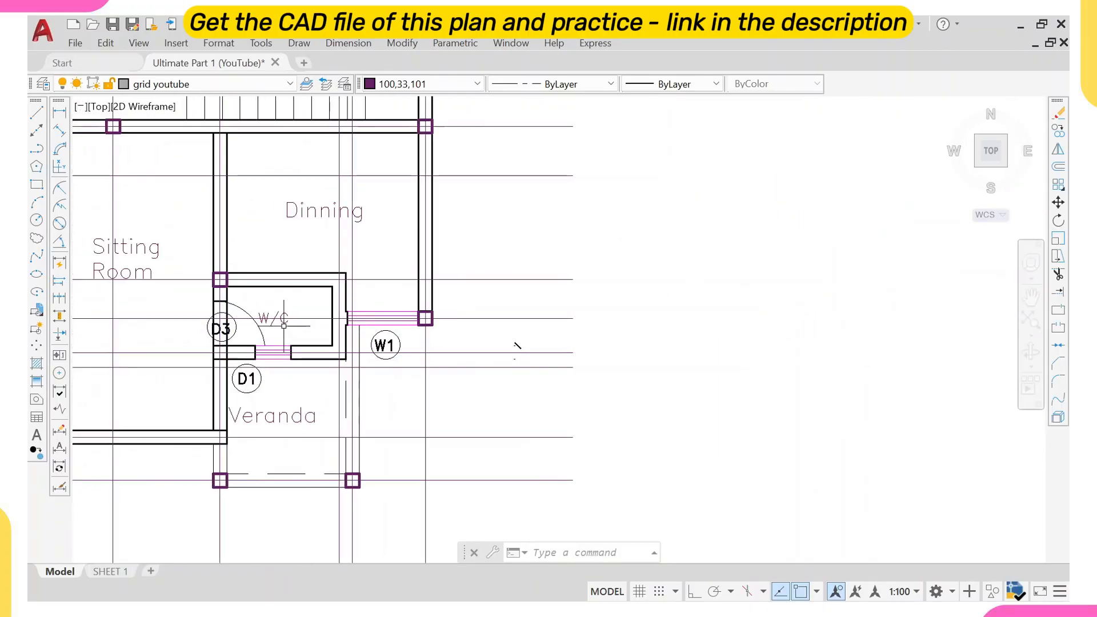
scroll(376, 330, down, 5)
scroll(408, 334, up, 3)
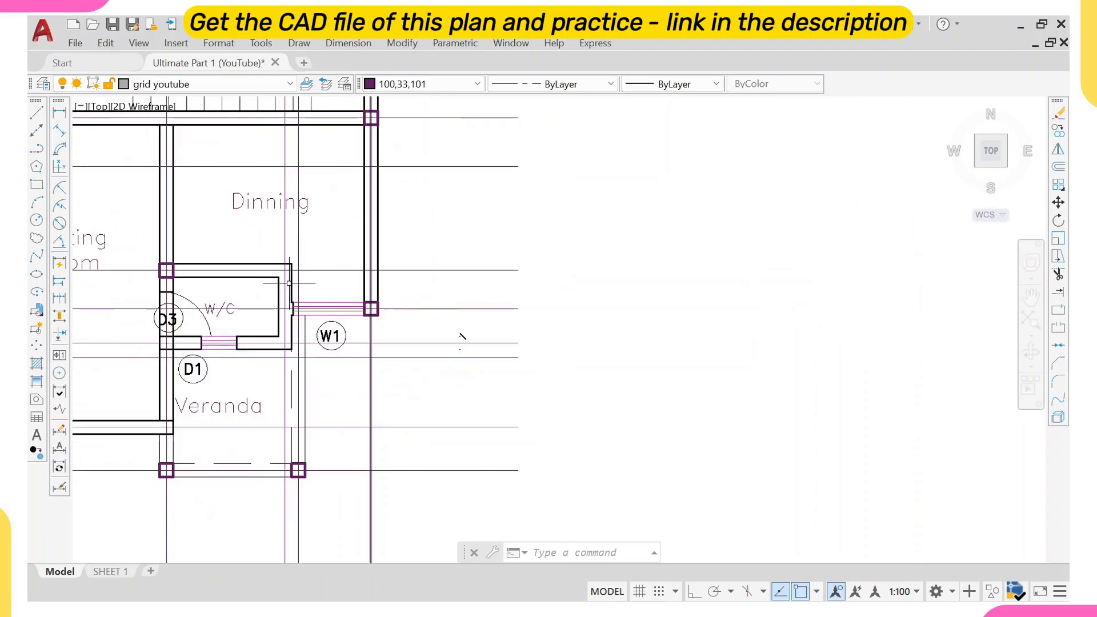
scroll(465, 336, up, 2)
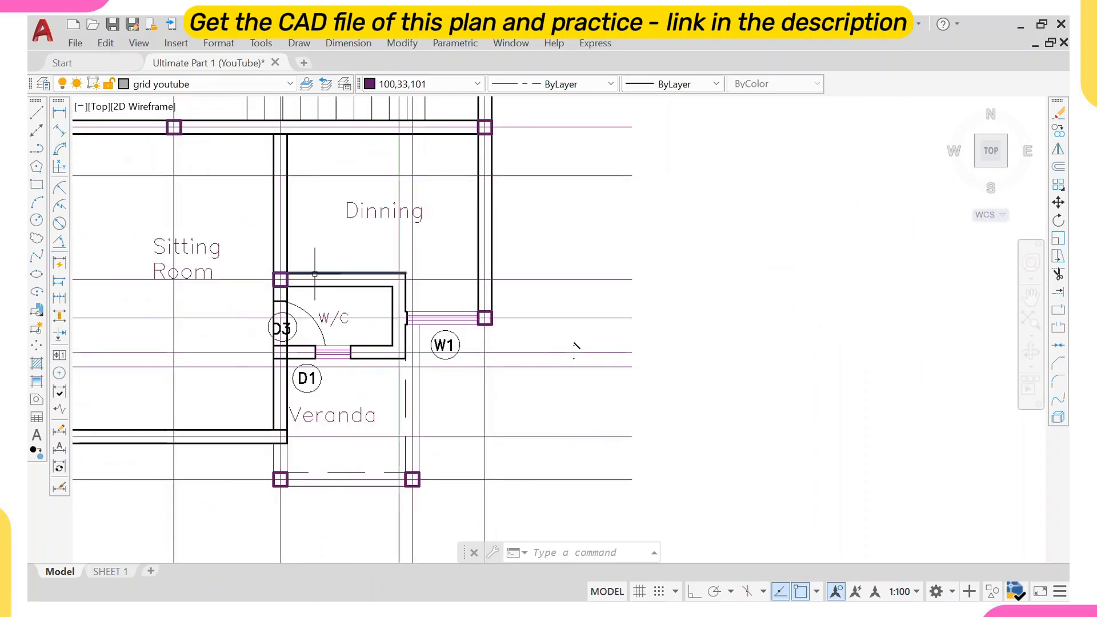
Erase the W/C walls, its door and the window lines beside it.
click(325, 284)
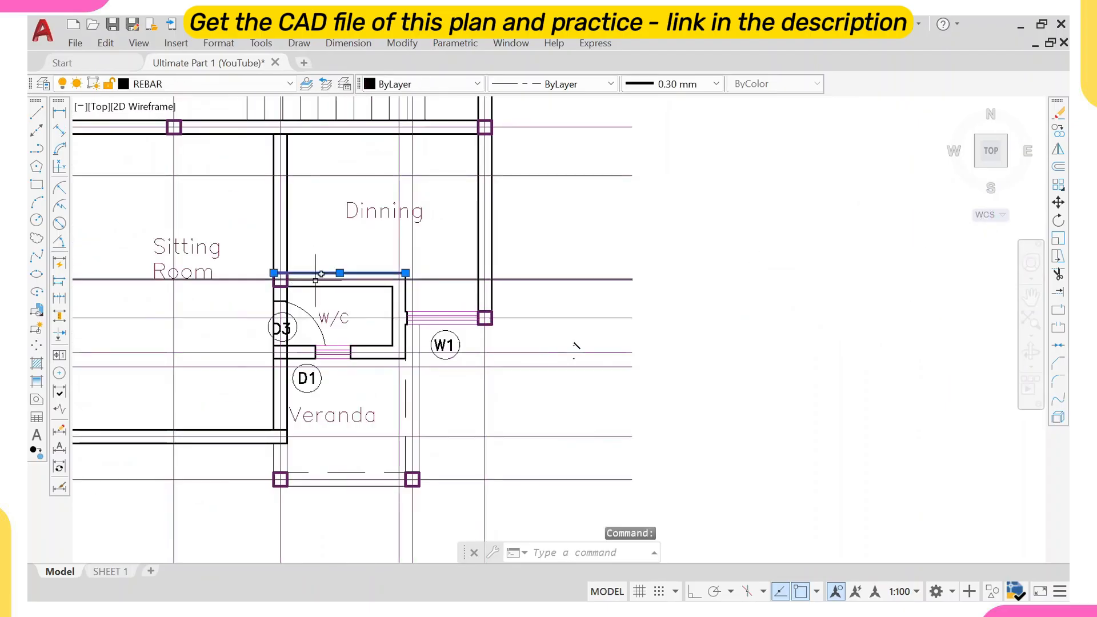
scroll(411, 294, up, 2)
click(408, 291)
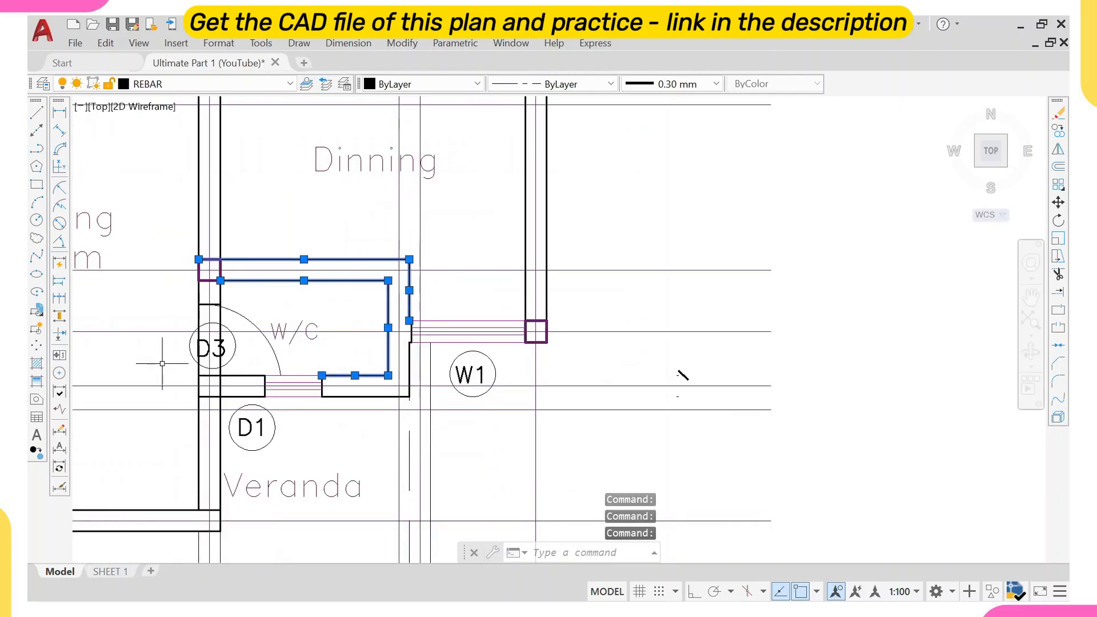
click(159, 297)
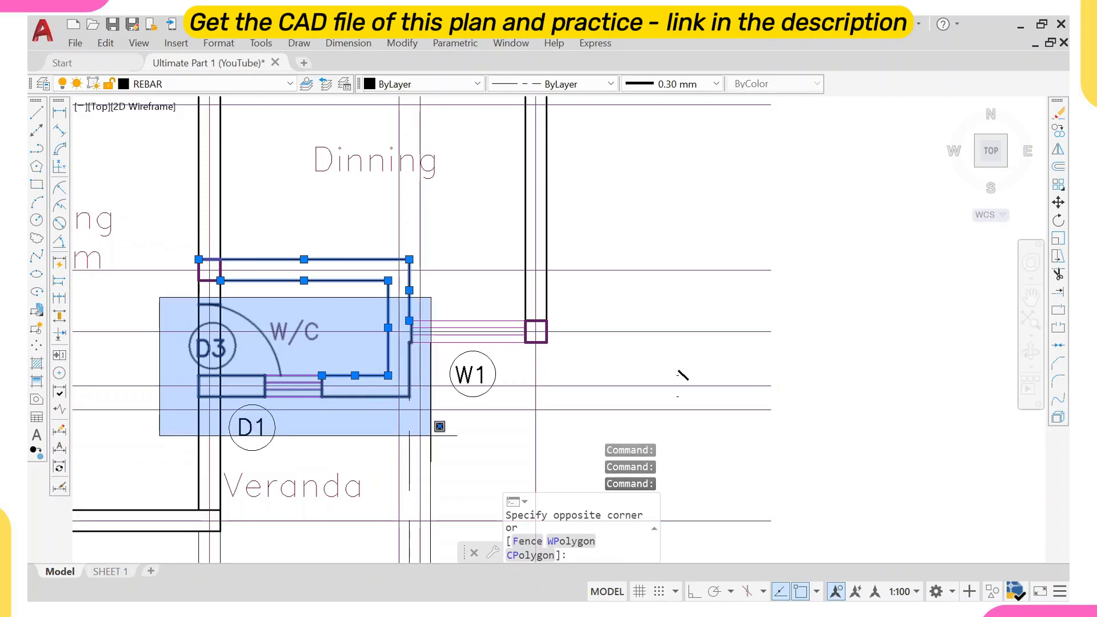
scroll(440, 427, down, 5)
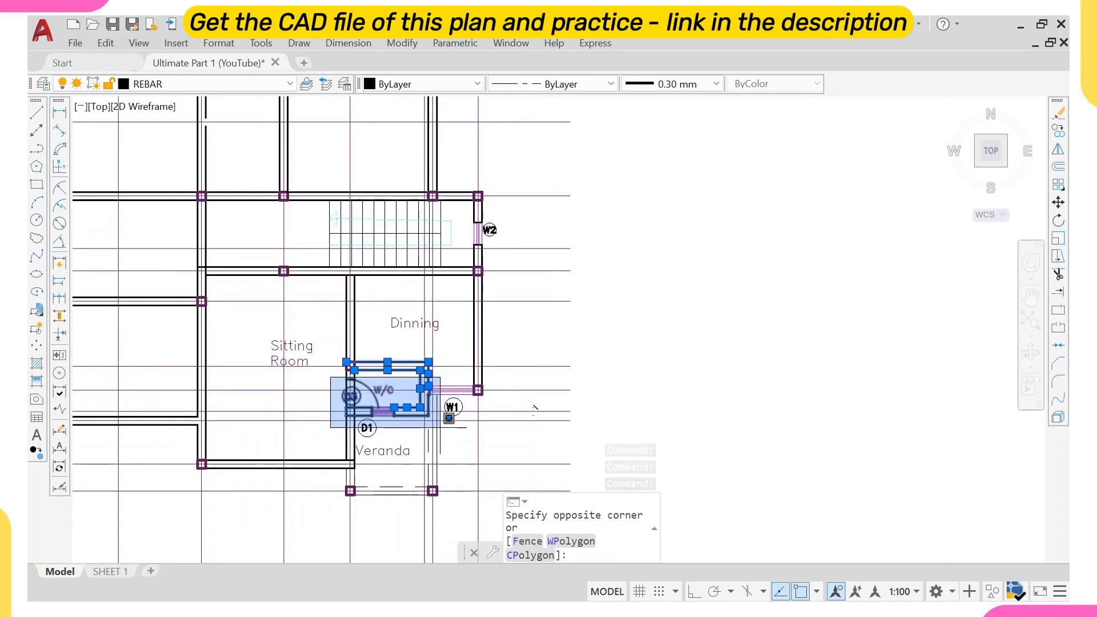
middle_drag(438, 427, 405, 401)
scroll(405, 402, up, 4)
click(400, 393)
scroll(400, 393, up, 2)
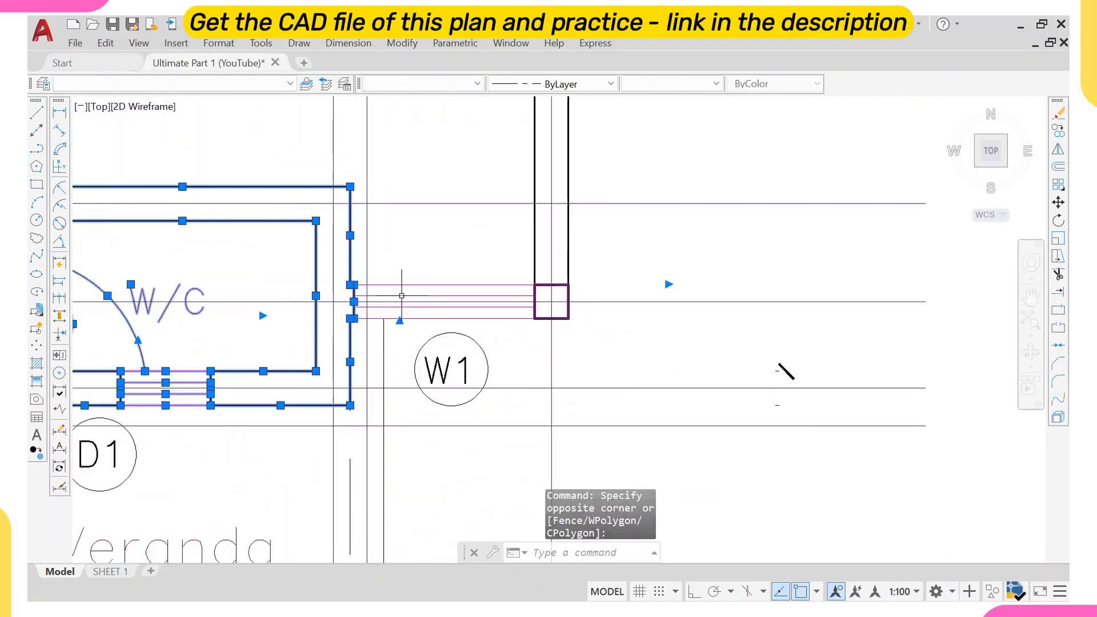
click(406, 296)
click(408, 307)
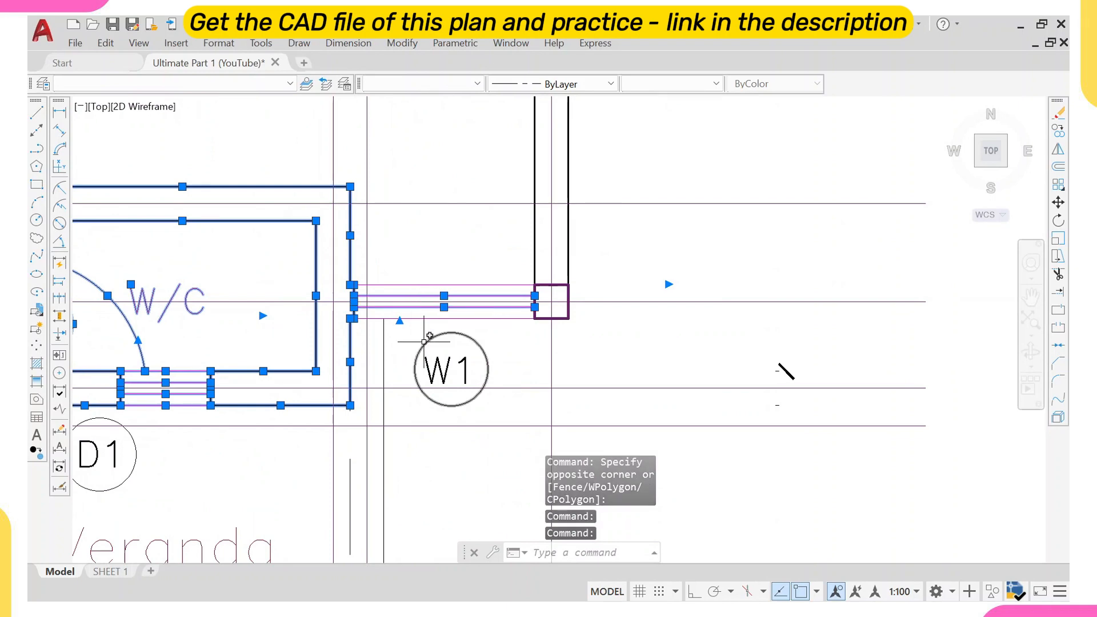
text(e)
key(Return)
Match the Dining right wall line's properties onto the two horizontal lines below the Dining near W1.
scroll(411, 337, down, 4)
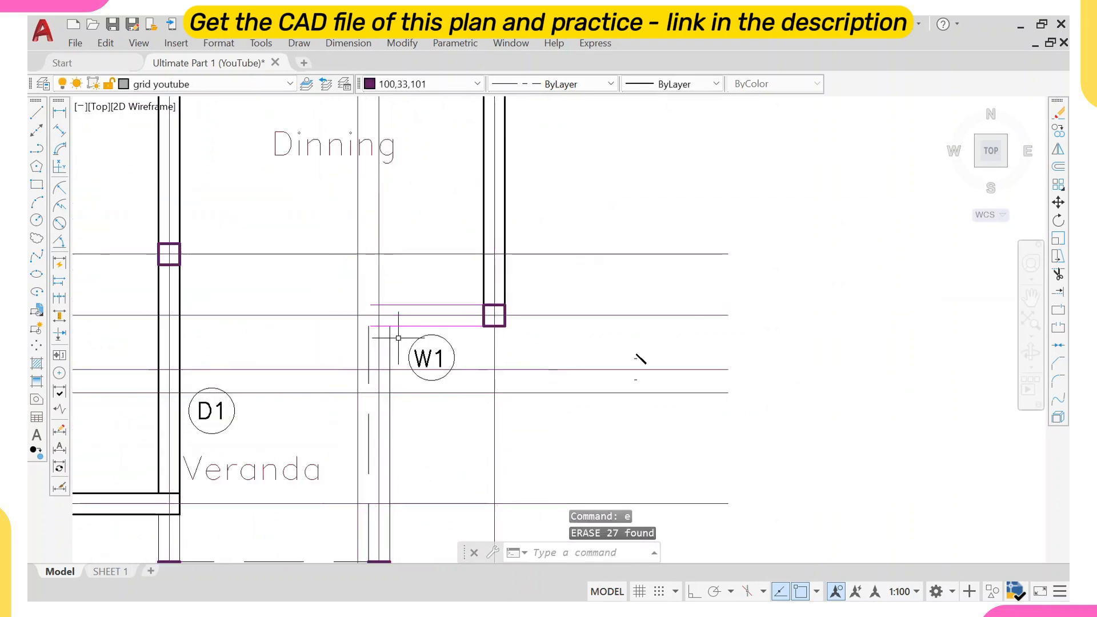
scroll(388, 326, up, 2)
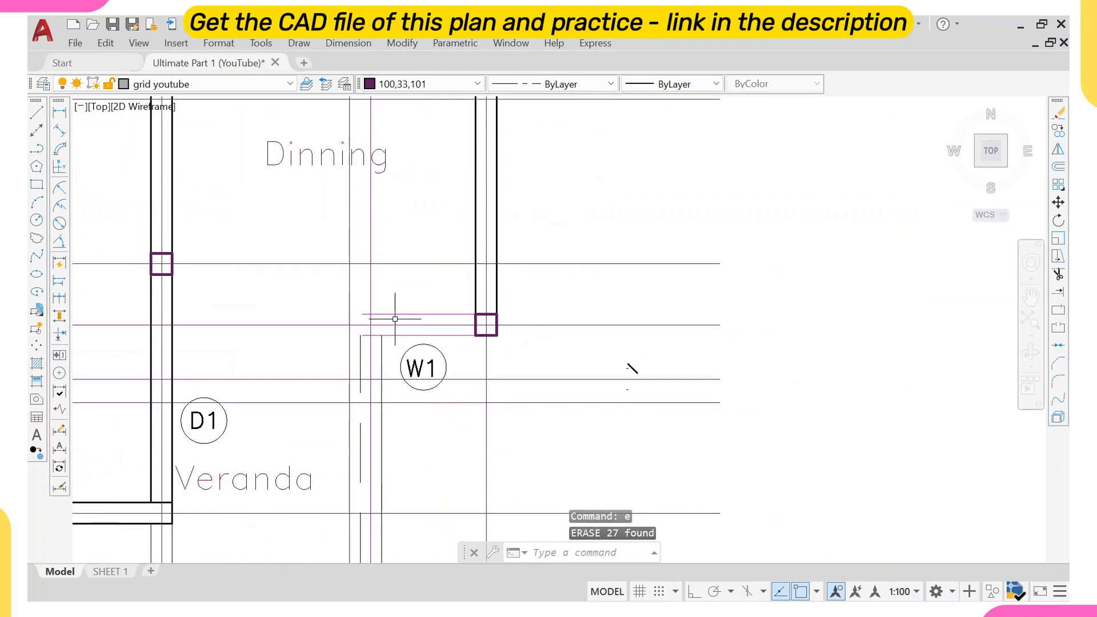
click(495, 280)
text(ma)
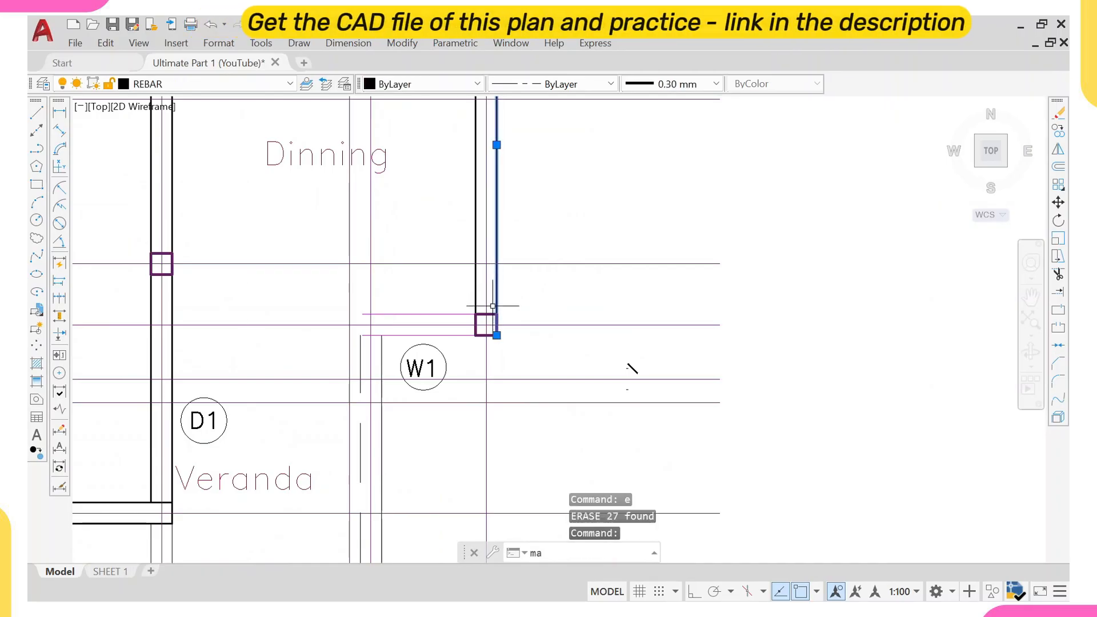
key(Return)
click(445, 314)
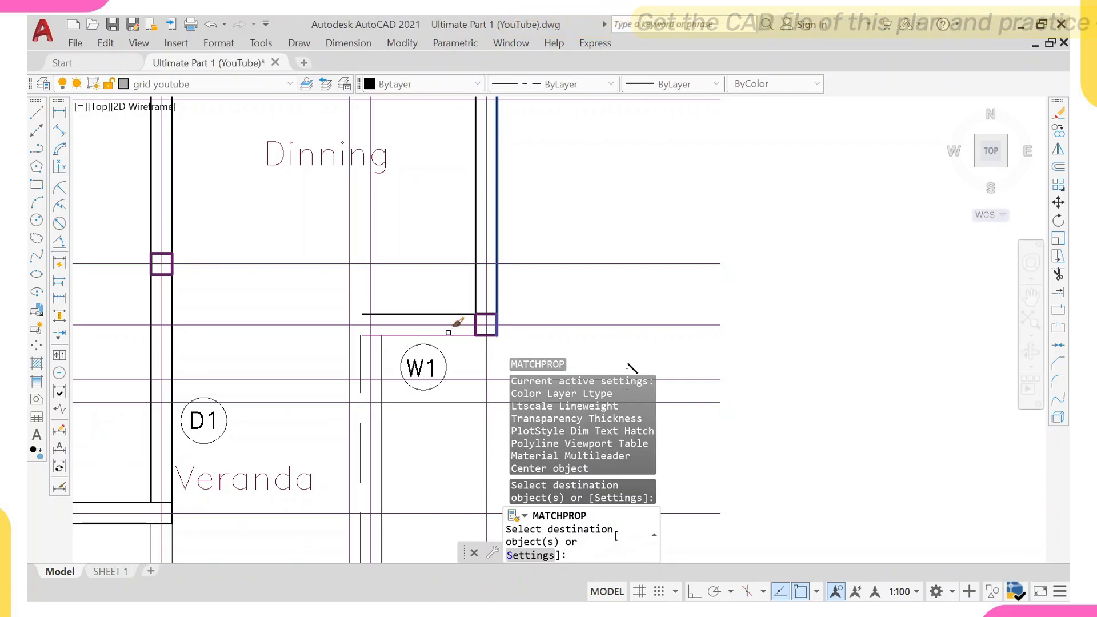
click(448, 334)
key(Escape)
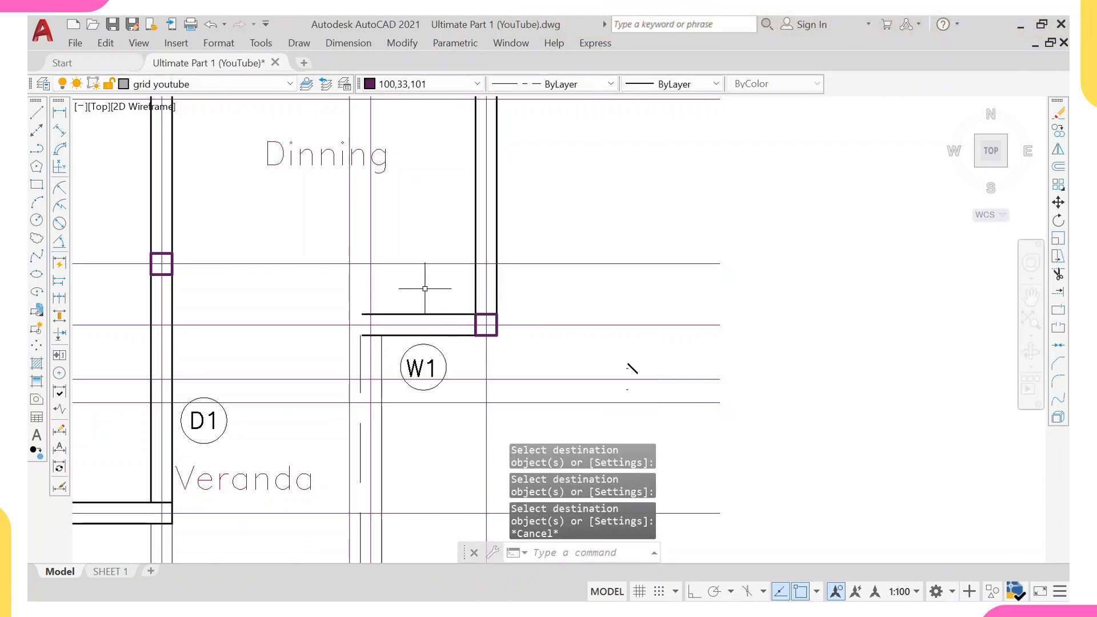
Extend the two horizontal wall lines below the Dining left to the Sitting Room's wall.
click(173, 348)
text(ex)
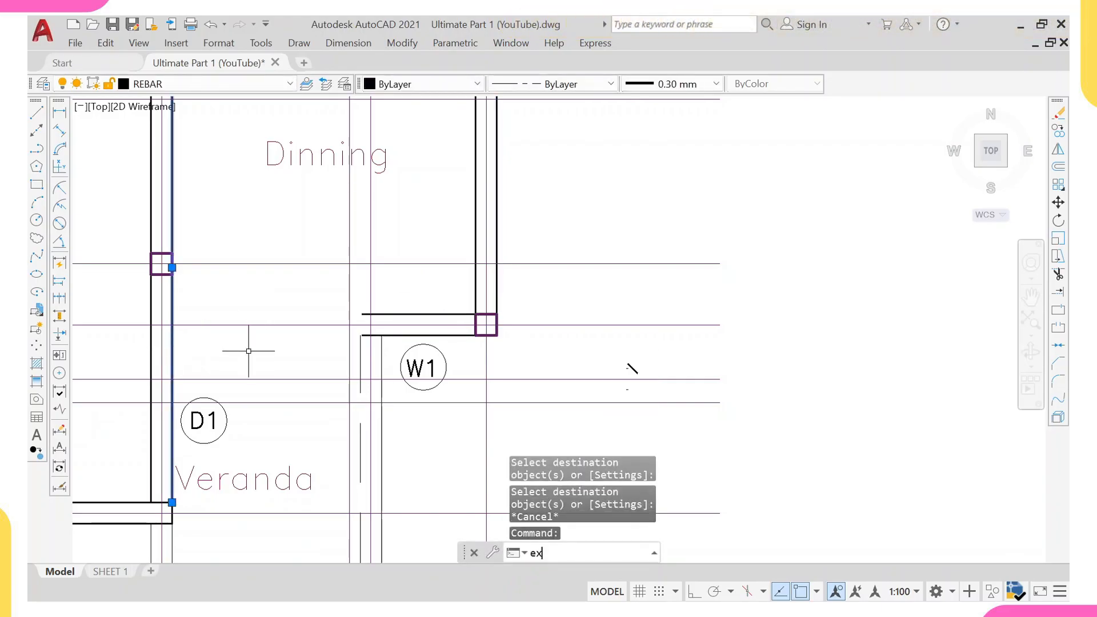
key(Return)
click(396, 314)
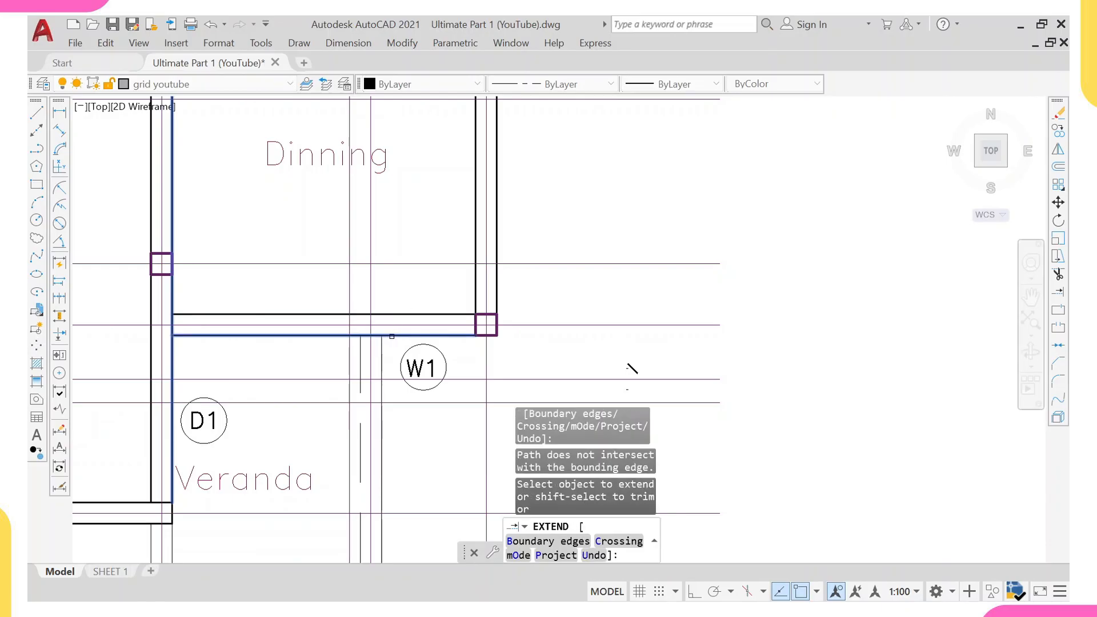
click(388, 336)
scroll(380, 325, down, 4)
key(Escape)
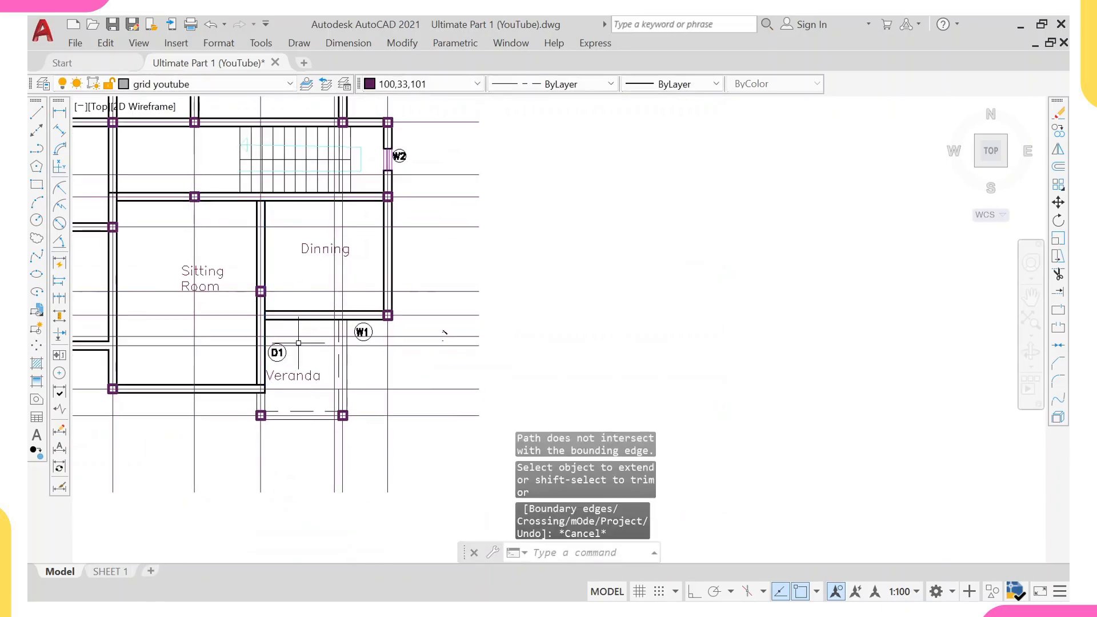
Match the Dining bottom wall's properties onto the Veranda's dashed side and front lines.
scroll(342, 322, up, 3)
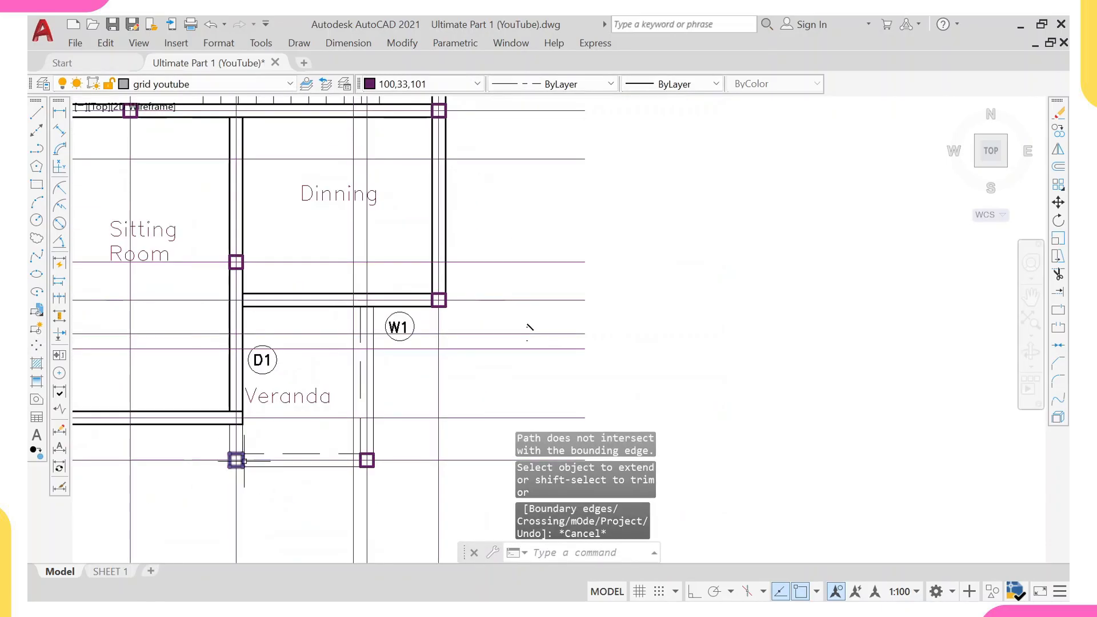
click(384, 307)
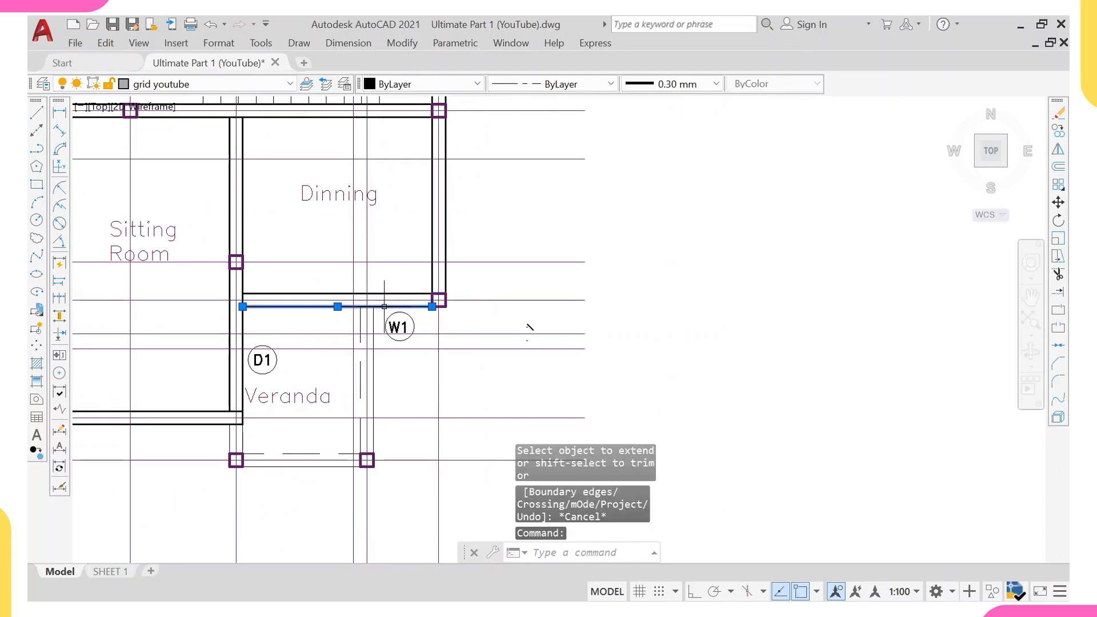
text(ma)
key(Return)
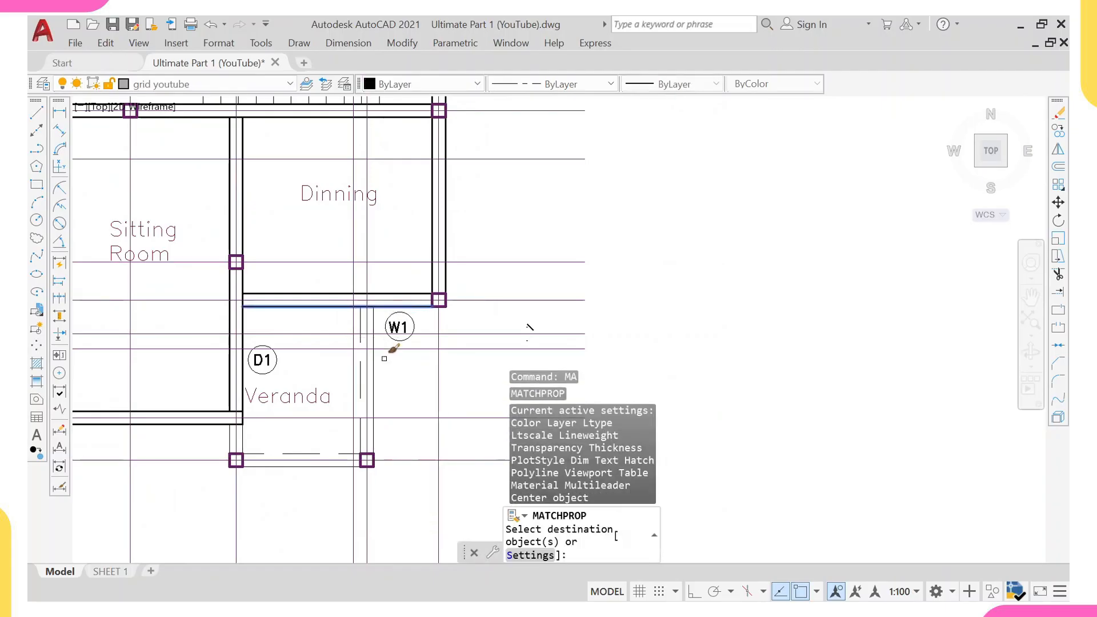
click(372, 379)
click(361, 384)
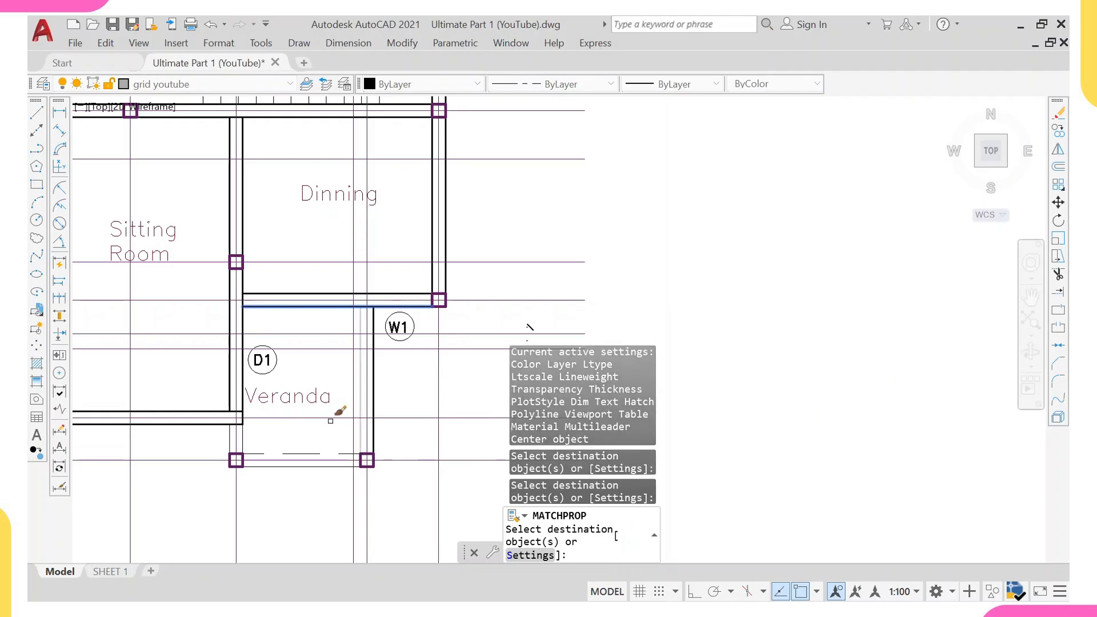
click(305, 455)
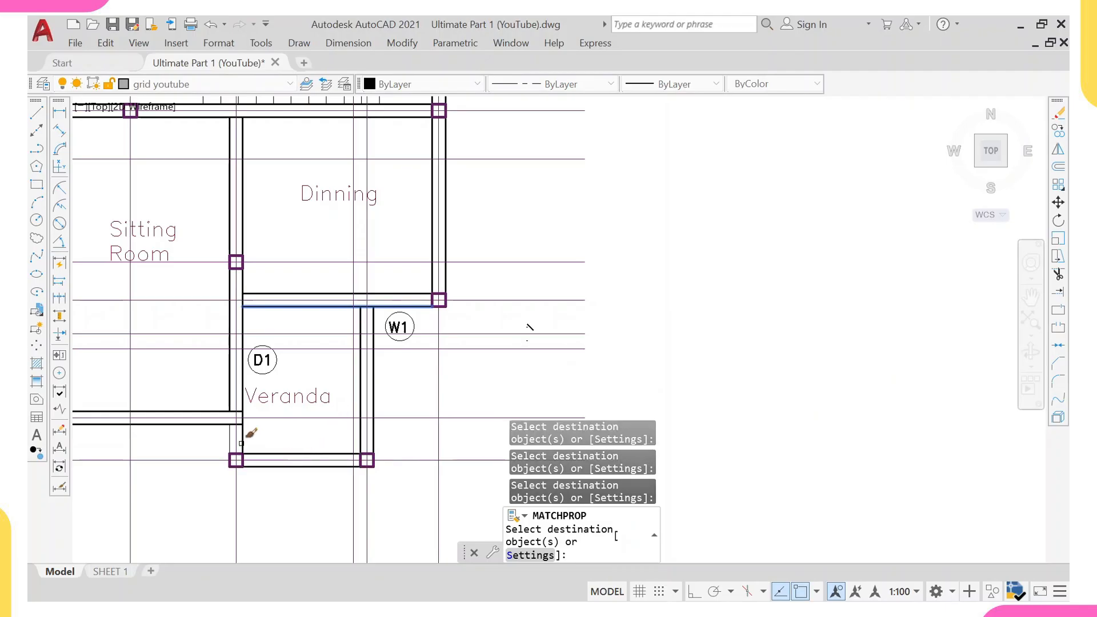
scroll(274, 418, down, 6)
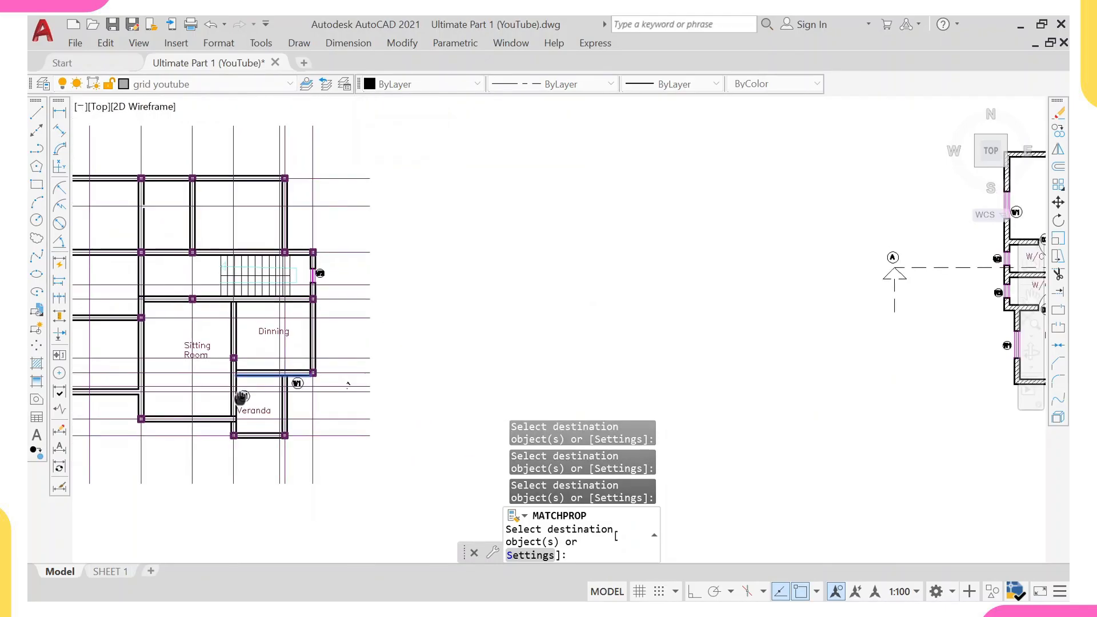
key(Escape)
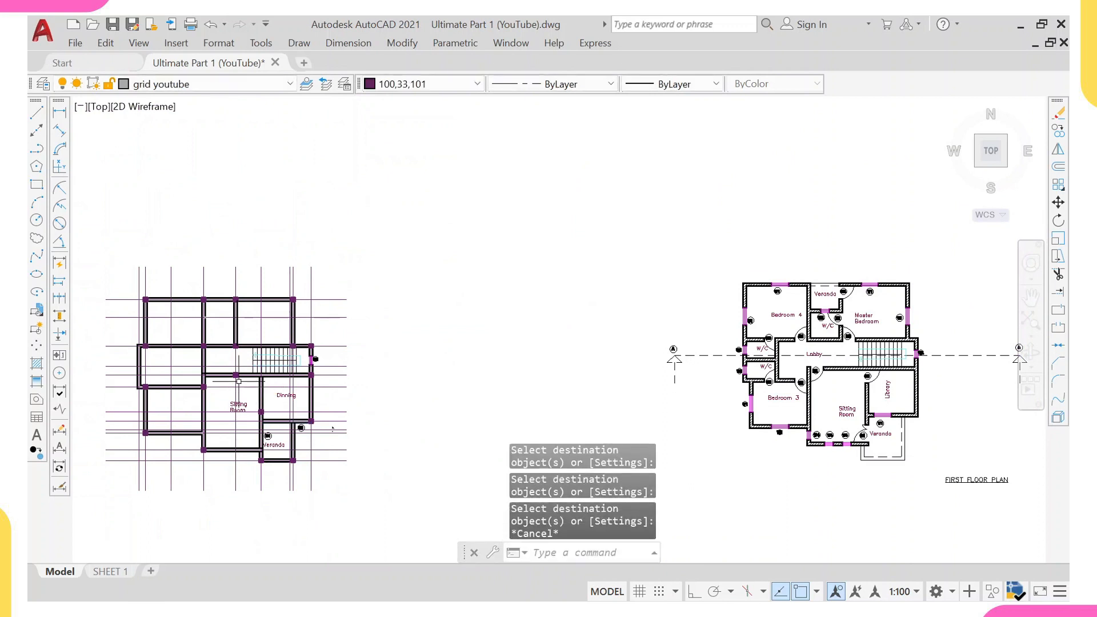
Erase the Sitting Room, Dinning and Veranda room labels together with the nearby D1 and W1 door and window tags.
middle_drag(222, 302, 314, 293)
scroll(336, 388, up, 2)
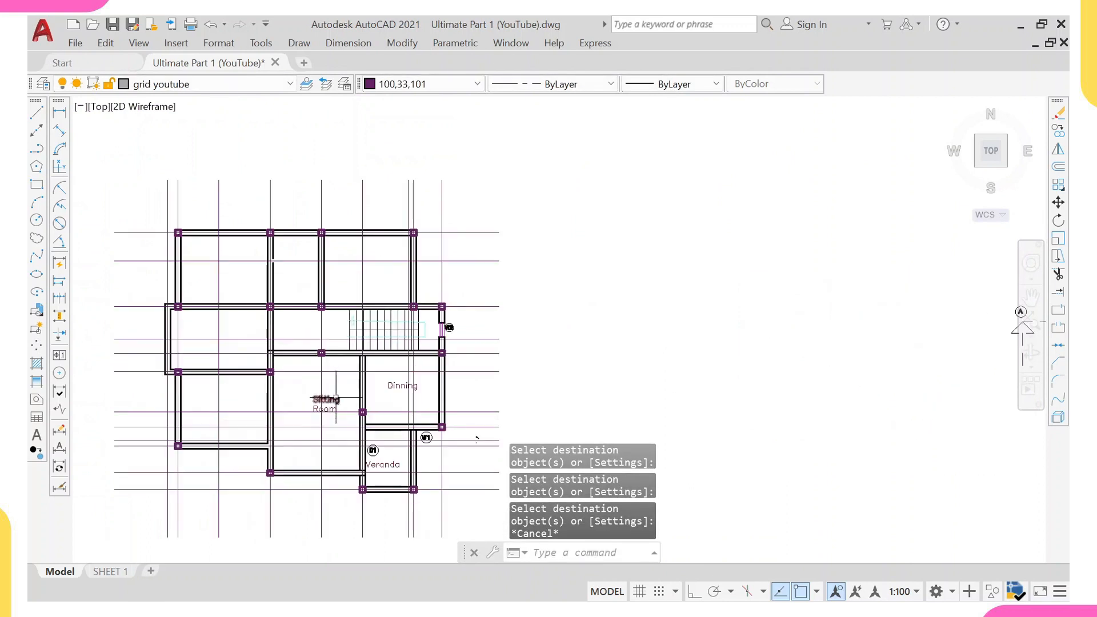
click(324, 404)
click(391, 389)
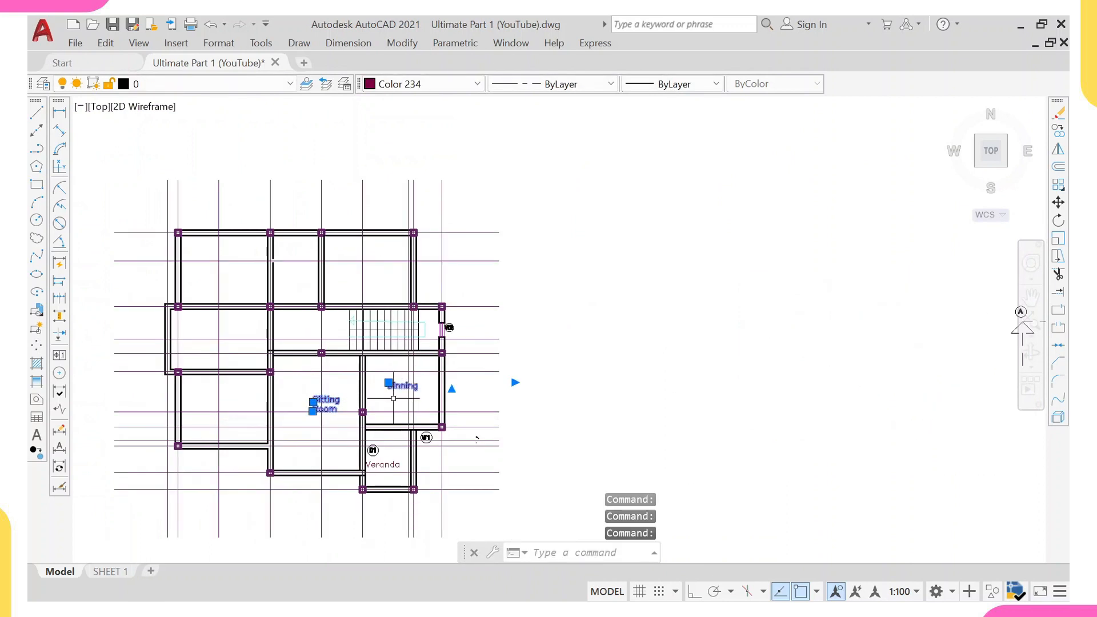
scroll(395, 459, up, 4)
click(373, 451)
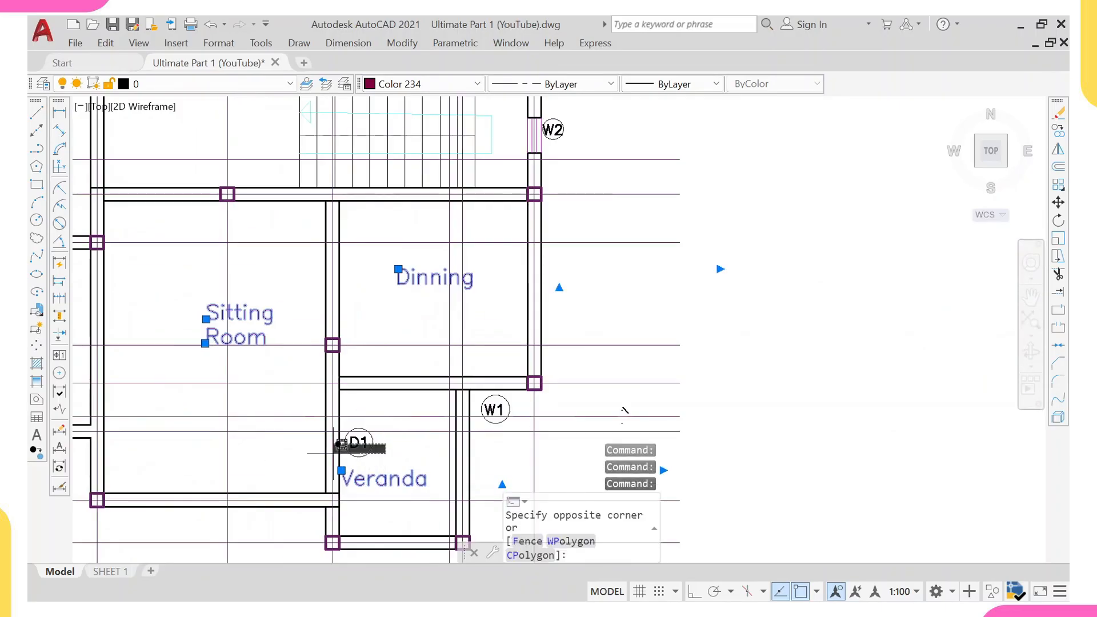
click(355, 441)
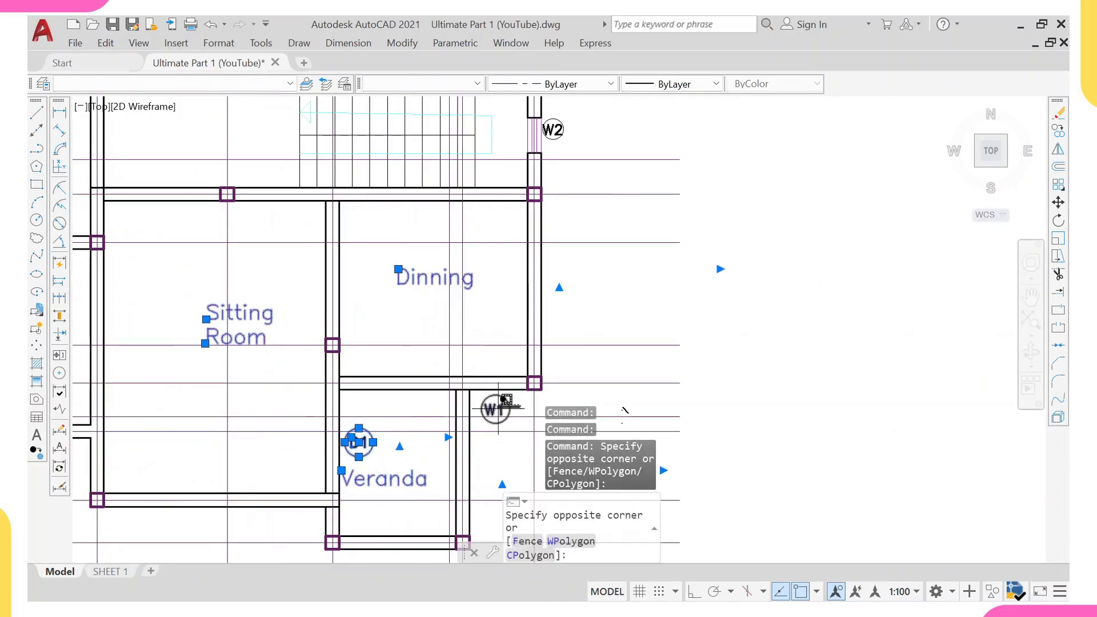
click(497, 408)
text(e)
key(Return)
Add a linear dimension between the two leftmost vertical grid lines below the staircase.
scroll(438, 367, down, 2)
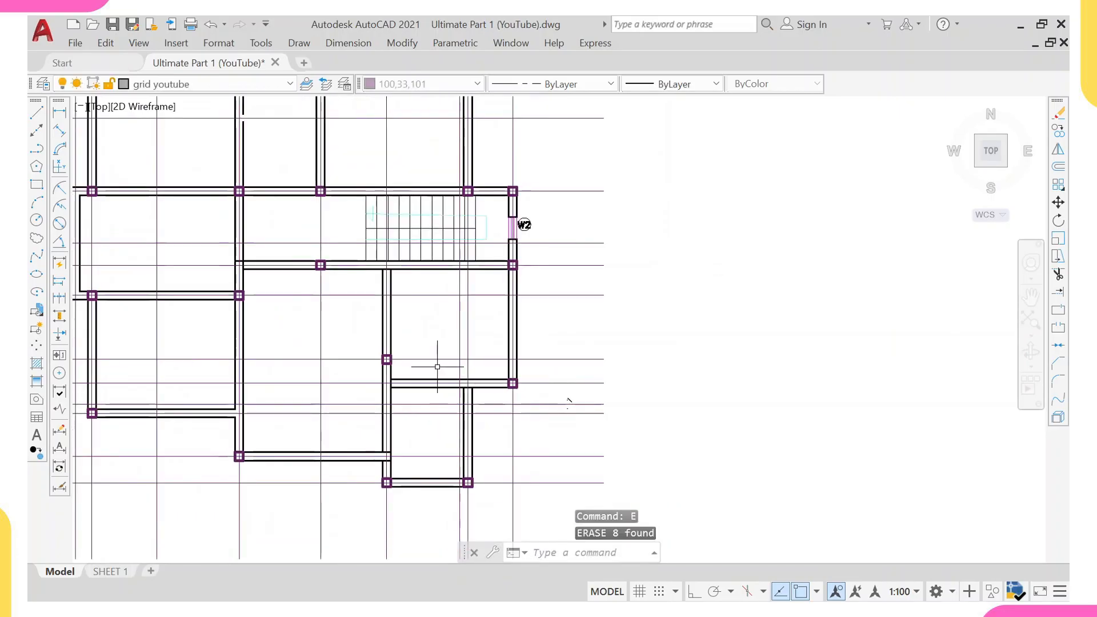
scroll(437, 367, down, 2)
scroll(264, 343, down, 3)
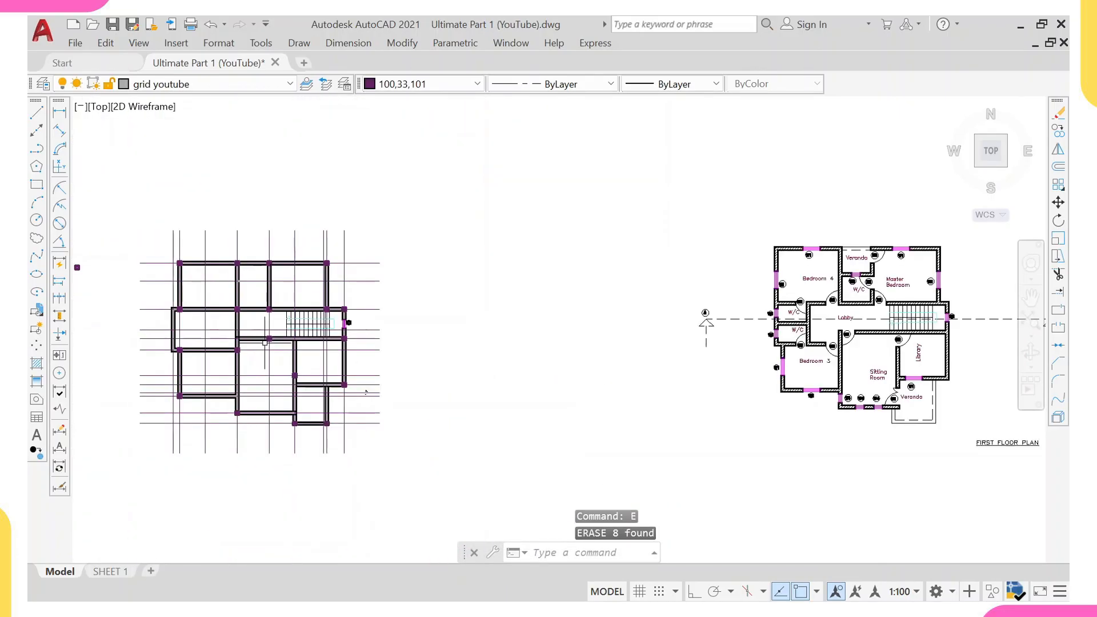
scroll(264, 343, up, 4)
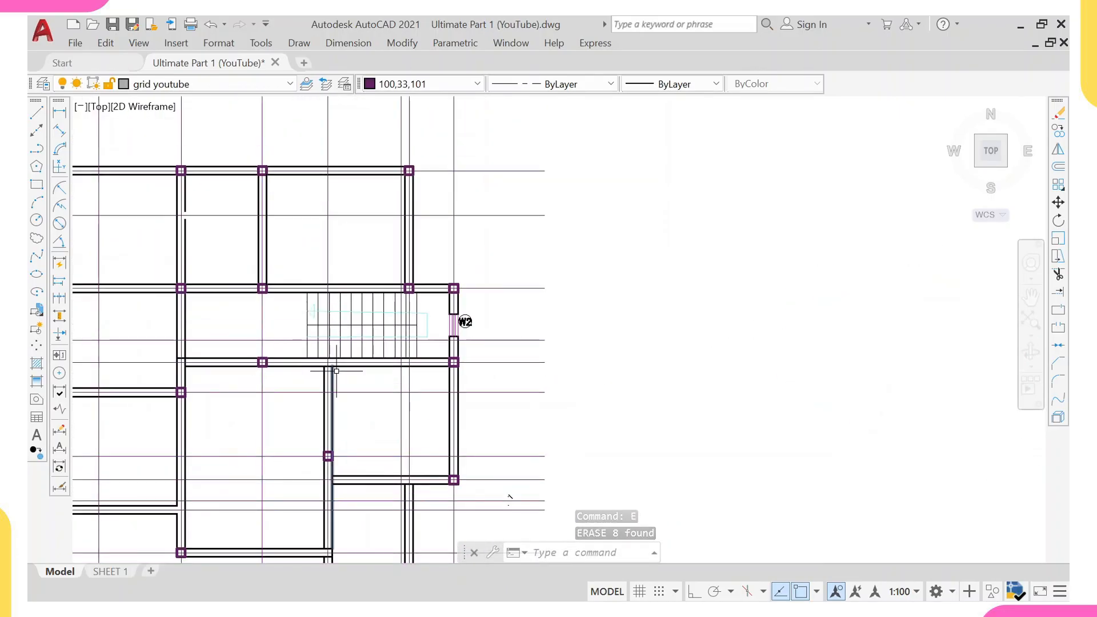
scroll(253, 368, up, 2)
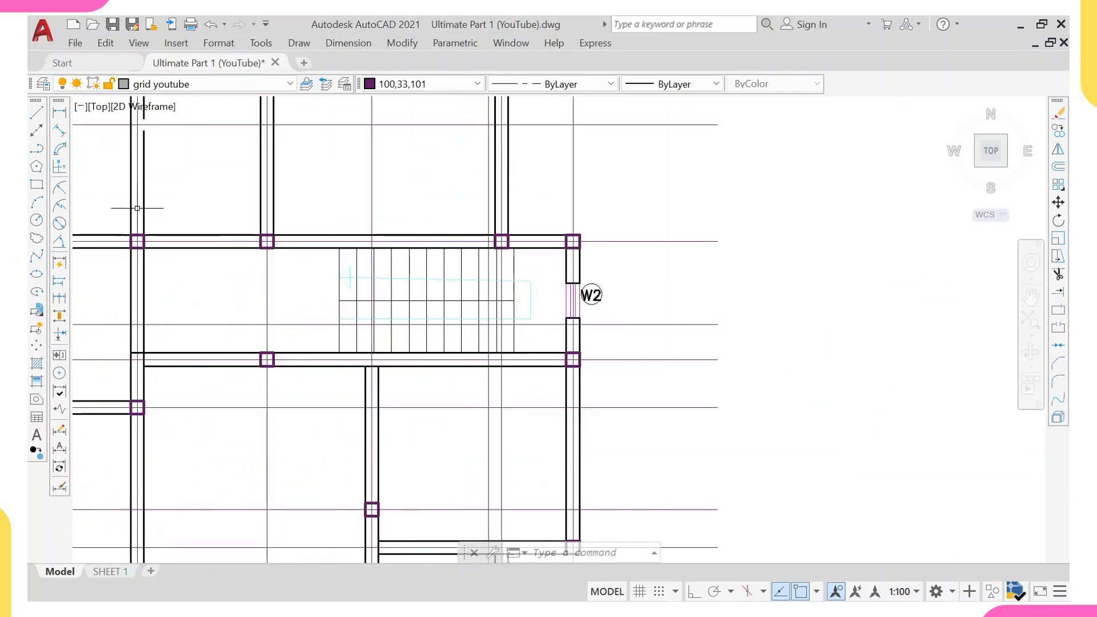
click(61, 115)
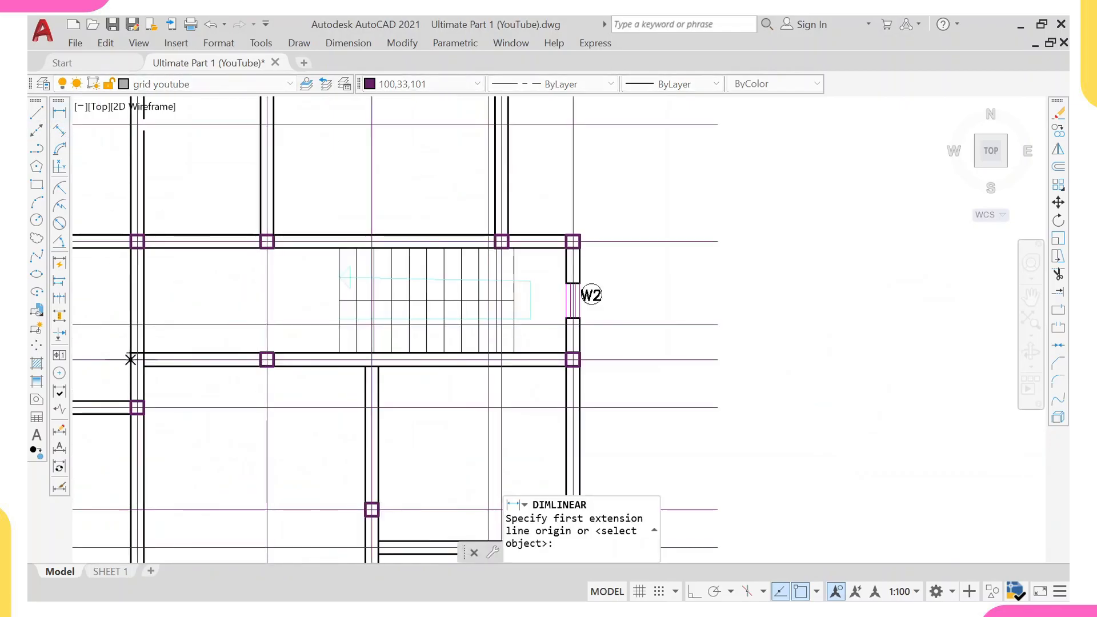
click(137, 359)
scroll(294, 368, up, 2)
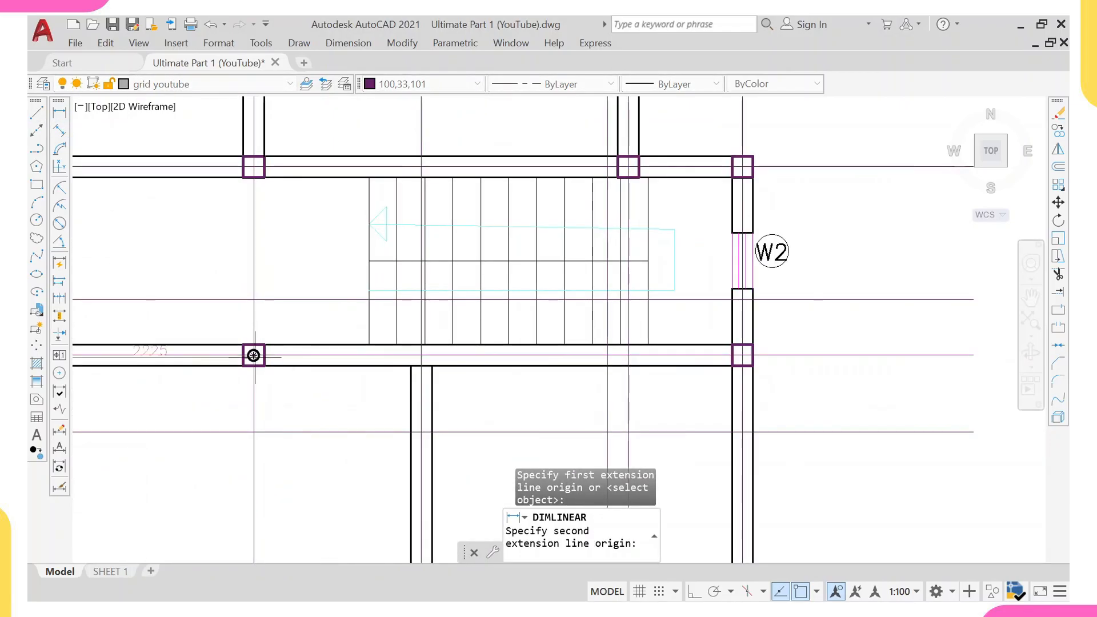
click(253, 355)
click(251, 470)
Repeat the linear dimension for the next grid spacing up to the right wall, aligned with the first dimension.
right_click(286, 395)
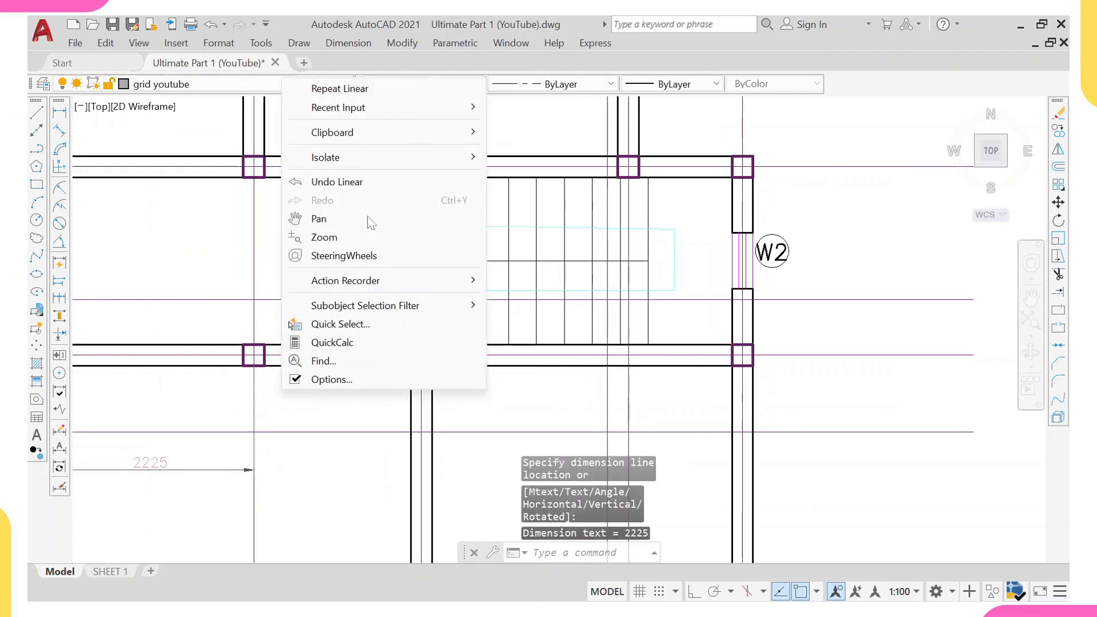
click(347, 90)
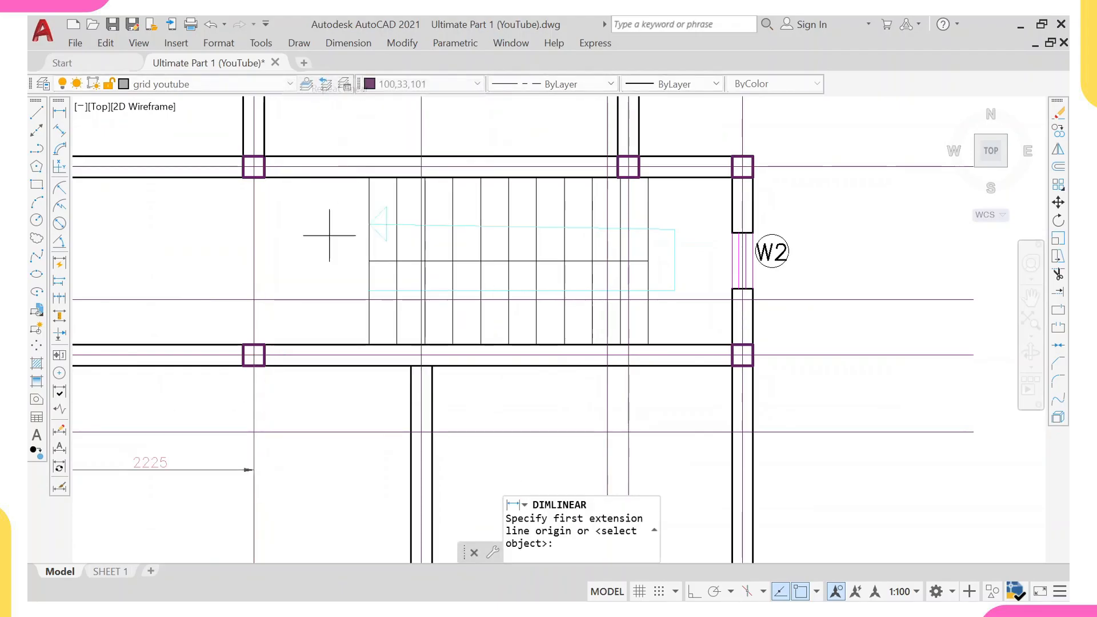
click(253, 356)
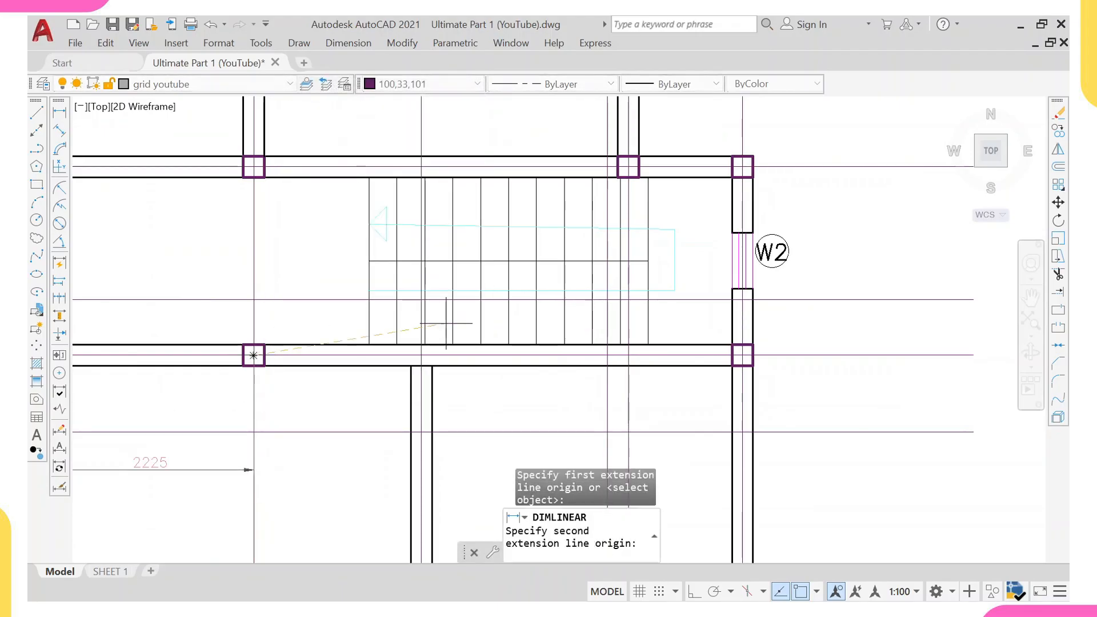
click(742, 356)
scroll(355, 297, down, 2)
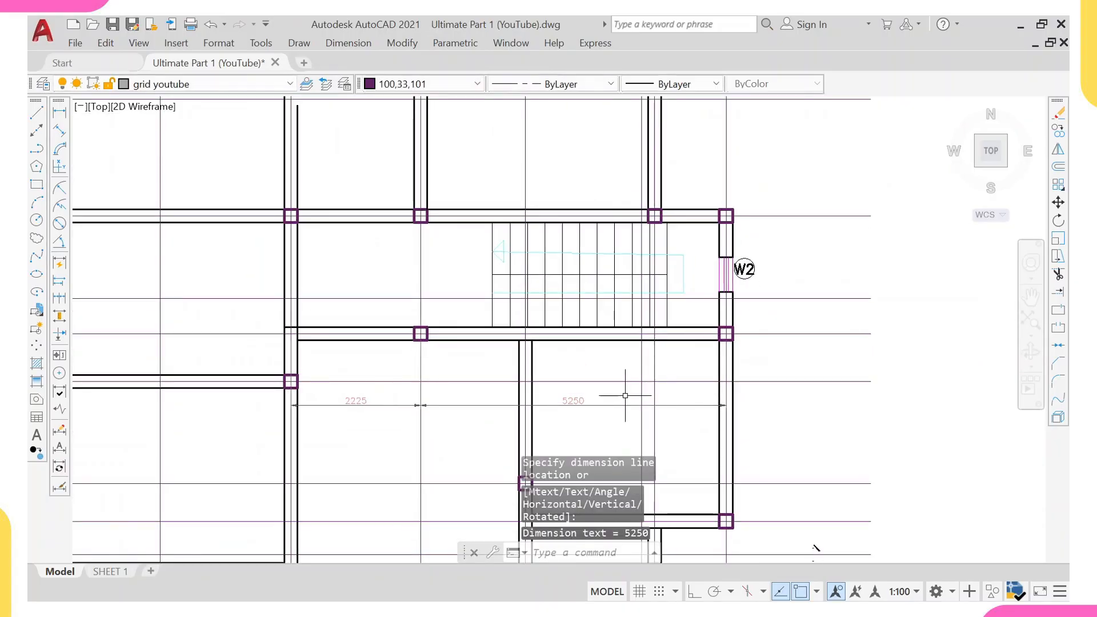
middle_drag(455, 367, 424, 304)
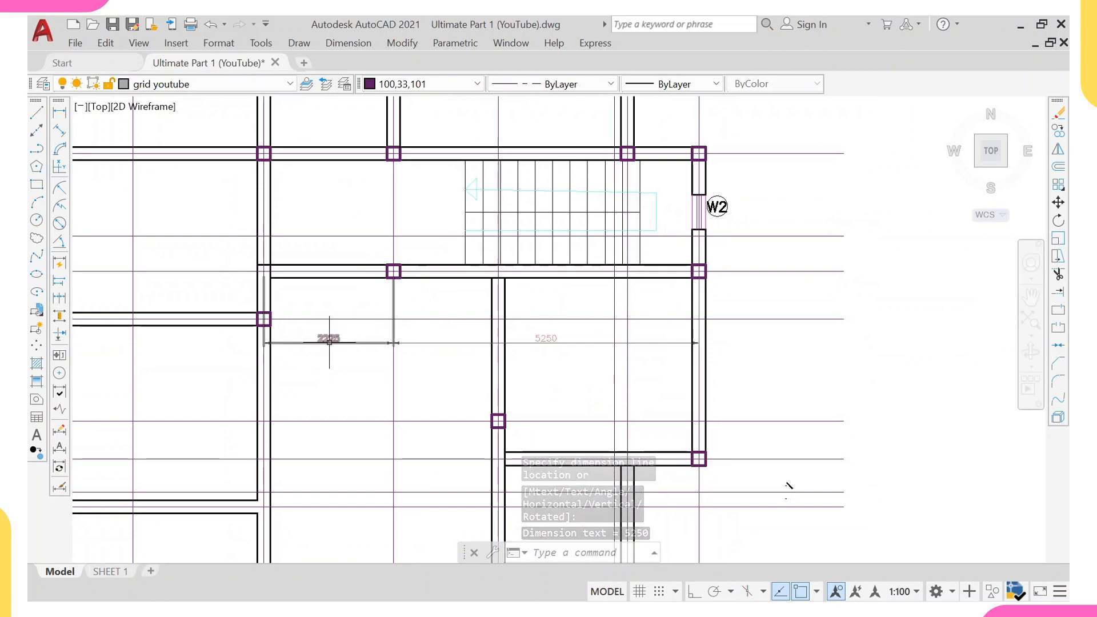
click(558, 344)
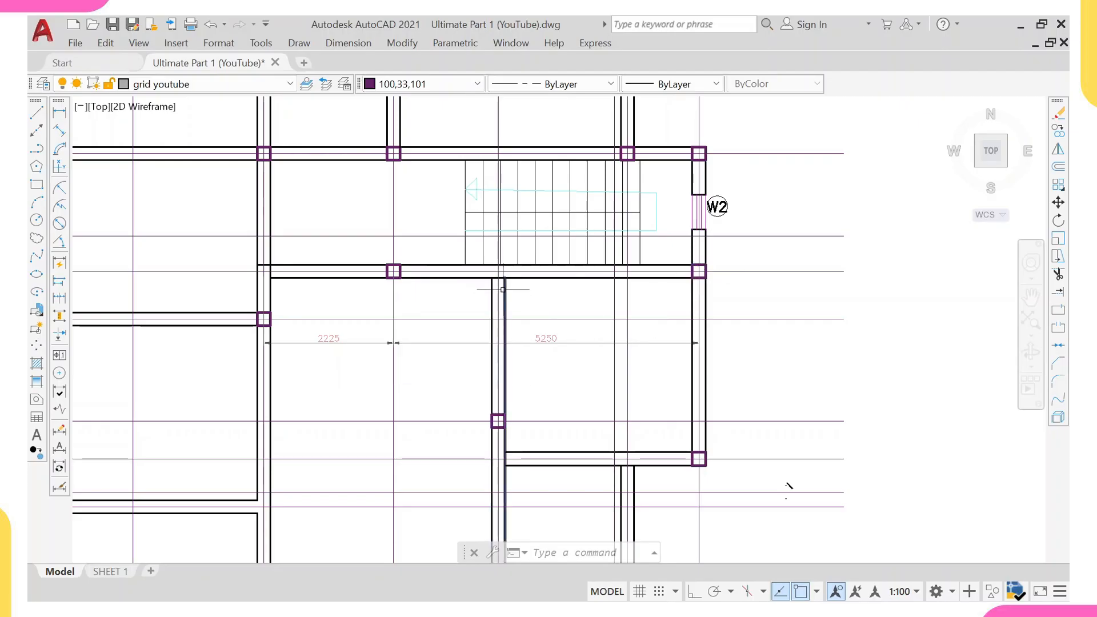
scroll(465, 234, up, 3)
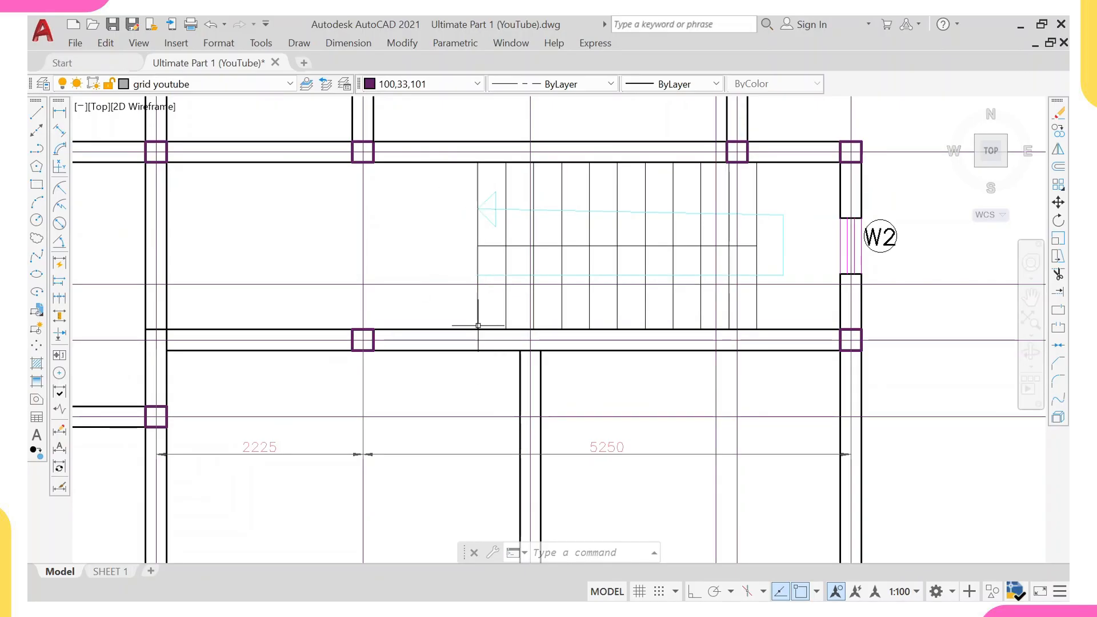
click(452, 330)
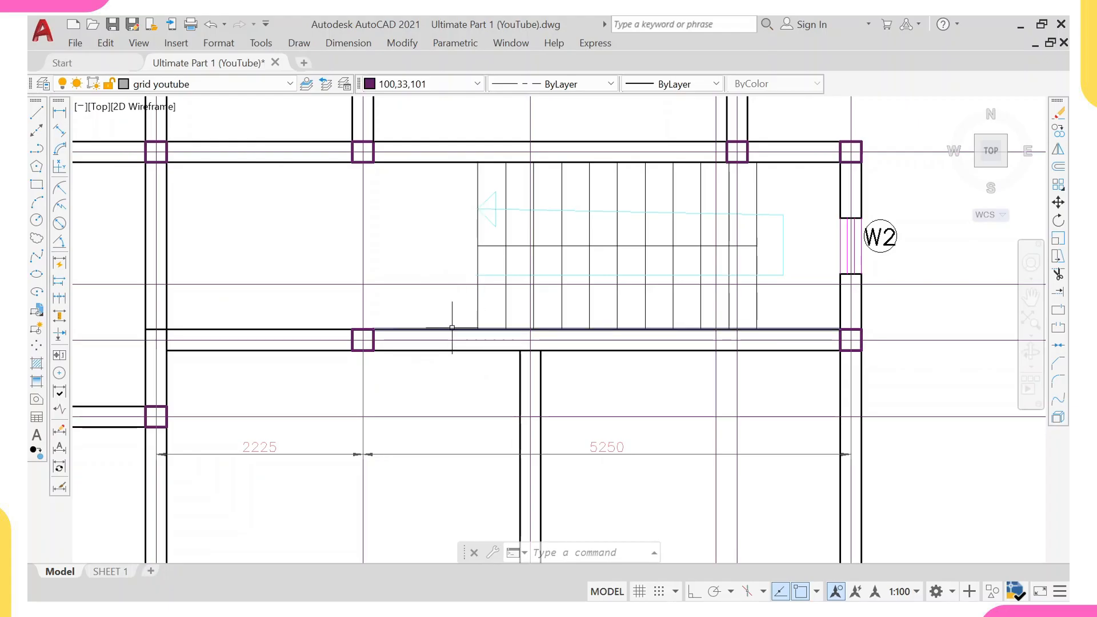
text(ma)
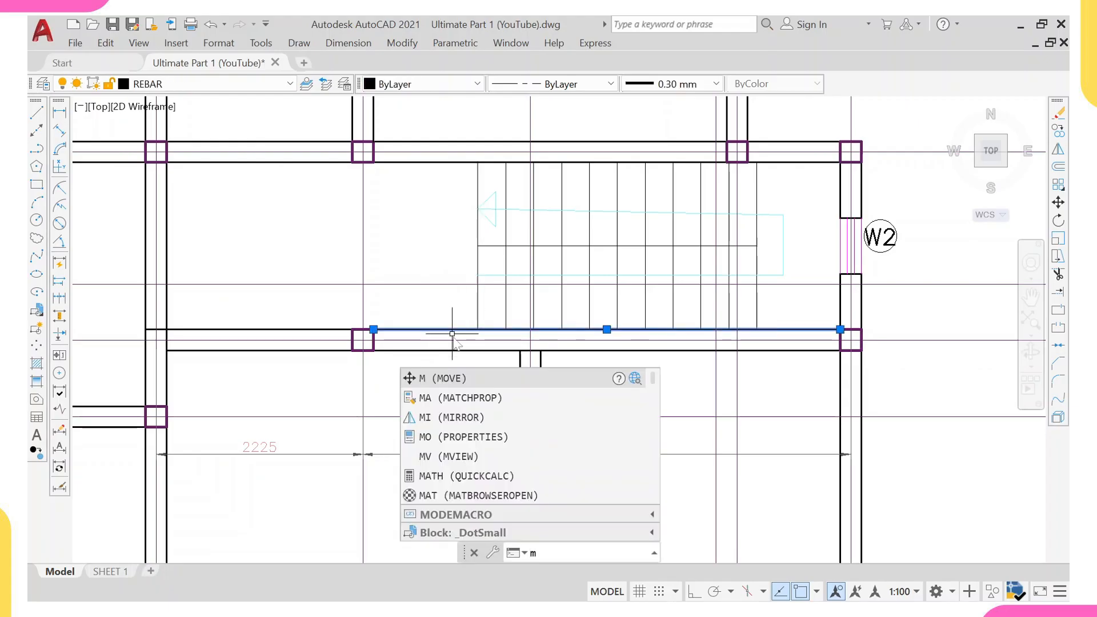
key(Return)
click(478, 294)
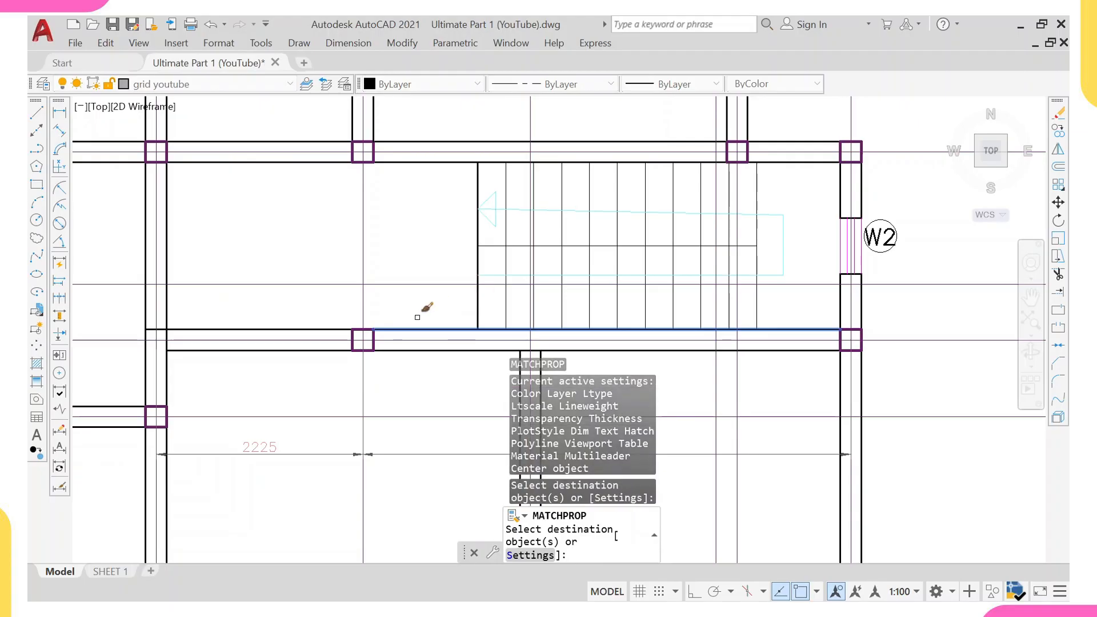
key(Escape)
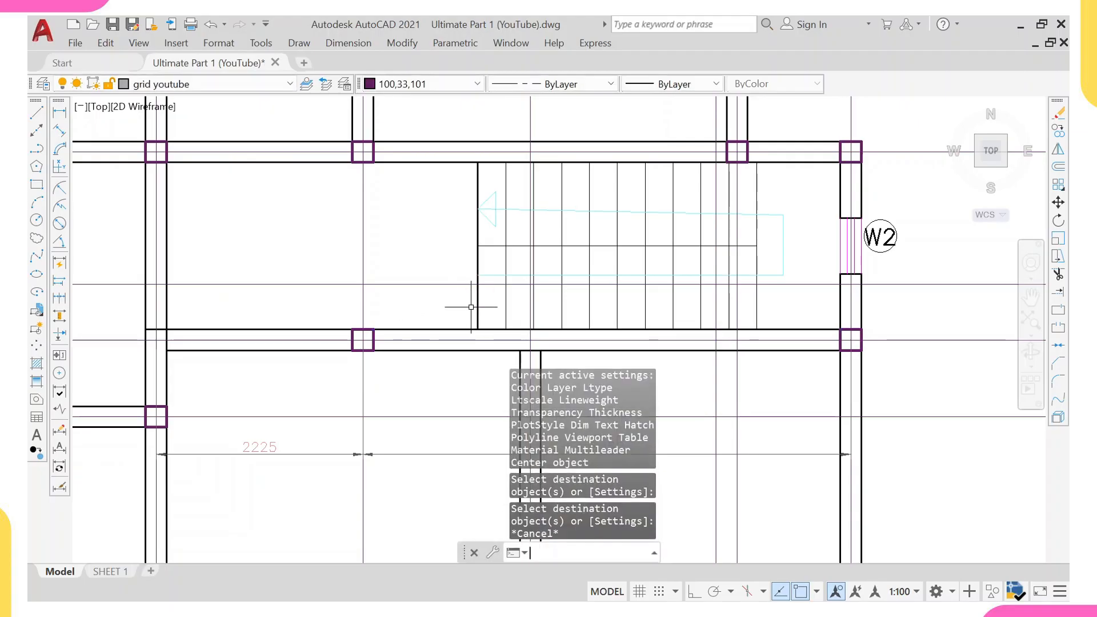
Offset the staircase's left edge line 225 to the left to form a wall.
text(offset)
key(Return)
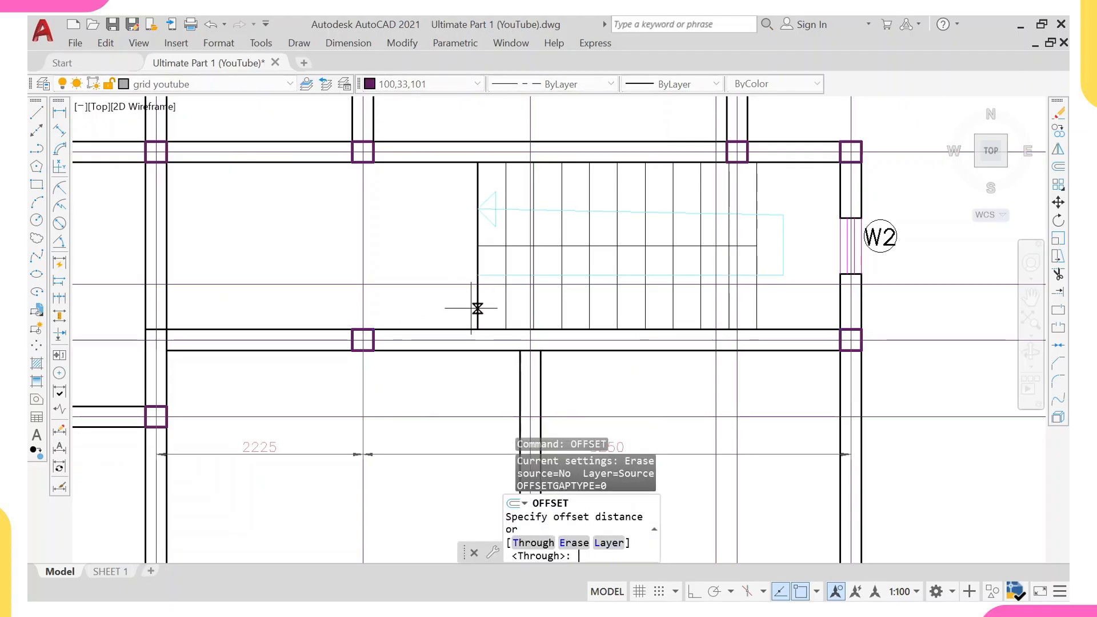
text(225)
key(Return)
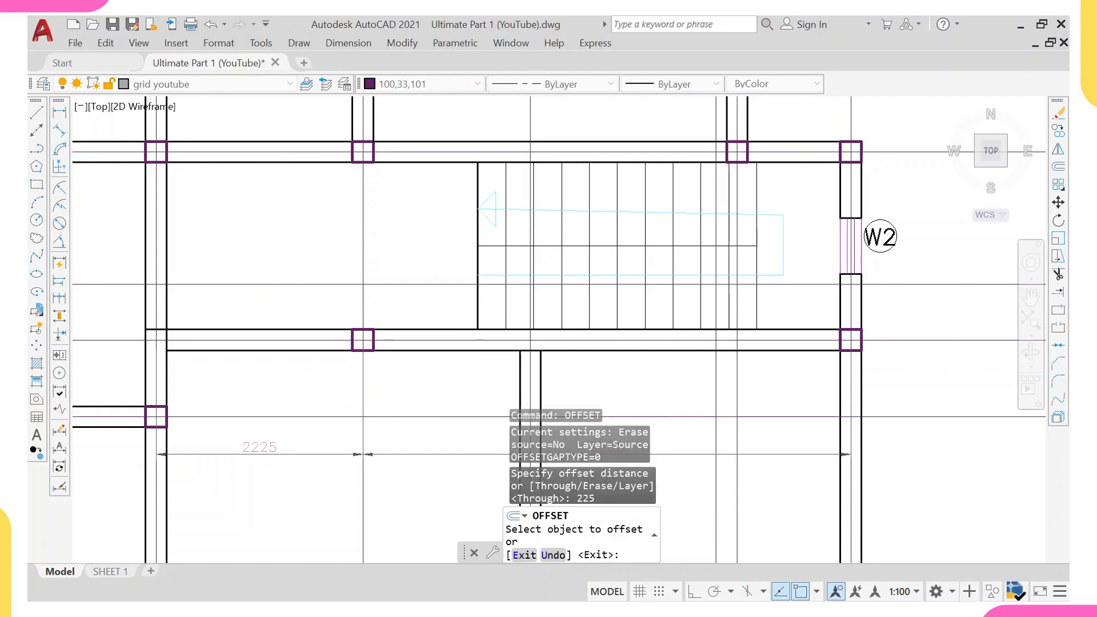
click(478, 309)
key(Escape)
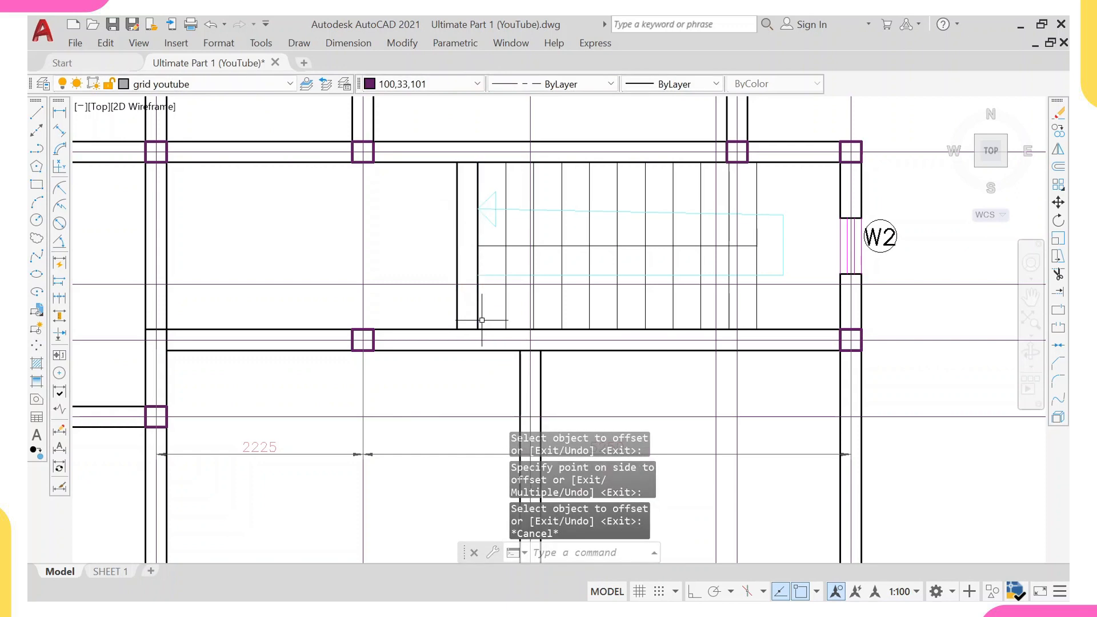
Draw a temporary horizontal line with Ortho on from the new wall across to the vertical grid line.
scroll(482, 350, up, 2)
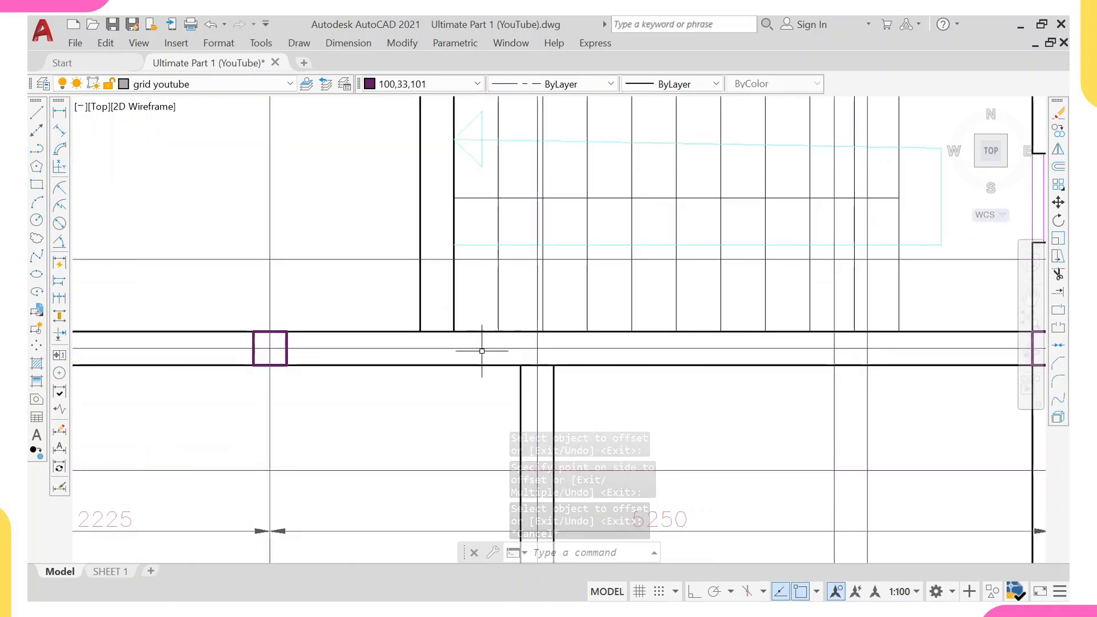
text(l)
key(Return)
click(421, 314)
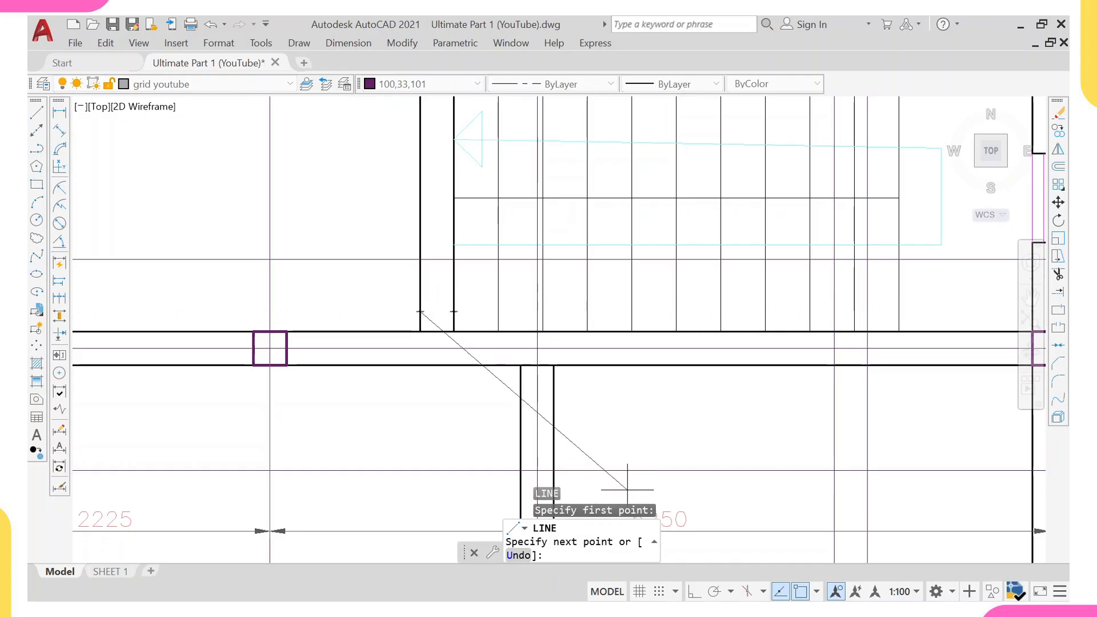
key(F8)
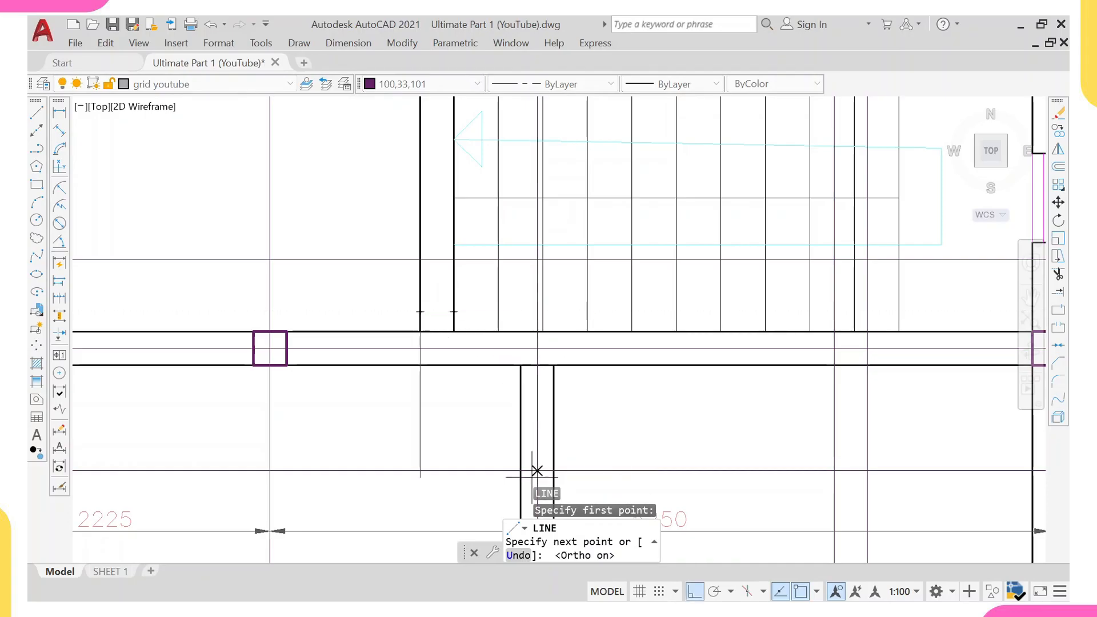
click(453, 312)
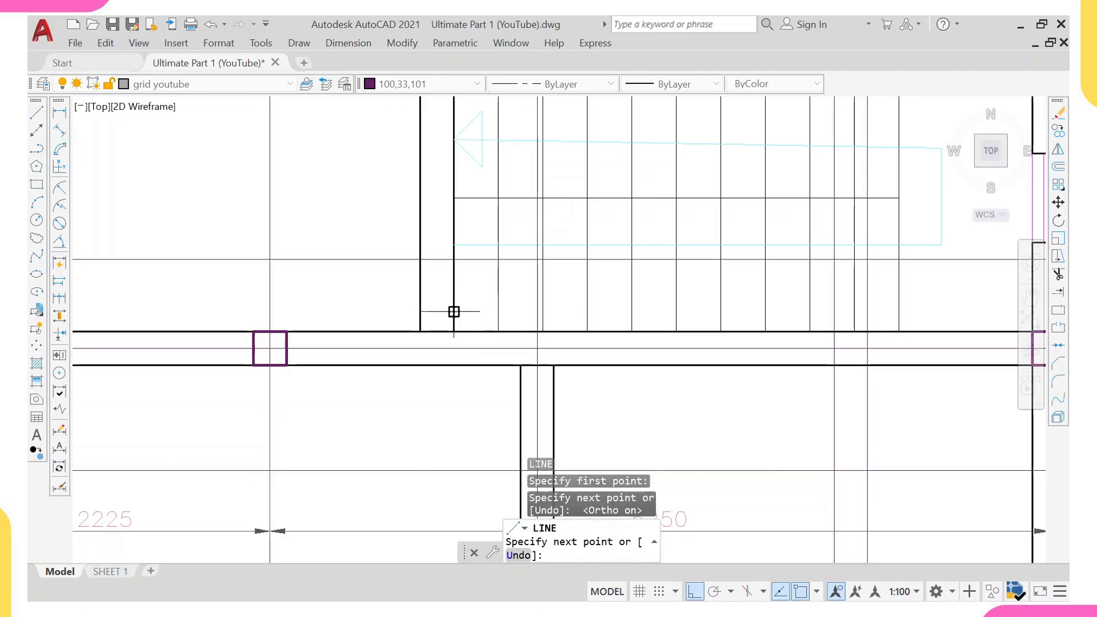
click(537, 313)
key(Escape)
Copy the vertical grid line leftward onto the centre of the new staircase wall.
click(536, 313)
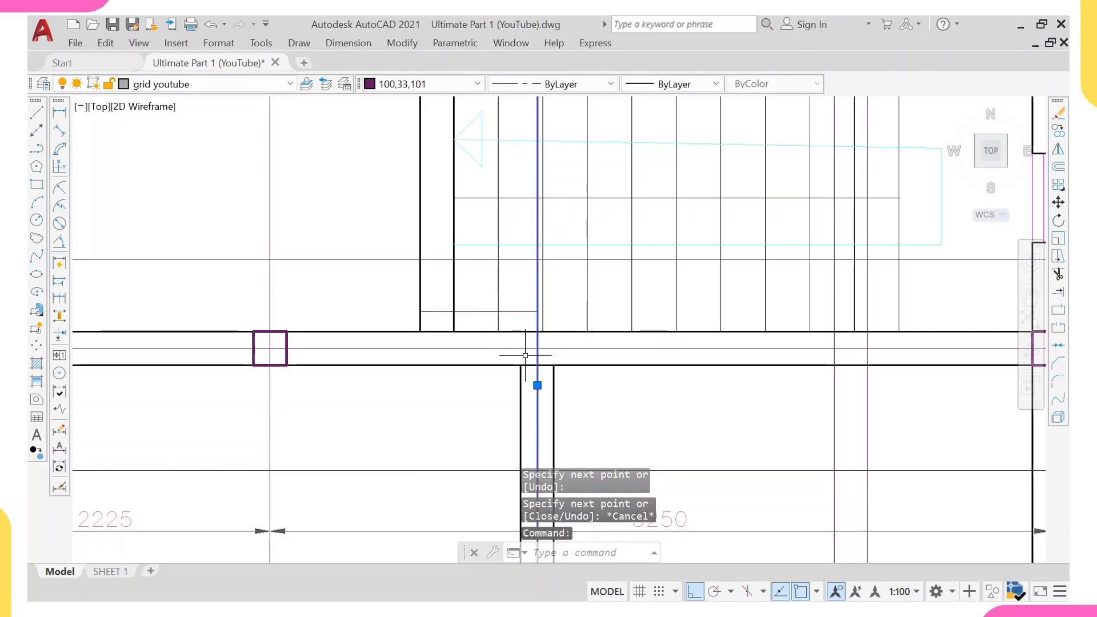
text(CO)
key(Return)
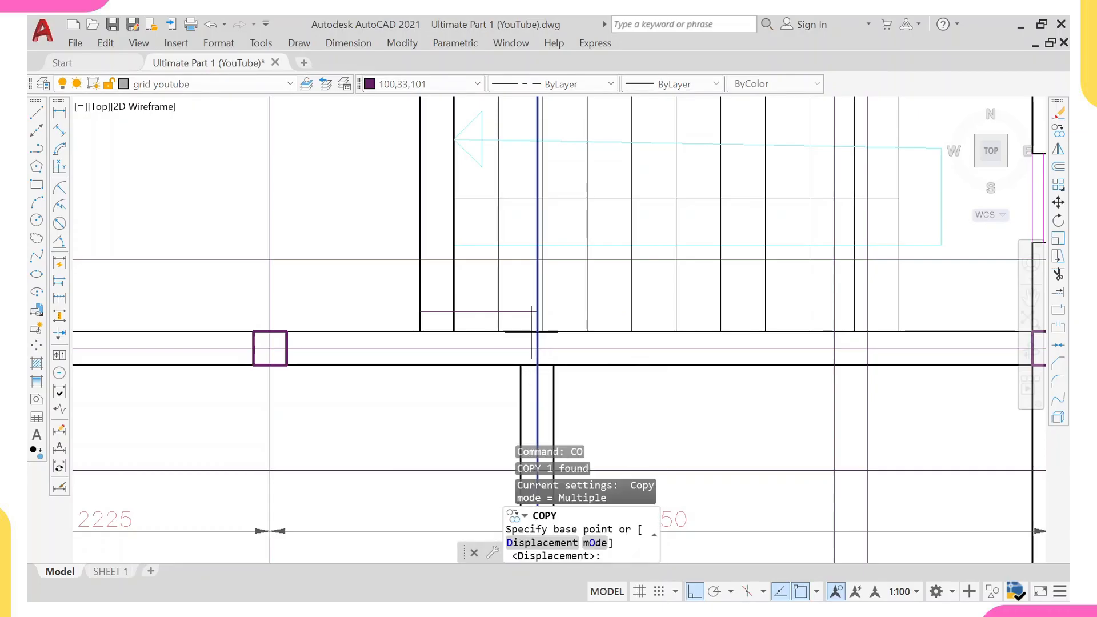
click(537, 311)
click(438, 312)
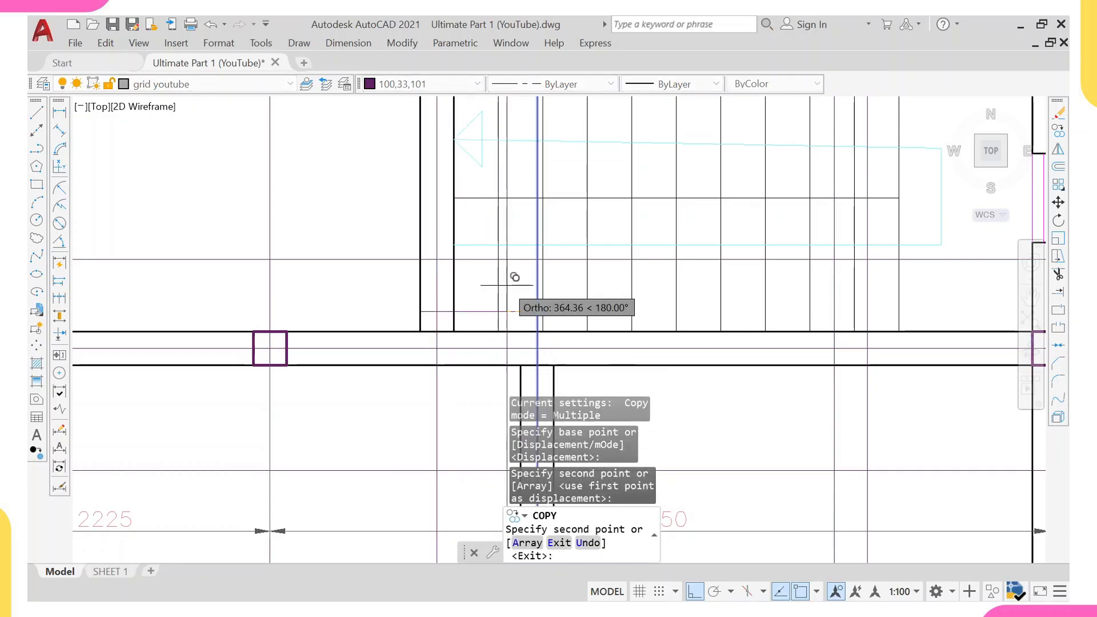
key(Escape)
Erase the temporary horizontal line.
click(393, 290)
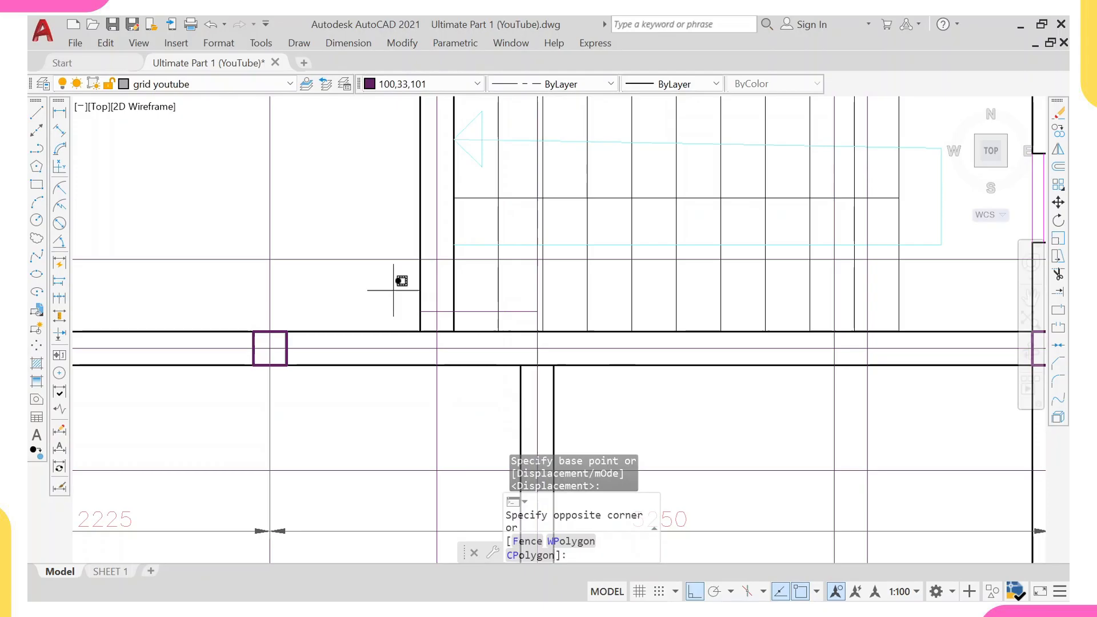
click(596, 319)
text(E)
key(Return)
Delete the redundant vertical line running down through the staircase's lower wall.
scroll(555, 351, down, 2)
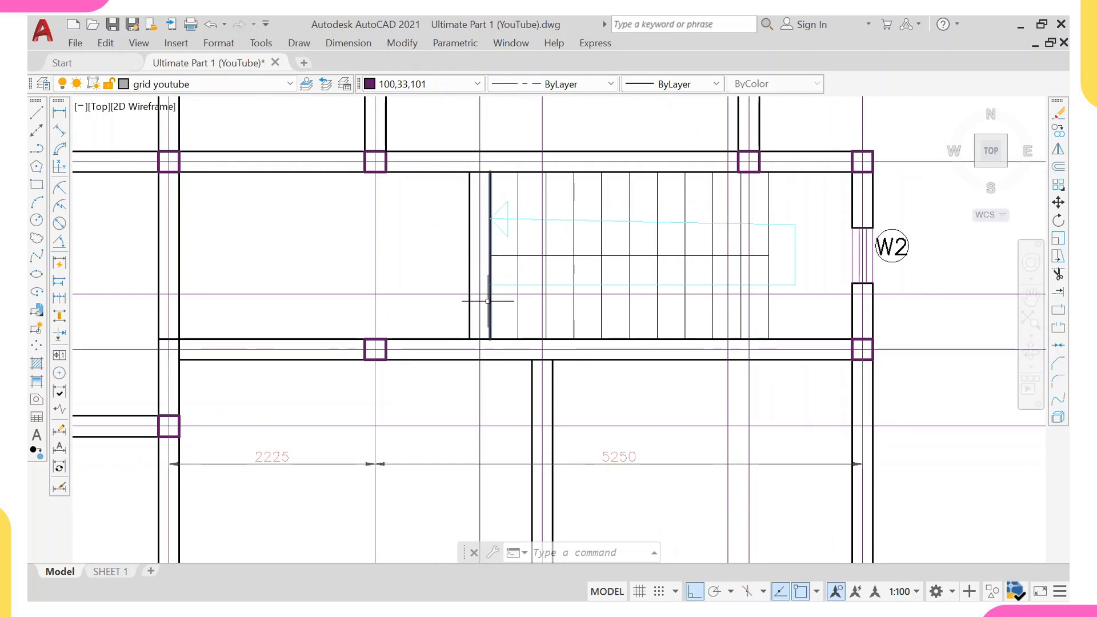
middle_drag(500, 388, 436, 318)
scroll(261, 313, down, 2)
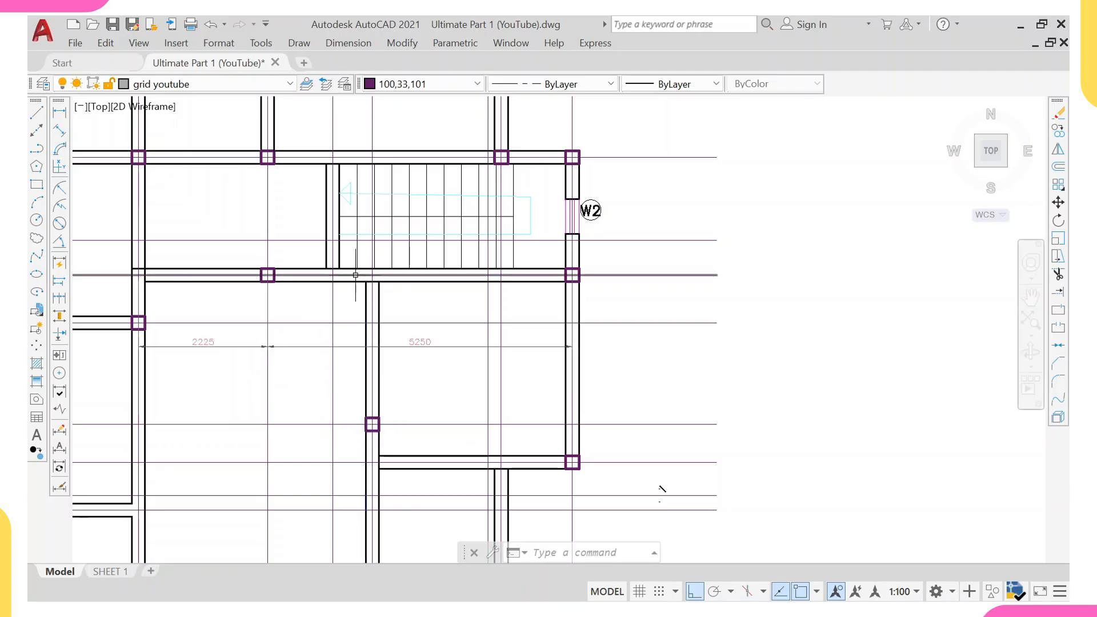
middle_drag(374, 276, 381, 324)
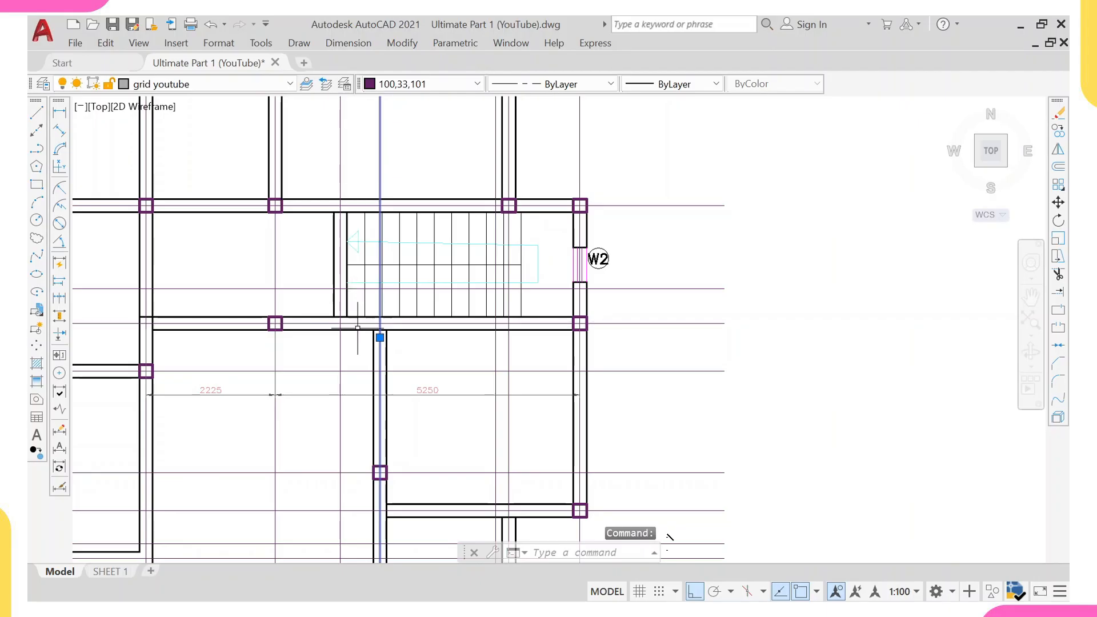
key(Delete)
key(Escape)
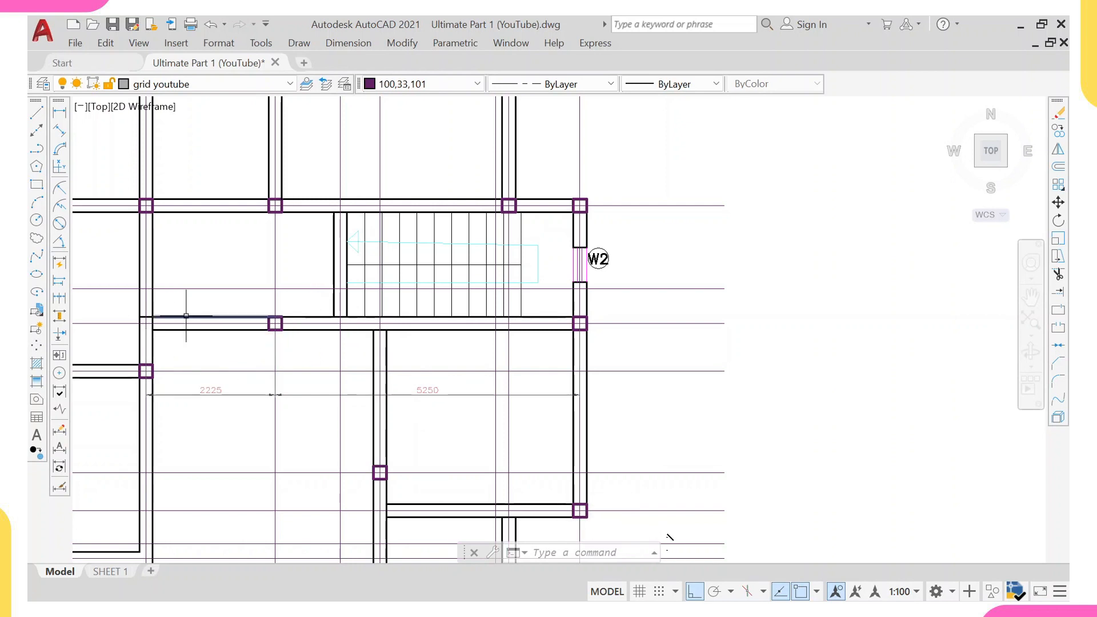
Copy the column from the grid intersection left of the staircase onto the new staircase wall's intersection.
scroll(263, 331, up, 2)
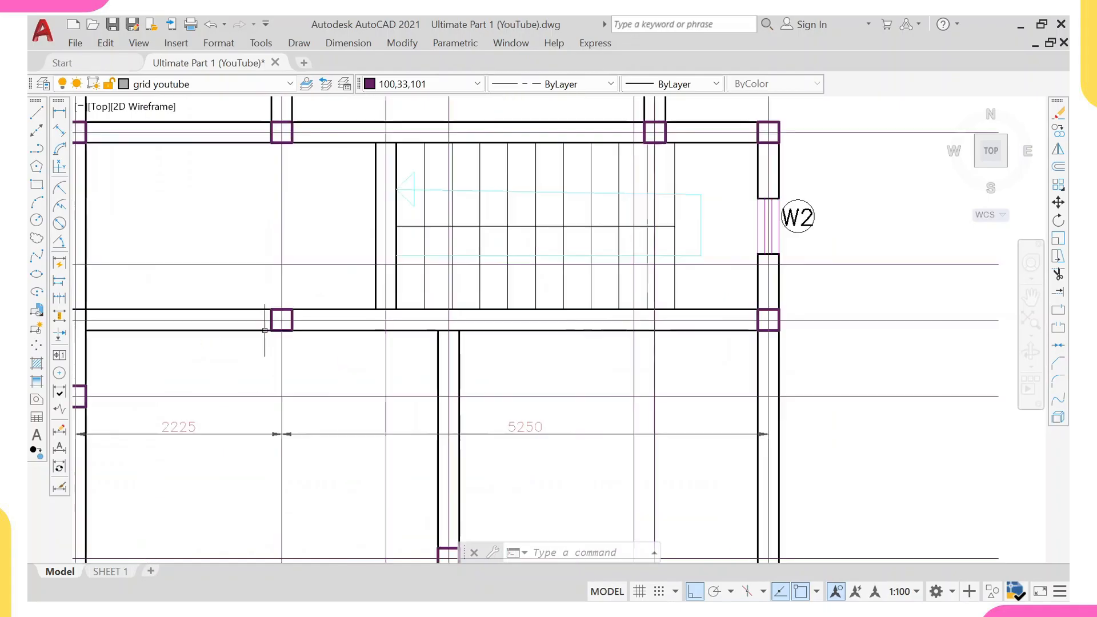
click(274, 324)
text(co)
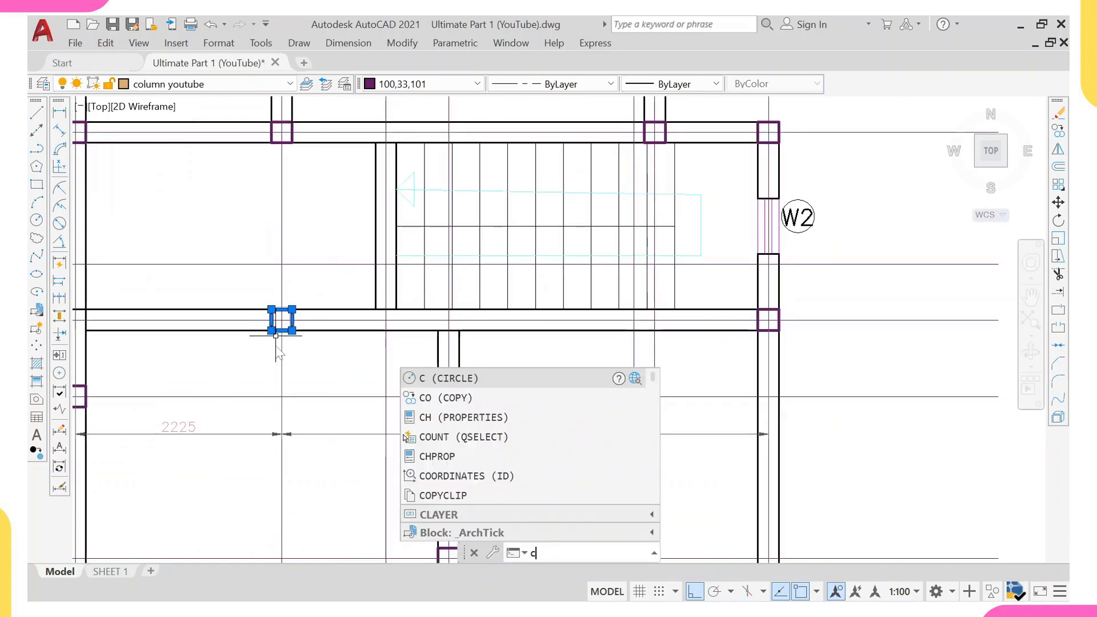
key(Return)
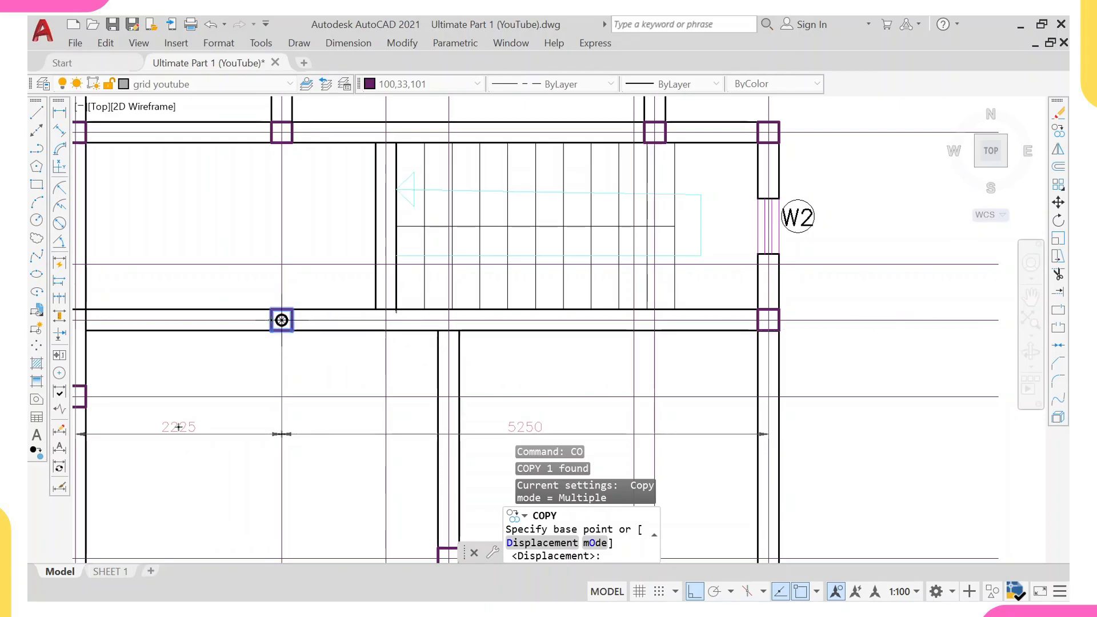
click(281, 320)
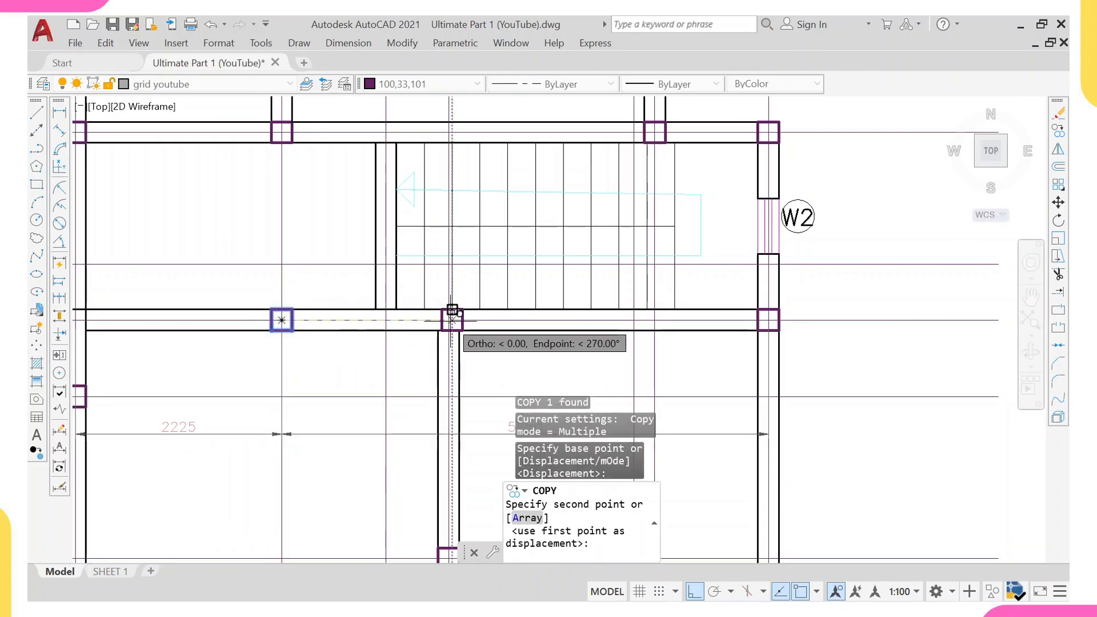
click(449, 320)
key(Escape)
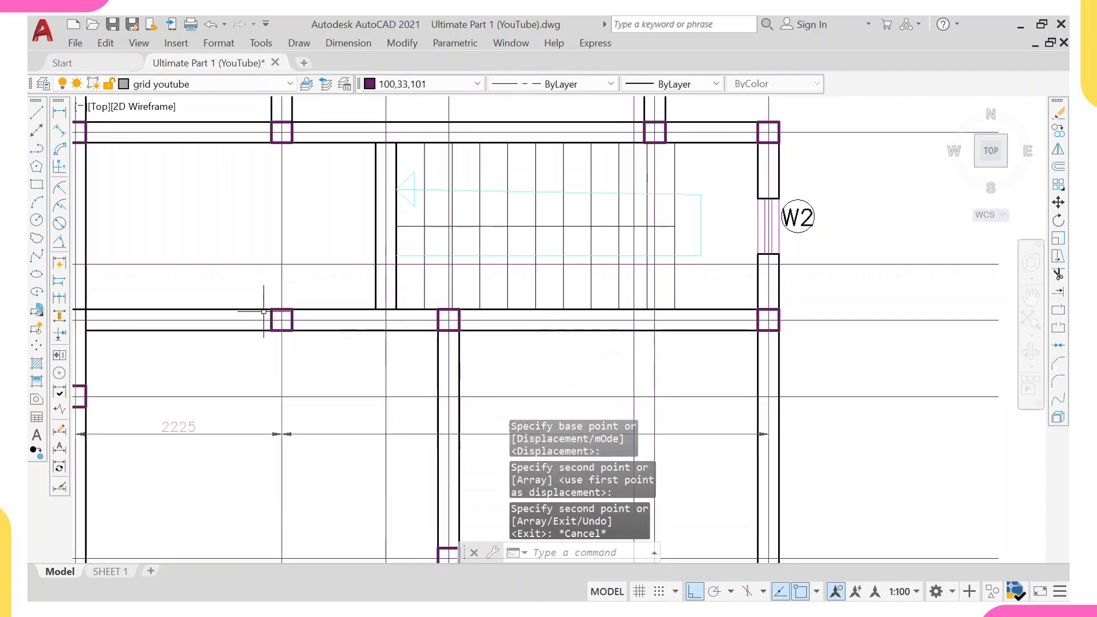
Erase the column left of the staircase where no wall meets the grid intersection.
click(245, 290)
click(309, 347)
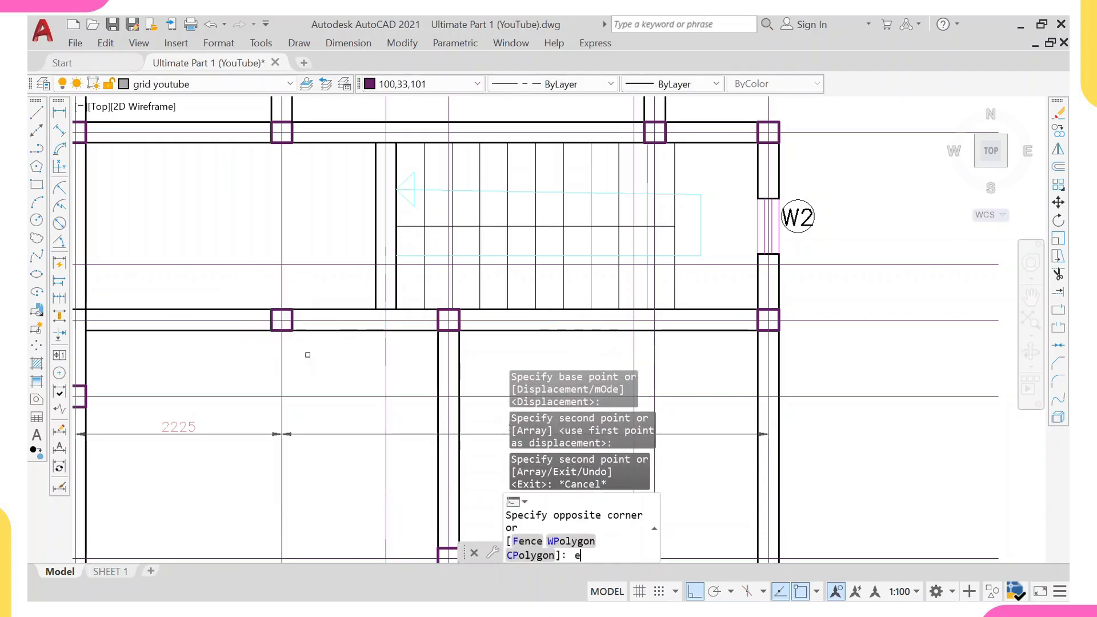
key(Delete)
key(Escape)
click(311, 429)
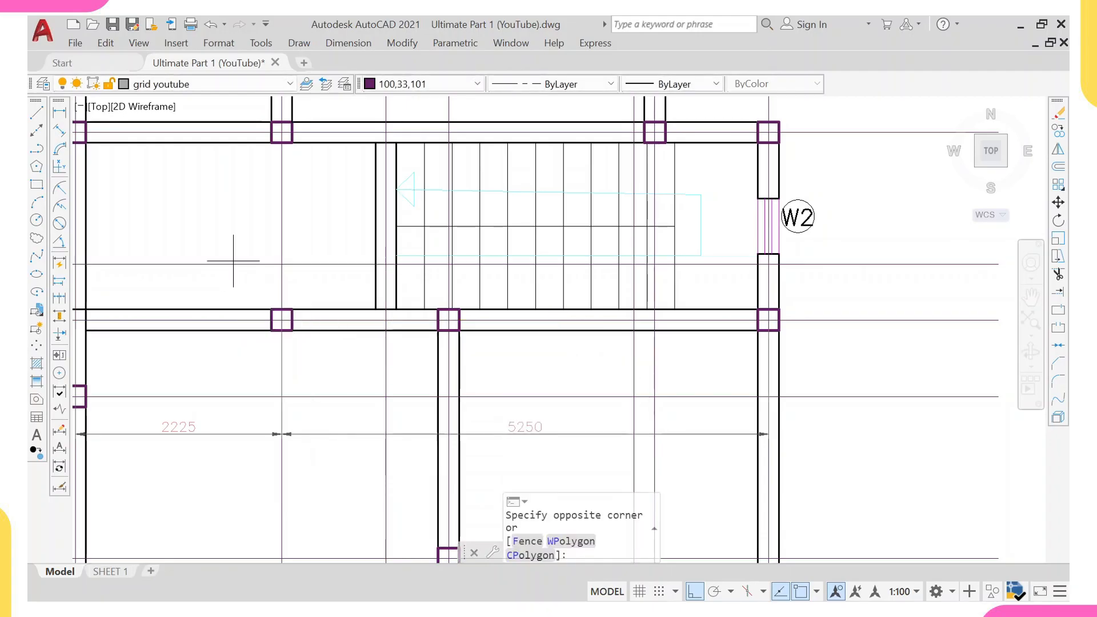
click(235, 252)
text(e)
key(Return)
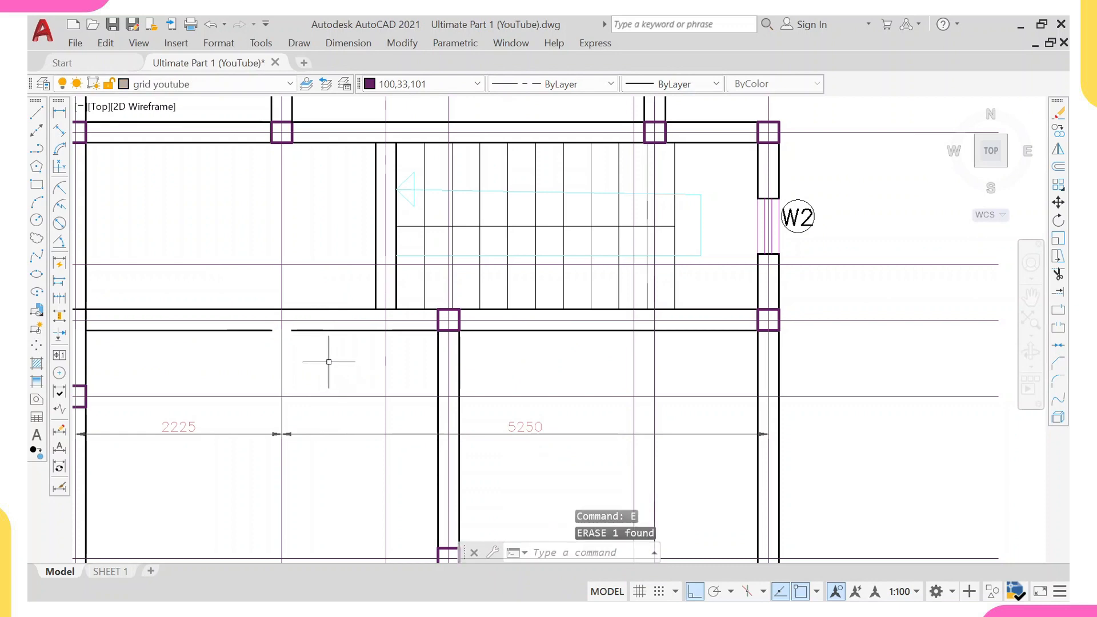
scroll(320, 342, down, 2)
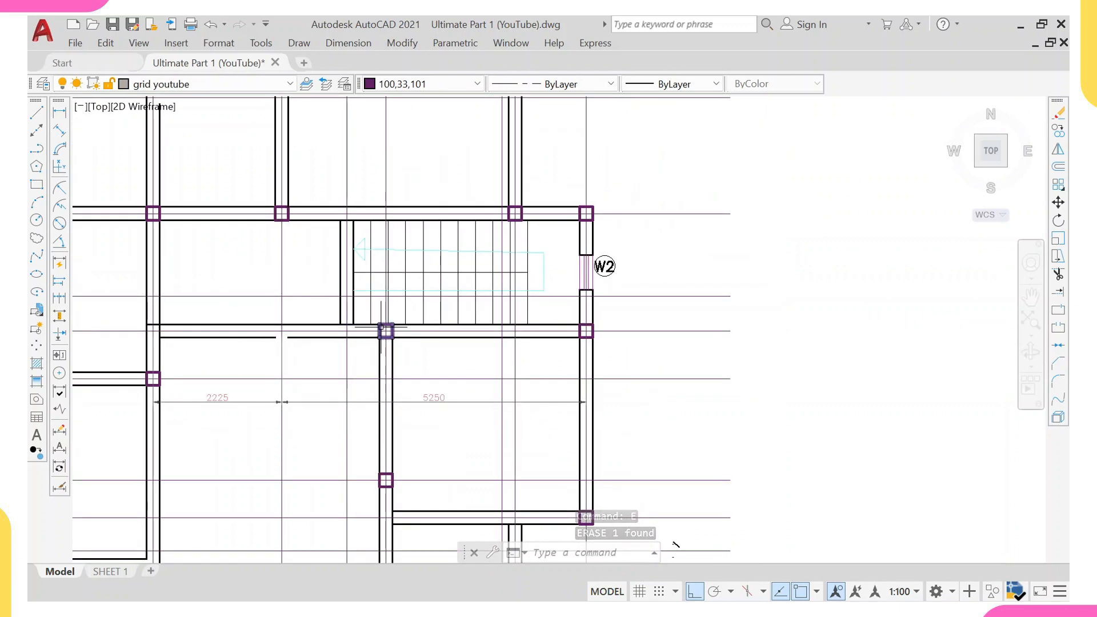
click(59, 112)
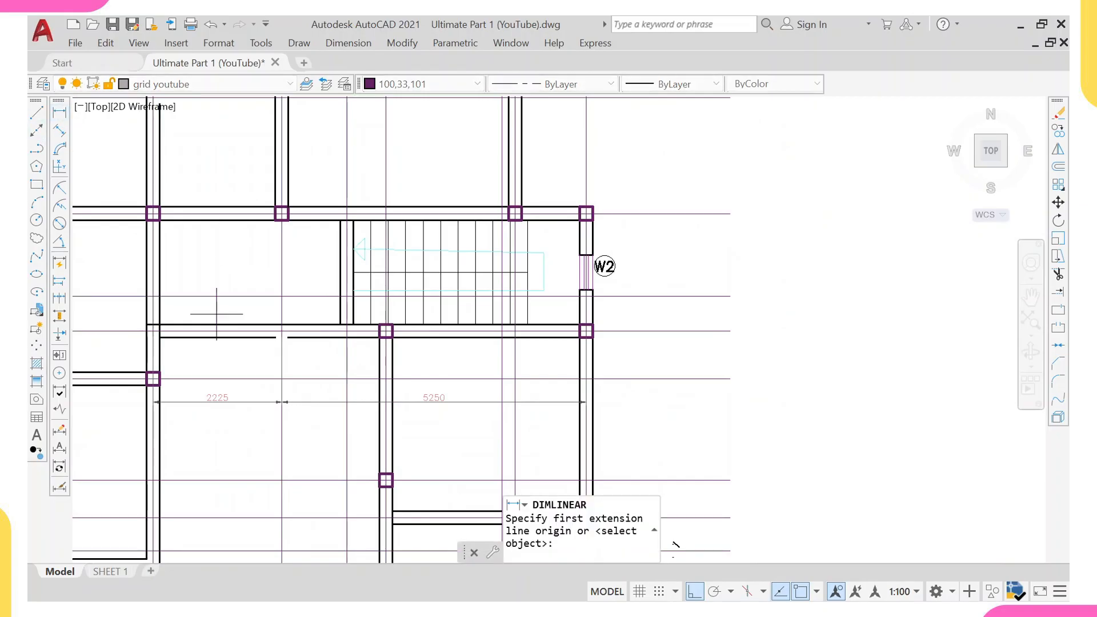
click(153, 343)
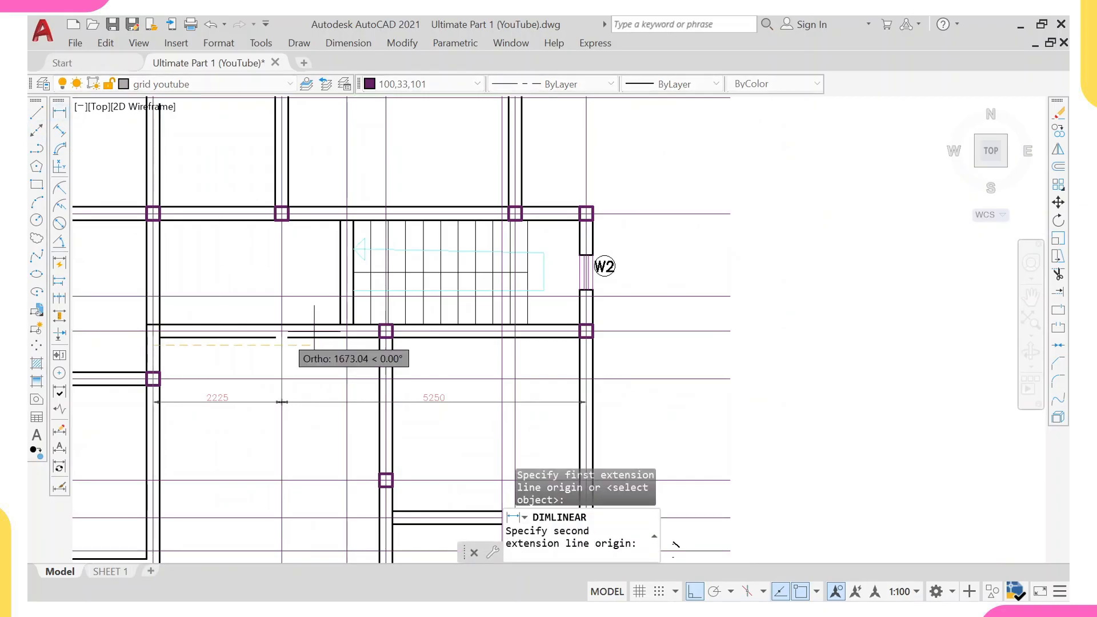
click(379, 345)
scroll(376, 374, up, 2)
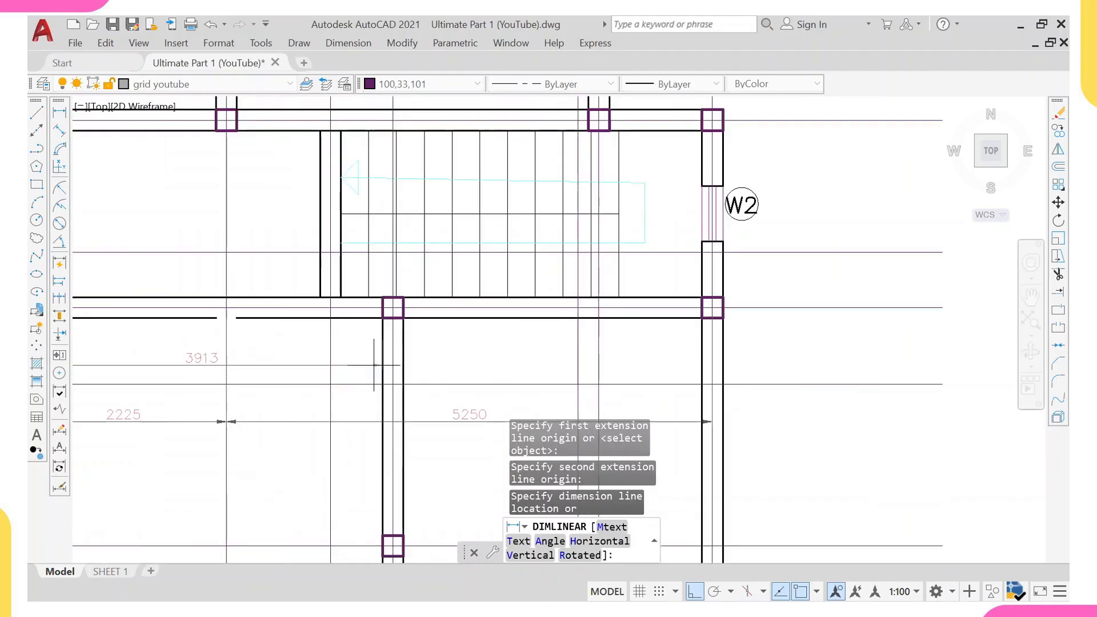
key(Escape)
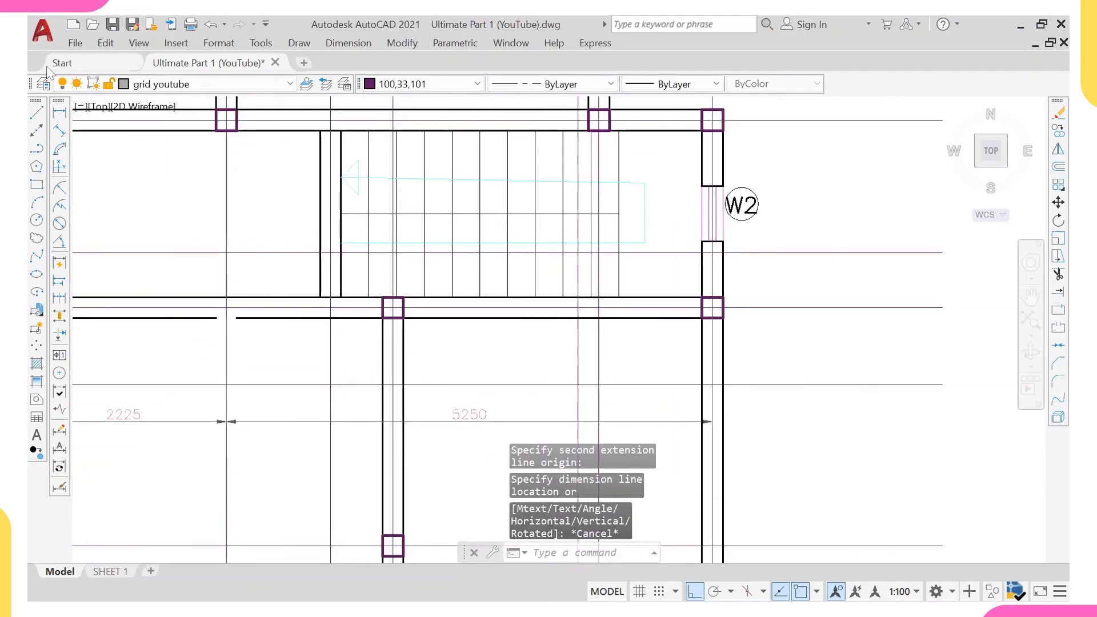
Dimension the spacing from the left grid line to the new staircase wall grid line.
click(60, 113)
middle_drag(307, 271, 452, 324)
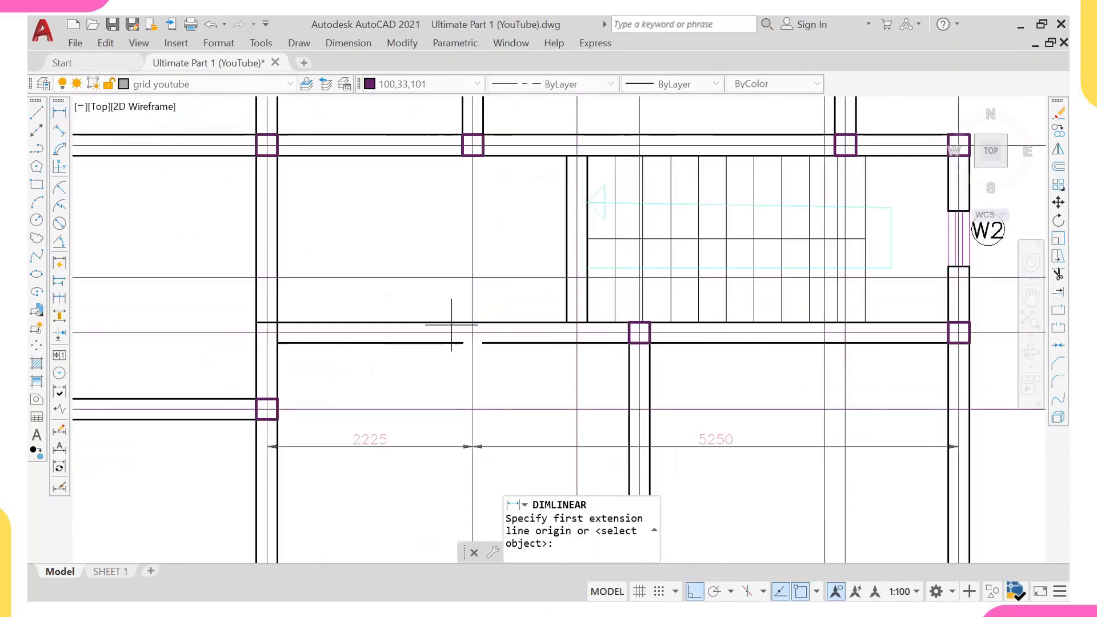
click(266, 355)
click(640, 337)
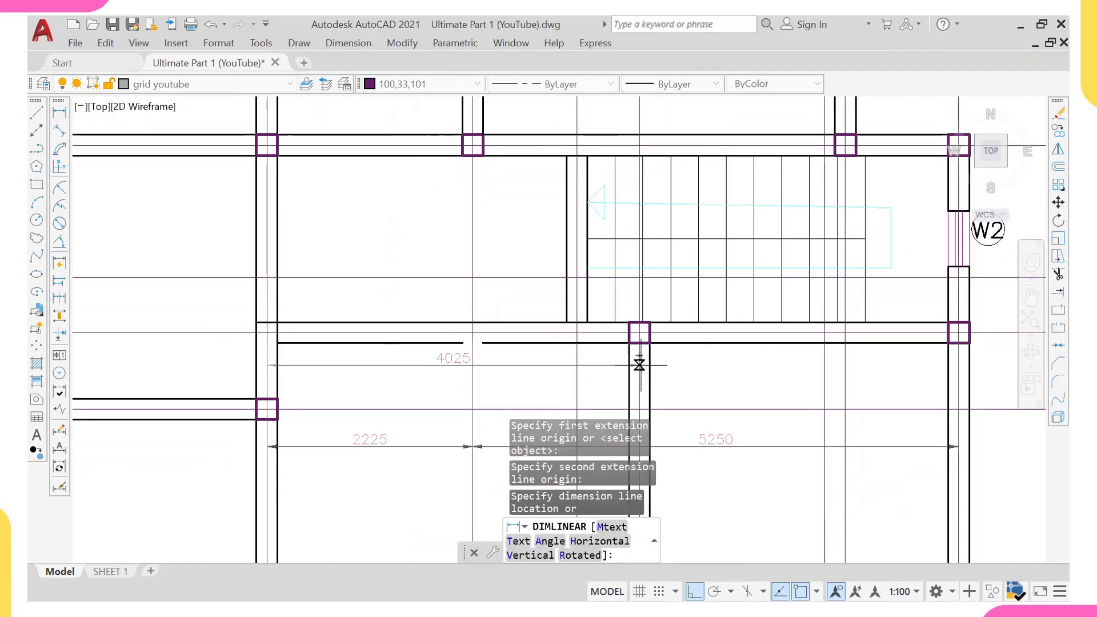
click(639, 371)
Dimension the spacing from the staircase wall grid line to the right wall grid line.
right_click(665, 279)
click(711, 288)
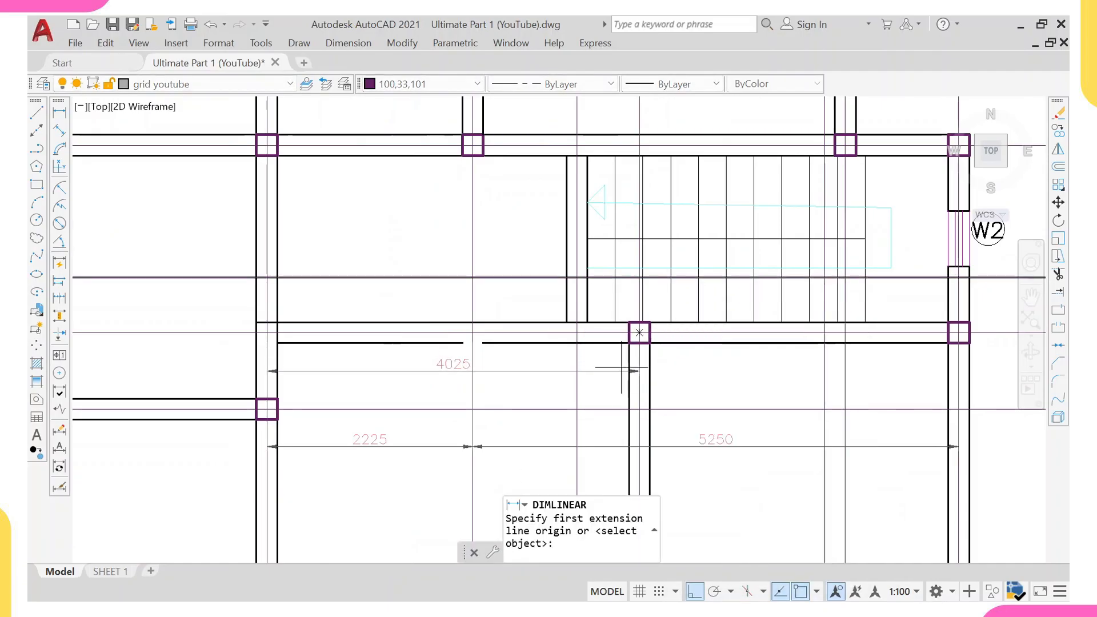
click(639, 375)
middle_drag(820, 375, 678, 367)
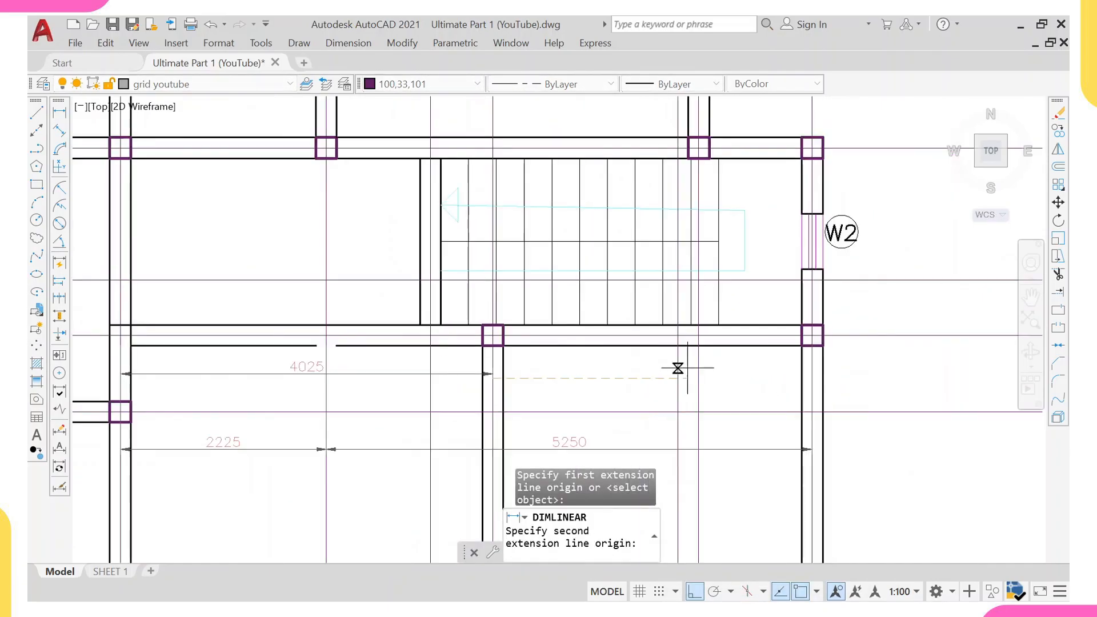
click(811, 367)
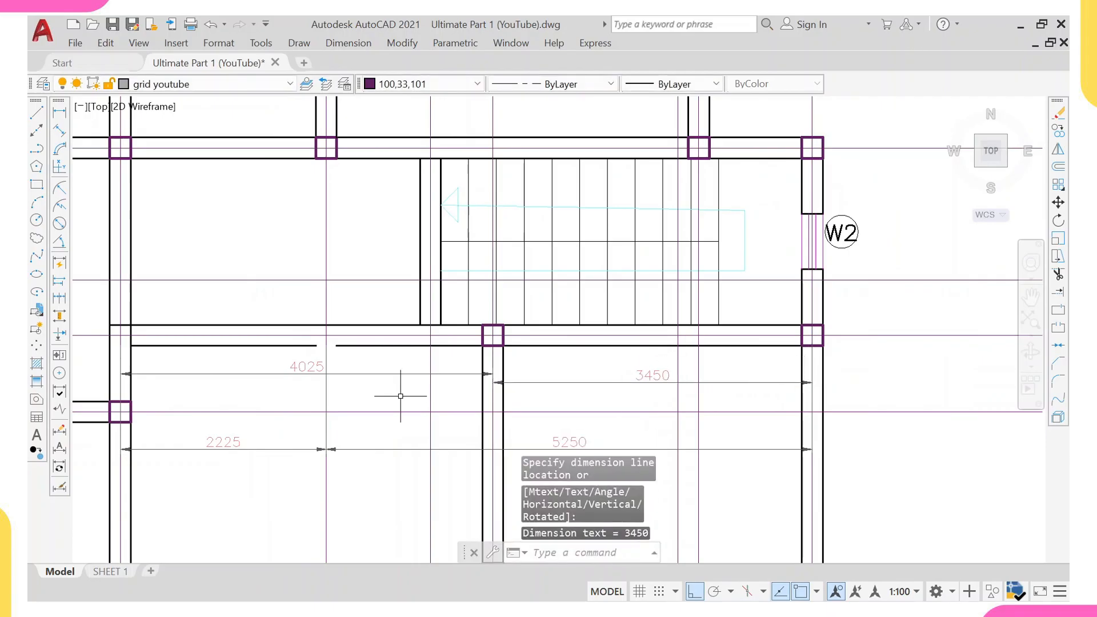
scroll(335, 369, down, 2)
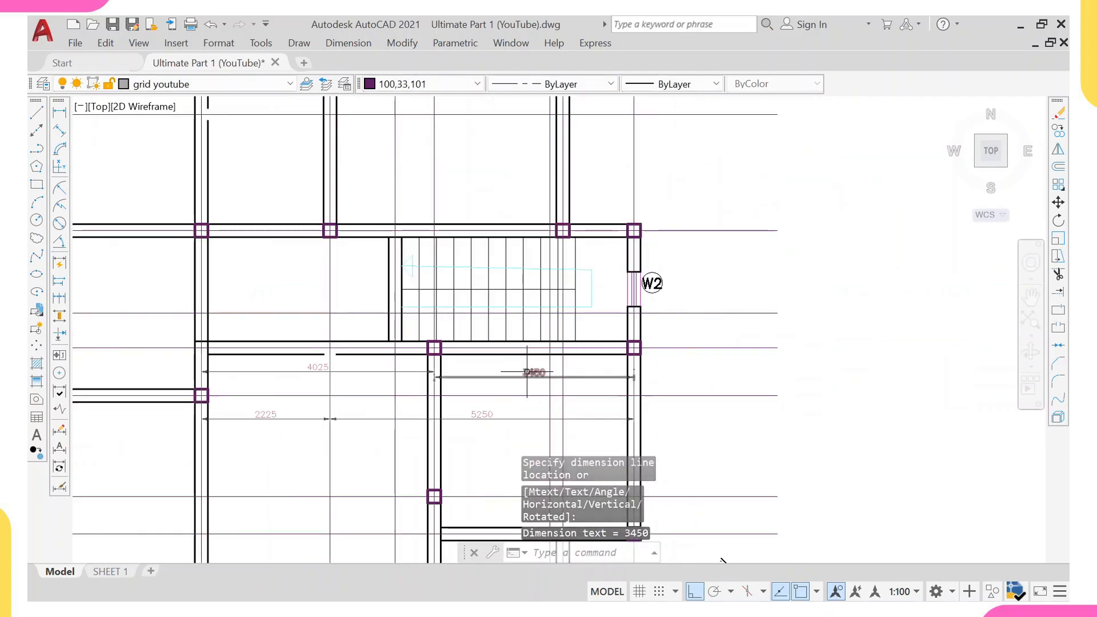
click(527, 372)
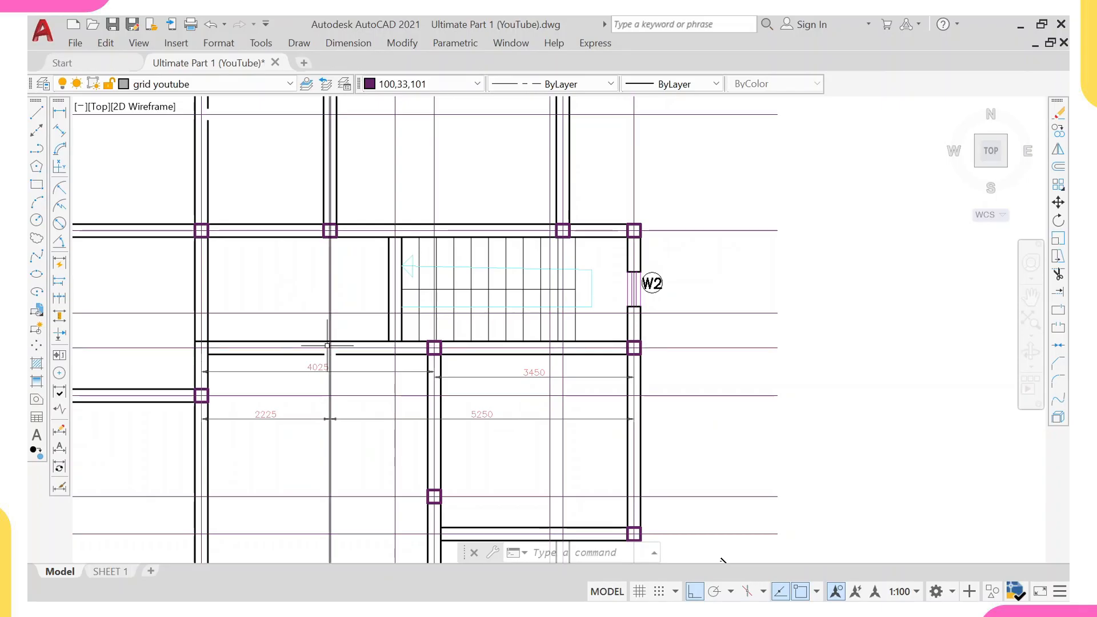
Erase the four grid-spacing dimensions below the staircase.
click(274, 372)
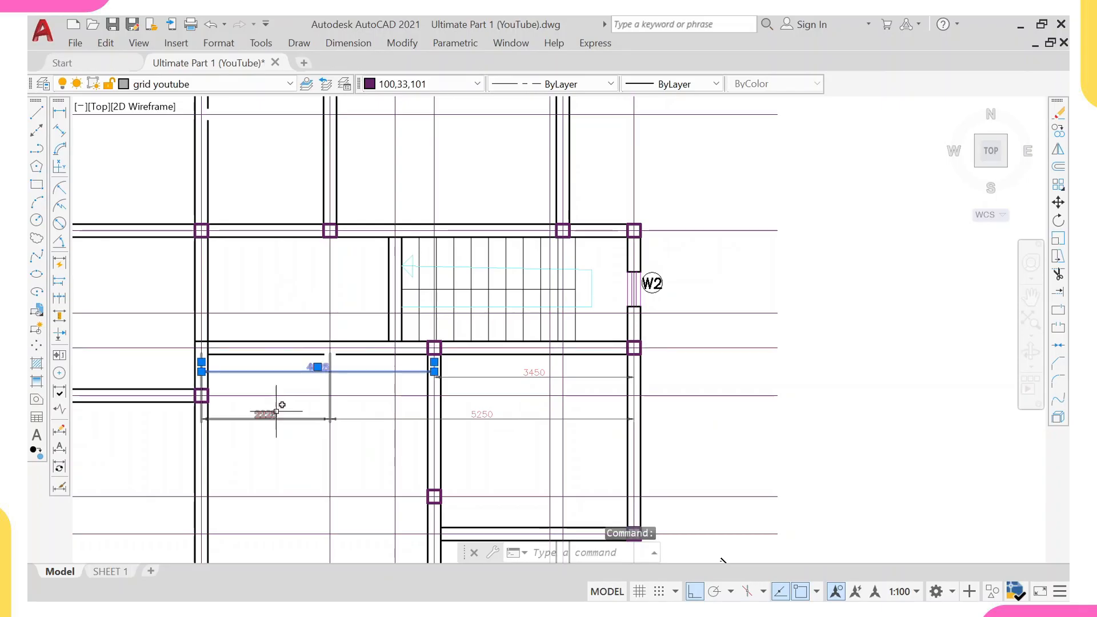
click(274, 414)
click(363, 416)
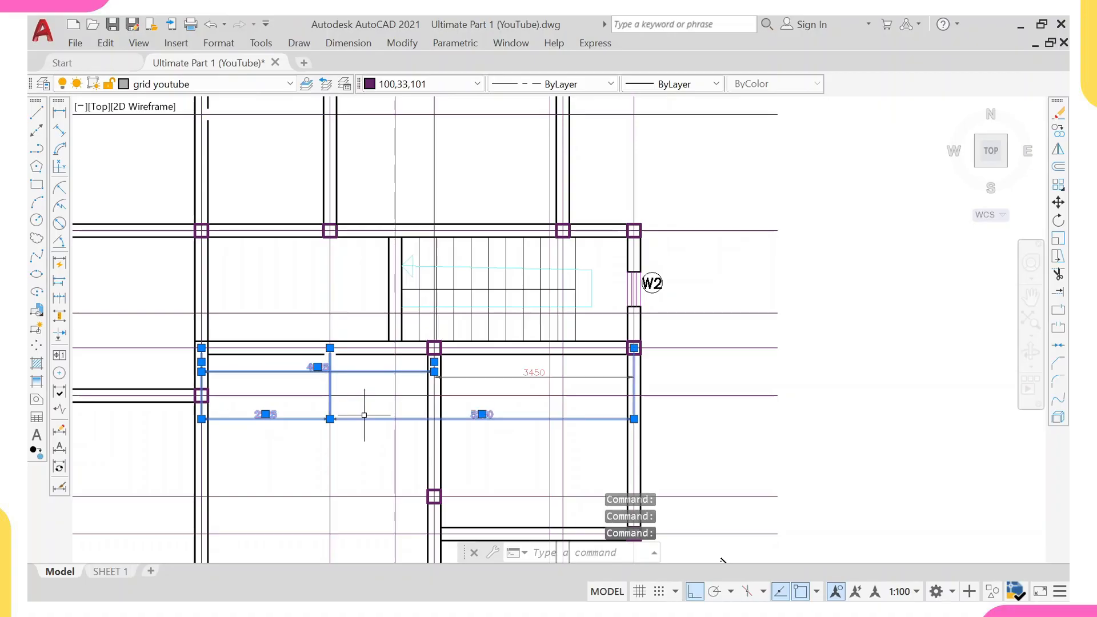
text(E)
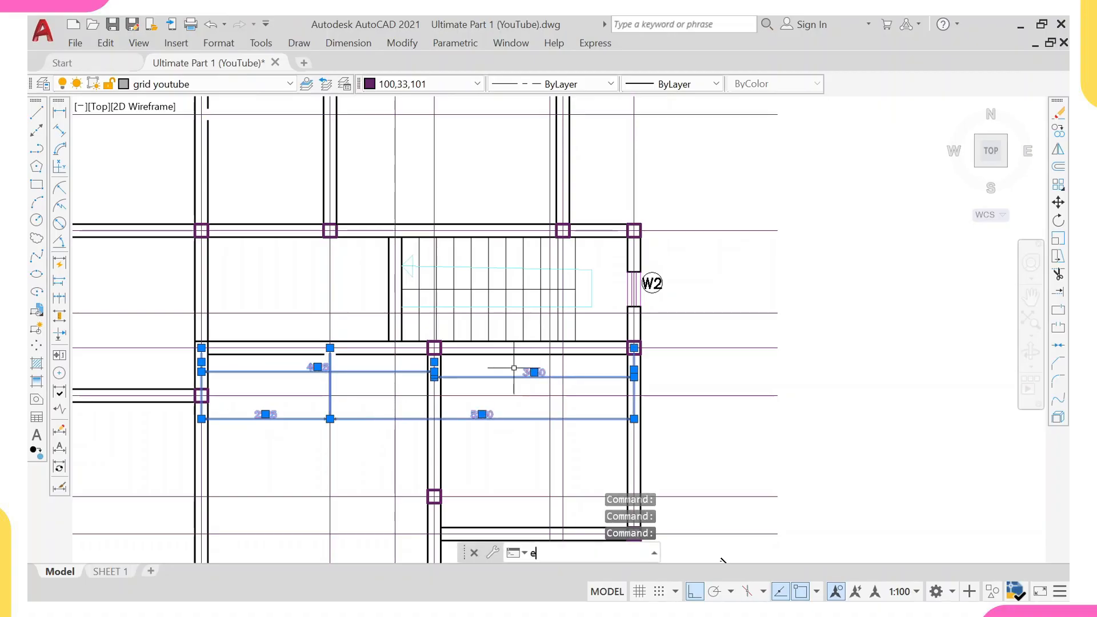
key(Return)
Erase the W2 window label and window lines in the wall right of the staircase.
scroll(515, 359, down, 2)
scroll(515, 359, down, 2)
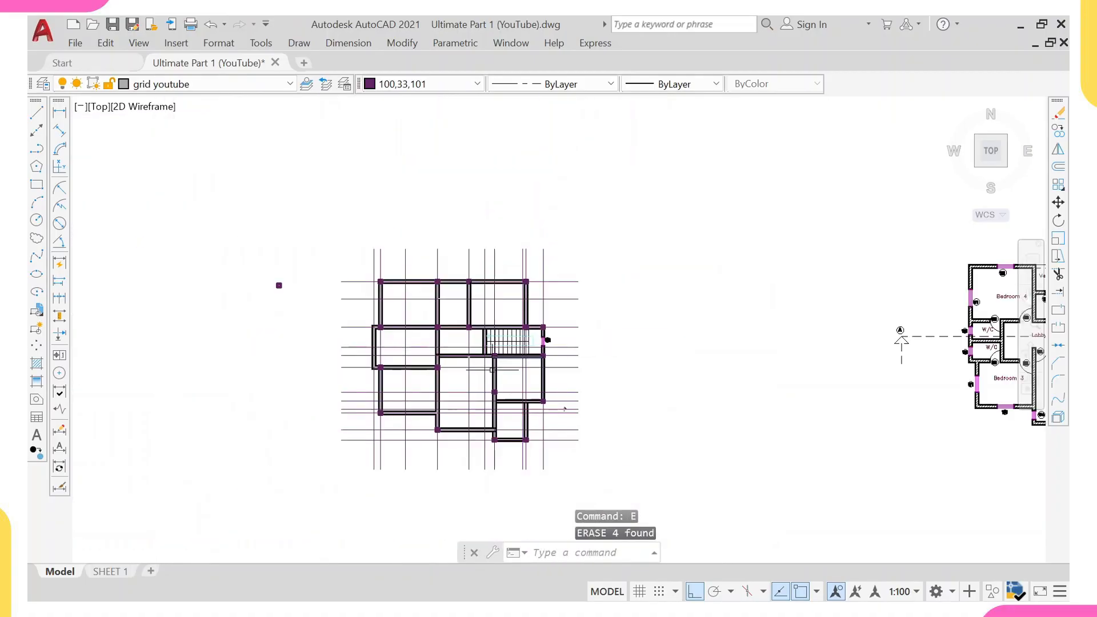
middle_drag(492, 371, 343, 319)
middle_drag(294, 288, 350, 280)
scroll(474, 258, up, 1)
scroll(474, 259, up, 2)
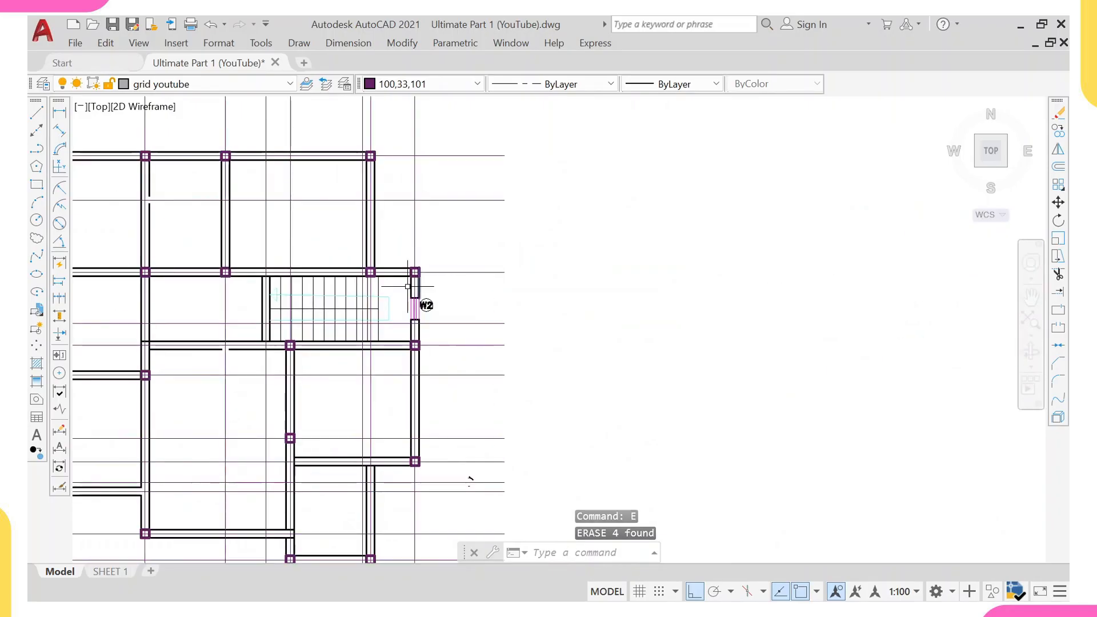
click(405, 279)
click(451, 325)
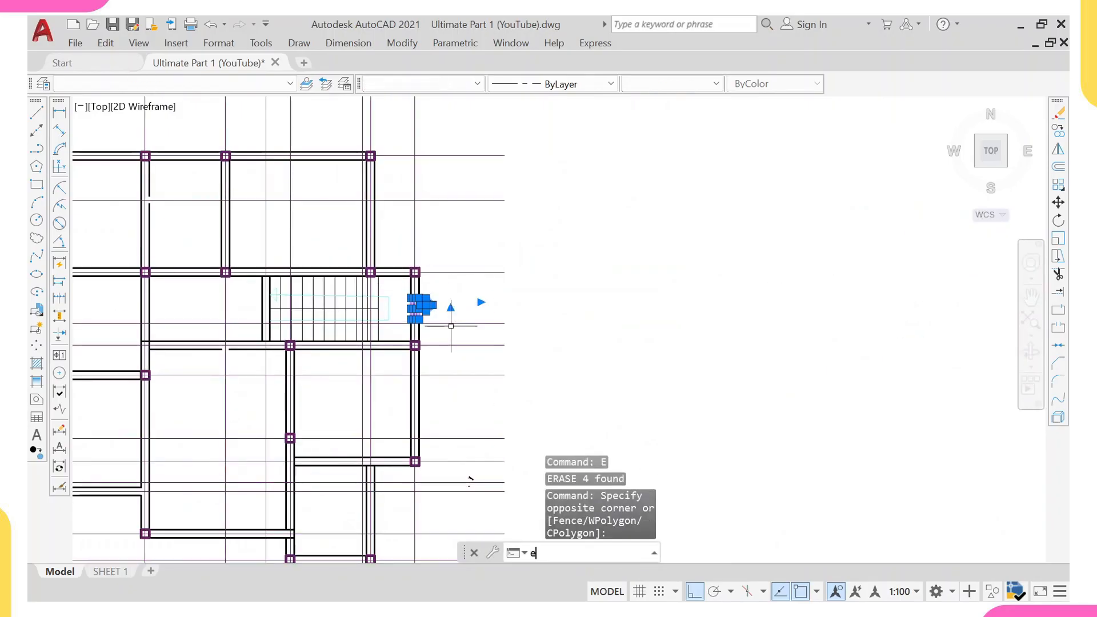
text(E)
key(Return)
Extend the wall lines right of the staircase up to the new corner column to close the former window opening.
scroll(413, 296, down, 2)
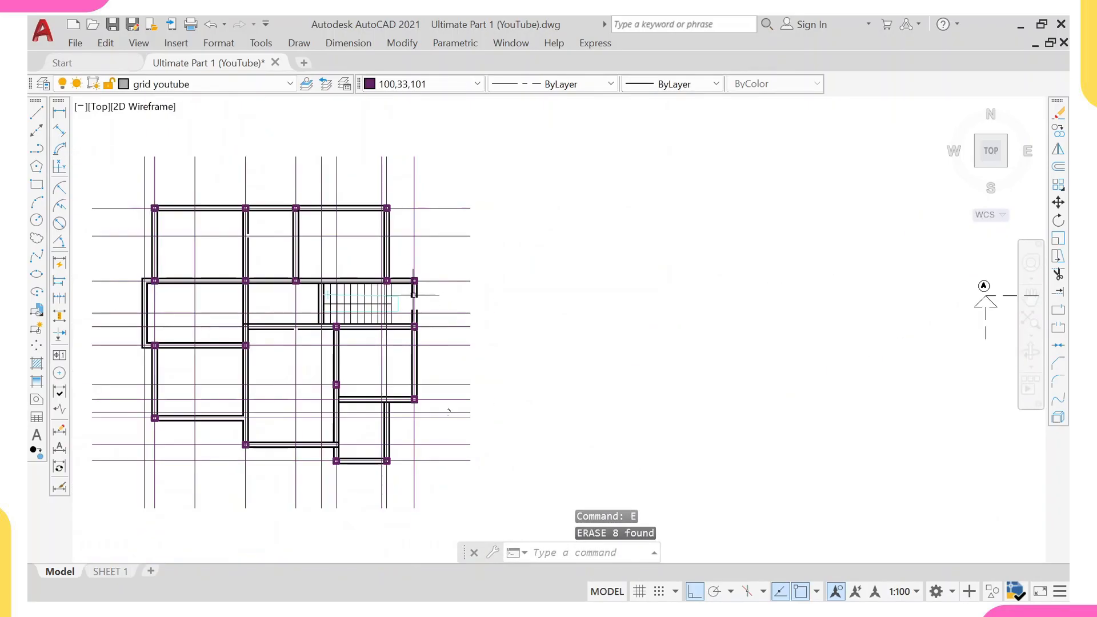
scroll(414, 296, up, 2)
click(415, 274)
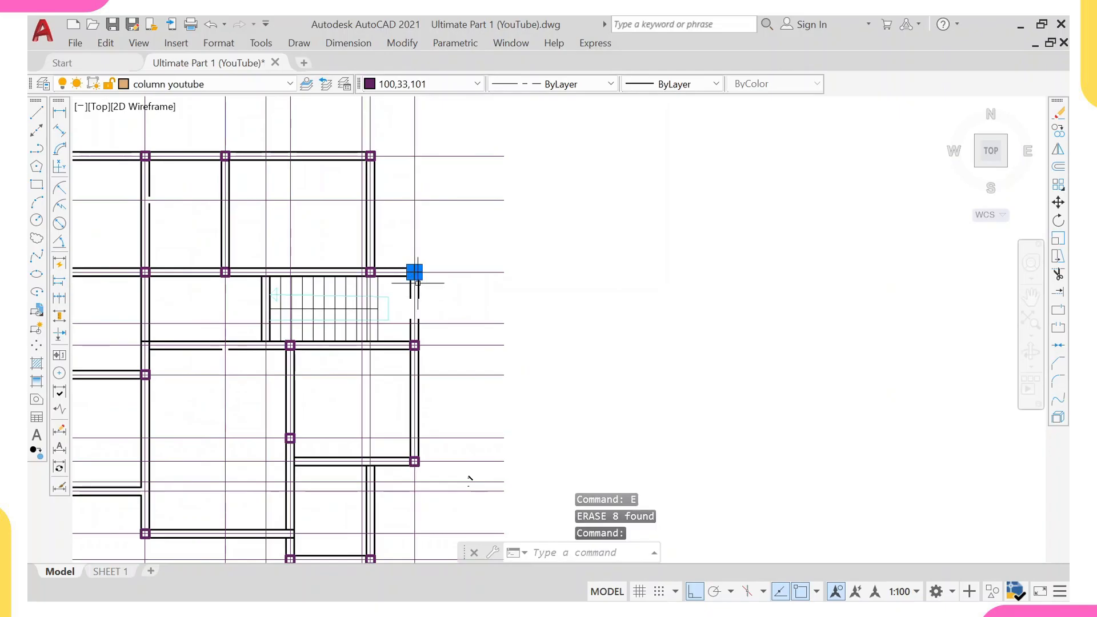
text(ex)
key(Return)
scroll(417, 294, up, 4)
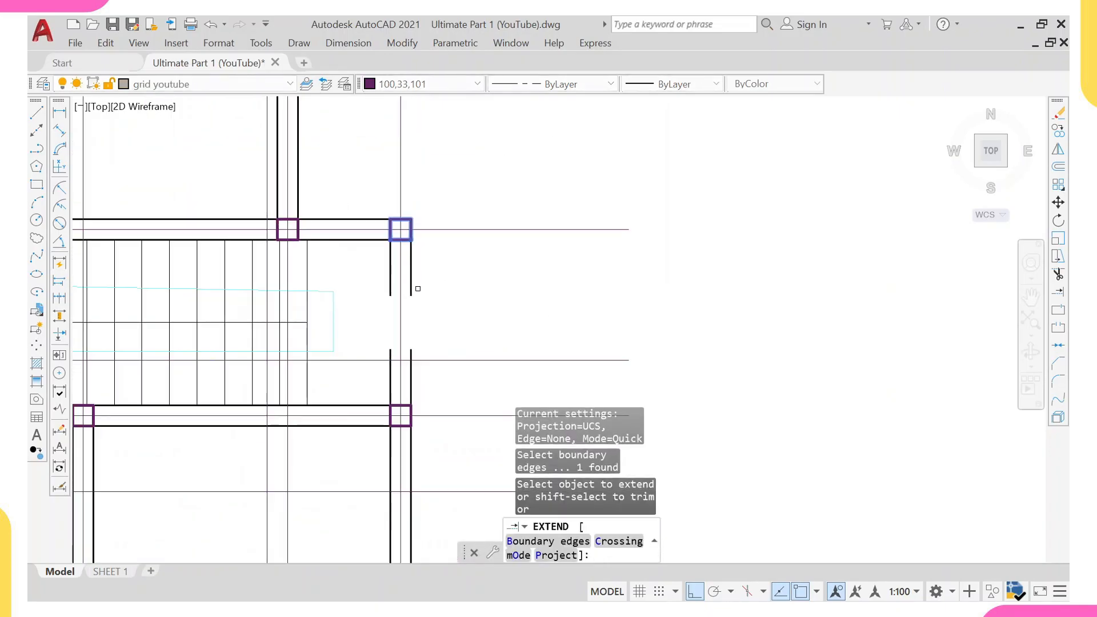
click(407, 287)
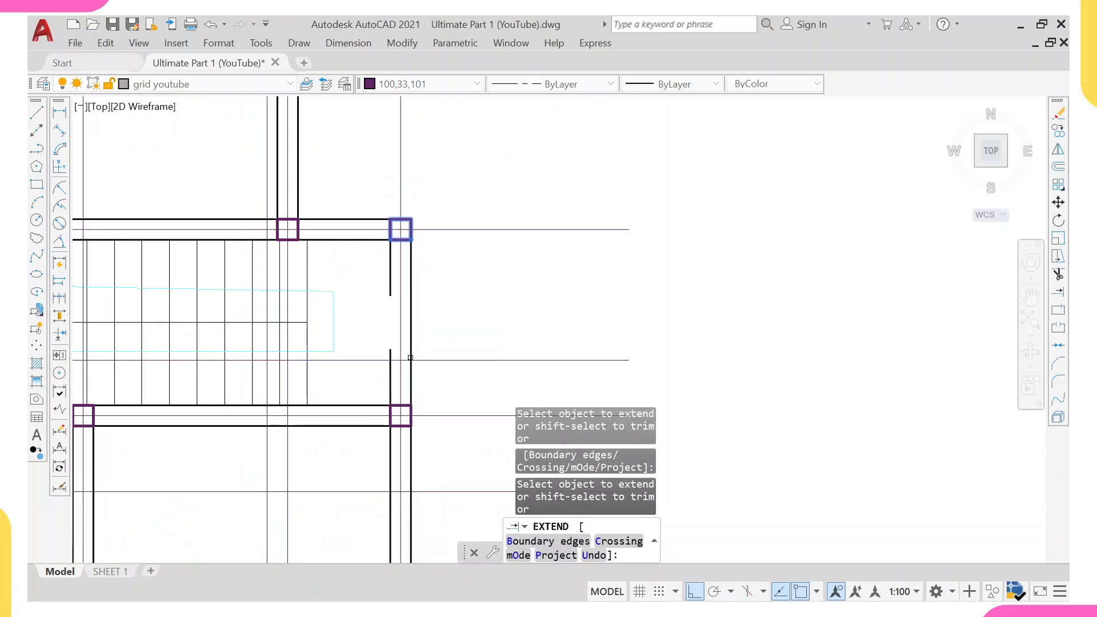
click(388, 371)
scroll(394, 333, down, 6)
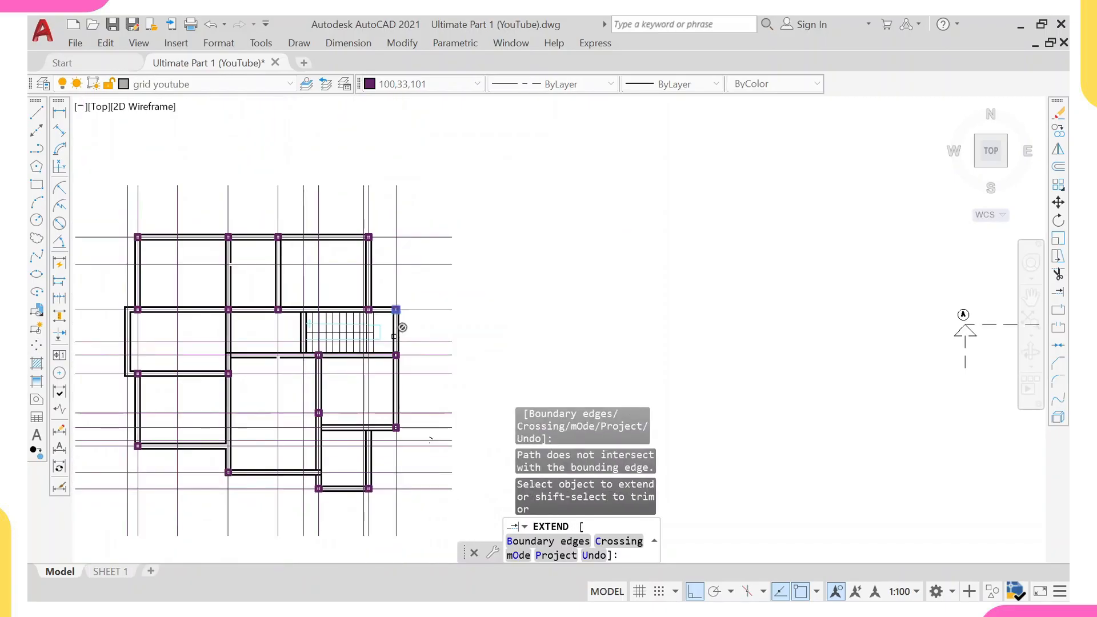
key(Escape)
Erase the stray column lying left of the grid floor plan.
click(195, 274)
click(240, 330)
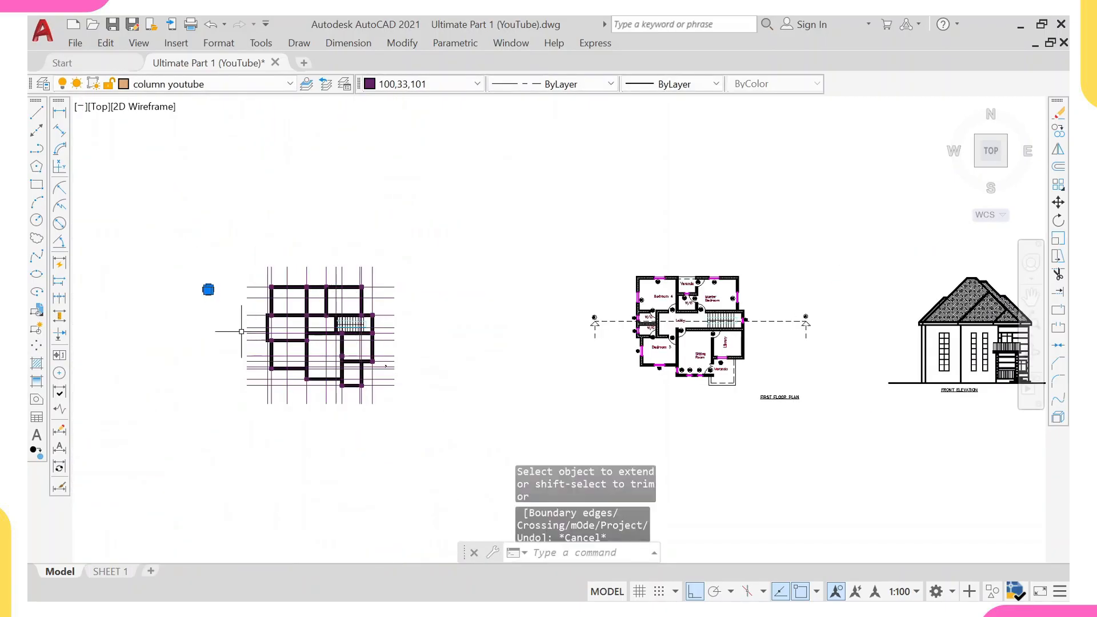
text(e)
key(Return)
key(Return)
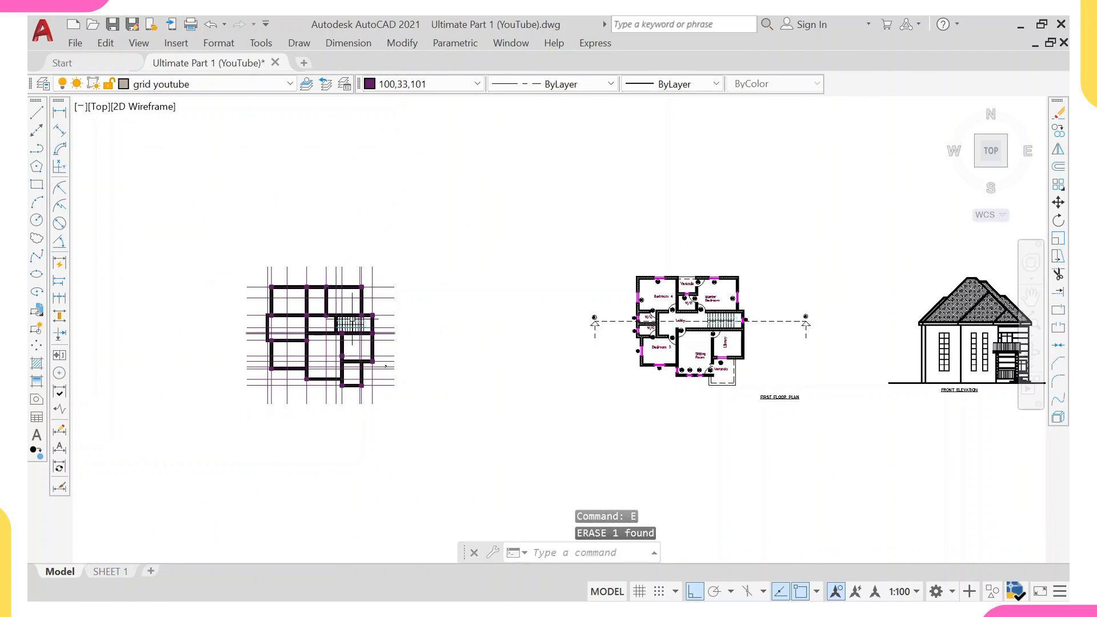
Erase the wall hatch of the first floor plan.
middle_drag(680, 299, 496, 303)
scroll(495, 322, up, 4)
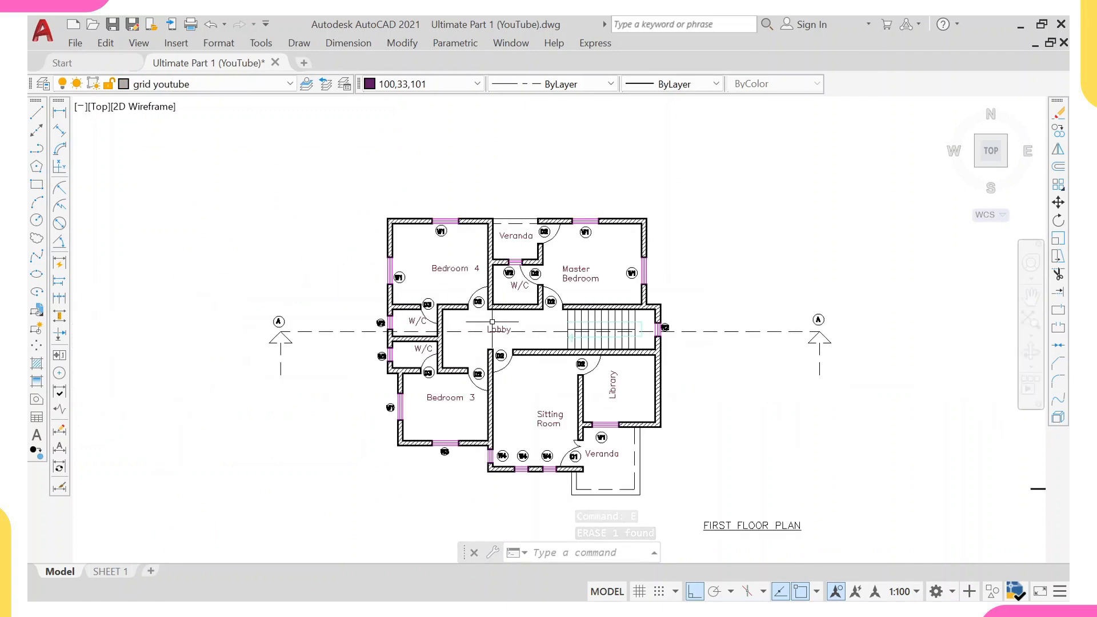
scroll(541, 345, up, 2)
click(541, 353)
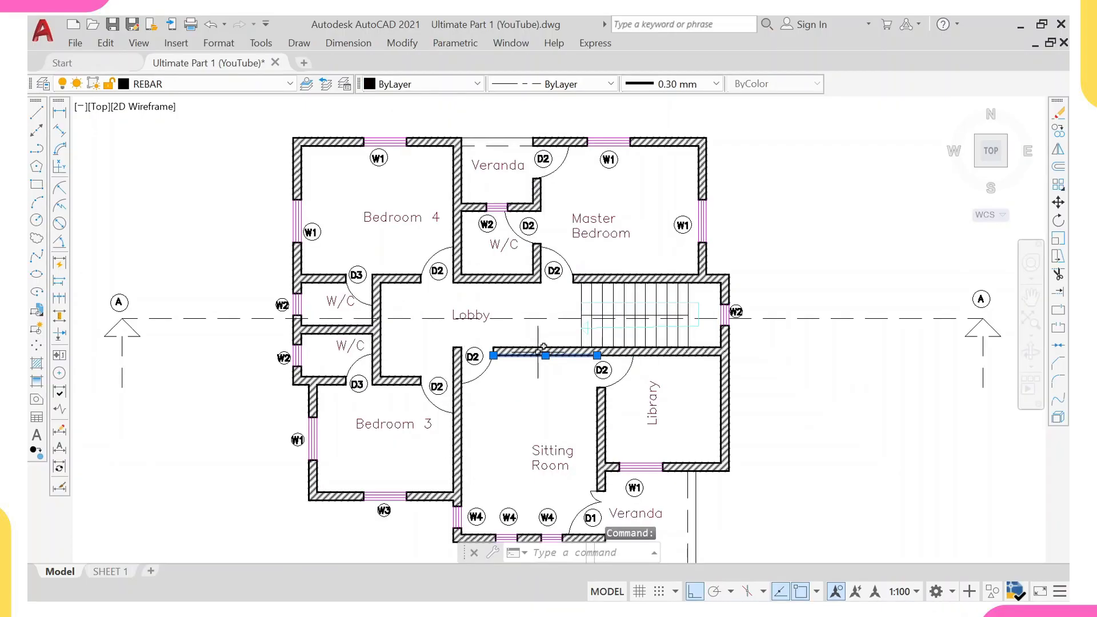
key(Escape)
click(536, 351)
text(e)
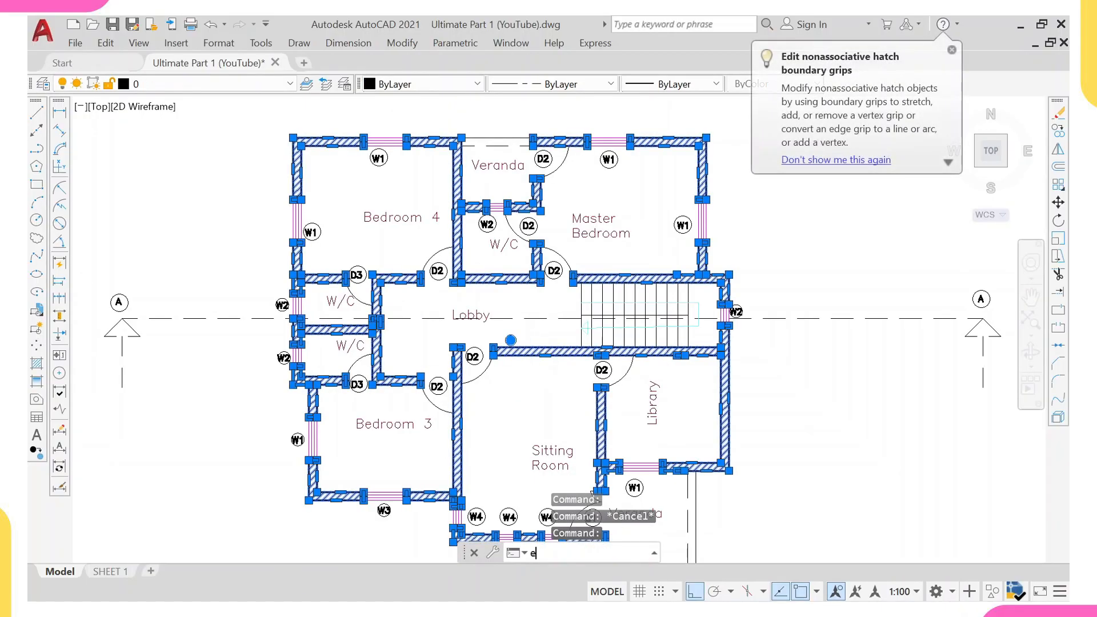
key(Return)
Select all columns with Select Similar and copy them onto the first floor plan, aligning at the staircase's top-right corner.
scroll(441, 235, down, 6)
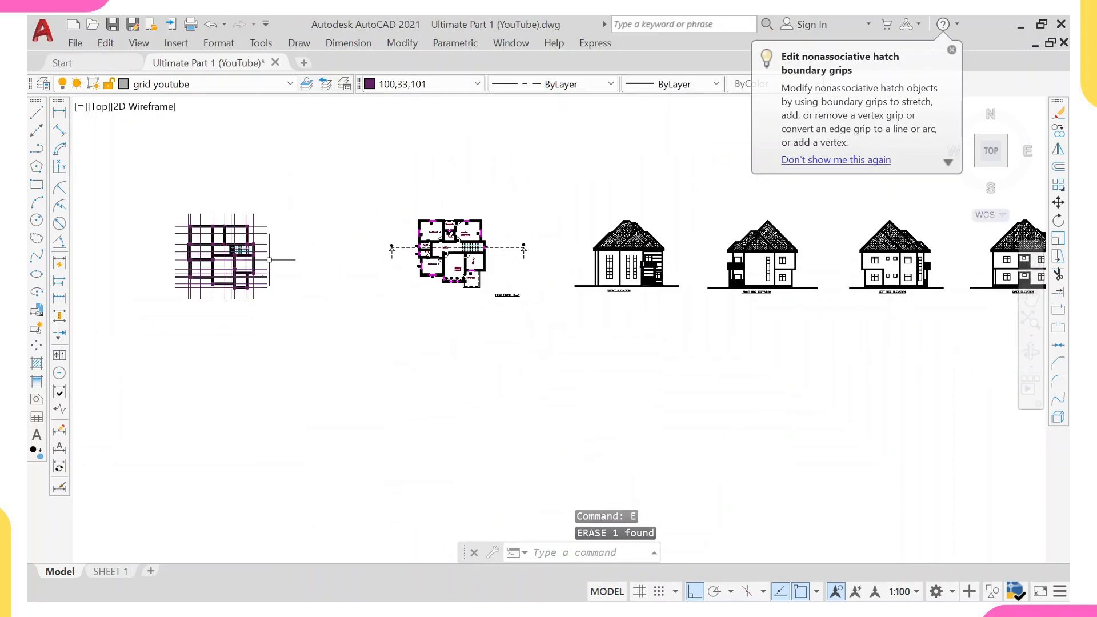
scroll(269, 260, up, 10)
click(390, 203)
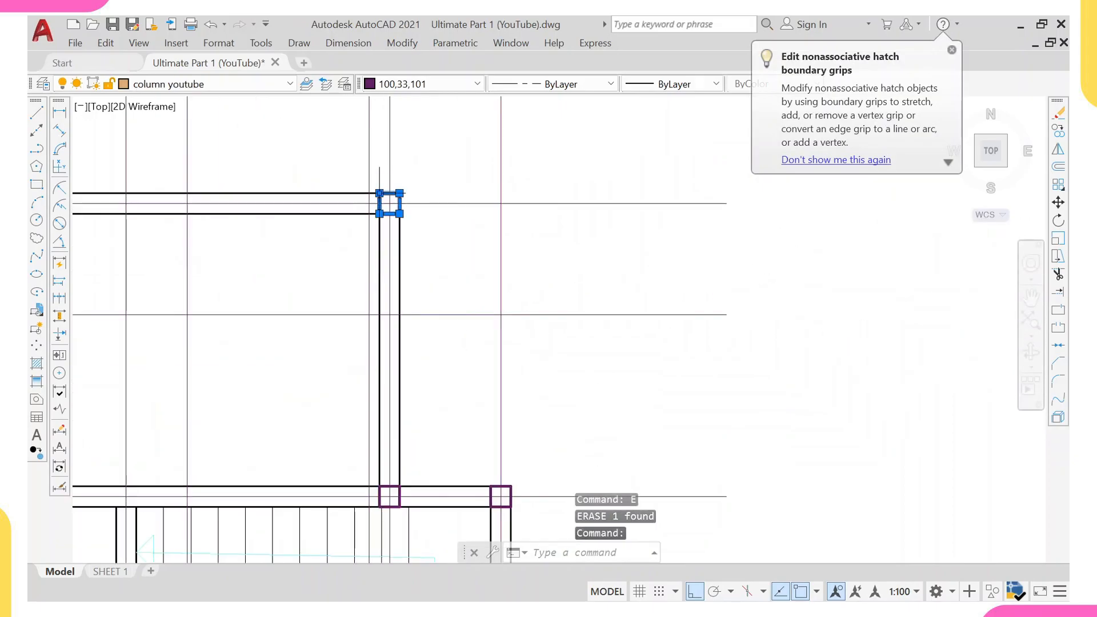
right_click(380, 156)
click(425, 444)
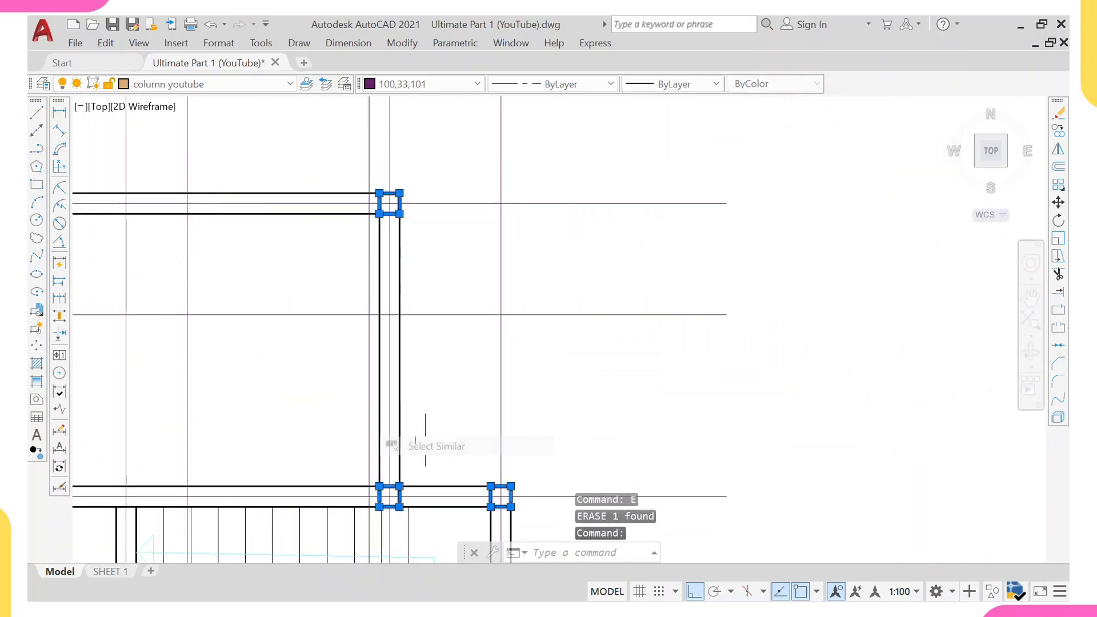
scroll(425, 440, down, 10)
scroll(398, 357, up, 5)
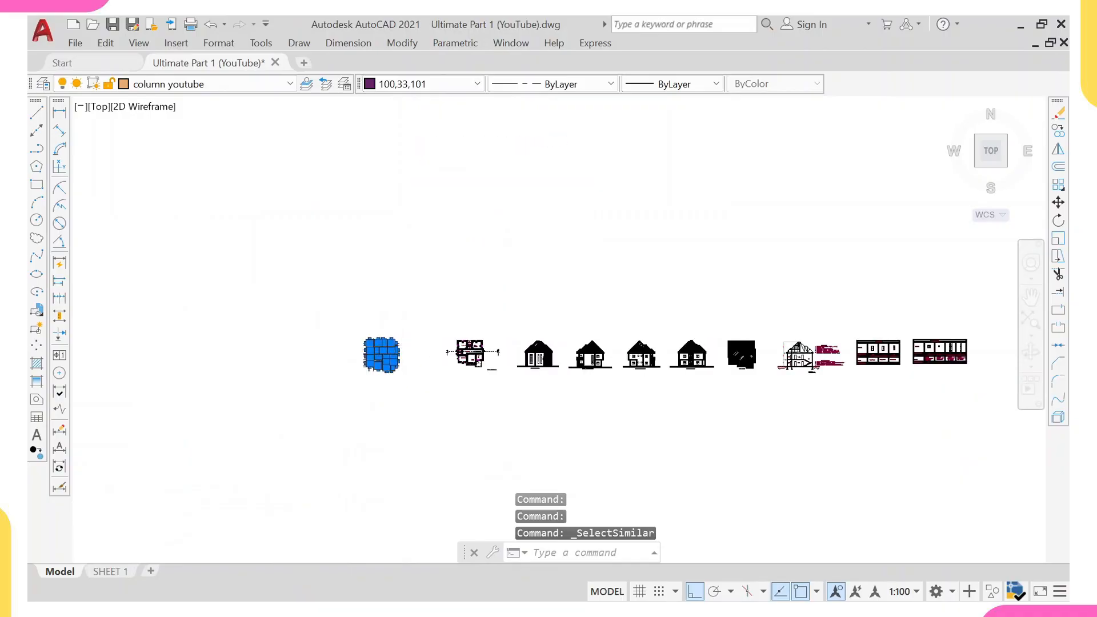
scroll(391, 366, up, 6)
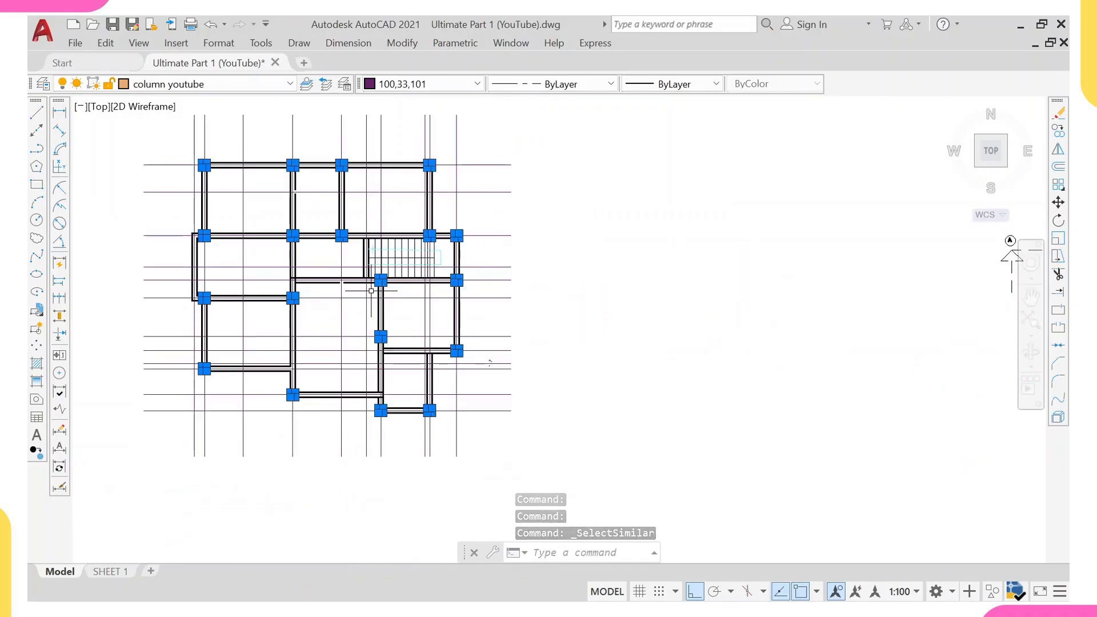
key(Return)
scroll(372, 291, up, 6)
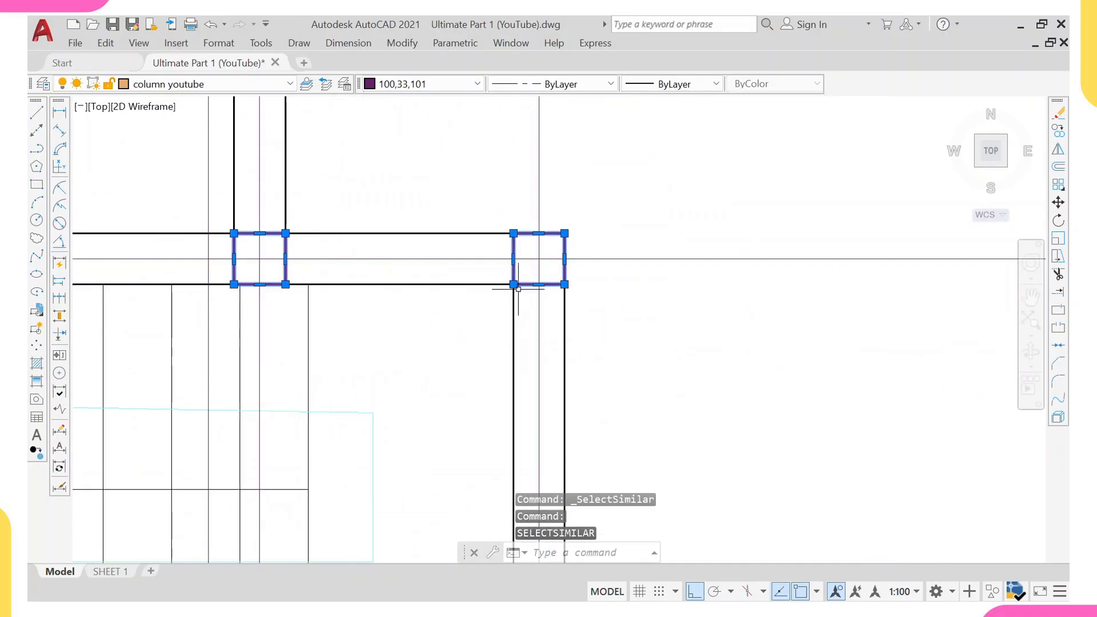
text(co)
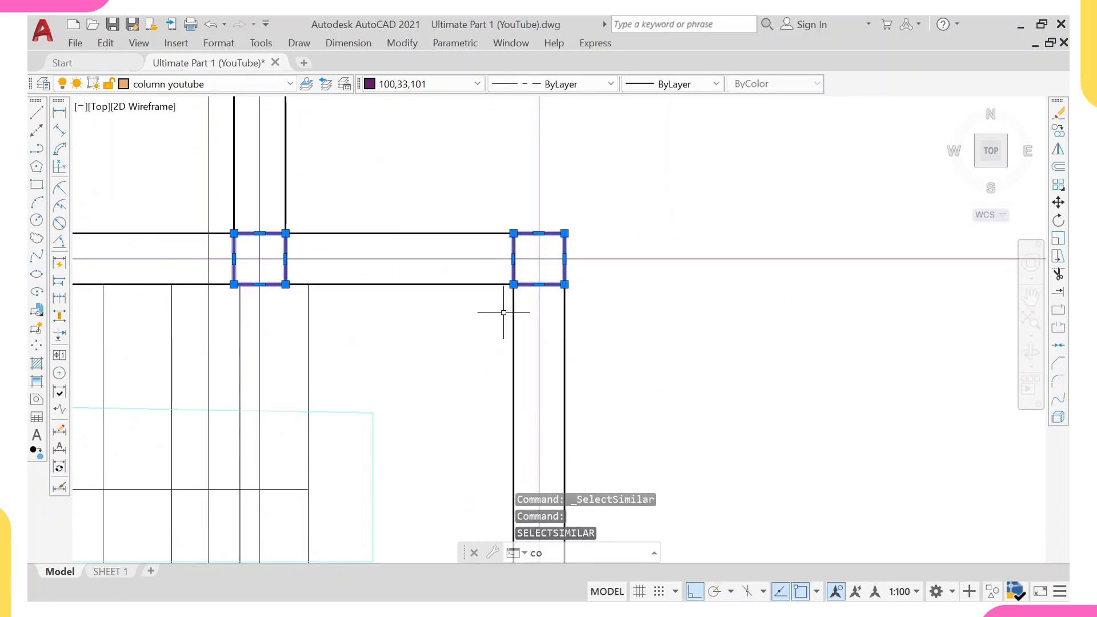
key(Return)
click(539, 259)
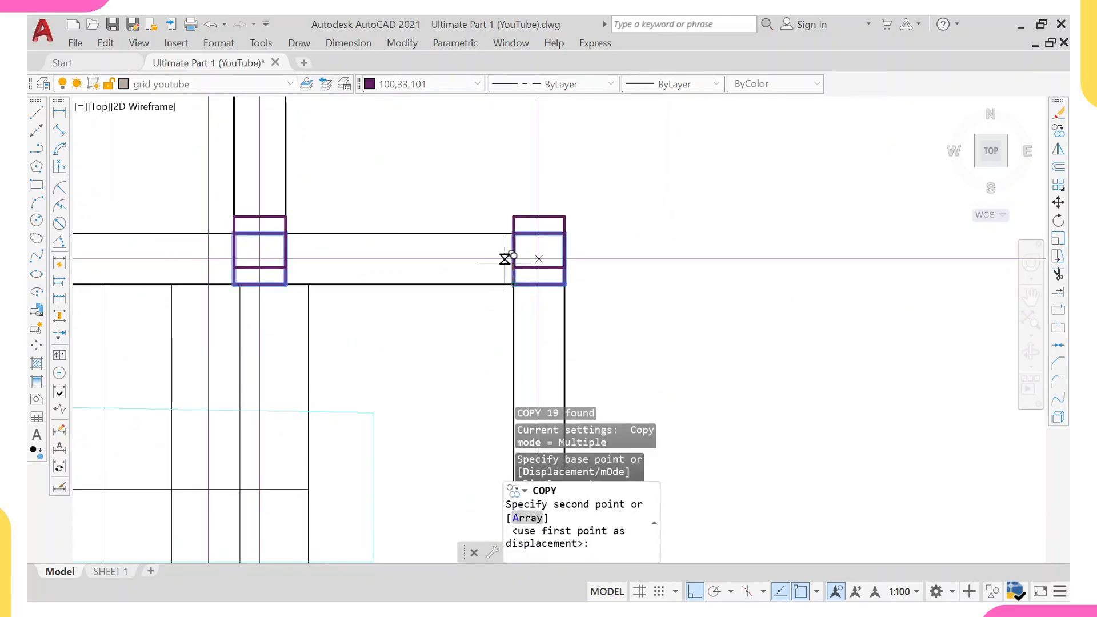
scroll(509, 260, down, 5)
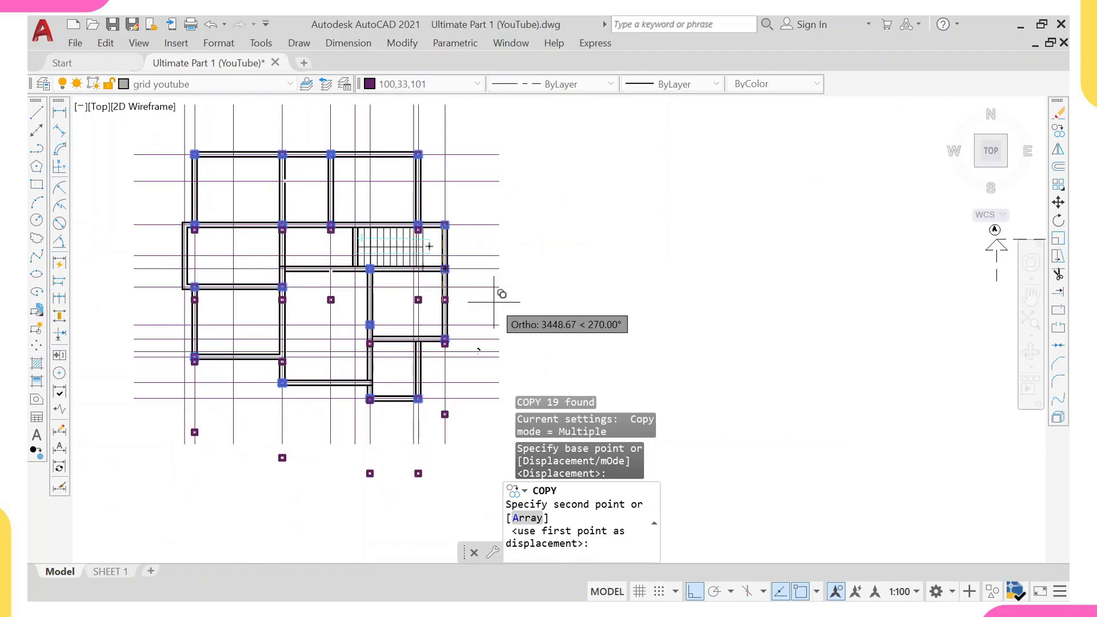
key(F8)
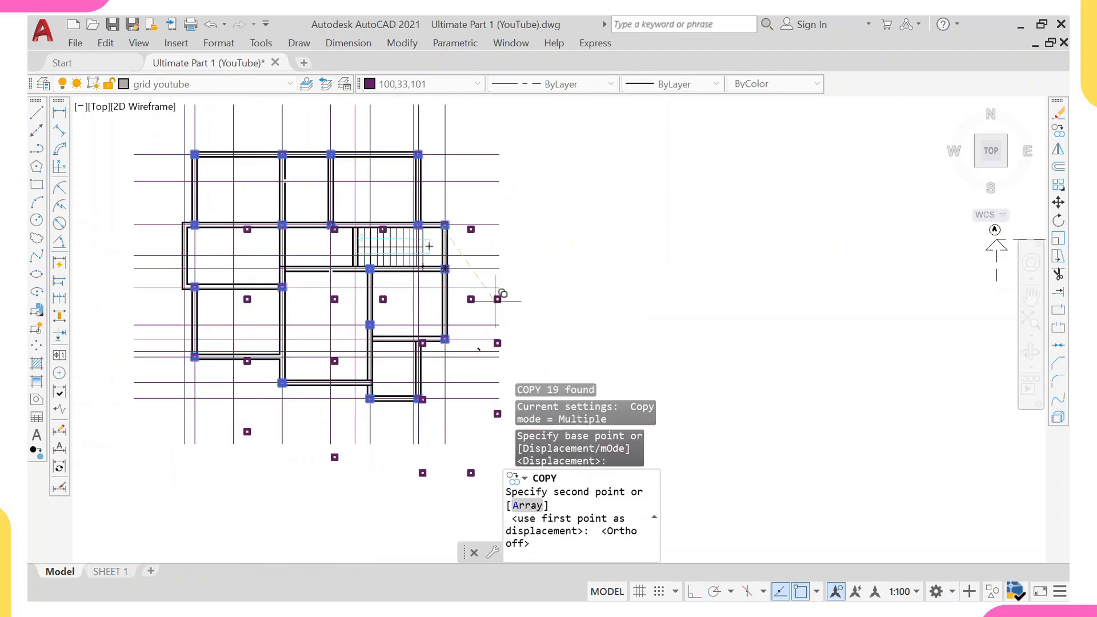
scroll(495, 298, down, 3)
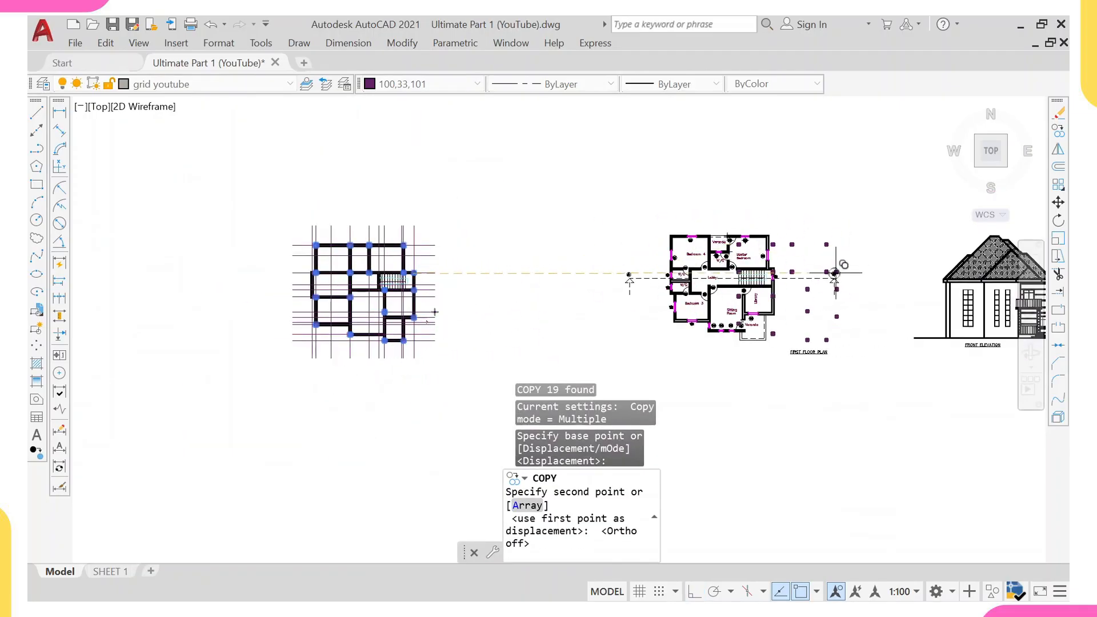
scroll(783, 263, up, 5)
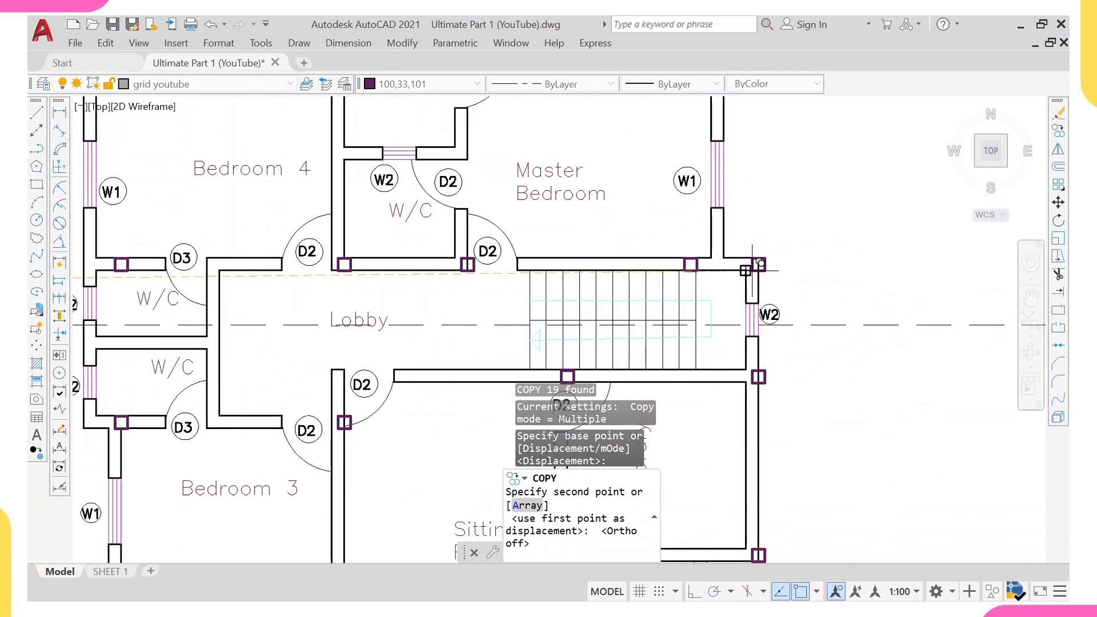
scroll(749, 260, up, 2)
scroll(746, 260, up, 3)
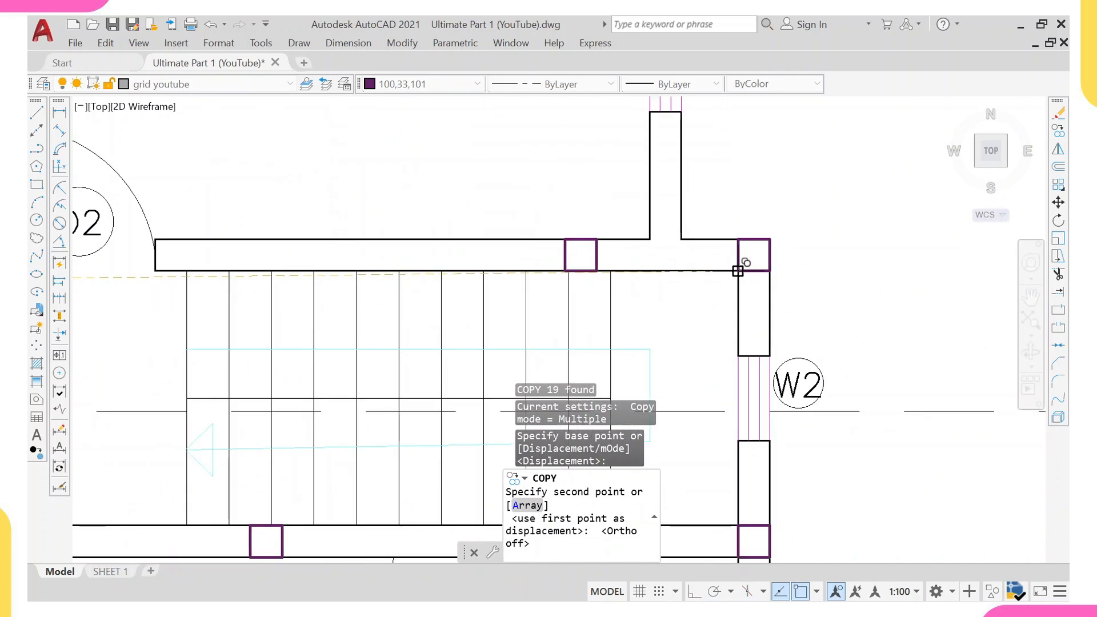
click(739, 265)
scroll(739, 265, down, 5)
key(Escape)
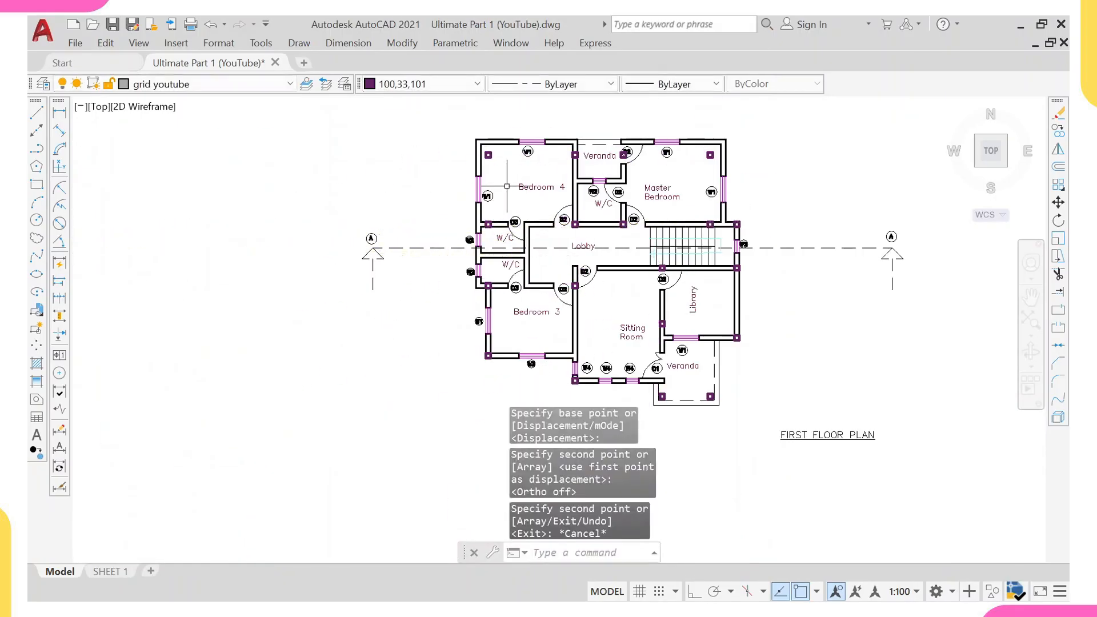
Set the colour of the columns inside Bedroom 4, the upper Veranda and the Master Bedroom to Red.
scroll(494, 152, up, 6)
click(503, 142)
click(462, 197)
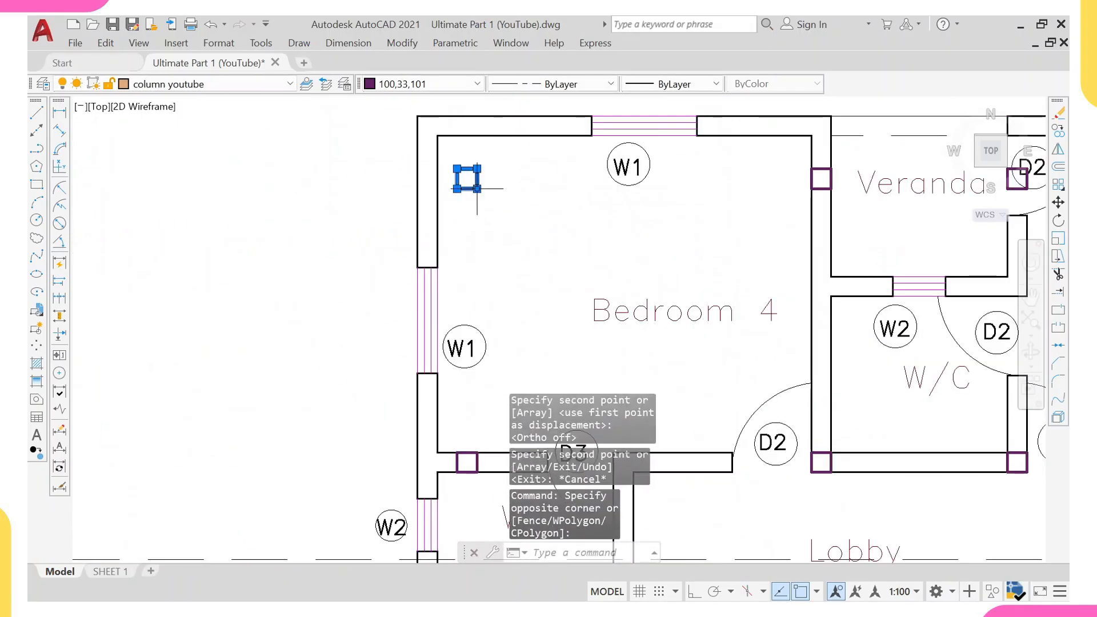
scroll(515, 192, down, 5)
scroll(547, 209, up, 5)
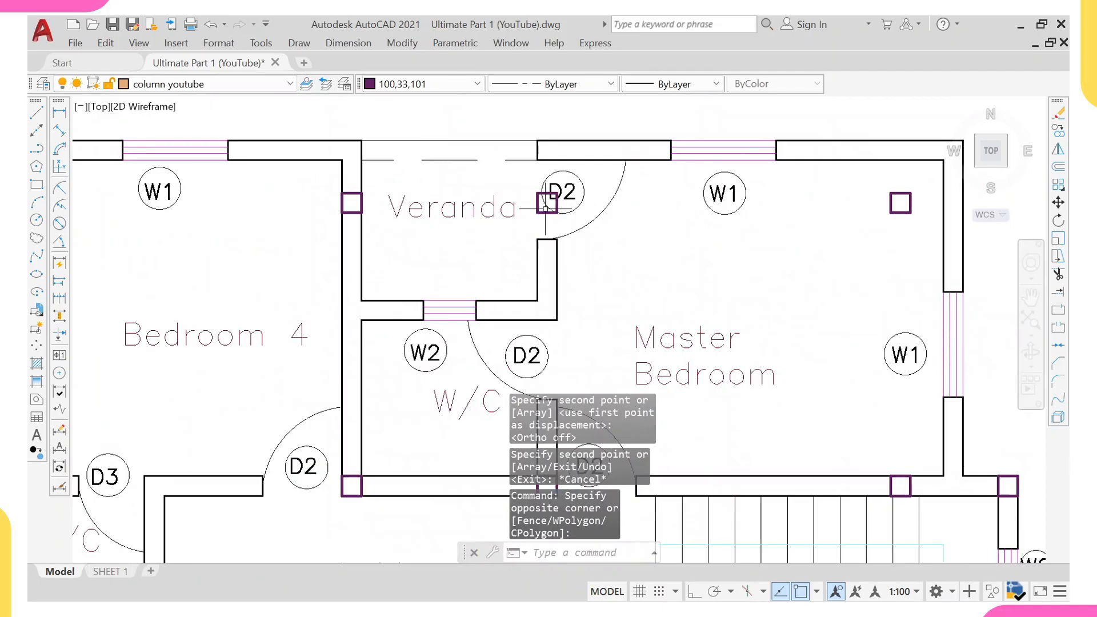
click(546, 206)
scroll(231, 234, down, 5)
mouse_move(144, 225)
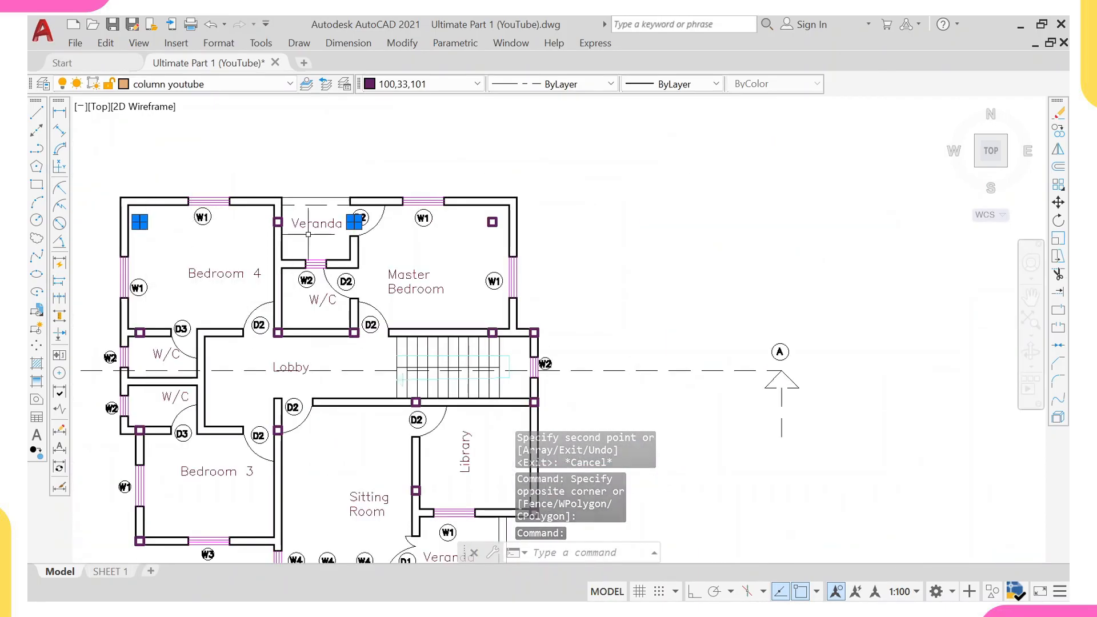
scroll(354, 221, up, 2)
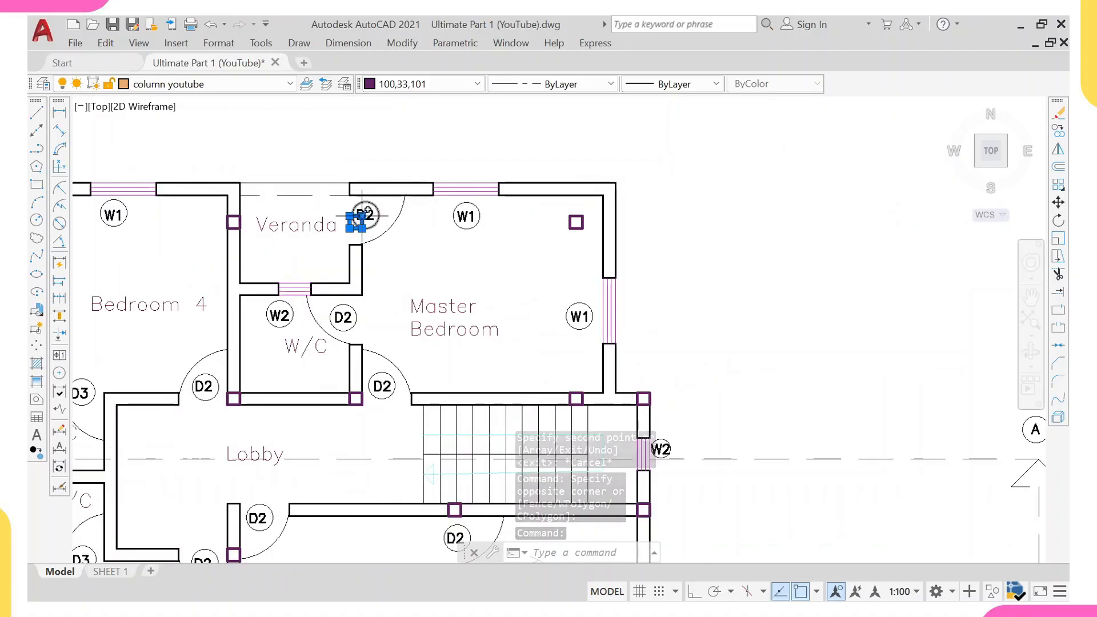
click(574, 222)
scroll(573, 223, down, 2)
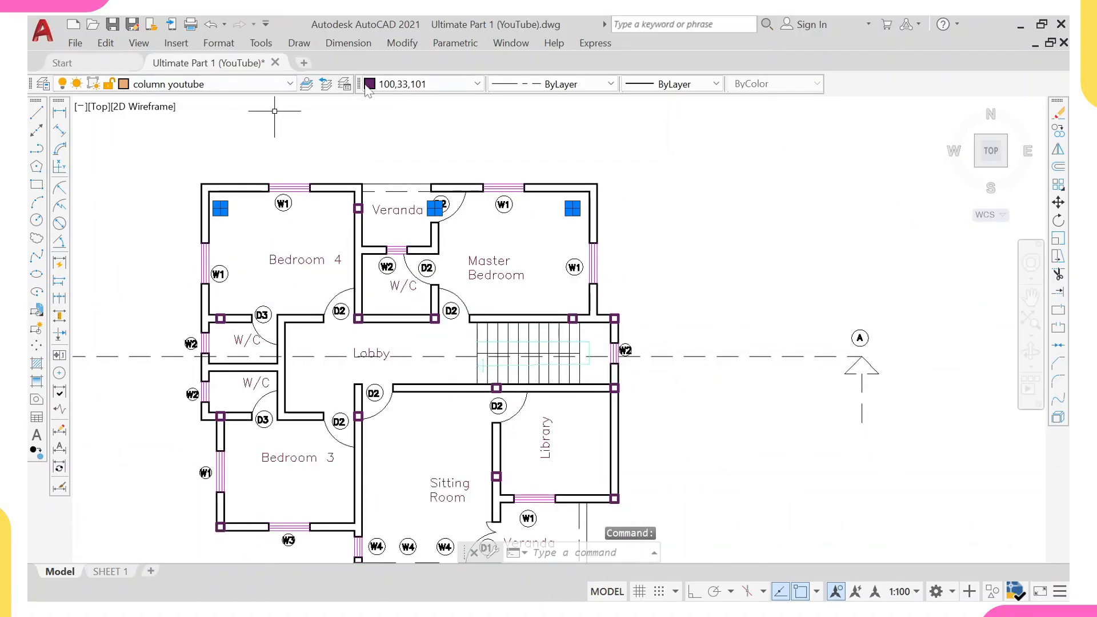
click(367, 84)
click(373, 106)
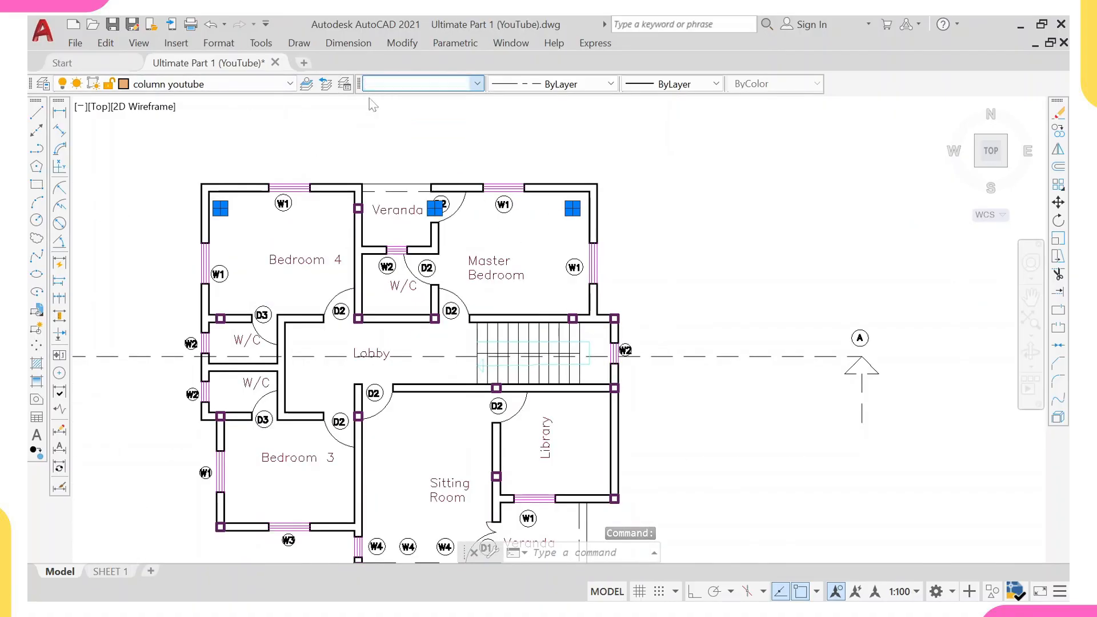
key(Escape)
Set the colour of the two columns at the front Veranda corners to Red.
scroll(333, 223, up, 4)
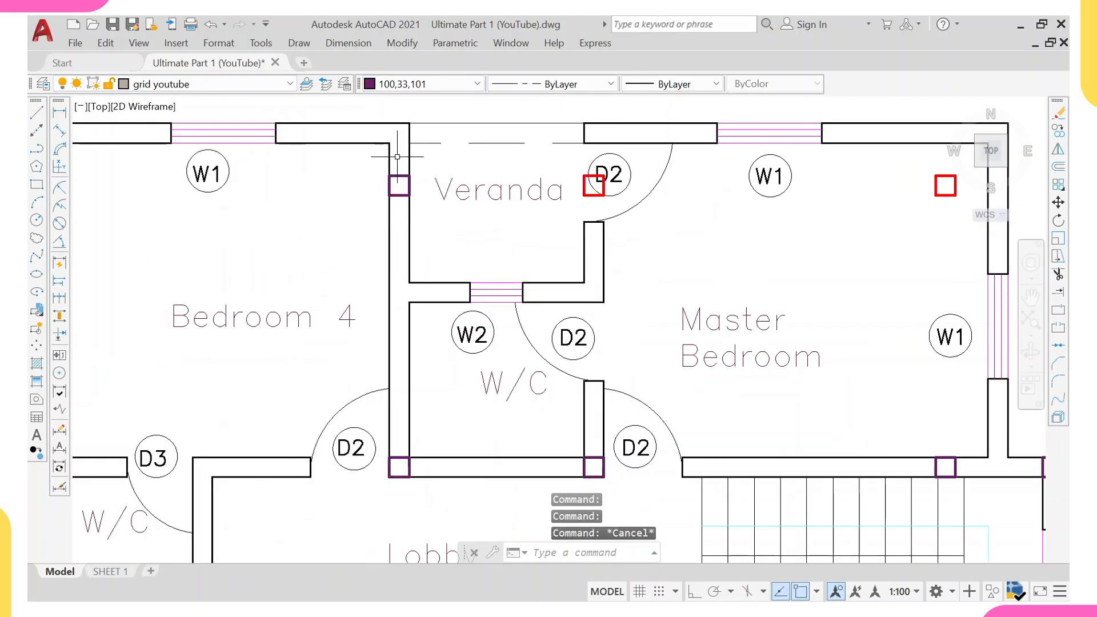
scroll(397, 156, down, 4)
scroll(432, 255, up, 4)
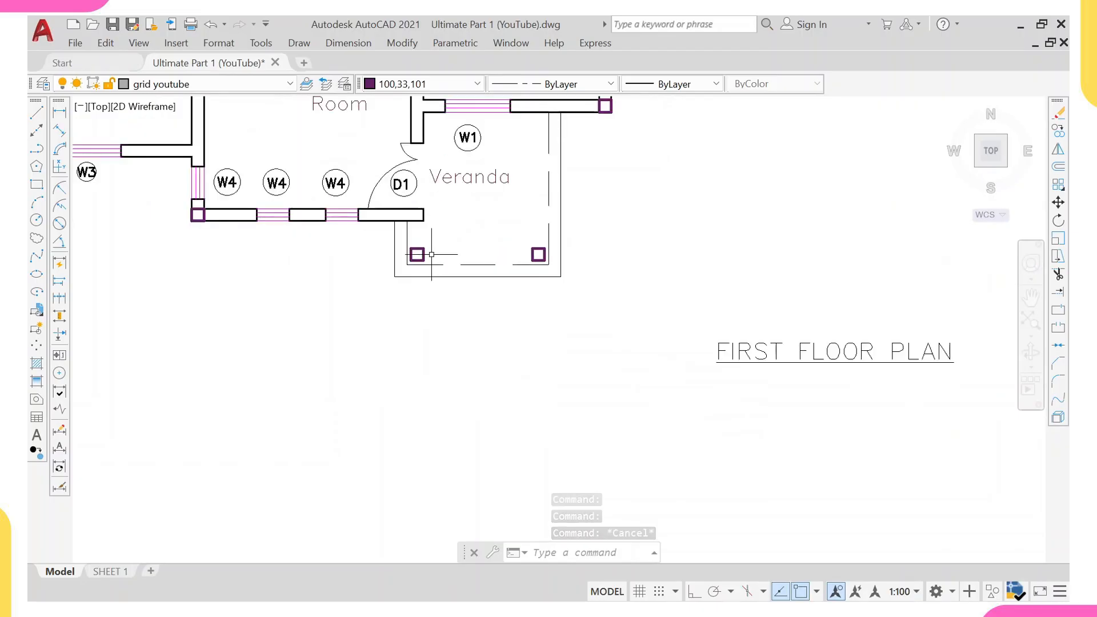
click(423, 254)
click(540, 255)
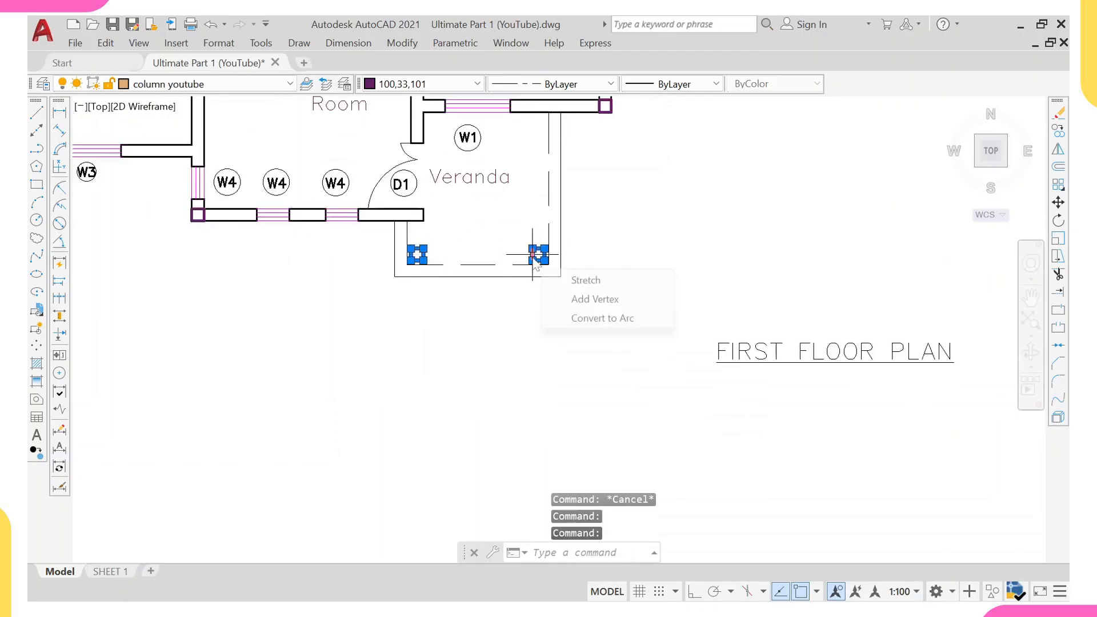
click(369, 86)
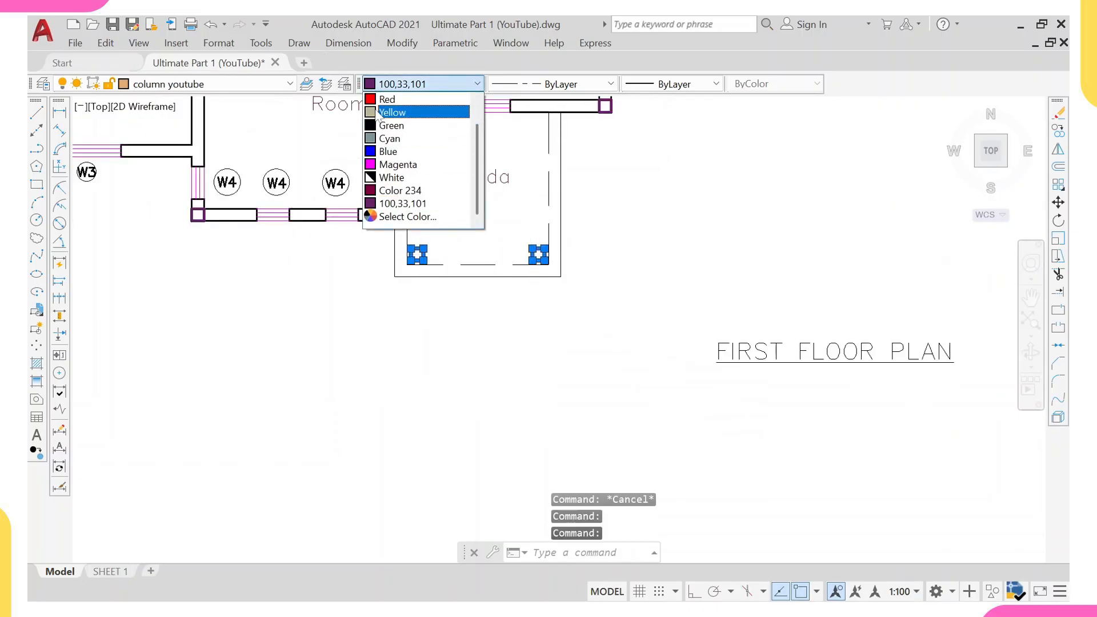
click(378, 101)
scroll(380, 254, down, 3)
scroll(380, 254, down, 3)
key(Escape)
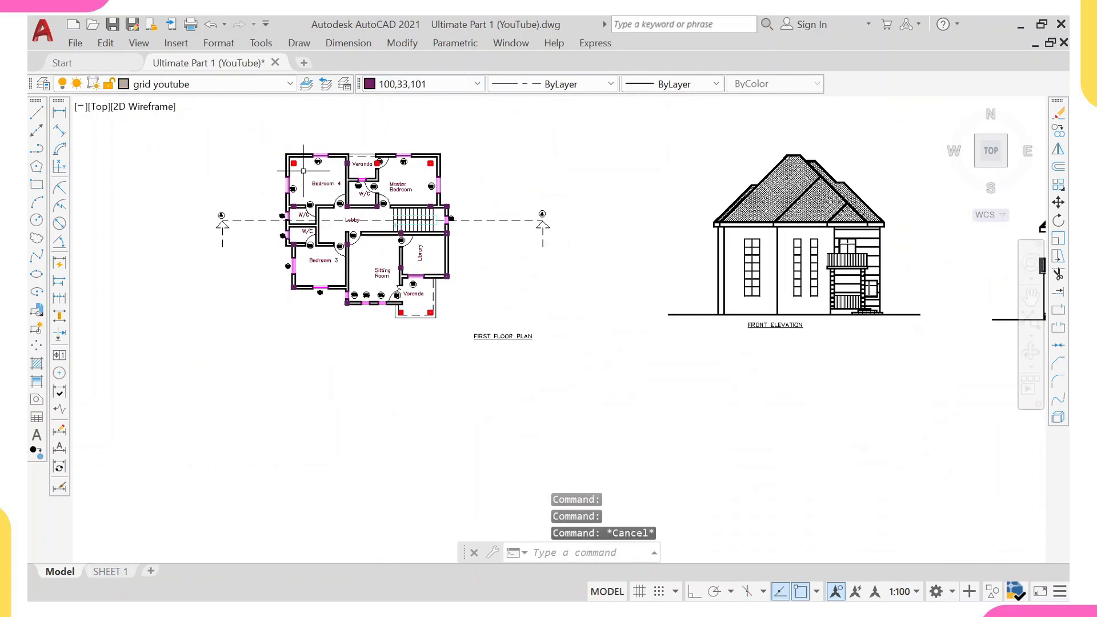
Copy a Bedroom 4 column onto the top-left outer wall corner of the first floor plan.
scroll(328, 180, up, 5)
middle_drag(327, 183, 341, 258)
scroll(289, 237, up, 4)
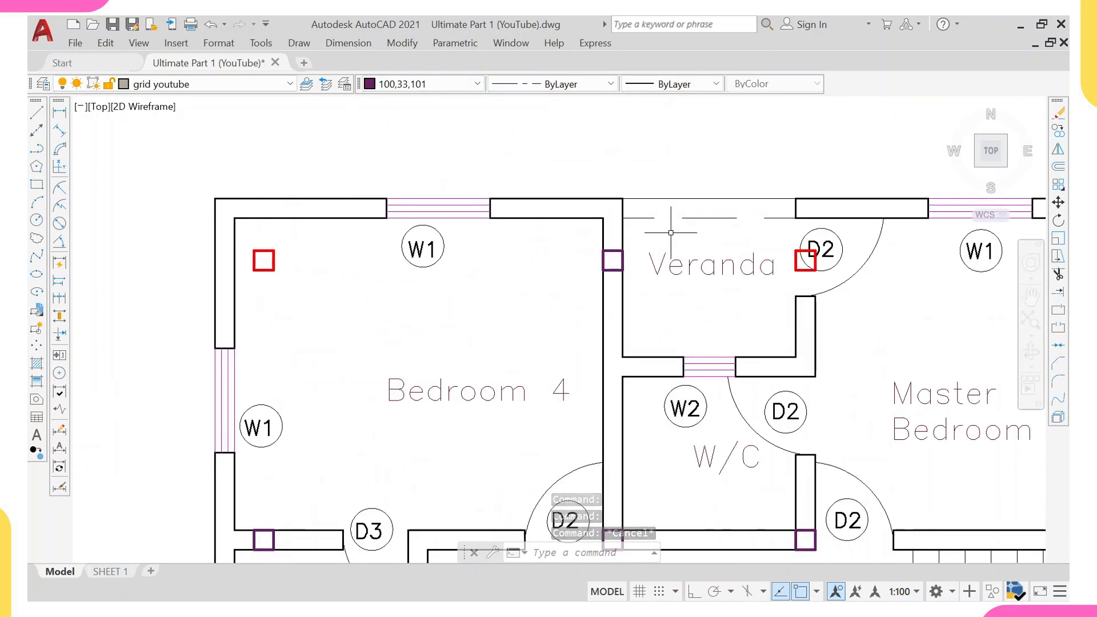
scroll(772, 218, down, 2)
scroll(490, 238, up, 2)
click(486, 239)
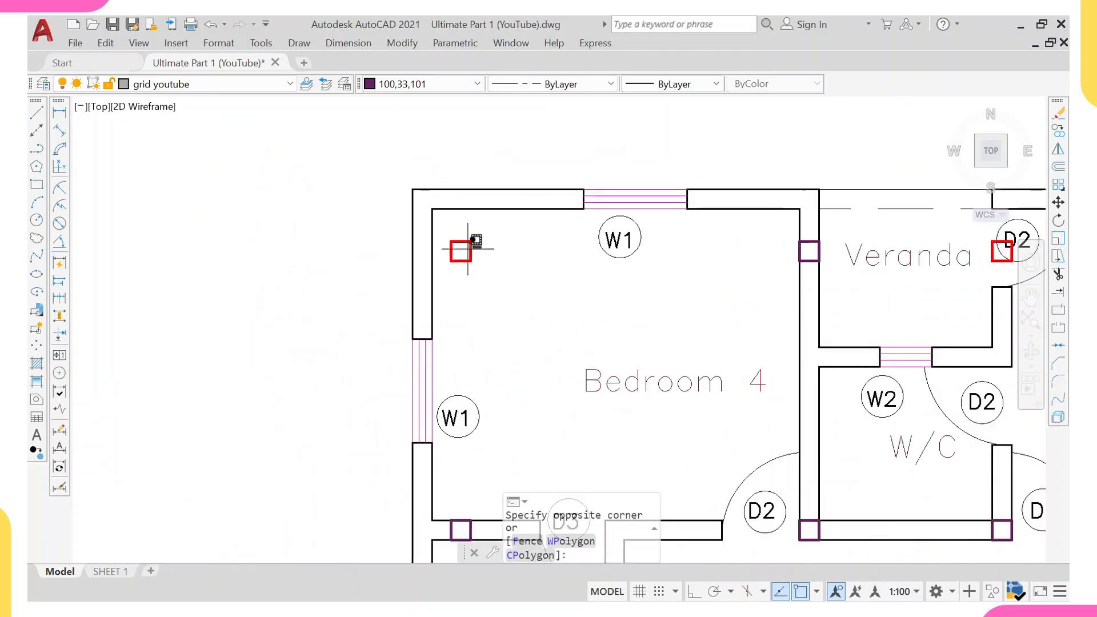
click(461, 254)
text(co)
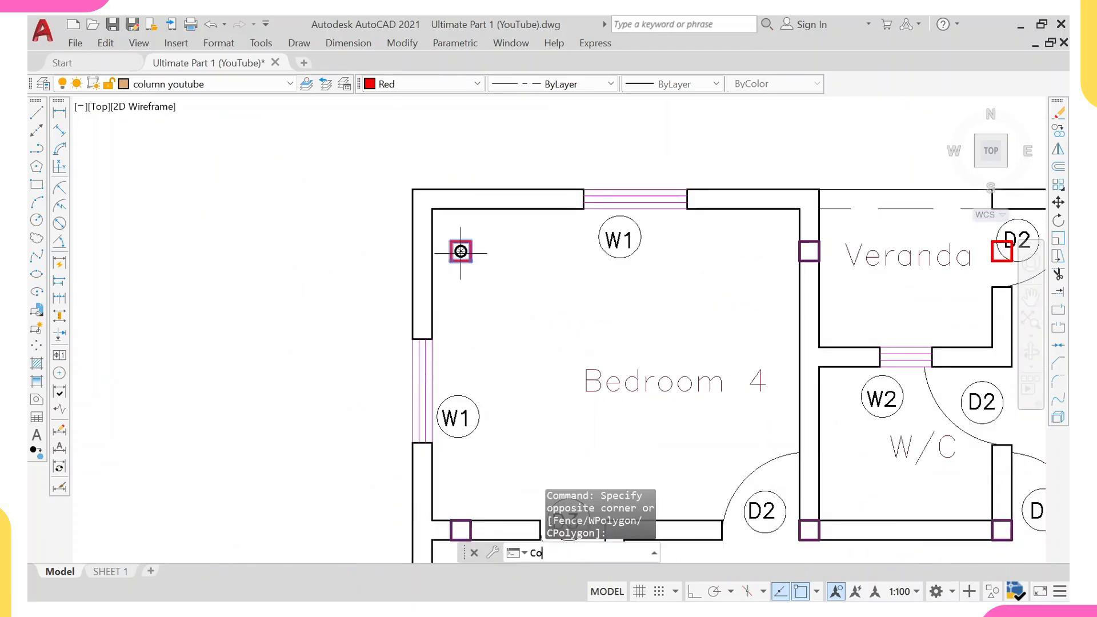
key(Return)
click(451, 242)
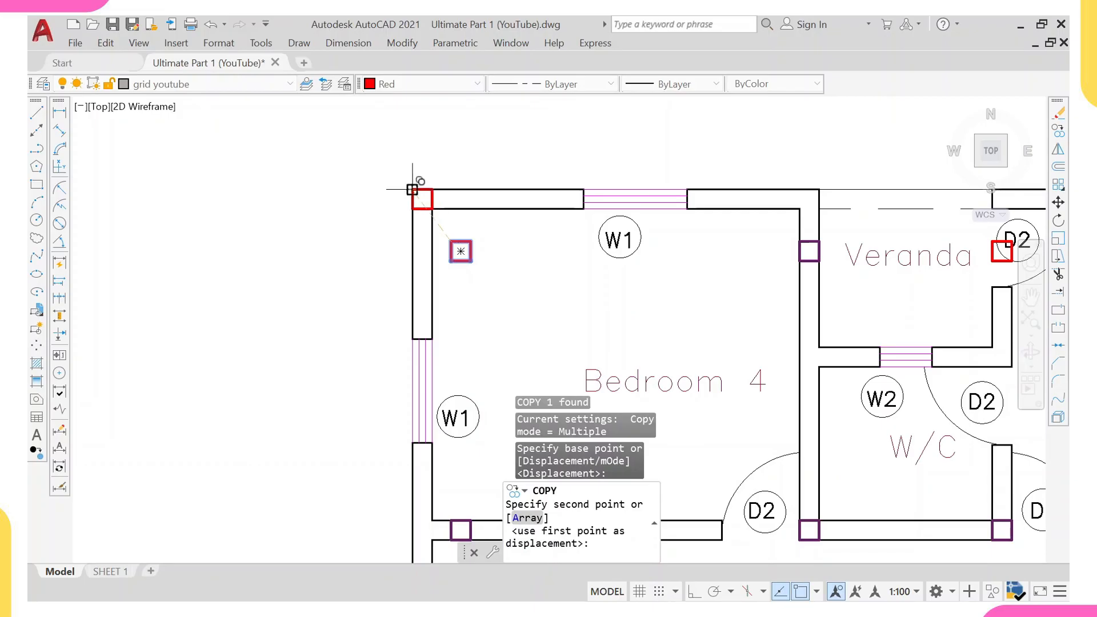
click(412, 189)
Place another copy of the column at the top wall corner beside the upper Veranda door.
scroll(423, 200, down, 2)
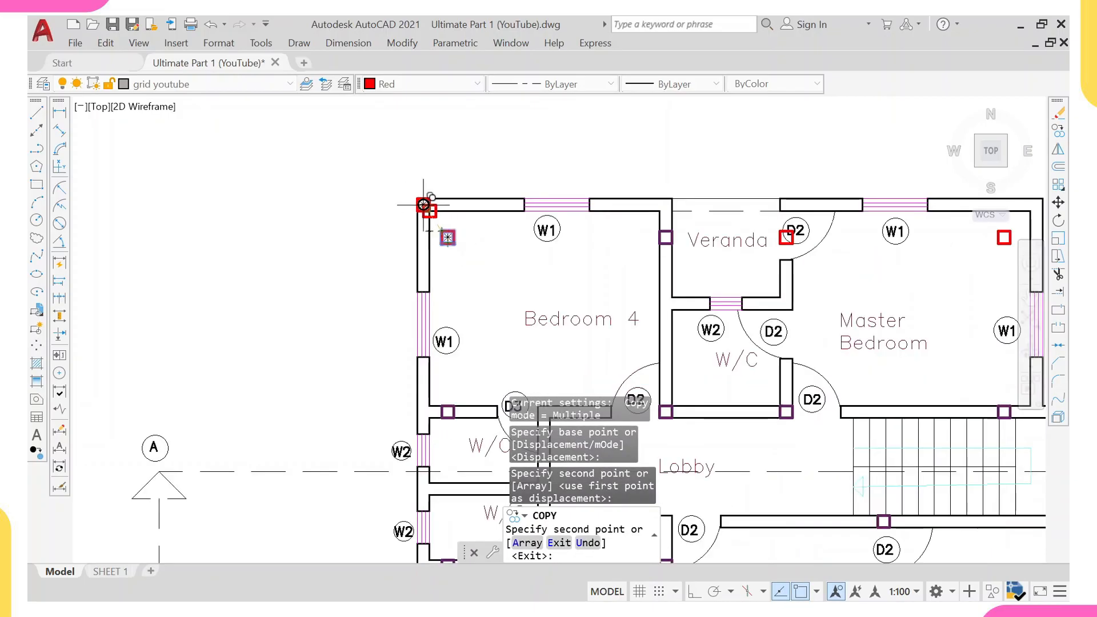
middle_drag(690, 173, 464, 173)
scroll(548, 203, up, 2)
click(556, 220)
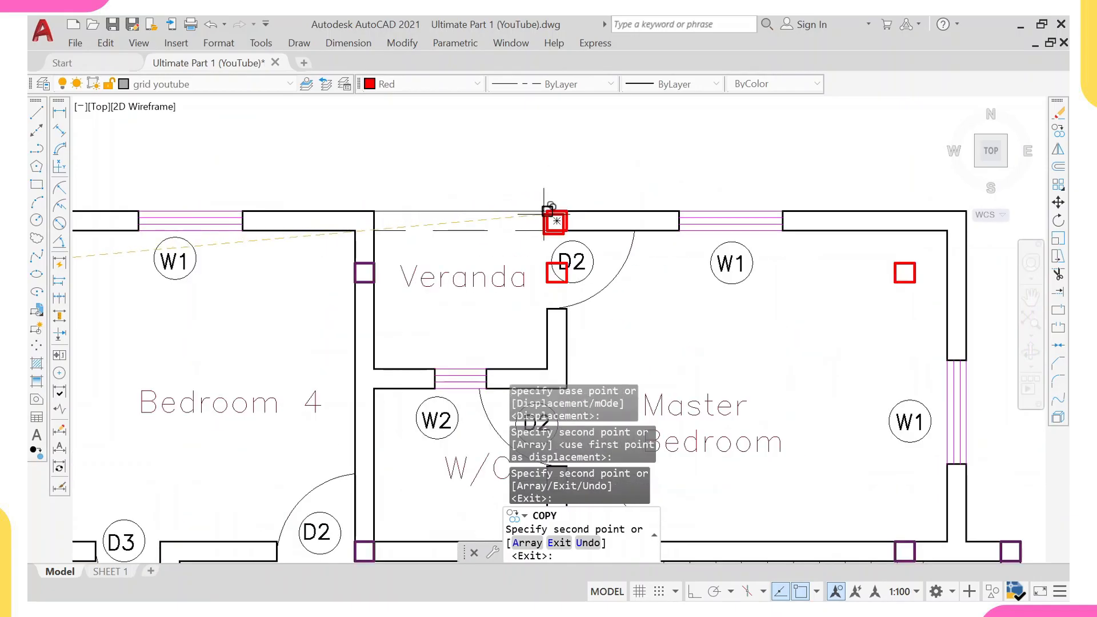
middle_drag(836, 192, 664, 196)
scroll(712, 201, up, 4)
middle_drag(749, 201, 475, 71)
middle_drag(511, 234, 501, 289)
key(Escape)
Copy a Master Bedroom column onto the top-right outer wall corner of the first floor plan.
click(465, 252)
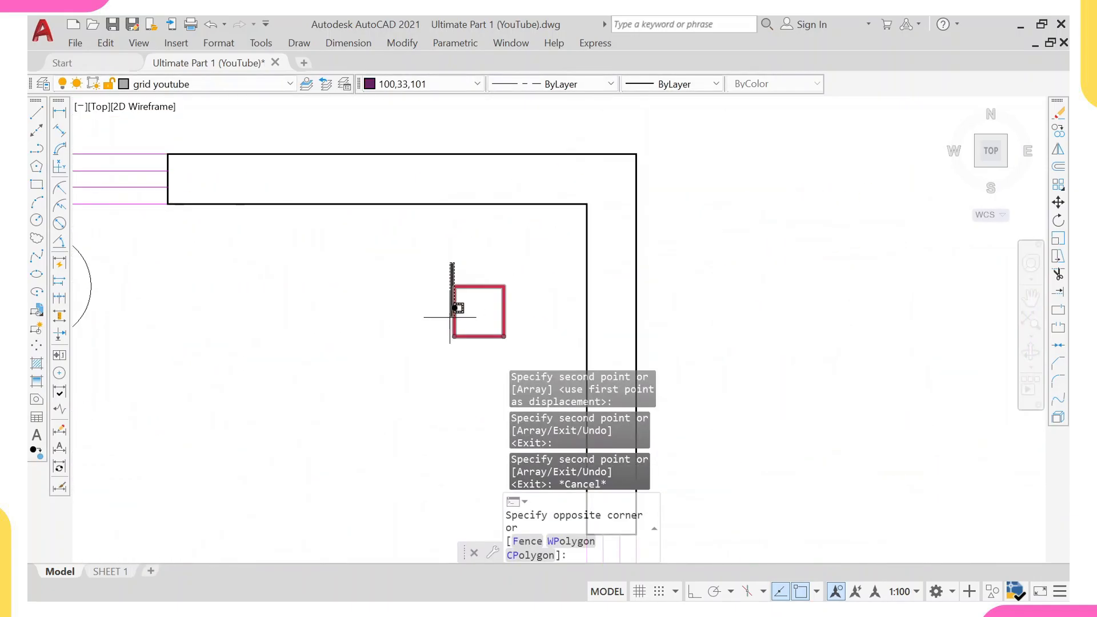
click(440, 322)
text(CO)
key(Return)
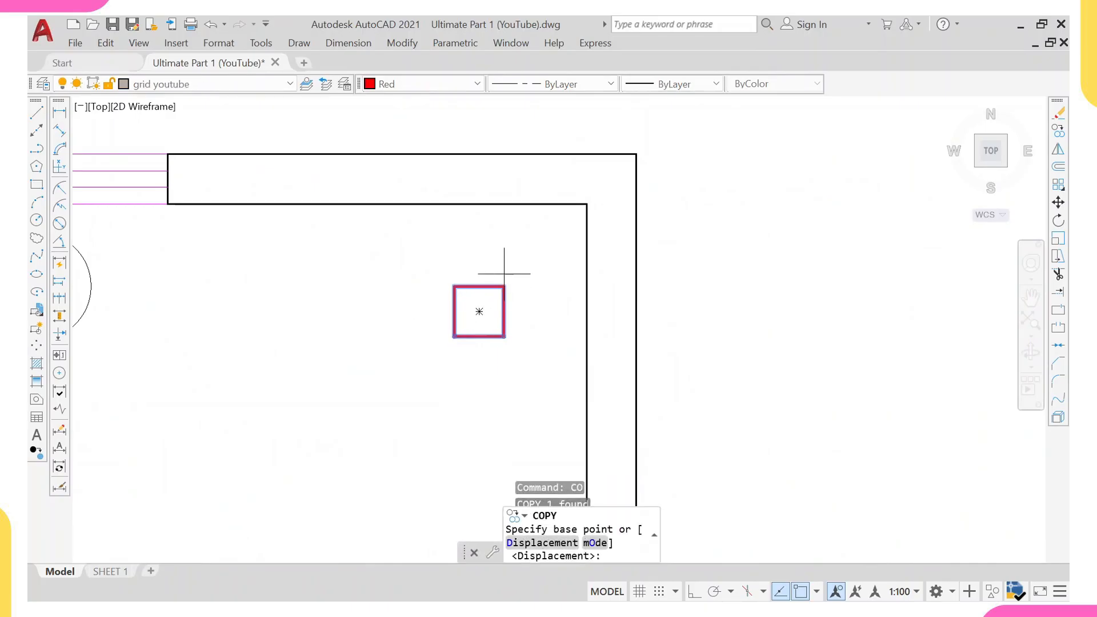
click(504, 286)
click(636, 154)
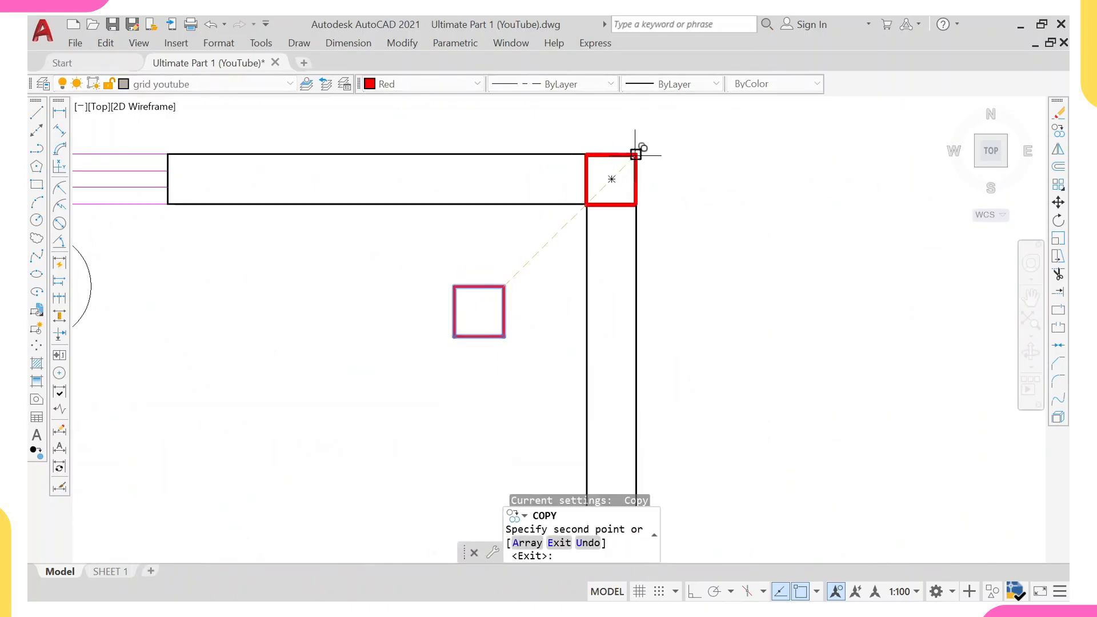
key(Escape)
Select the three newly copied top corner columns and set their colour to Magenta.
click(617, 162)
click(505, 181)
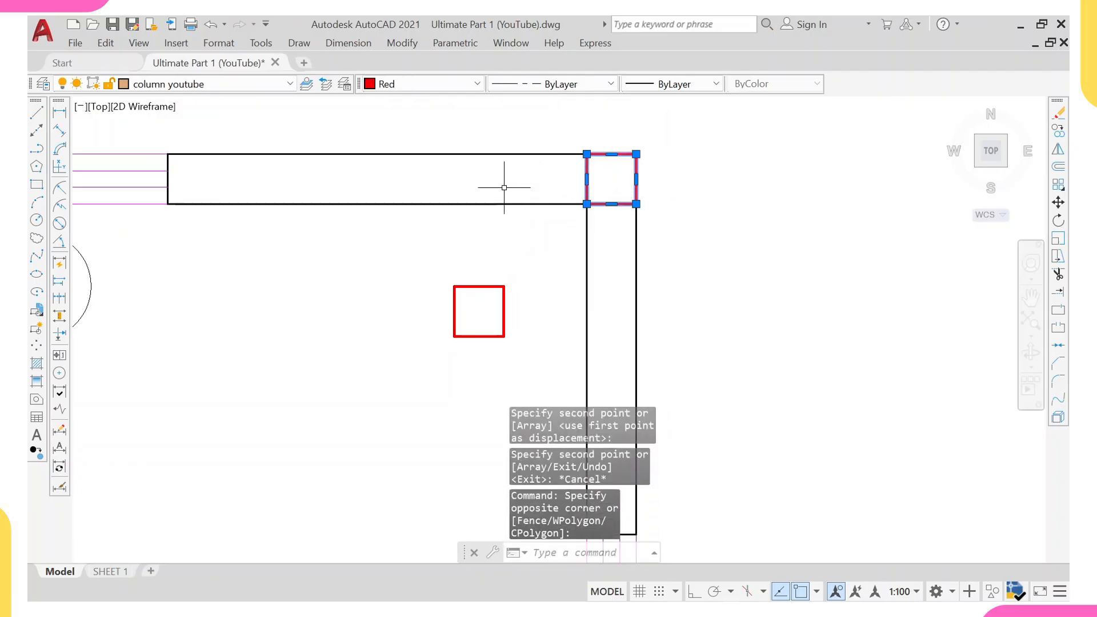
scroll(505, 181, down, 4)
scroll(112, 172, up, 2)
middle_drag(113, 172, 351, 203)
click(402, 205)
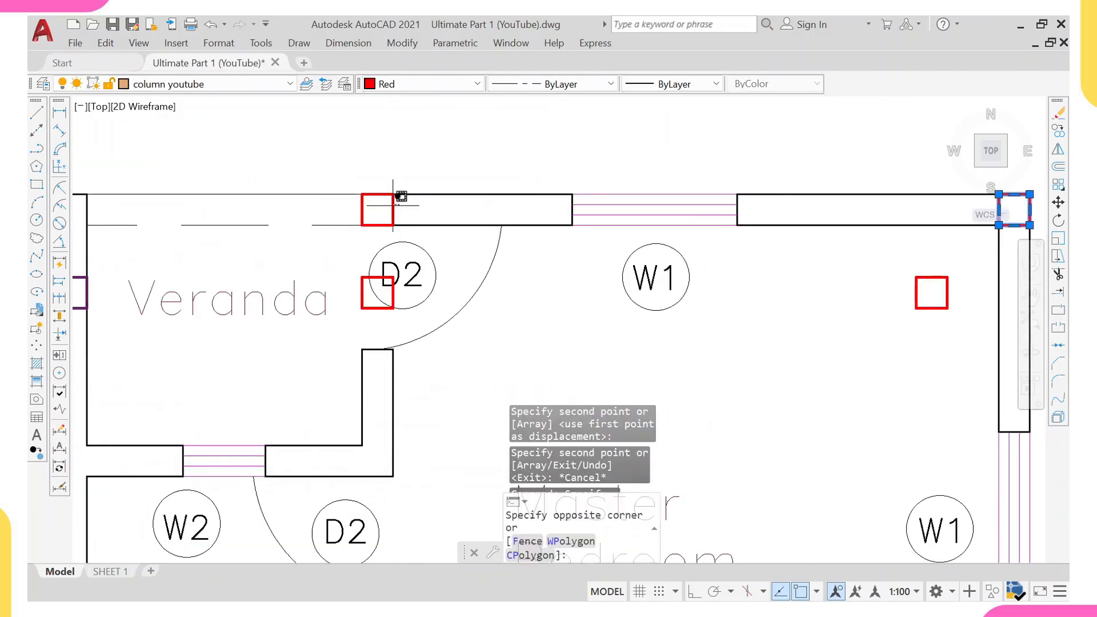
click(384, 206)
middle_drag(211, 231, 557, 202)
scroll(558, 203, down, 2)
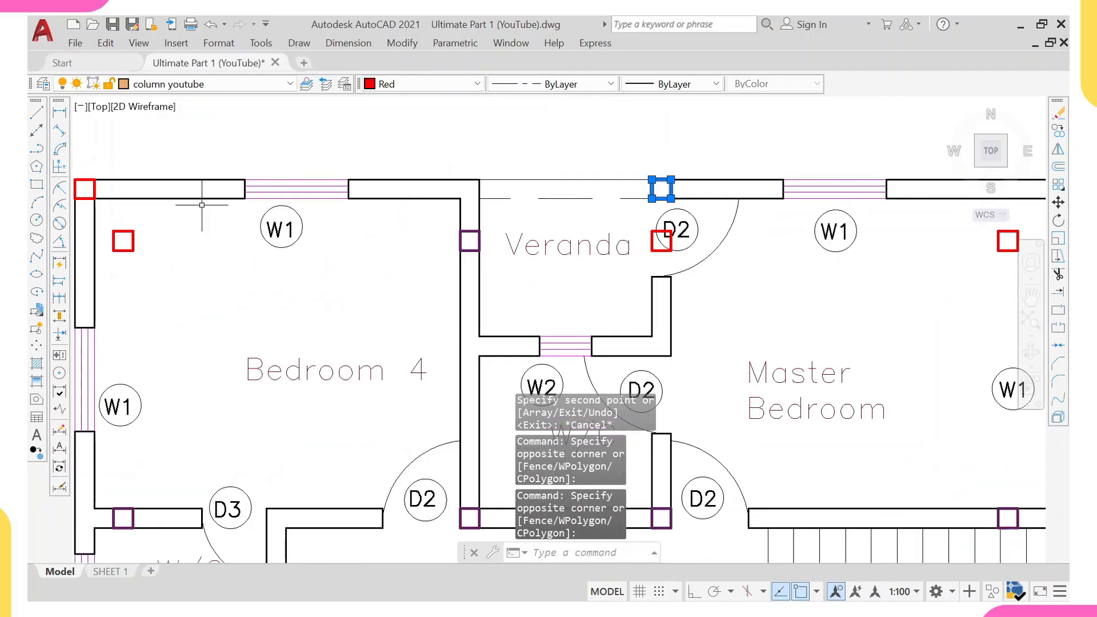
scroll(202, 205, up, 2)
click(225, 189)
click(171, 213)
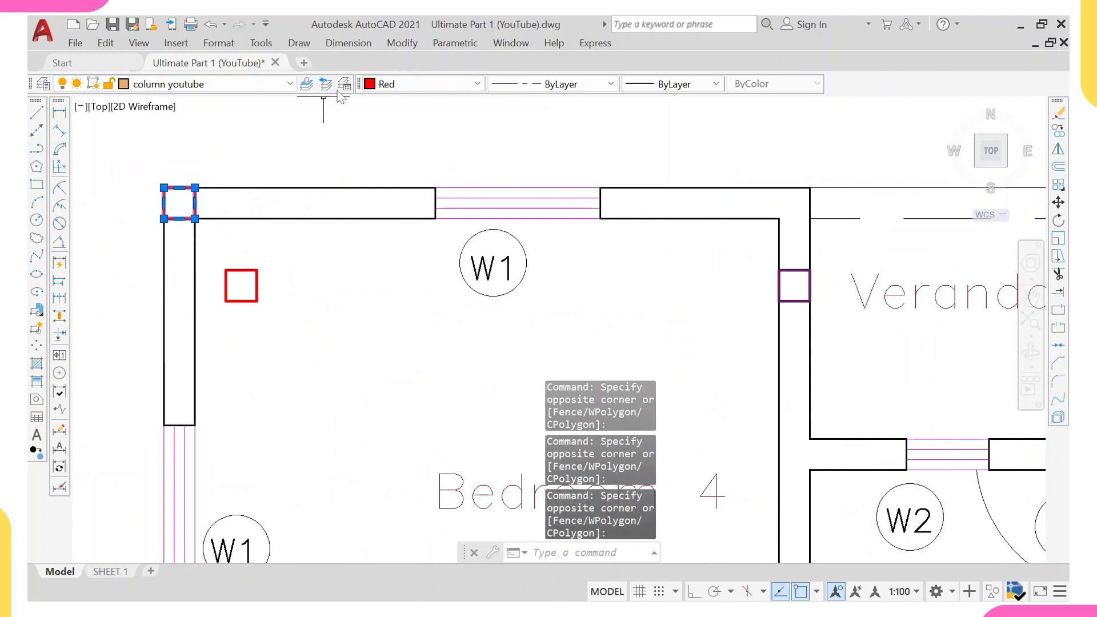
click(373, 84)
scroll(325, 197, down, 6)
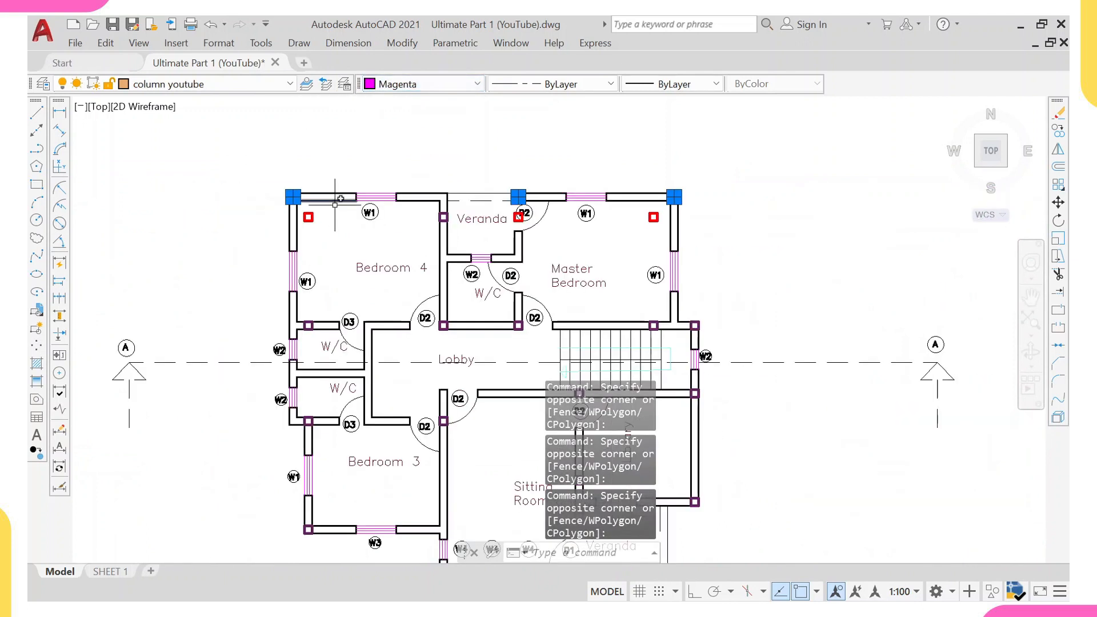
key(Escape)
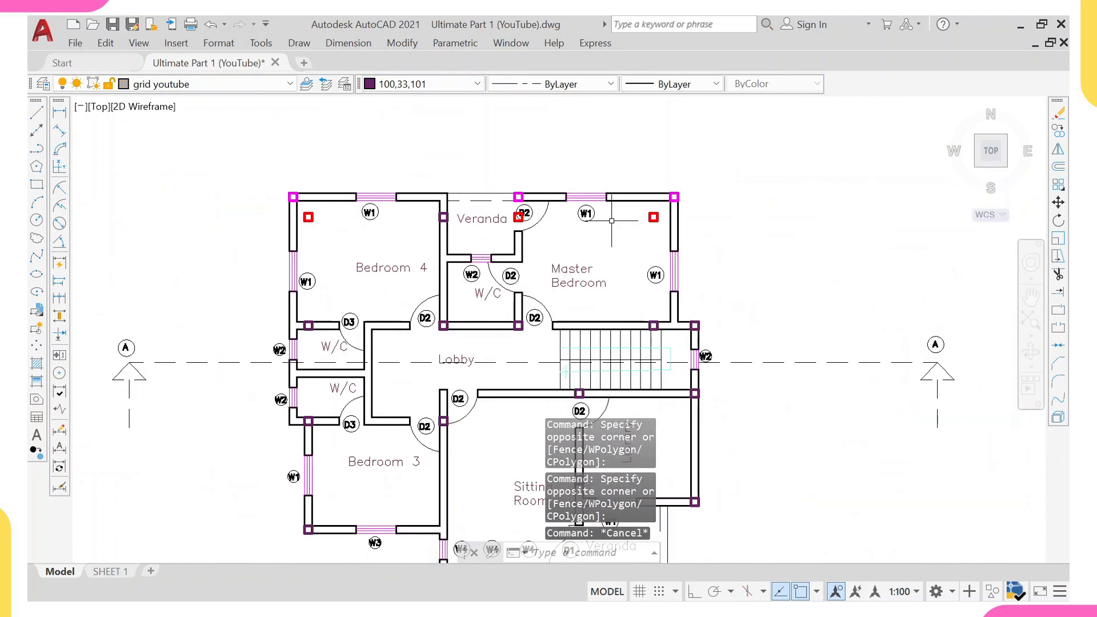
Examine the first floor plan, the front and right side elevations and the ground floor grid layout.
scroll(523, 198, down, 5)
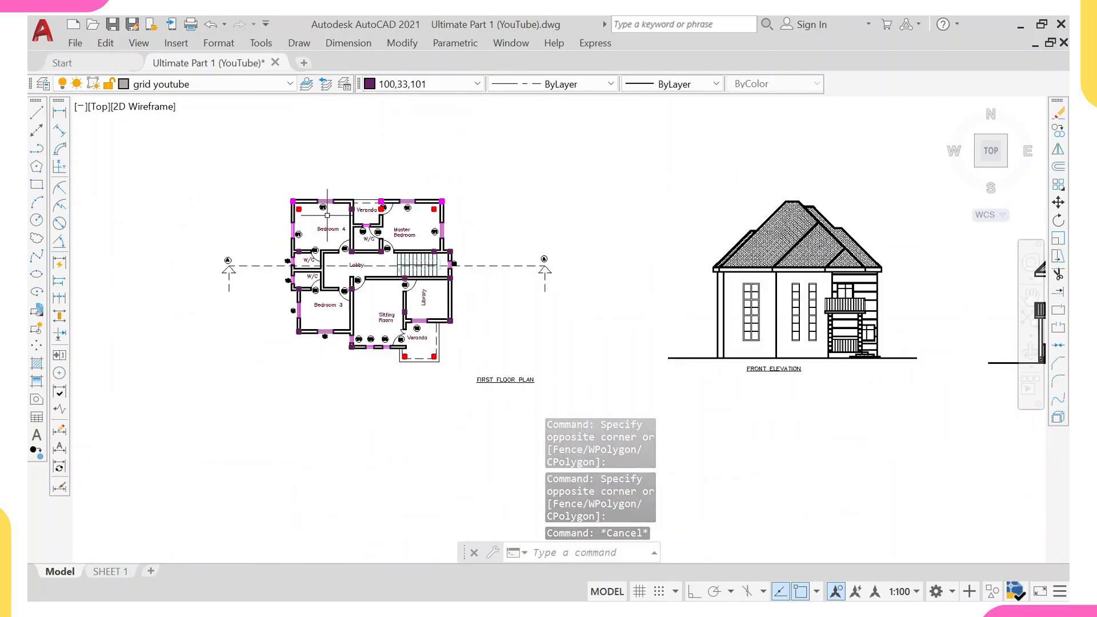
scroll(299, 278, up, 5)
scroll(295, 316, up, 2)
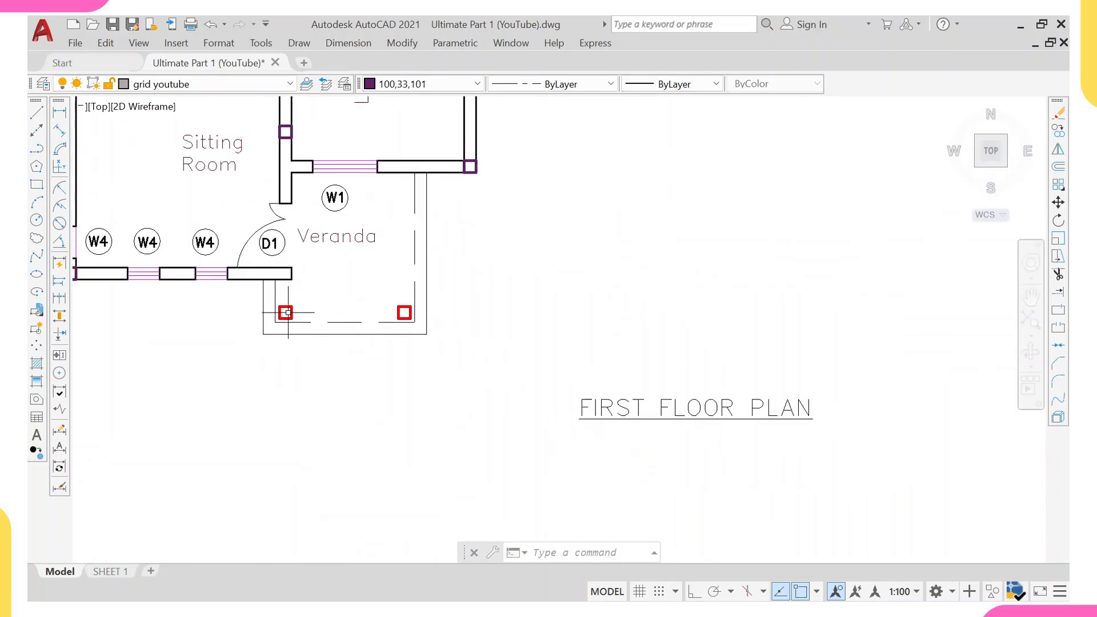
scroll(285, 313, down, 4)
middle_drag(904, 293, 500, 299)
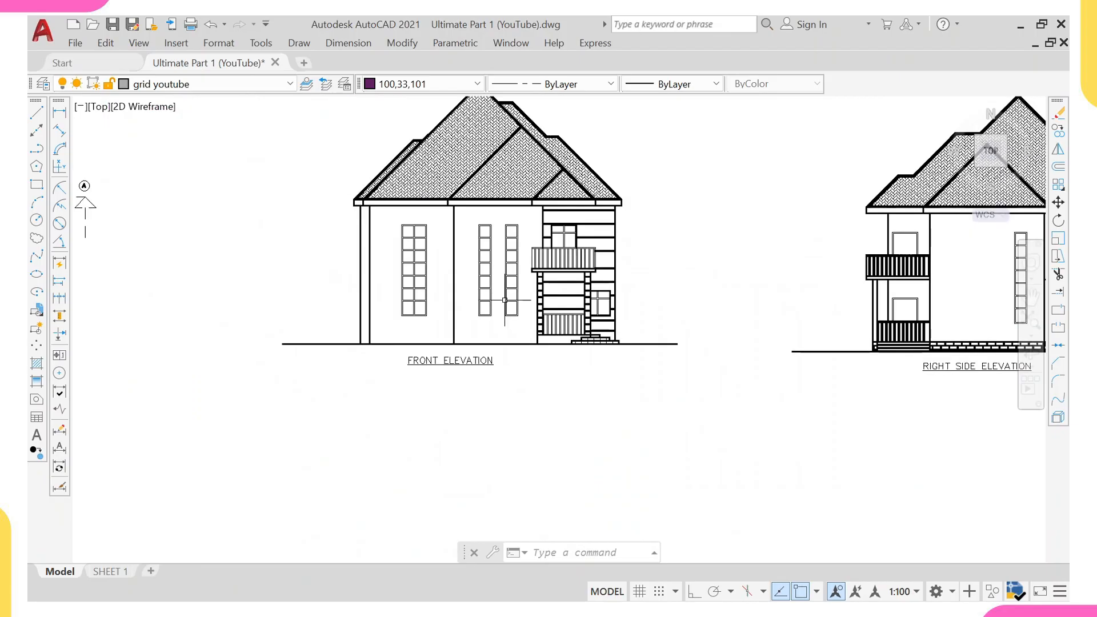
scroll(554, 280, up, 5)
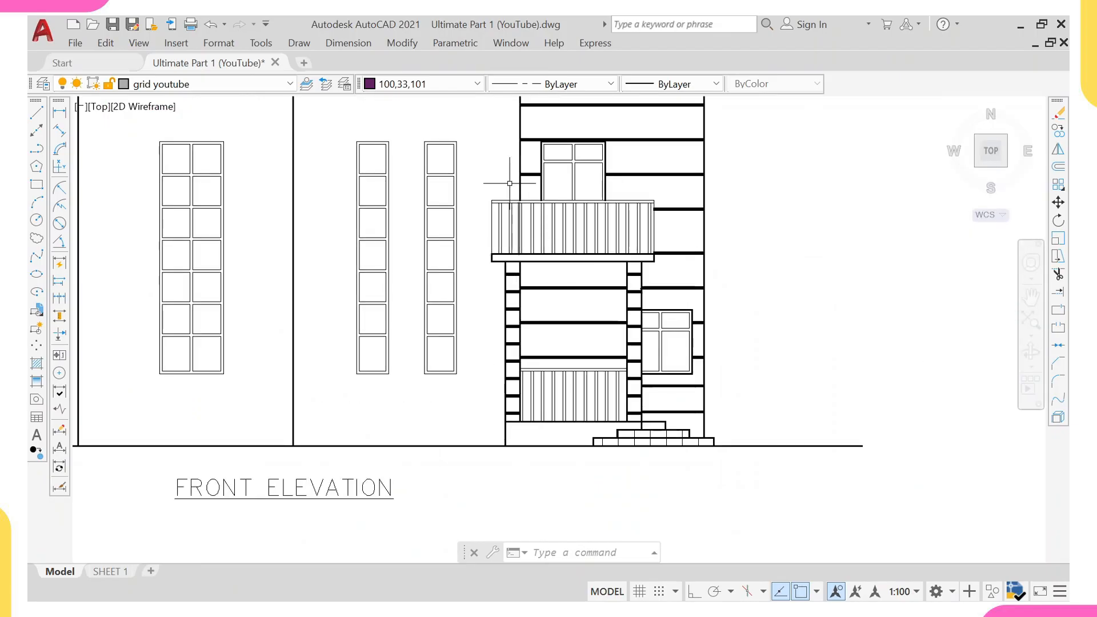
scroll(628, 163, down, 4)
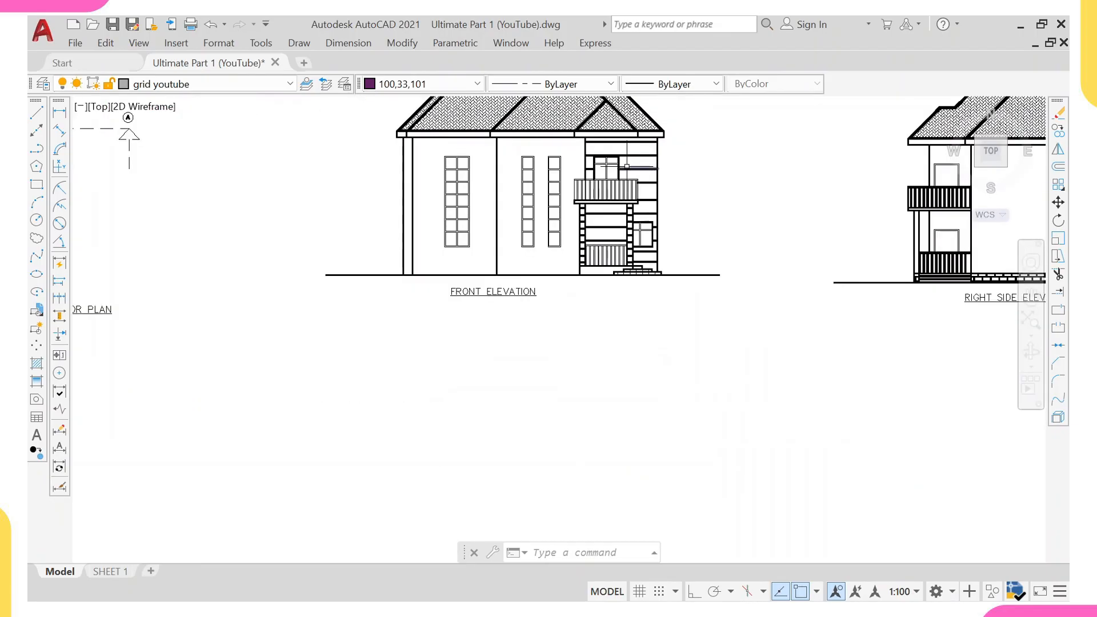
middle_drag(608, 184, 600, 274)
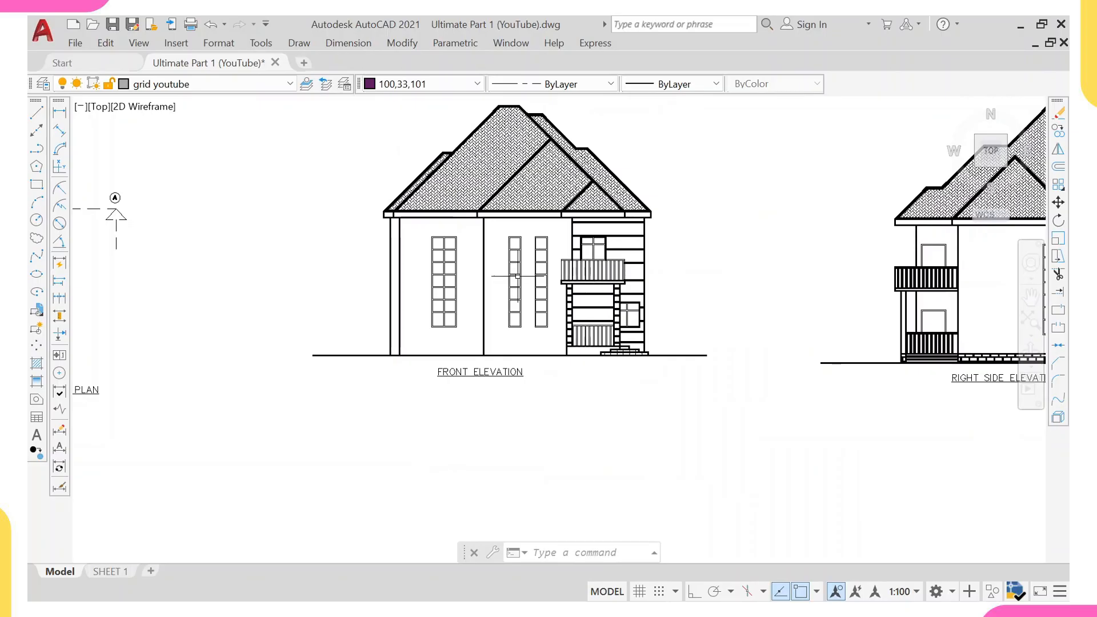
middle_drag(517, 277, 840, 248)
scroll(748, 303, down, 3)
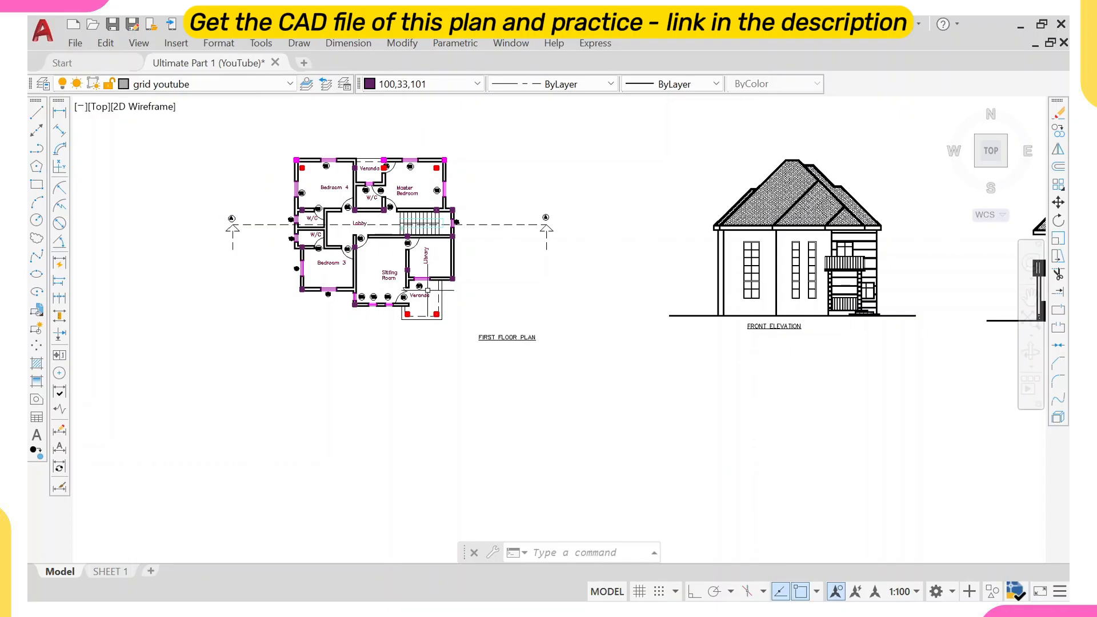
middle_drag(364, 243, 372, 291)
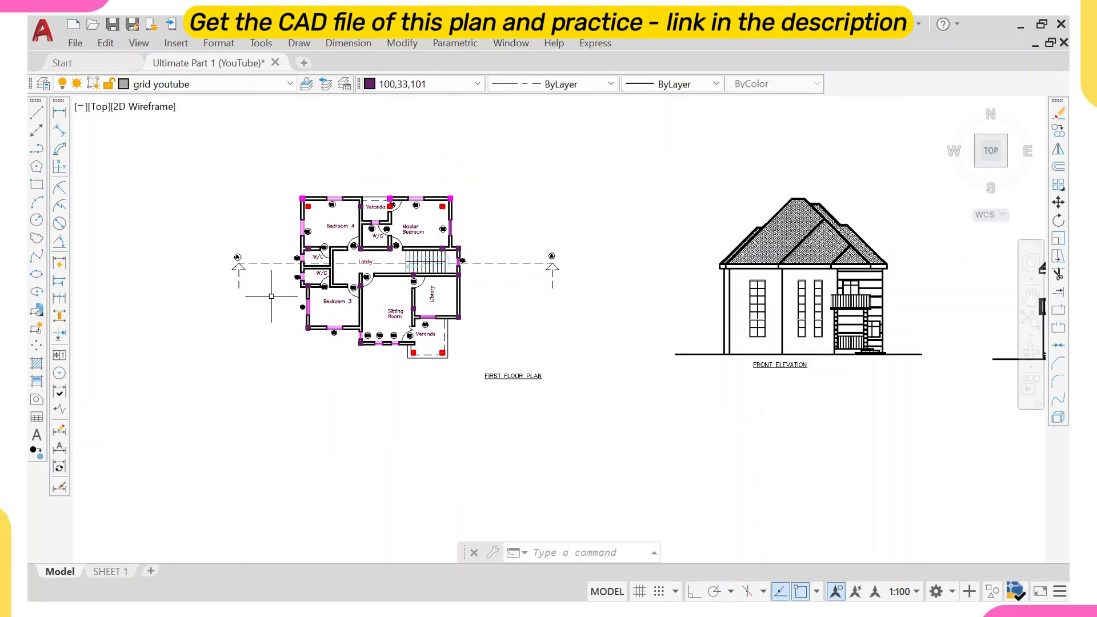
middle_drag(272, 296, 407, 306)
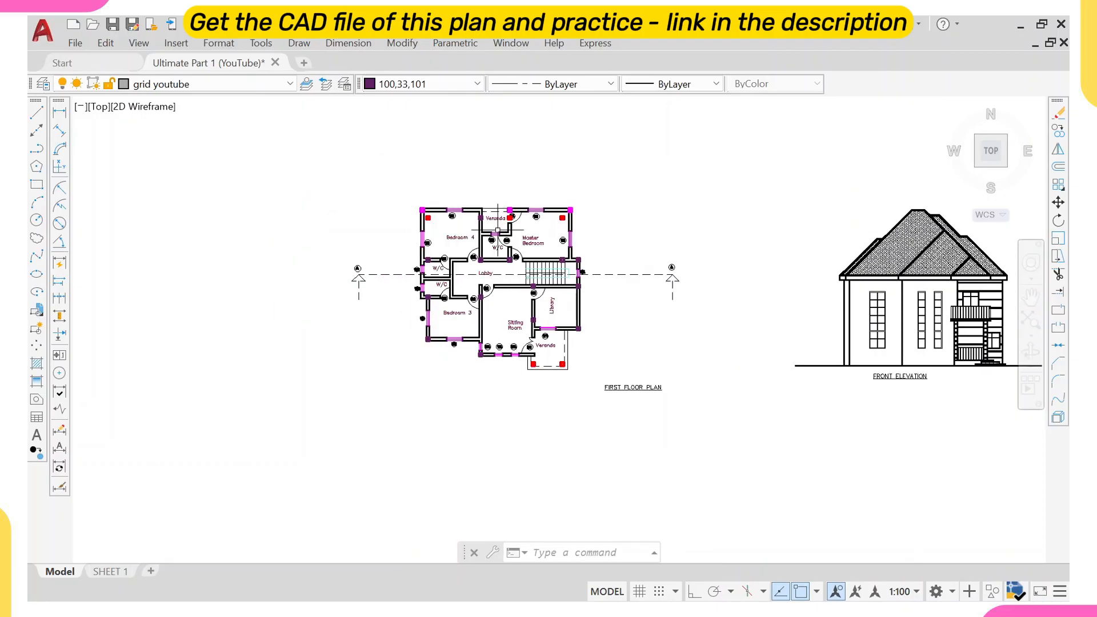
middle_drag(501, 210, 457, 232)
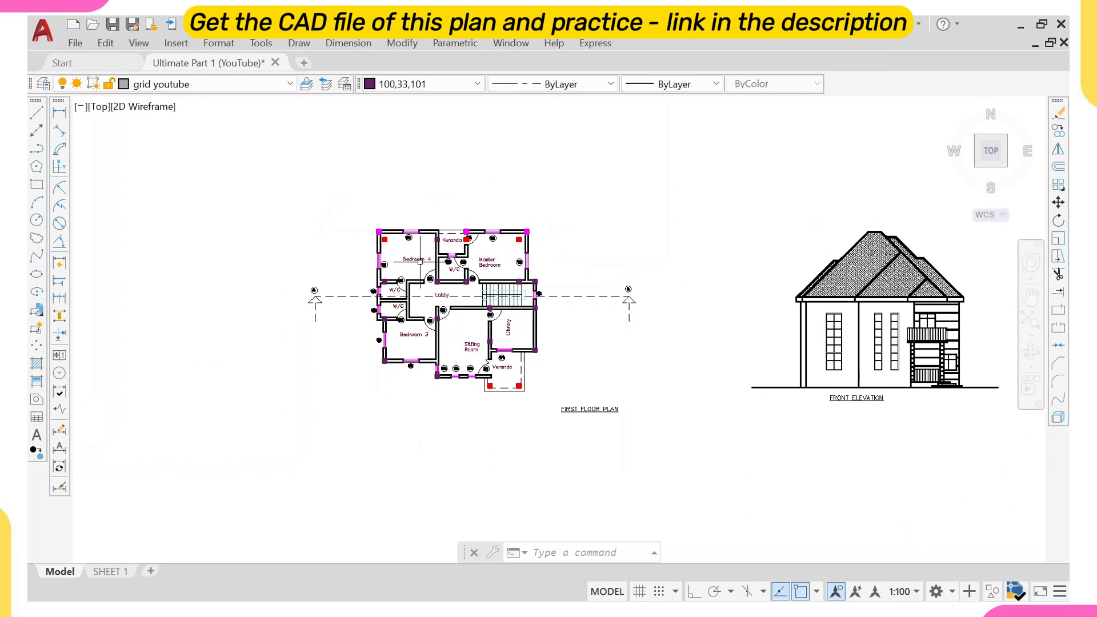
scroll(420, 263, up, 2)
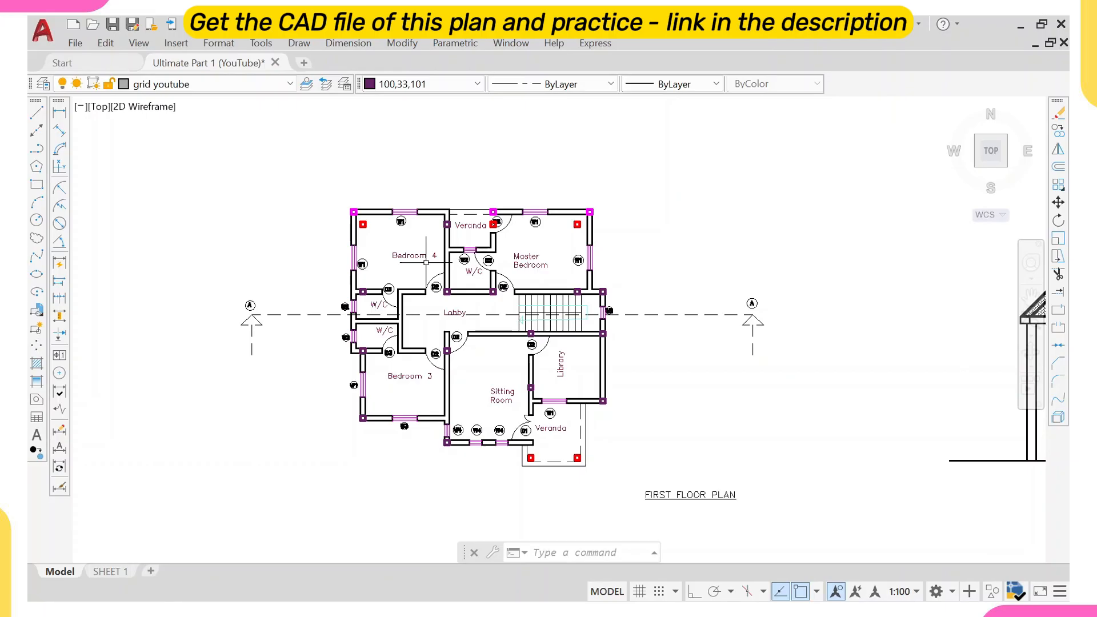
middle_drag(406, 252, 405, 241)
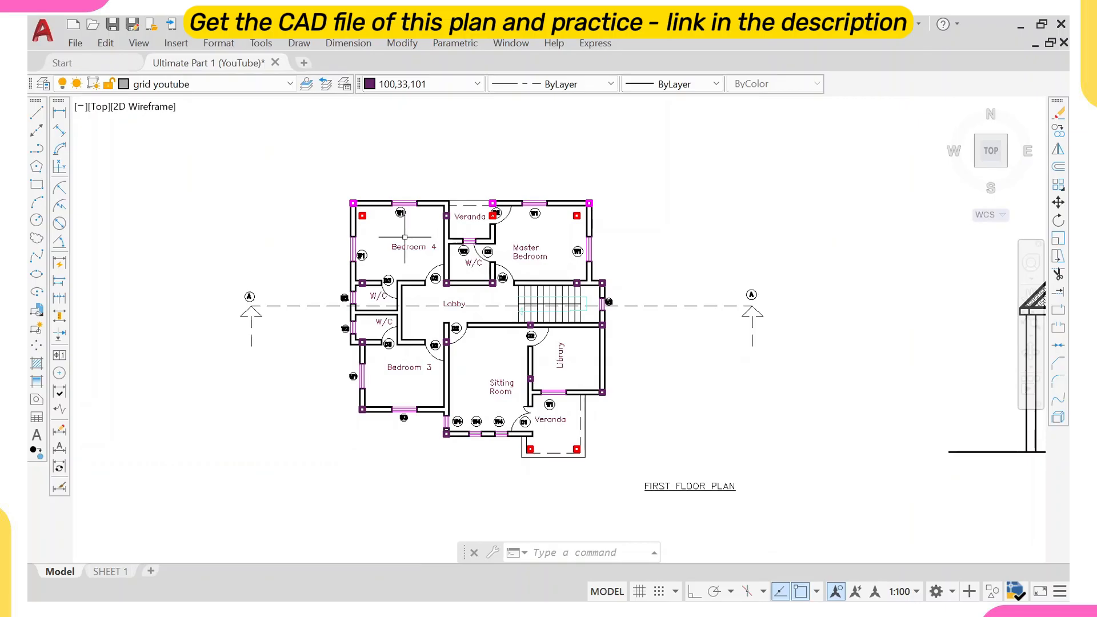
scroll(395, 238, down, 3)
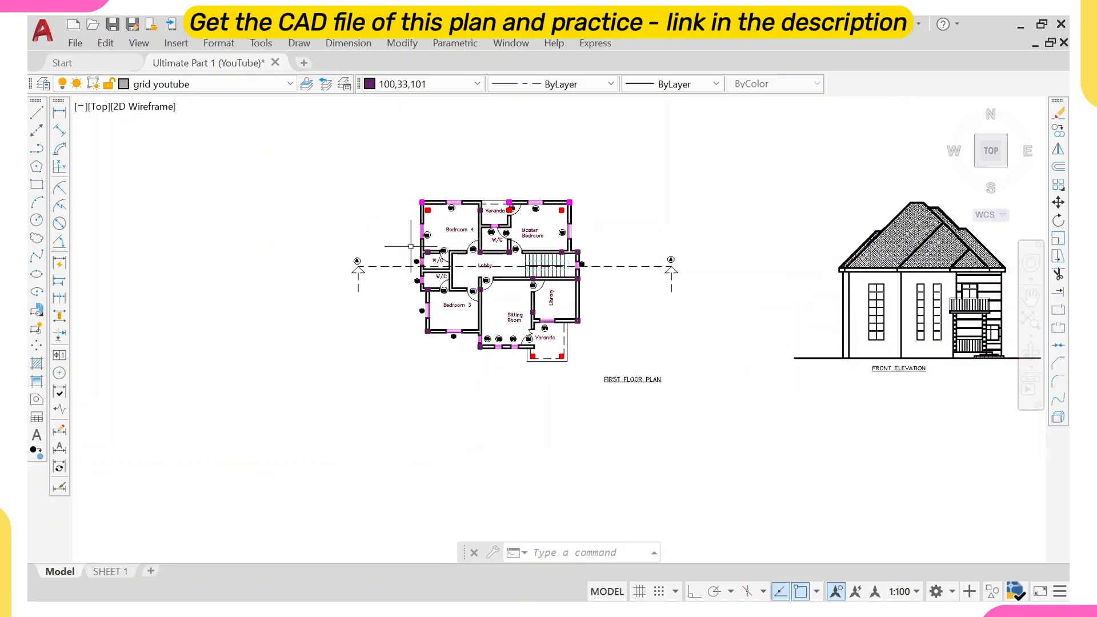
scroll(367, 255, down, 2)
middle_drag(233, 284, 610, 275)
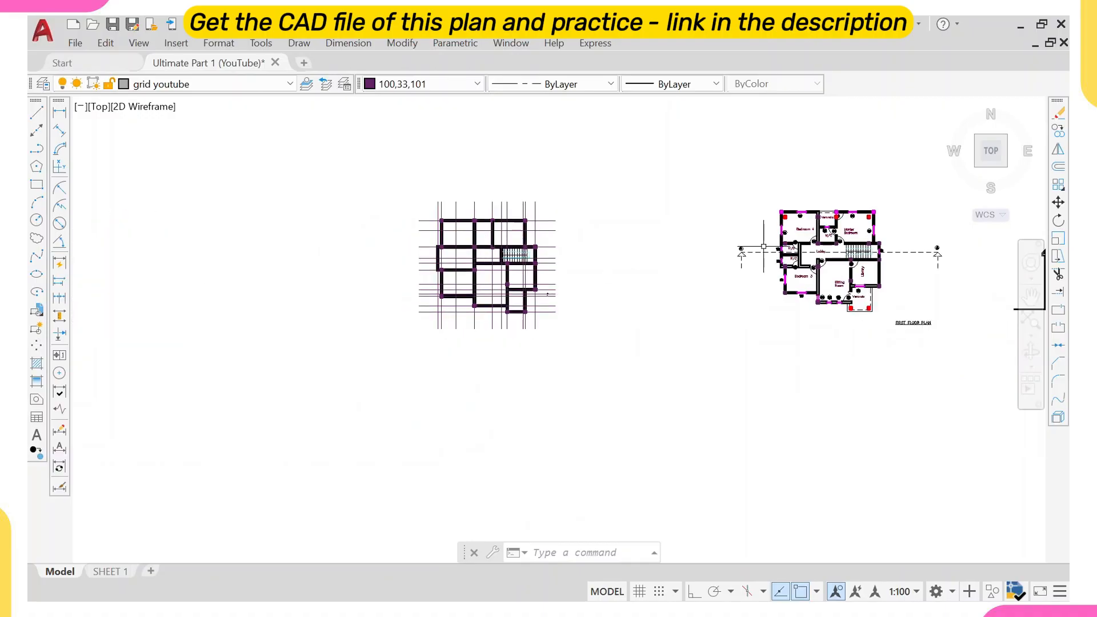
middle_drag(845, 254, 664, 286)
scroll(651, 280, up, 4)
scroll(575, 258, down, 2)
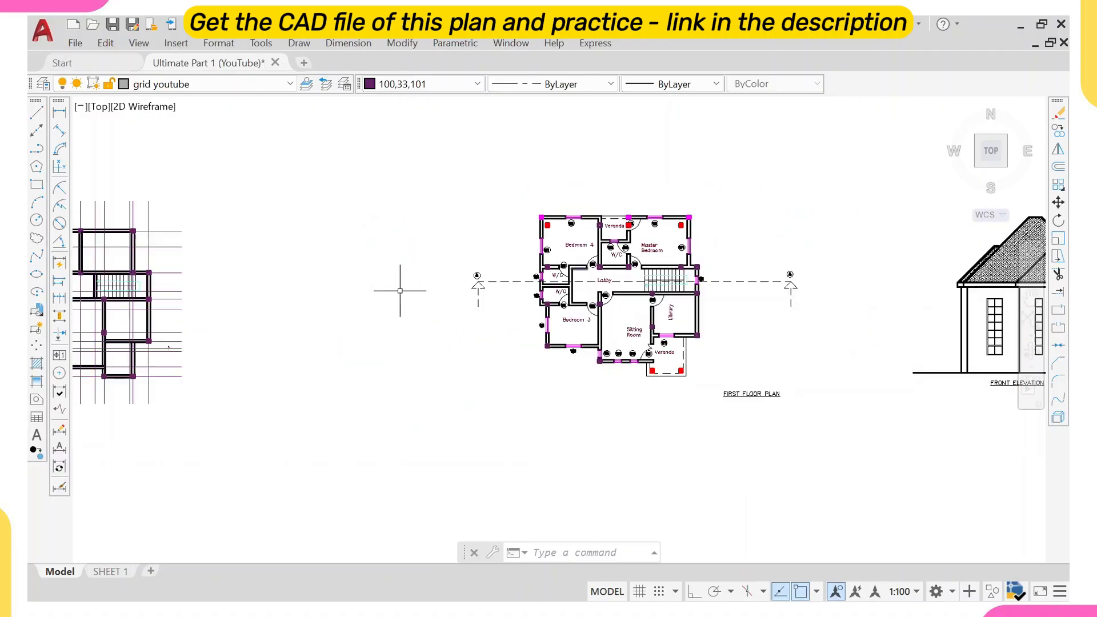
middle_drag(133, 284, 338, 271)
middle_drag(848, 267, 707, 273)
middle_drag(378, 276, 493, 281)
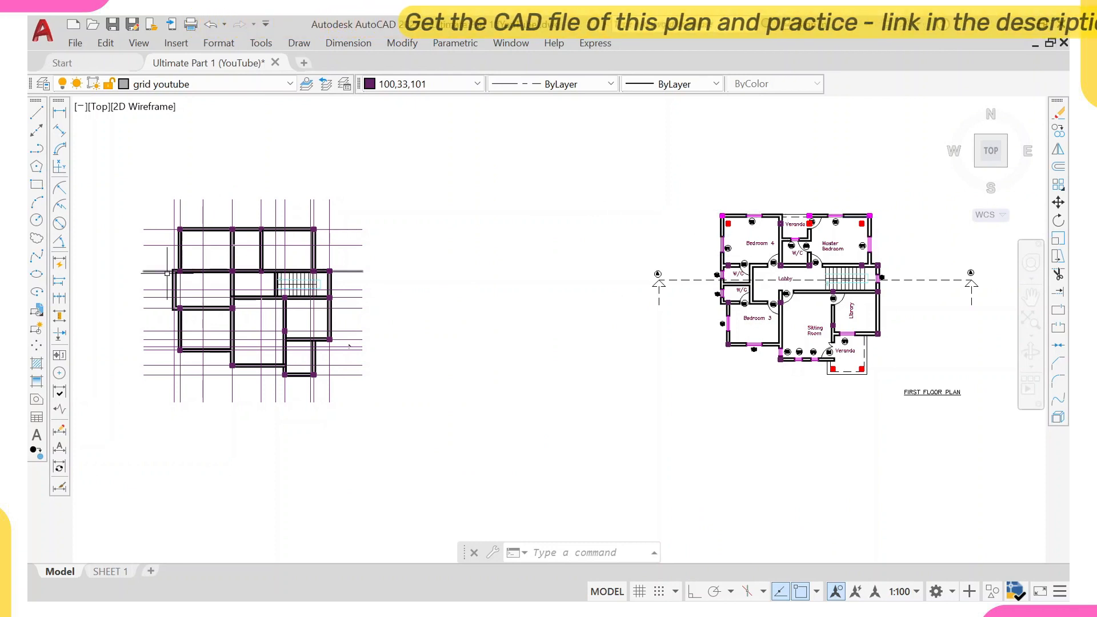
middle_drag(929, 281, 656, 294)
Select the outer wall lines along the top edge of the first floor plan, from Bedroom 4 to the Master Bedroom corner.
scroll(485, 255, up, 2)
scroll(432, 244, up, 3)
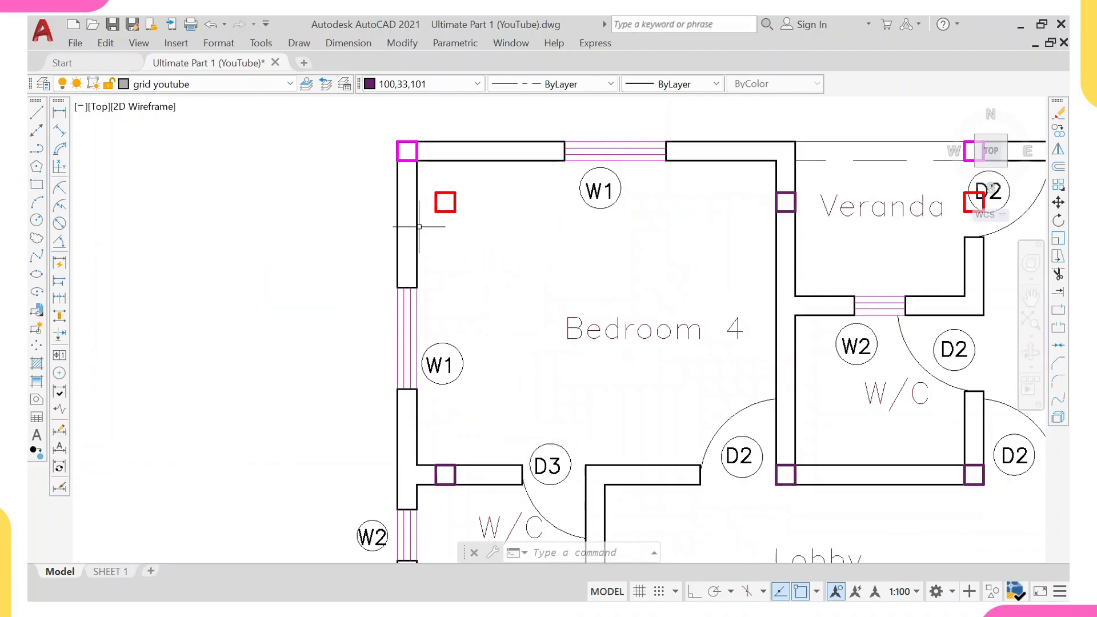
click(399, 208)
click(391, 184)
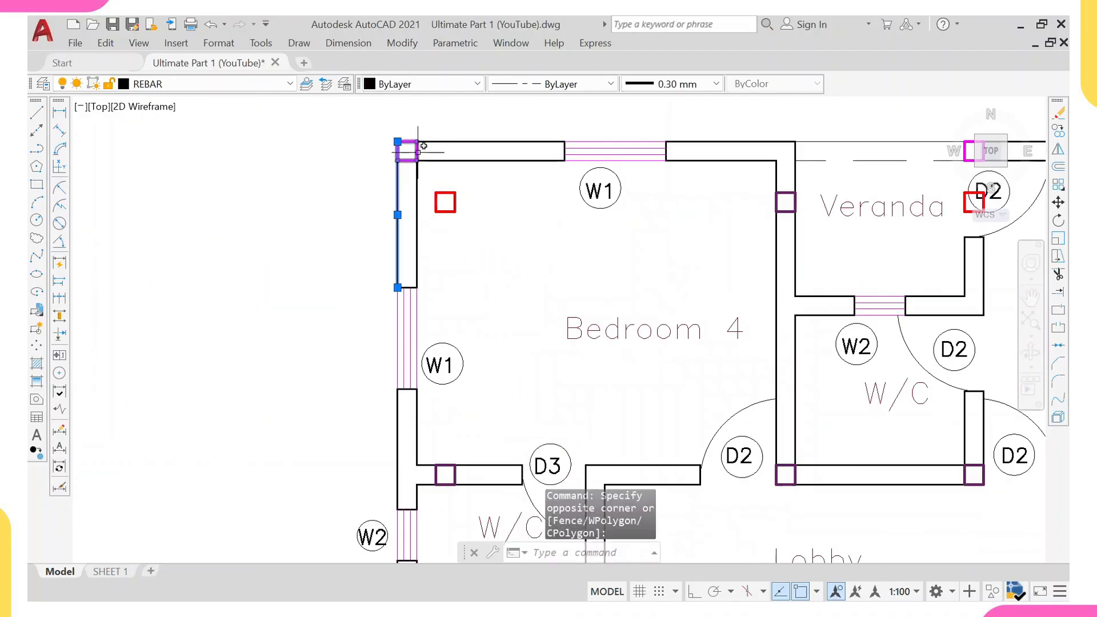
click(464, 124)
click(451, 150)
scroll(465, 140, down, 2)
scroll(475, 140, down, 2)
middle_drag(475, 140, 352, 160)
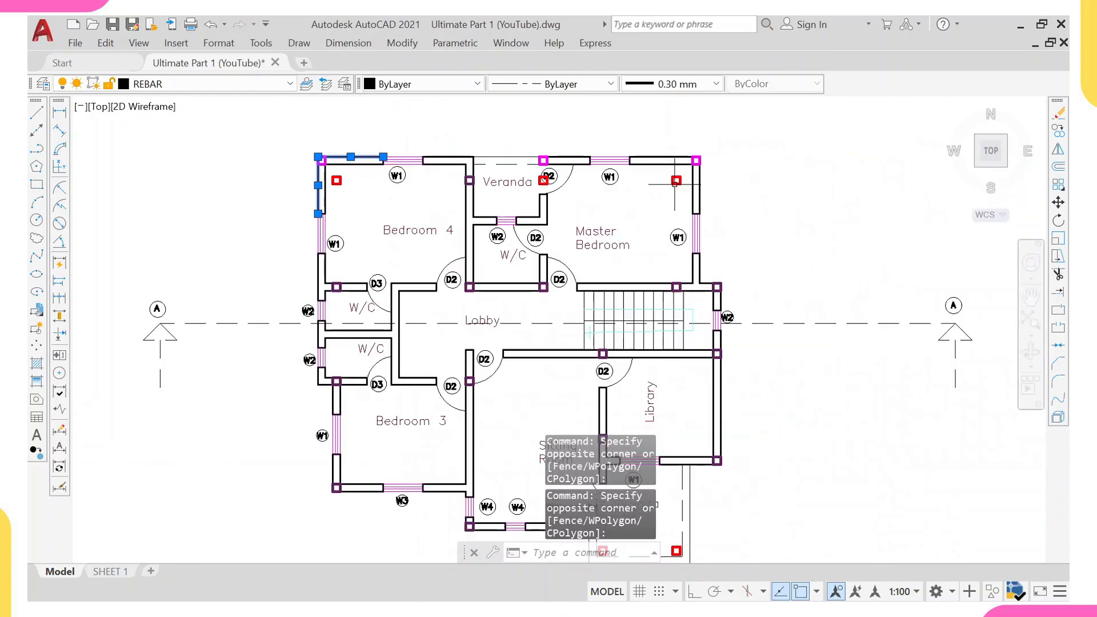
scroll(685, 169, up, 4)
click(683, 131)
click(668, 143)
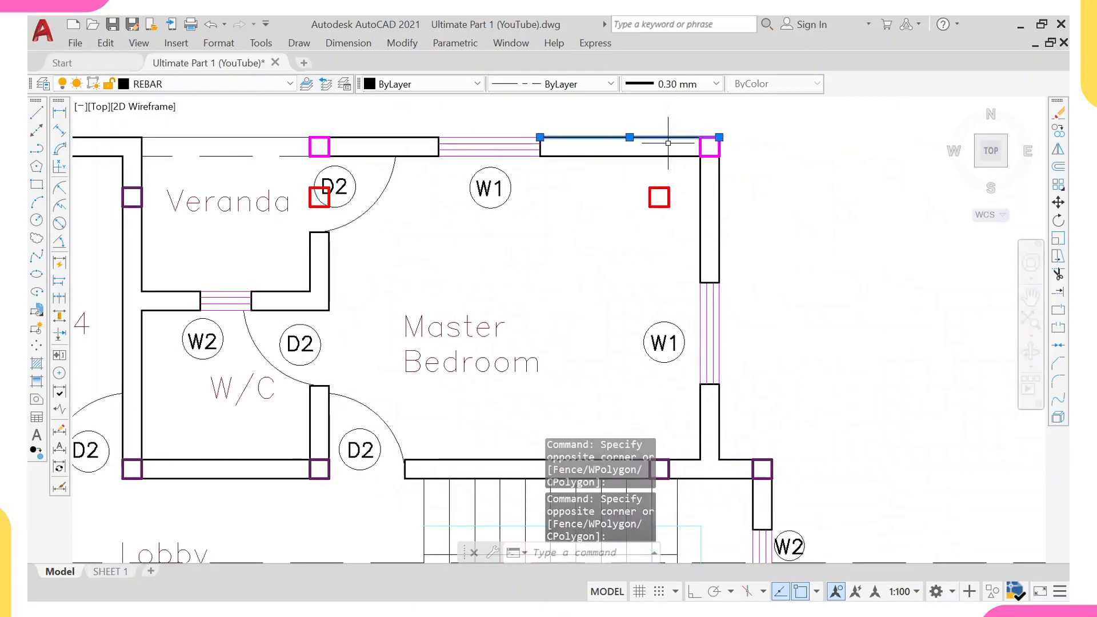
click(728, 175)
click(710, 184)
scroll(787, 243, down, 2)
middle_drag(742, 429, 664, 269)
scroll(681, 212, up, 2)
click(680, 204)
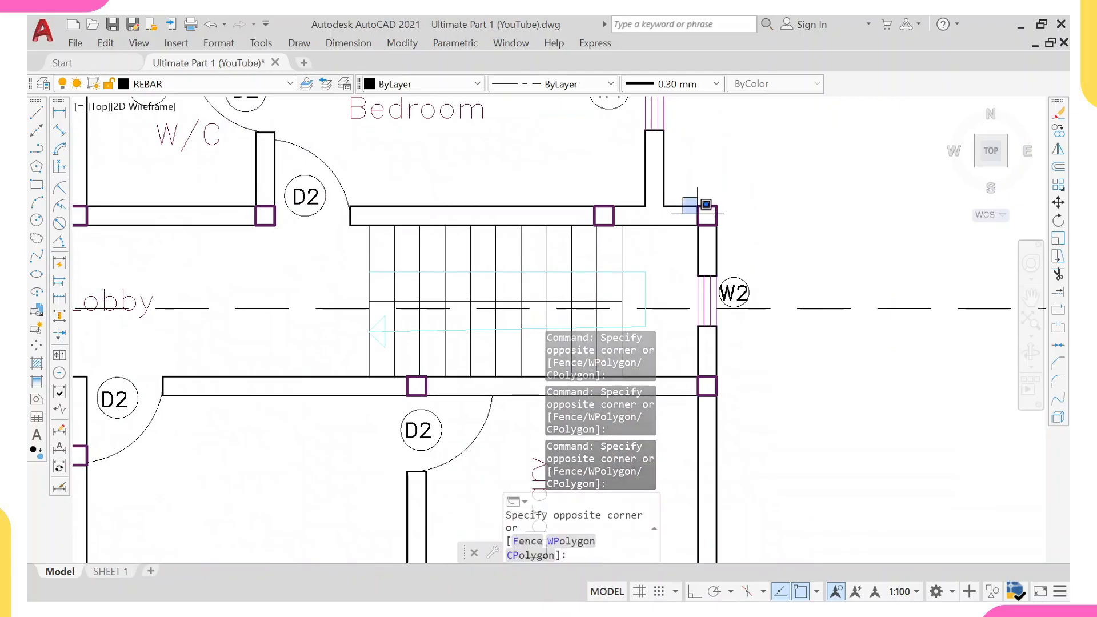
Add the outer wall lines along the staircase, Library, front Veranda and Sitting Room front to the selection.
click(707, 211)
scroll(721, 237, down, 3)
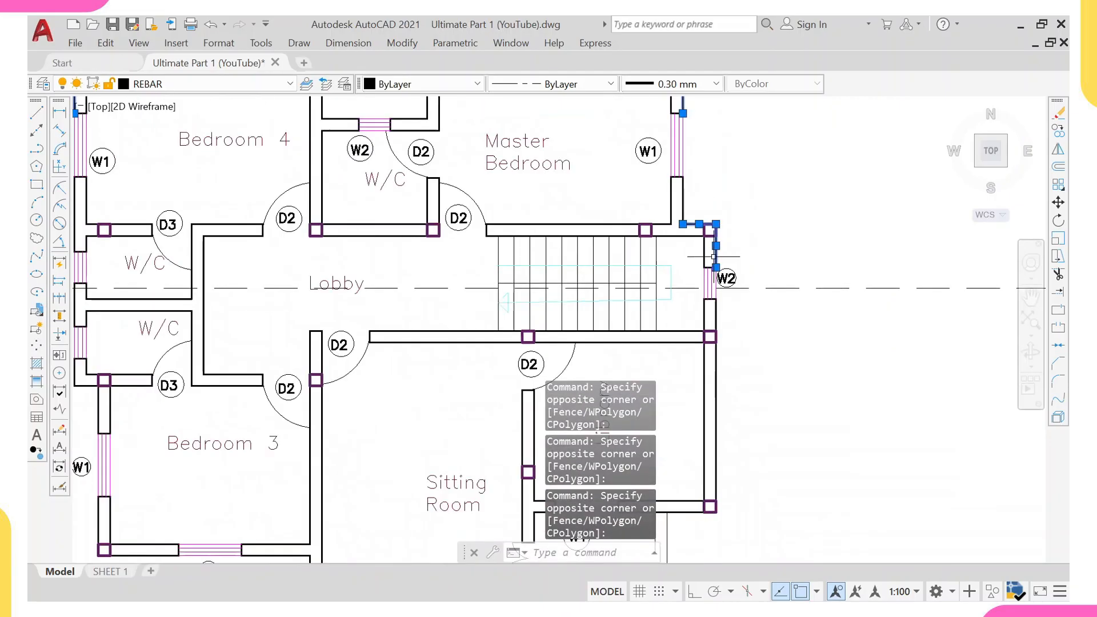
scroll(429, 409, up, 3)
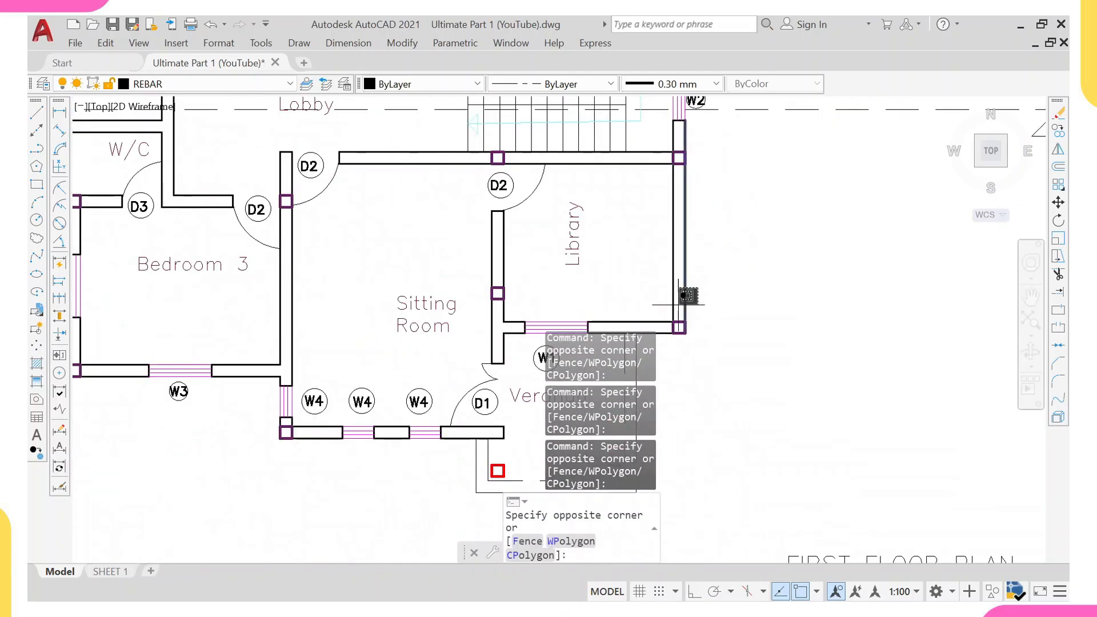
click(686, 317)
scroll(645, 481, up, 2)
click(674, 235)
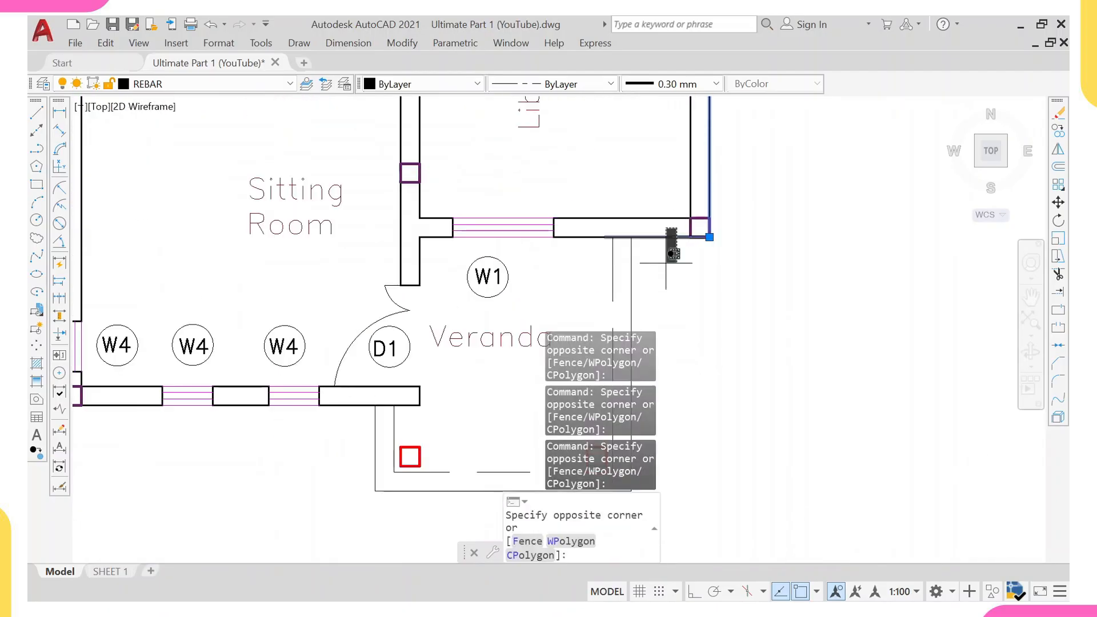
scroll(668, 246, down, 3)
scroll(657, 263, up, 4)
click(535, 277)
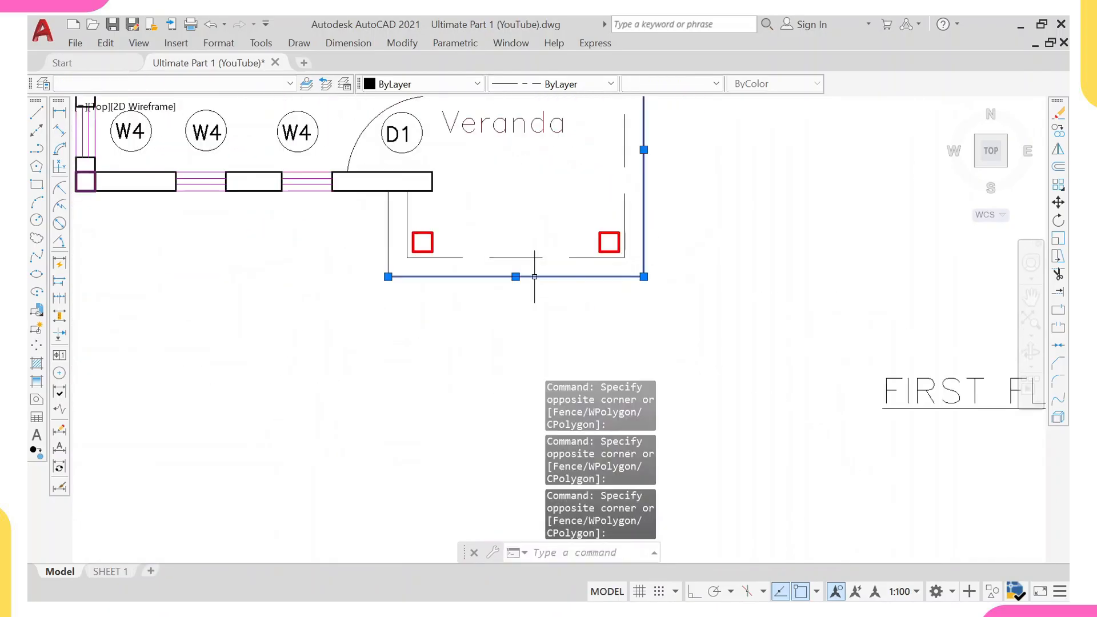
click(403, 267)
click(345, 286)
scroll(309, 288, down, 4)
scroll(315, 237, up, 4)
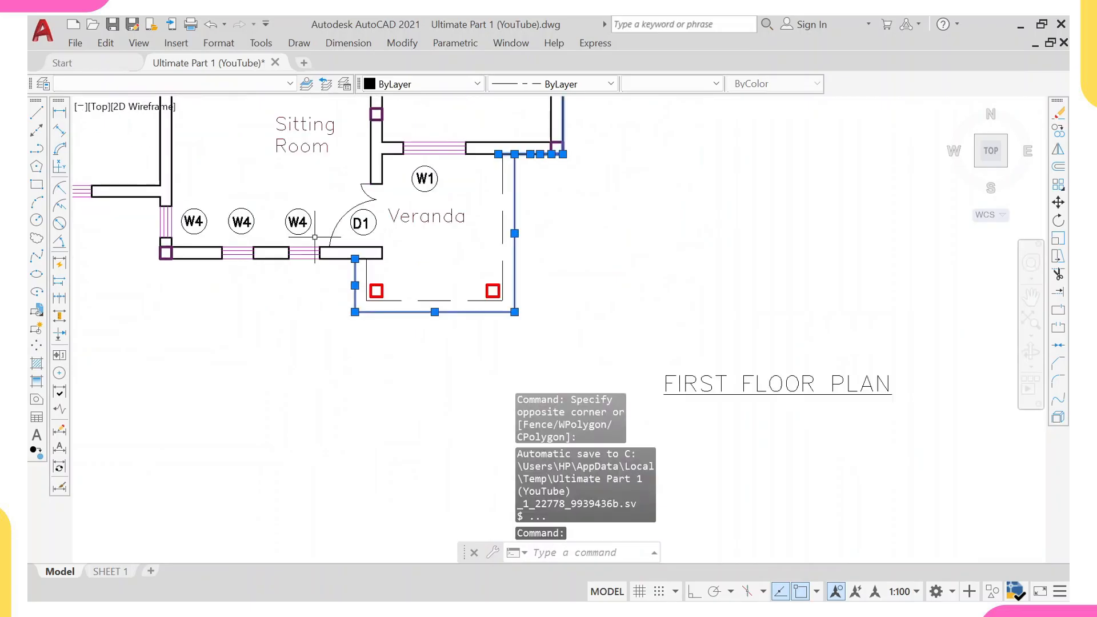
scroll(481, 234, down, 4)
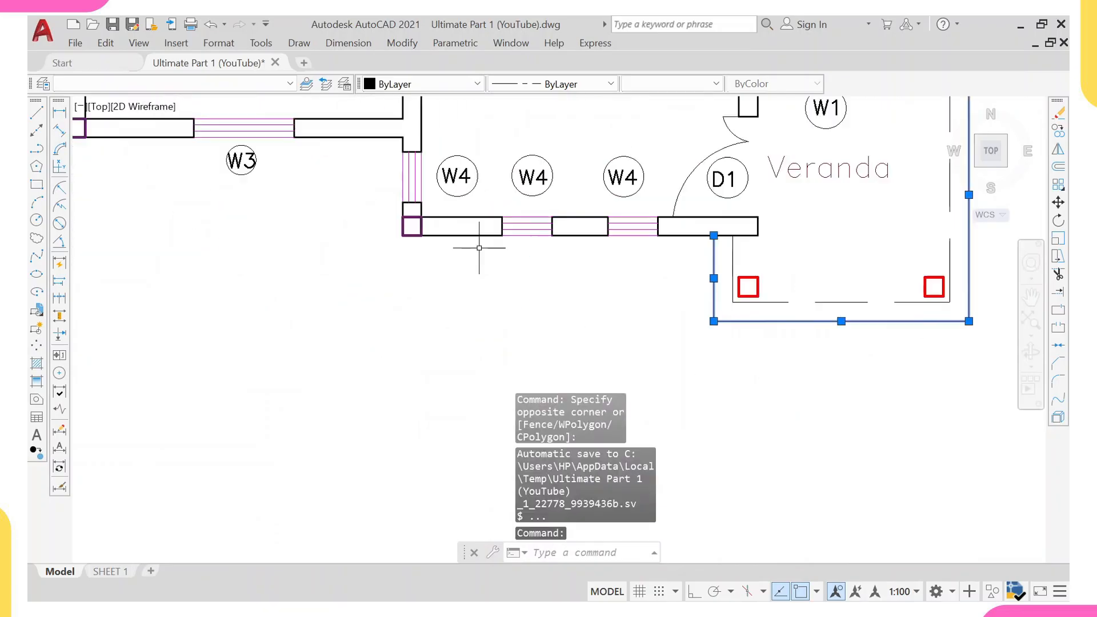
click(505, 269)
click(429, 216)
scroll(418, 206, up, 4)
click(415, 210)
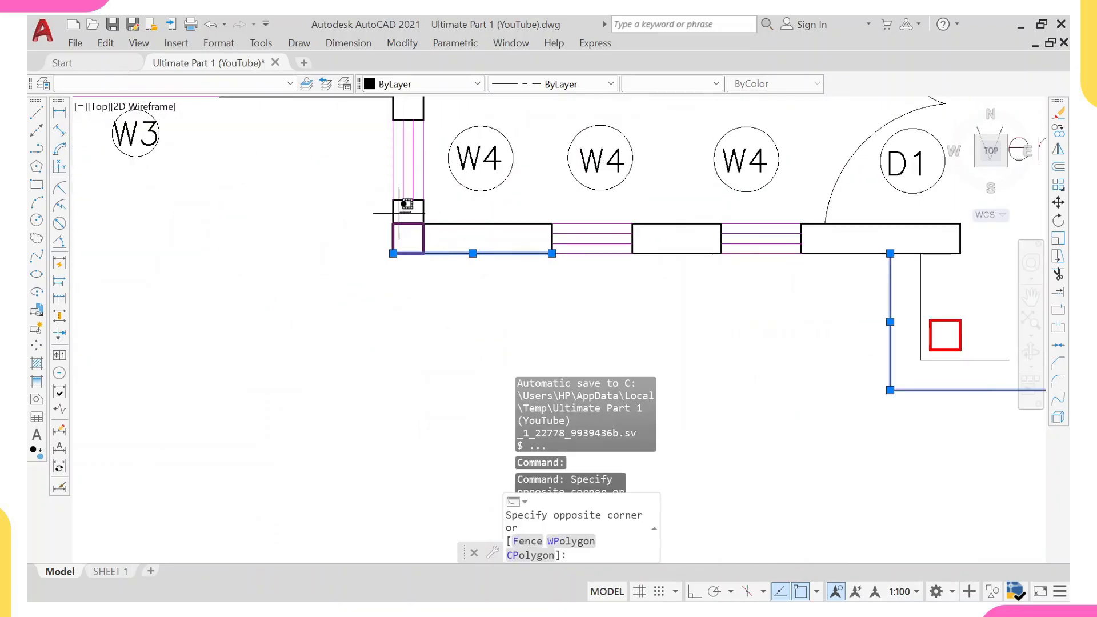
click(372, 213)
scroll(382, 197, up, 2)
middle_drag(383, 198, 435, 333)
click(465, 153)
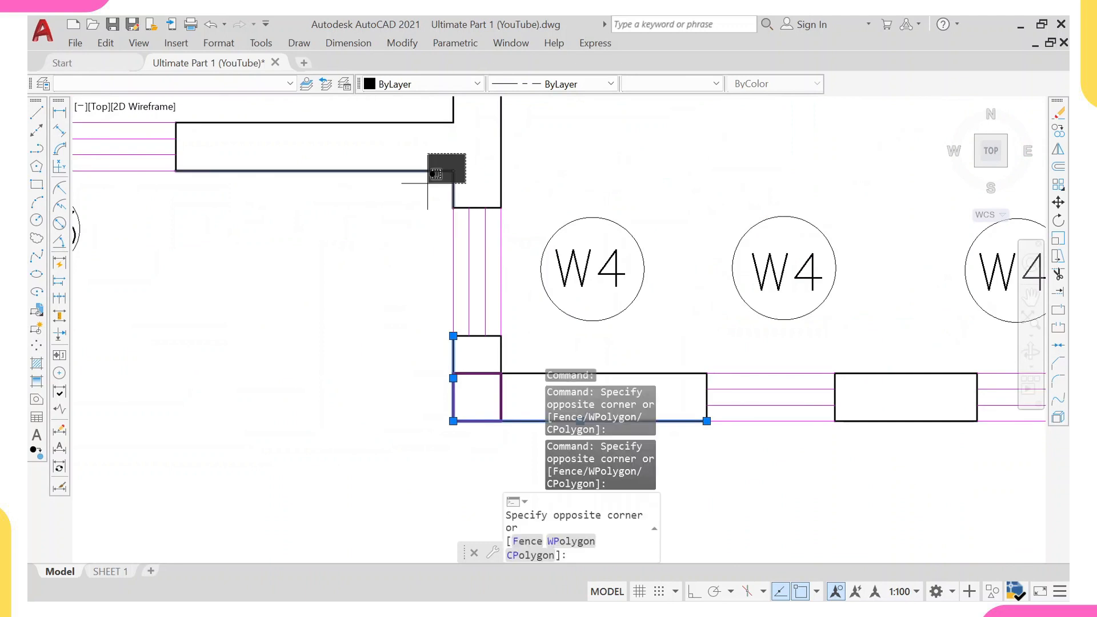
click(422, 184)
scroll(400, 180, down, 6)
middle_drag(332, 183, 395, 264)
scroll(283, 255, up, 2)
click(294, 245)
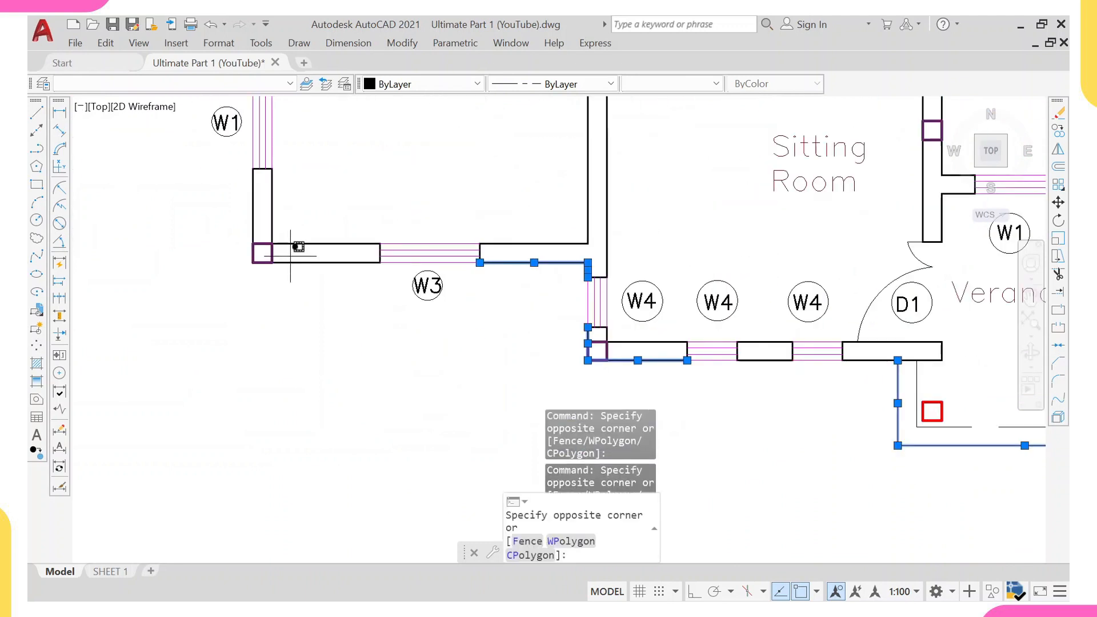
click(286, 282)
click(260, 215)
click(245, 223)
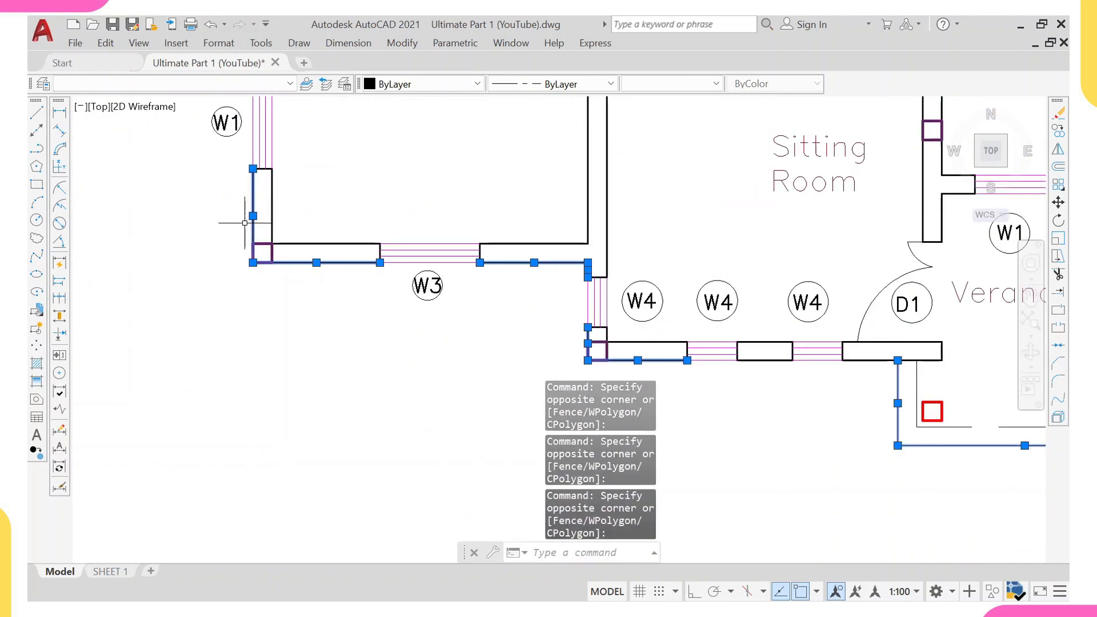
Add the remaining outer wall lines along the Bedroom 3 side of the plan to the selection.
scroll(245, 222, down, 4)
middle_drag(244, 116, 245, 144)
scroll(245, 144, up, 2)
middle_drag(297, 288, 265, 118)
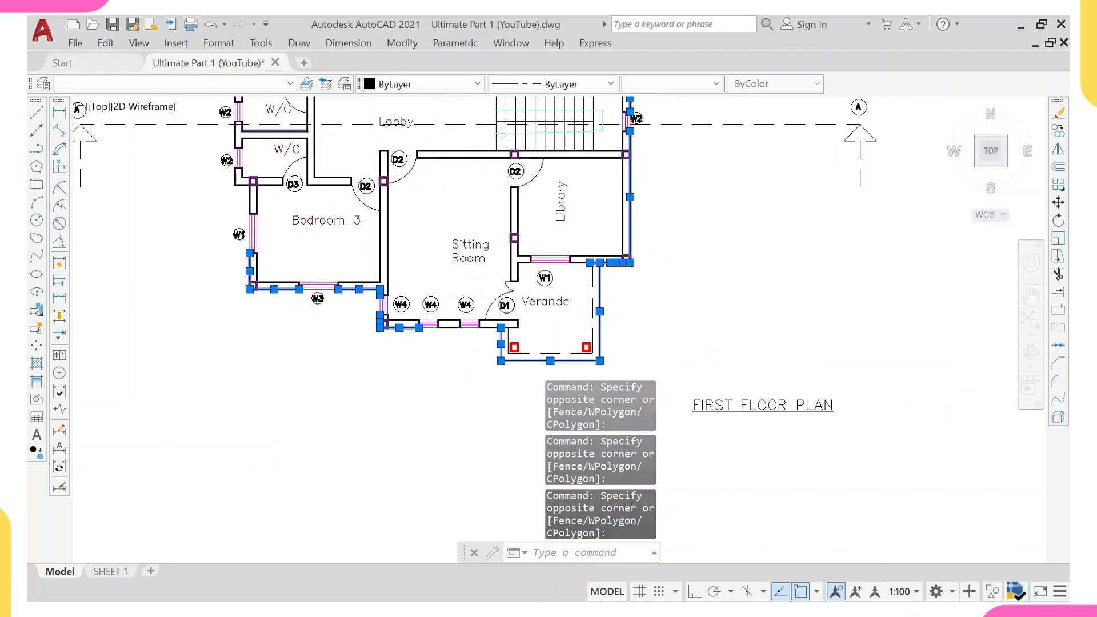
scroll(234, 193, up, 4)
click(250, 159)
click(220, 184)
scroll(229, 175, down, 8)
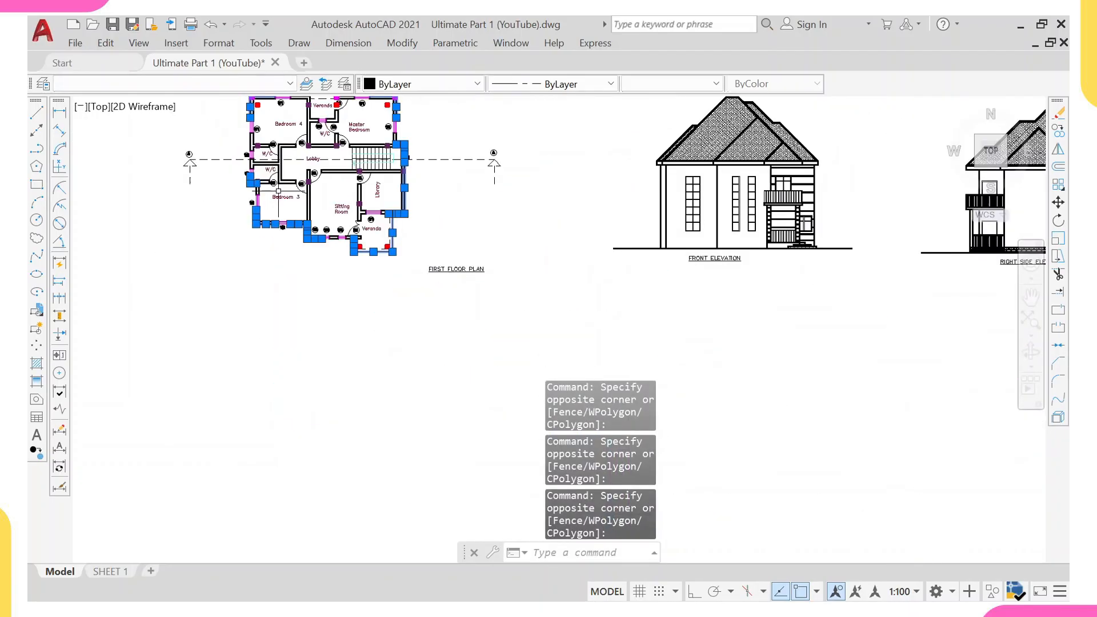
Copy the selected outer wall lines to an empty spot below the ground floor grid layout.
middle_drag(285, 172, 272, 202)
text(c)
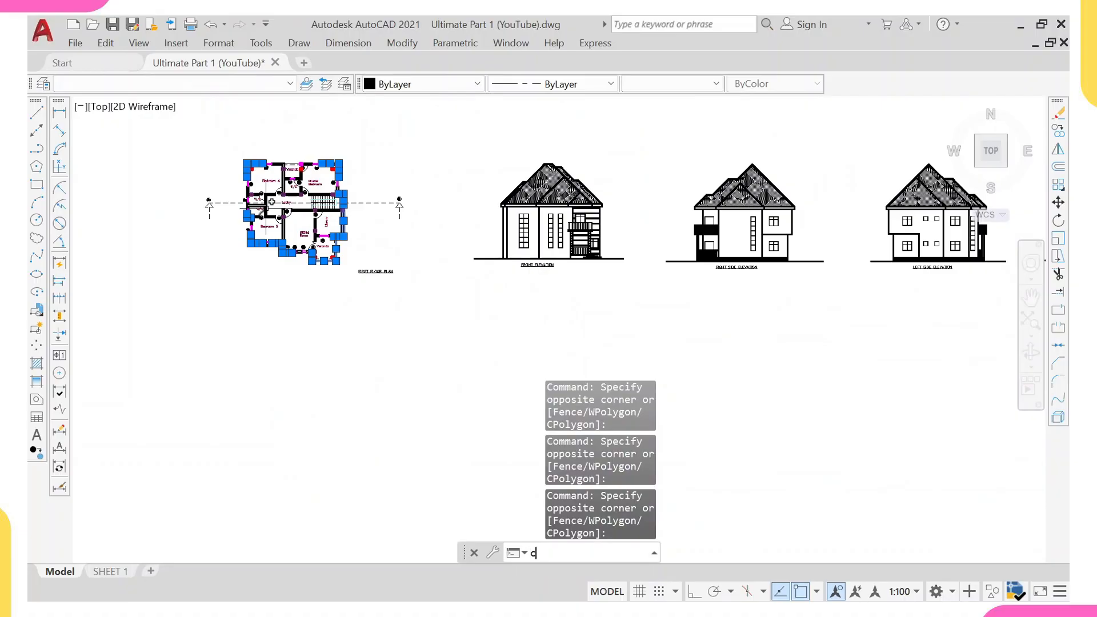
text(o)
key(Return)
scroll(147, 295, down, 4)
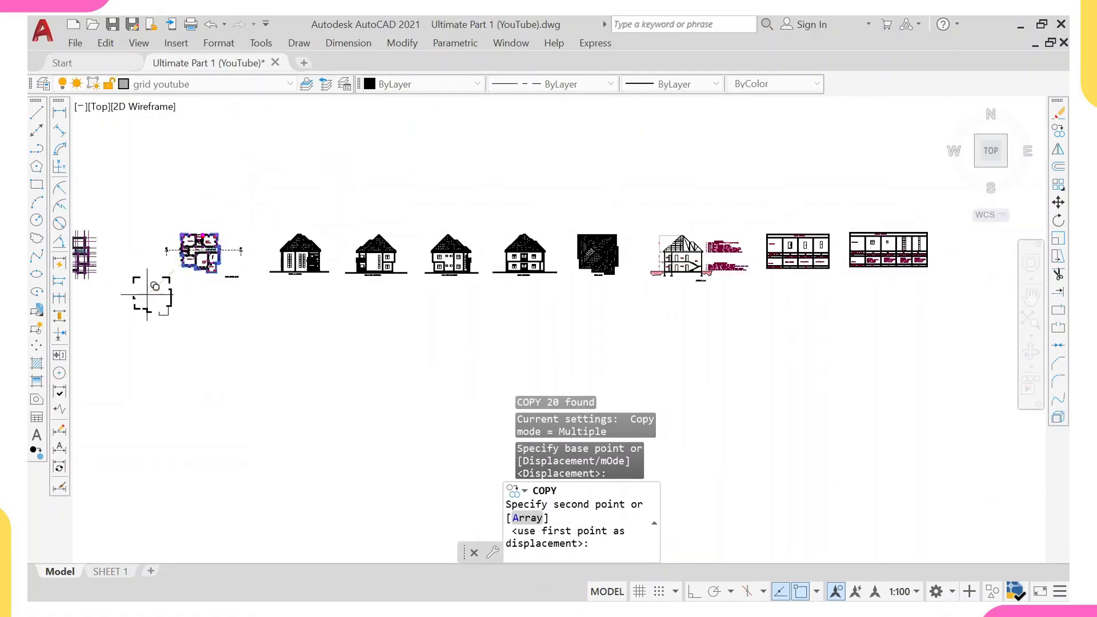
middle_drag(155, 286, 309, 254)
scroll(267, 271, up, 3)
click(227, 278)
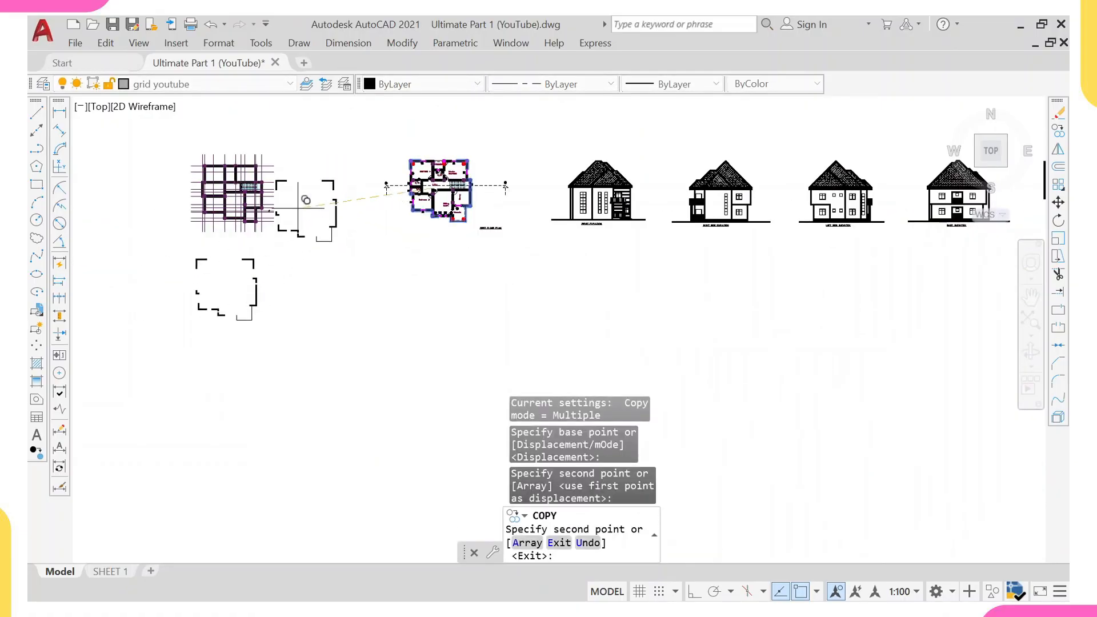
key(Escape)
Use Extend on the copied outline's lower wall lines to close the gaps along its bottom edge.
text(ex)
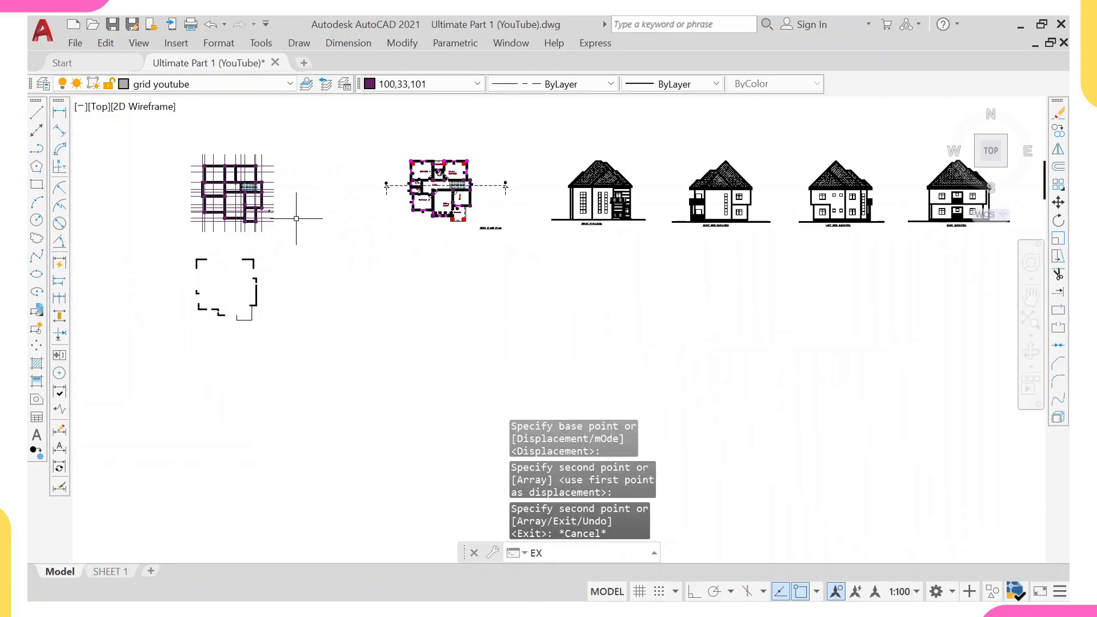
key(Return)
scroll(286, 240, up, 2)
click(238, 281)
click(209, 278)
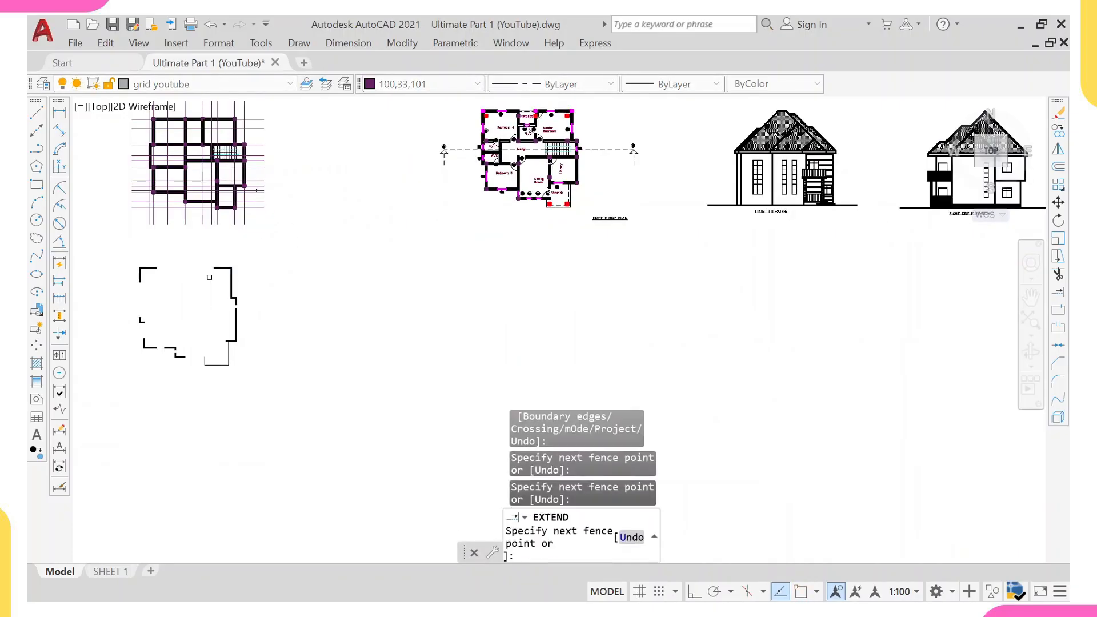
scroll(242, 300, up, 3)
click(252, 333)
click(149, 339)
key(Return)
mouse_move(192, 422)
middle_down()
mouse_move(226, 350)
mouse_move(283, 316)
middle_up()
drag(194, 278, 187, 357)
click(194, 319)
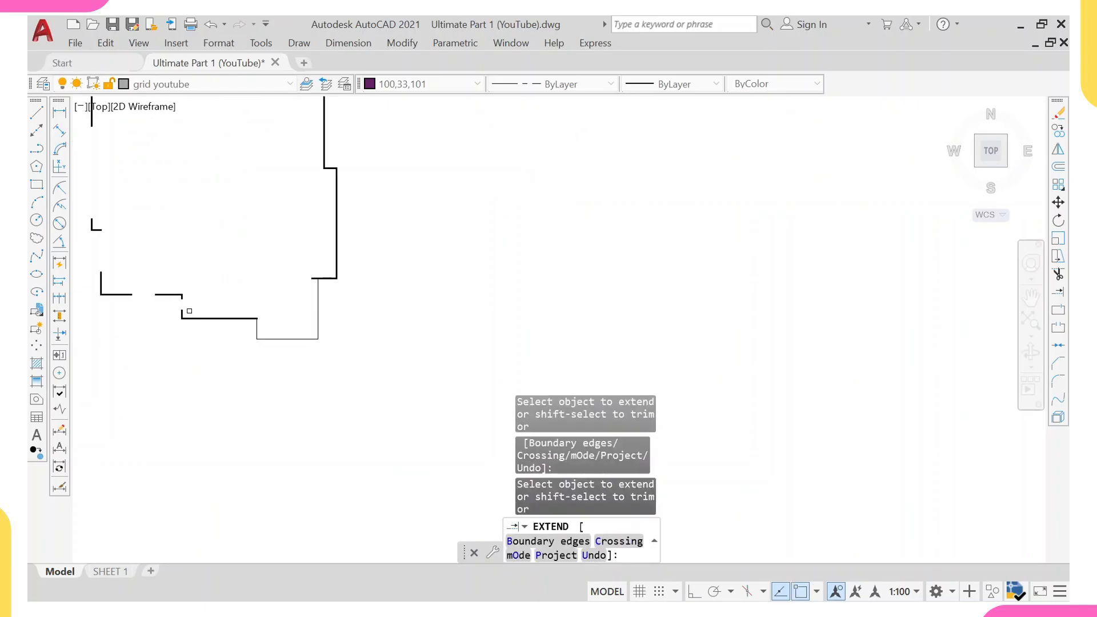
Extend the outline's remaining lower-left, left and top lines so the perimeter forms a closed outline.
click(182, 310)
click(152, 288)
click(152, 309)
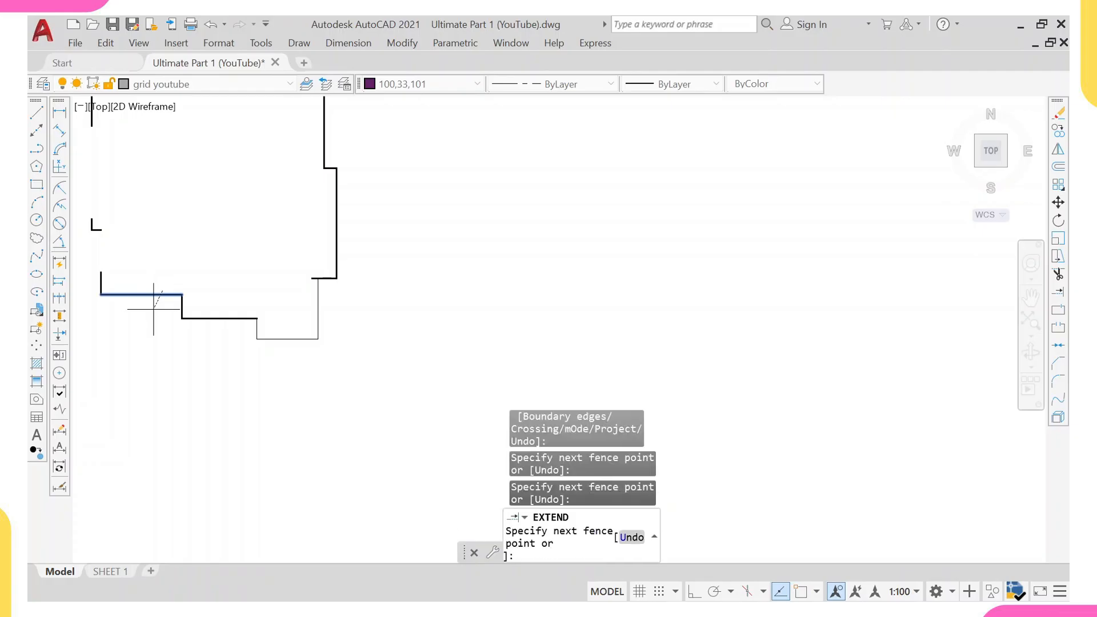
click(98, 278)
middle_drag(105, 248, 219, 271)
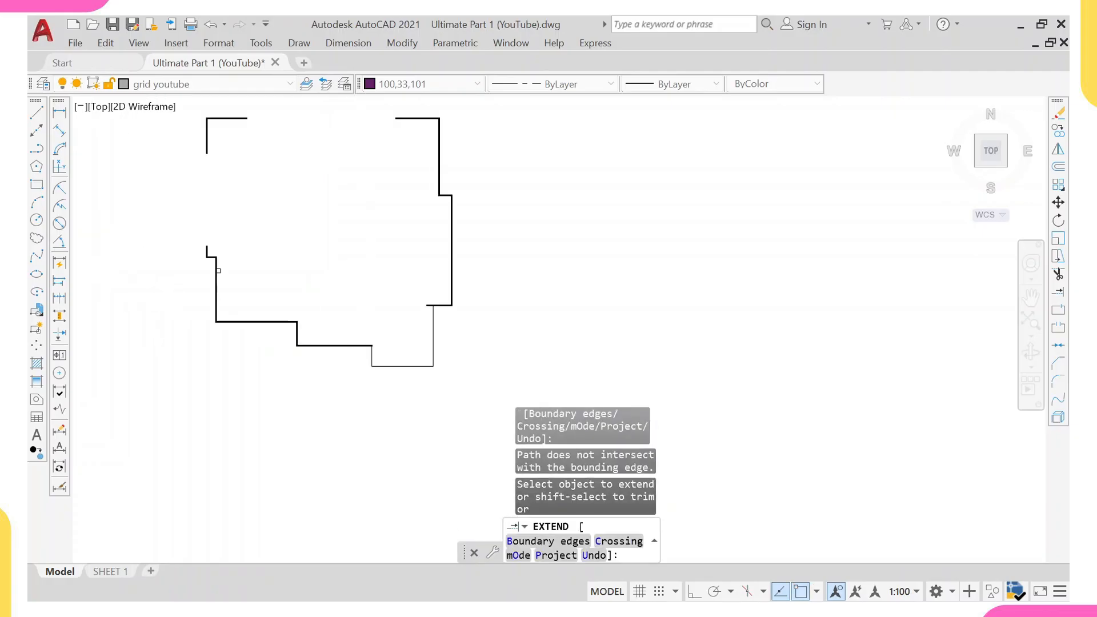
click(208, 253)
click(208, 250)
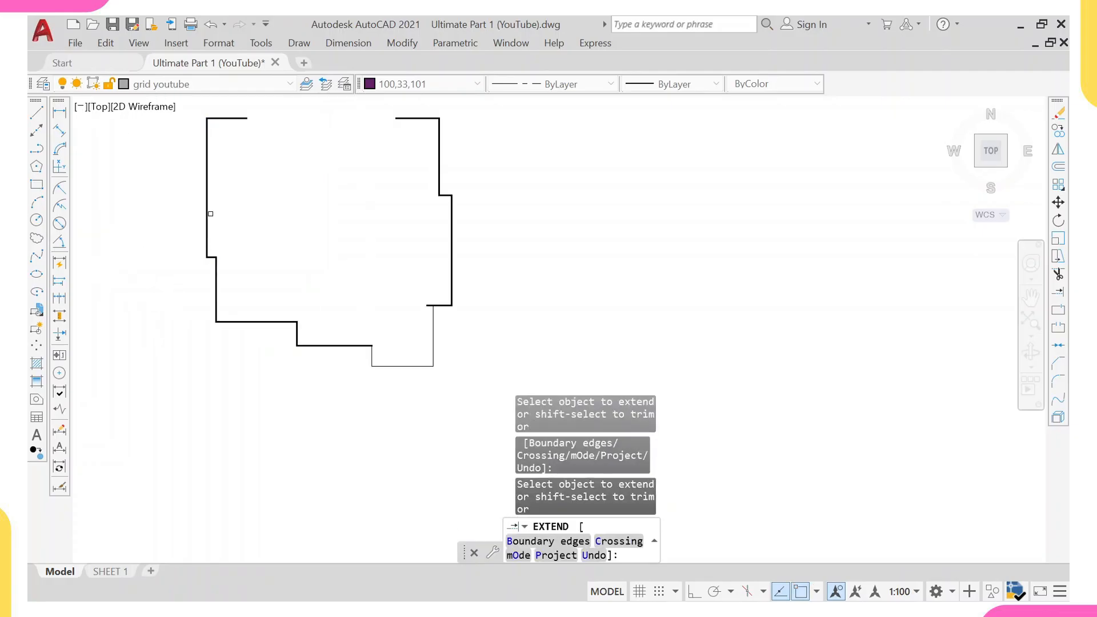
middle_drag(256, 126, 253, 169)
click(230, 161)
click(231, 161)
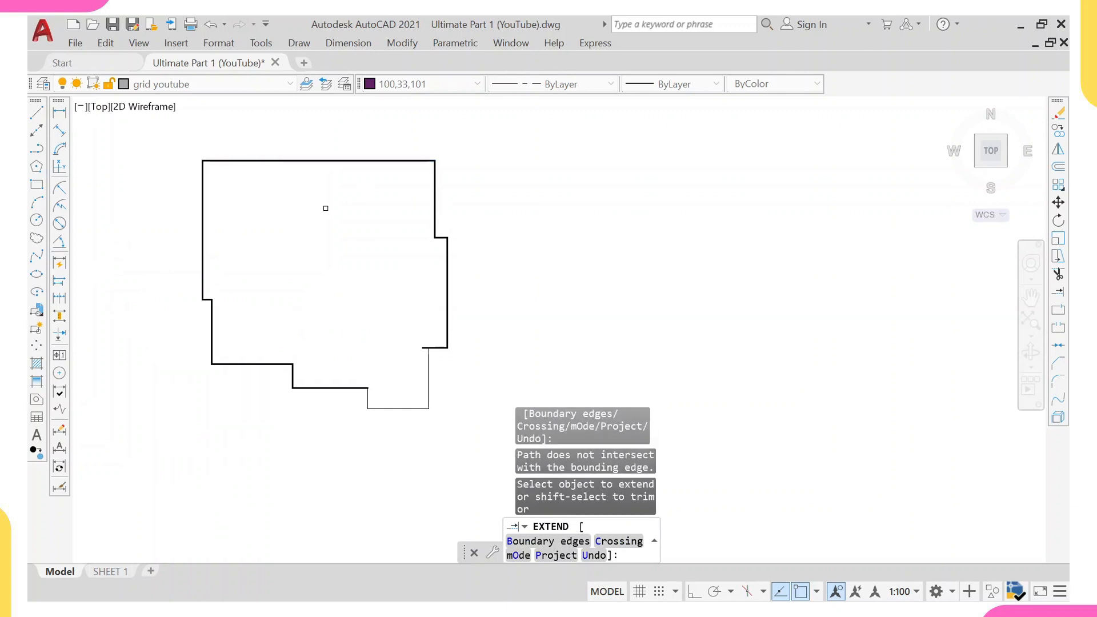
middle_drag(366, 300, 345, 262)
key(Escape)
Match the thick REBAR outline line's properties onto the thin lower-right segments of the copied outline.
scroll(404, 286, up, 2)
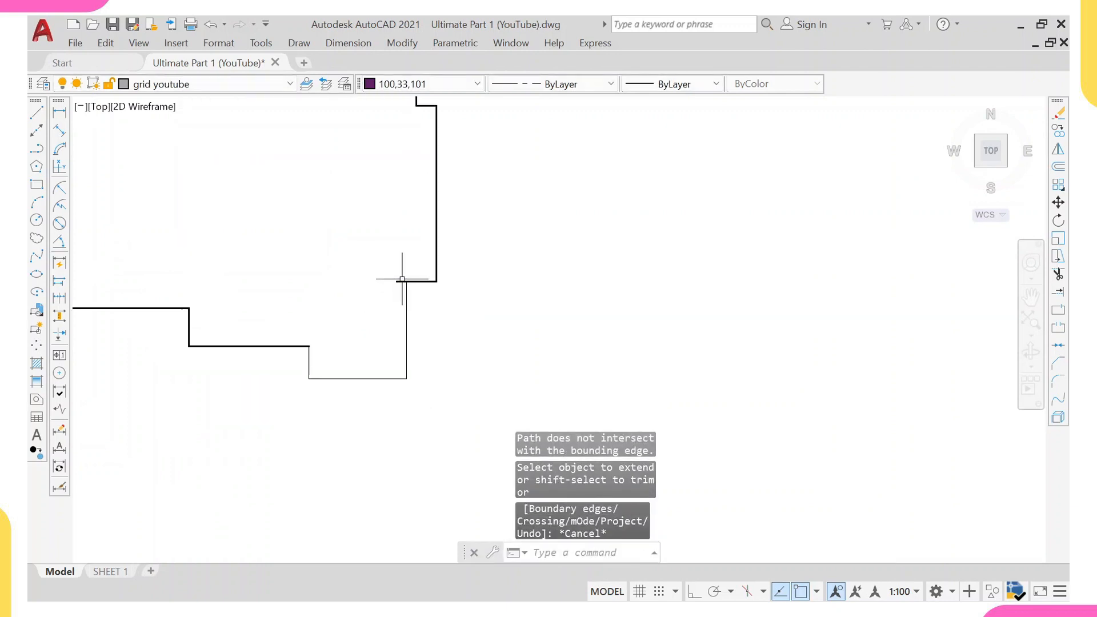
click(400, 282)
scroll(400, 282, up, 4)
click(386, 278)
click(423, 279)
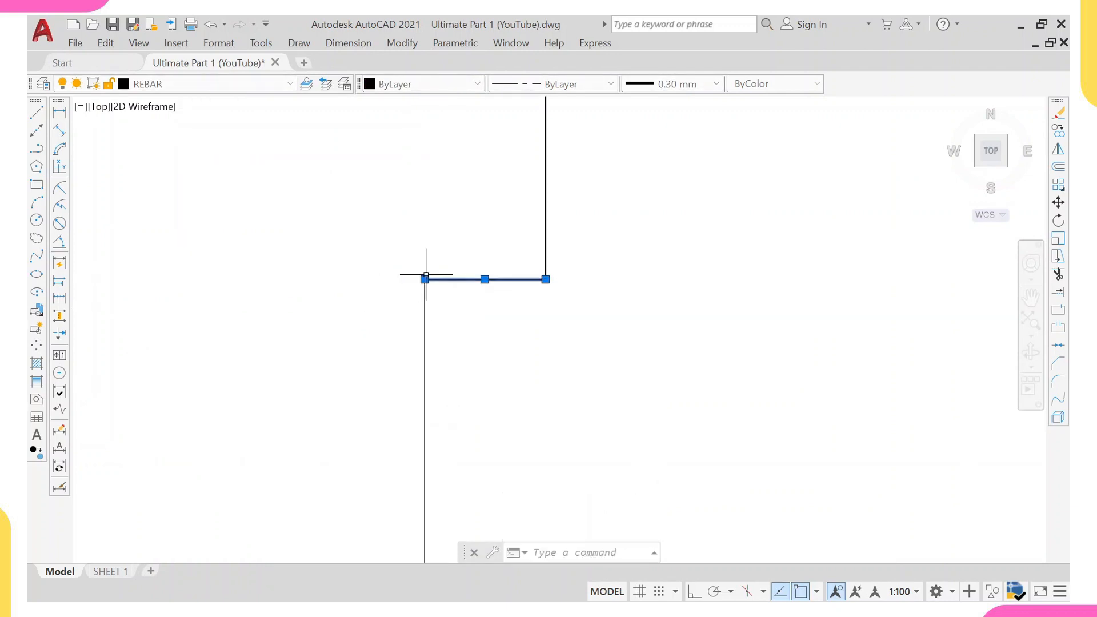
key(Escape)
click(483, 276)
click(475, 293)
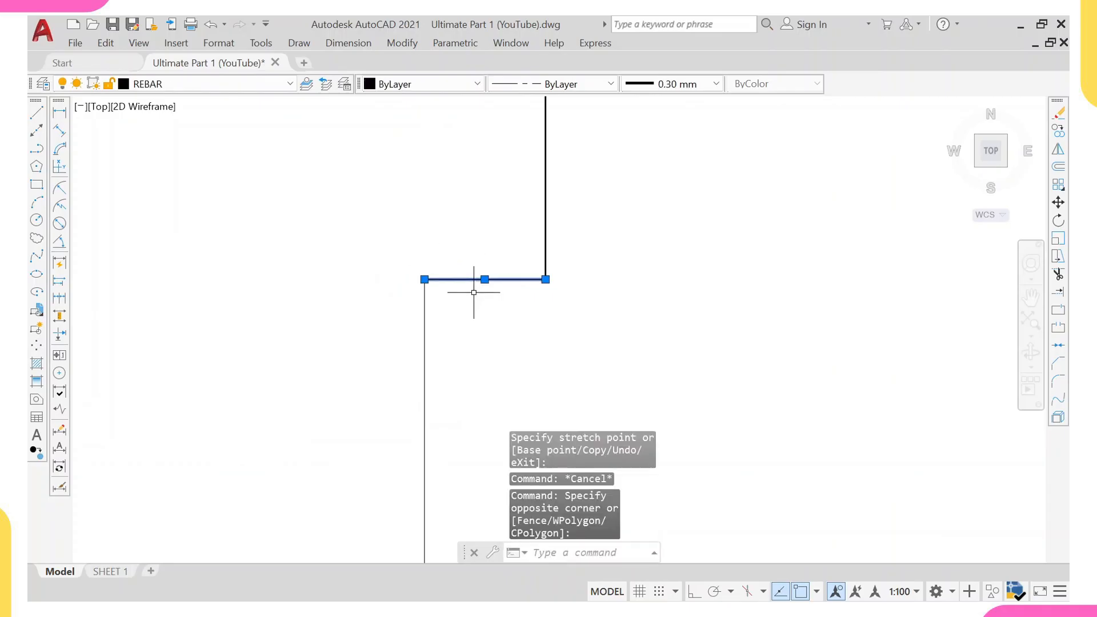
text(ma)
key(Return)
scroll(475, 292, down, 4)
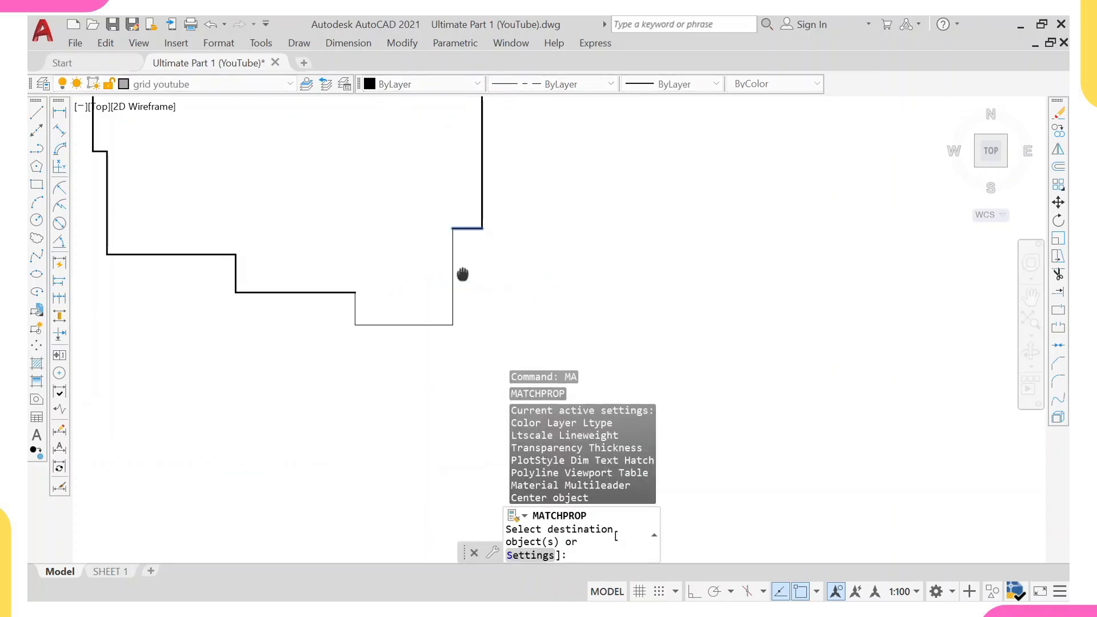
click(468, 278)
click(346, 377)
click(388, 258)
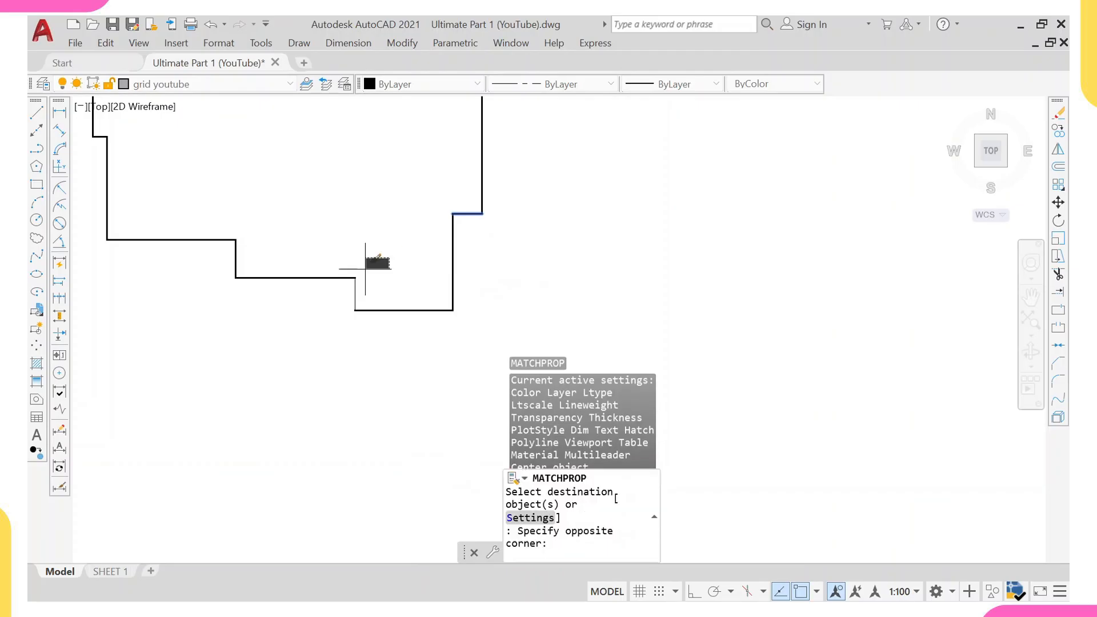
click(311, 299)
scroll(304, 298, down, 3)
key(Escape)
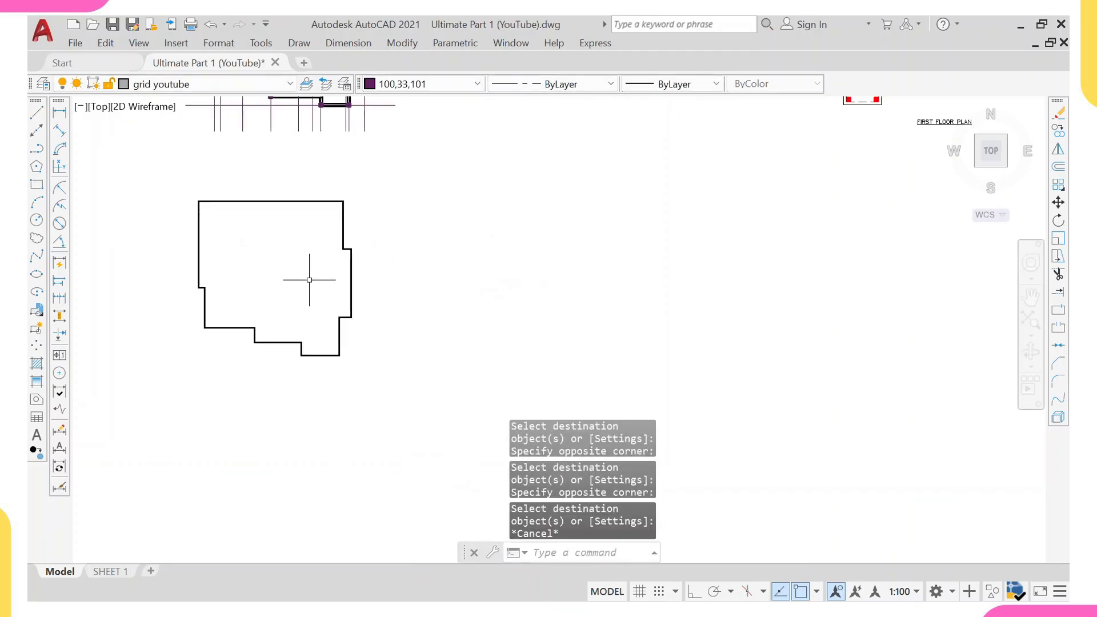
Convert the copied outer outline into a block named wall, redefining the existing block definition.
click(361, 202)
click(177, 384)
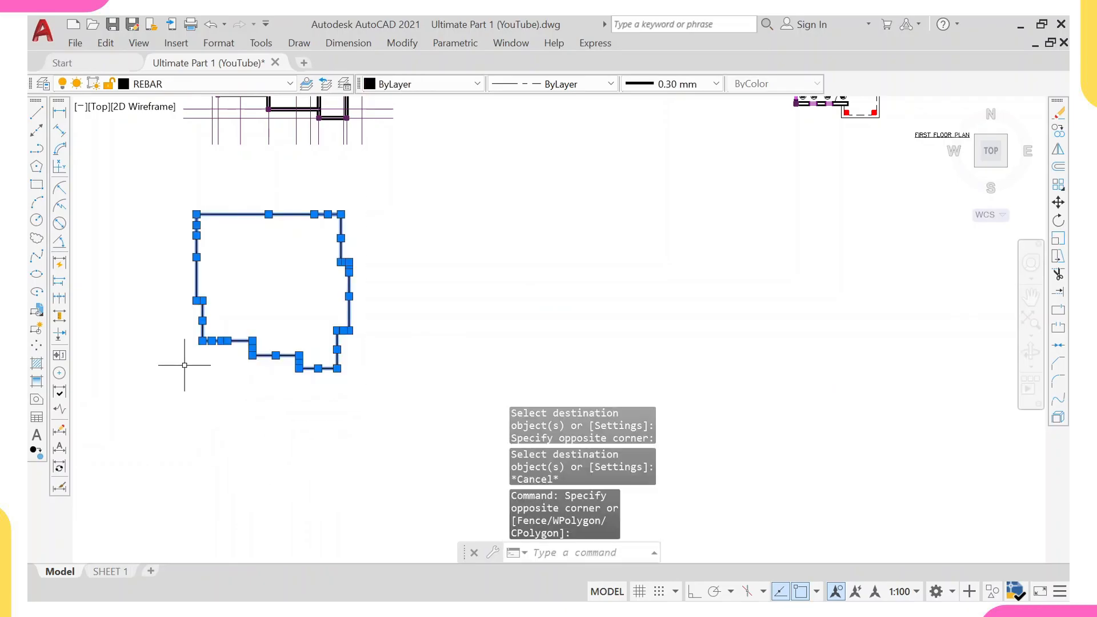
text(b)
key(Return)
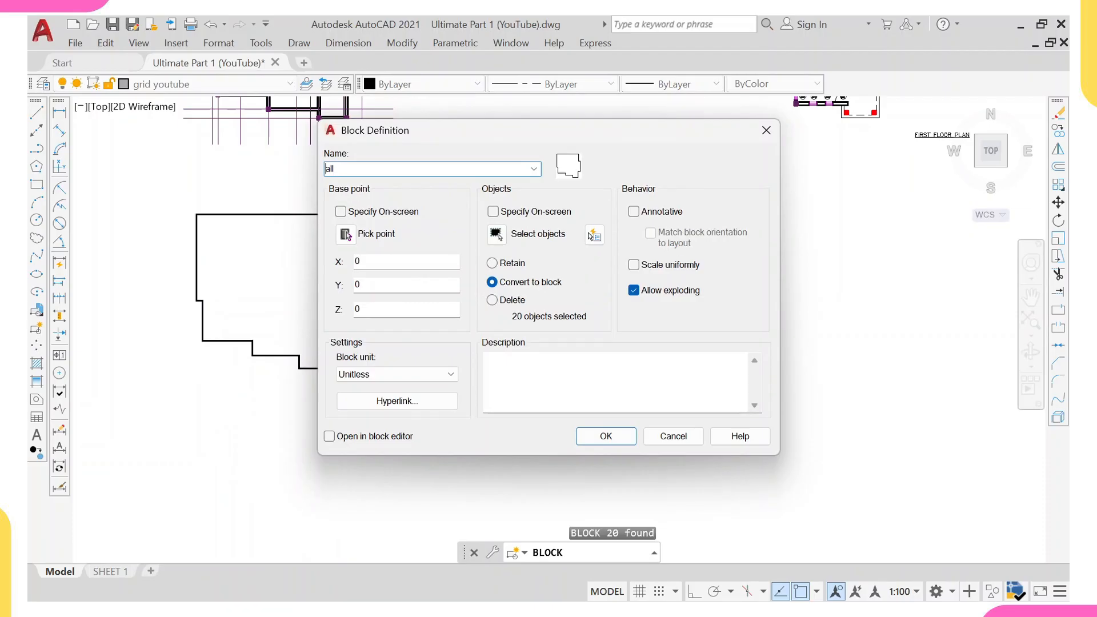
click(585, 441)
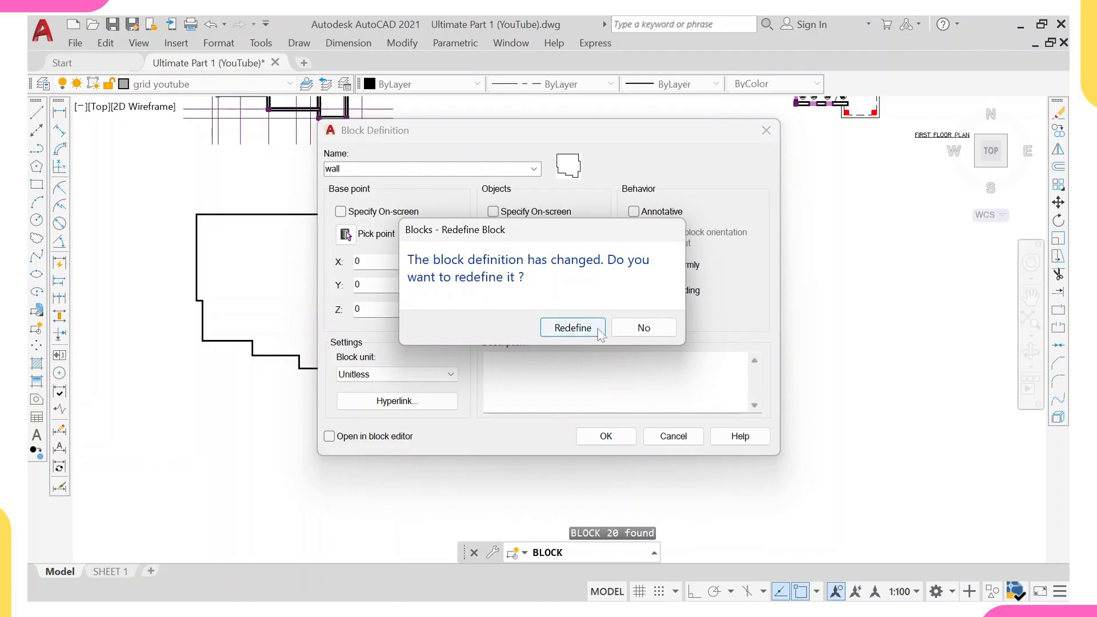
click(573, 329)
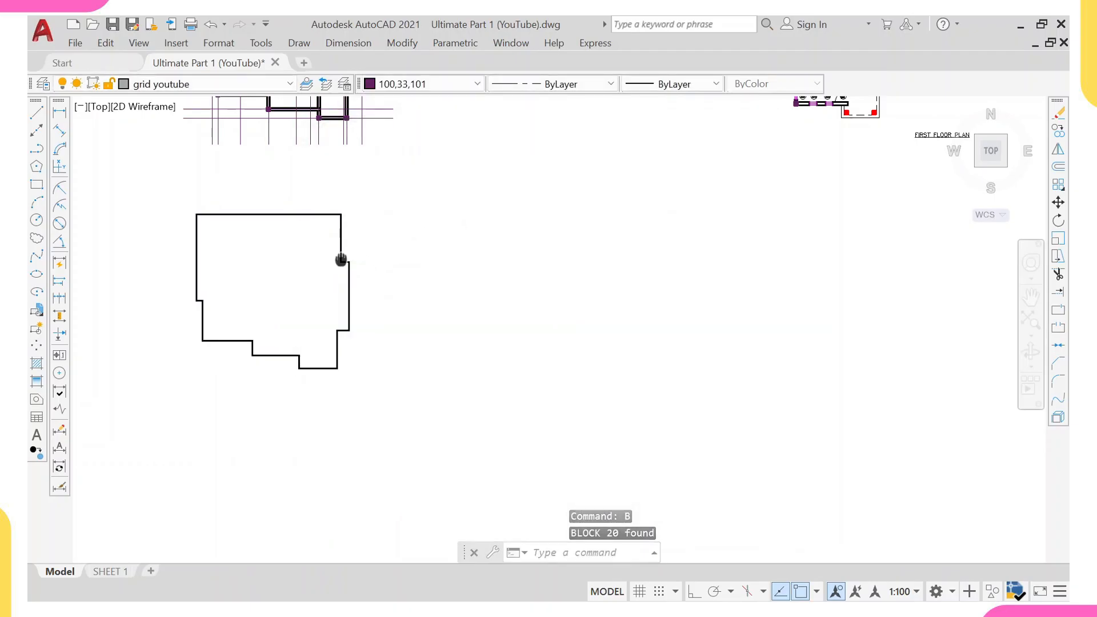
Copy the wall outline block onto the ground floor layout, aligning its upper-right corner with the building's corner.
middle_drag(341, 258, 377, 251)
key(Escape)
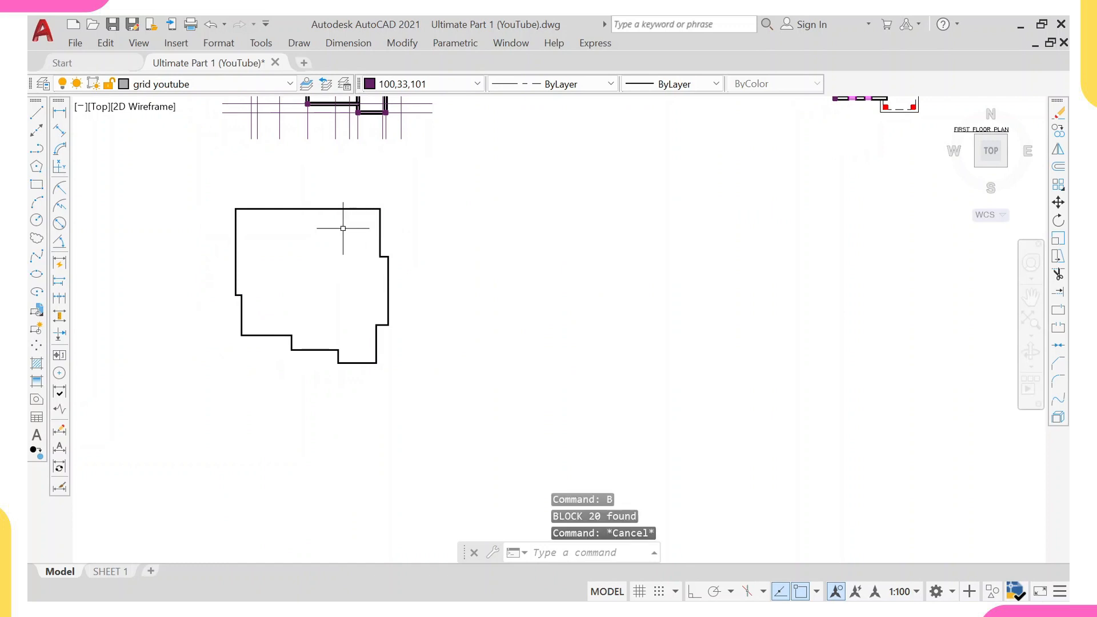
click(464, 185)
click(194, 403)
text(c)
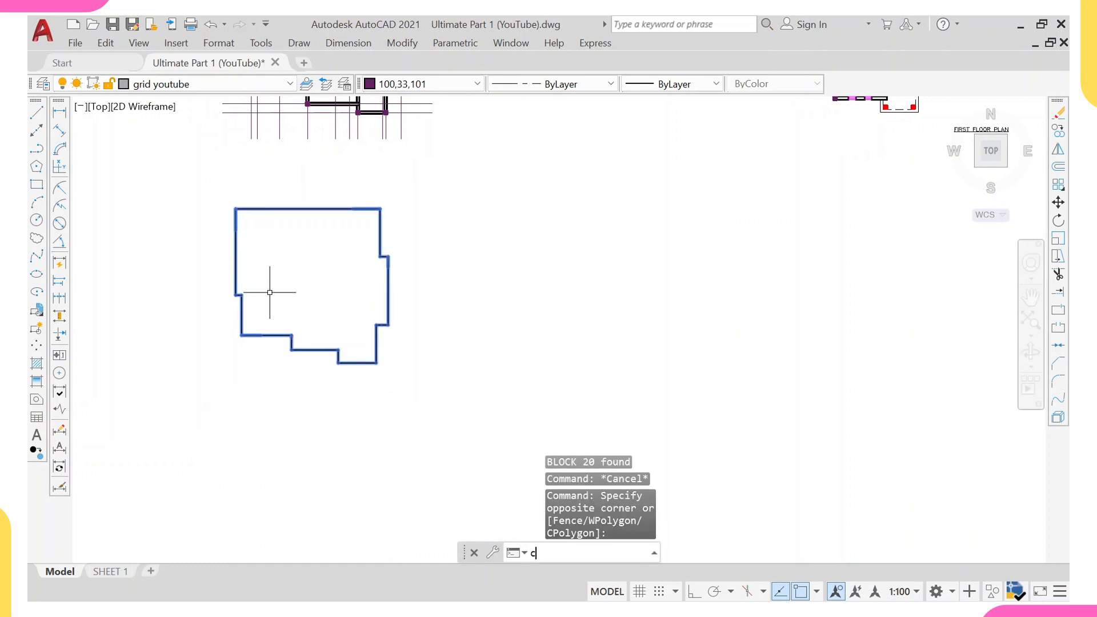
text(o)
key(Return)
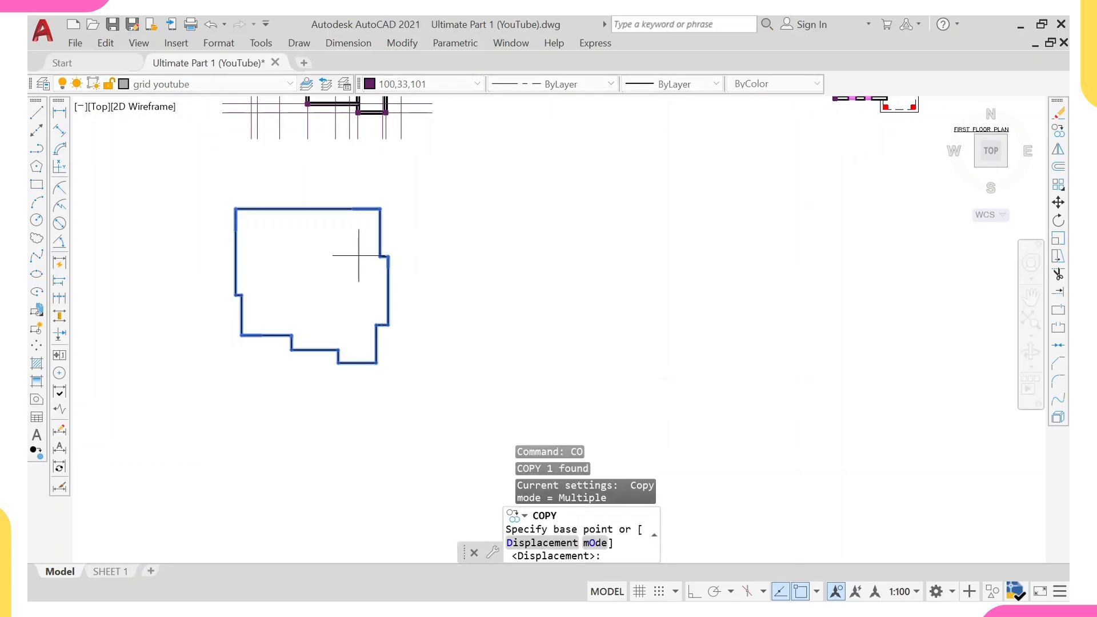
scroll(394, 258, up, 4)
click(376, 254)
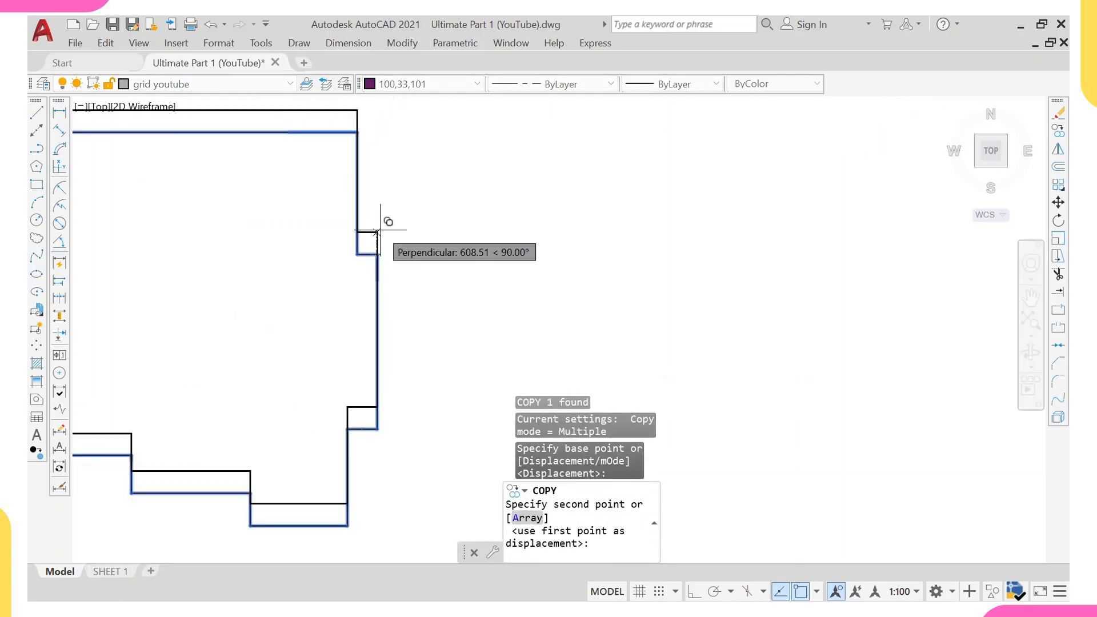
scroll(378, 252, down, 5)
scroll(383, 258, up, 4)
scroll(366, 249, up, 3)
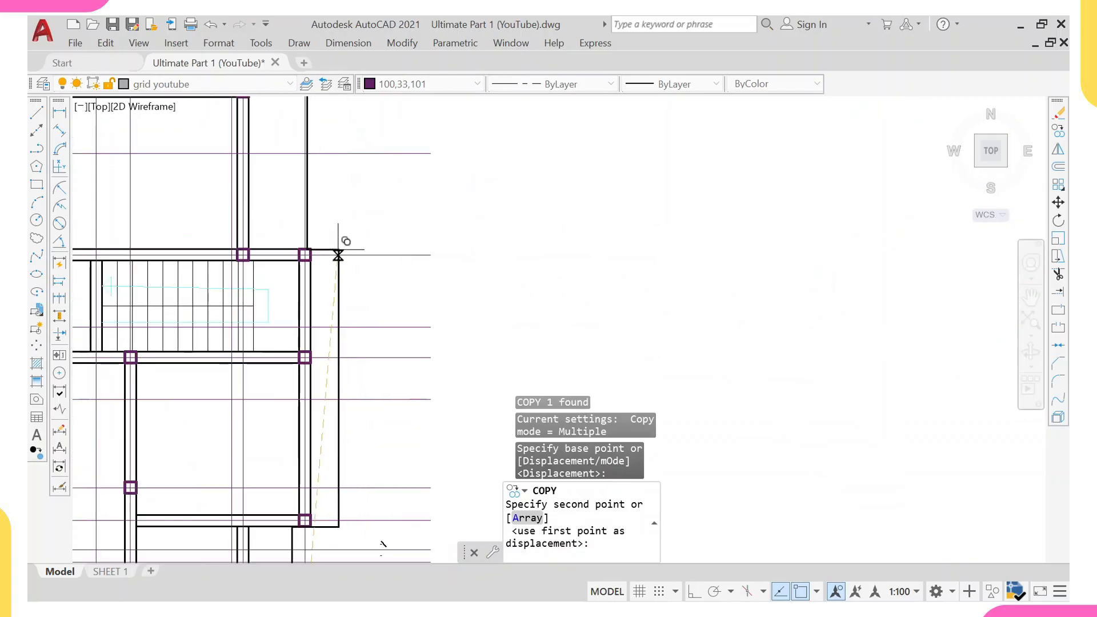
click(312, 242)
scroll(343, 257, down, 5)
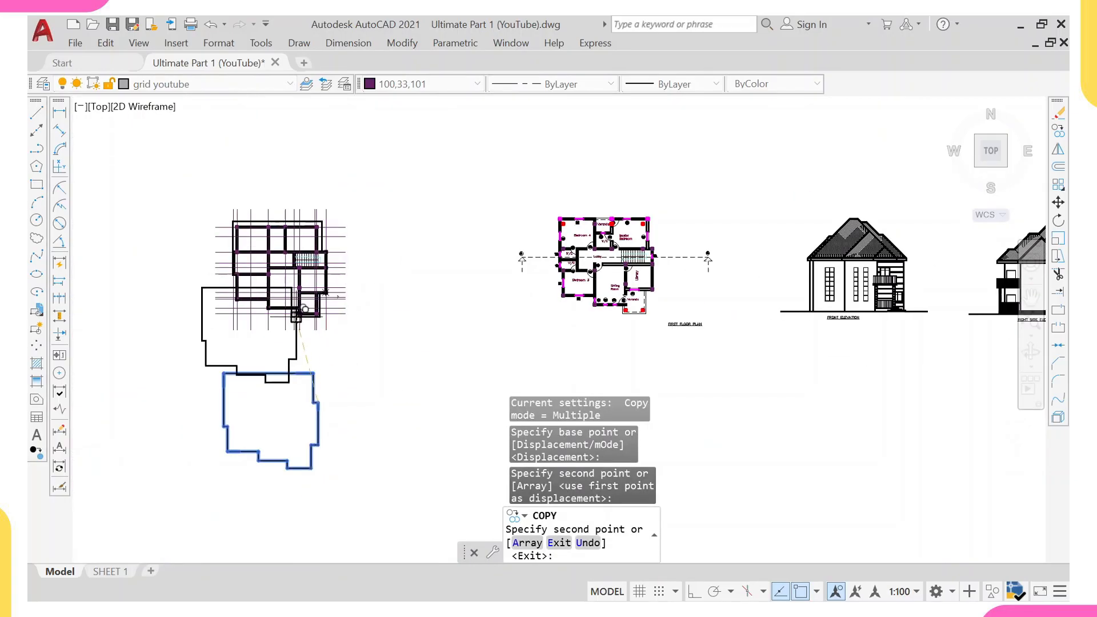
key(Escape)
Set the overlaid outline block's colour to Cyan.
scroll(308, 320, up, 4)
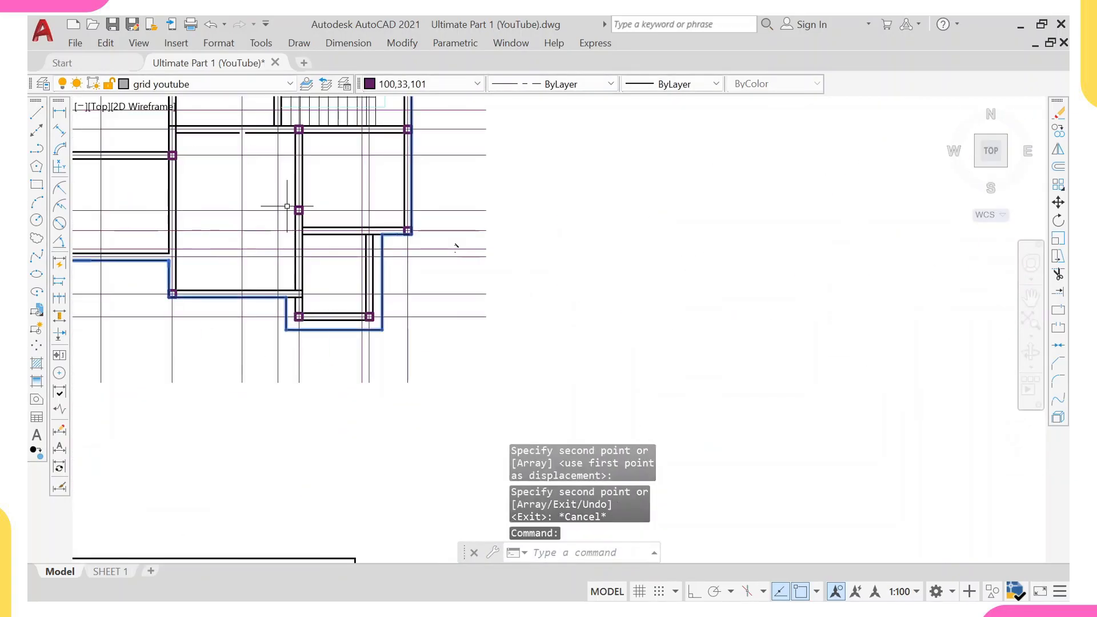
click(422, 84)
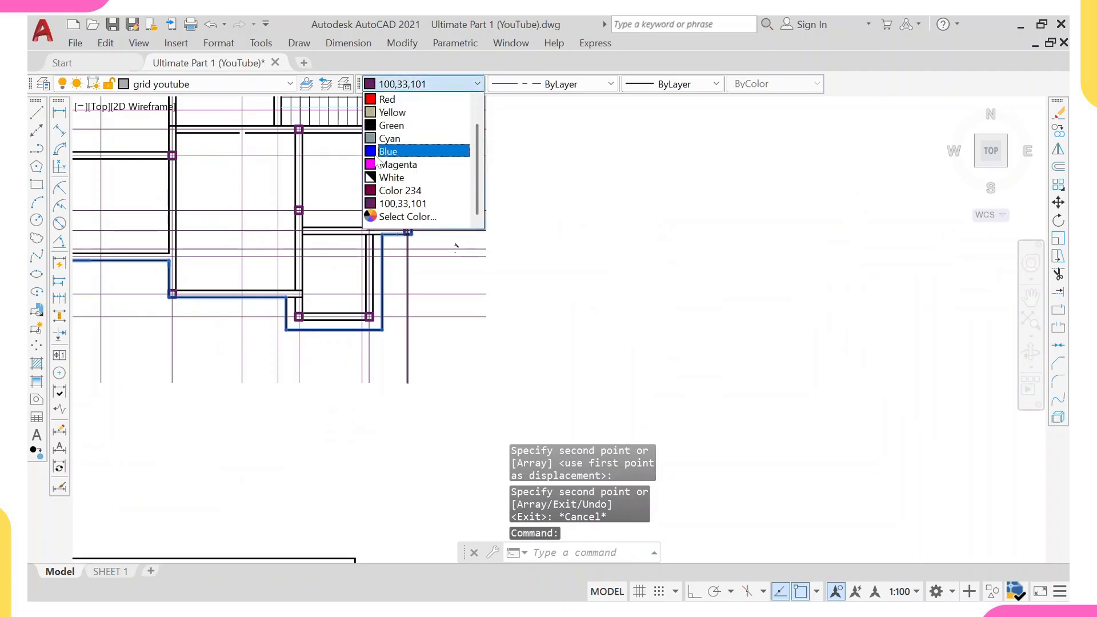
click(390, 138)
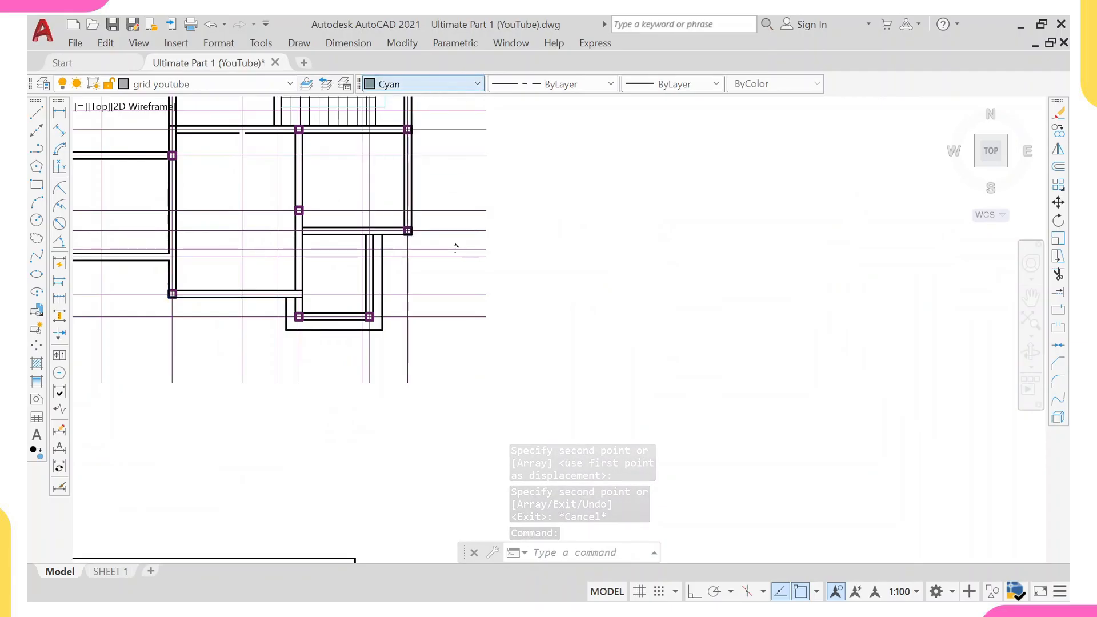
key(Escape)
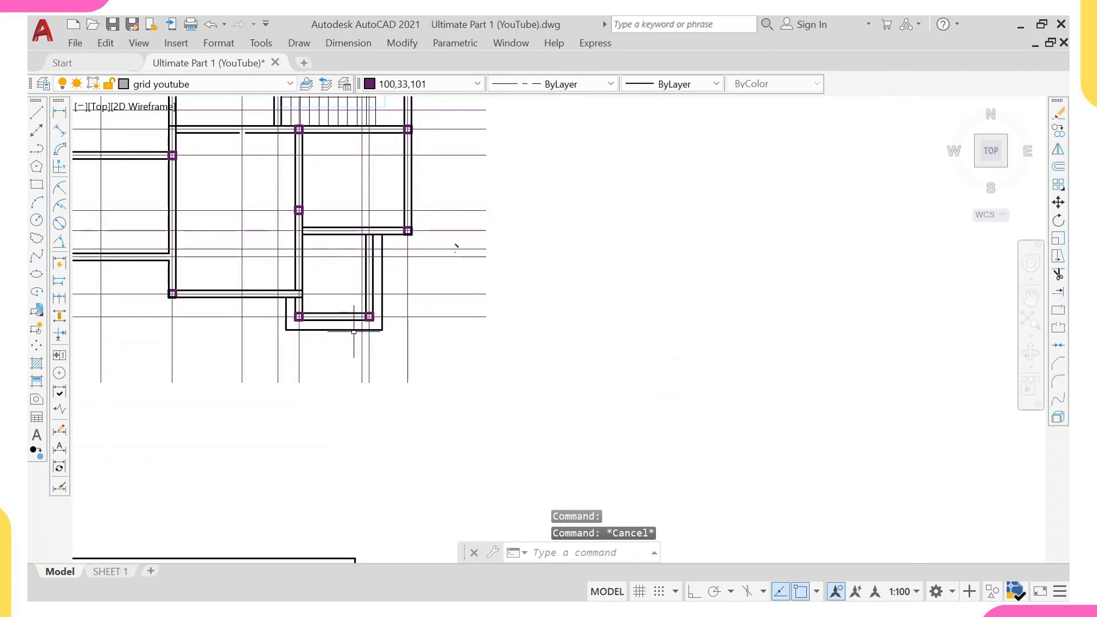
key(Escape)
Inspect the ground floor layout with the overlaid outline and its grid lines.
scroll(326, 421, down, 4)
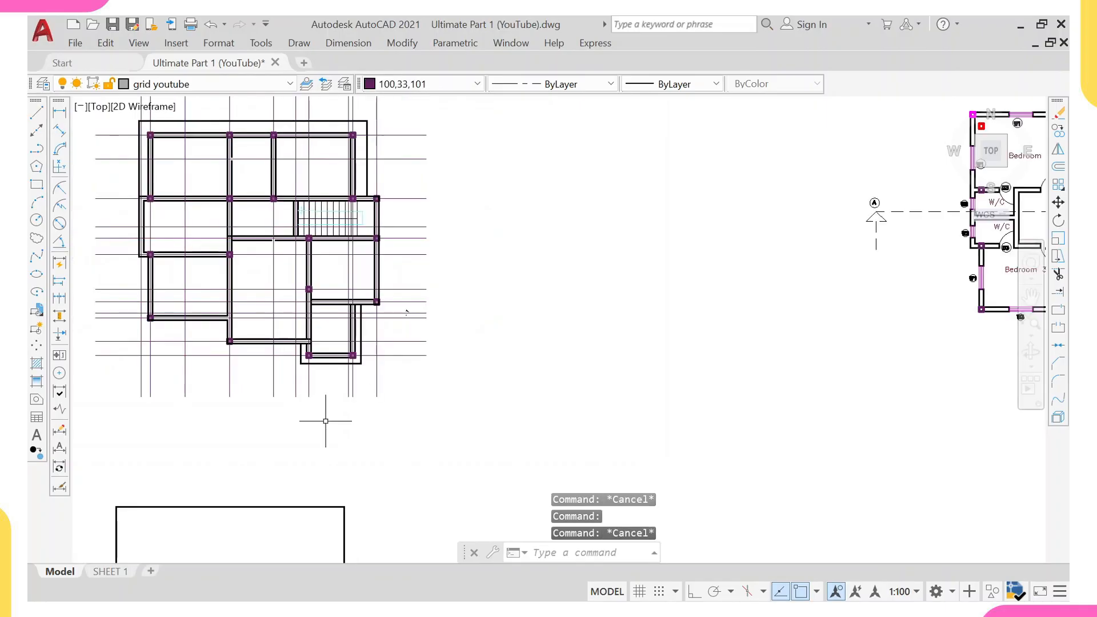
scroll(234, 376, up, 2)
scroll(231, 378, up, 3)
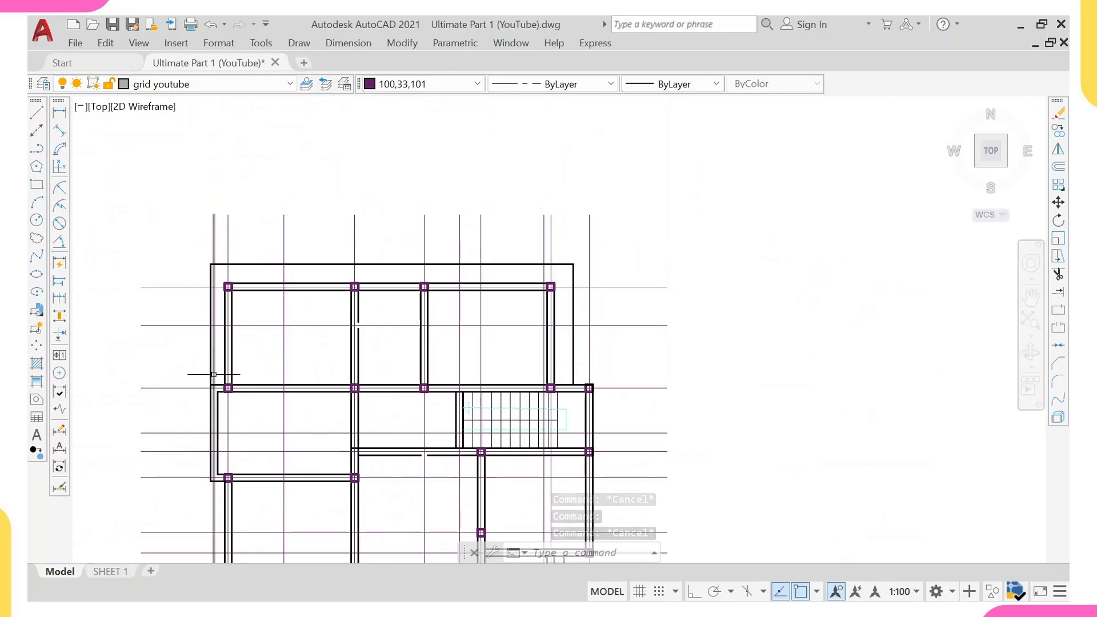
scroll(223, 373, up, 3)
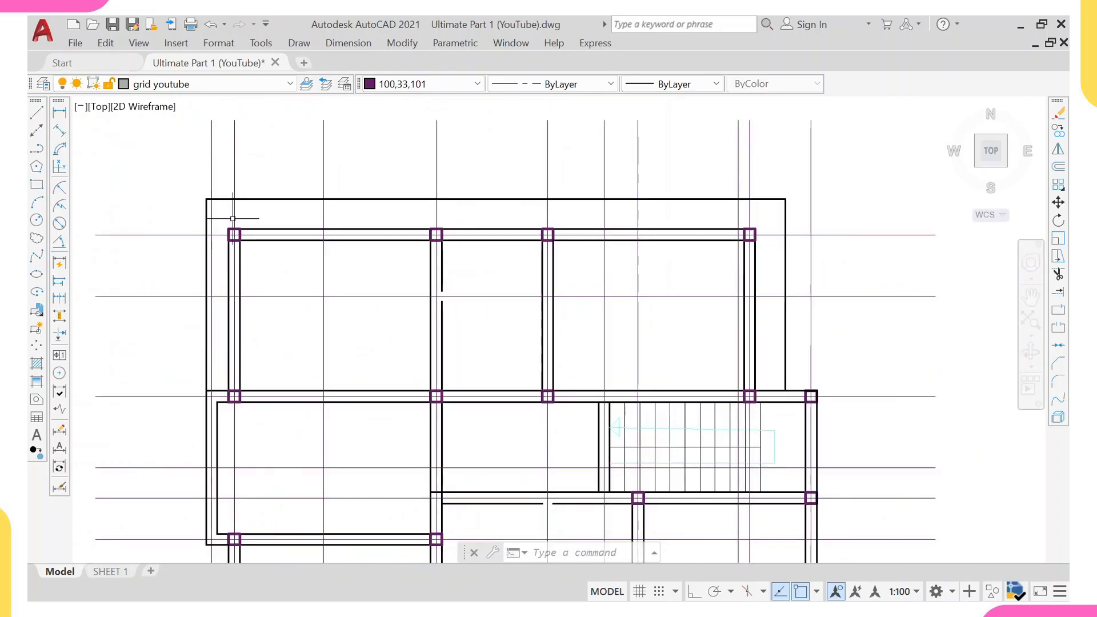
scroll(774, 366, down, 3)
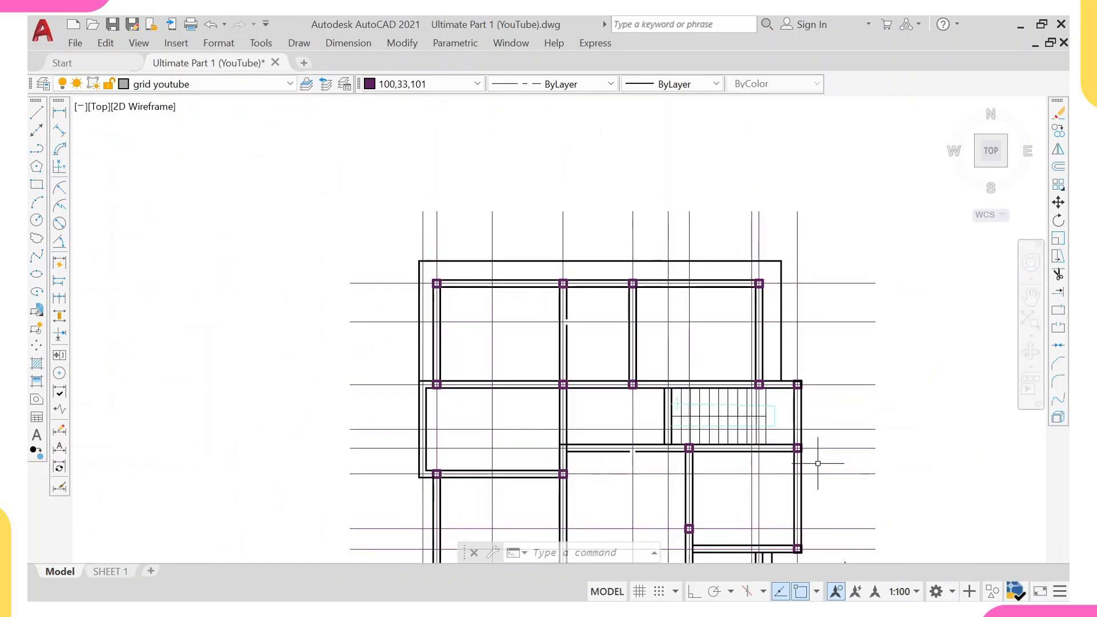
middle_drag(818, 463, 771, 369)
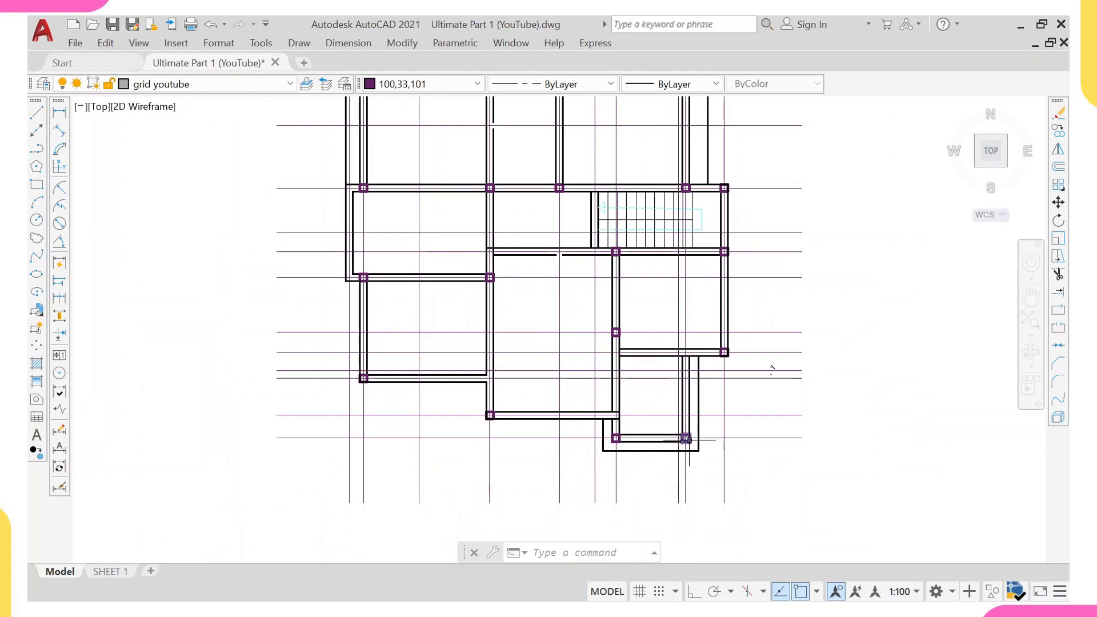
scroll(772, 368, down, 2)
middle_drag(739, 379, 624, 436)
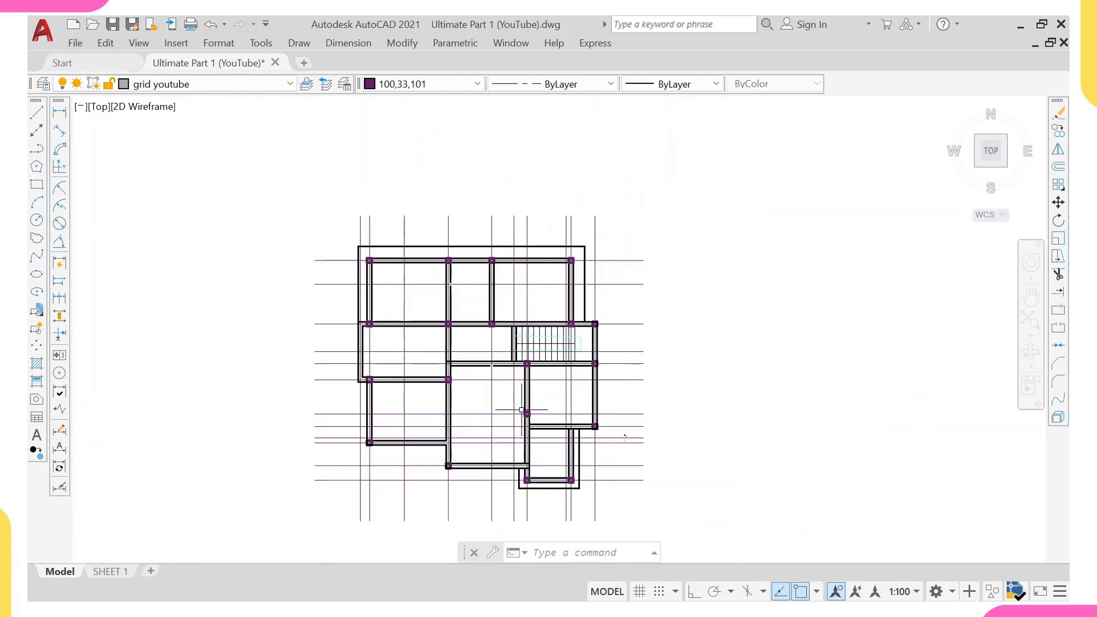
middle_drag(515, 415, 484, 371)
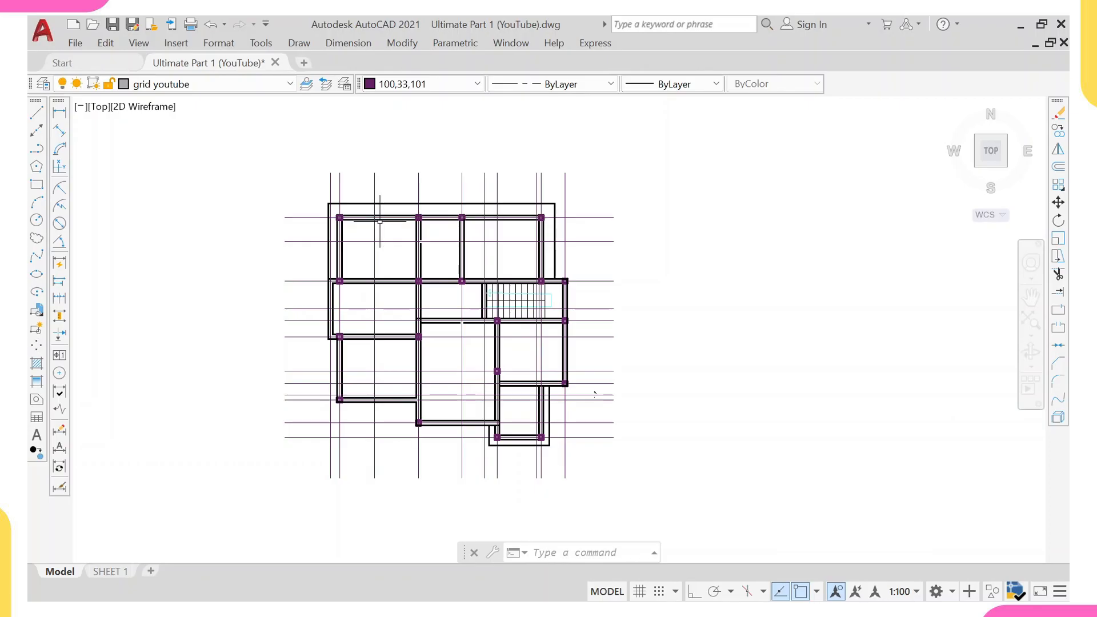
Erase two vertical and three horizontal unneeded grid lines crossing the ground floor layout.
scroll(418, 221, up, 2)
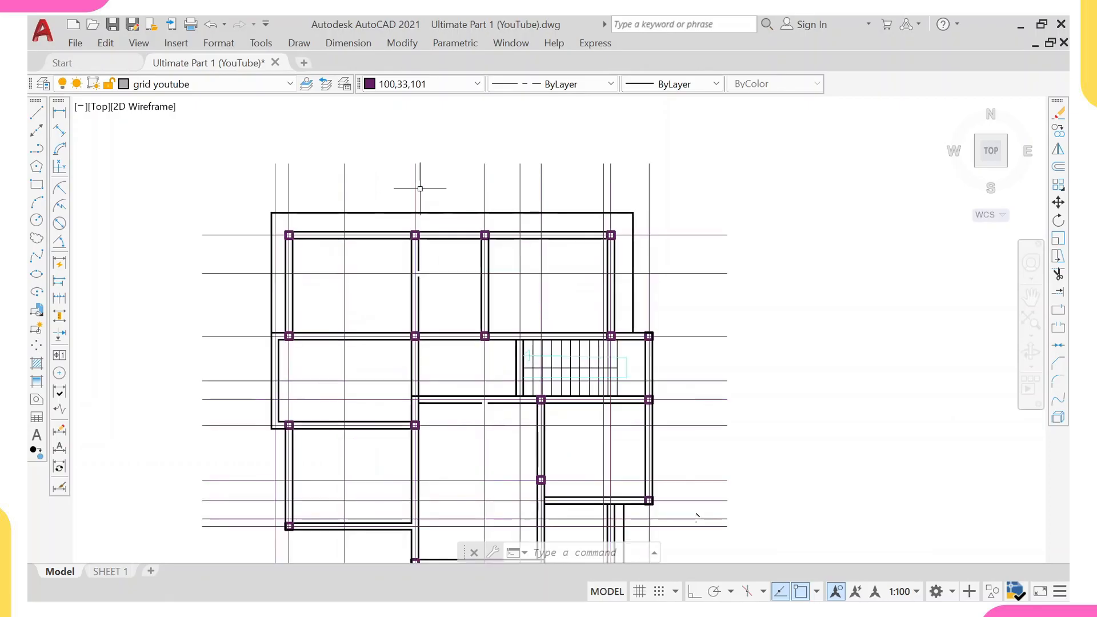
click(362, 158)
click(333, 183)
scroll(350, 177, down, 2)
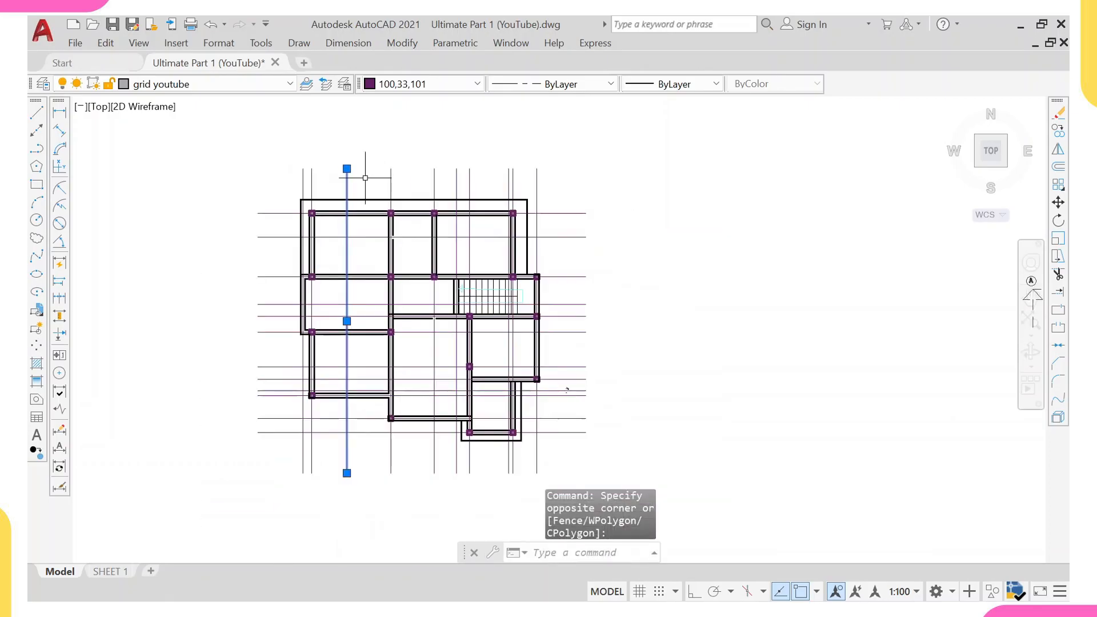
click(456, 183)
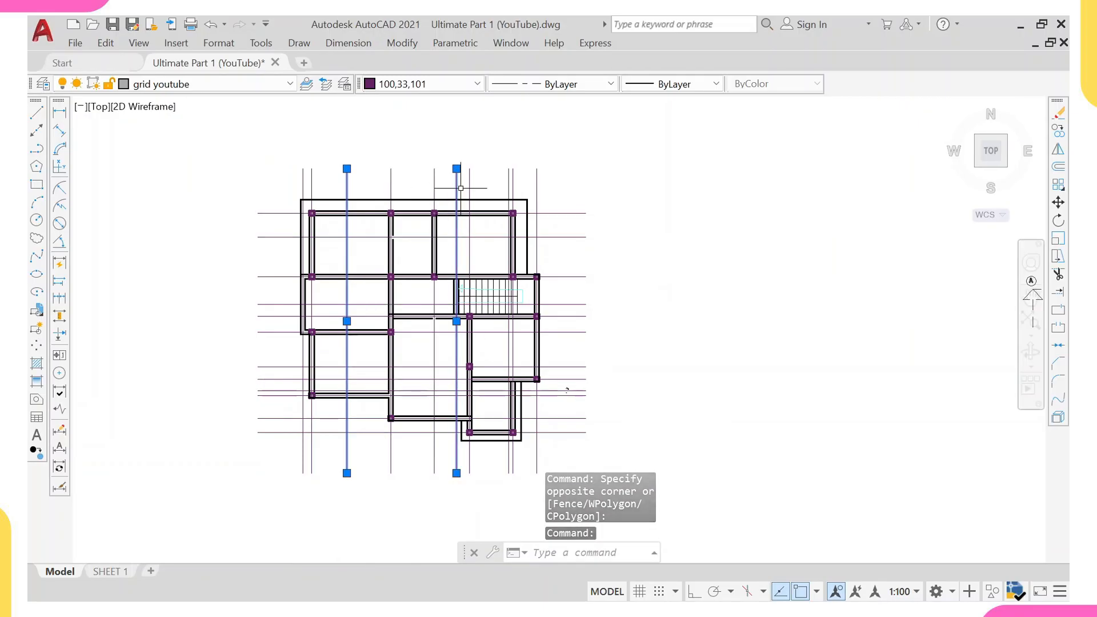
shift+click(457, 171)
shift+click(461, 181)
shift+click(450, 194)
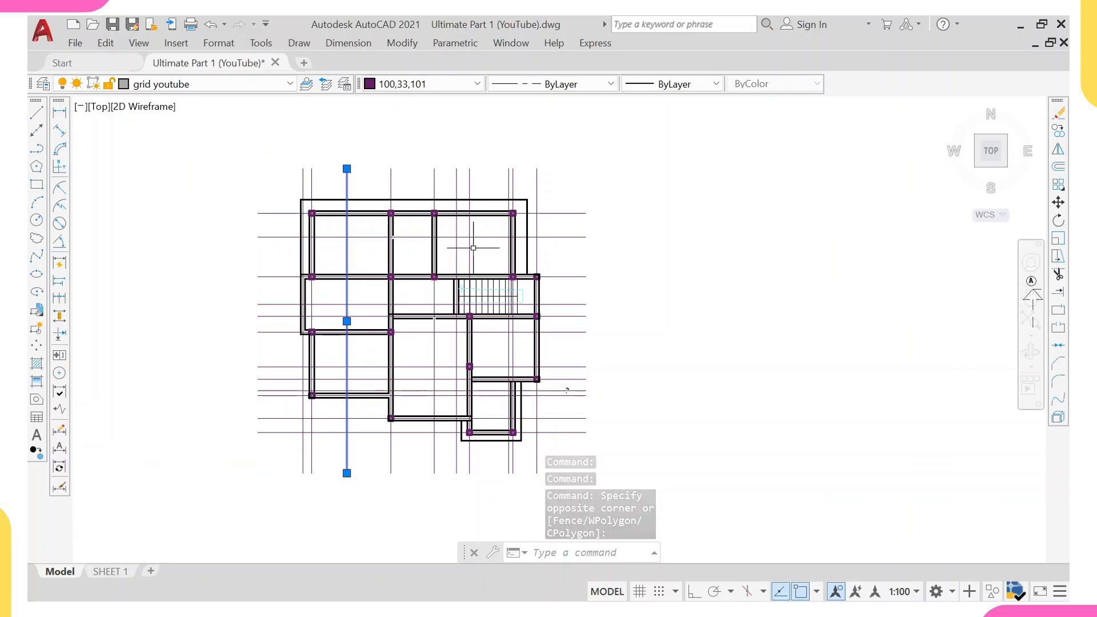
click(509, 235)
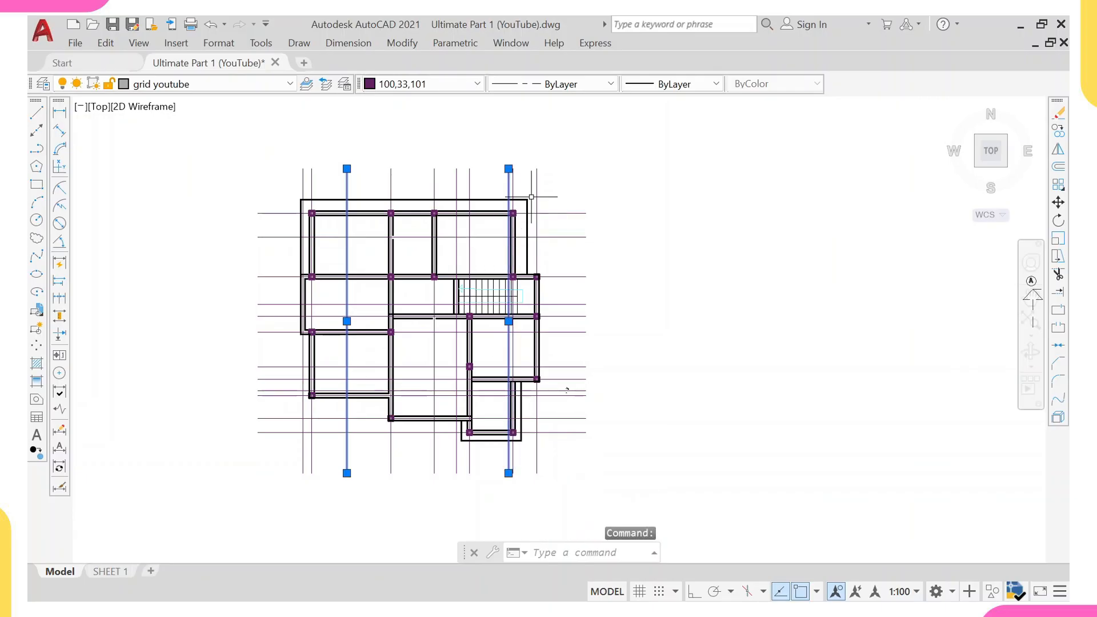
drag(583, 232, 572, 251)
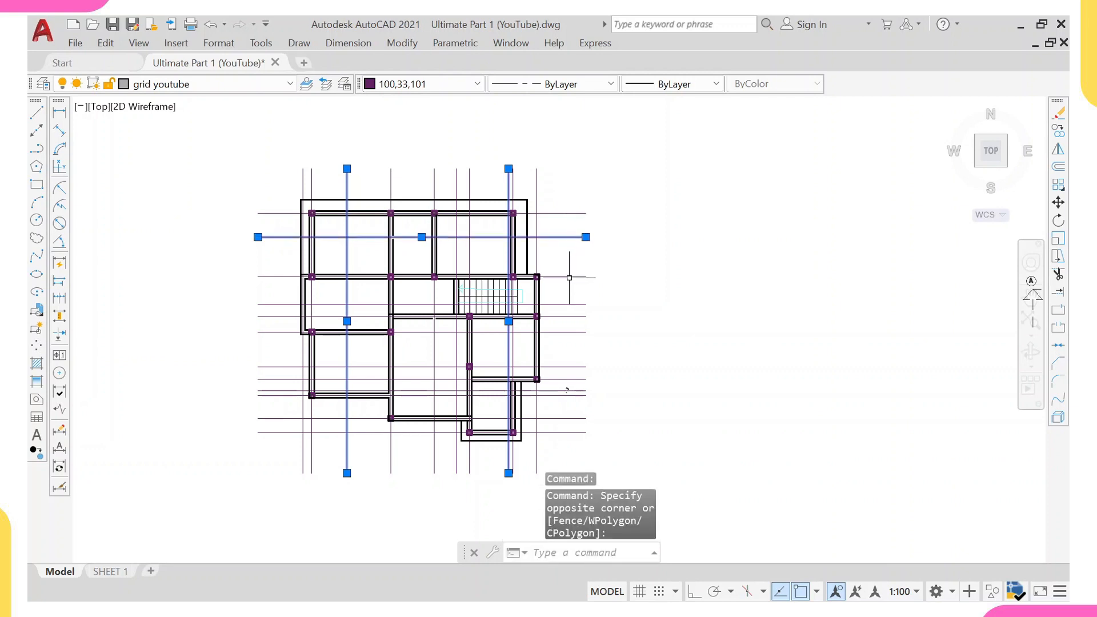
click(574, 305)
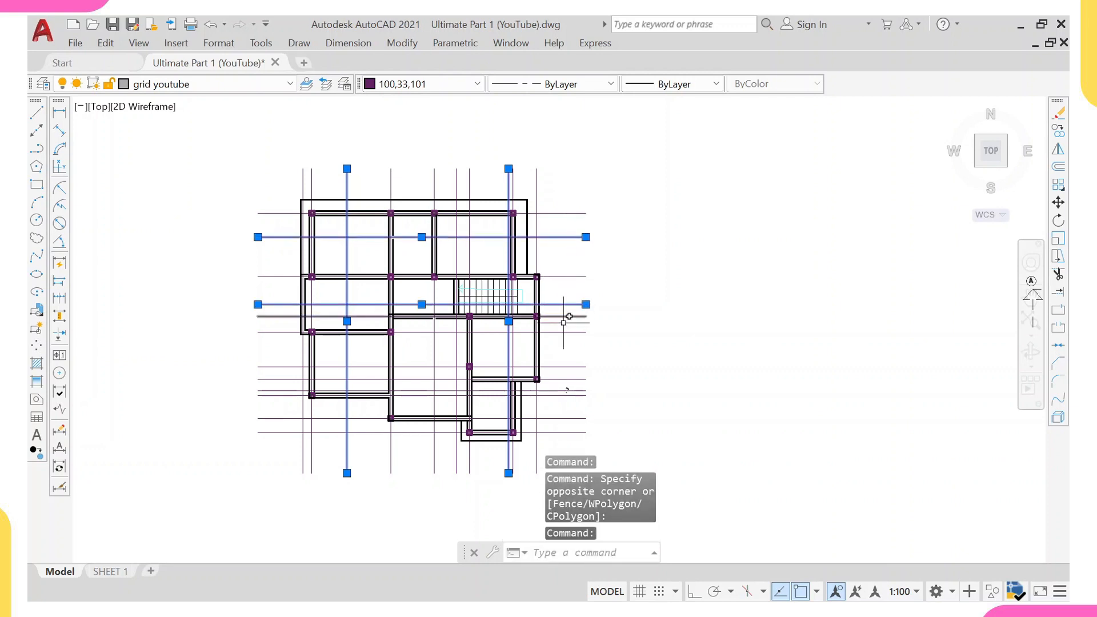
click(566, 391)
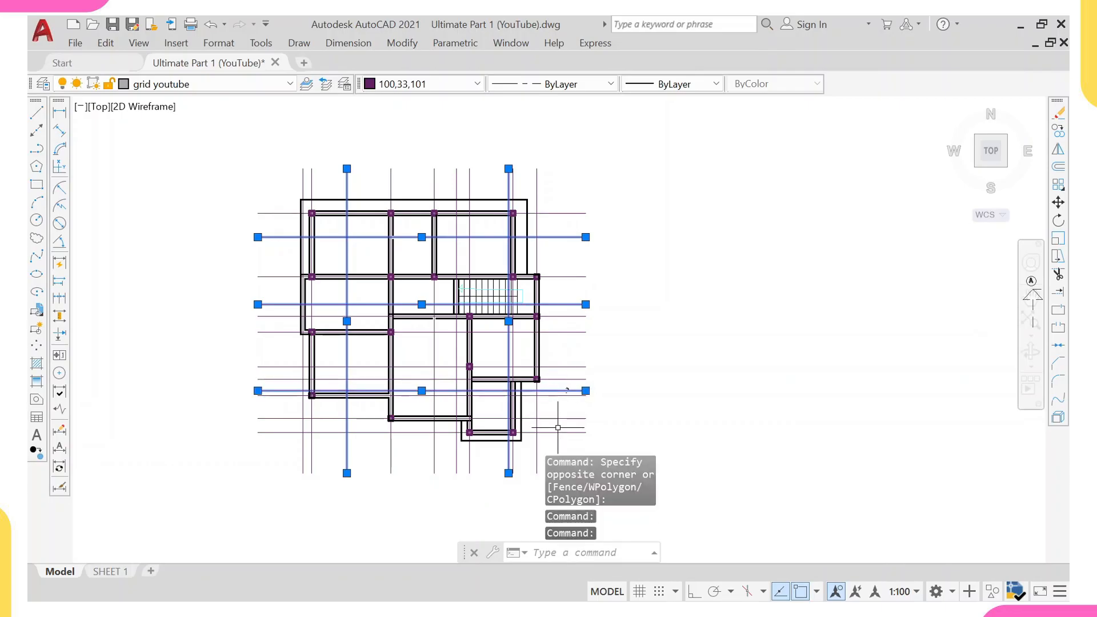
text(e)
key(Return)
Erase the separate outline block below the ground floor layout.
scroll(542, 385, down, 2)
middle_drag(541, 389, 420, 364)
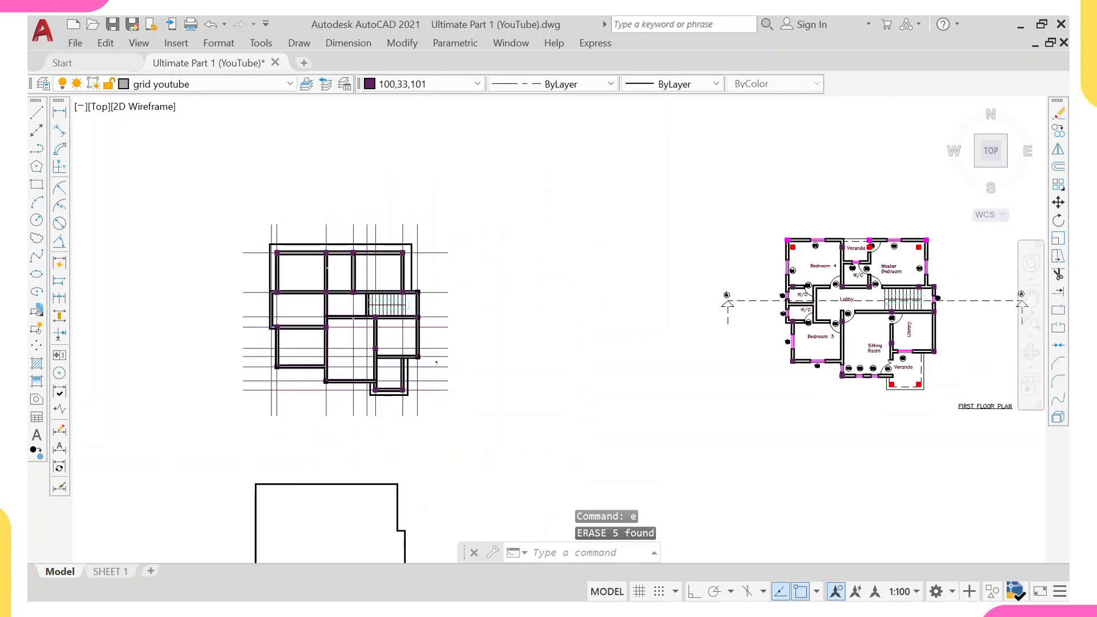
scroll(403, 360, down, 2)
click(411, 419)
click(303, 540)
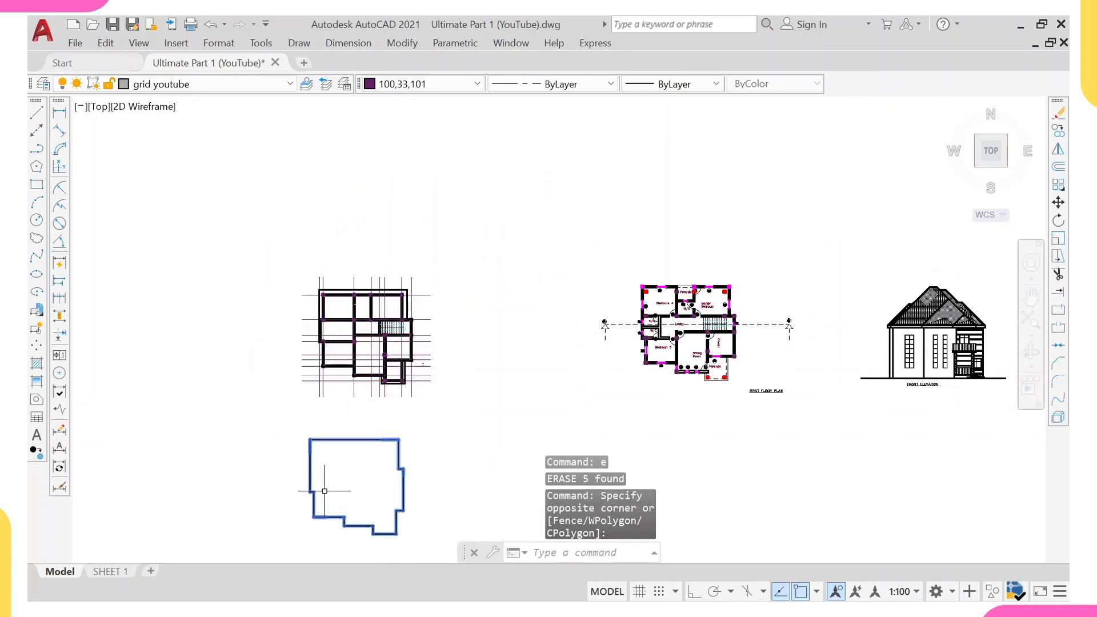
text(e)
key(Return)
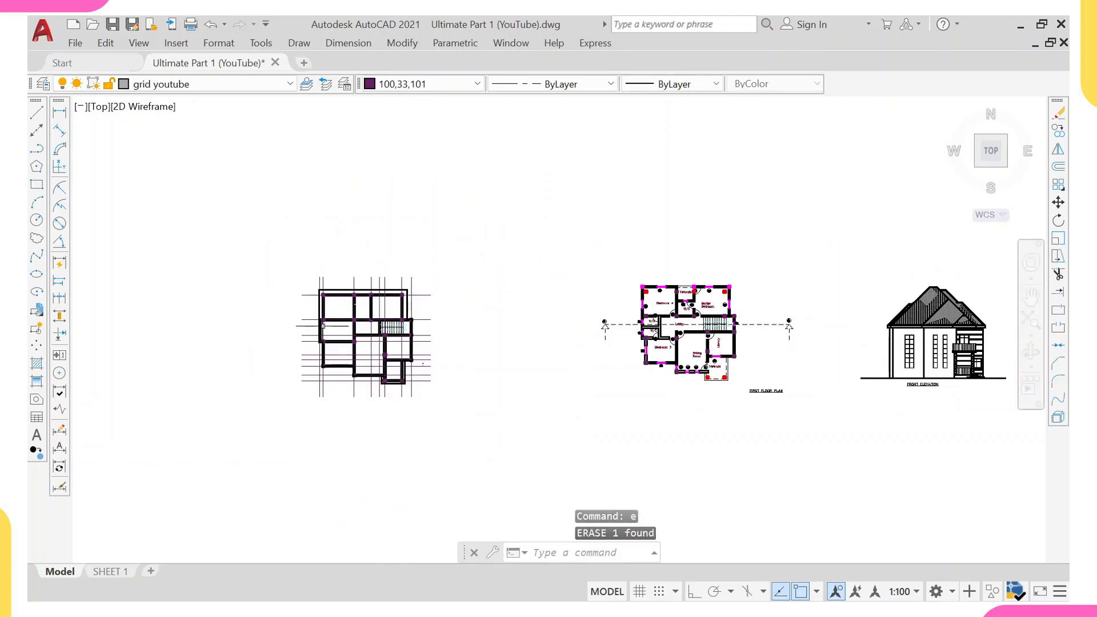
scroll(318, 364, up, 5)
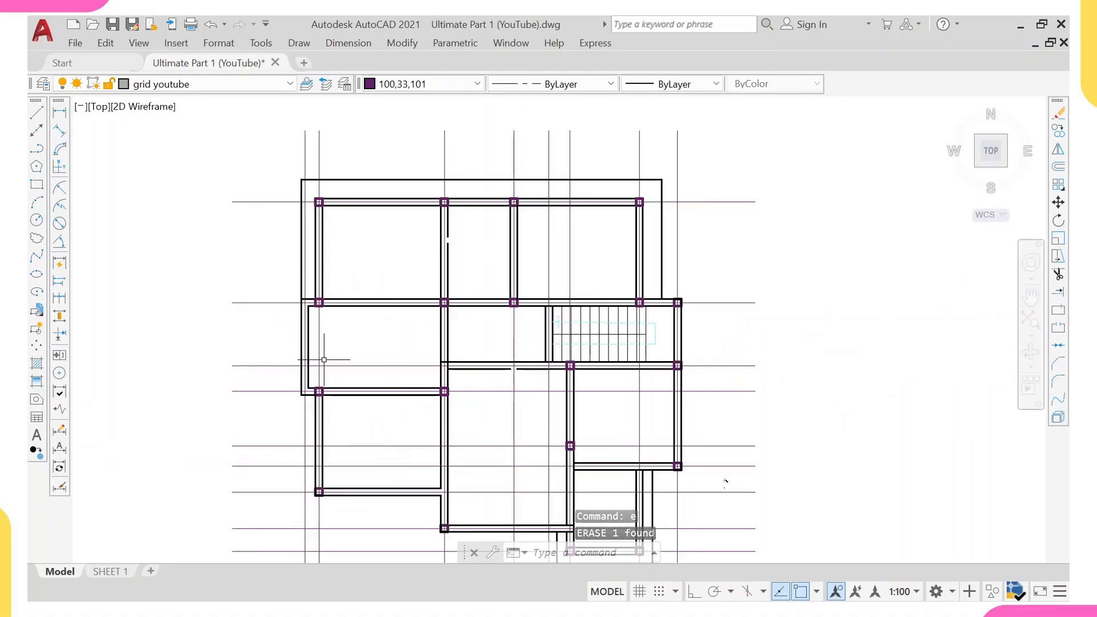
scroll(318, 364, down, 5)
scroll(371, 356, up, 3)
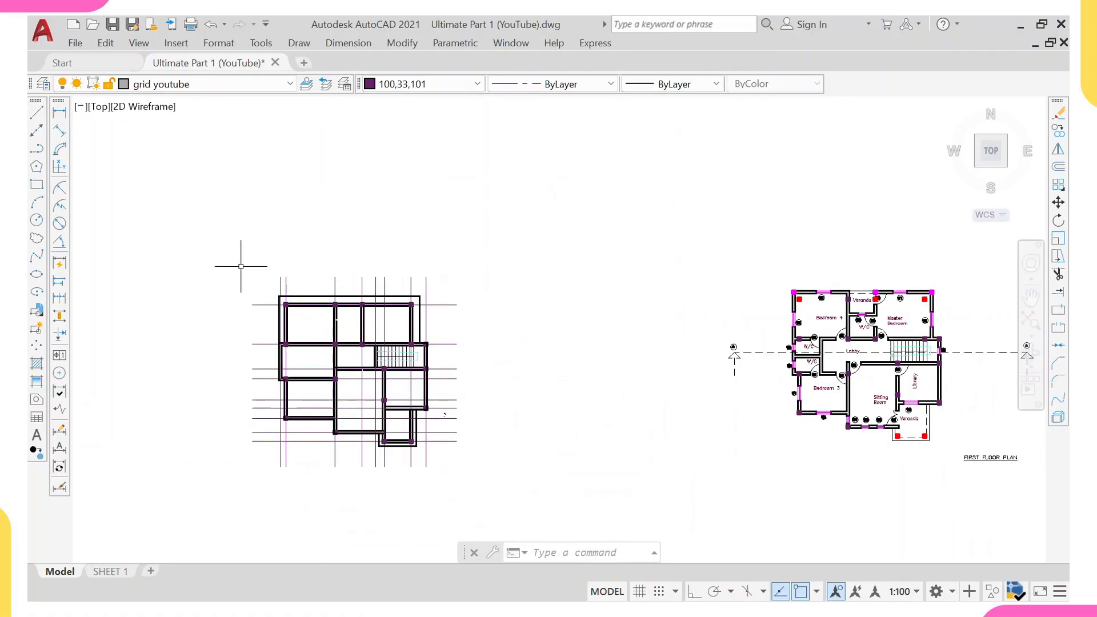
scroll(227, 243, down, 2)
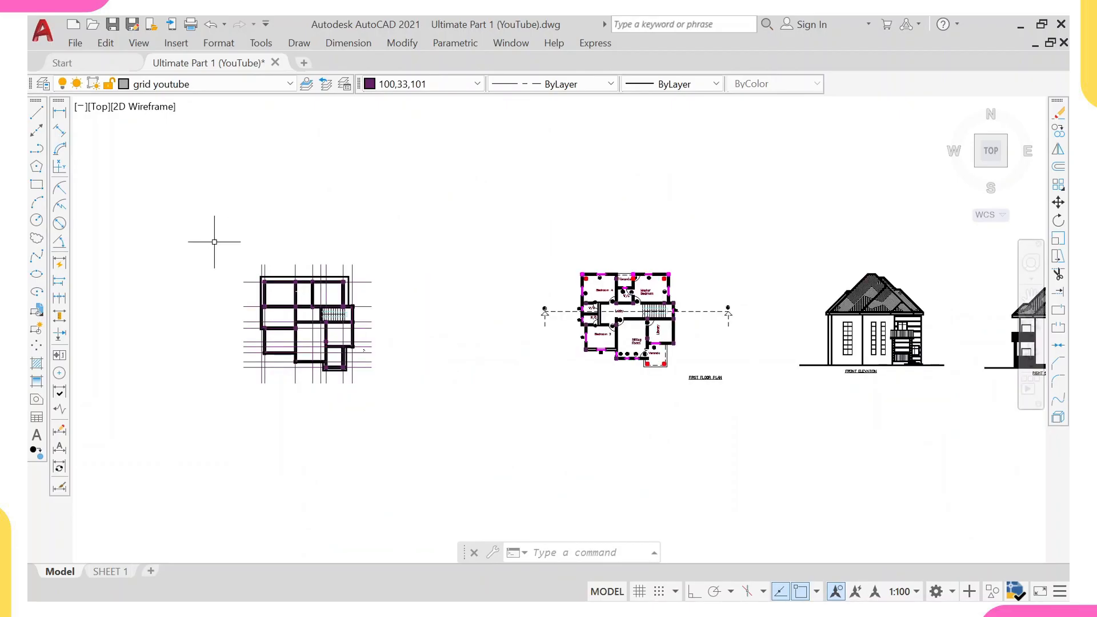
Draw a marker line starting at the drawing origin 0,0 extending toward the plans.
scroll(276, 300, down, 3)
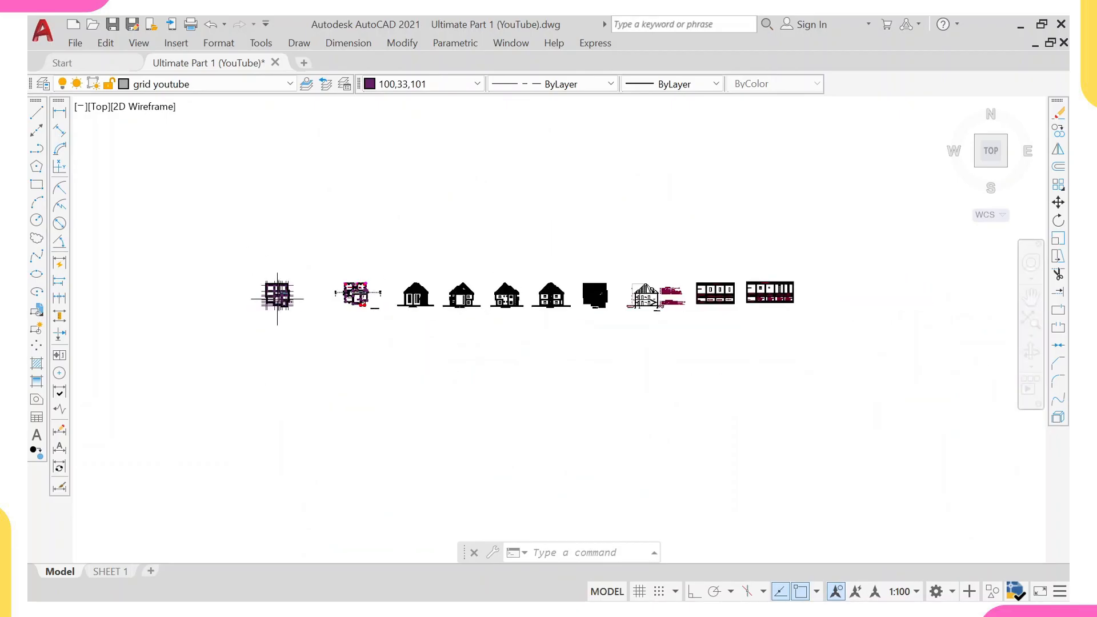
text(l)
key(Return)
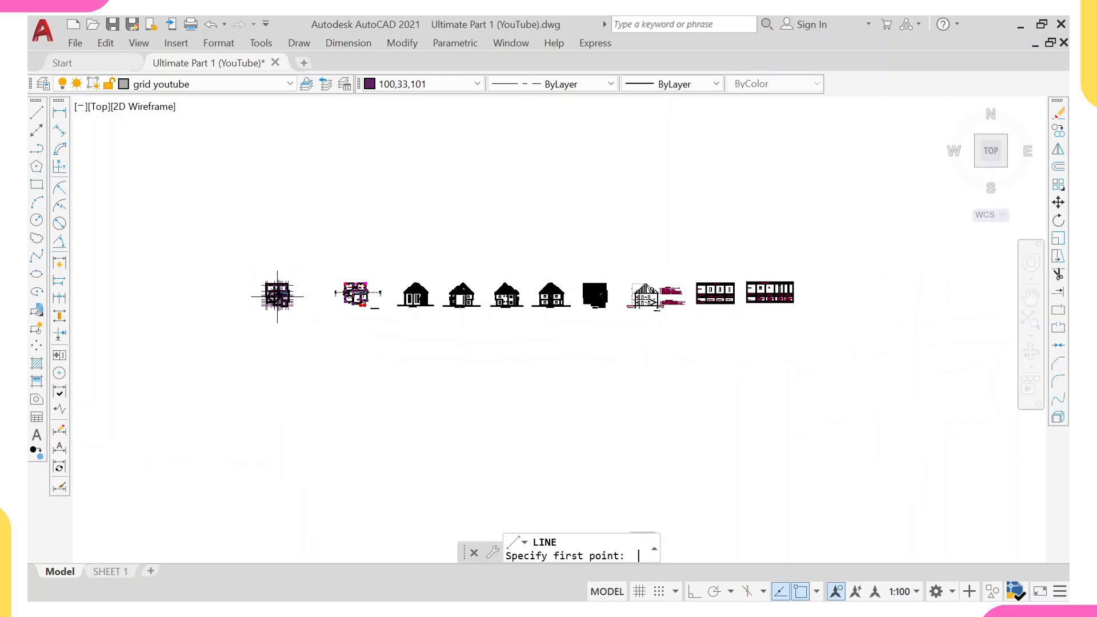
text(0,0)
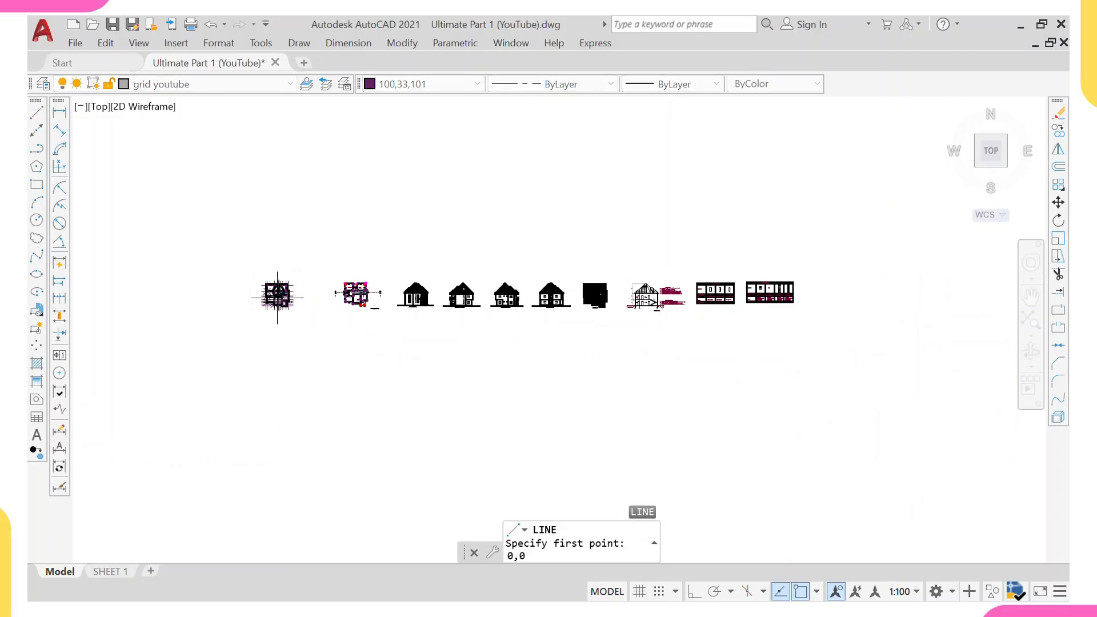
key(Return)
scroll(340, 257, down, 5)
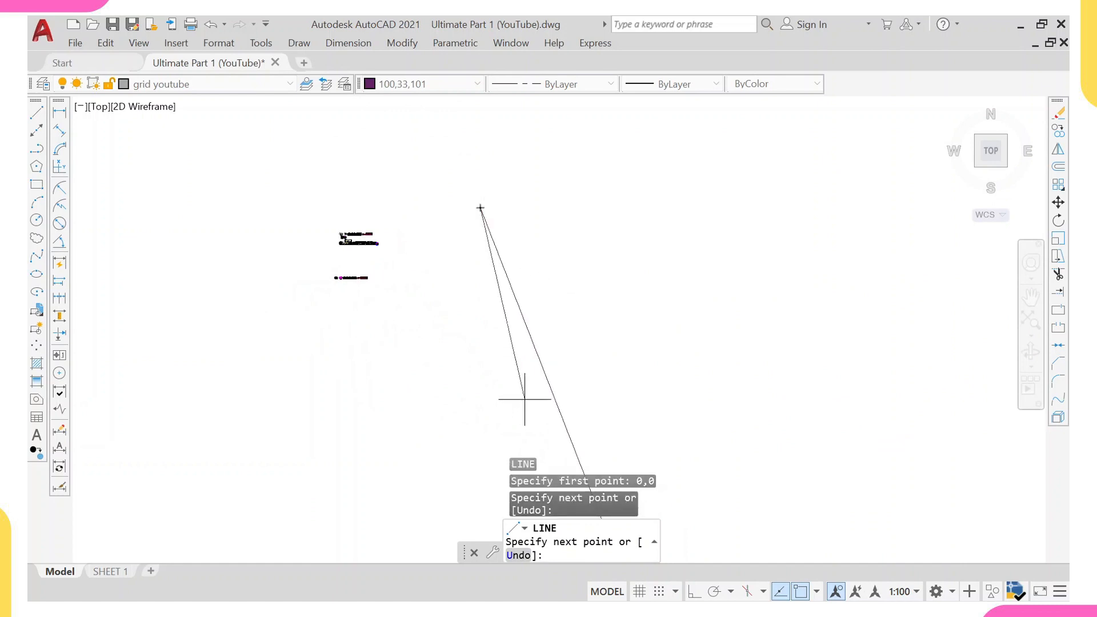
text(`)
key(Escape)
text(`)
key(Escape)
middle_drag(555, 403, 411, 137)
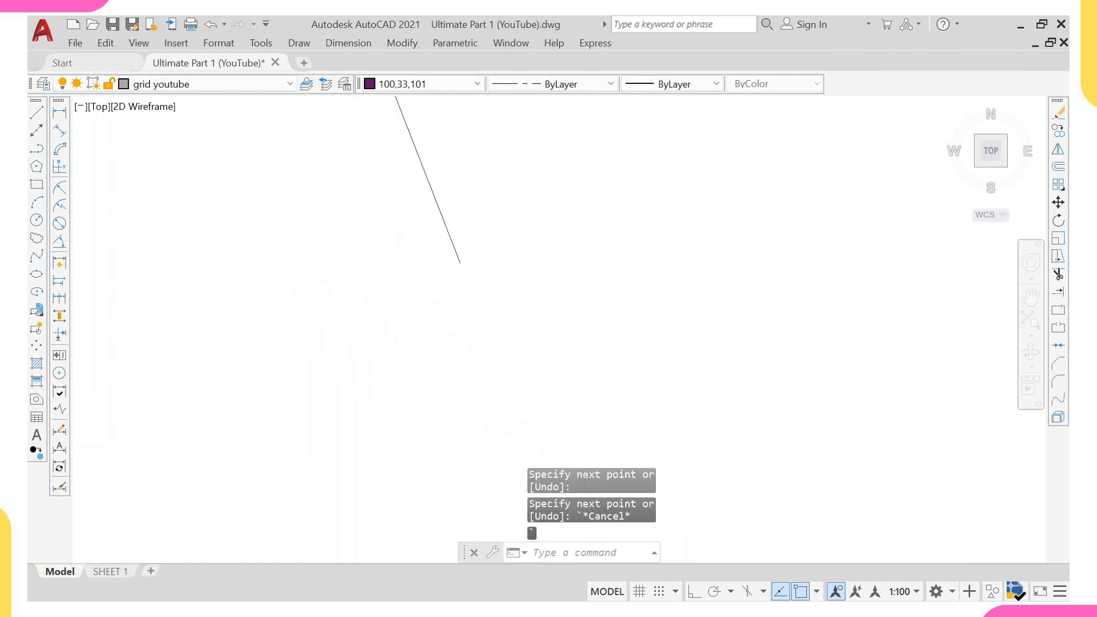
scroll(453, 272, down, 2)
scroll(453, 273, down, 5)
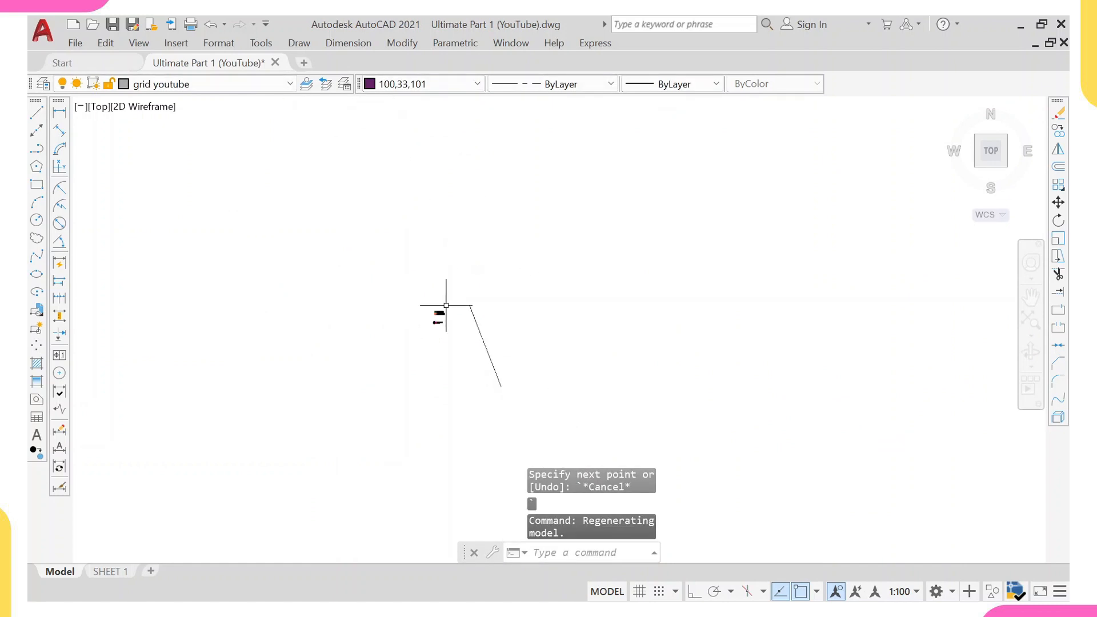
Copy the ground floor plan with its grids and columns so its base point lands on the origin line end.
scroll(460, 330, up, 6)
scroll(368, 320, up, 4)
scroll(330, 304, up, 4)
click(288, 205)
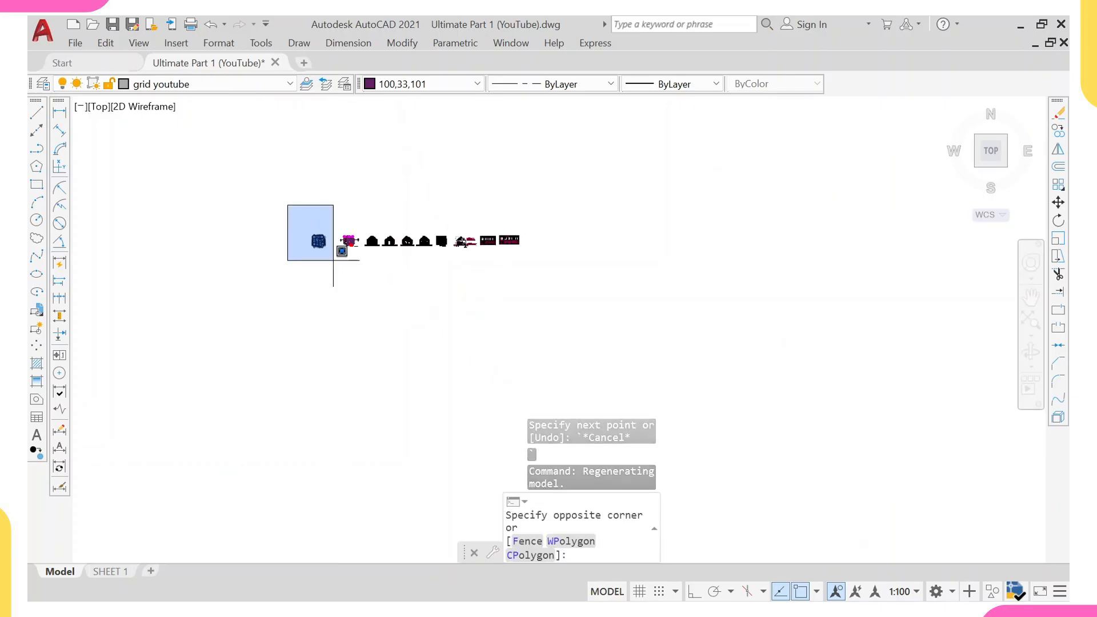
click(337, 264)
text(co)
key(Return)
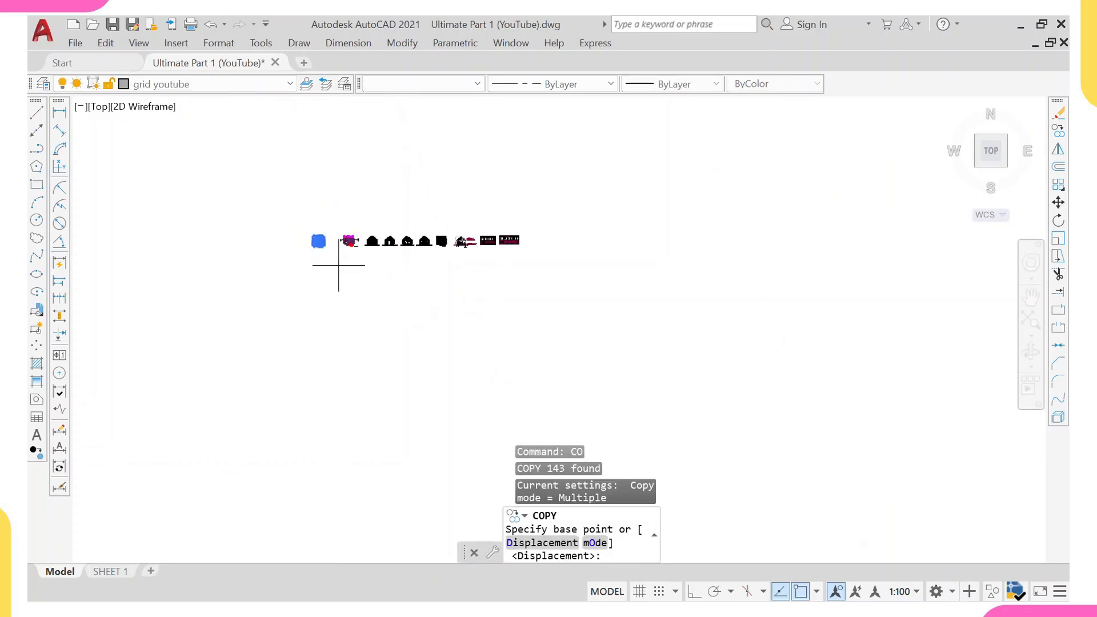
click(323, 240)
scroll(407, 227, down, 6)
middle_drag(580, 331, 400, 93)
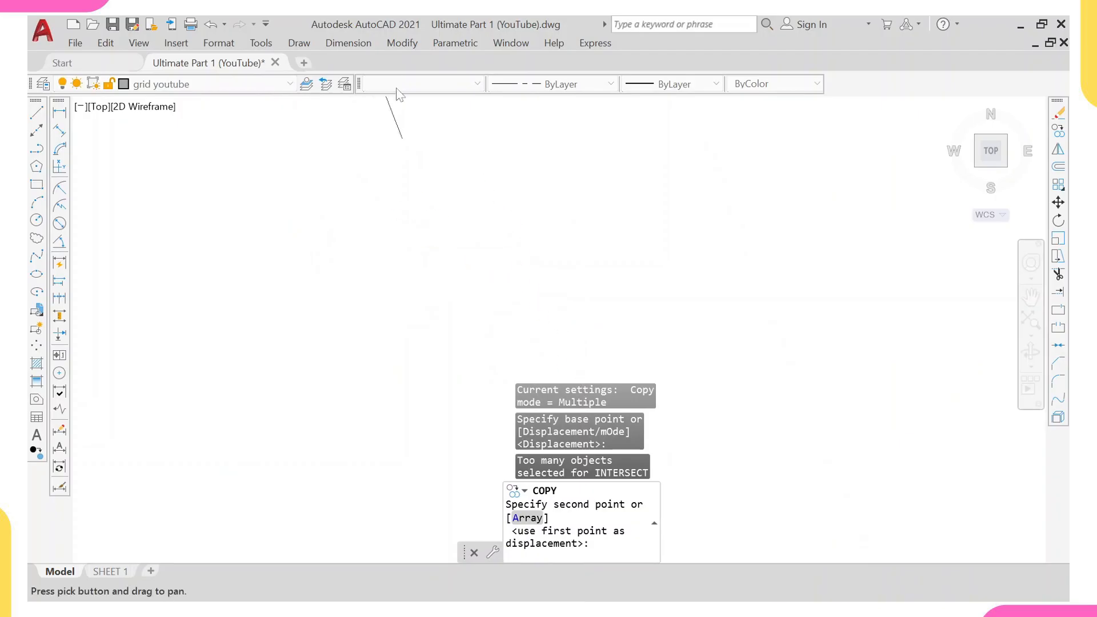
middle_drag(402, 138, 419, 246)
scroll(428, 255, down, 3)
scroll(429, 255, up, 6)
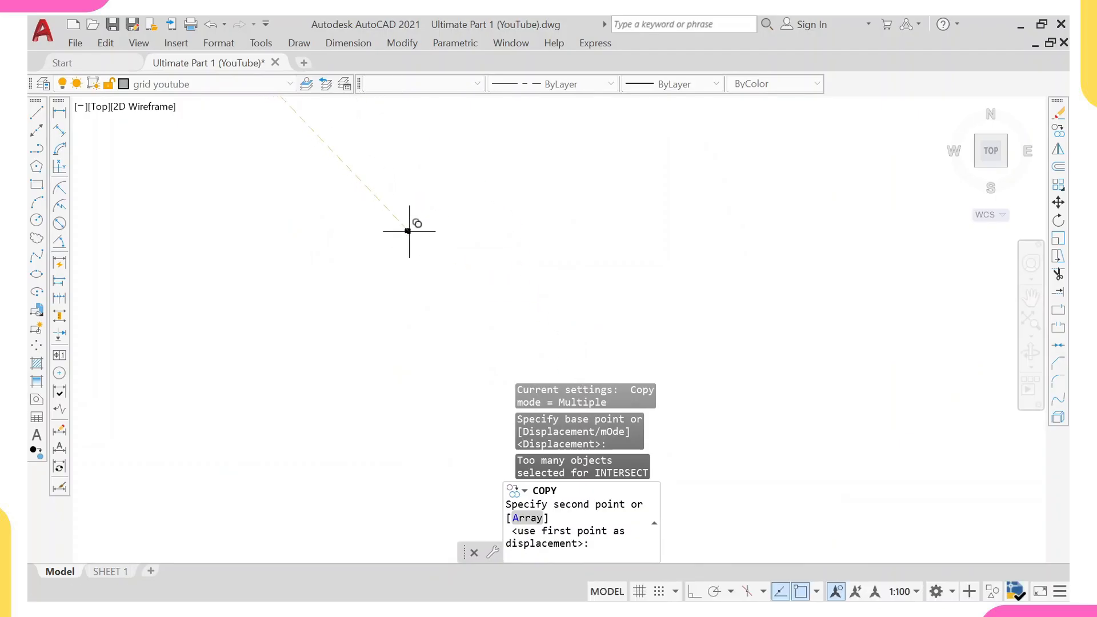
middle_drag(341, 126, 386, 286)
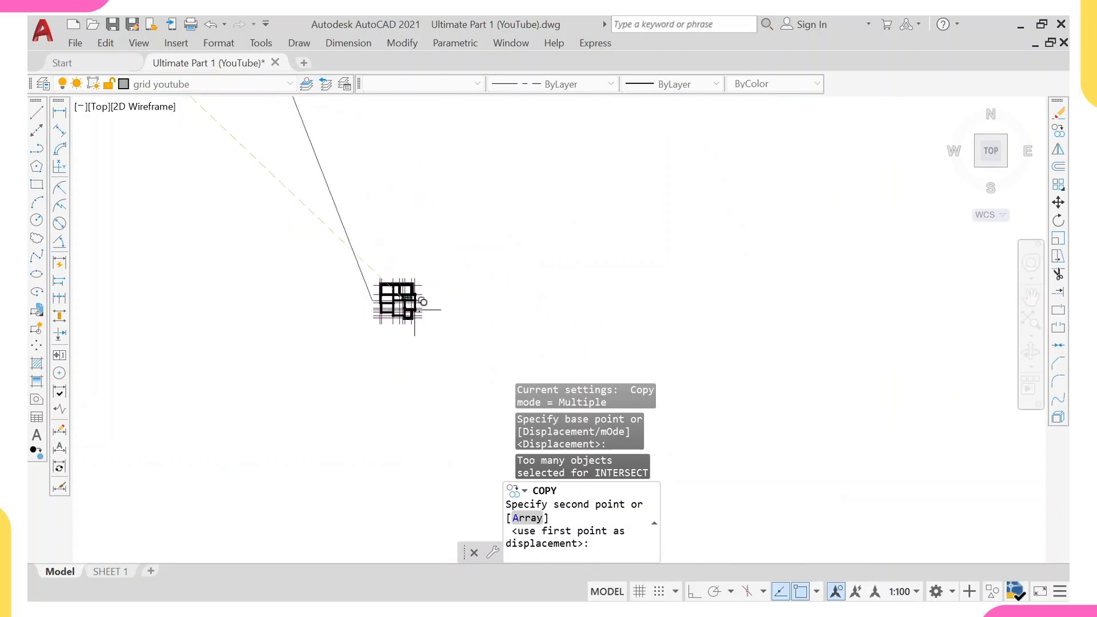
click(416, 302)
key(Escape)
Erase the marker line drawn from the origin.
click(422, 211)
click(301, 238)
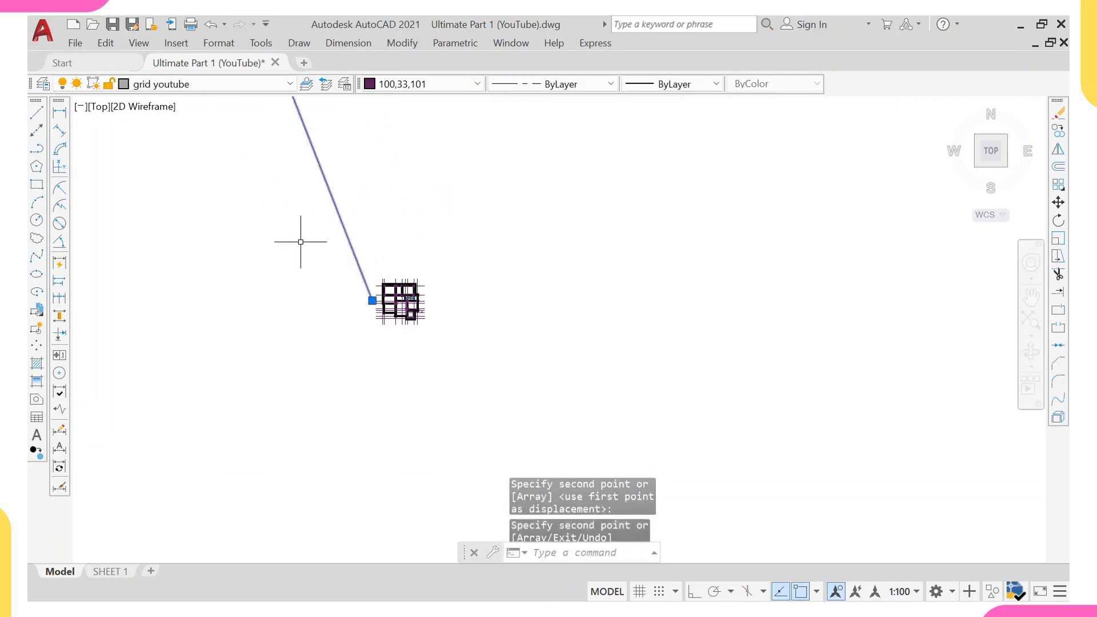
text(e)
key(Return)
Select the copied ground floor plan, start Write Block, and set insert units to Millimeters.
scroll(400, 285, up, 6)
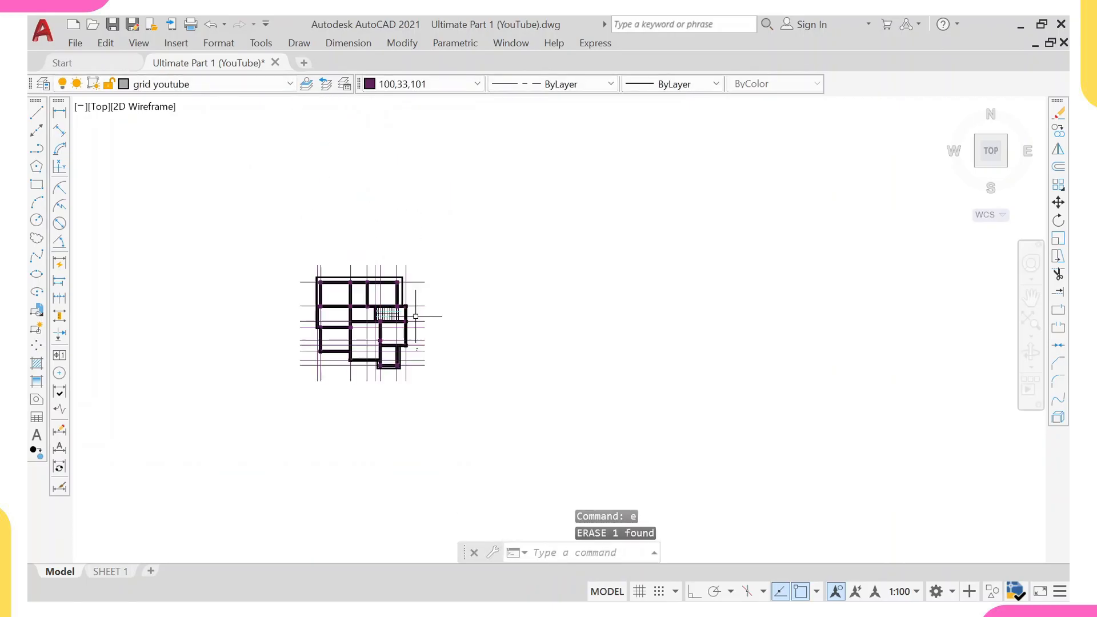
text(w)
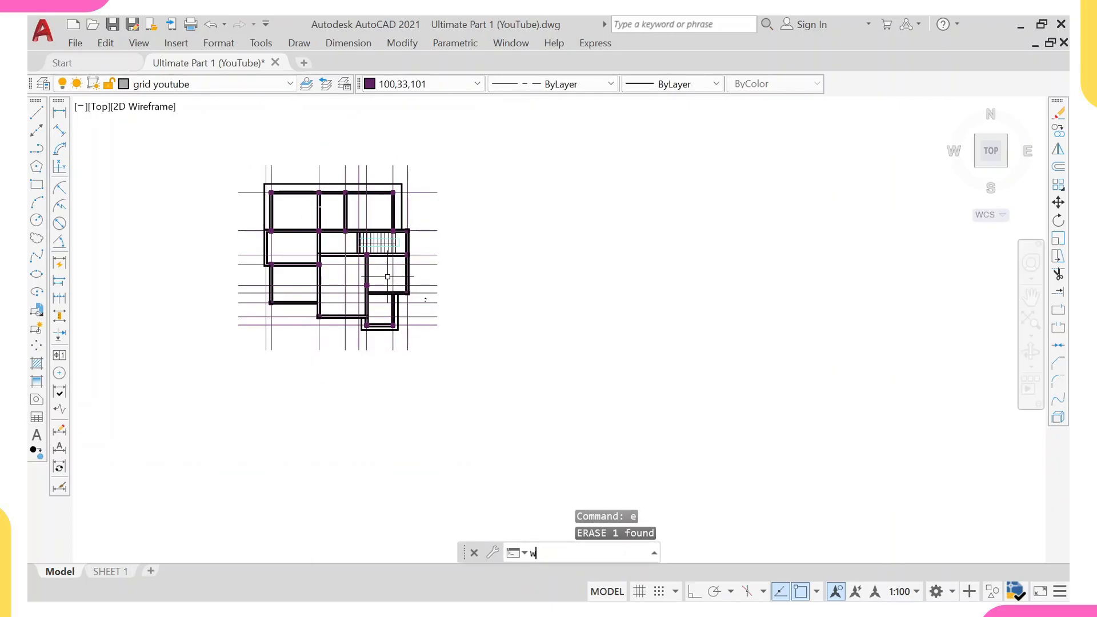
scroll(387, 280, down, 3)
key(BackSpace)
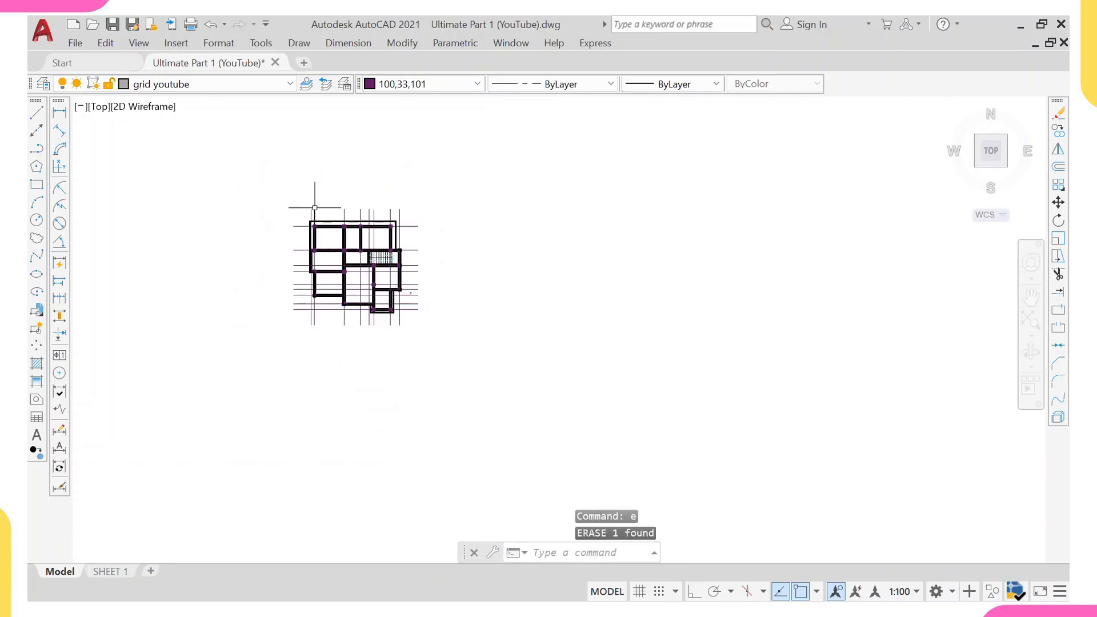
click(272, 157)
click(458, 383)
text(w)
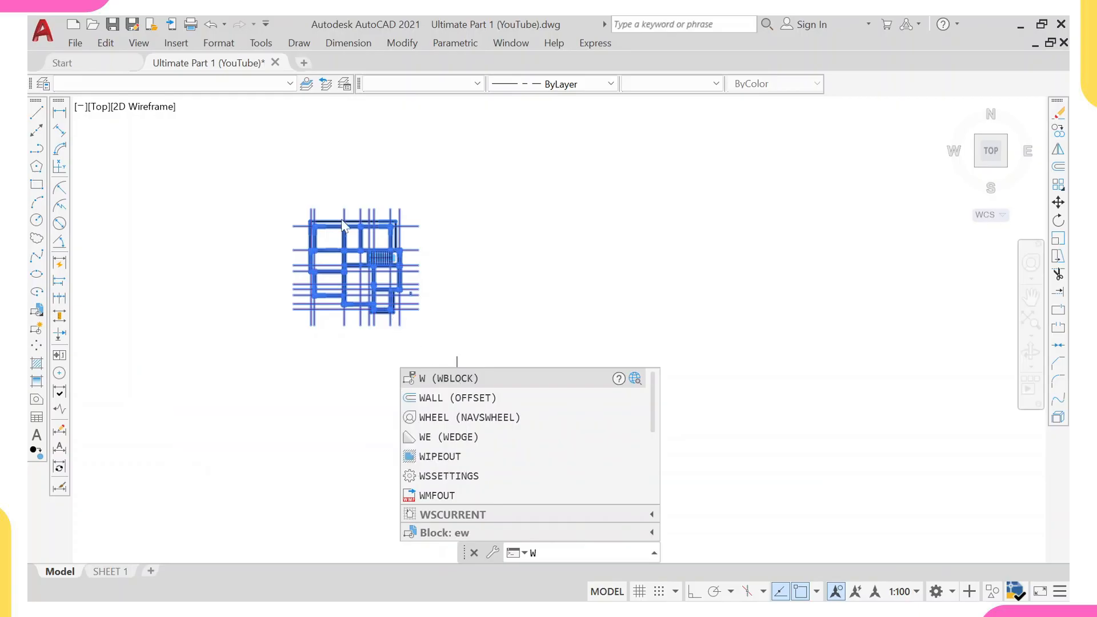
key(Return)
key(Return)
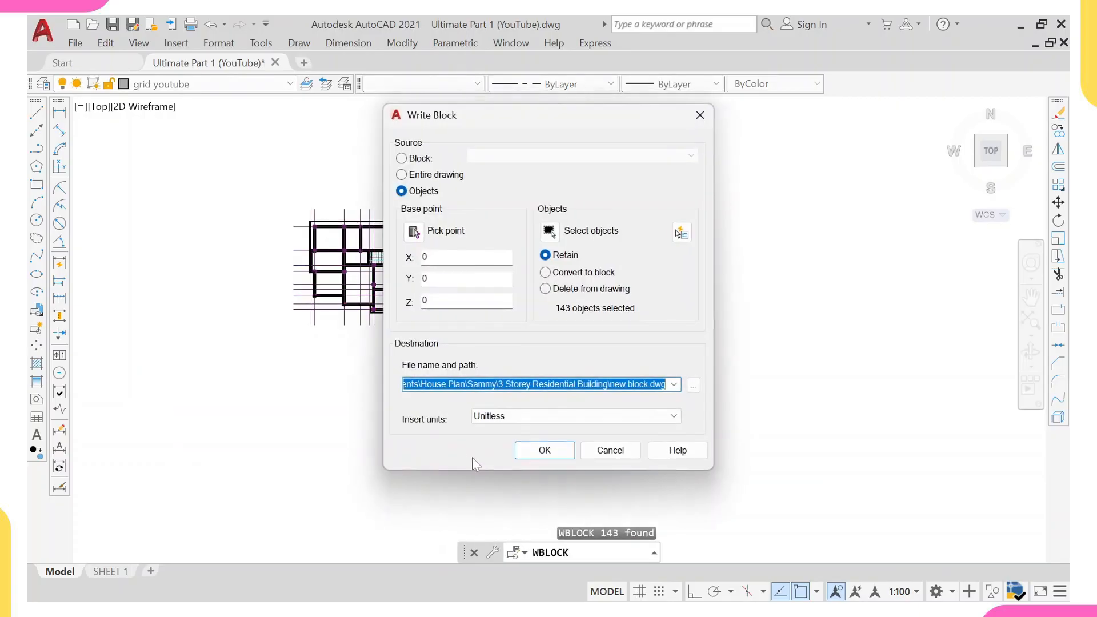
click(676, 418)
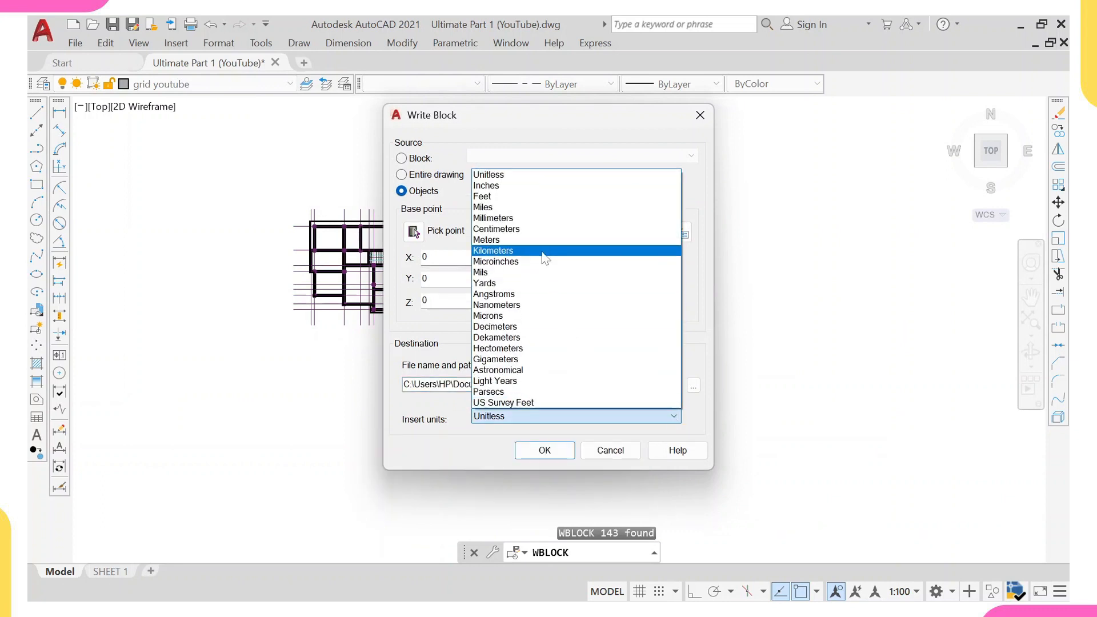
click(537, 231)
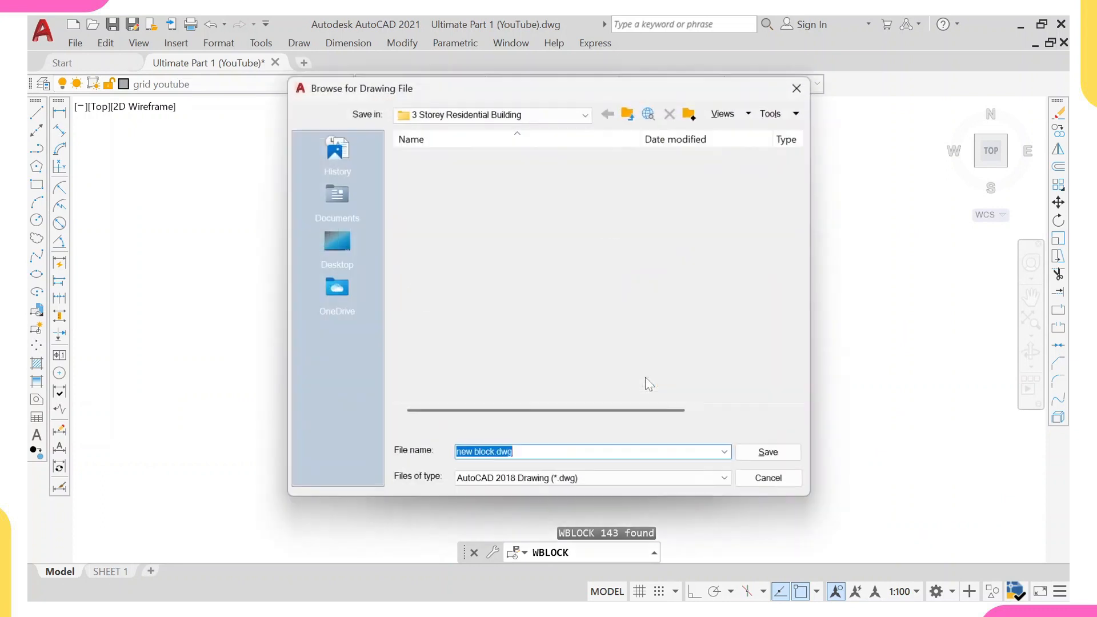
Save the written block to the Desktop as AutoCAD 2018 DXF named YouTube One.
click(336, 247)
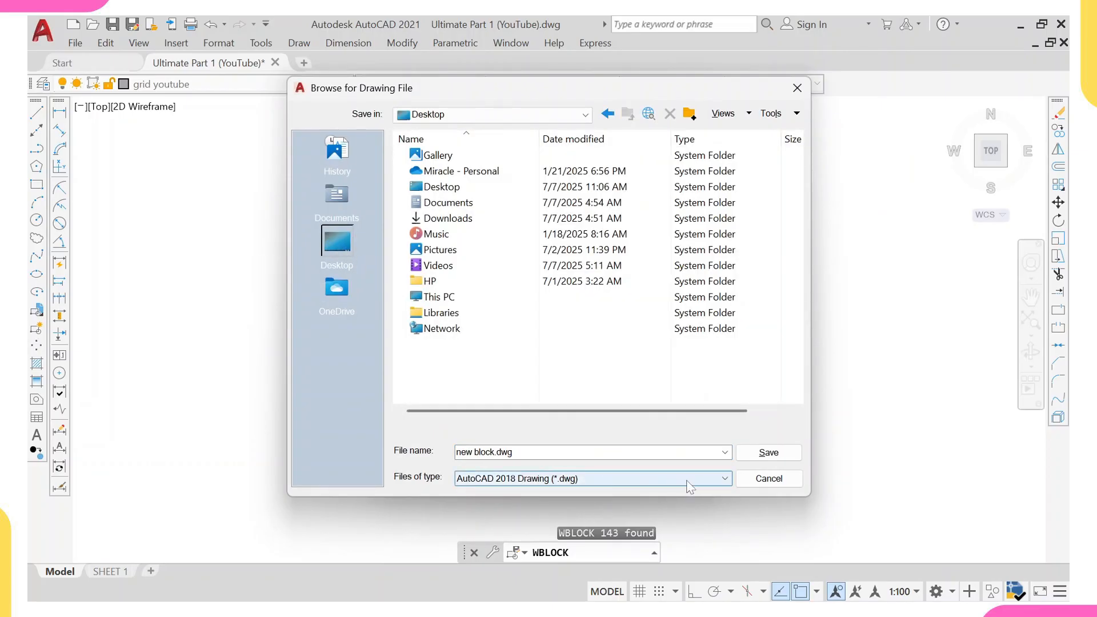
click(690, 487)
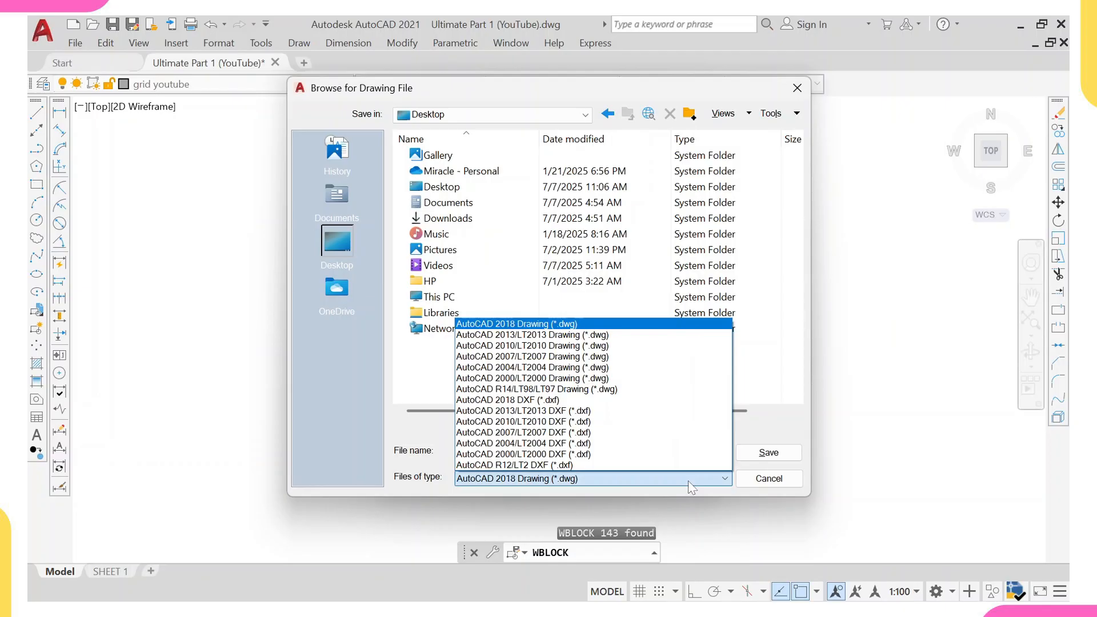
click(565, 400)
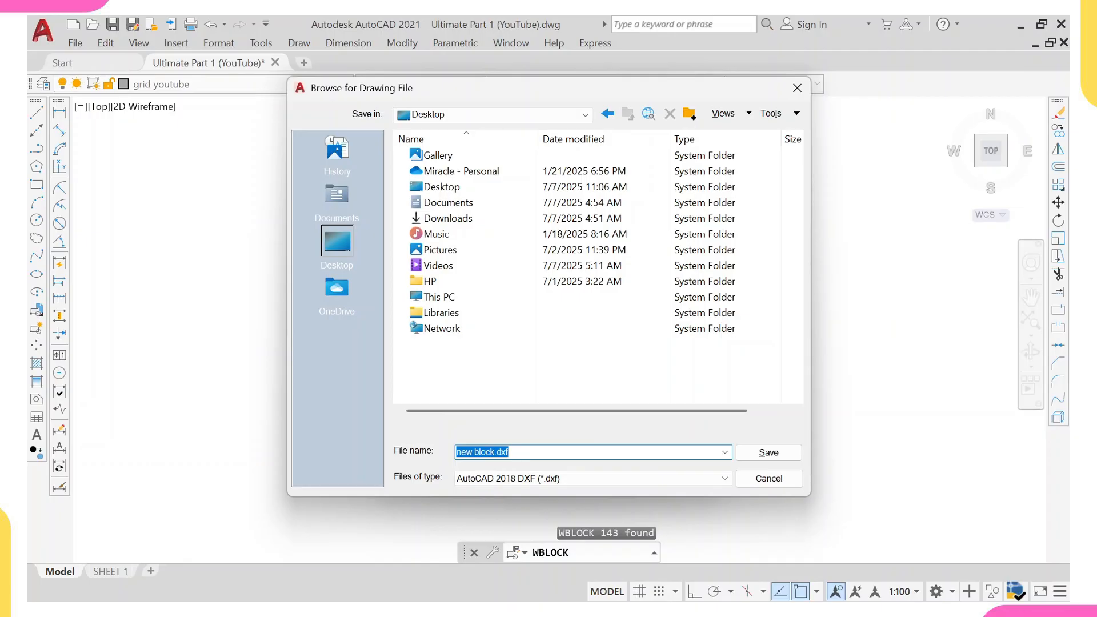
text(YouTube One)
click(768, 452)
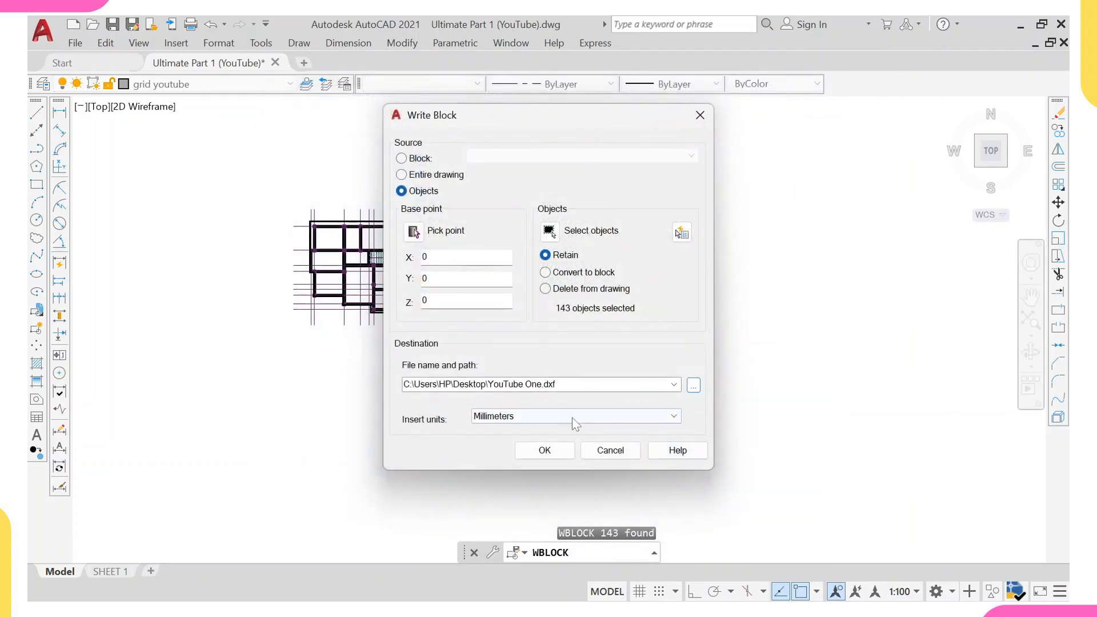
click(545, 451)
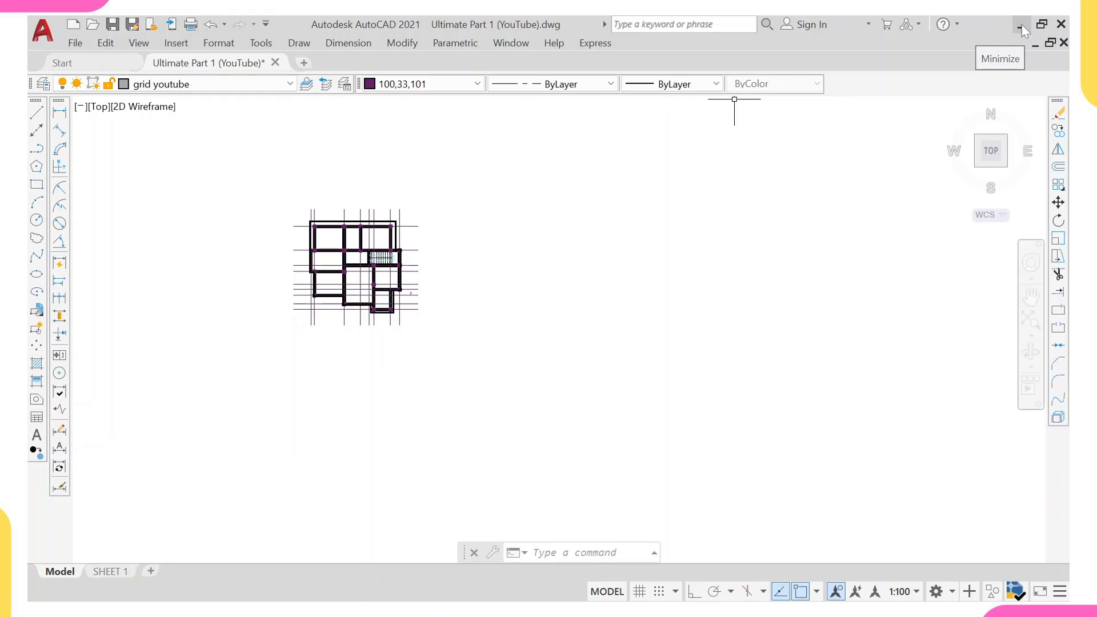
Open the exported YouTube One DXF file from the desktop.
click(1020, 25)
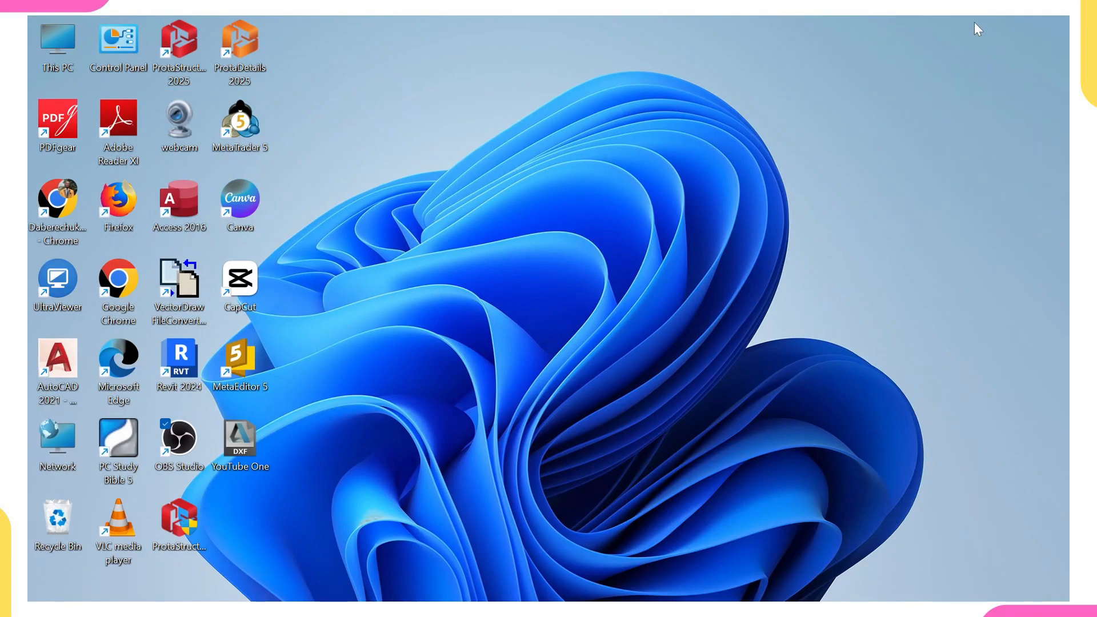
double_click(235, 444)
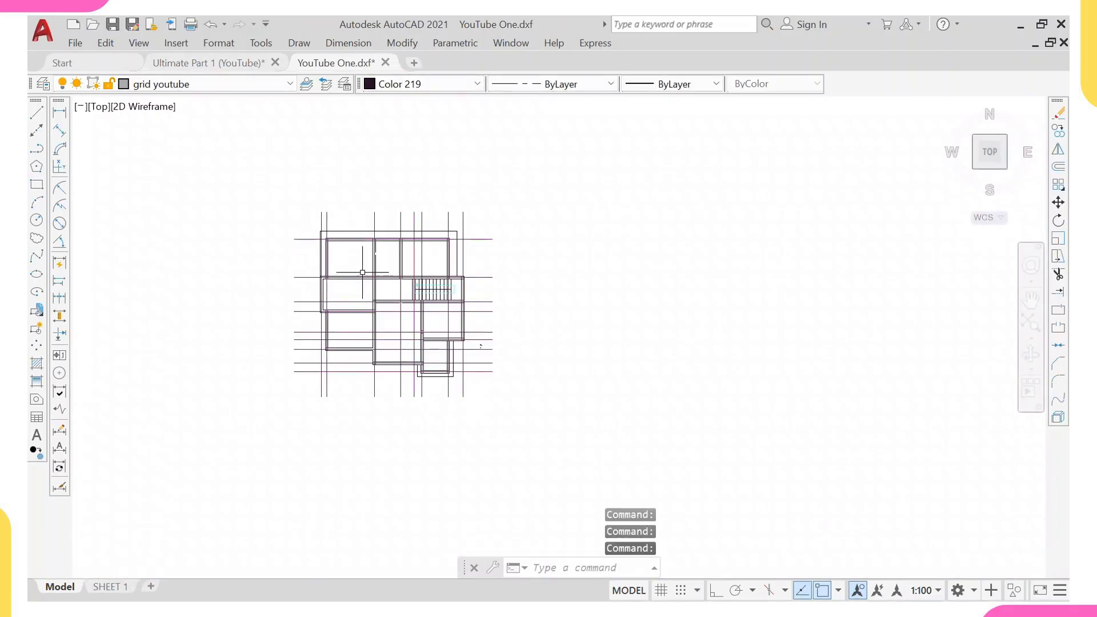
scroll(365, 301, up, 2)
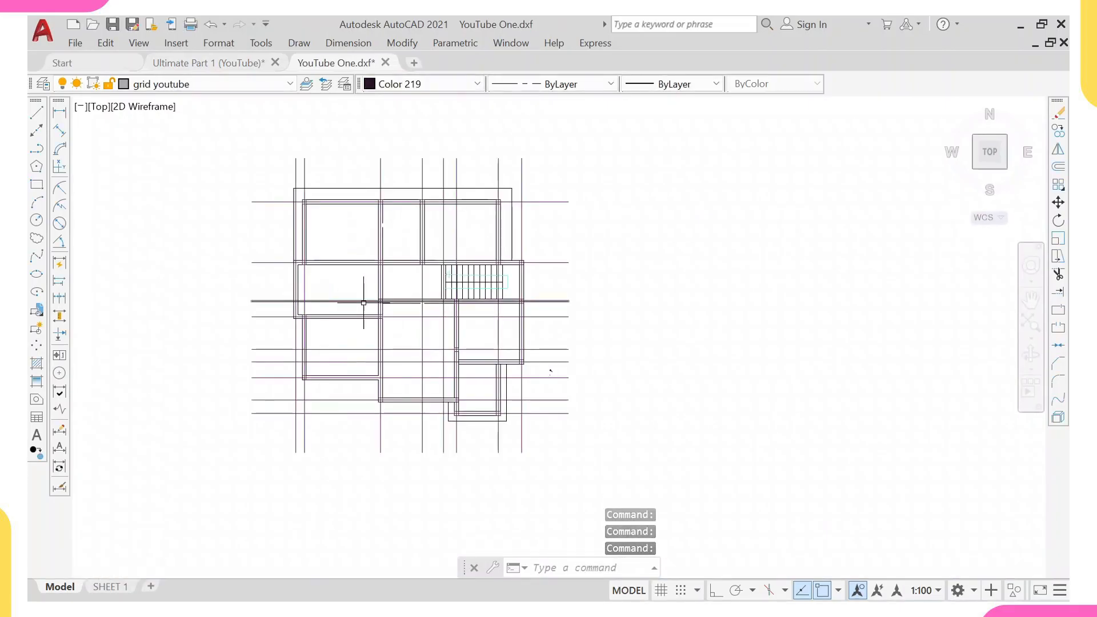
scroll(368, 312, down, 2)
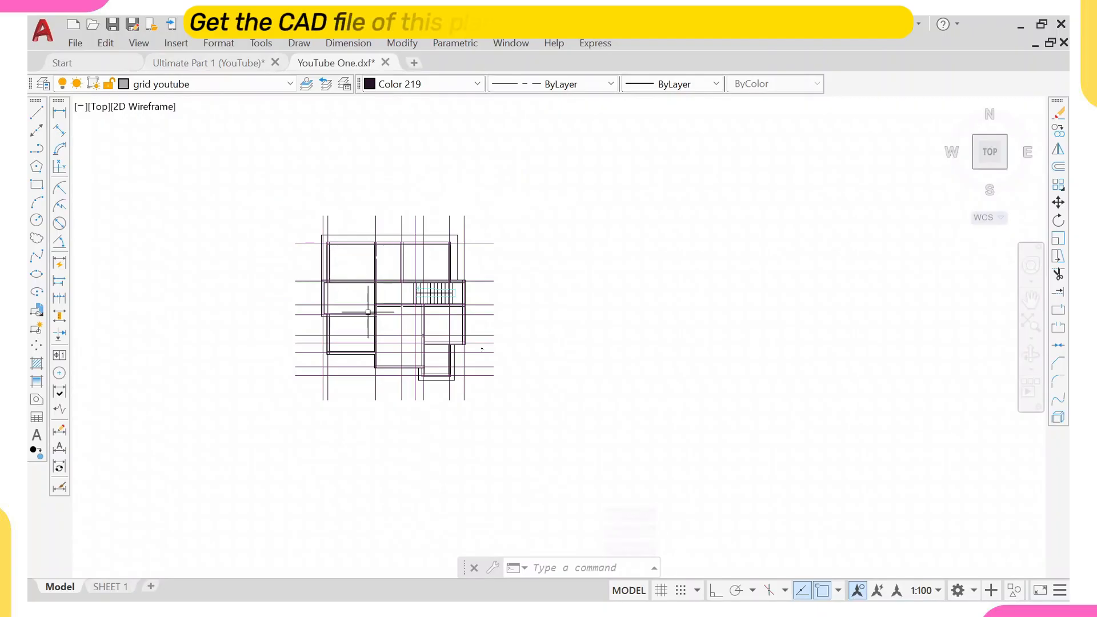
Turn on lineweight display in the Lineweight Settings.
text(LIne)
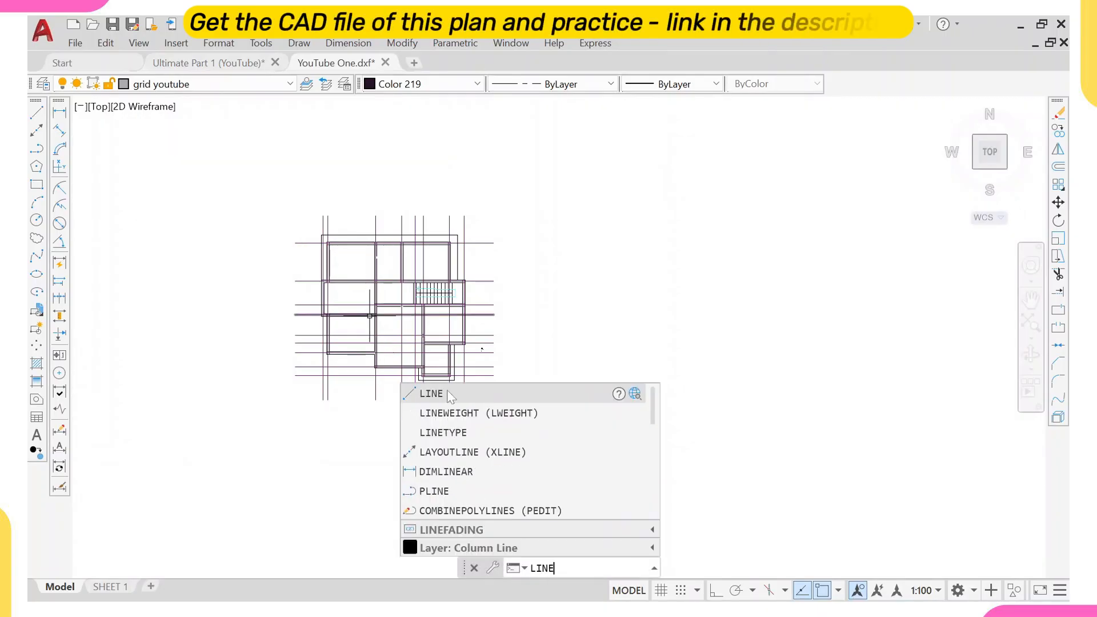
key(Down)
key(Return)
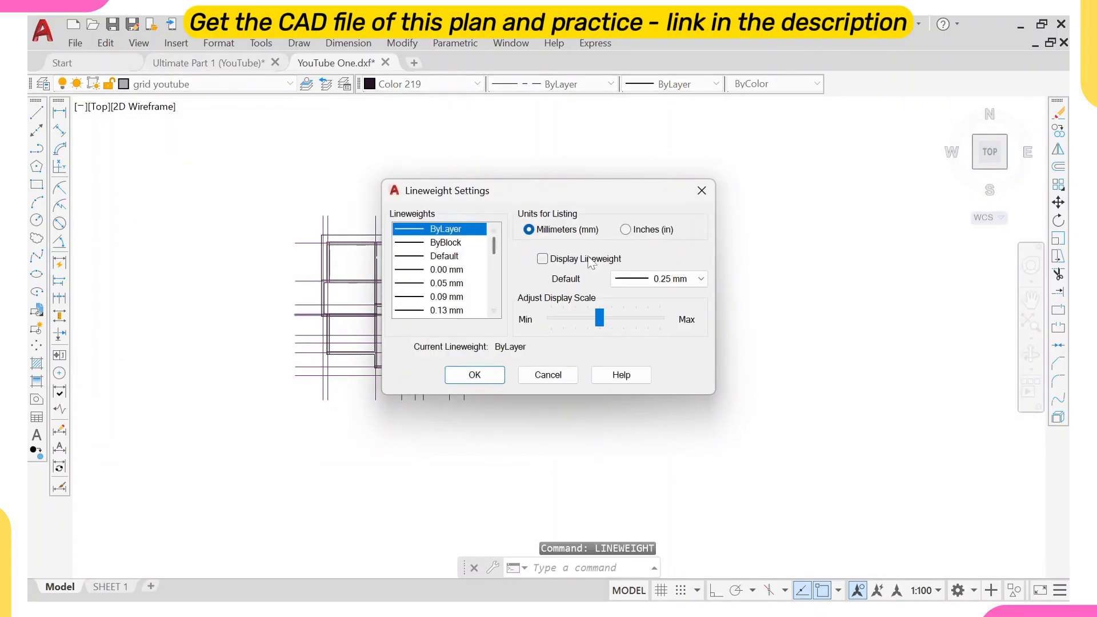
click(589, 260)
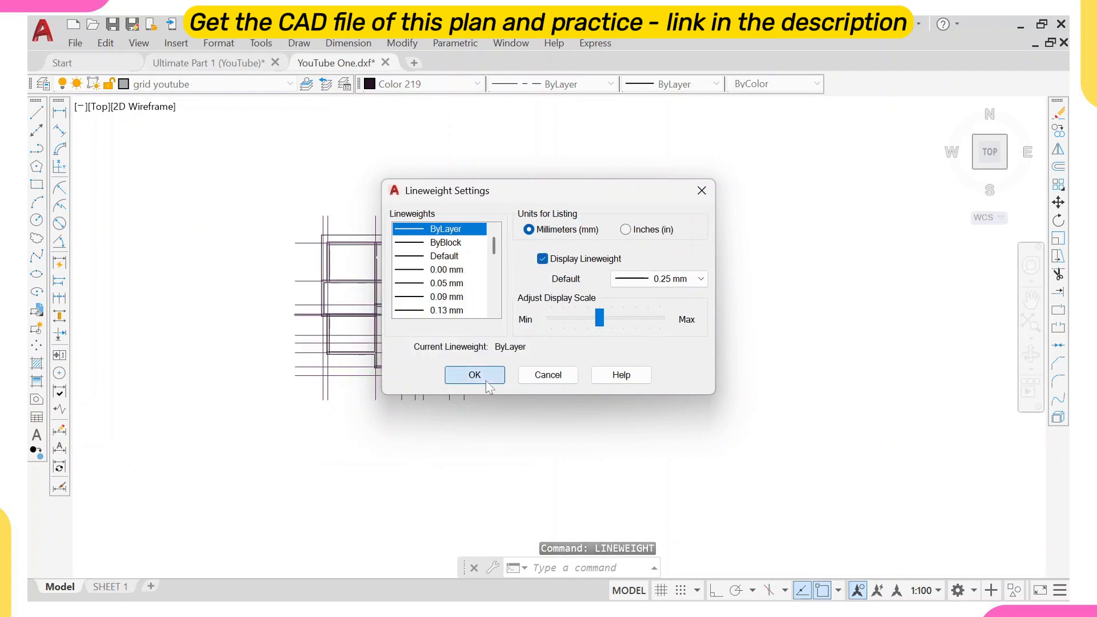
click(474, 375)
scroll(495, 280, up, 2)
scroll(366, 252, down, 2)
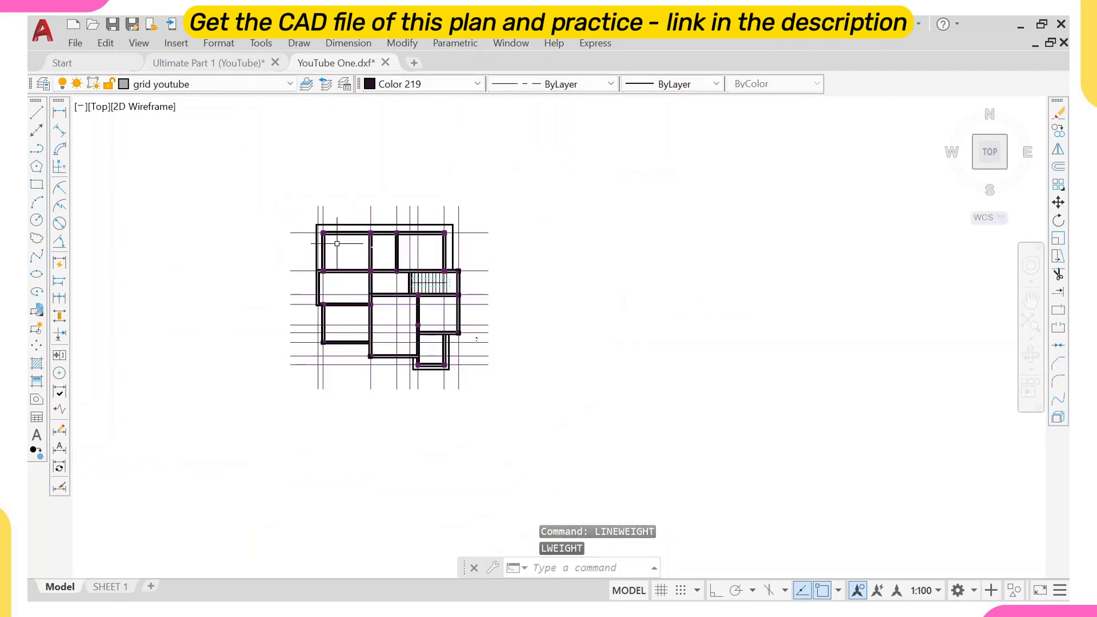
middle_drag(337, 243, 355, 284)
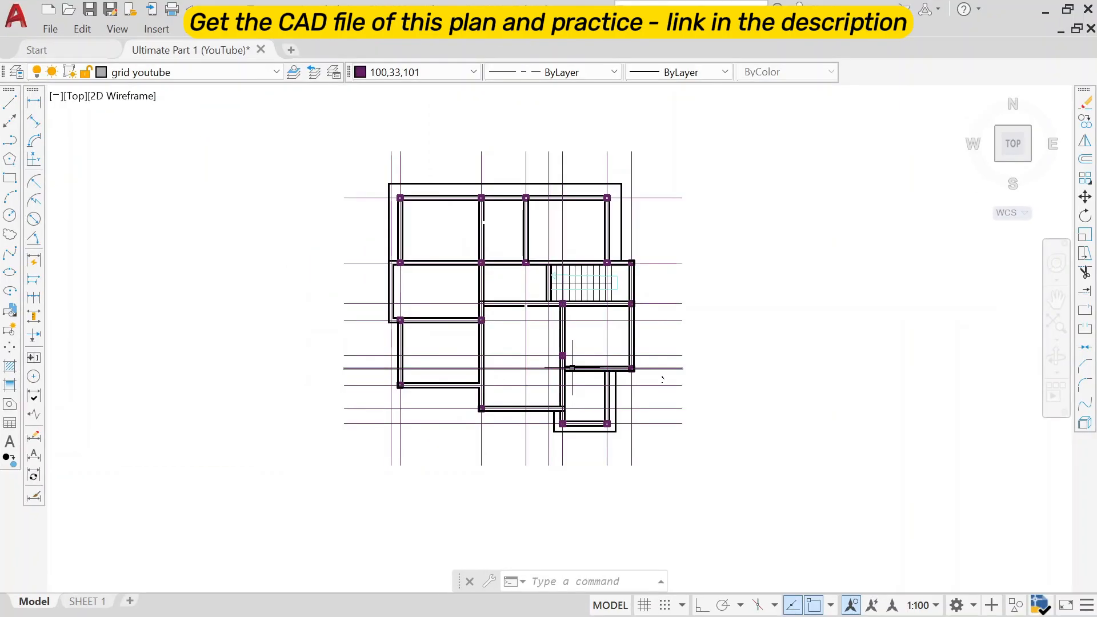
scroll(572, 369, down, 5)
scroll(586, 336, down, 3)
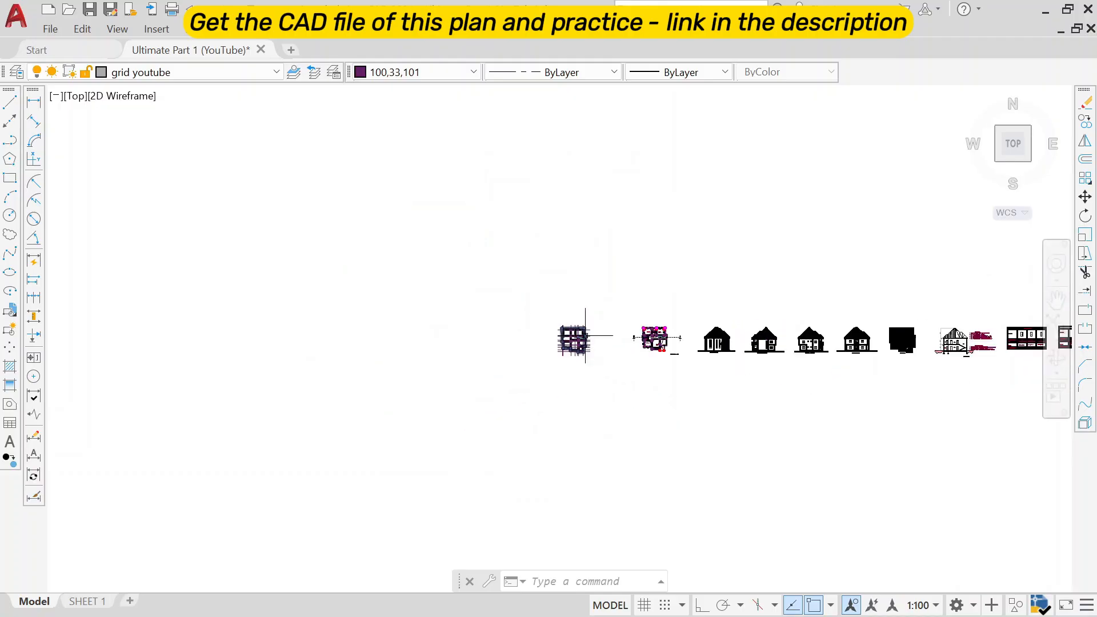
Zoom and pan across the drawing sheets to locate the first floor plan.
scroll(589, 392, down, 4)
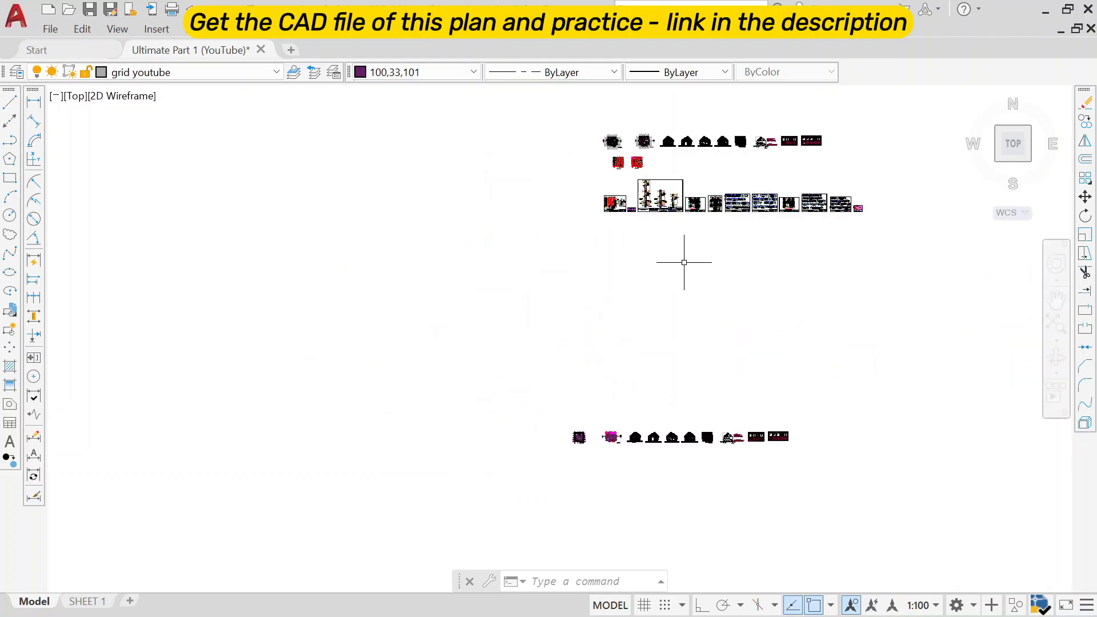
scroll(684, 262, up, 4)
middle_drag(452, 332, 483, 377)
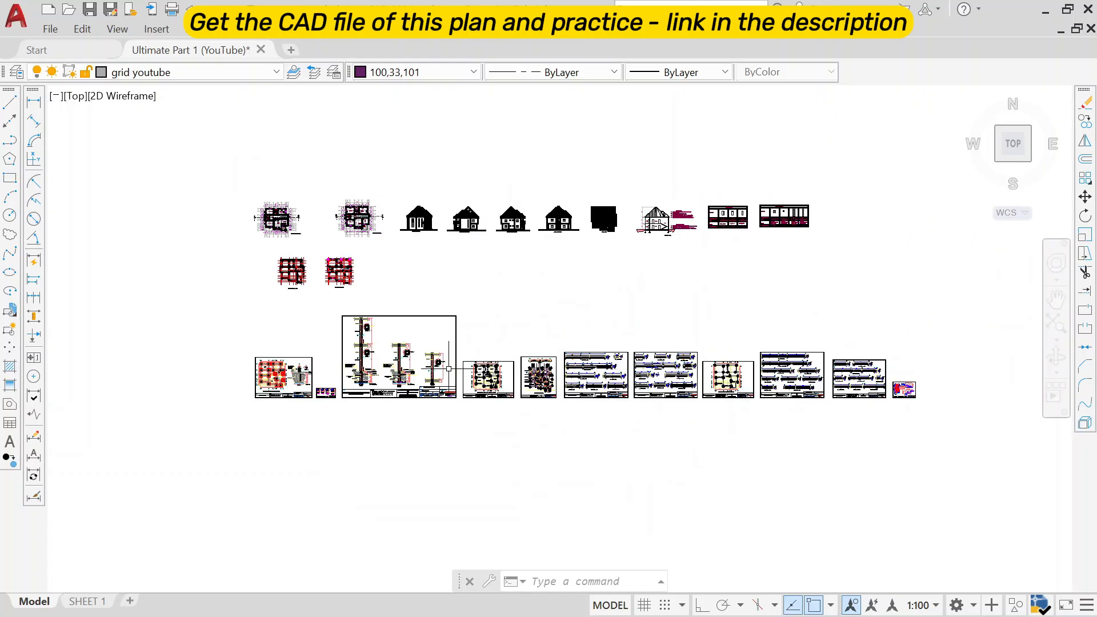
scroll(449, 366, up, 2)
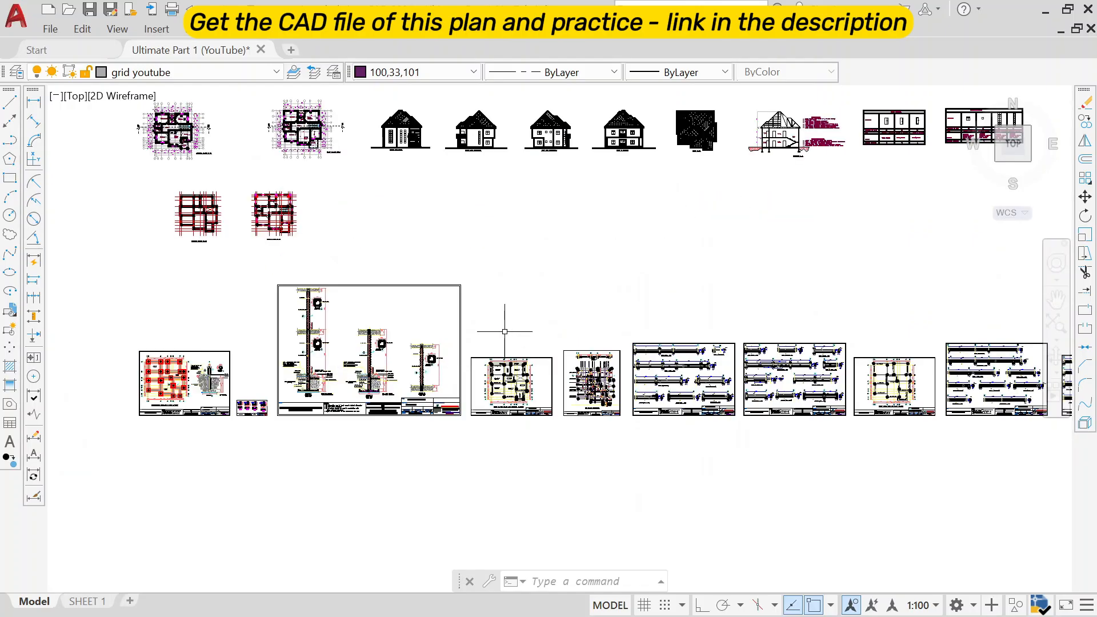
middle_drag(504, 332, 459, 342)
scroll(440, 365, up, 2)
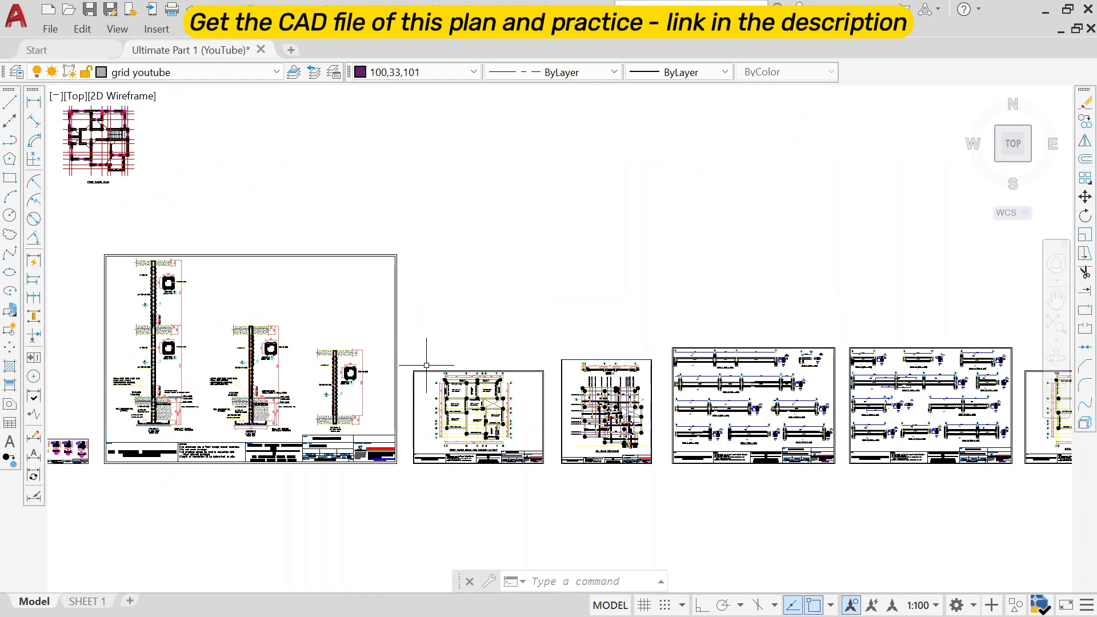
mouse_move(364, 372)
middle_down()
mouse_move(393, 436)
mouse_move(172, 399)
middle_up()
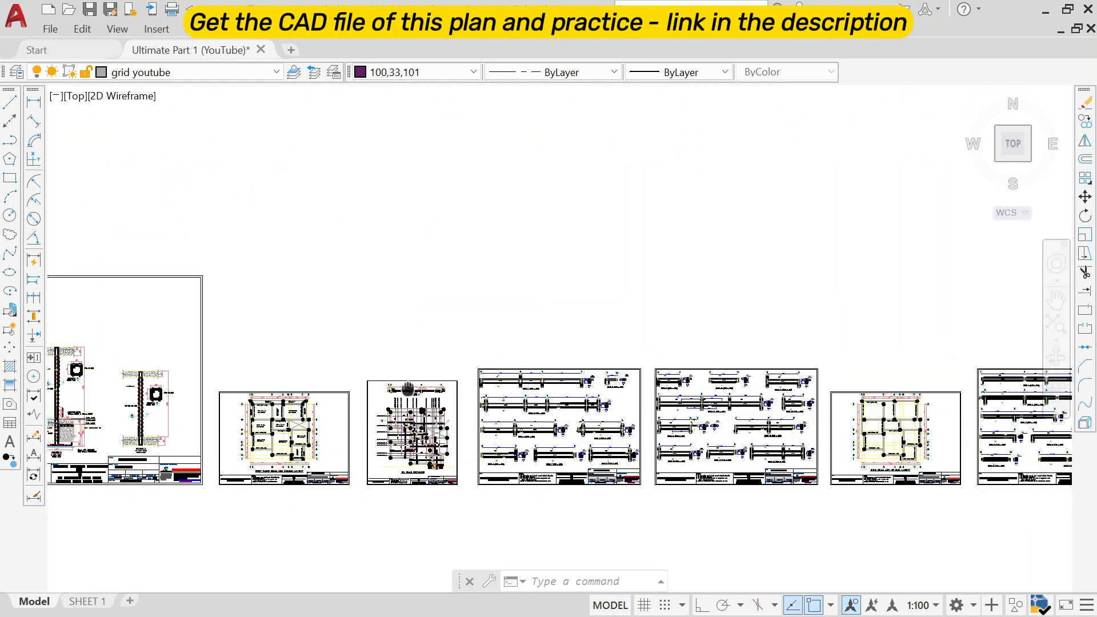
scroll(382, 375, down, 2)
mouse_move(723, 384)
middle_down()
mouse_move(513, 394)
mouse_move(650, 394)
middle_up()
middle_drag(92, 321, 260, 321)
scroll(261, 321, up, 2)
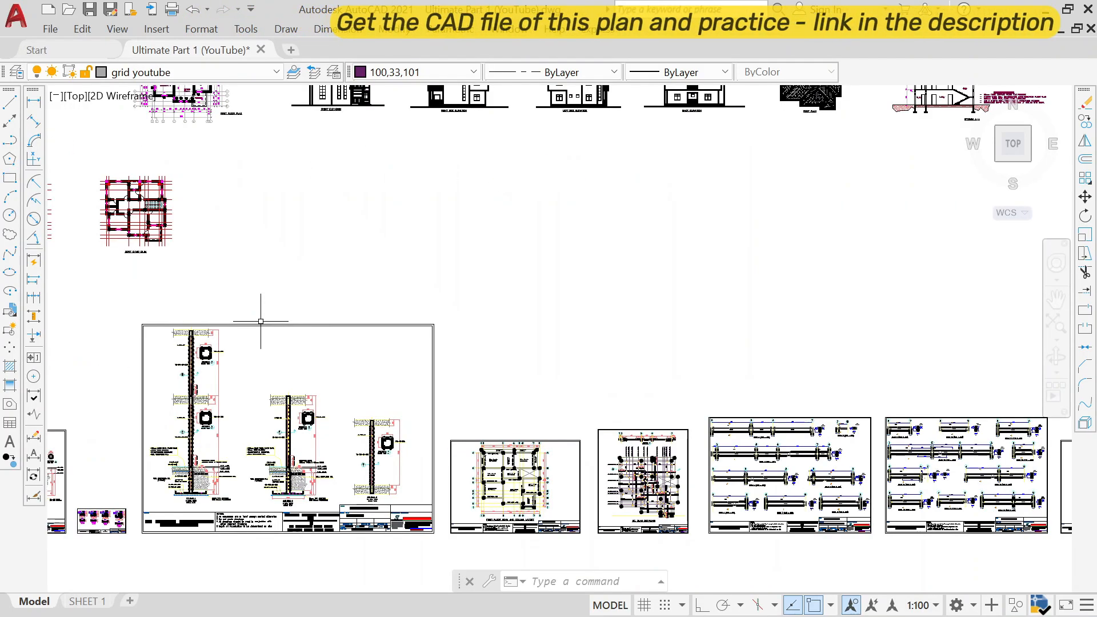
scroll(260, 322, up, 2)
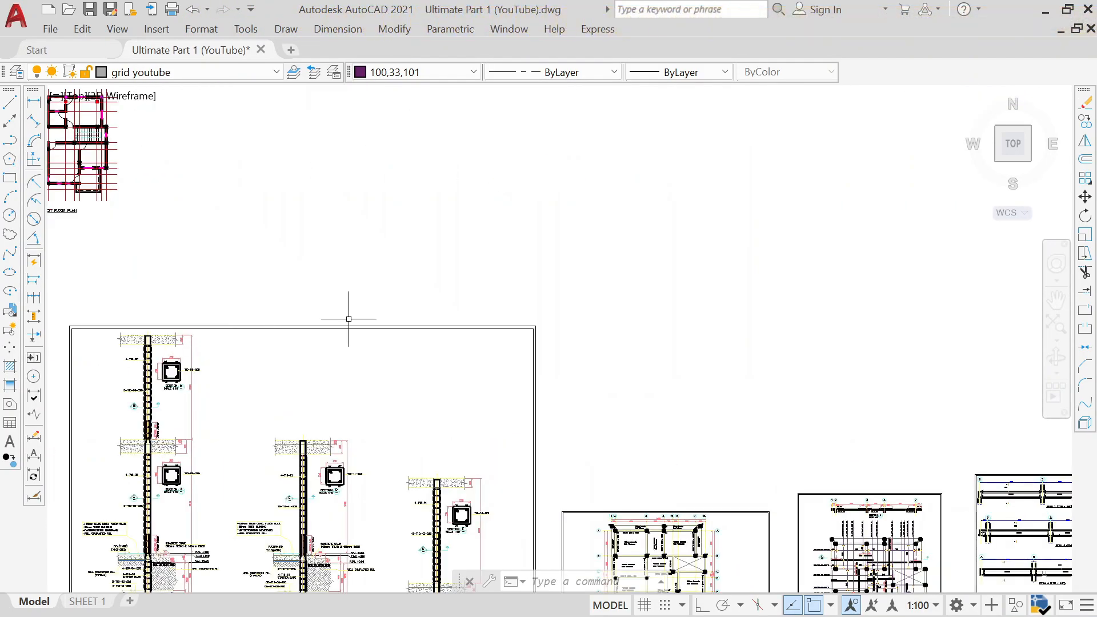